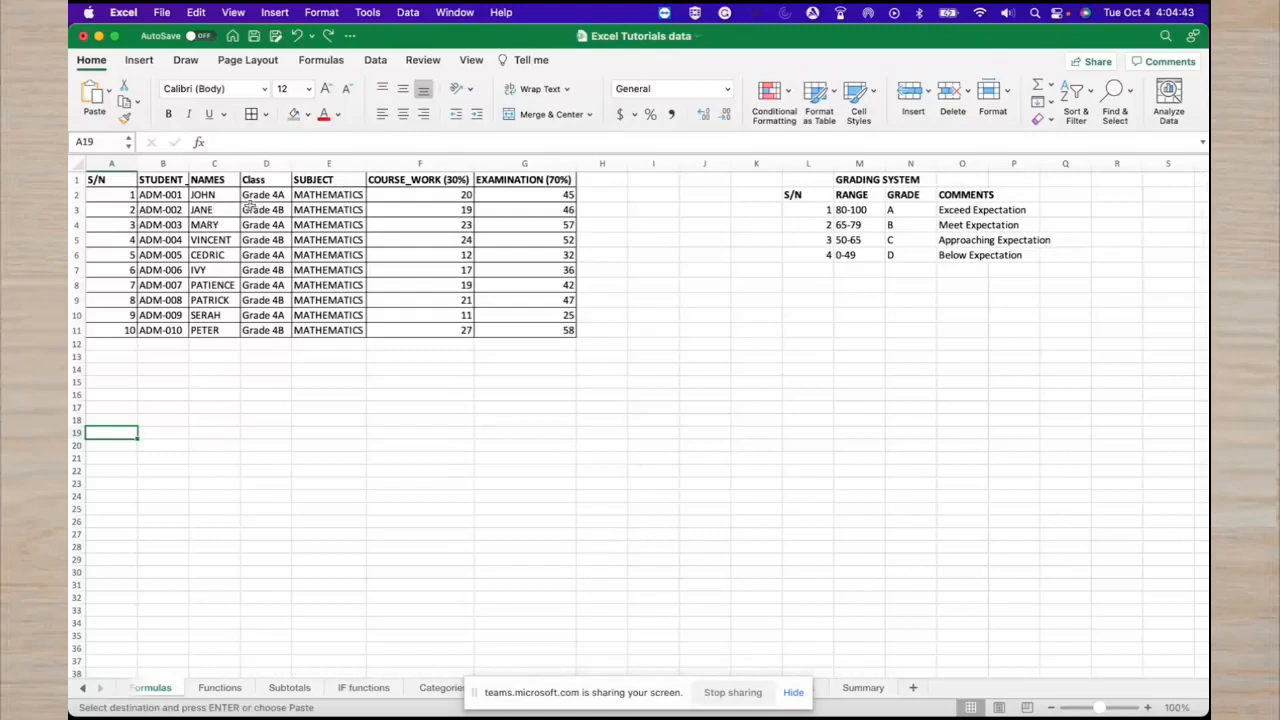
Add the header TOTAL in cell H1, beside the EXAMINATION (70%) column.
left_click(212, 380)
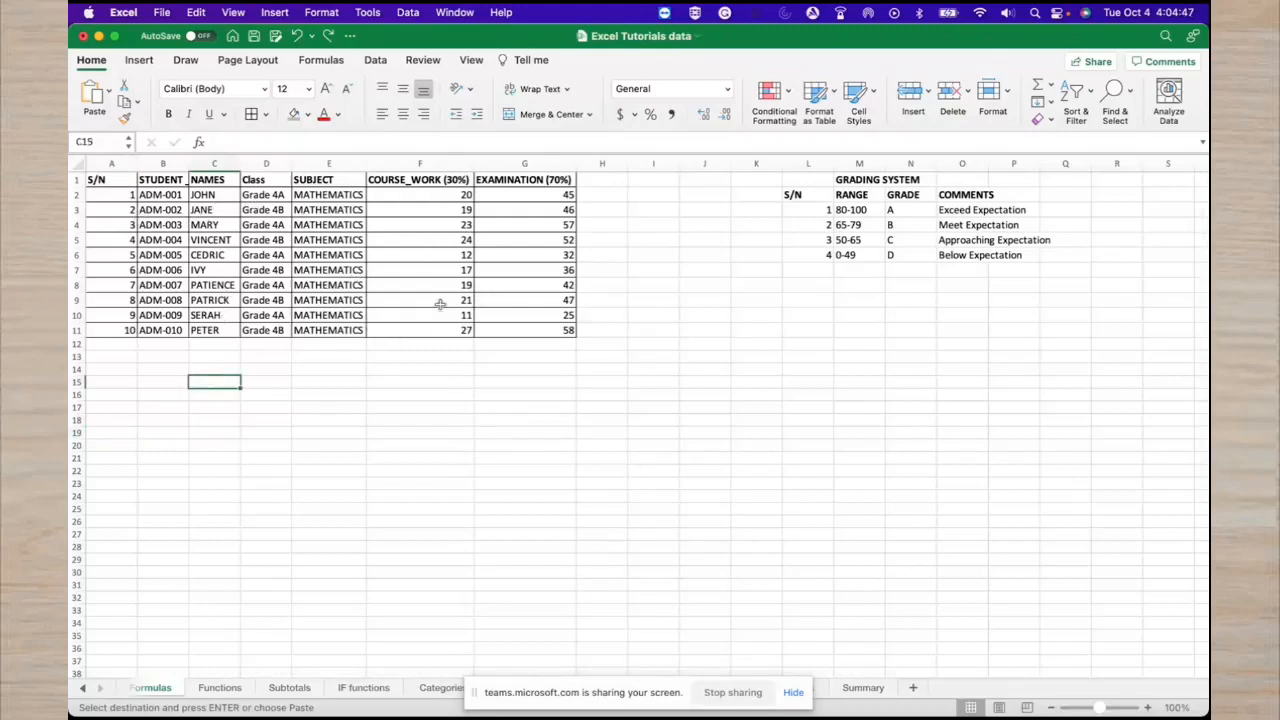
left_click(608, 181)
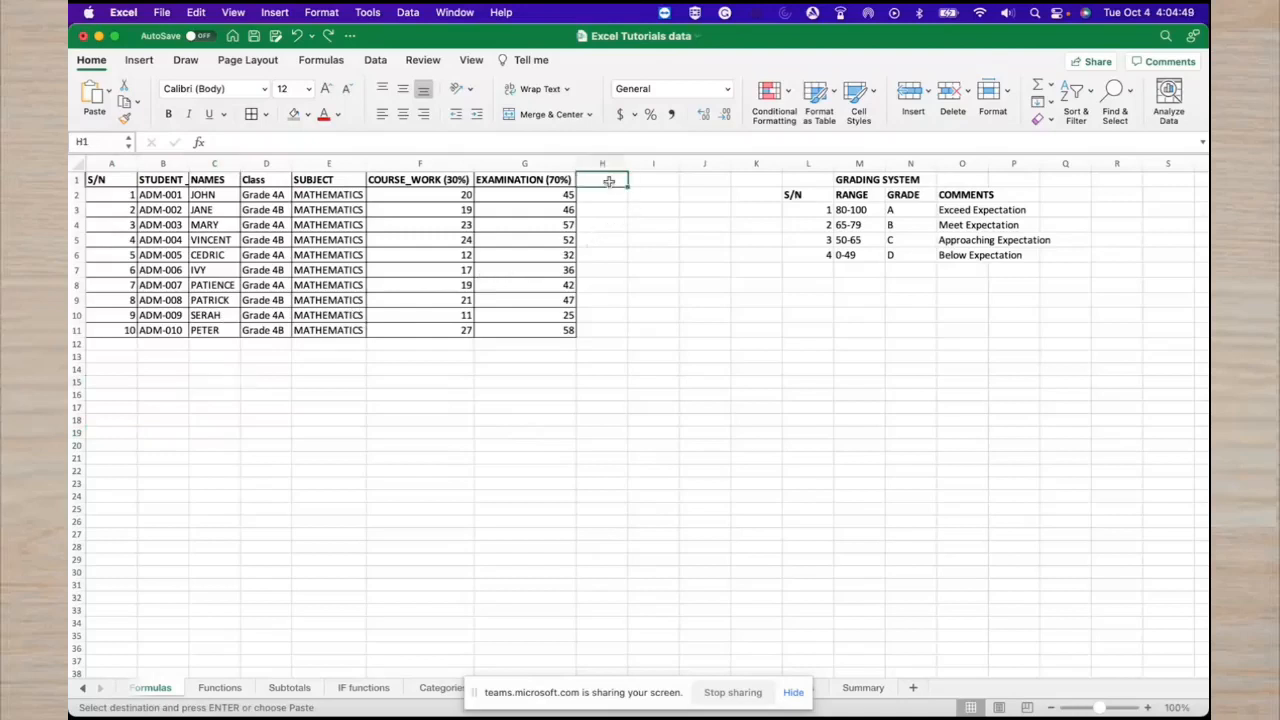
type("To")
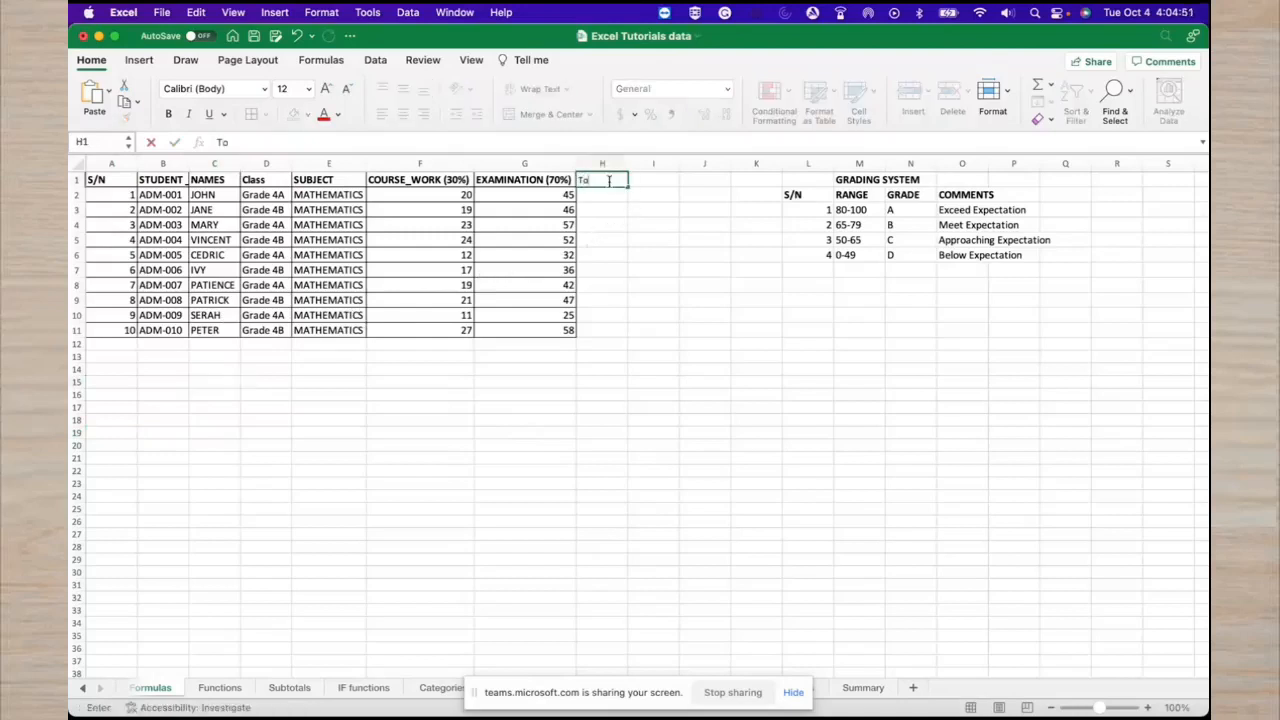
type("tal")
key("BackSpace")
key("BackSpace")
key("BackSpace")
key("BackSpace")
key("BackSpace")
type("TOAL")
key("BackSpace")
key("BackSpace")
type("TAL")
key("Return")
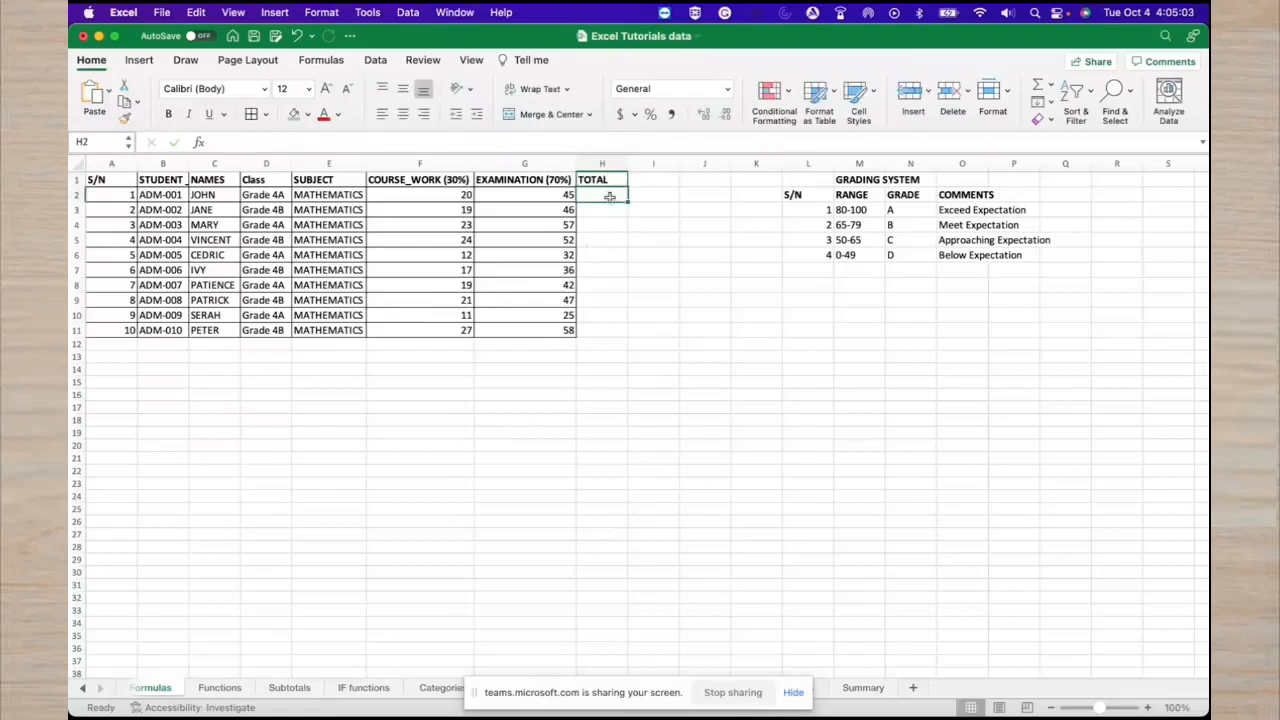
Enter the formula =F2+G2 in cell H2 to add the first student's coursework and examination scores.
left_click(328, 145)
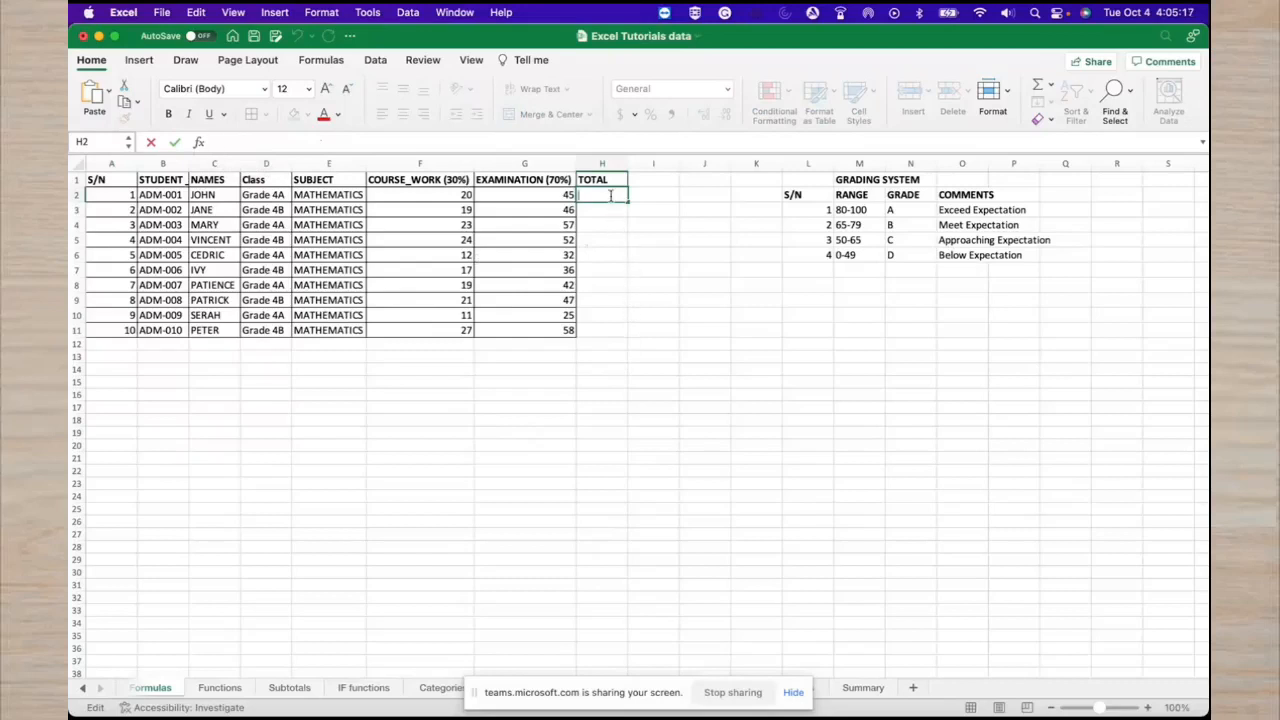
type("=")
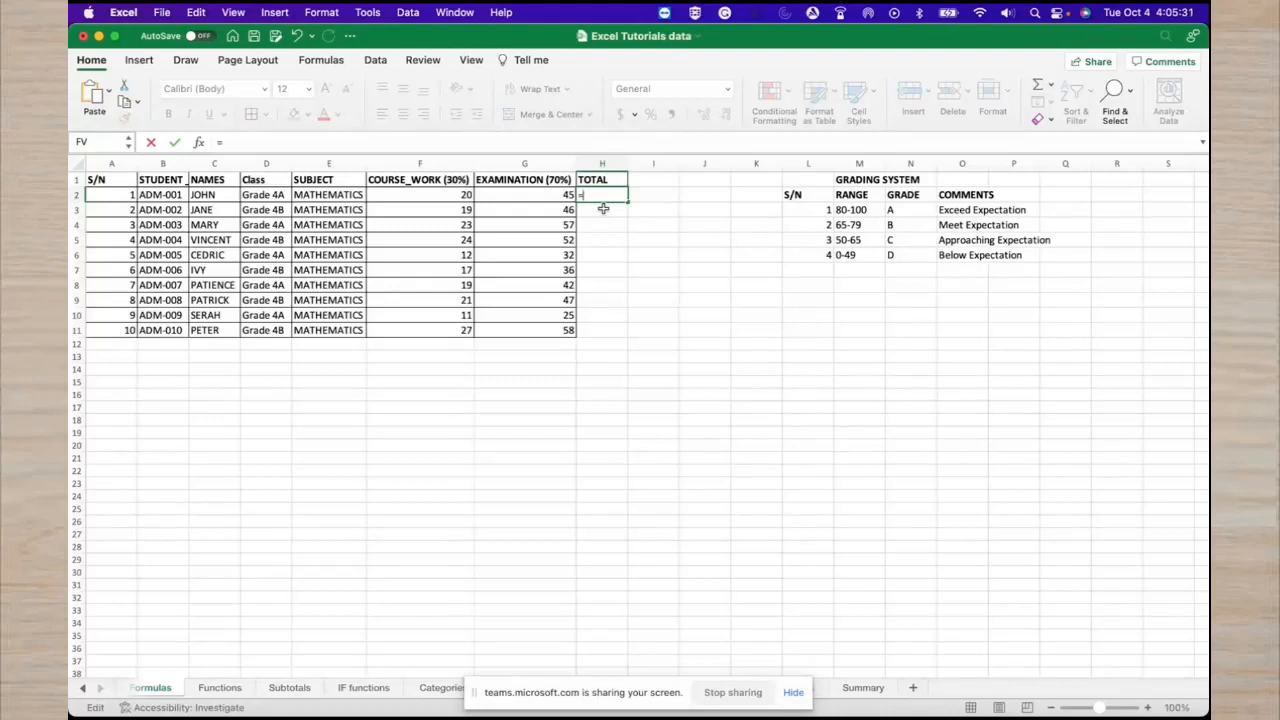
left_click(462, 196)
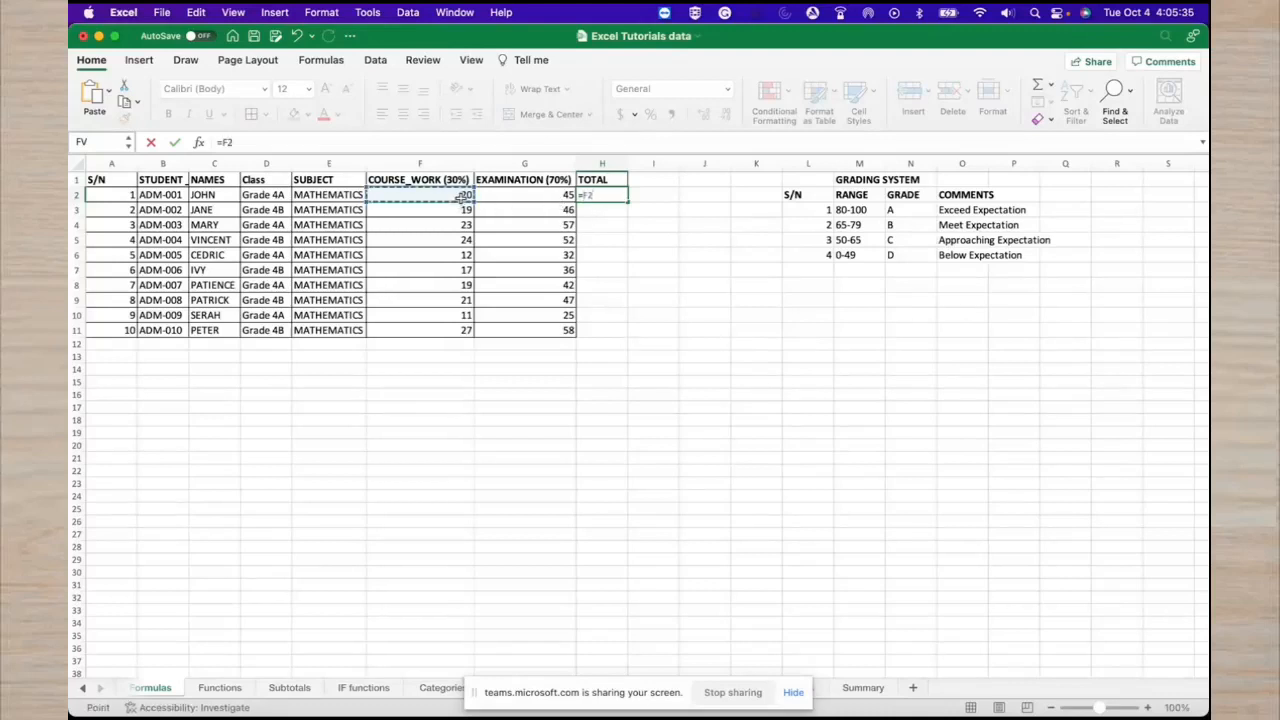
type("+")
left_click(497, 195)
key("Return")
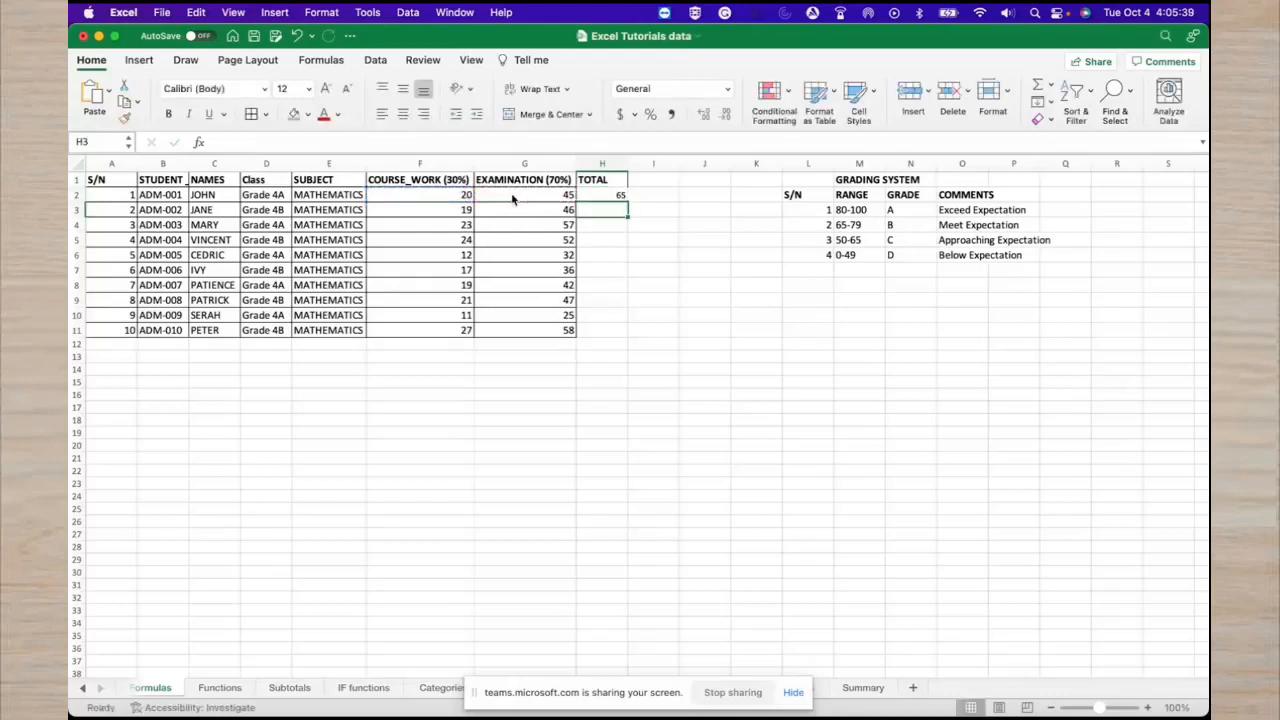
Fill the total formula from H2 down to H11 for all the remaining students.
left_click(601, 194)
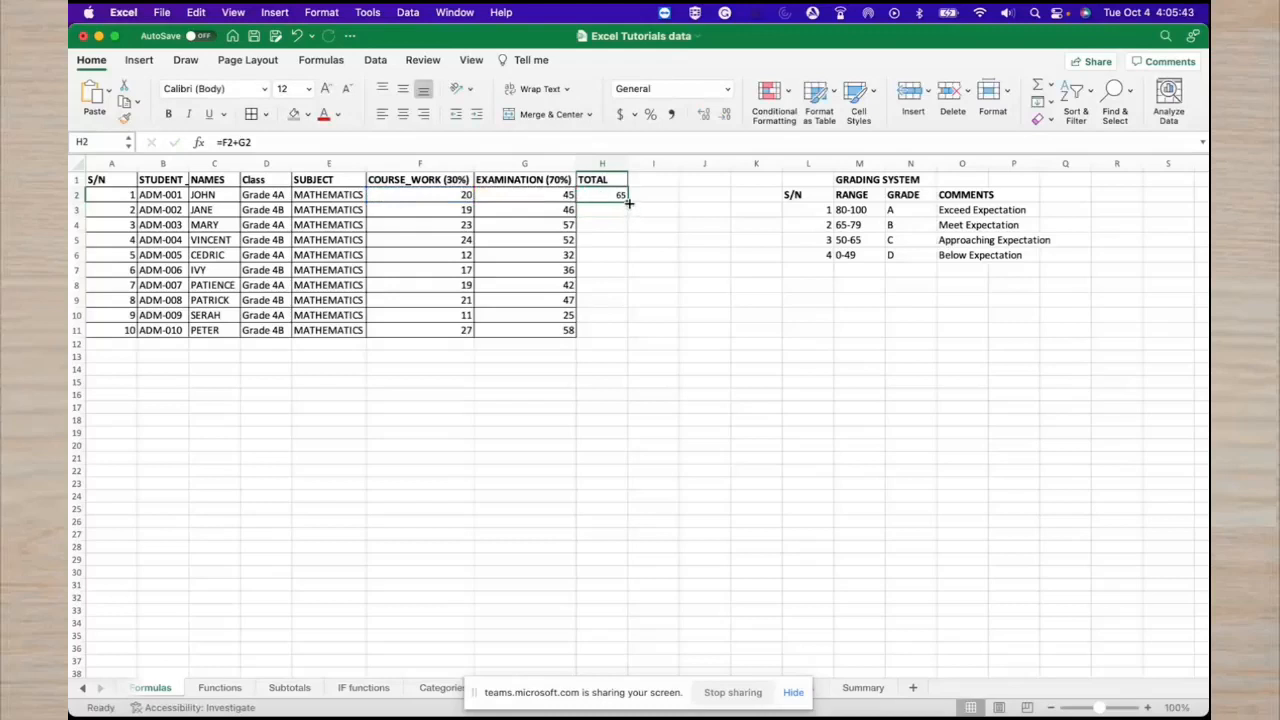
double_click(627, 201)
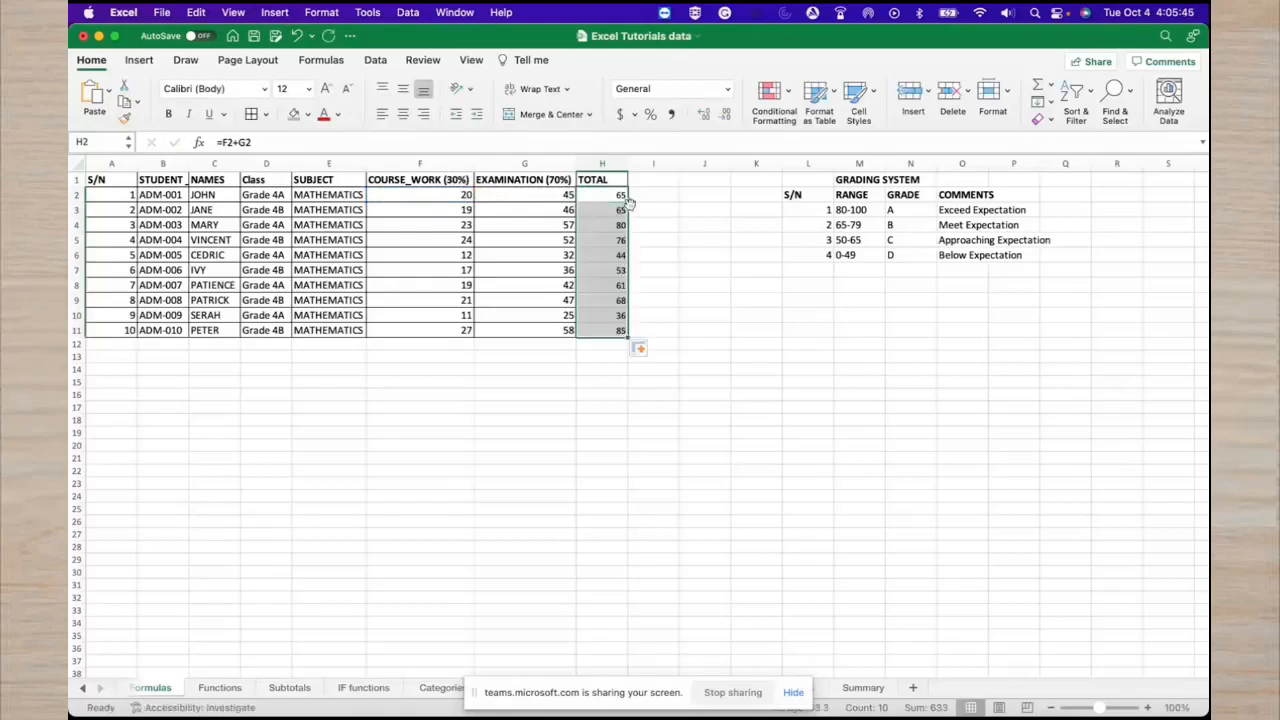
left_click(620, 344)
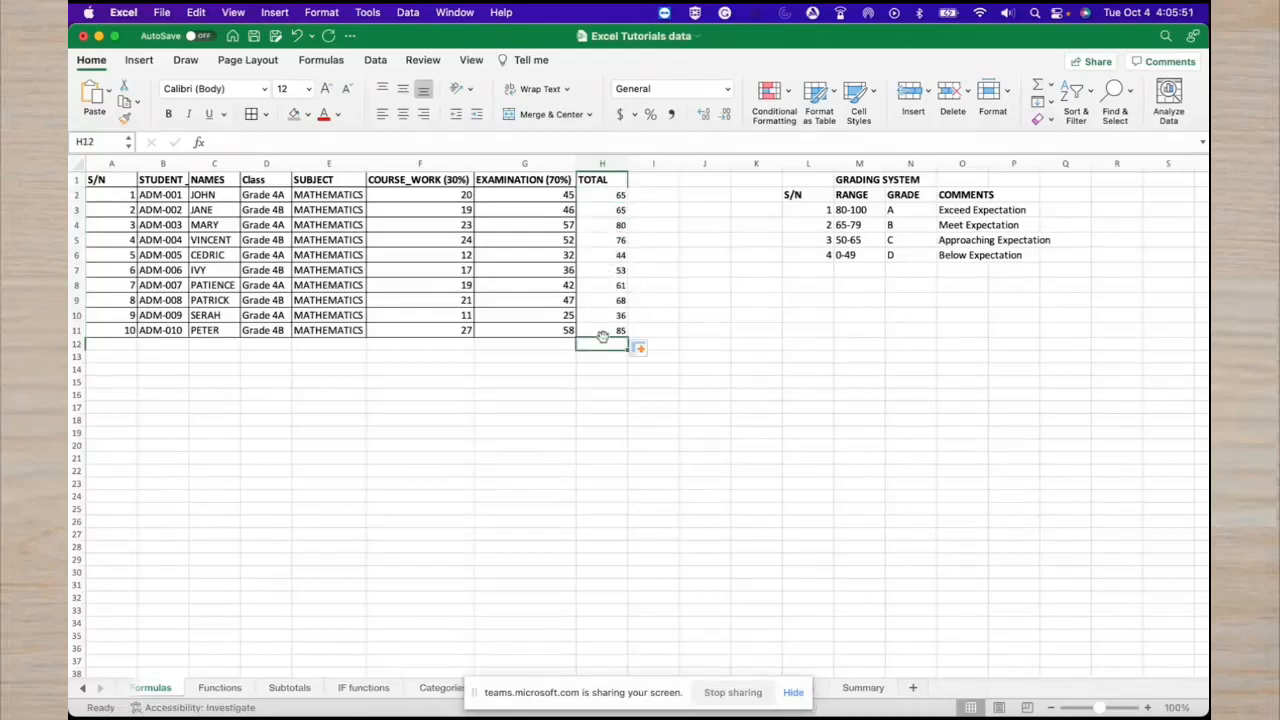
Set the coursework score in cell F6 to 22.
left_click(452, 254)
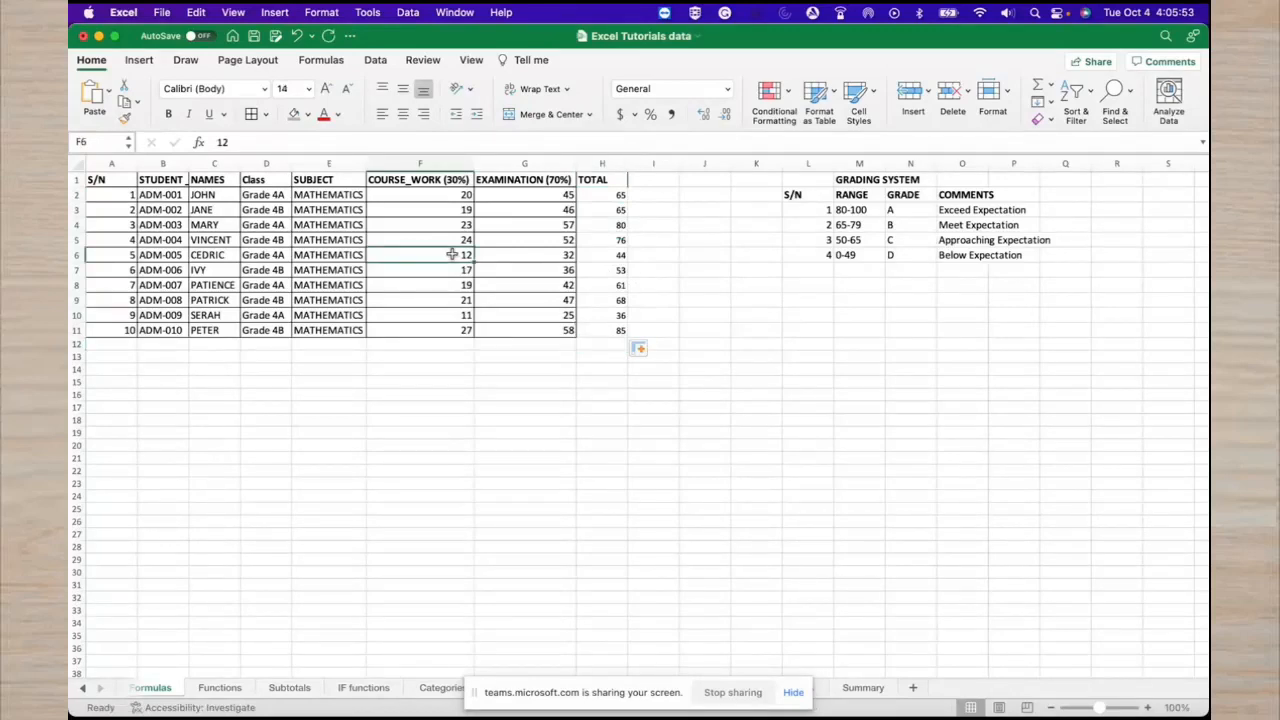
type("22")
left_click(452, 284)
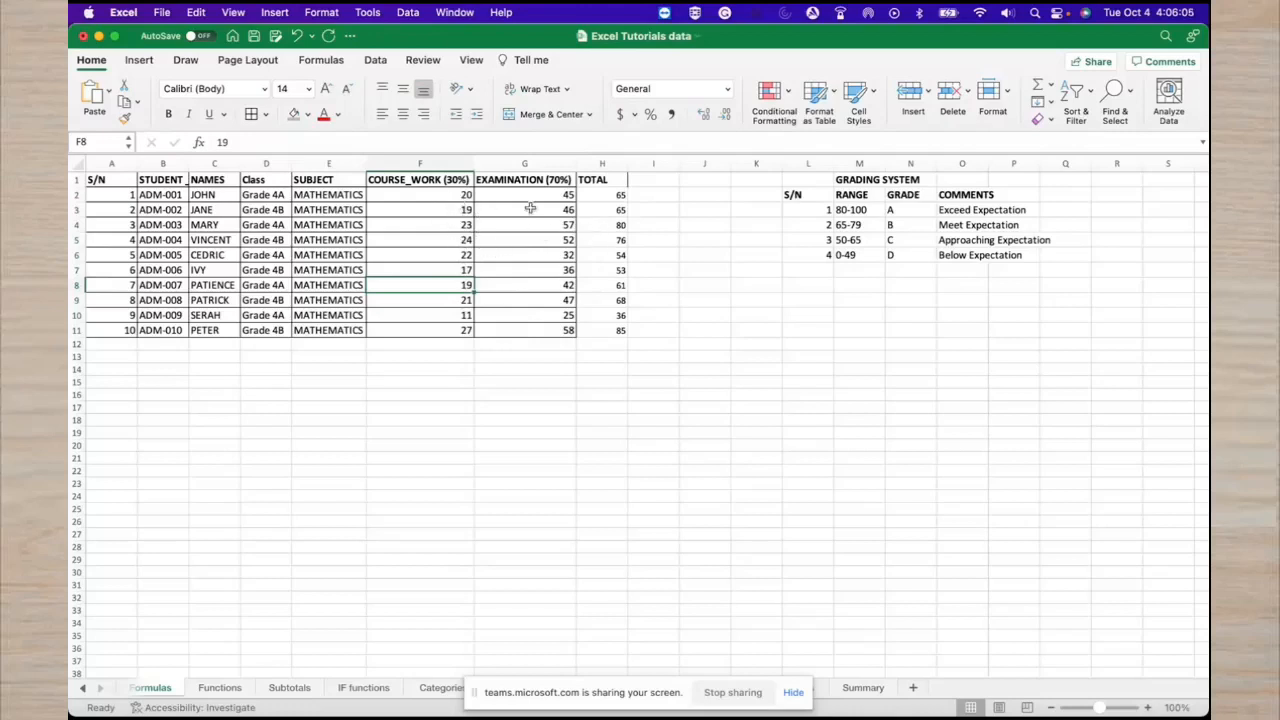
Check the total formulas in H2 and H11 against the row 11 scores, and slightly widen the TOTAL column.
left_click(617, 196)
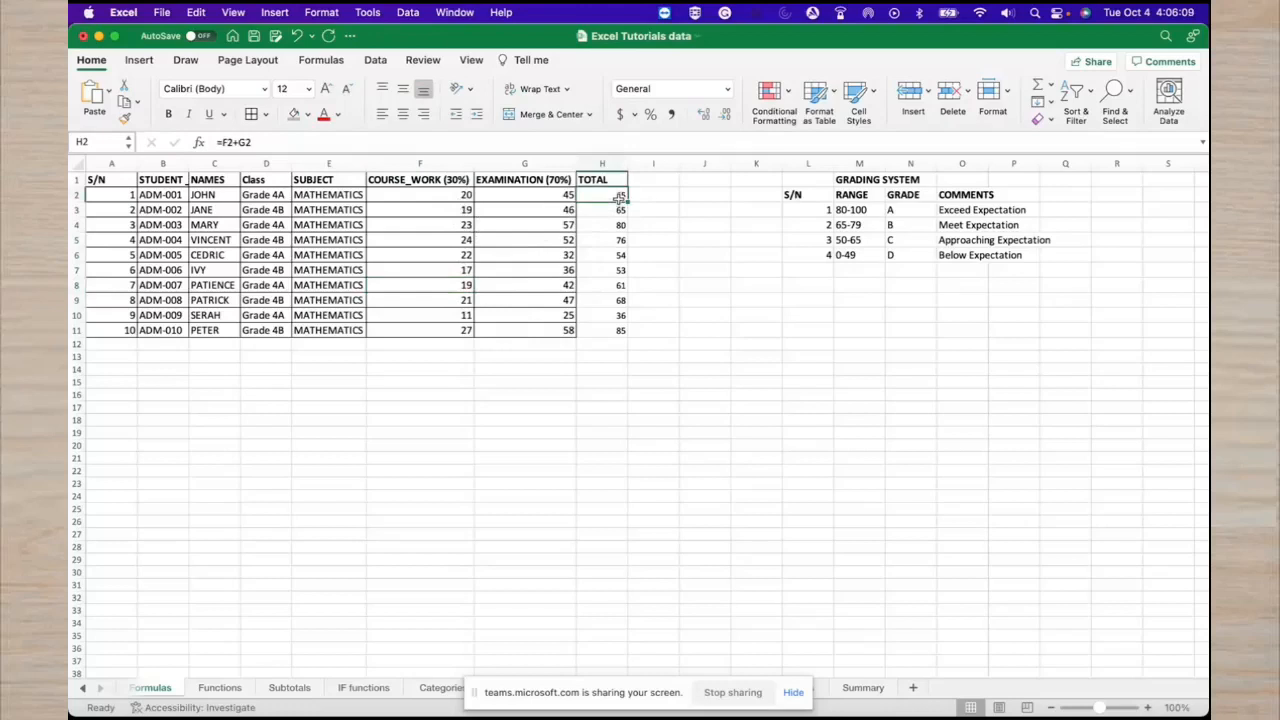
left_click(615, 329)
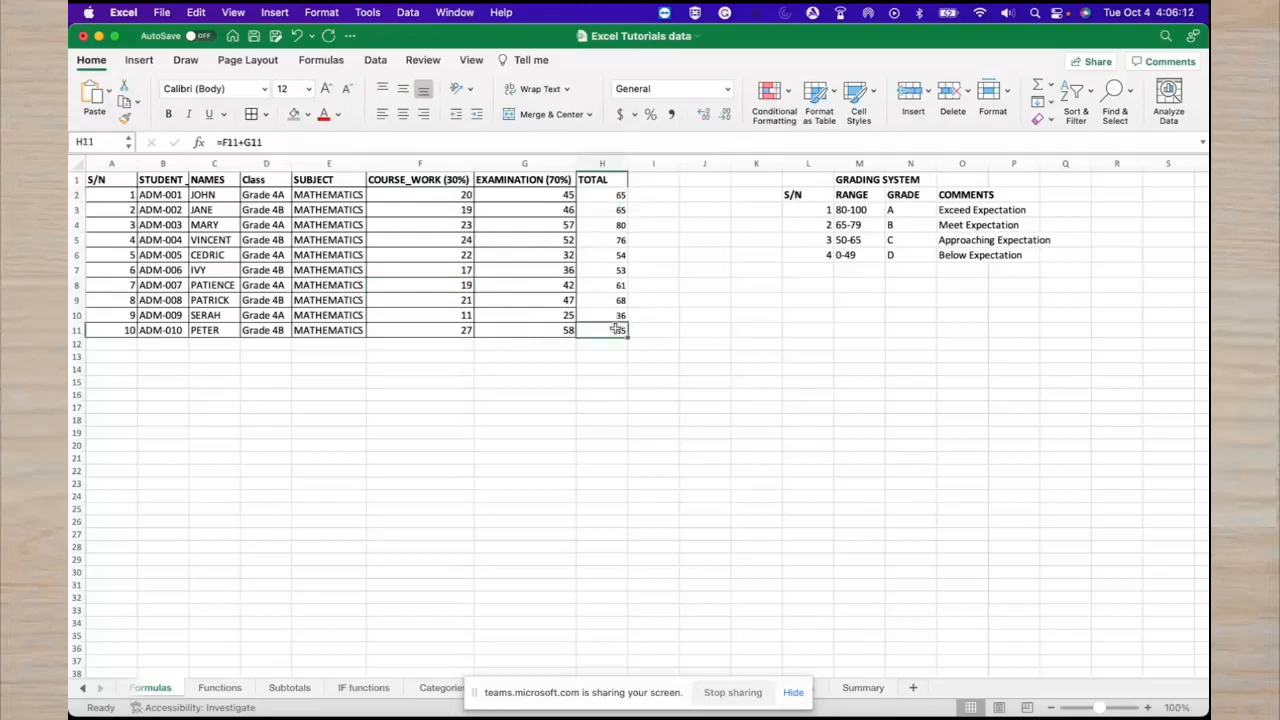
left_click(462, 331)
left_click(518, 334)
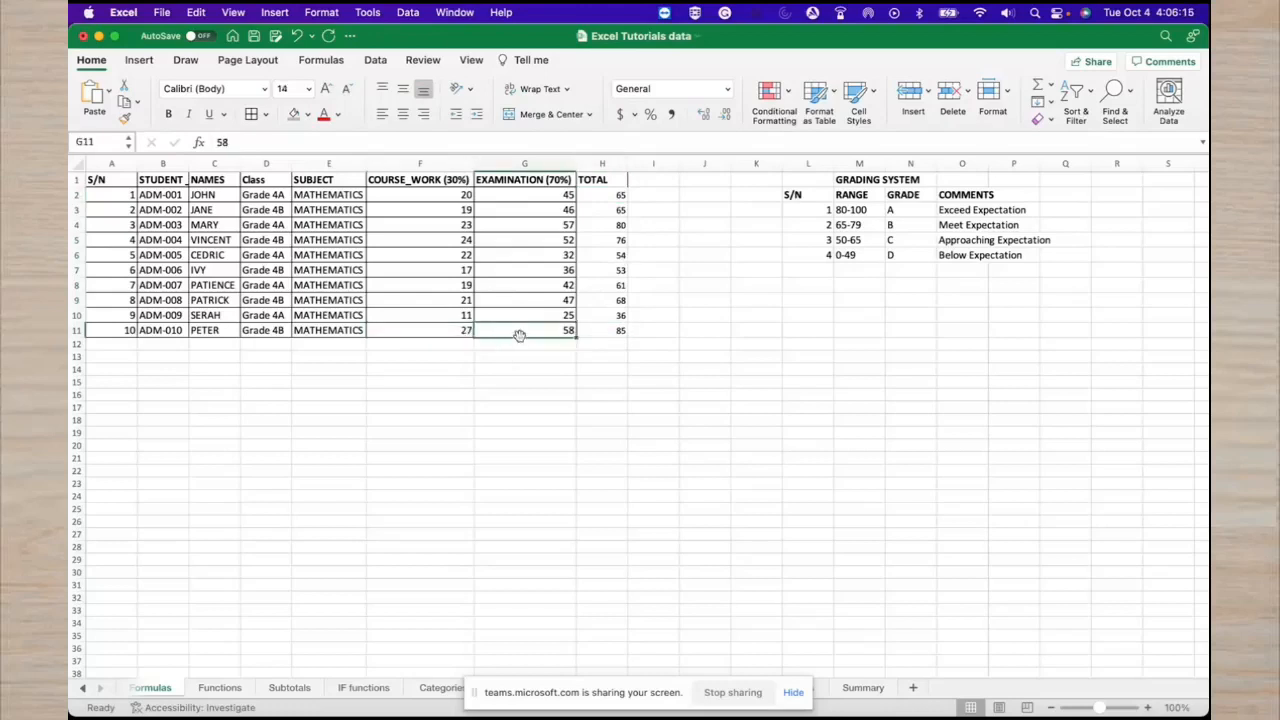
left_click(457, 333)
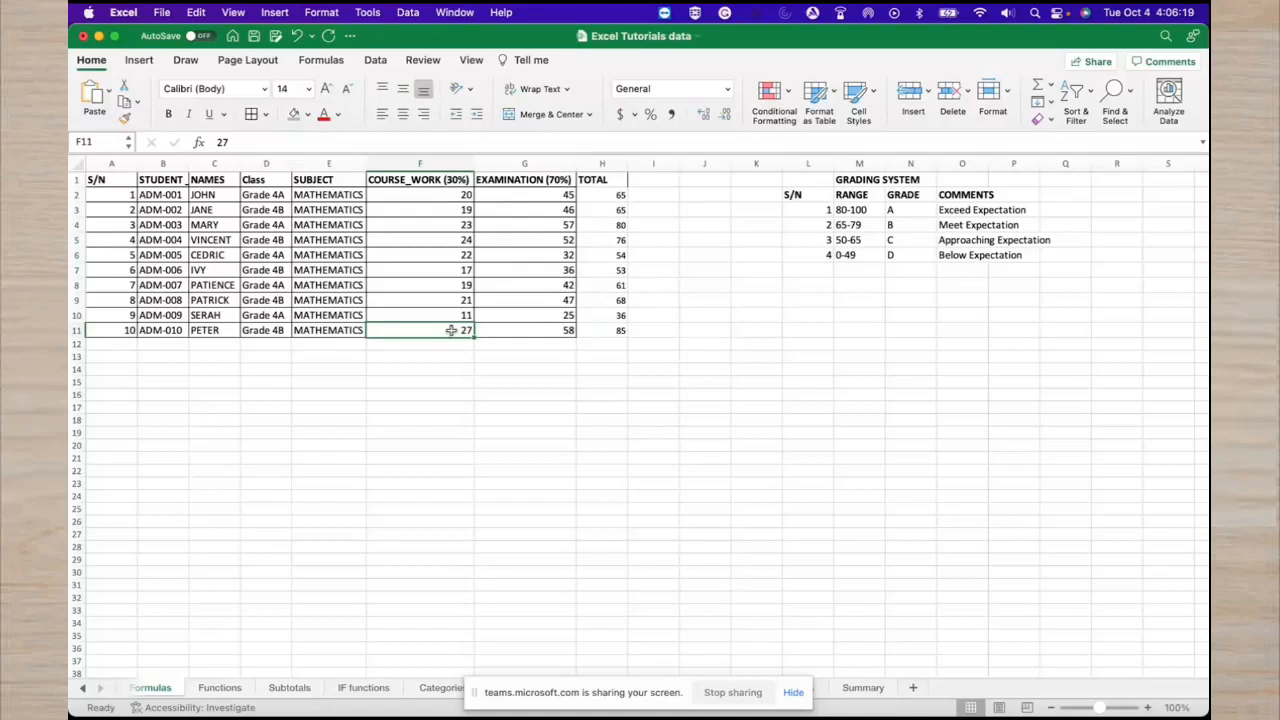
left_click(614, 334)
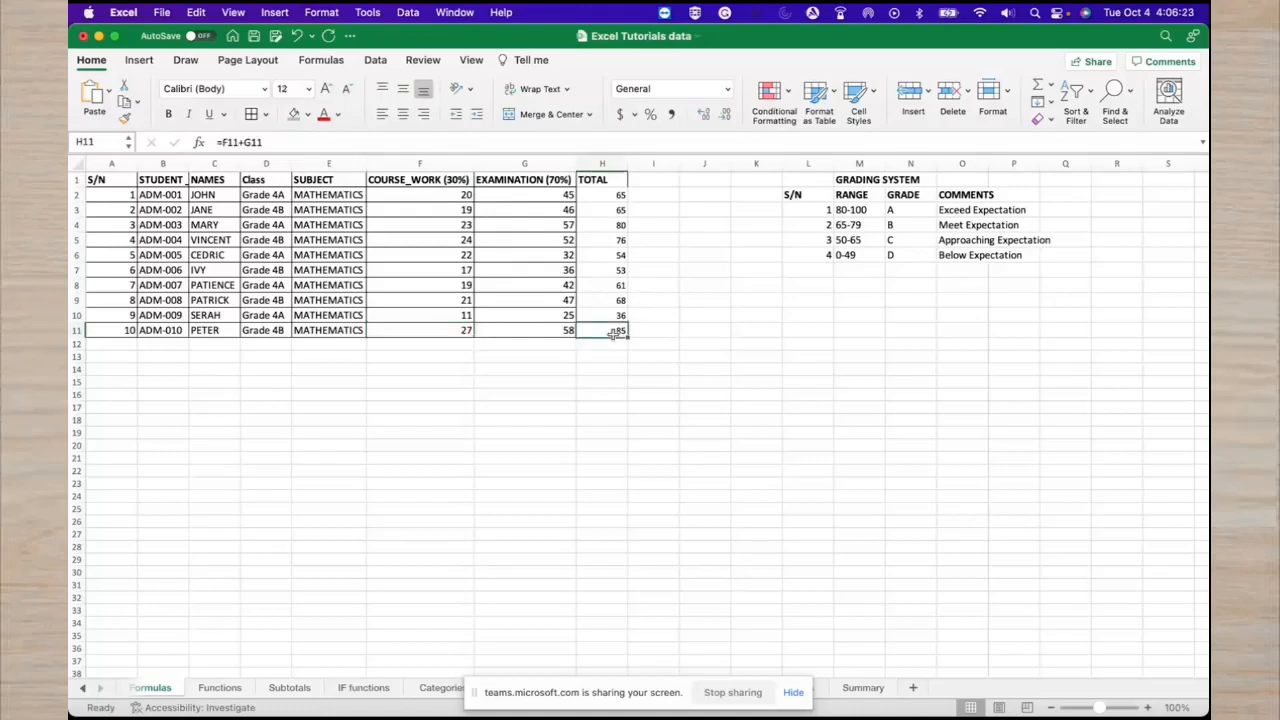
left_click_drag(628, 166, 635, 170)
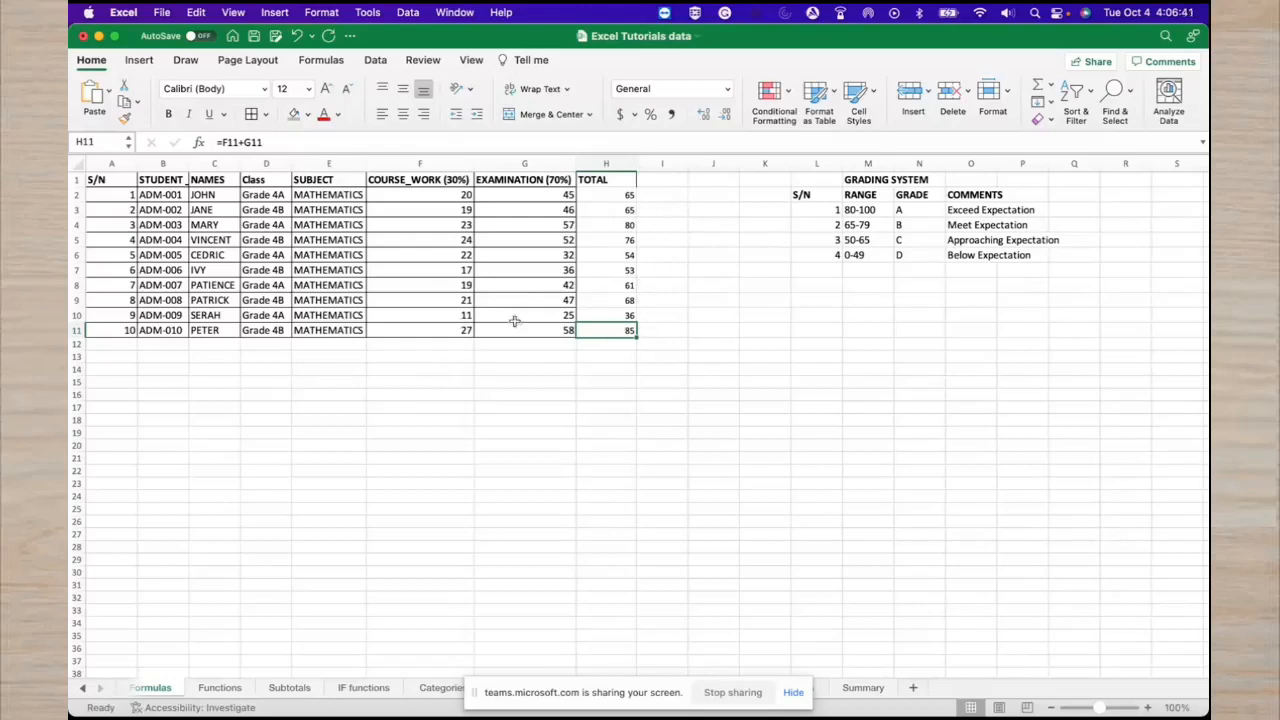
Enter the formula =F2+F3+F4+F5+F7+F8+F9+F10+F11 in cell F13 to add up coursework scores.
left_click(445, 358)
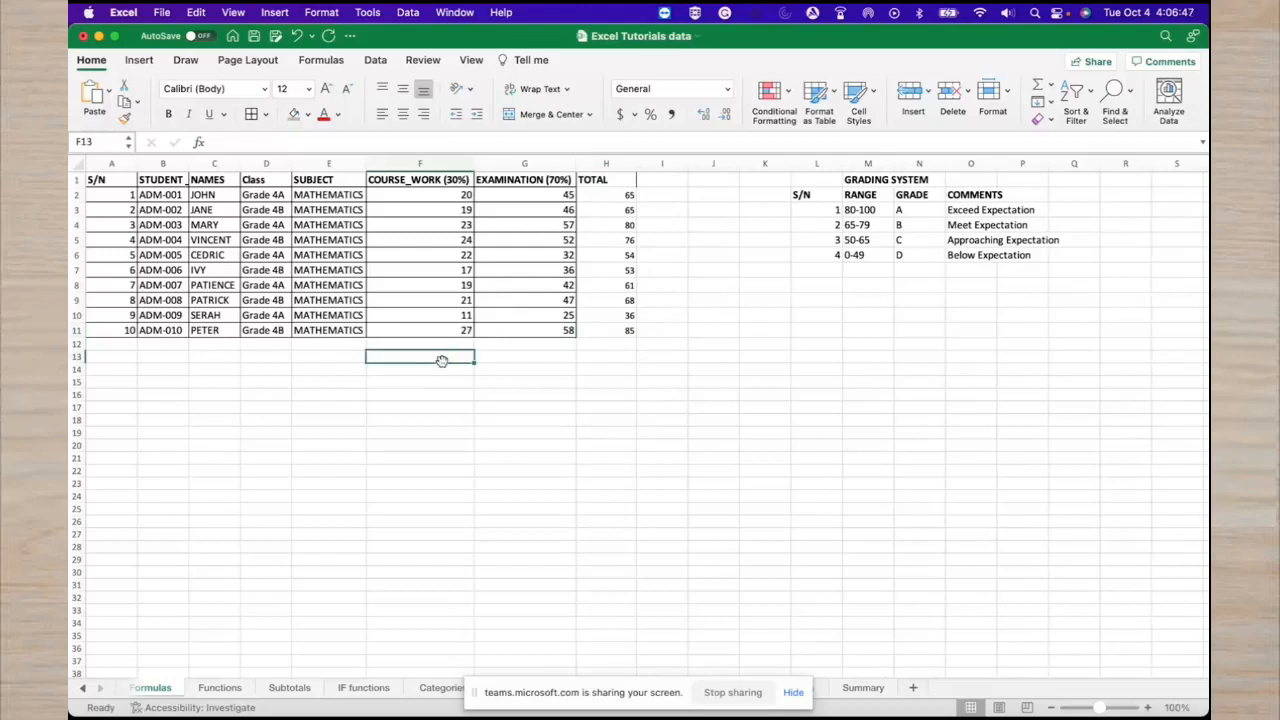
type("=")
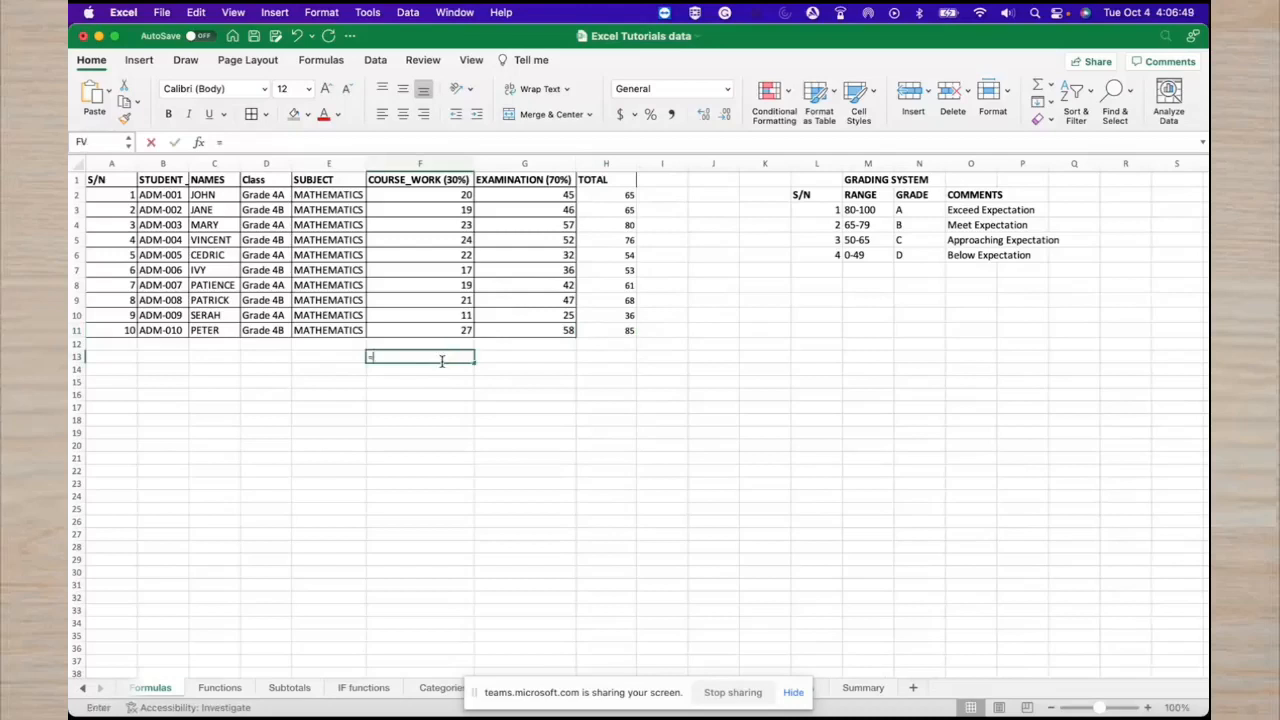
left_click(462, 197)
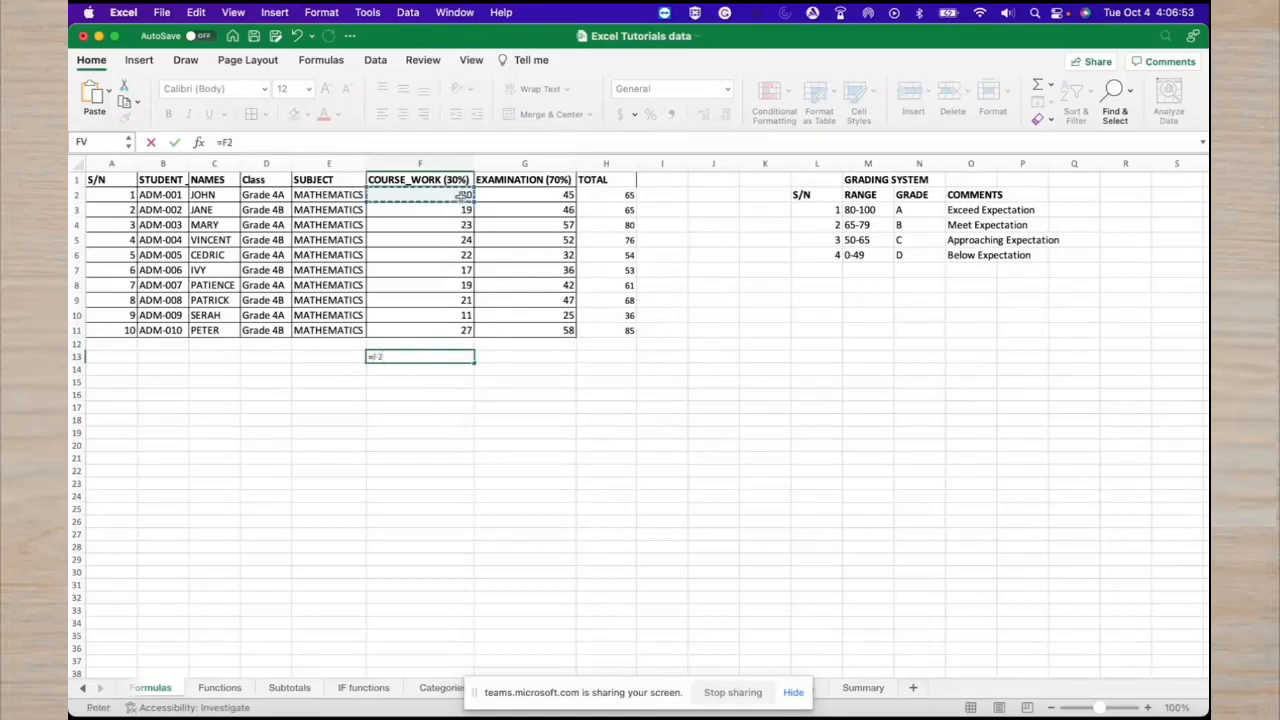
type("+")
left_click(452, 208)
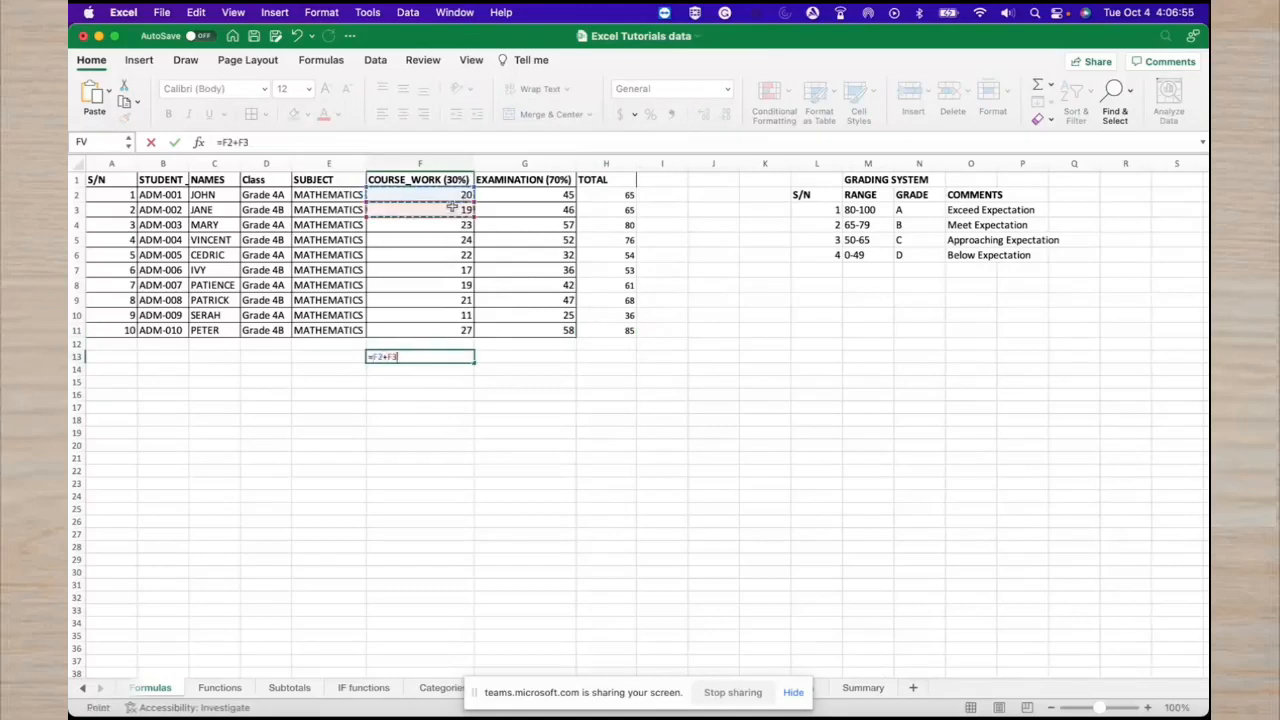
type("+")
left_click(448, 225)
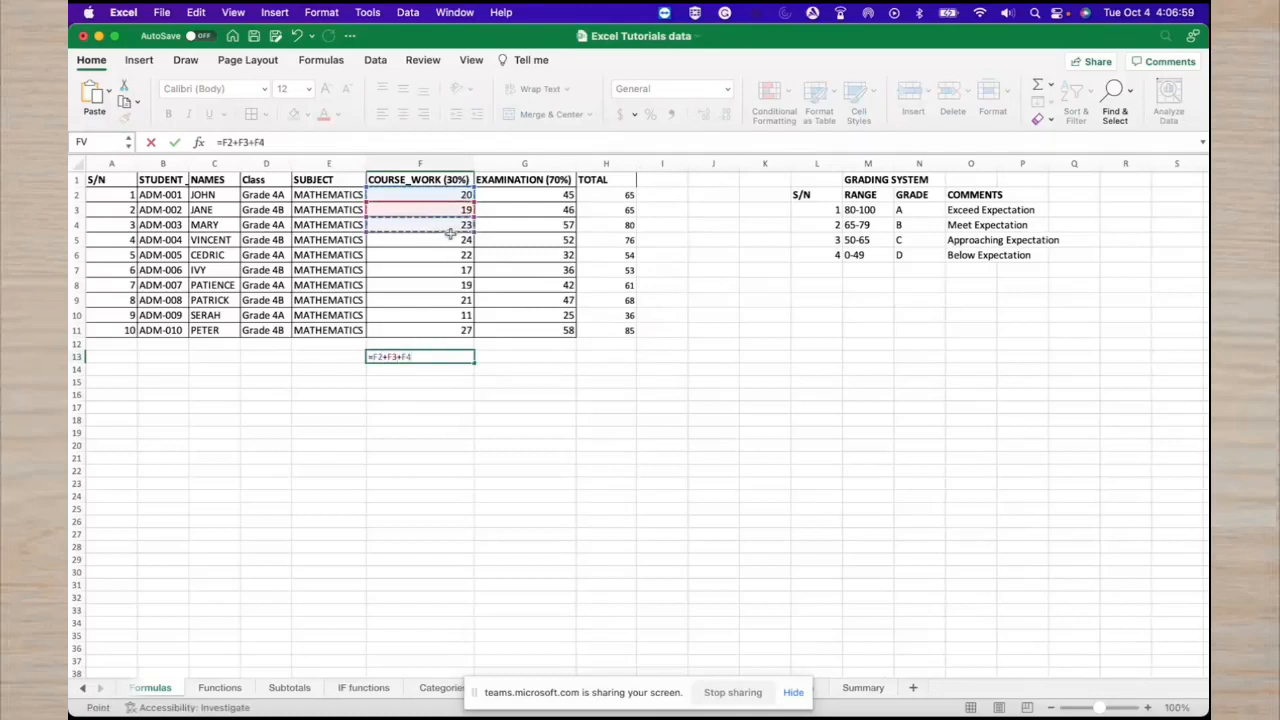
type("+")
left_click(450, 242)
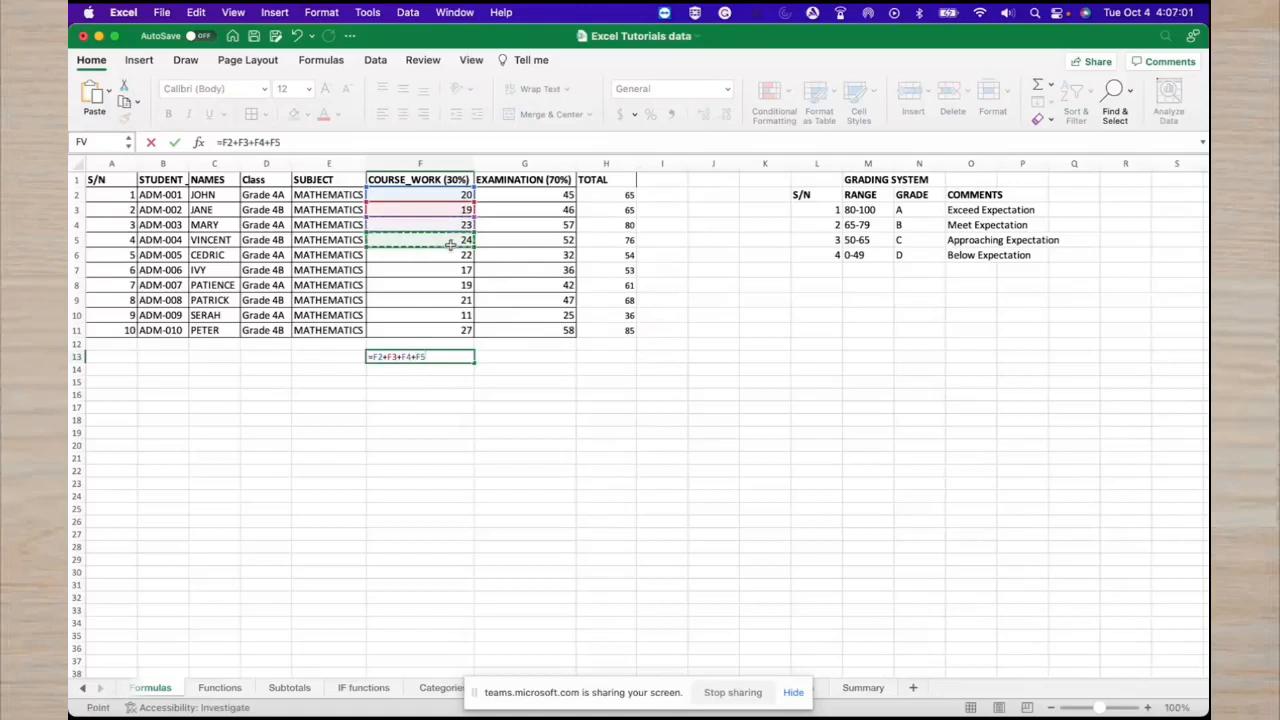
type("+")
left_click(451, 270)
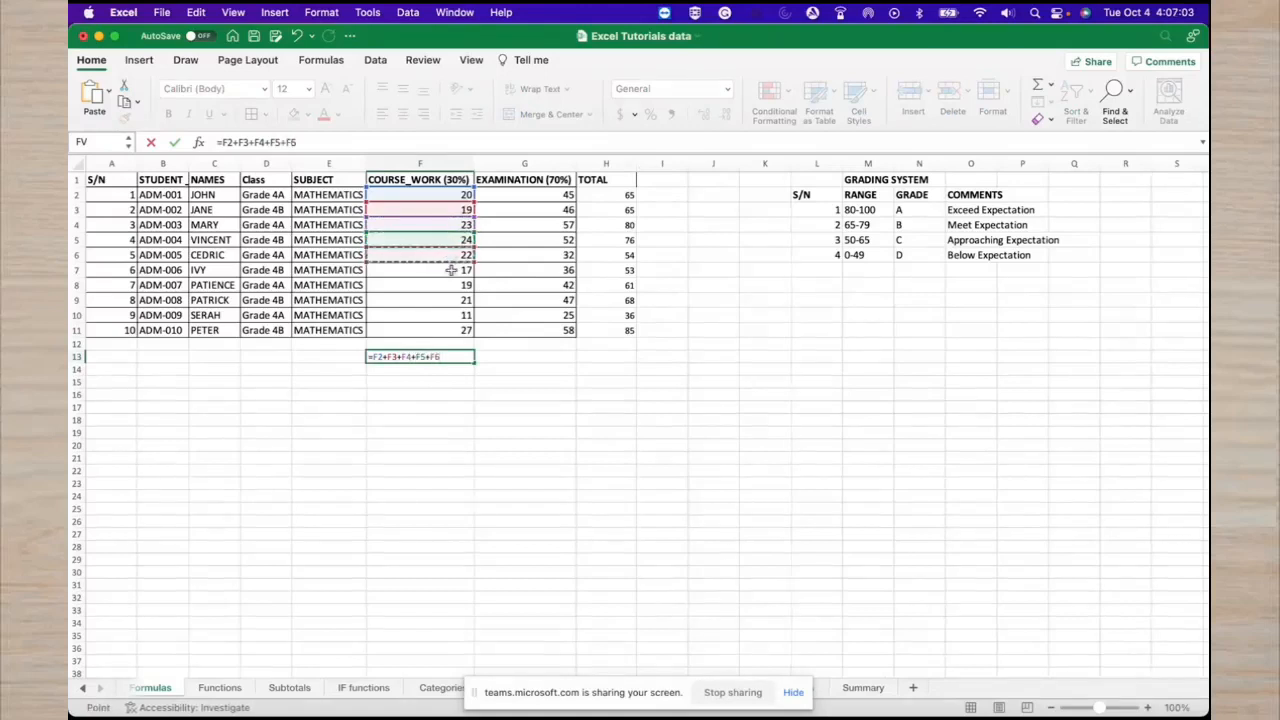
left_click(458, 270)
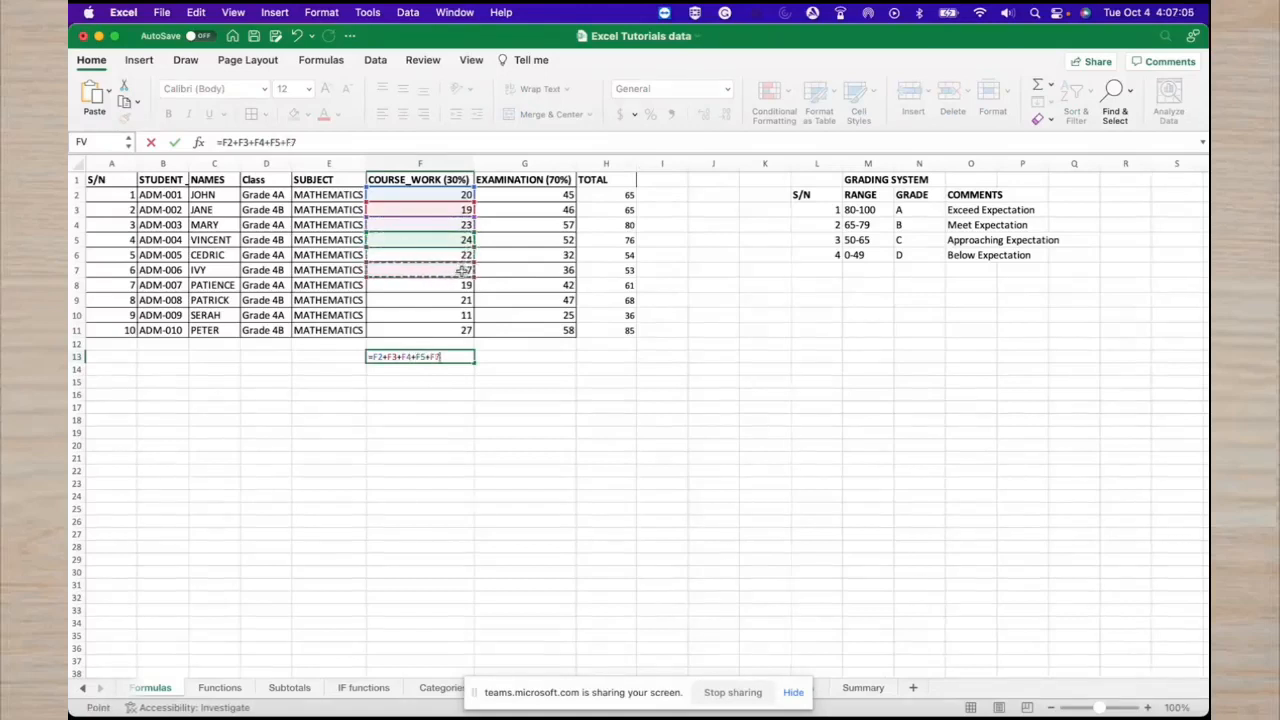
type("+")
left_click(463, 286)
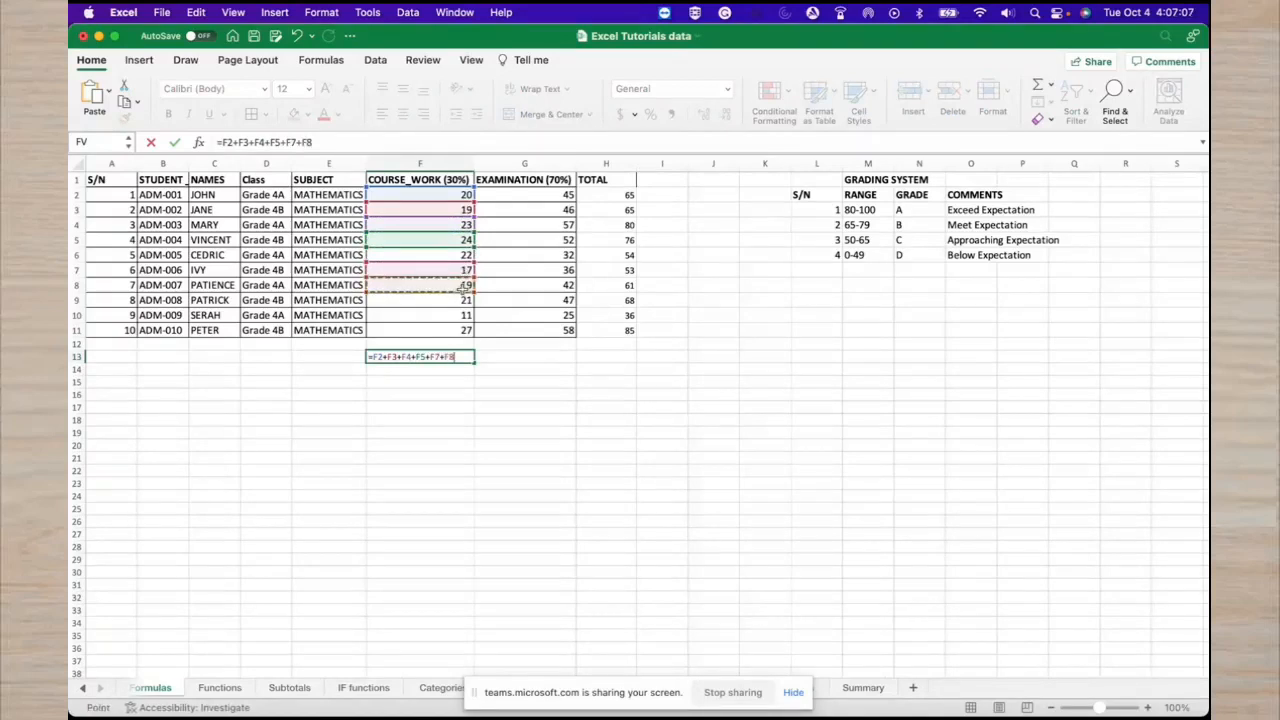
type("+")
left_click(459, 300)
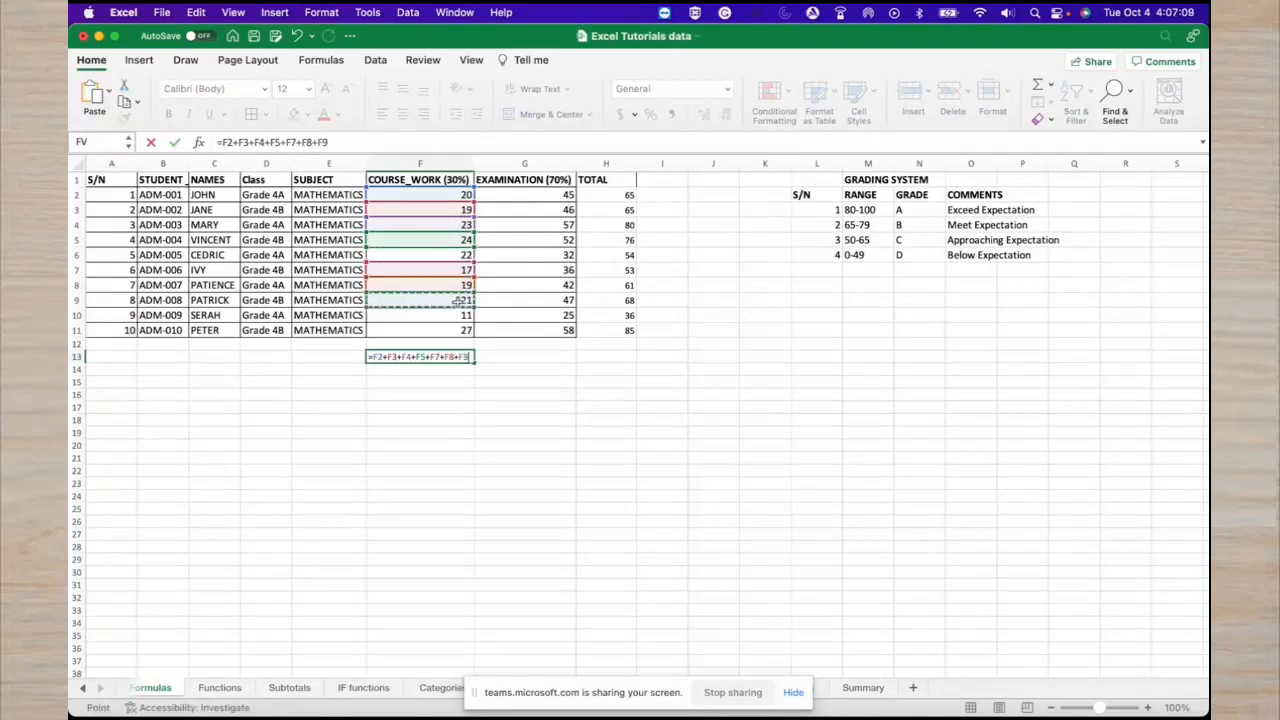
type("+")
left_click(455, 314)
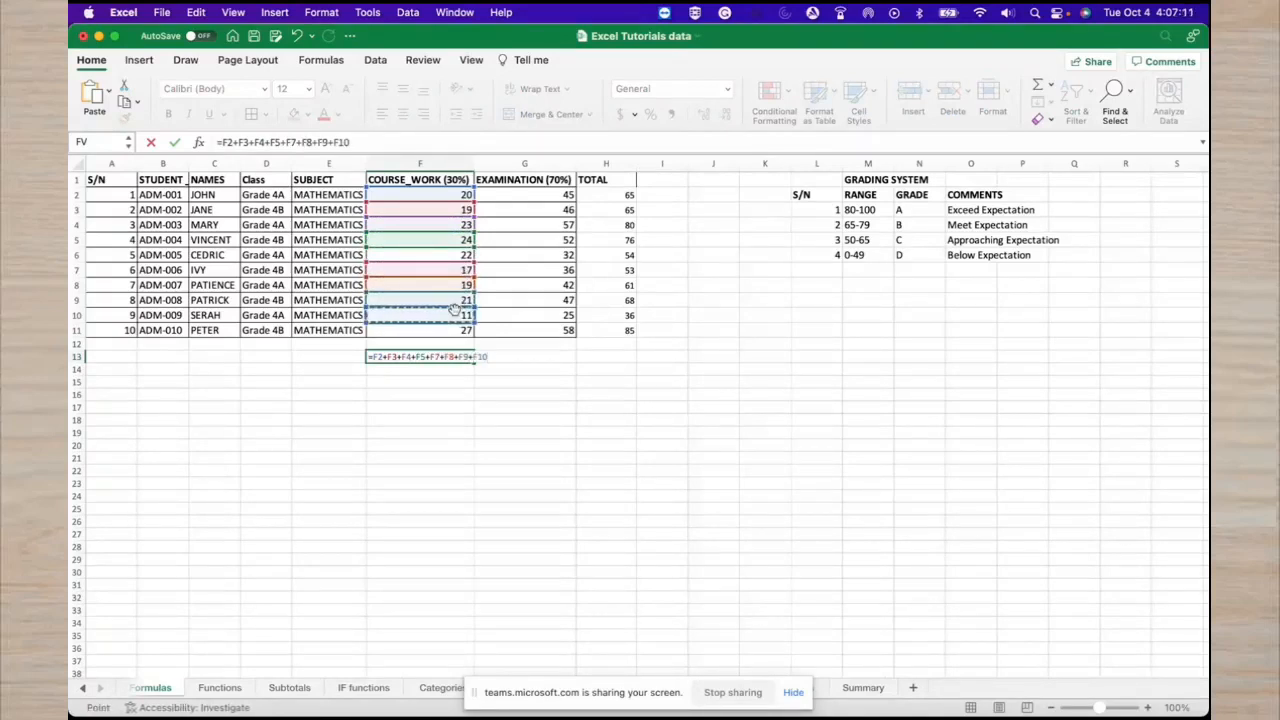
type("+")
left_click(442, 333)
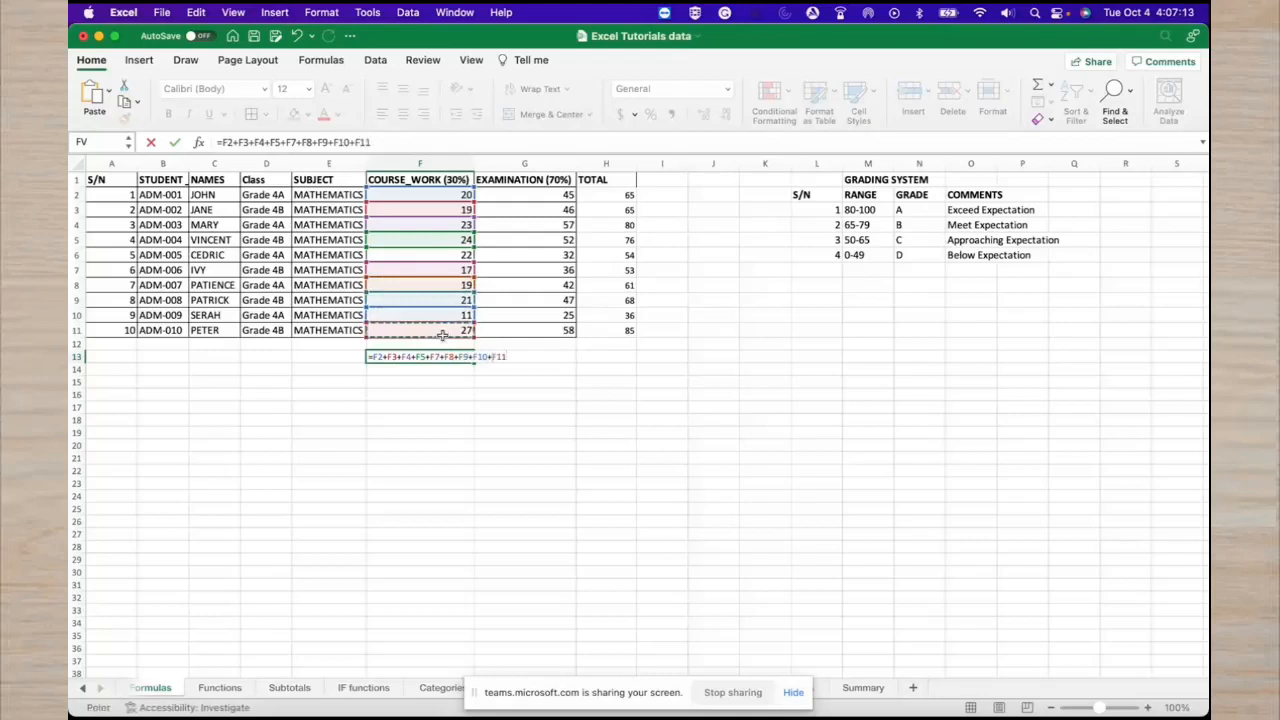
type("+")
key("Return")
left_click(447, 356)
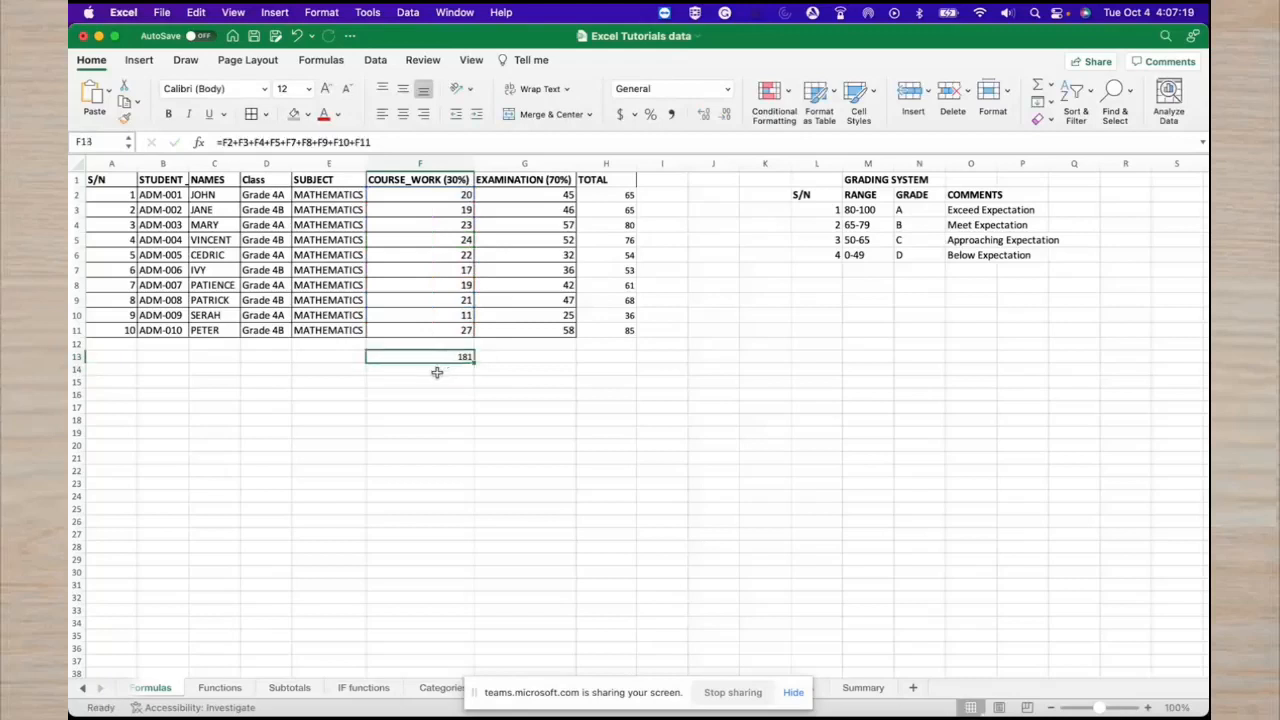
Enter the formula =SUM(F2:F11) in cell F14 to total the coursework scores.
left_click(437, 370)
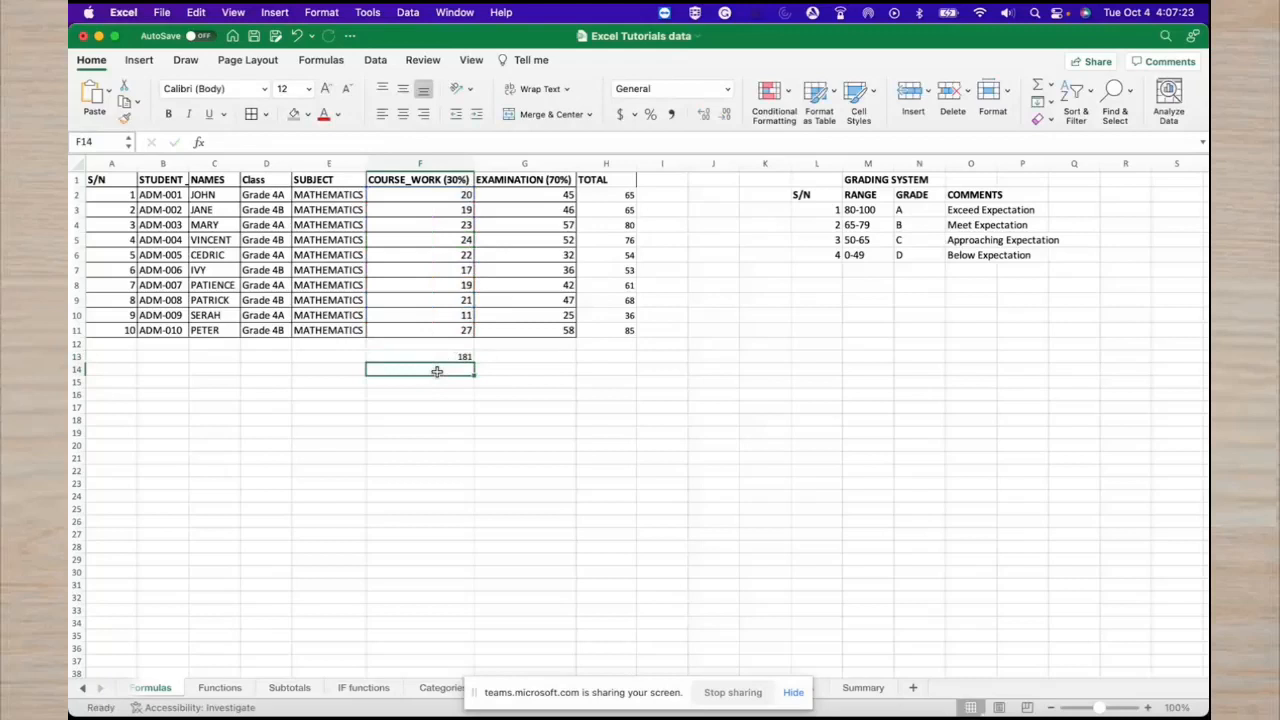
type("=")
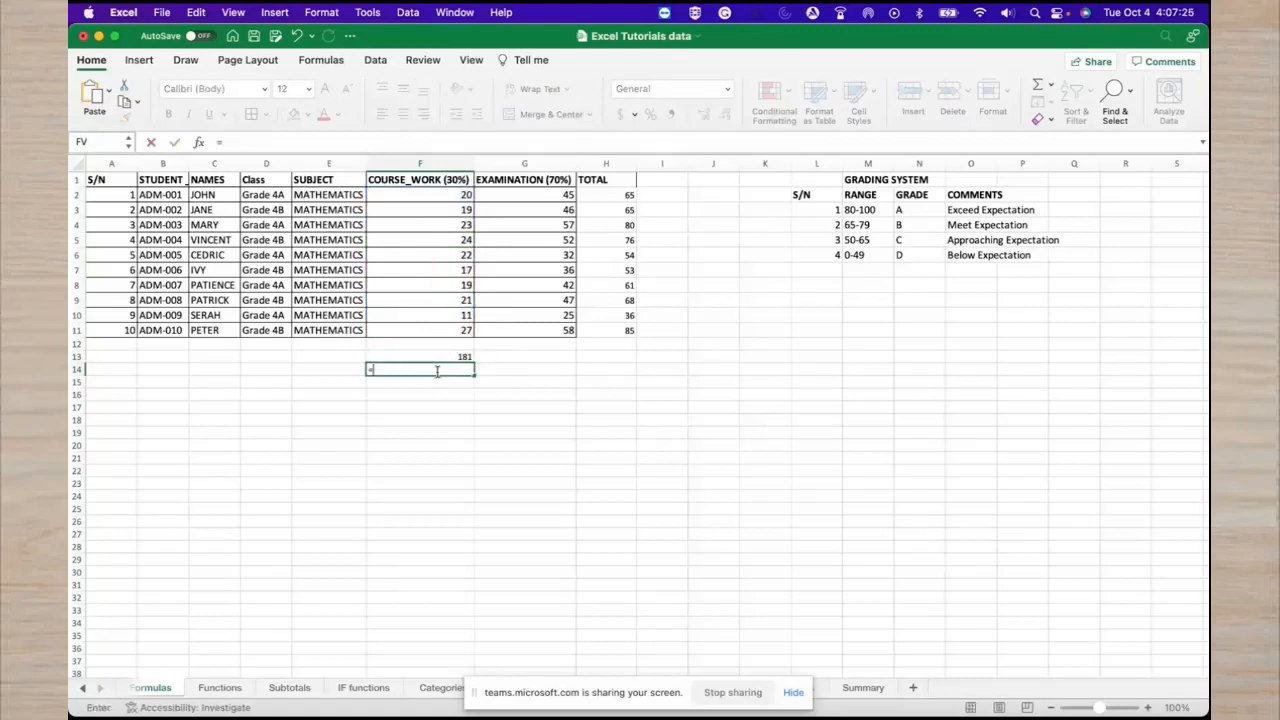
type("S")
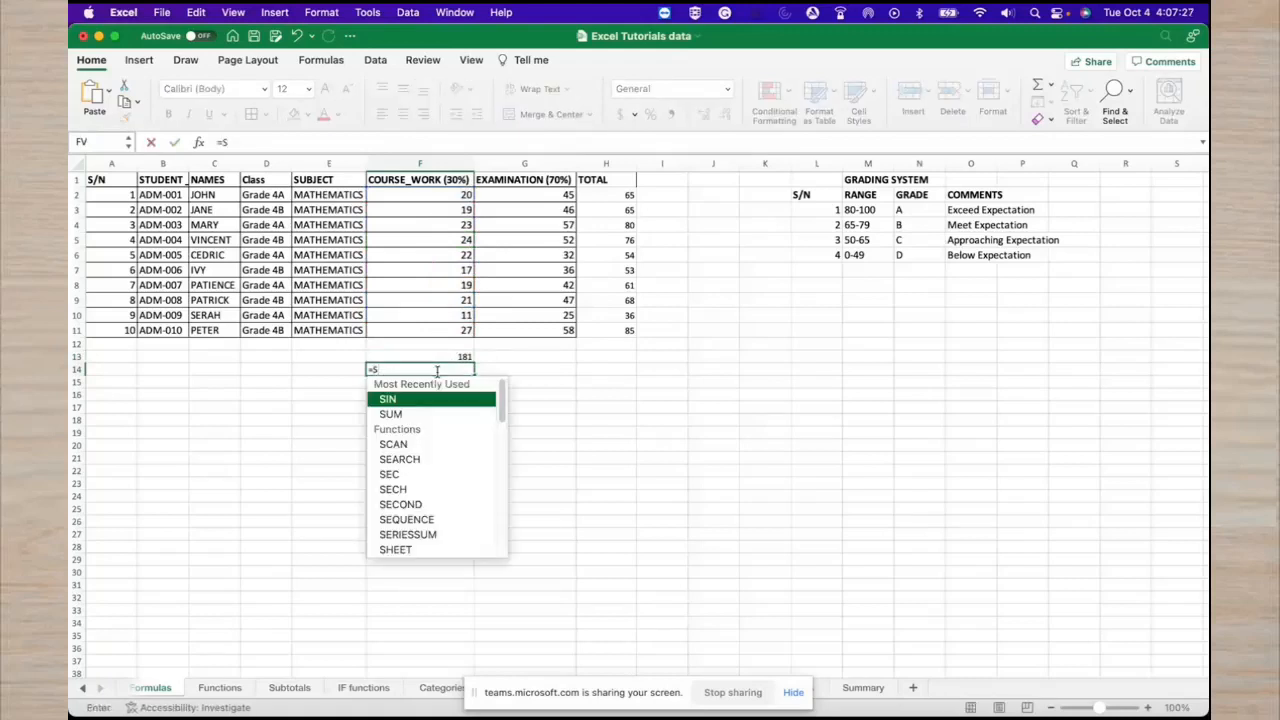
type("um")
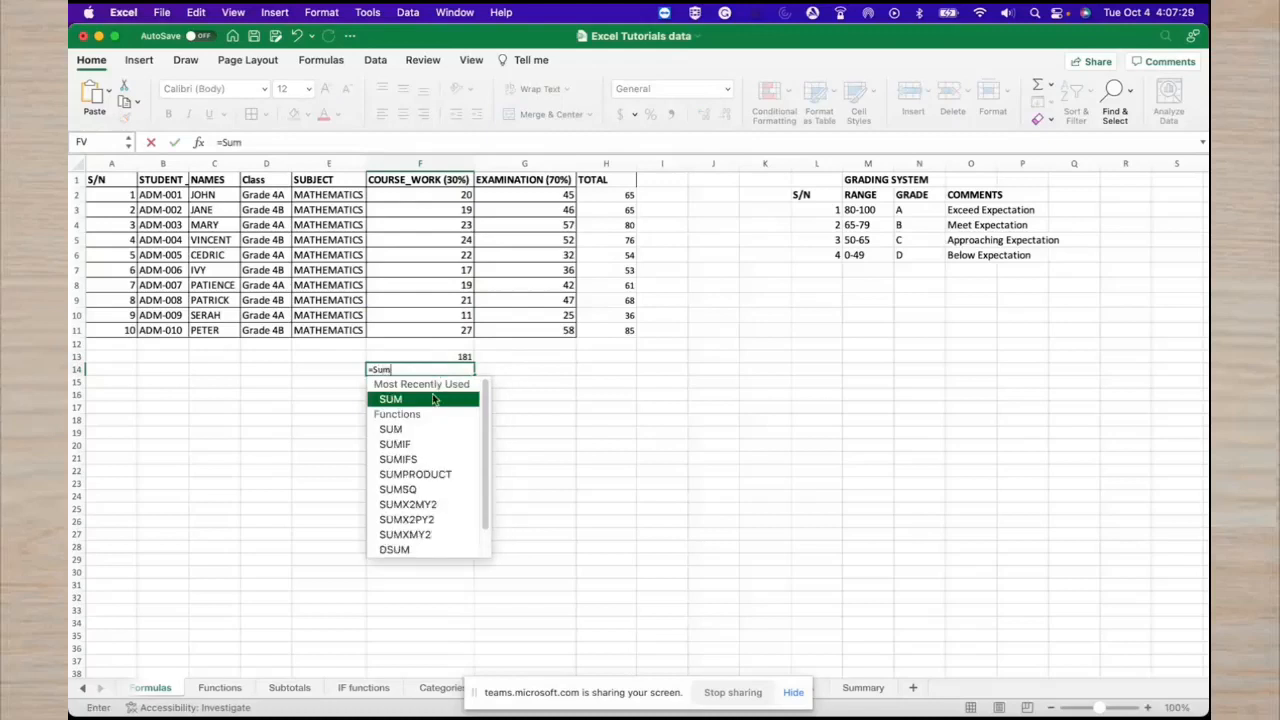
type("(")
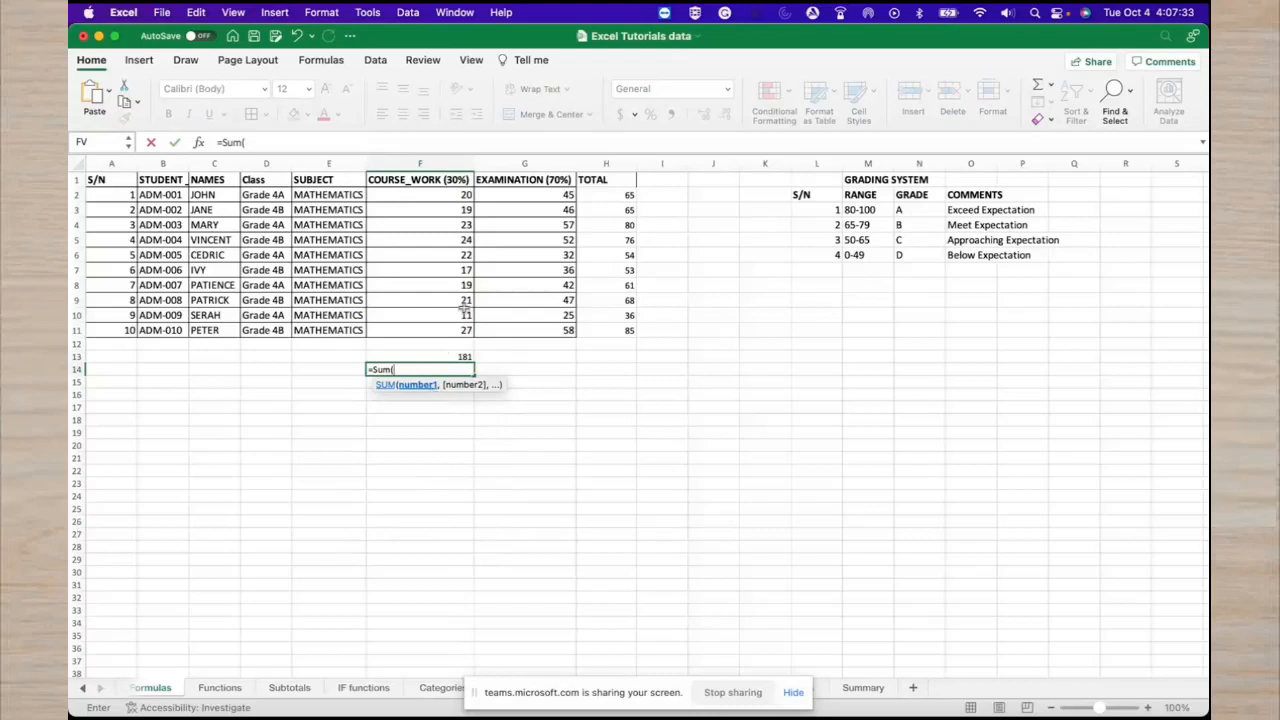
left_click(432, 193)
left_click_drag(432, 193, 441, 326)
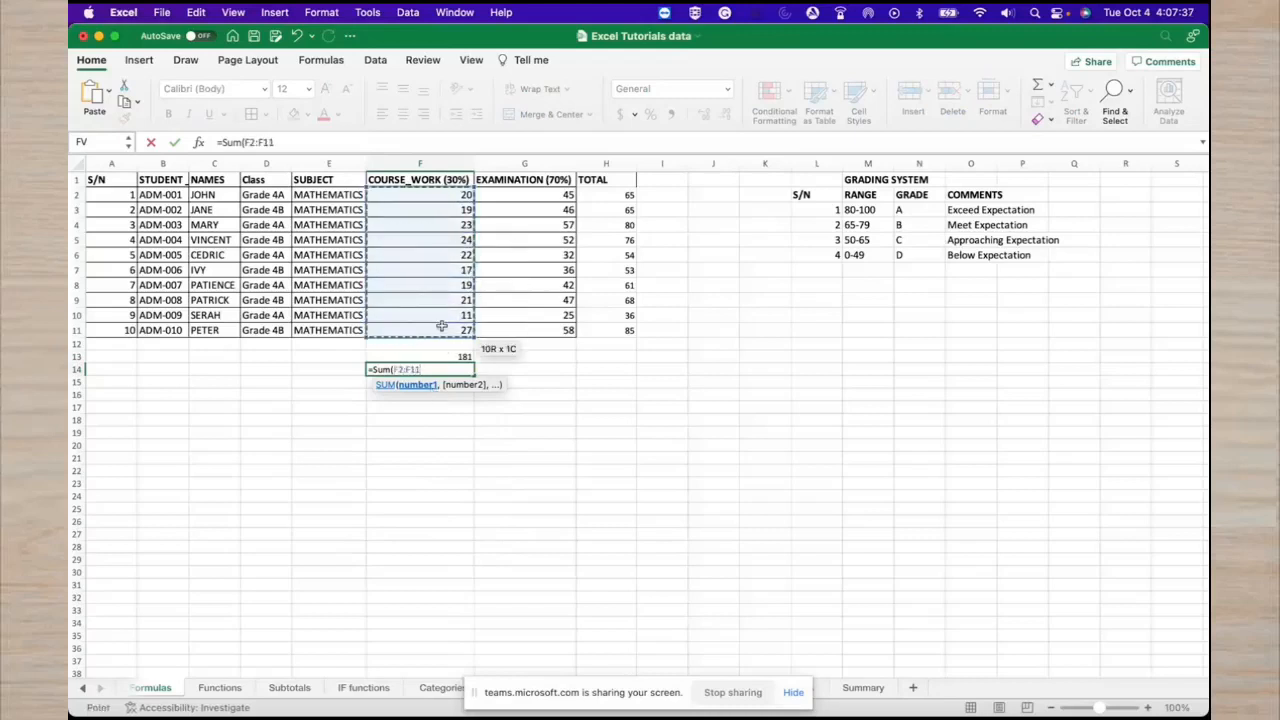
type(")")
key("Return")
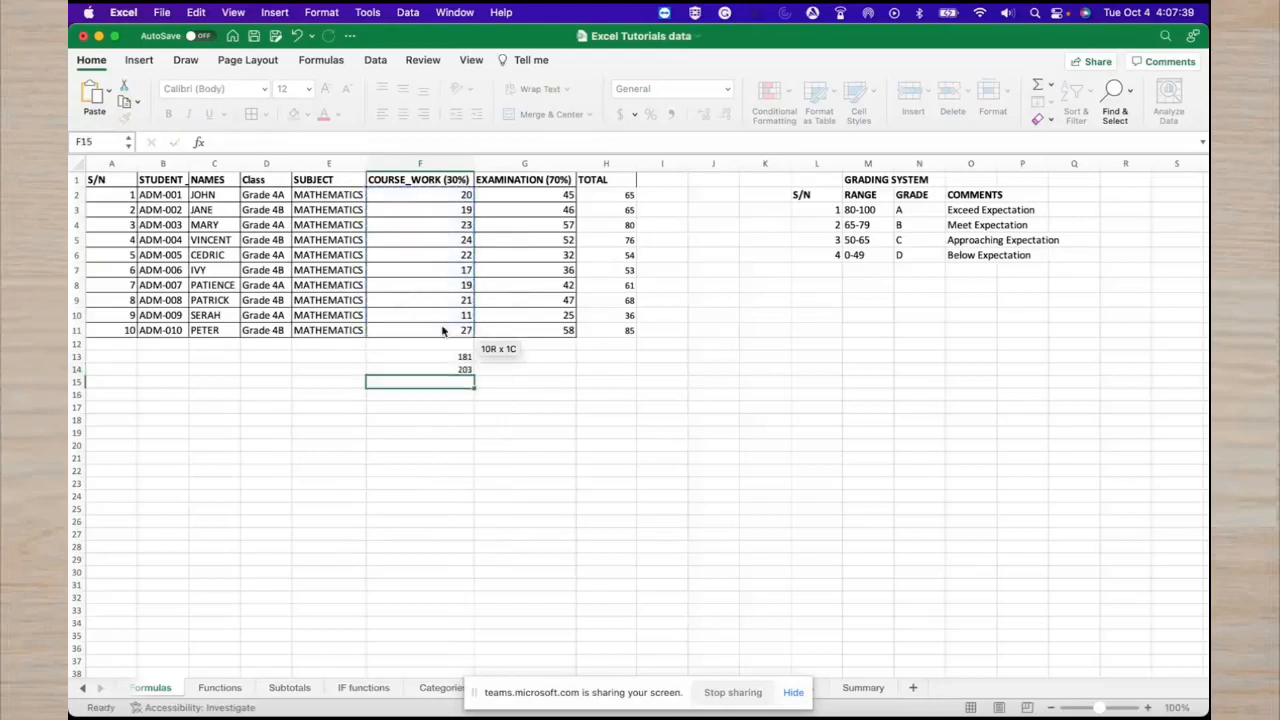
Clear the cell-by-cell addition formula from cell F13.
left_click(465, 357)
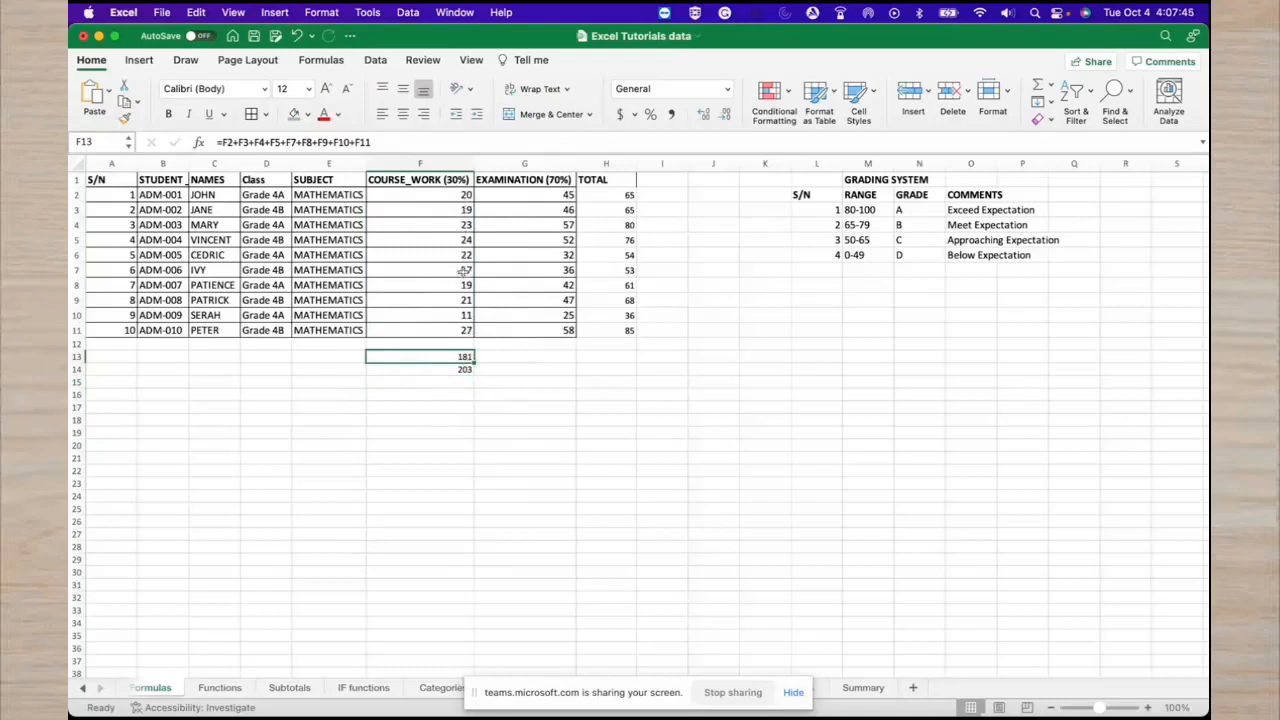
key("Delete")
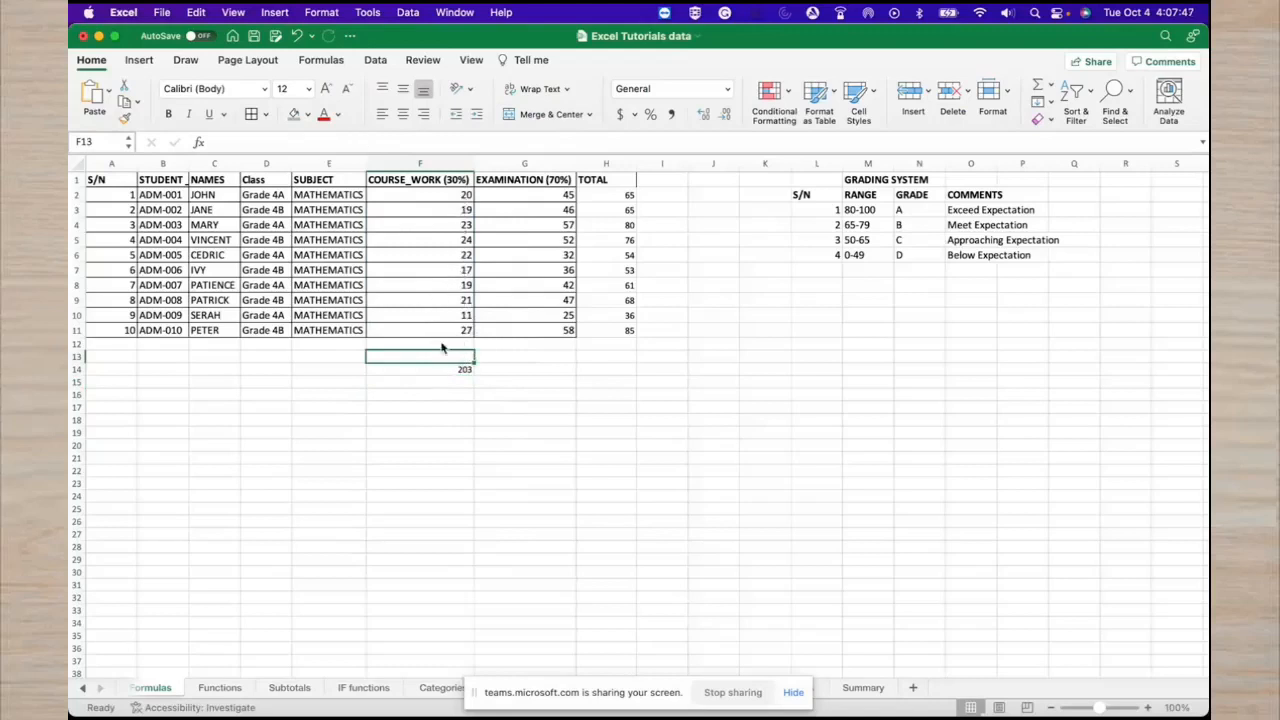
double_click(438, 358)
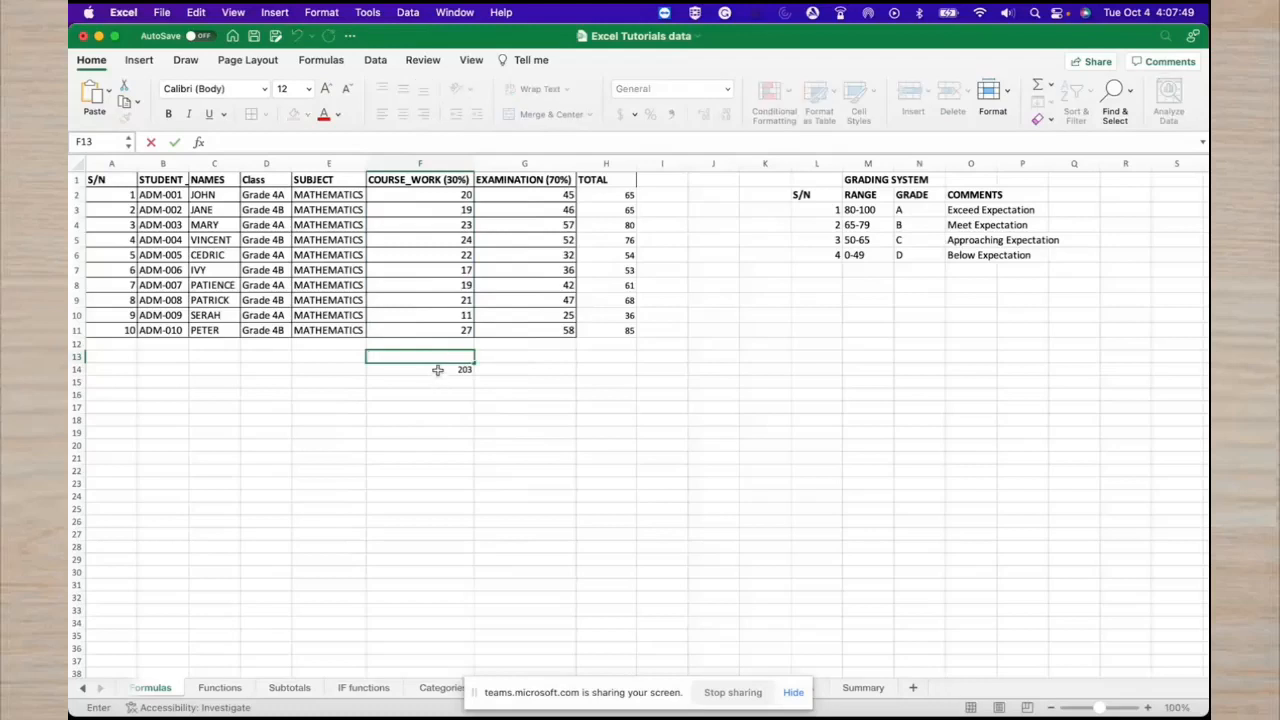
left_click(438, 370)
Fill the SUM formula from F14 across to G14 to total the examination scores.
left_click(626, 194)
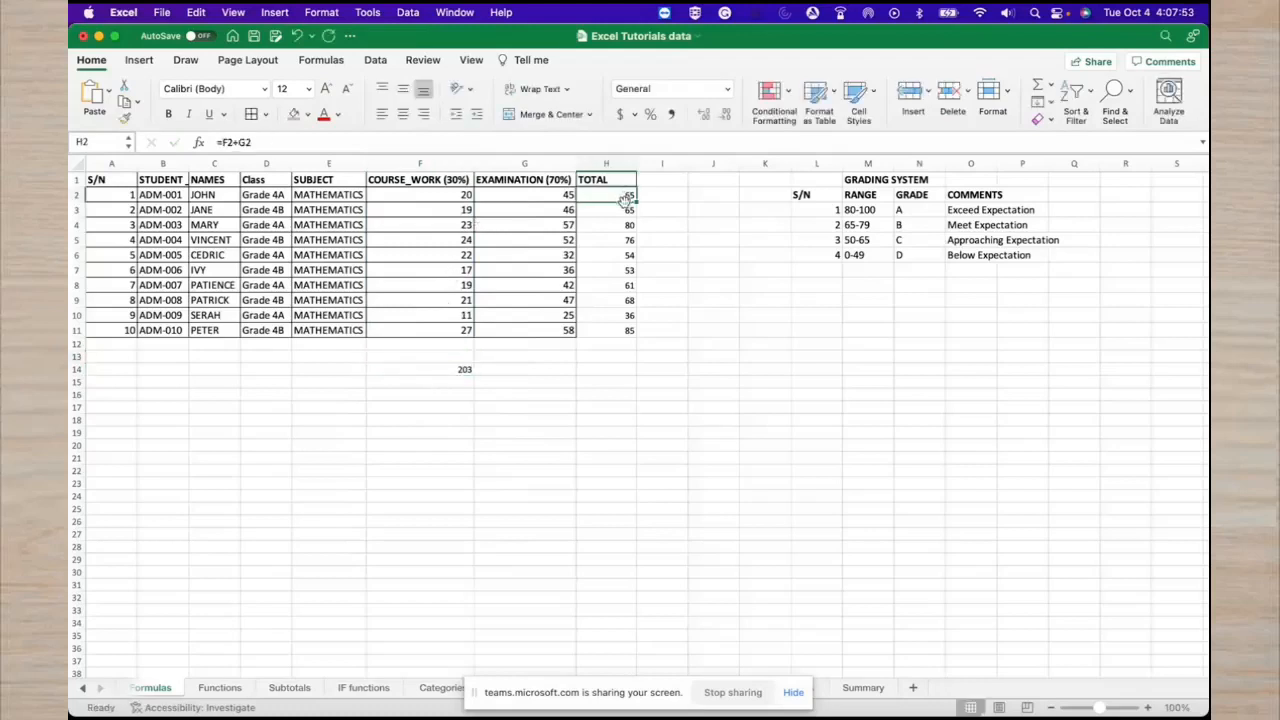
left_click(465, 371)
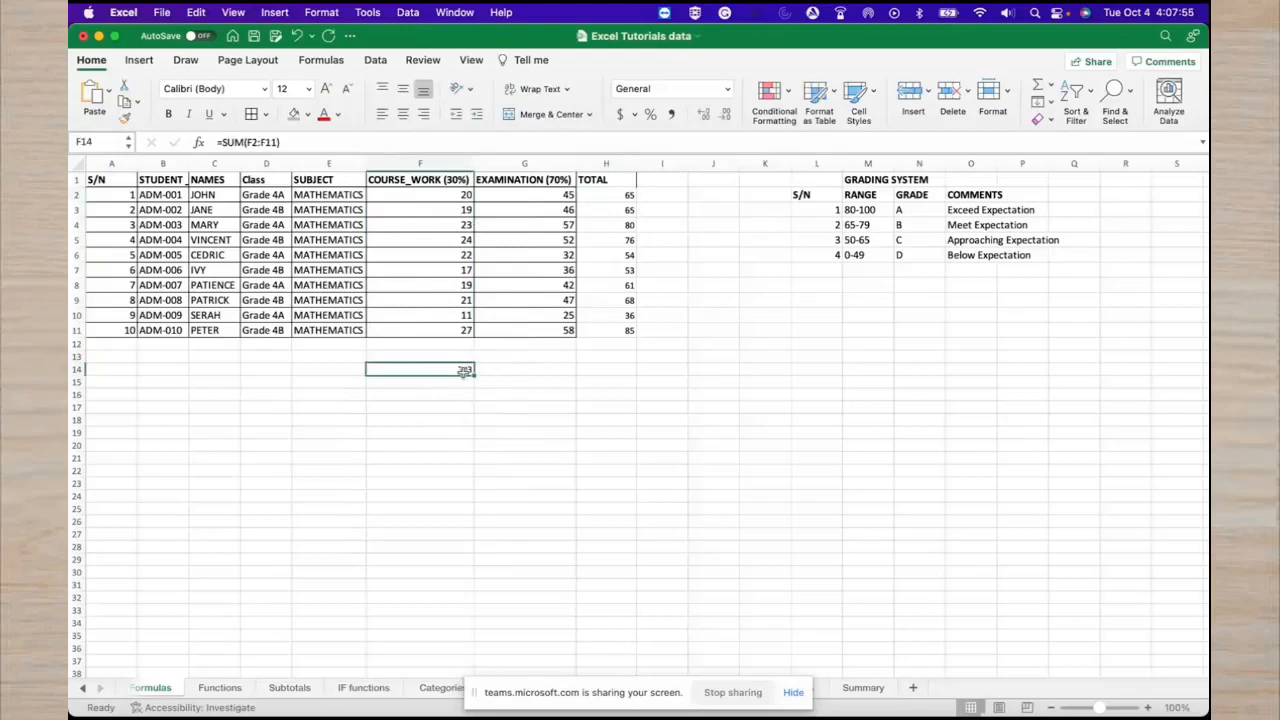
left_click_drag(474, 374, 555, 372)
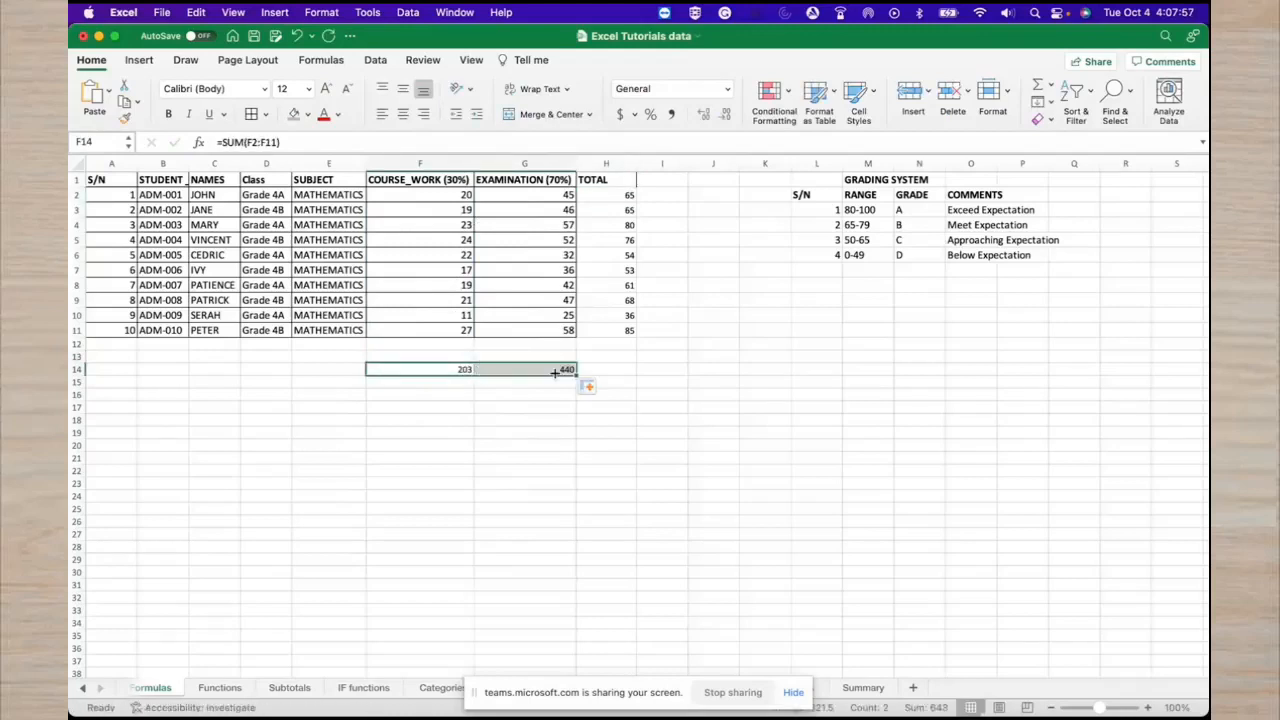
left_click(546, 395)
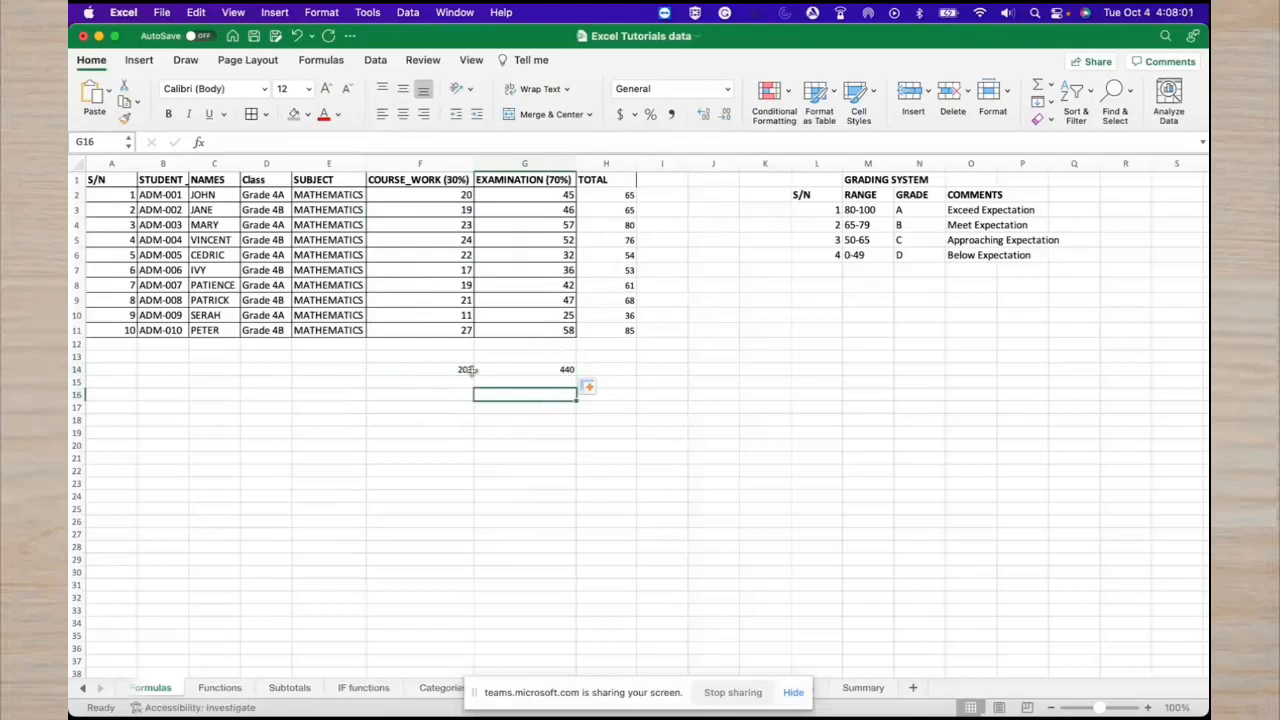
Label the row of column sums by entering Total in cell E14.
left_click(429, 384)
left_click(346, 379)
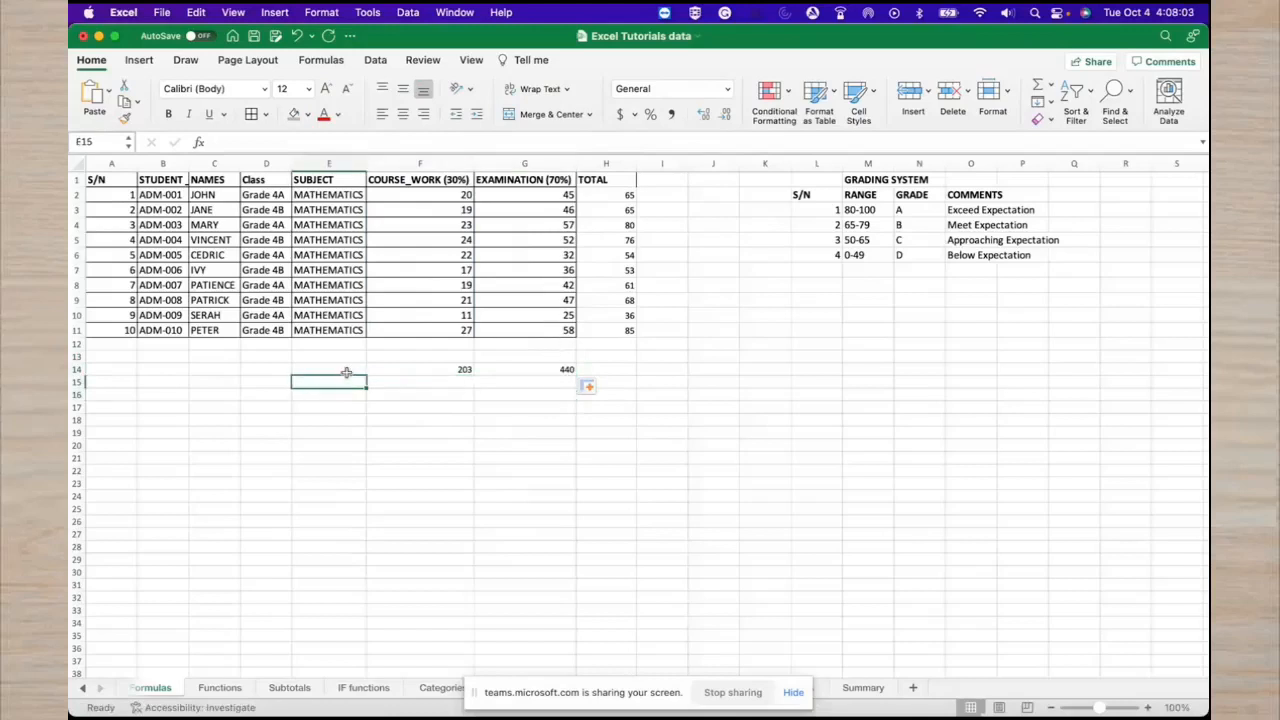
left_click(345, 370)
type("TO")
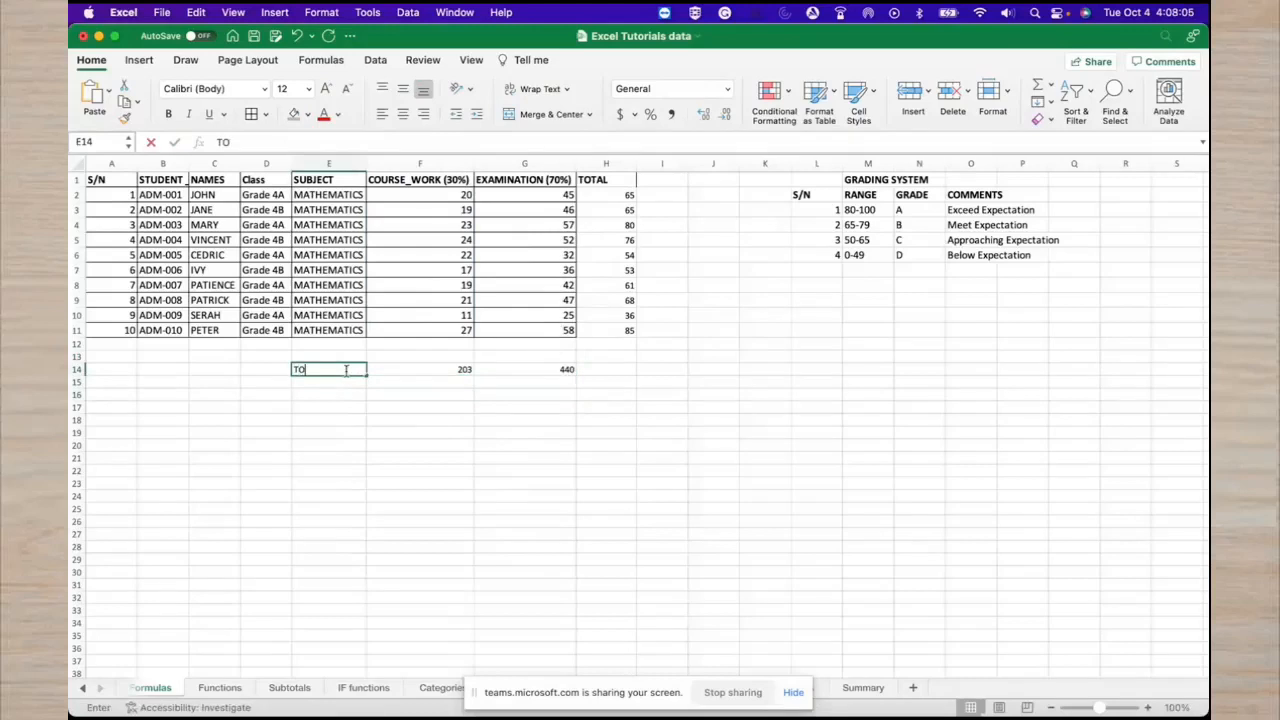
type("ta")
key("BackSpace")
key("BackSpace")
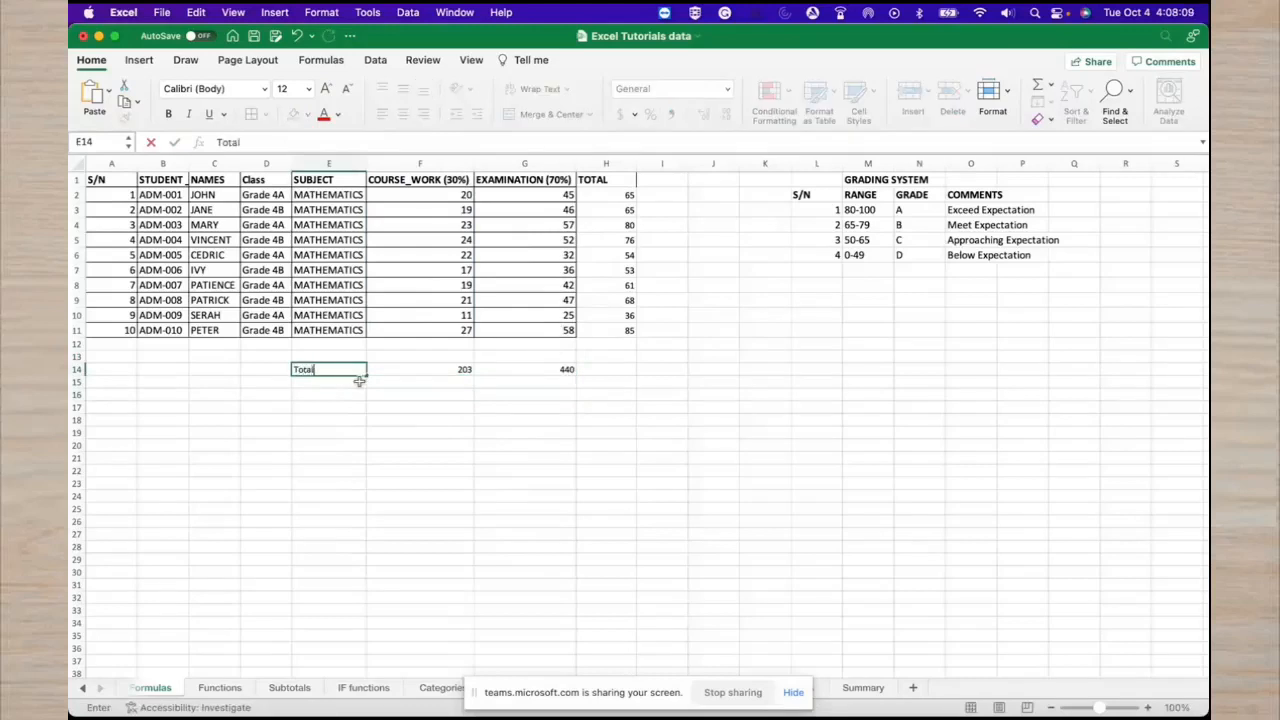
Enter the label Min in E15 and the formula =MIN(F2:F11) in F15 for the lowest coursework score.
left_click(352, 385)
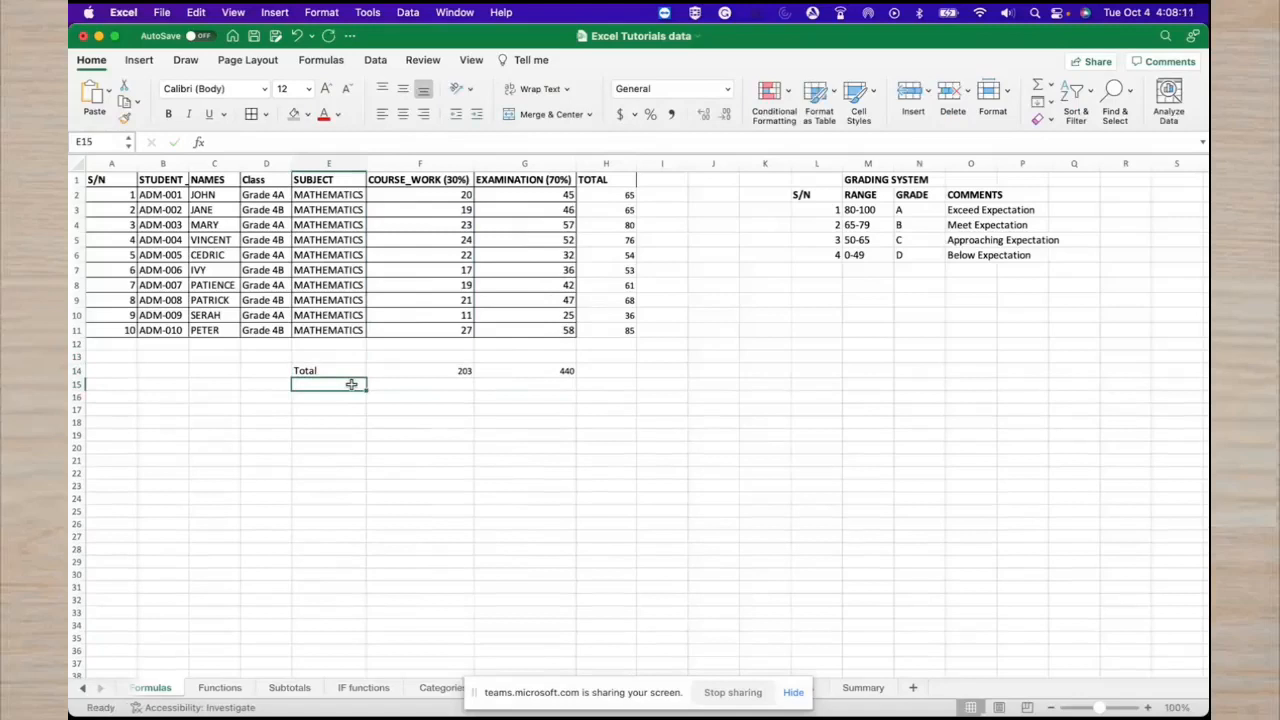
type("M")
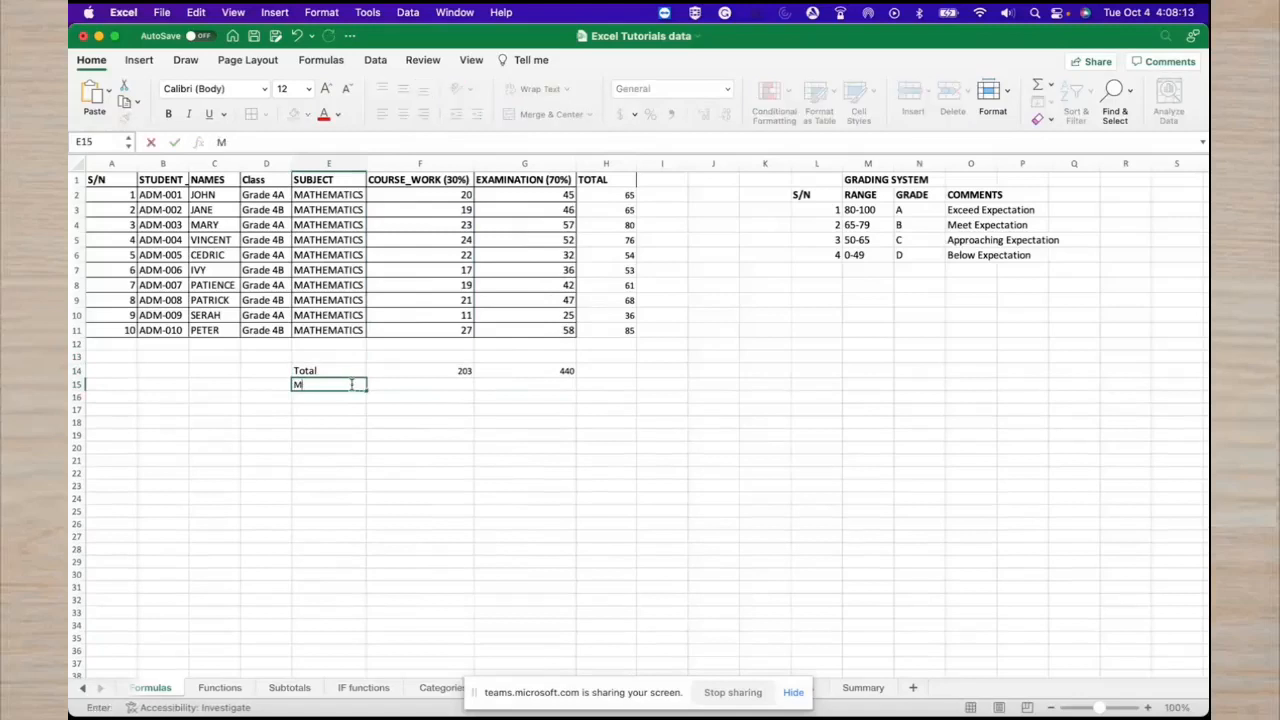
type("Inn")
key("Tab")
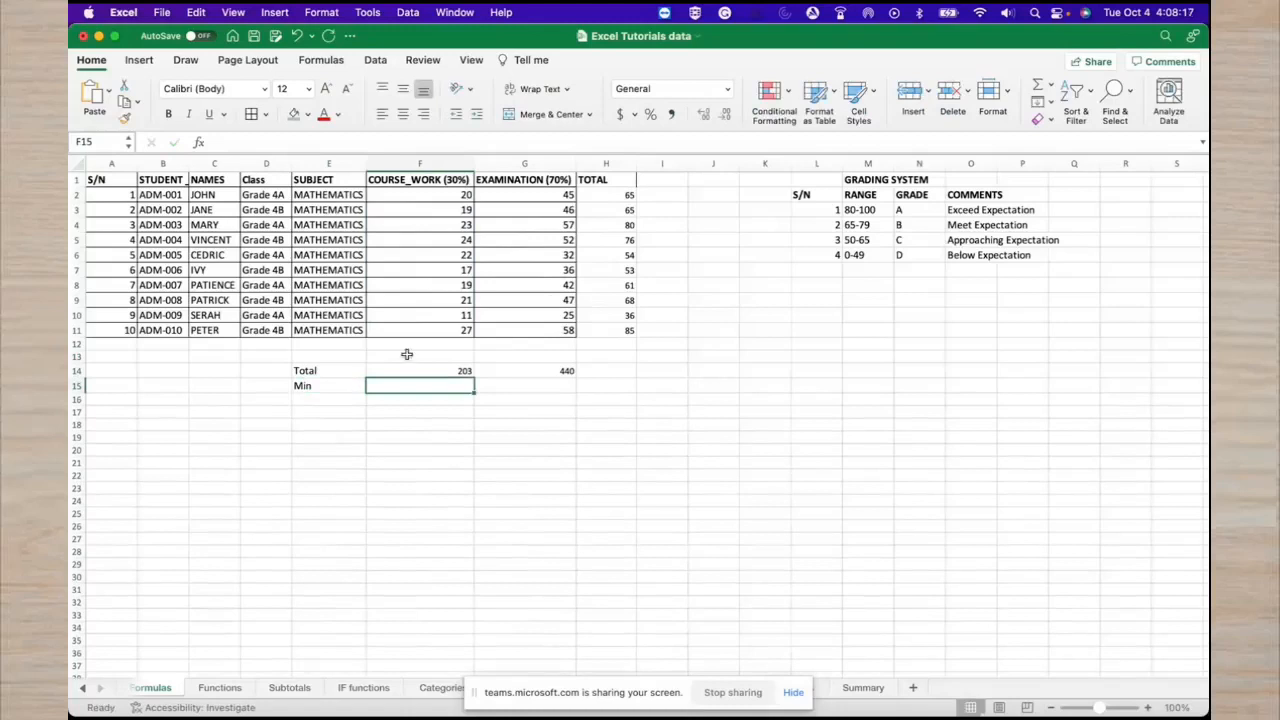
type("=")
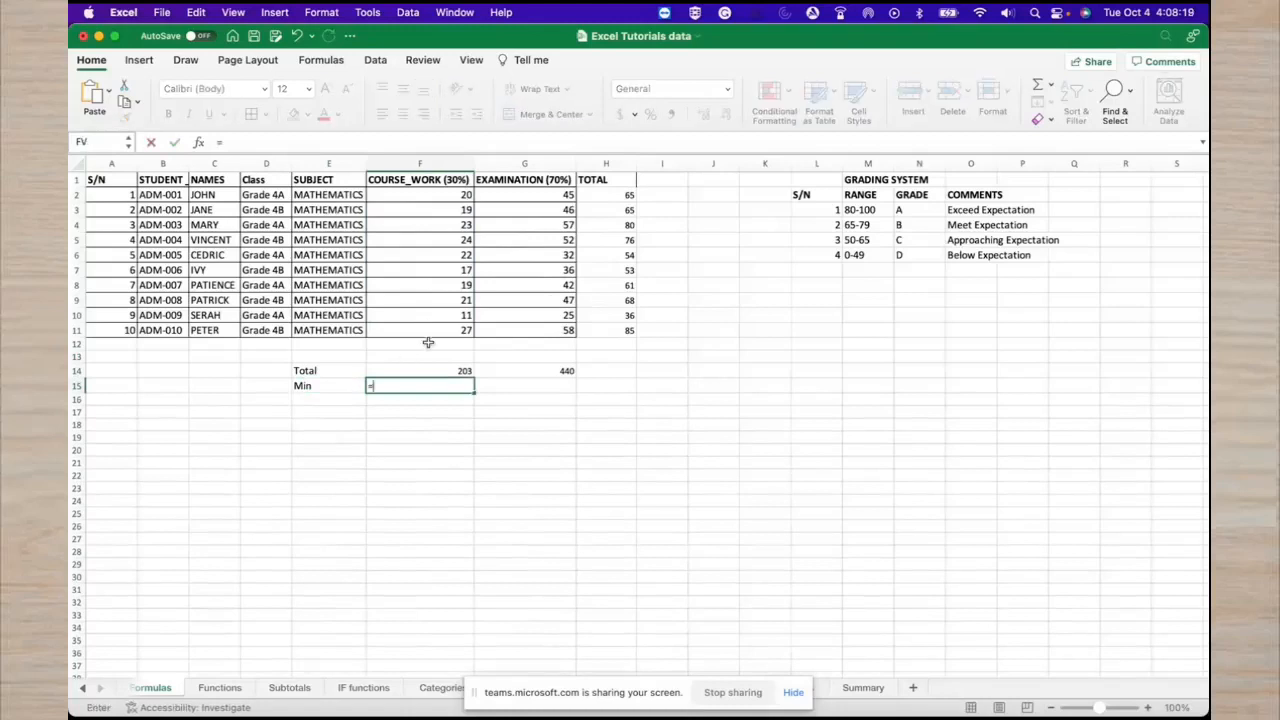
type("Min")
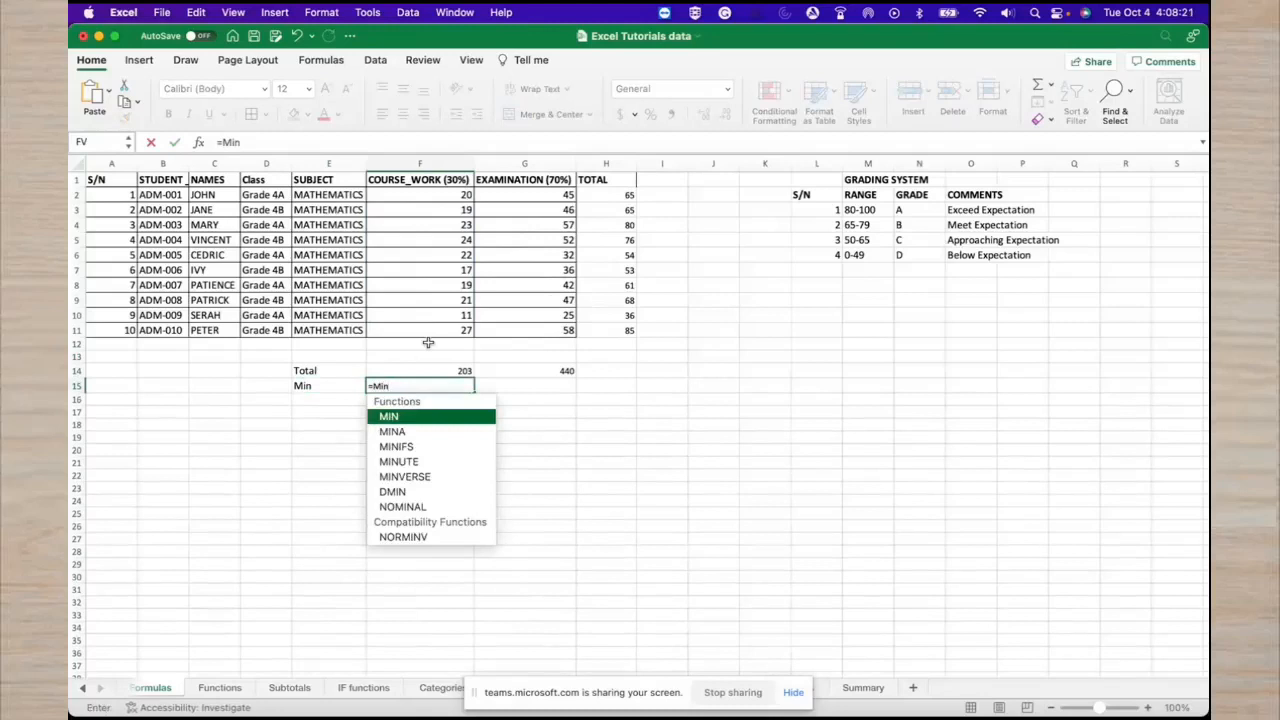
type("(")
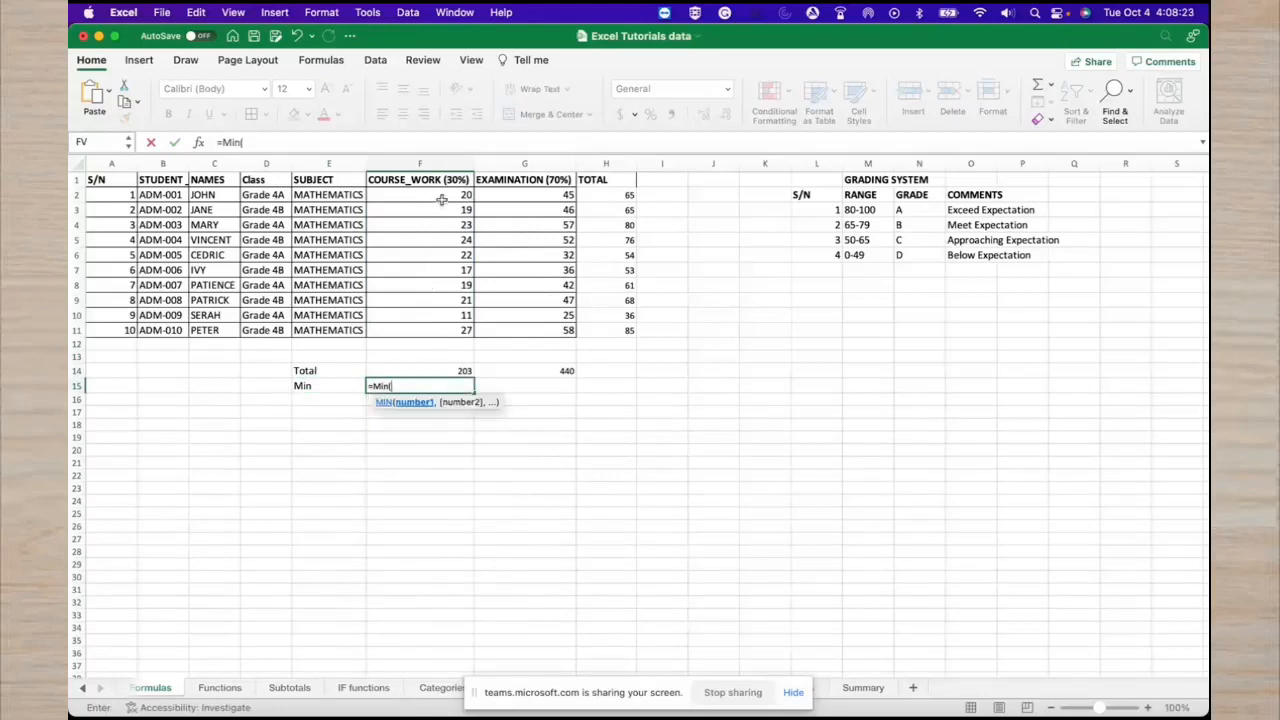
left_click_drag(441, 199, 430, 326)
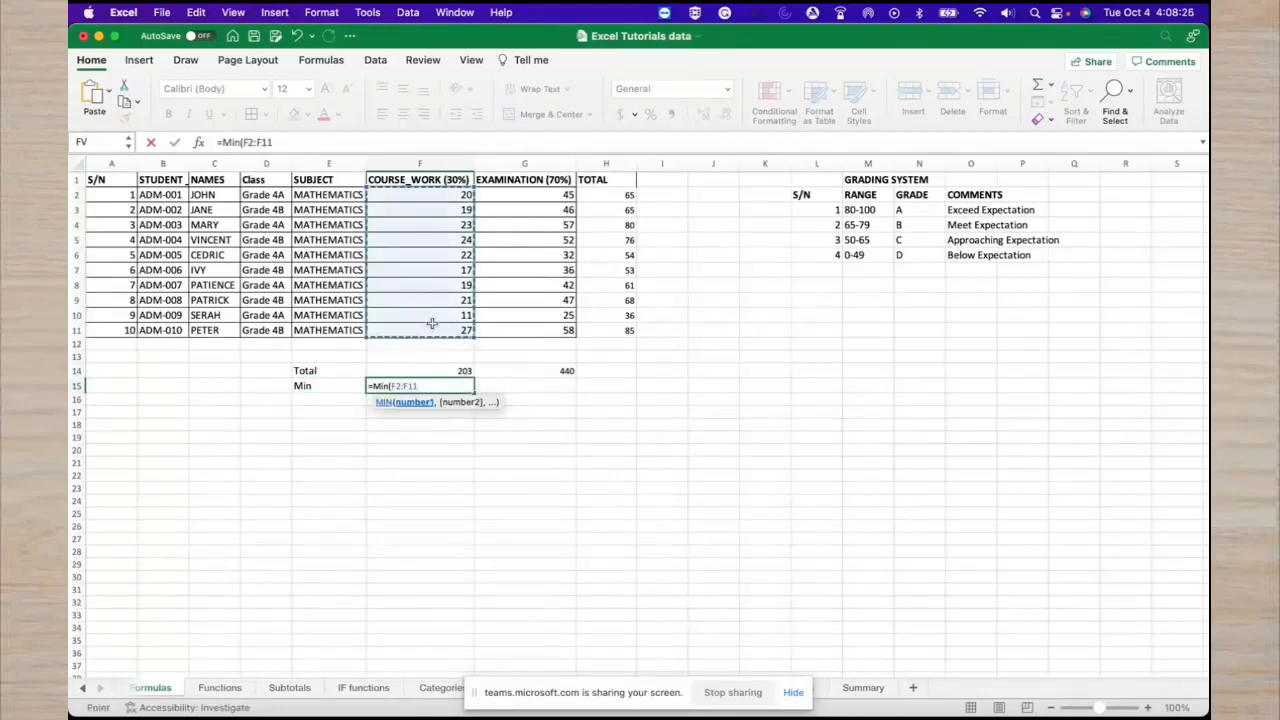
type(")")
key("Return")
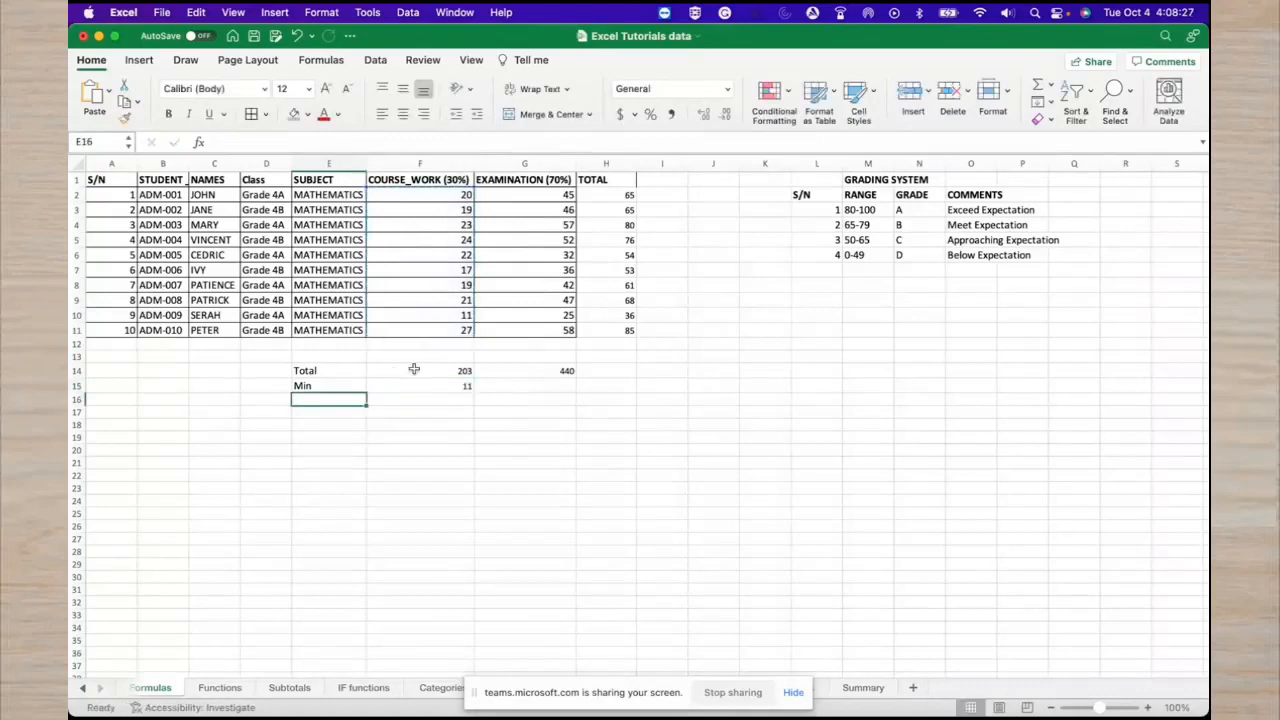
Enter the label Max in E16 and the formula =MAX(F2:F11) in F16 for the highest coursework score.
type("Max")
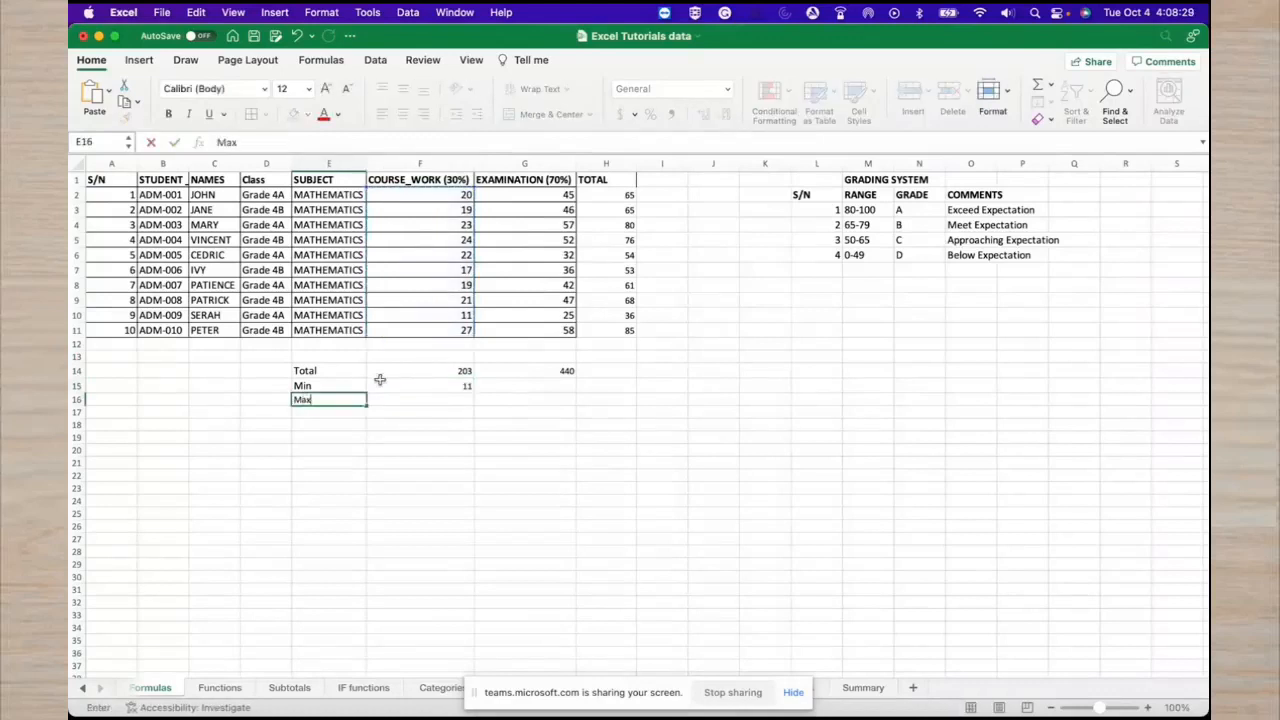
left_click(402, 397)
type("=")
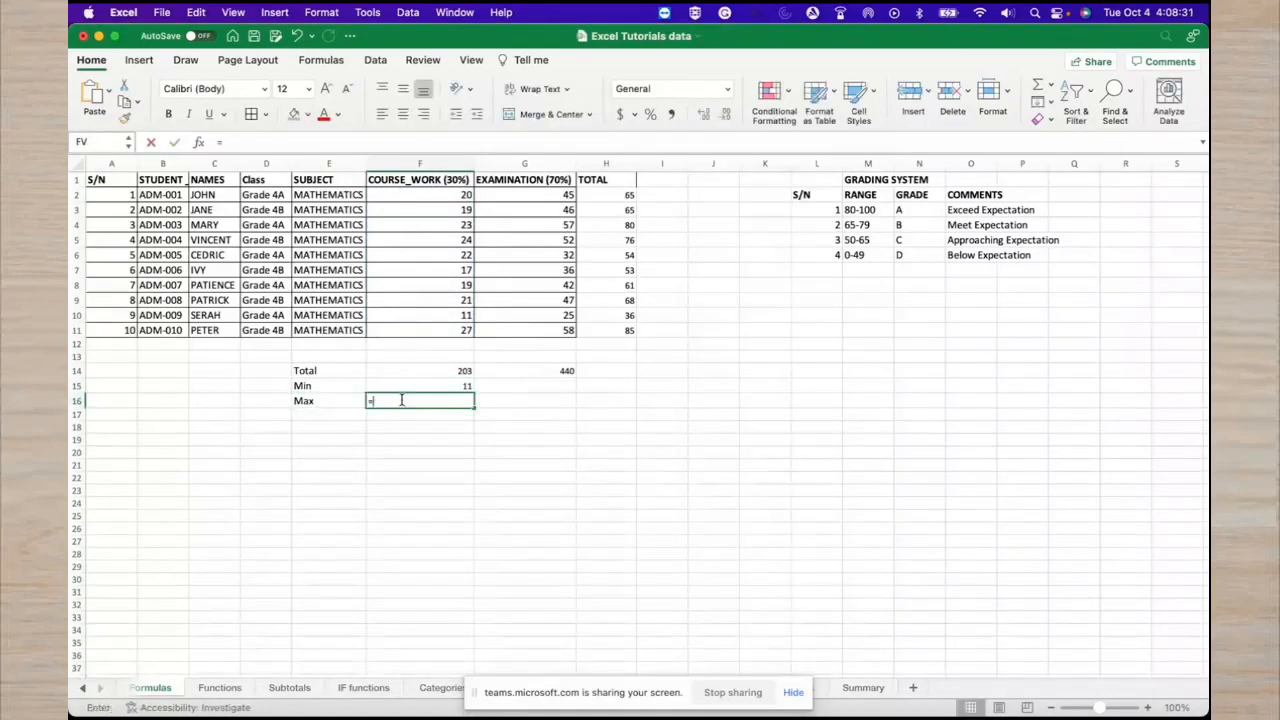
type("Mav")
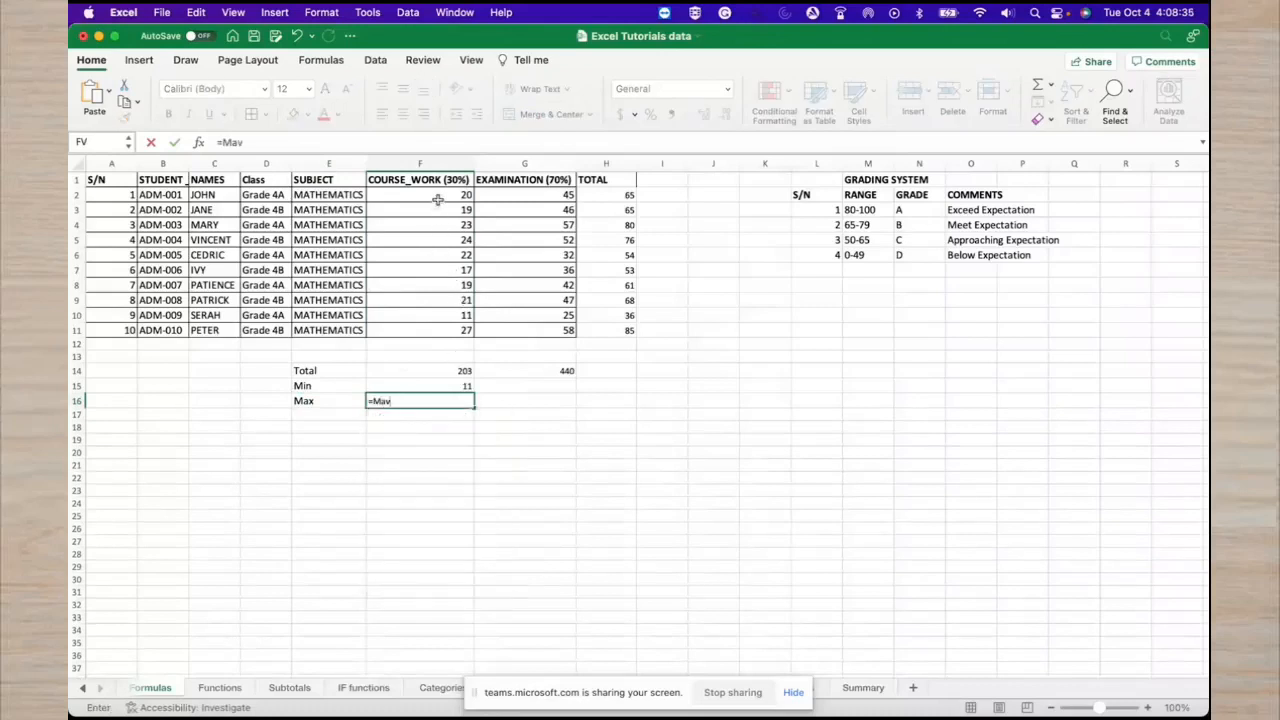
key("BackSpace")
type("x")
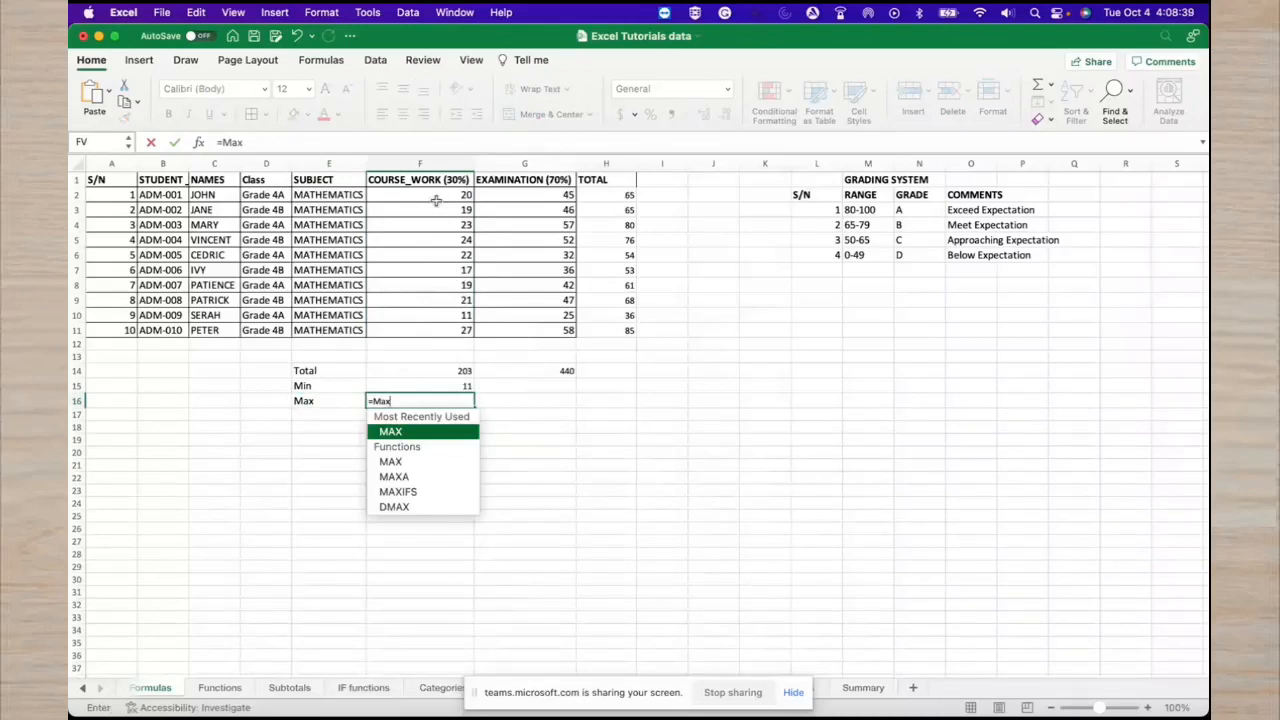
type("(")
left_click_drag(435, 198, 439, 320)
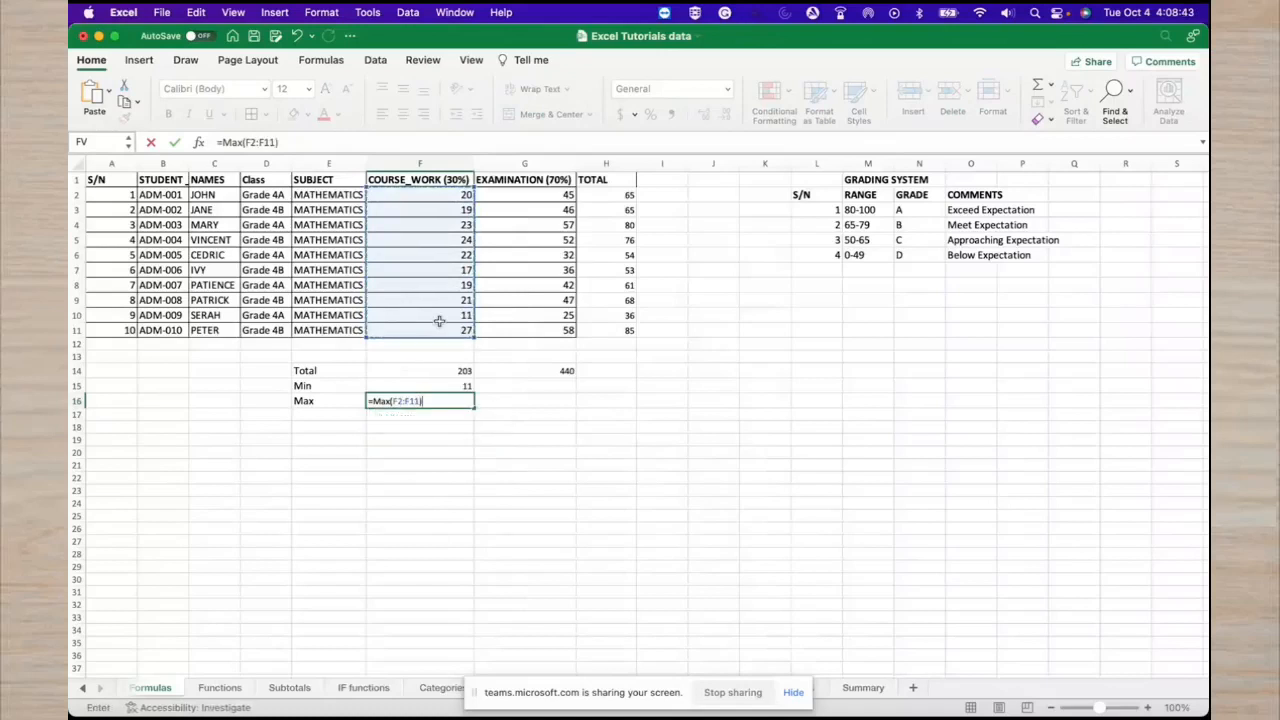
key("Return")
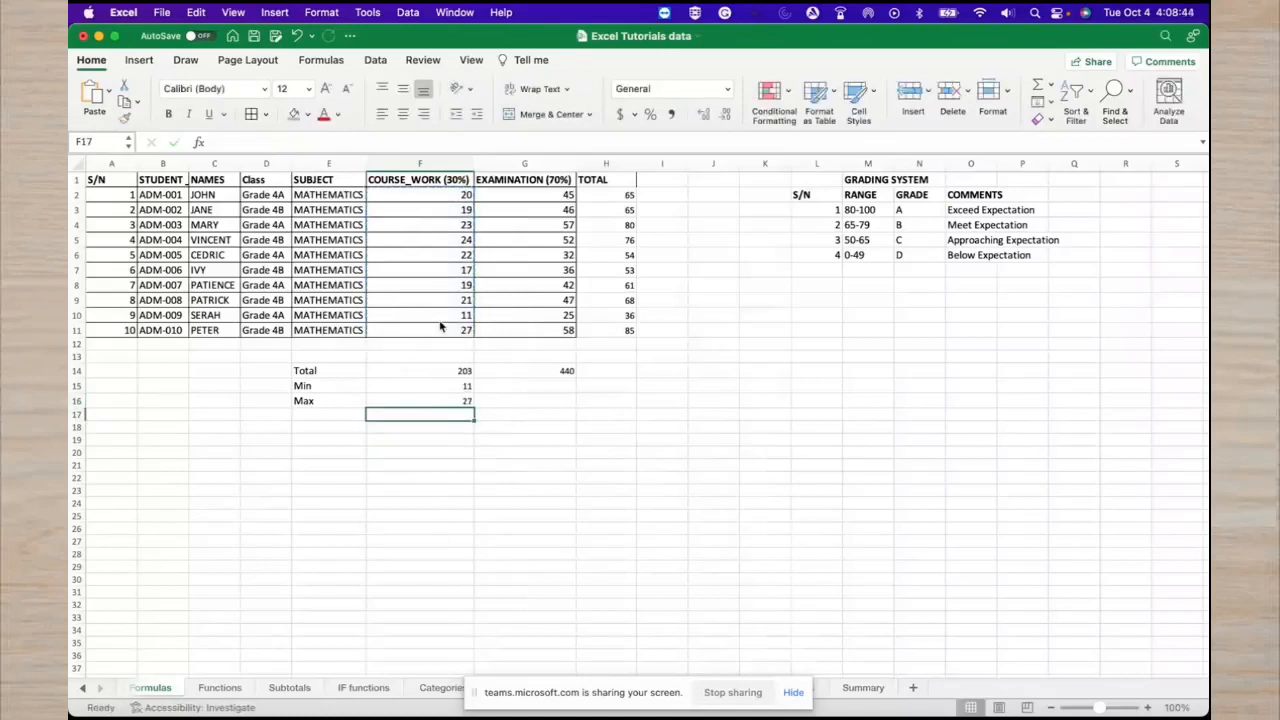
Fill the MIN and MAX formulas from F15 and F16 across to G15 and G16 for the examination scores.
left_click(465, 399)
left_click(469, 390)
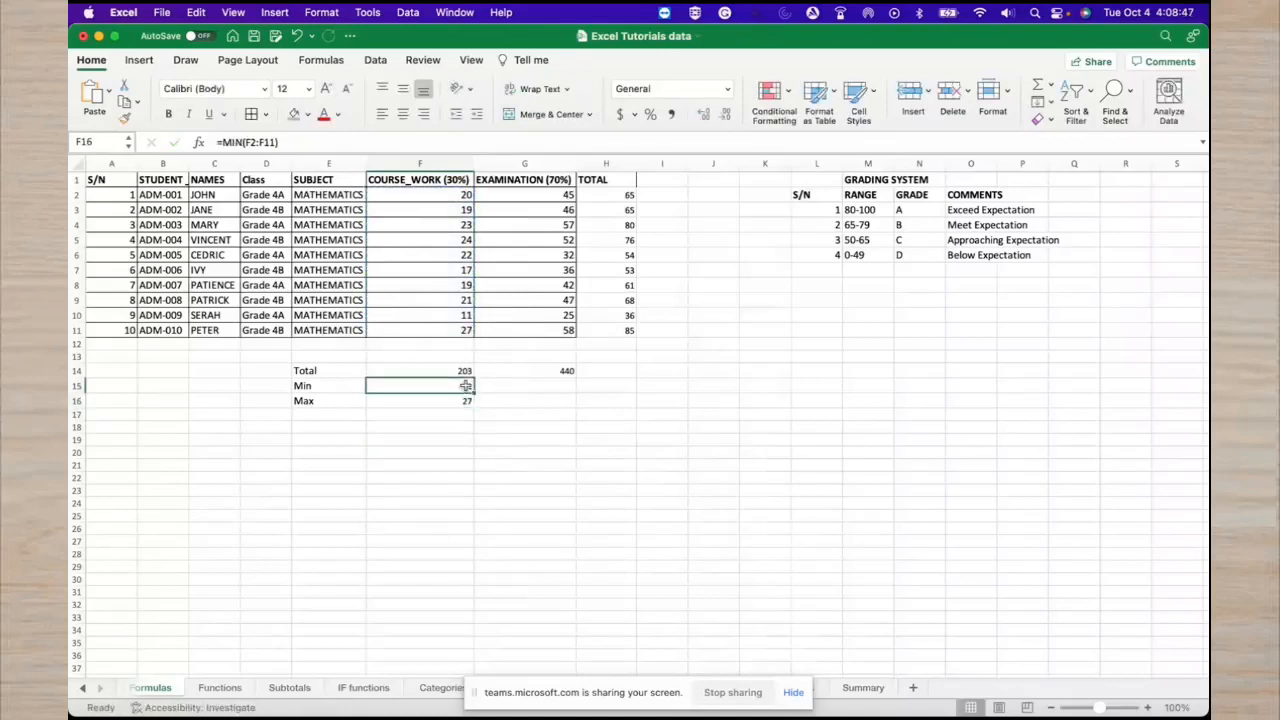
left_click_drag(475, 393, 543, 409)
left_click(467, 403)
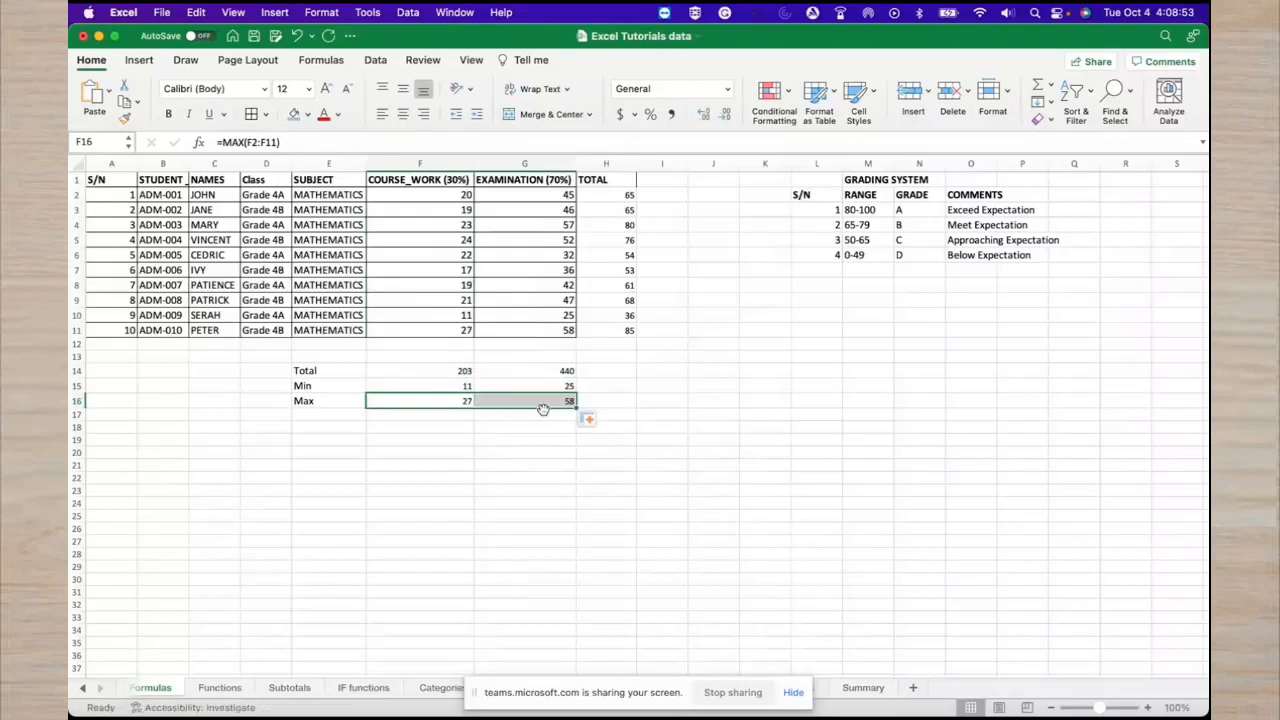
left_click(545, 401)
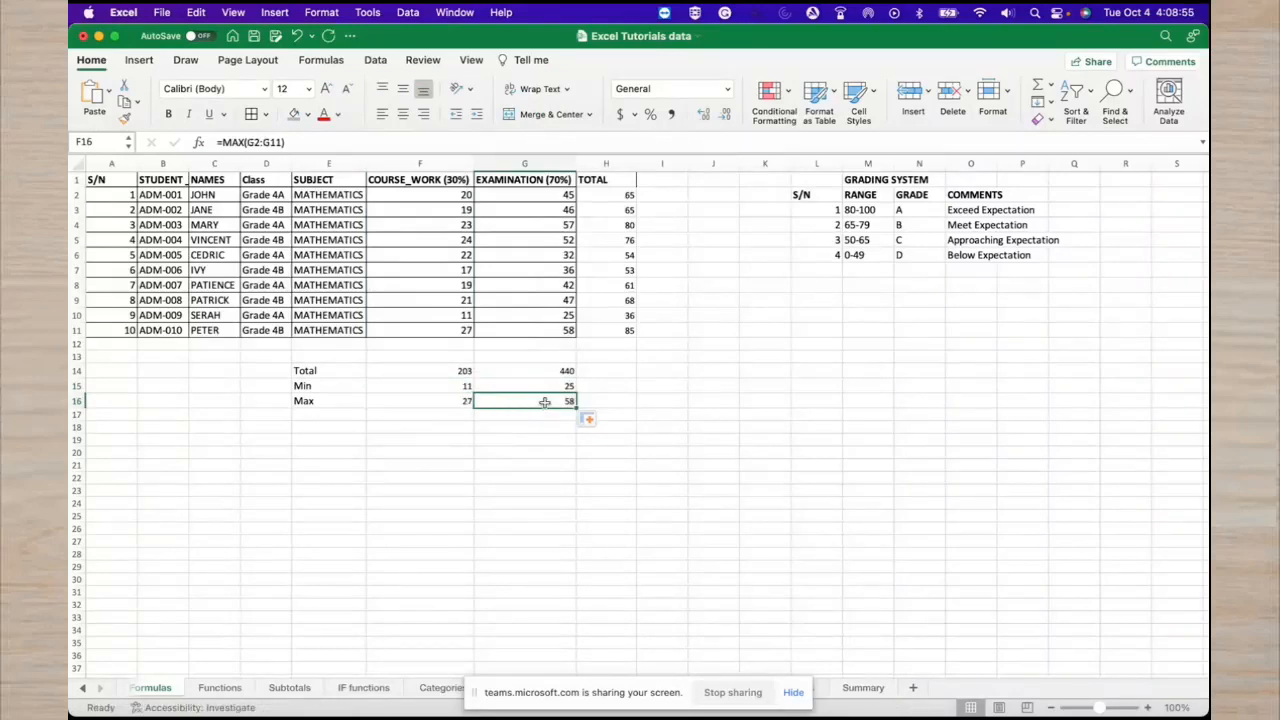
left_click(628, 193)
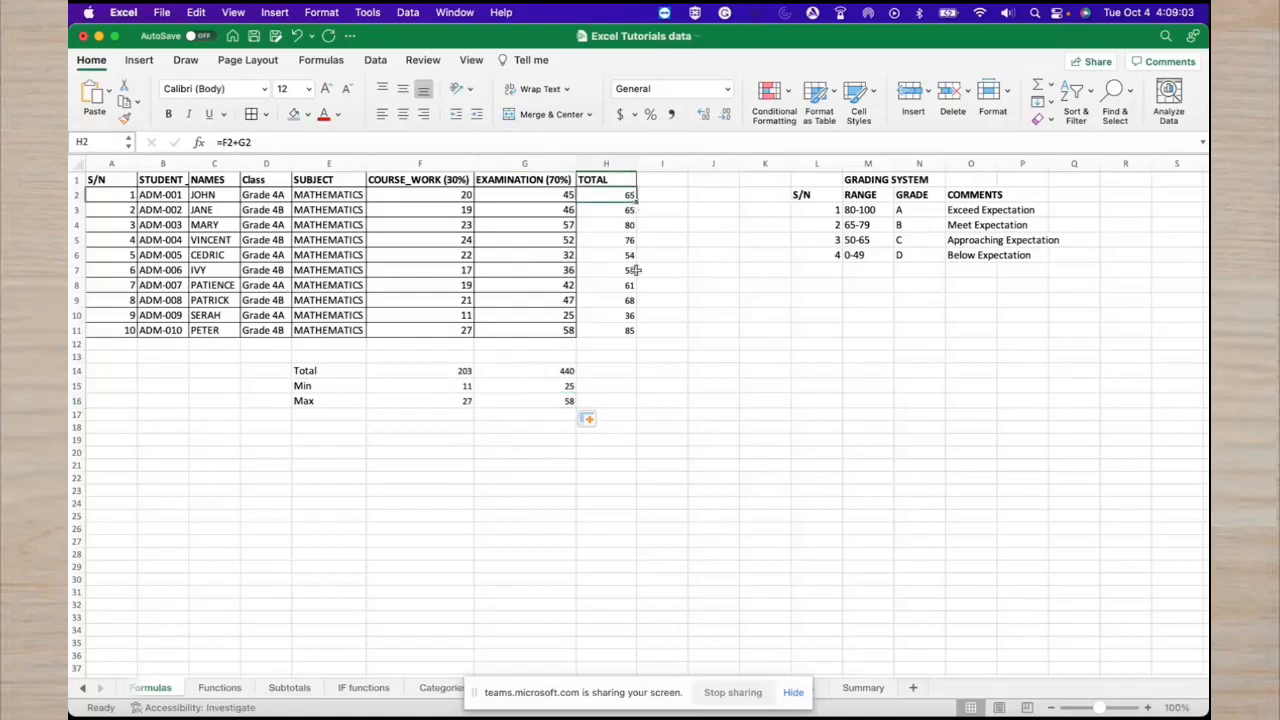
Examine the addition formulas behind several students' scores in the TOTAL column, including H9, H5 and H2.
left_click(626, 299)
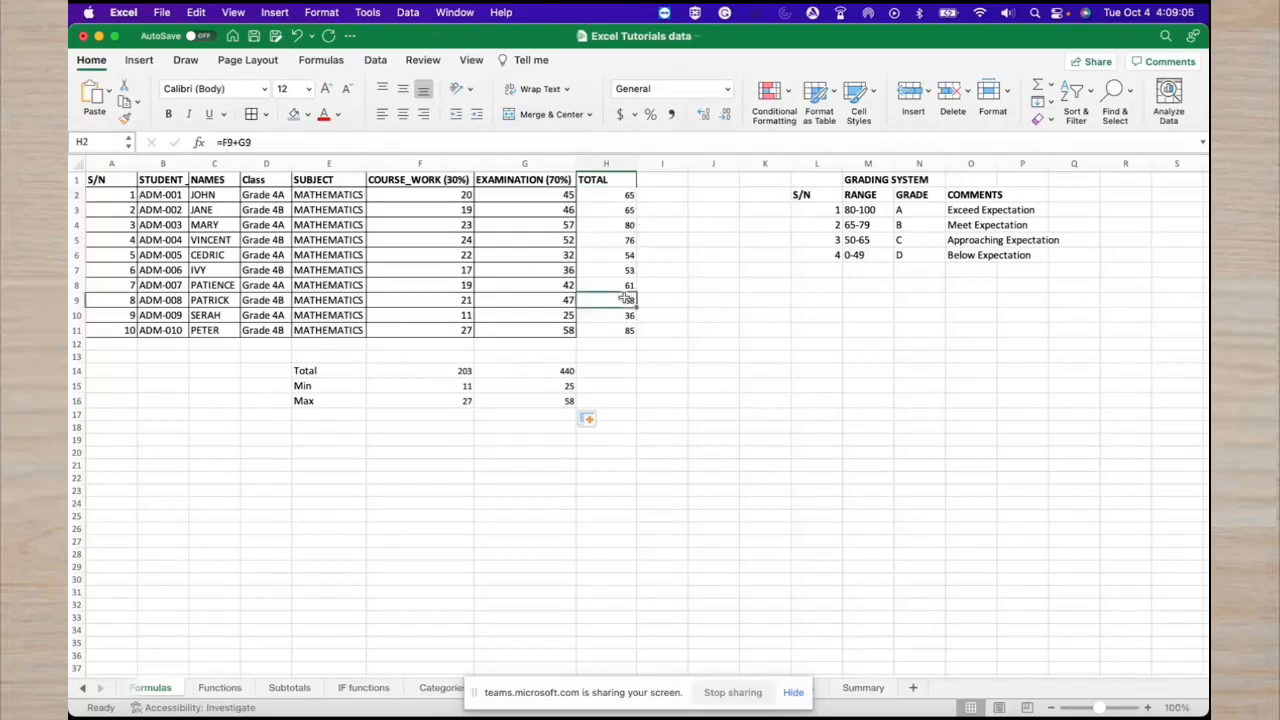
left_click(626, 285)
left_click(624, 241)
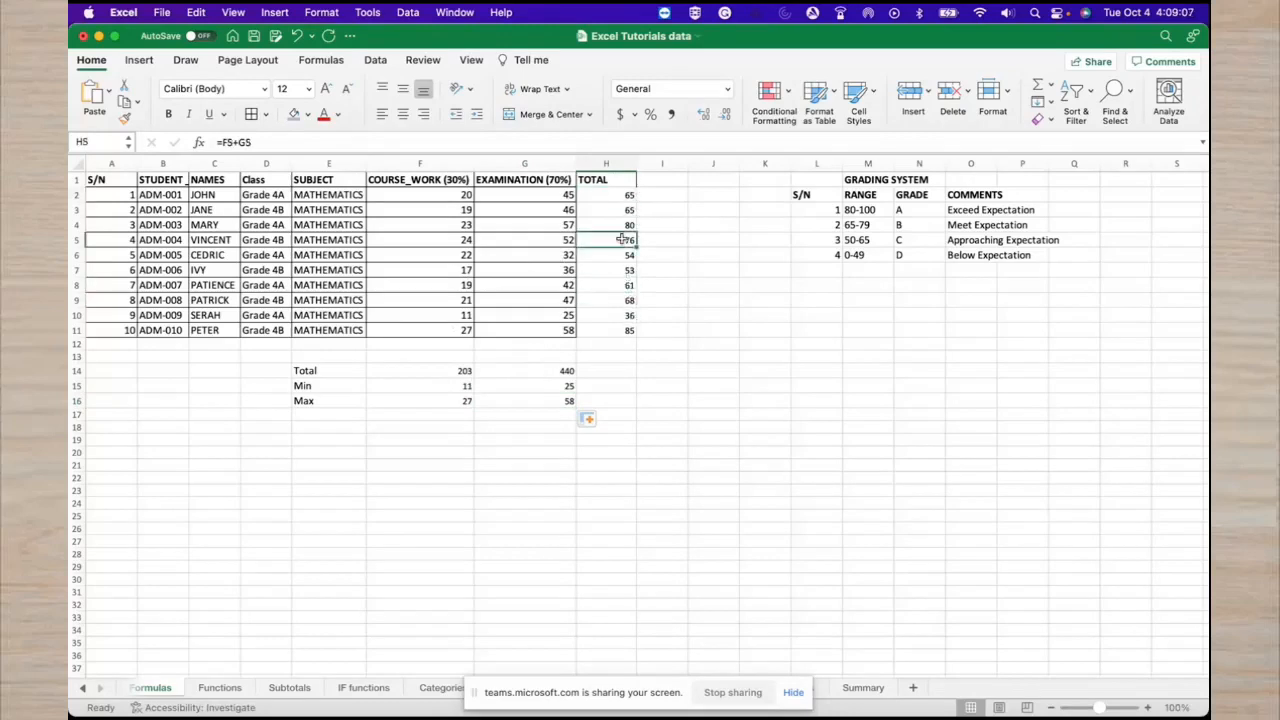
left_click(622, 209)
left_click(622, 196)
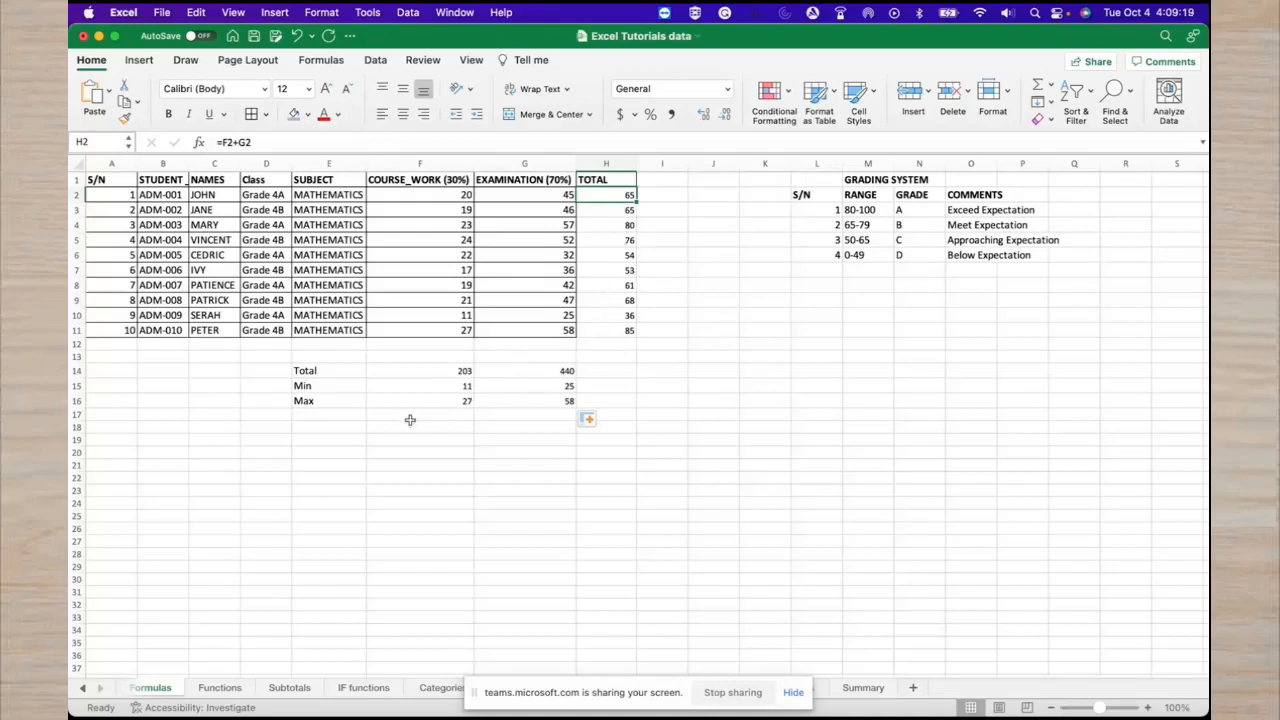
Label the row below Max by entering Average in cell E17.
left_click(355, 418)
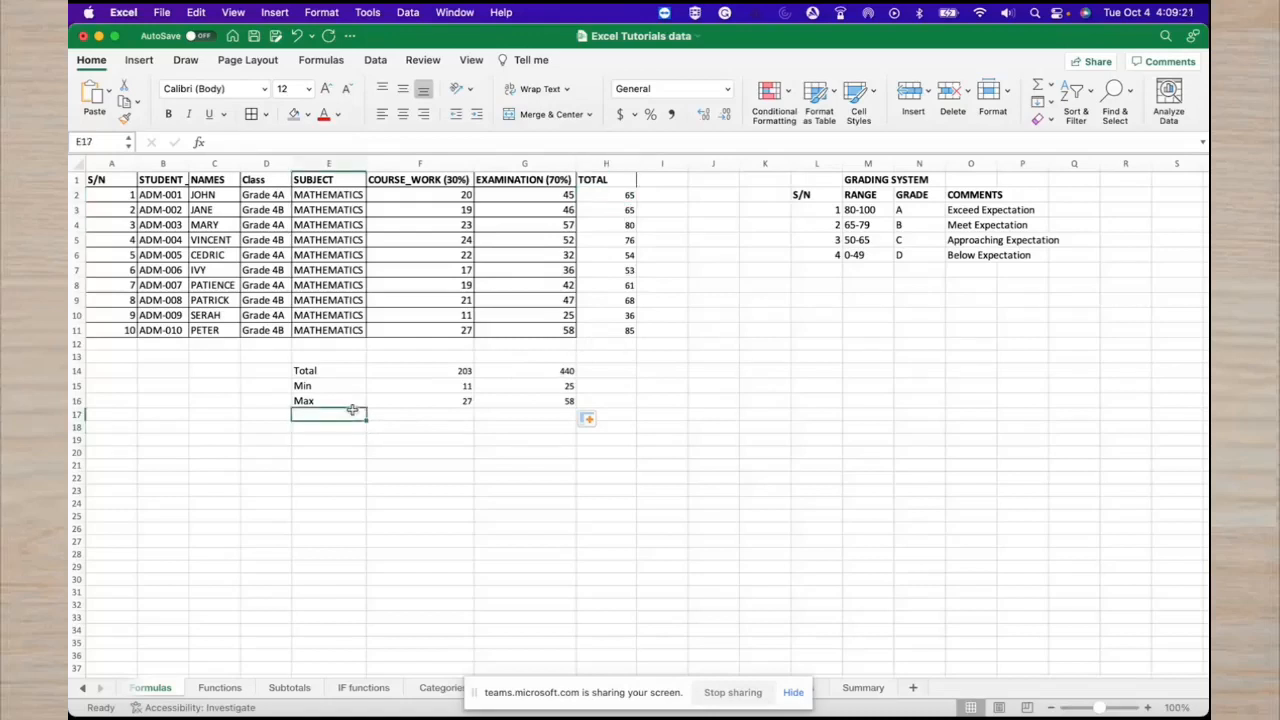
type("Aver")
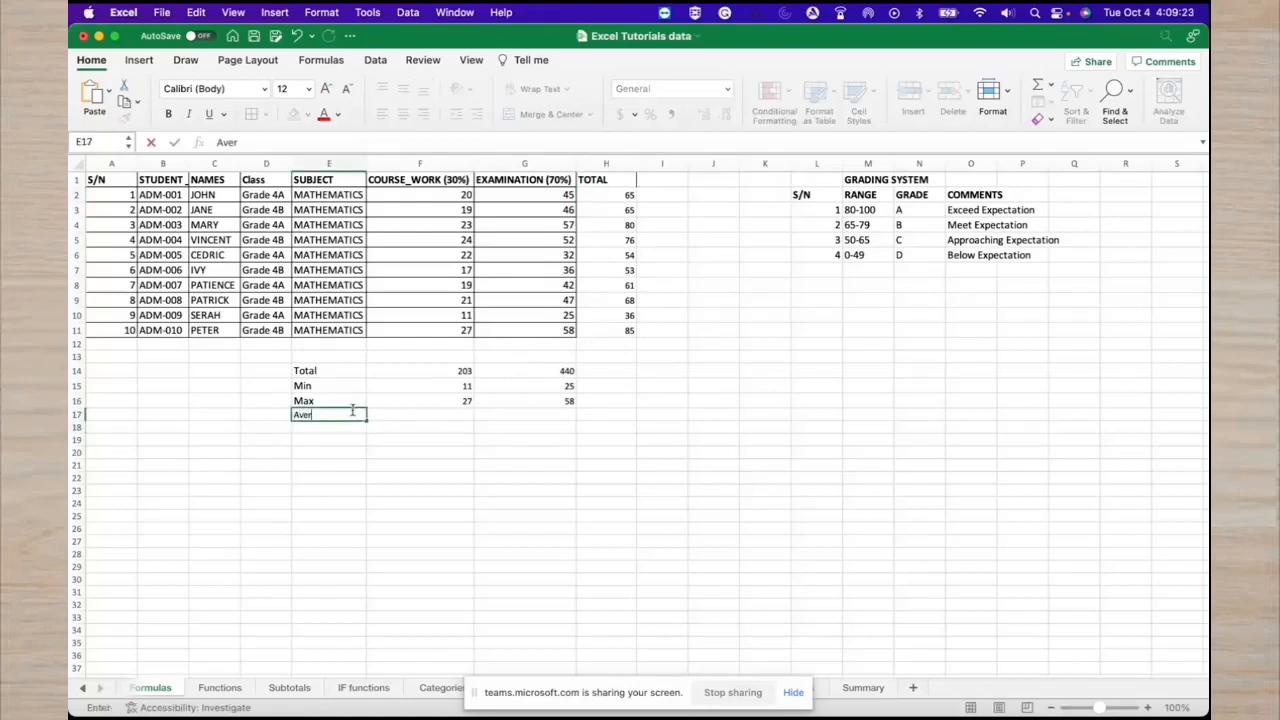
type("ahe")
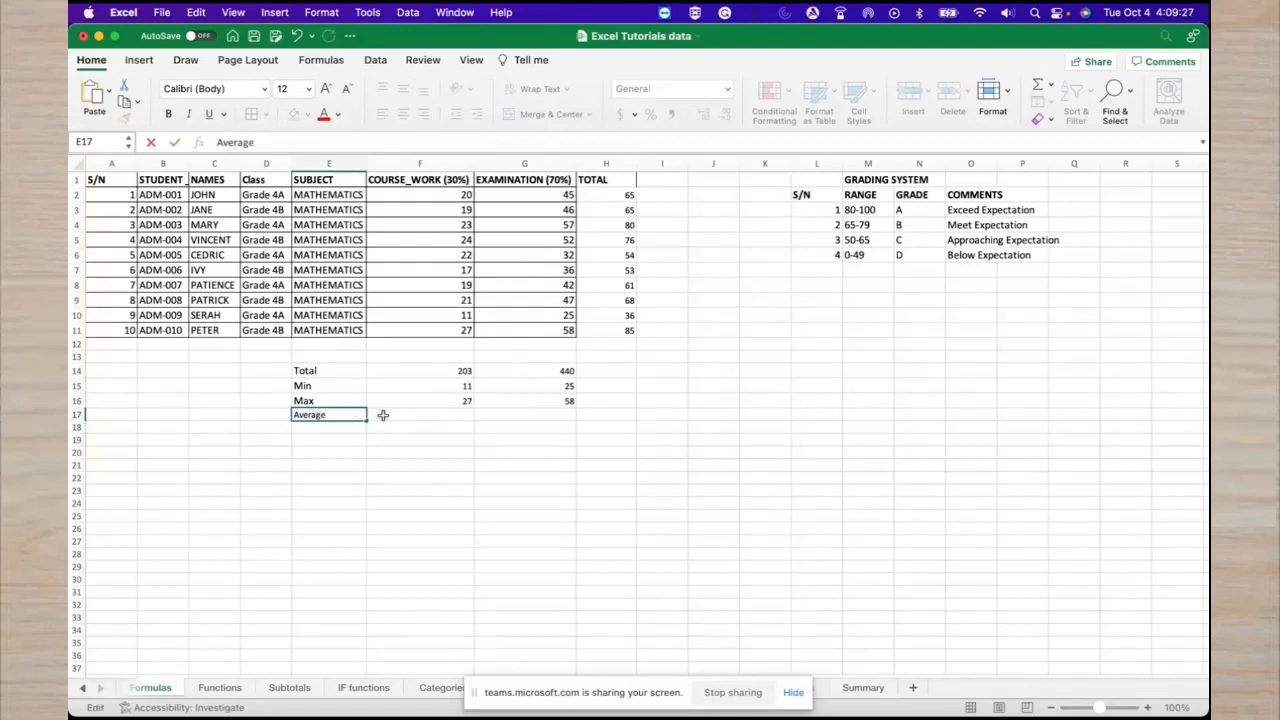
left_click(400, 417)
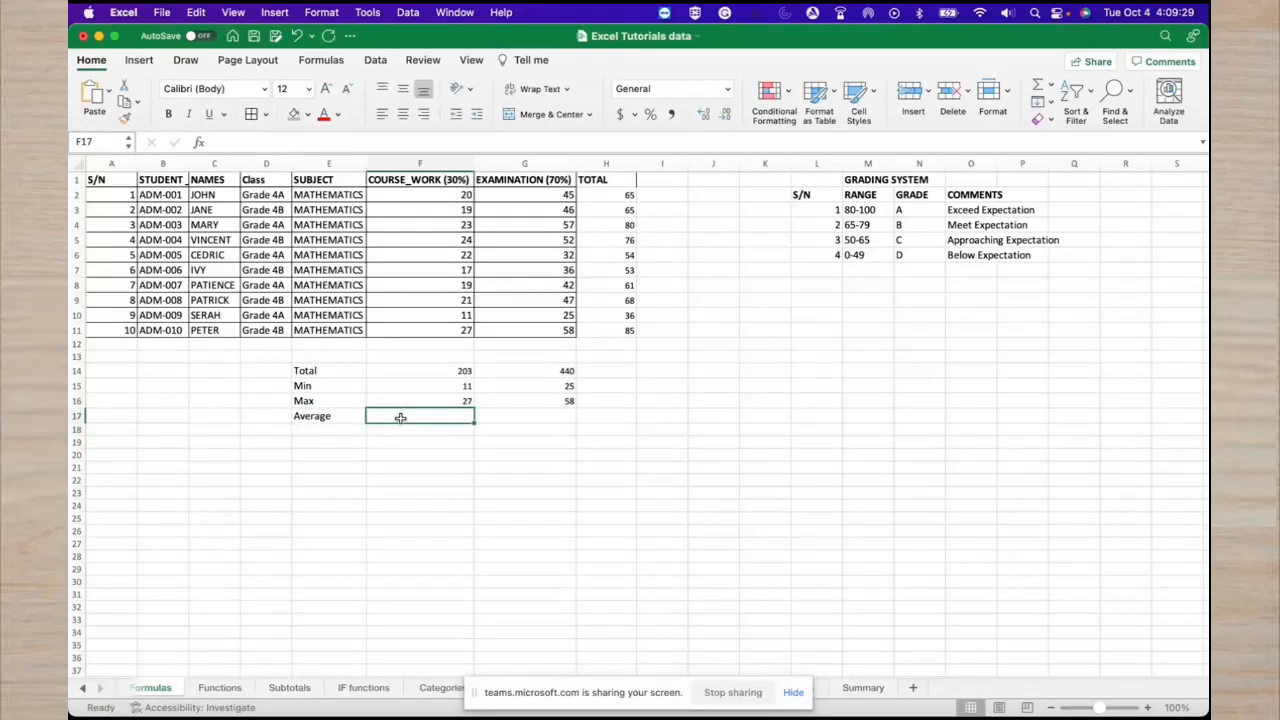
Search the Formula Builder for "avera" and read the AVERAGE function's description and syntax.
left_click(201, 143)
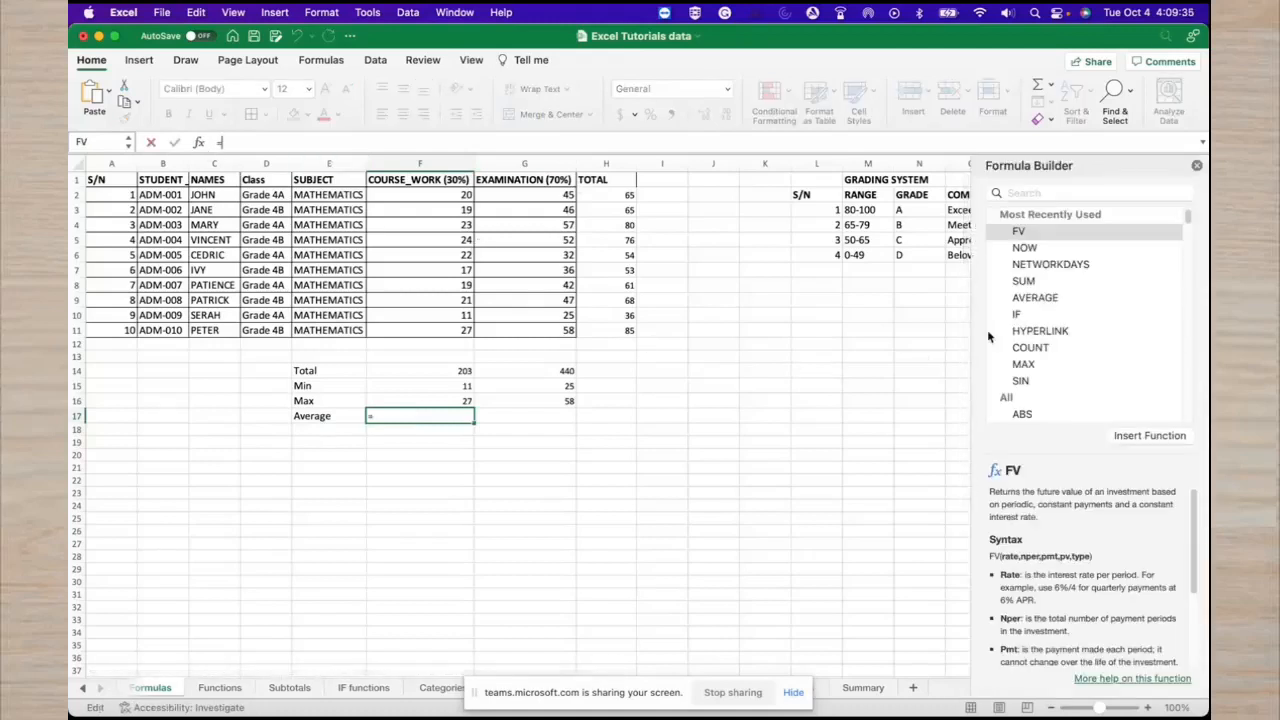
left_click(1072, 194)
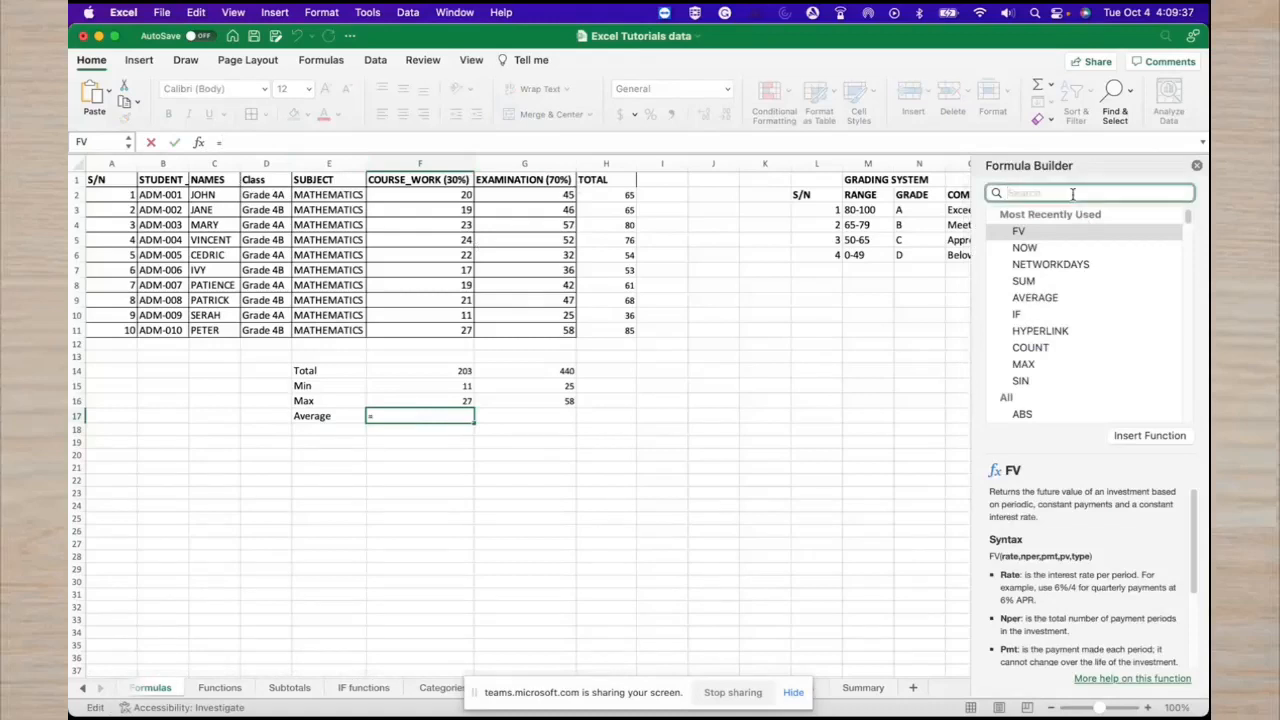
type("avera")
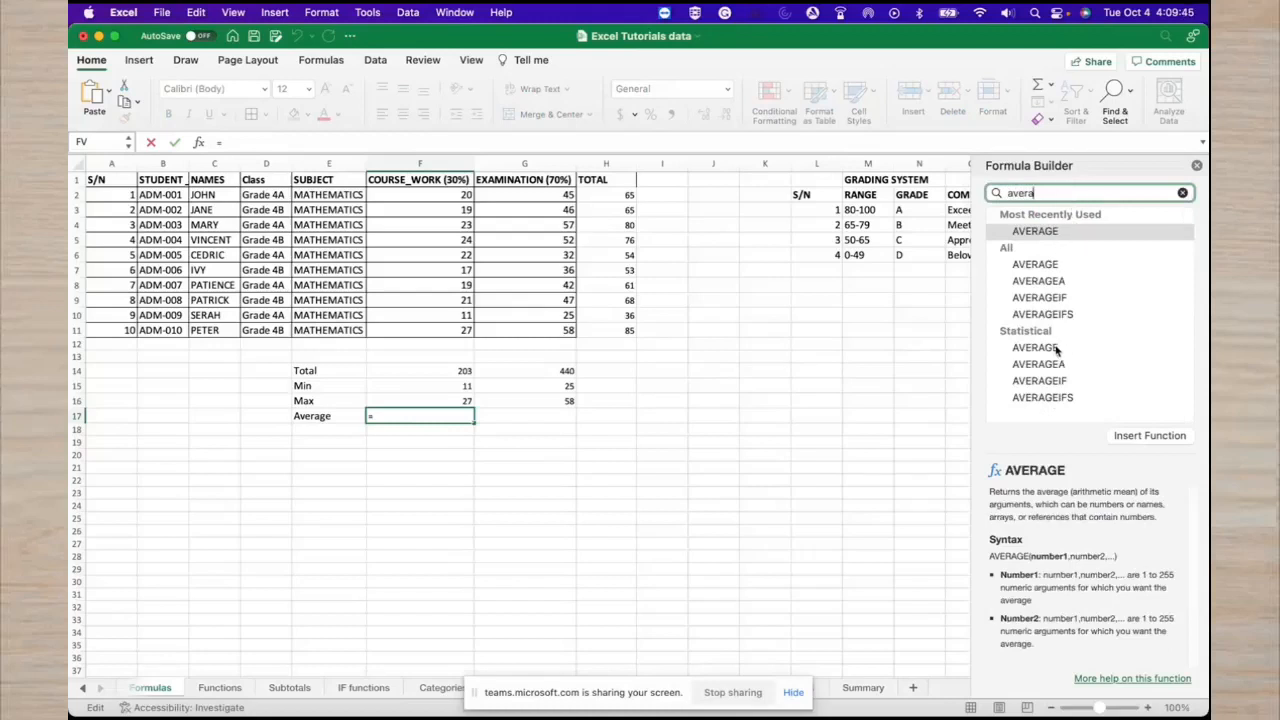
left_click(1053, 266)
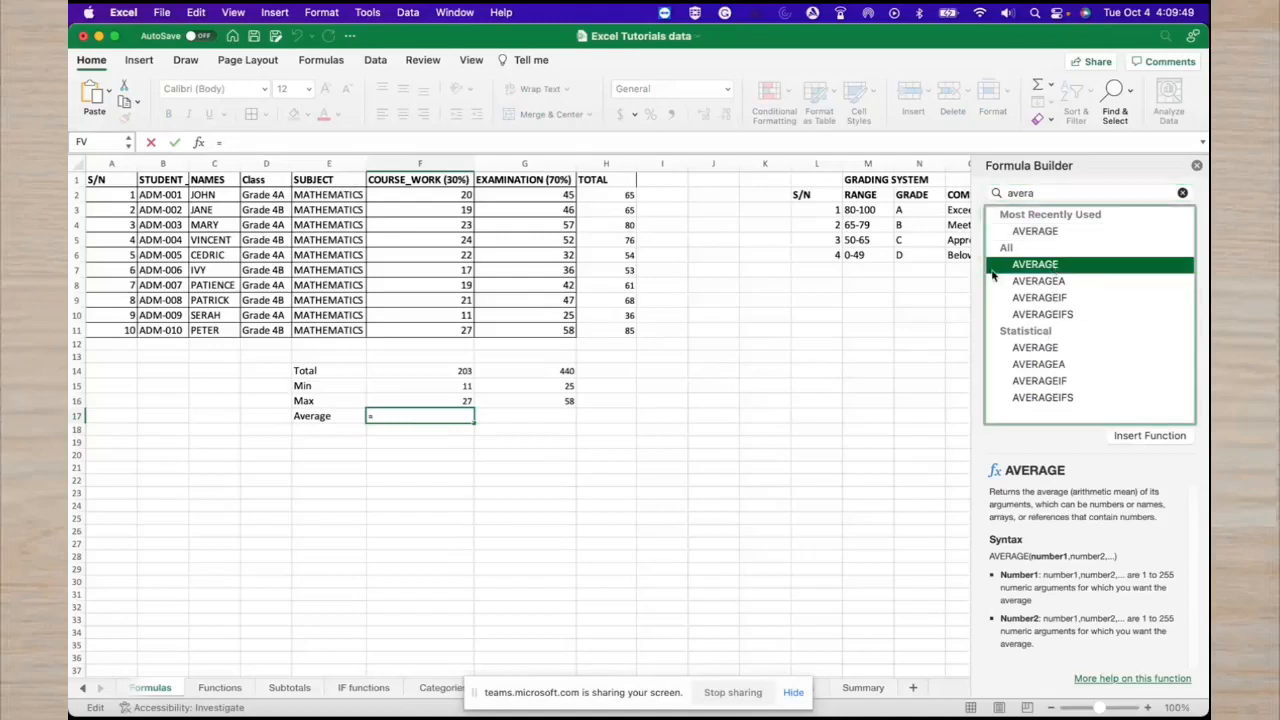
left_click_drag(975, 270, 805, 288)
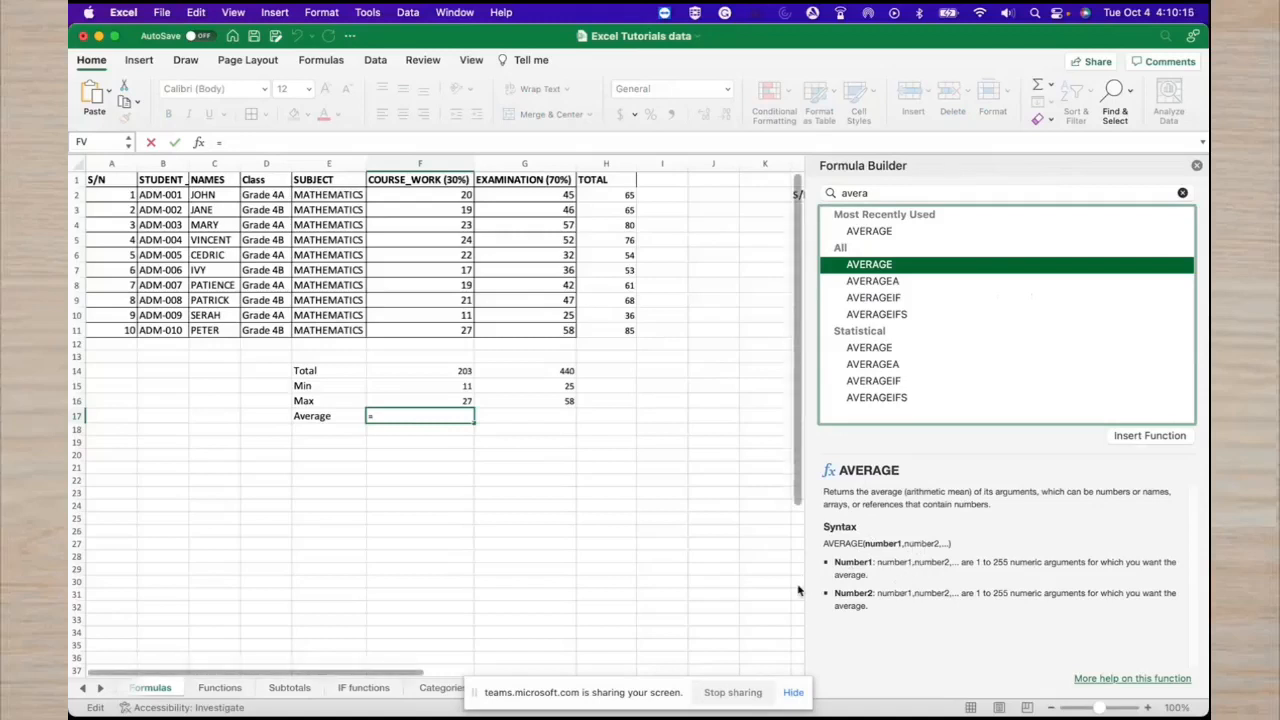
Enter the formula =AVERAGE((F2:F11)) in F17 for the mean coursework score.
left_click(402, 416)
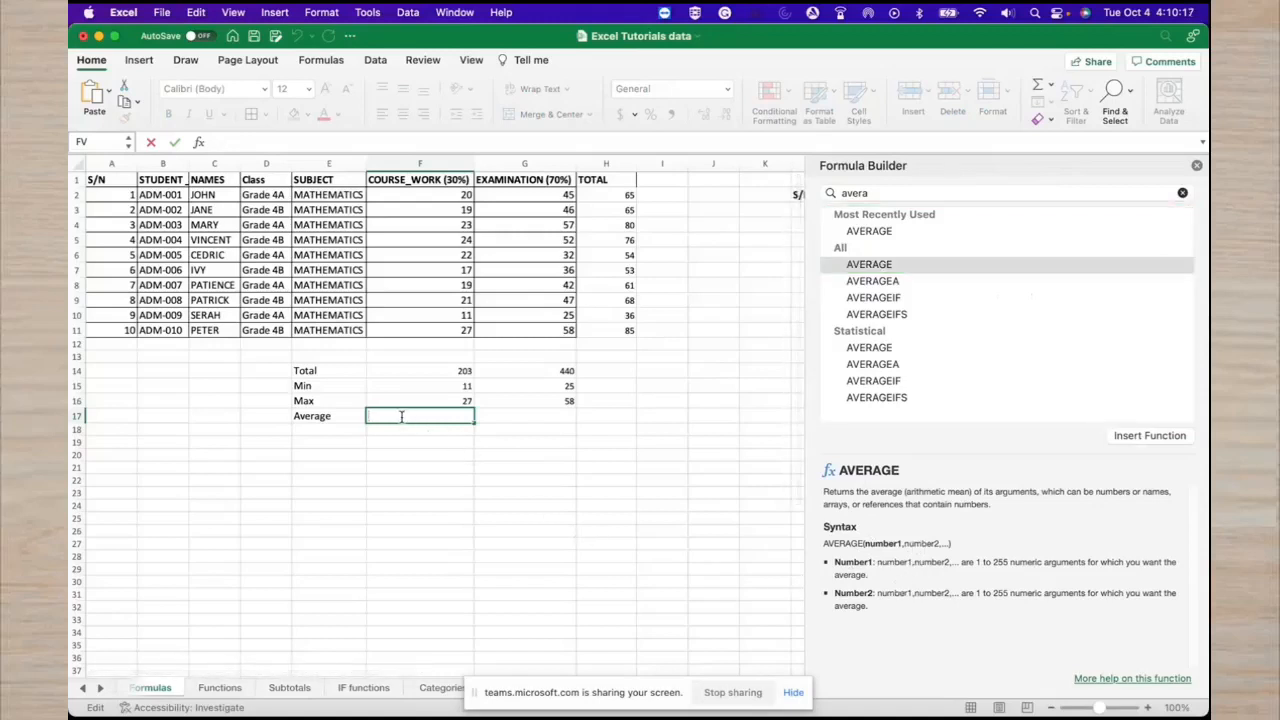
key("BackSpace")
type("=")
key("BackSpace")
type("=Aver")
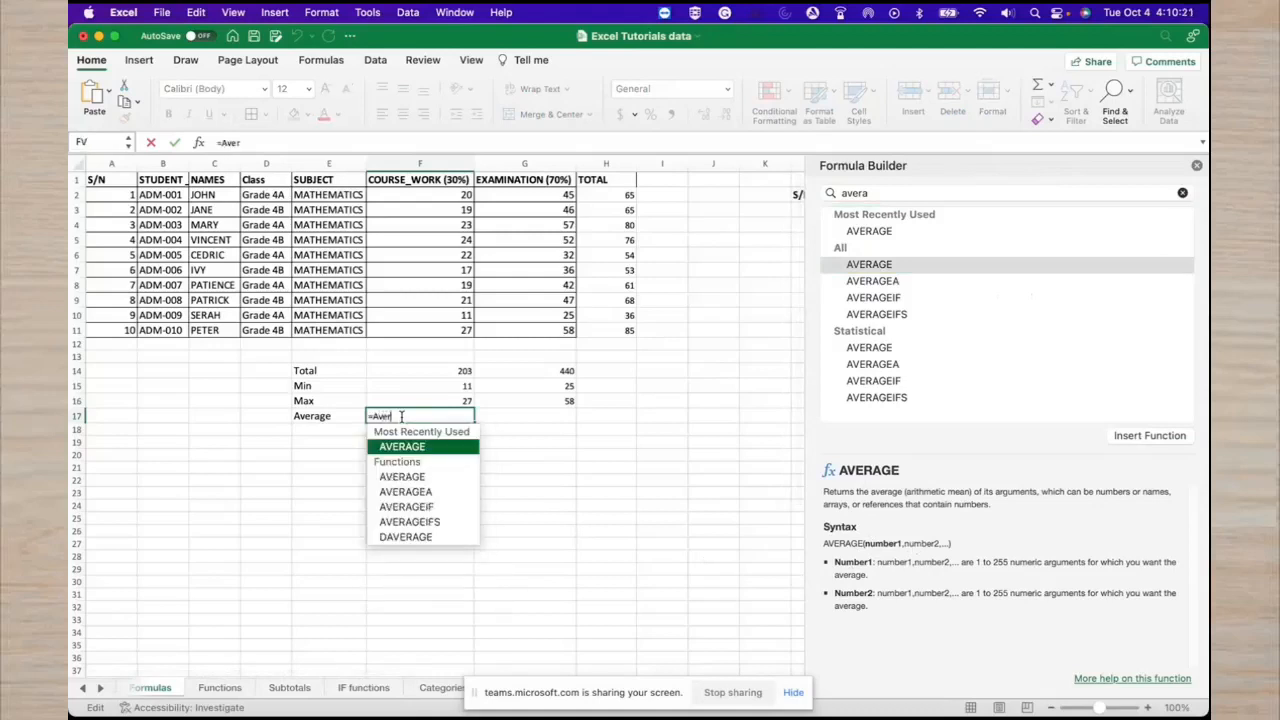
type("a")
double_click(400, 447)
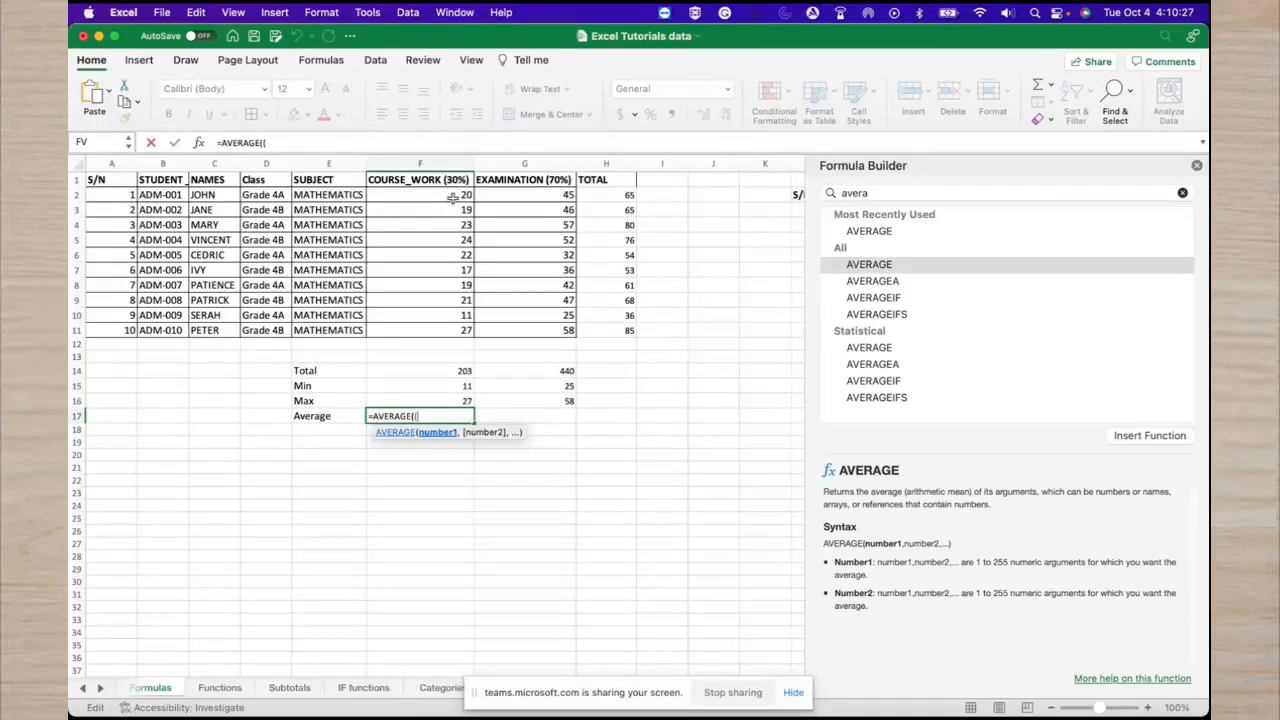
left_click_drag(453, 197, 449, 330)
key("Return")
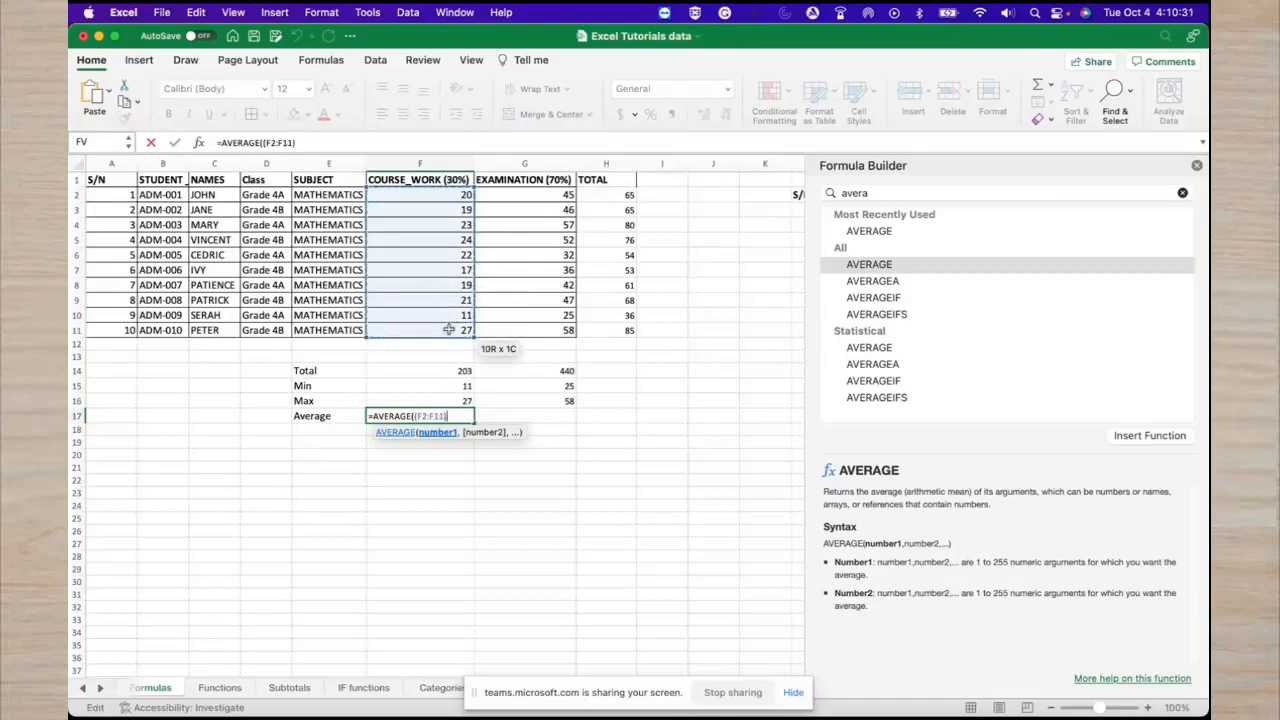
Fill the AVERAGE formula from F17 across to G17 for the examination scores.
left_click(665, 334)
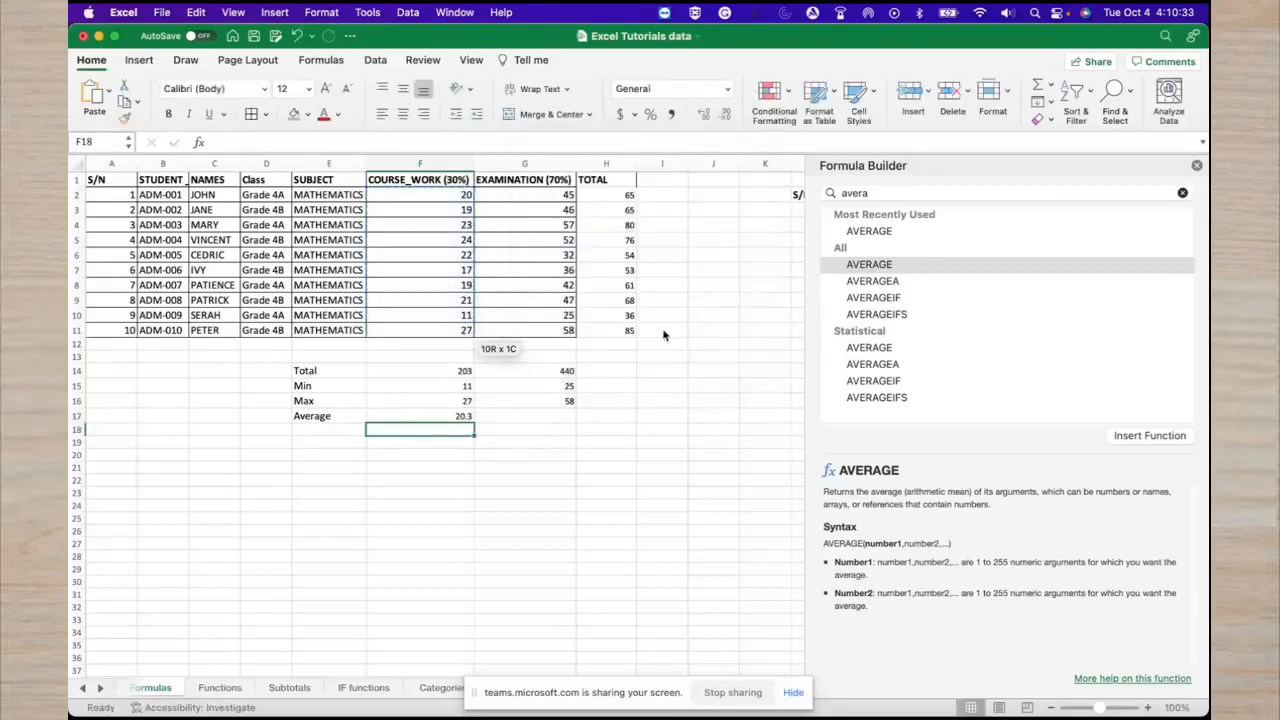
left_click(460, 415)
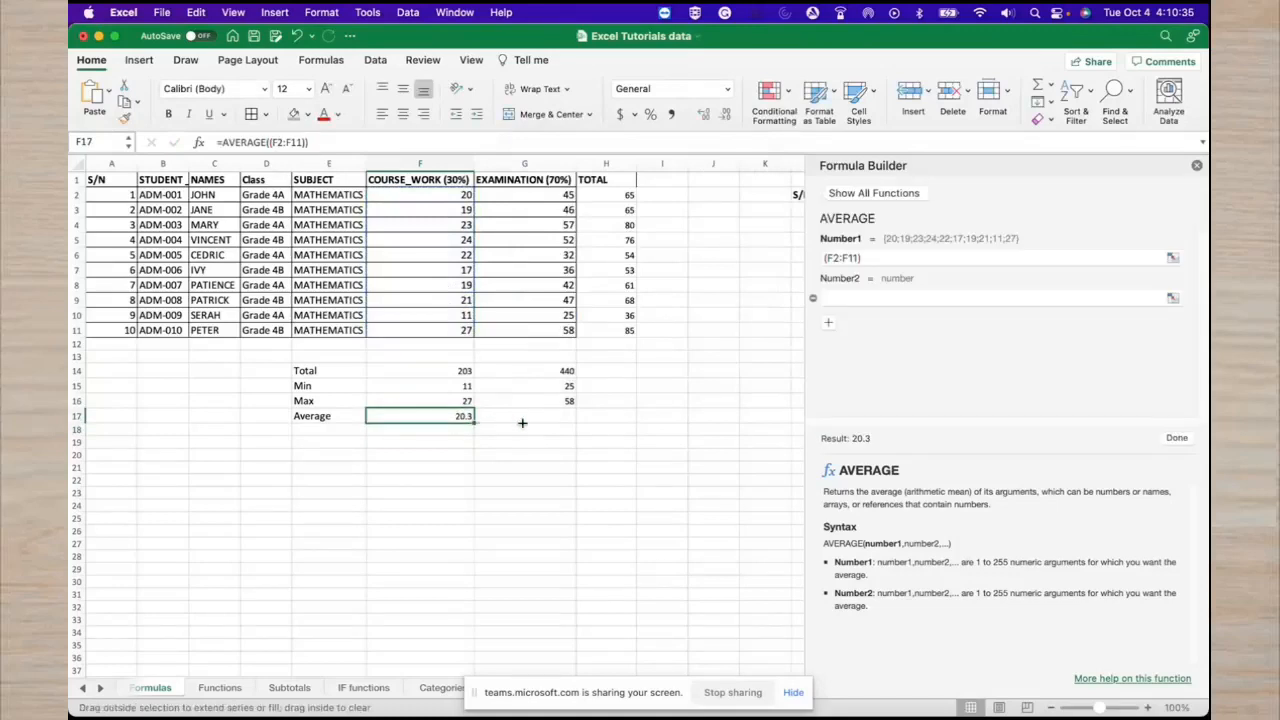
left_click_drag(551, 422, 549, 420)
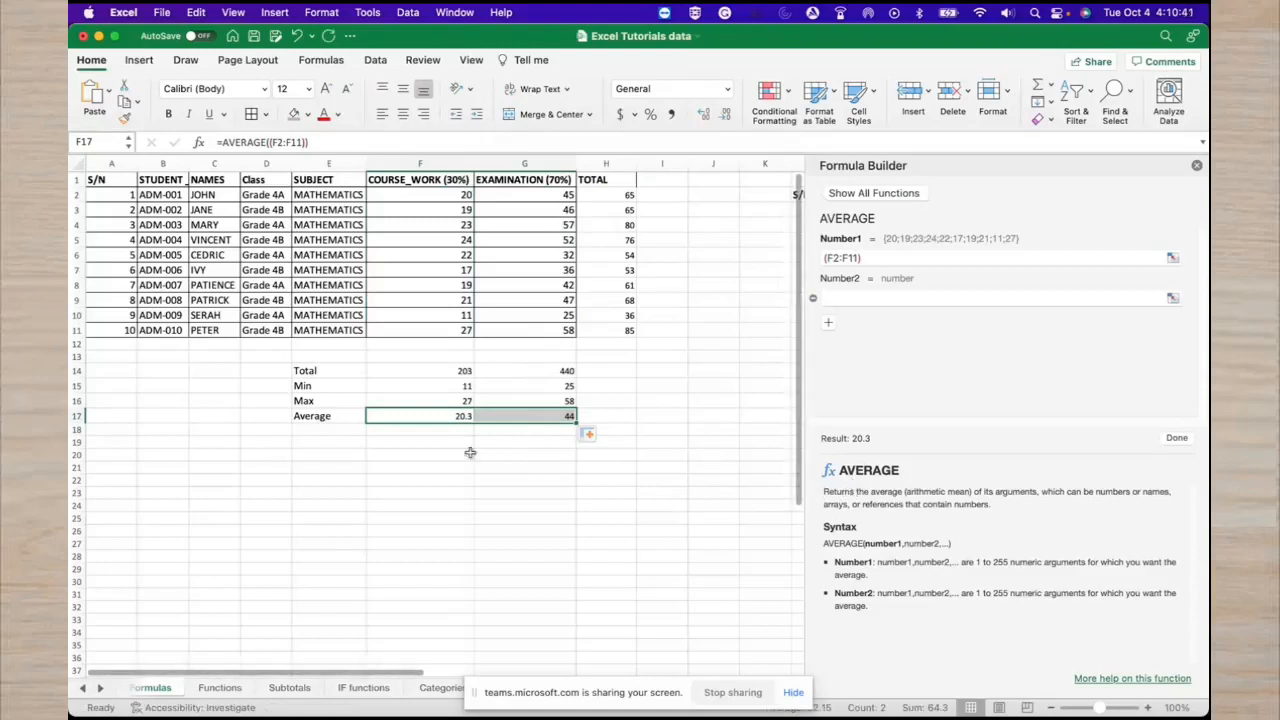
Label the row below Average by entering STDEV in cell E18.
left_click(334, 430)
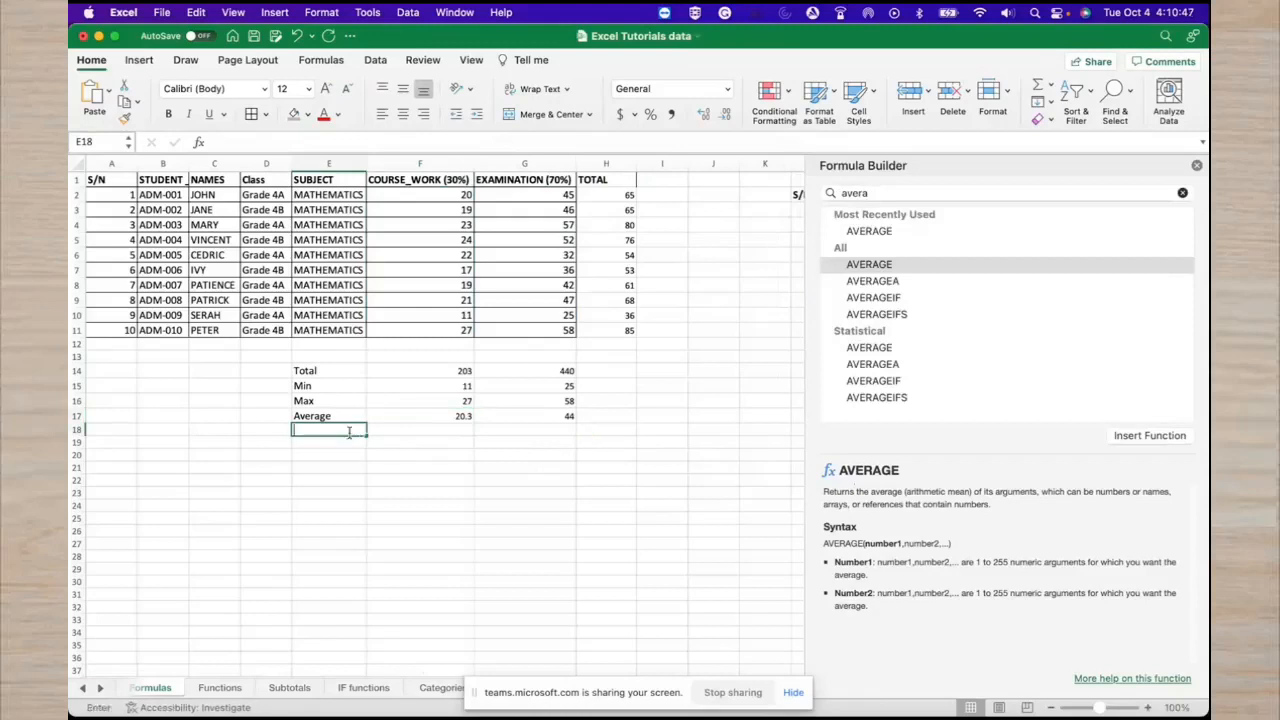
type("S")
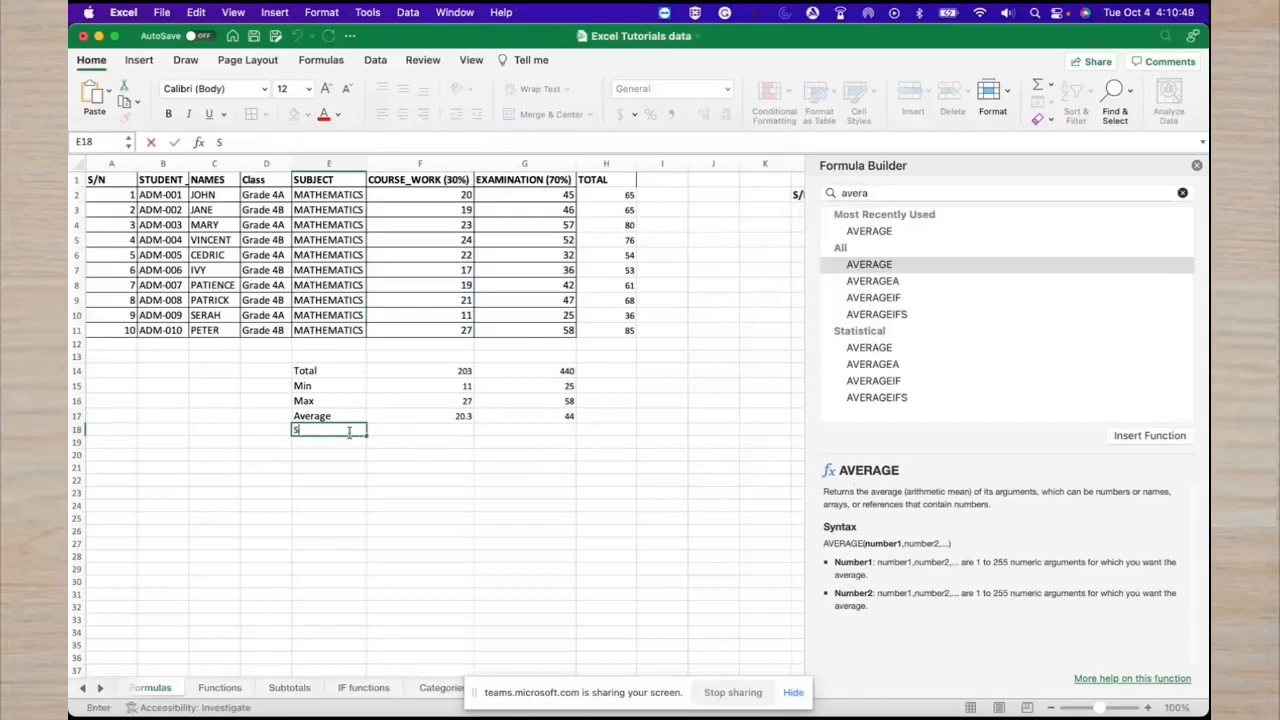
type("trR")
type("D")
type("EV")
left_click(397, 431)
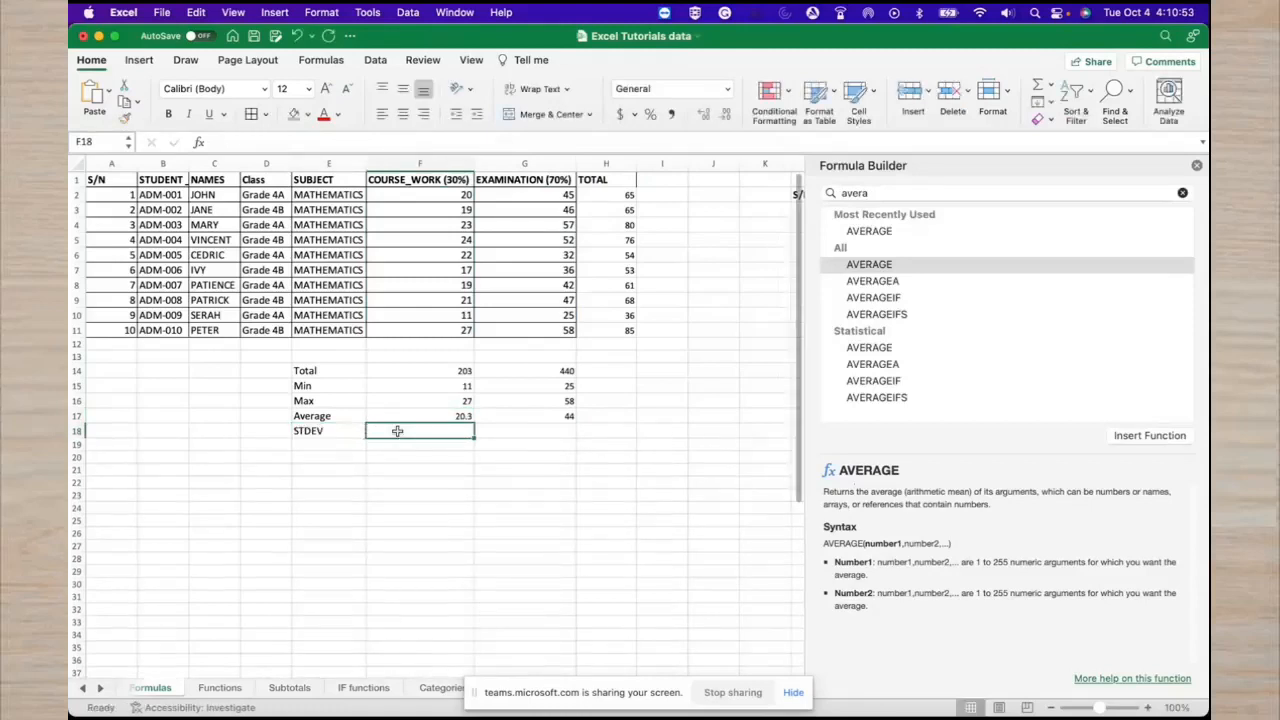
Search the Formula Builder for "stand" and "st", and read the STDEV function's description and syntax.
left_click(898, 193)
key("BackSpace")
key("BackSpace")
key("BackSpace")
key("BackSpace")
key("BackSpace")
type("s")
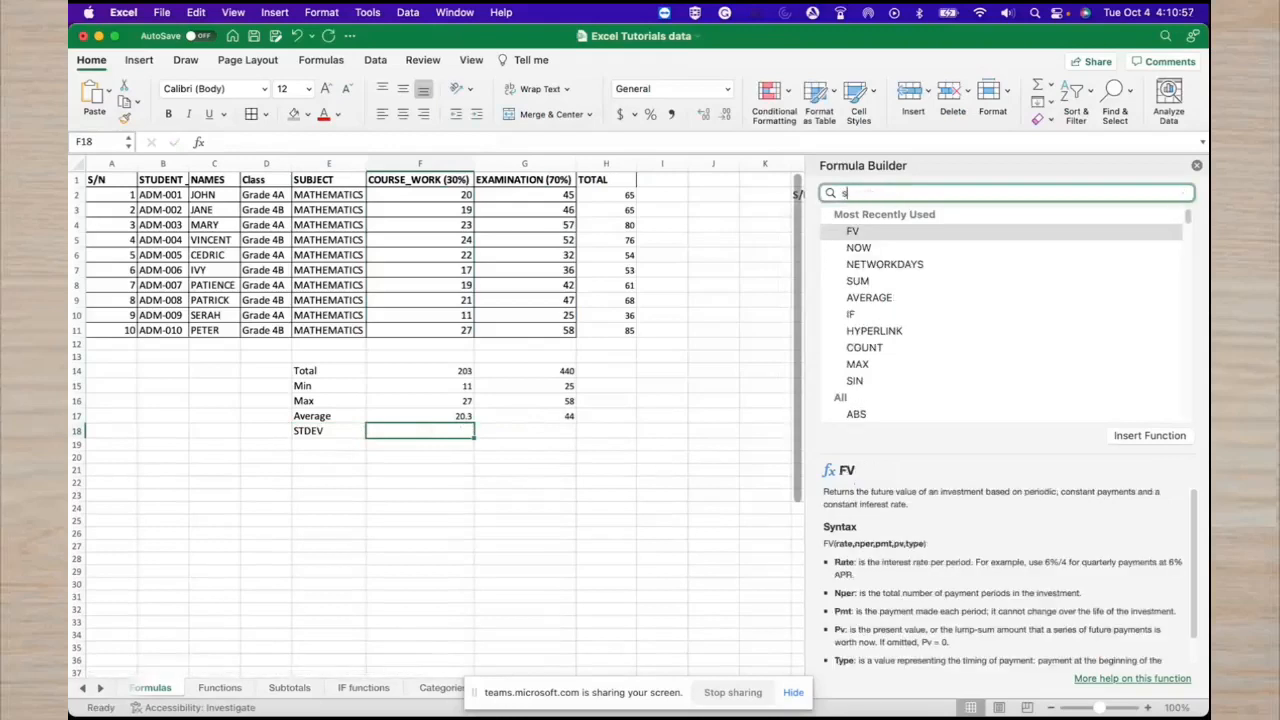
type("tand")
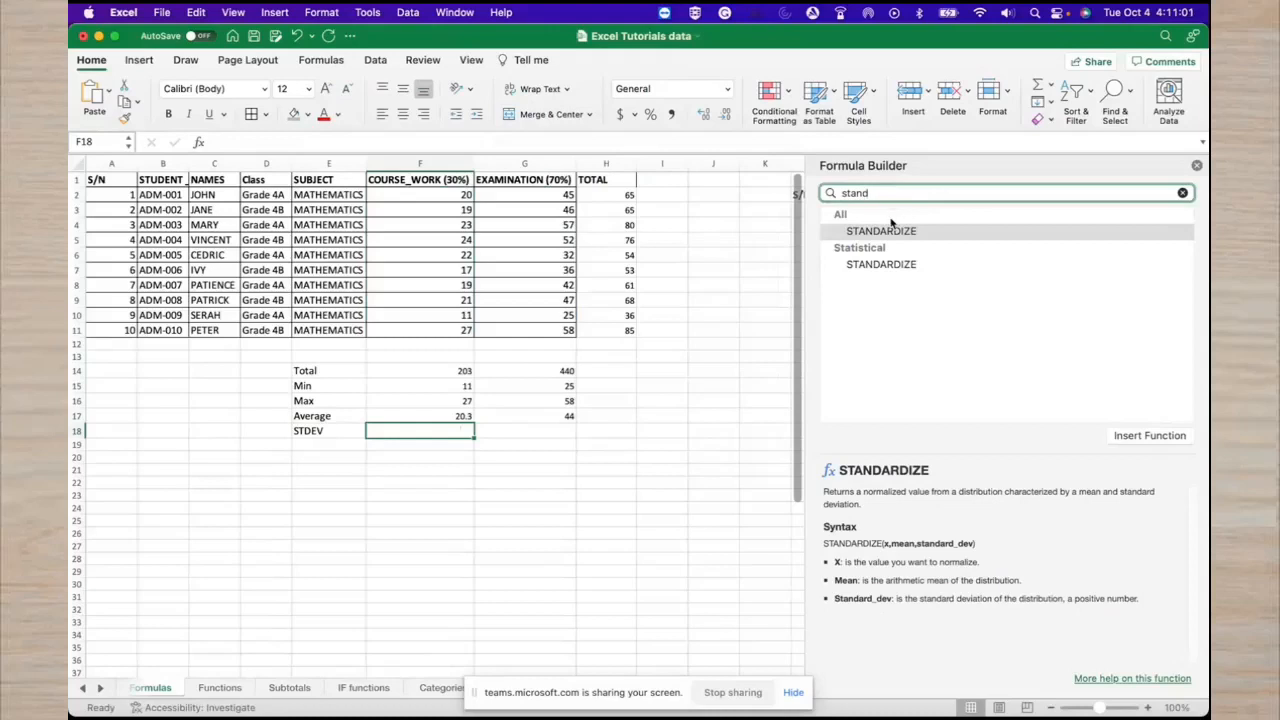
key("BackSpace")
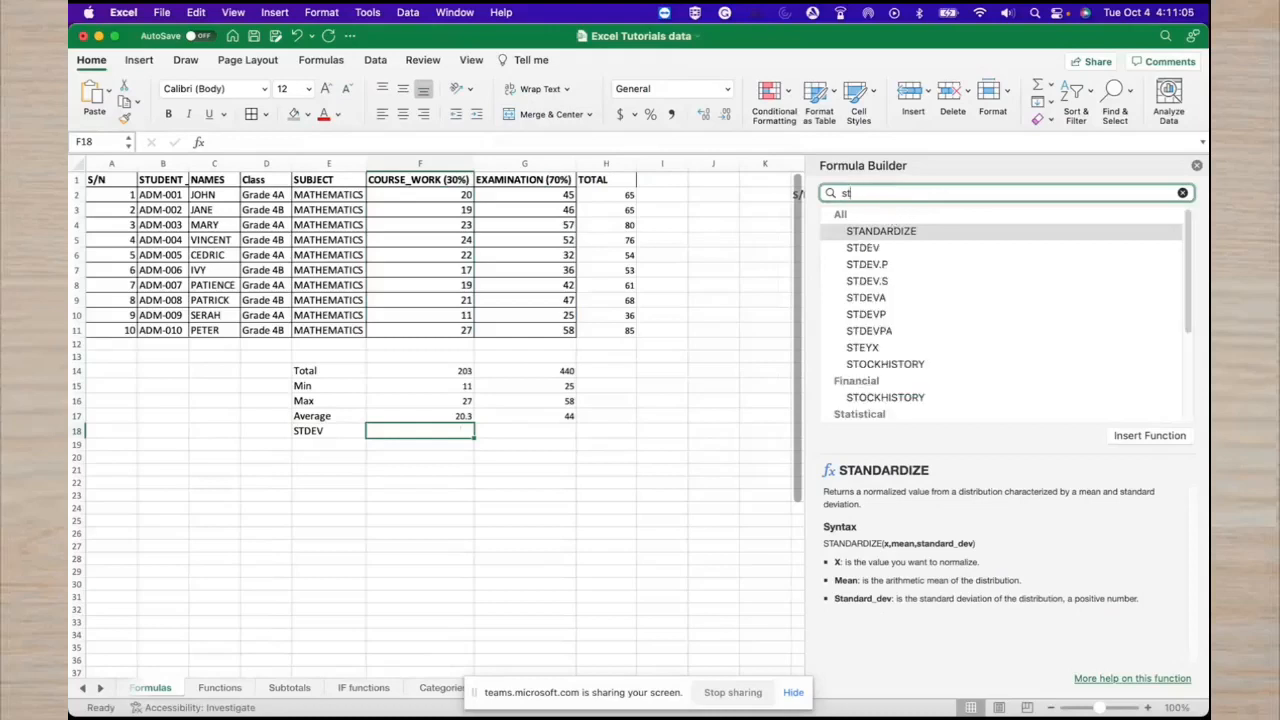
left_click(881, 249)
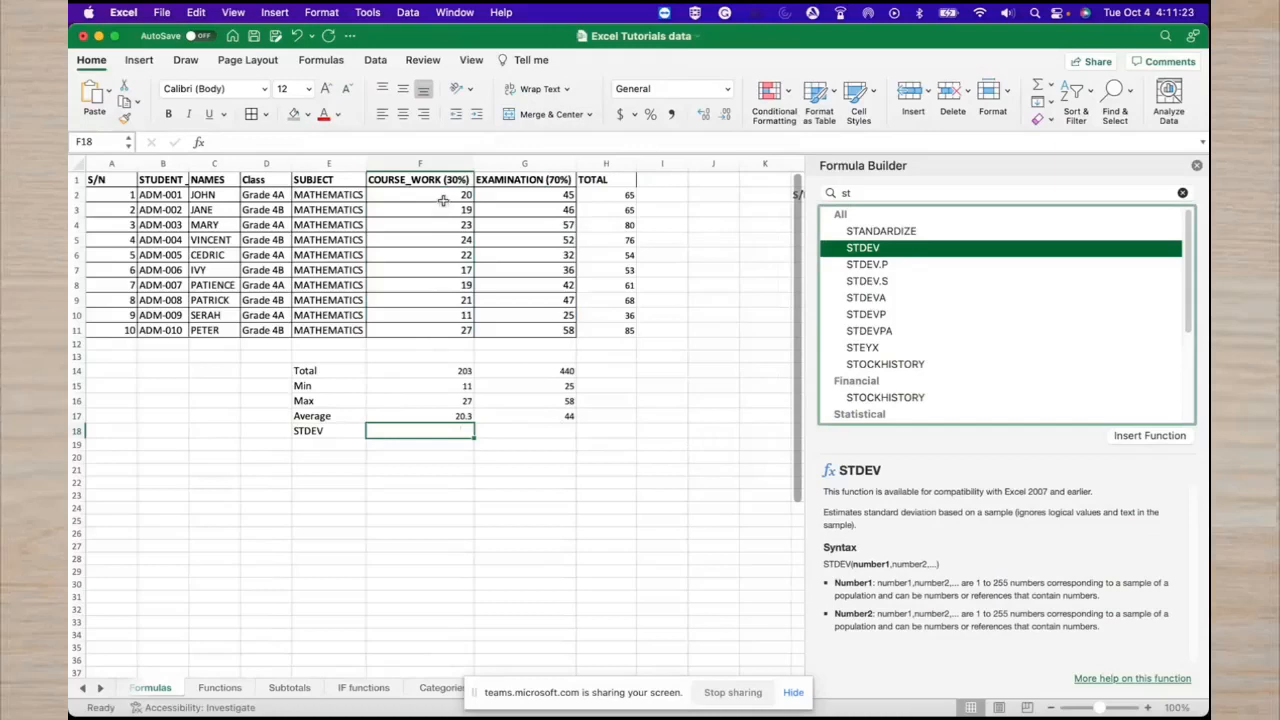
Enter the formula =STDEV(F2:F11) in F18 for the standard deviation of the coursework scores.
left_click_drag(443, 201, 434, 336)
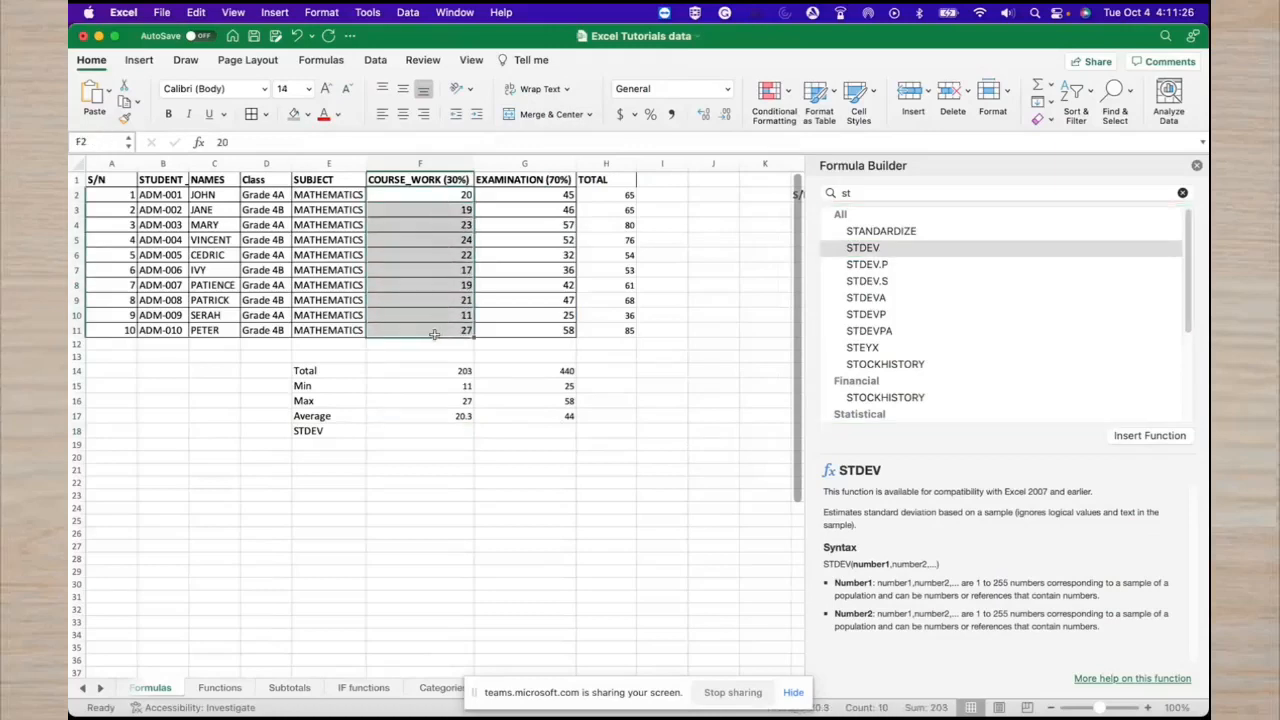
left_click(395, 435)
type("=")
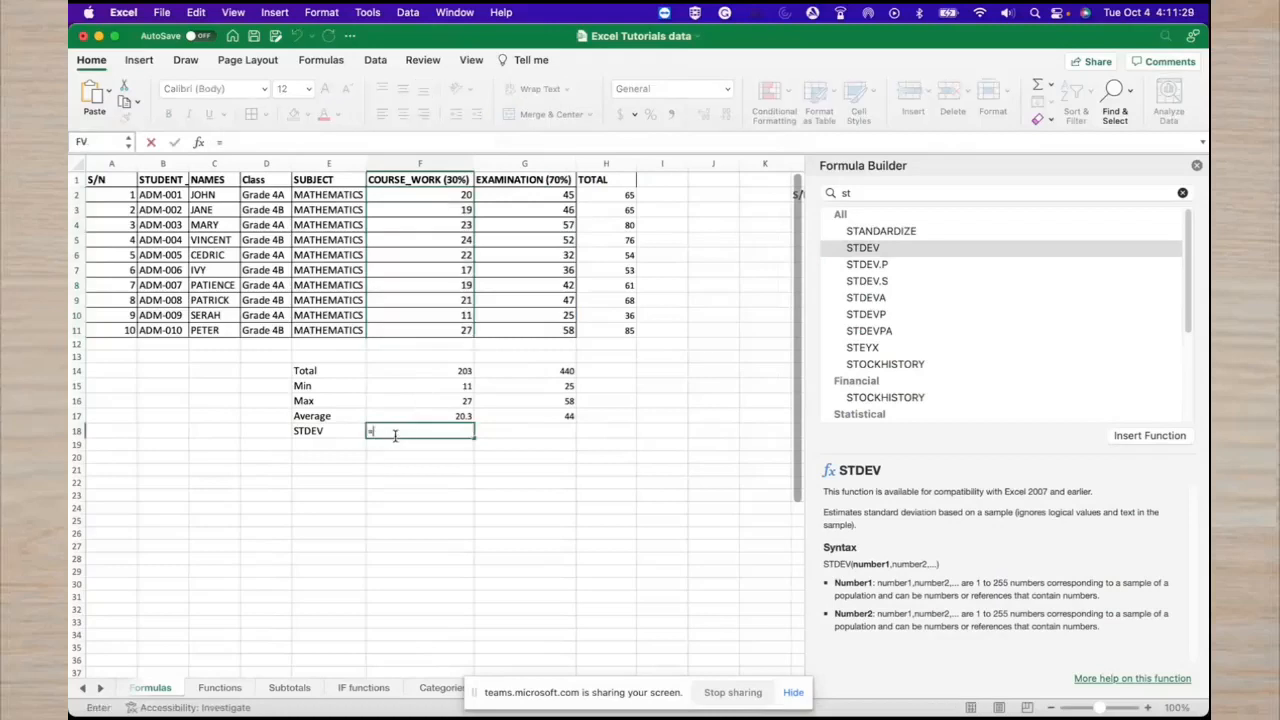
type("stde")
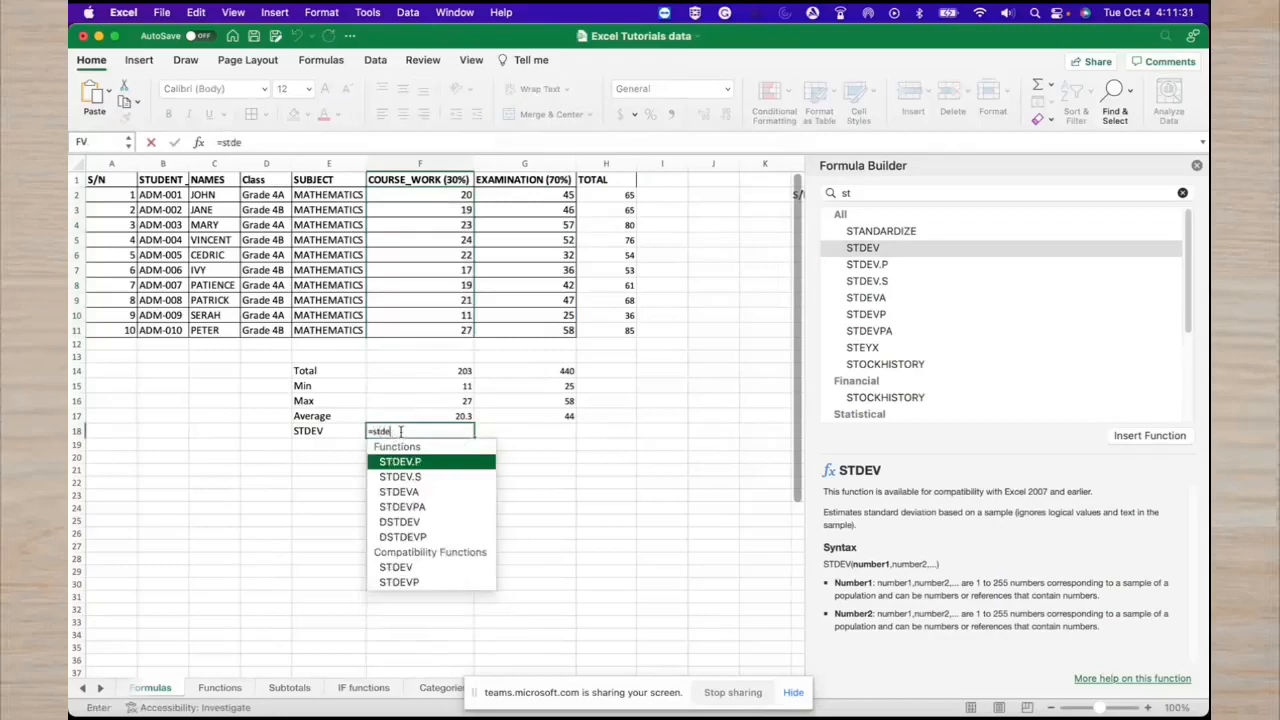
double_click(397, 566)
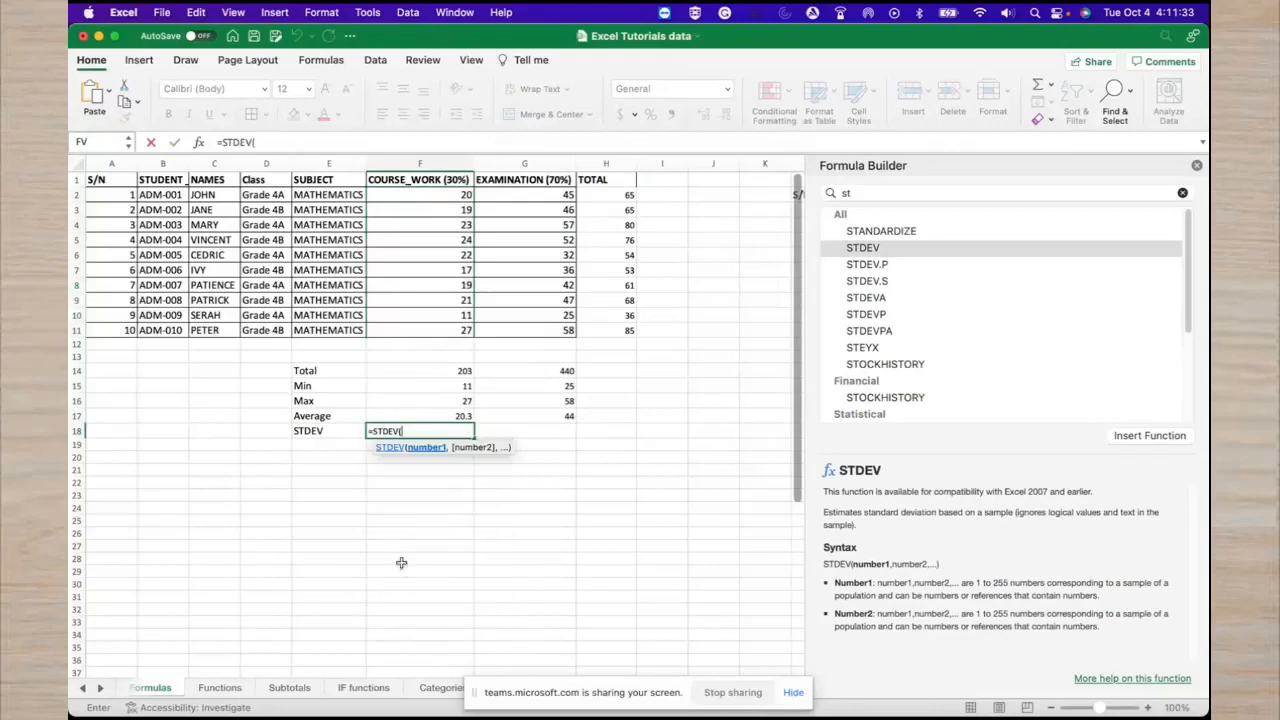
left_click_drag(443, 195, 443, 331)
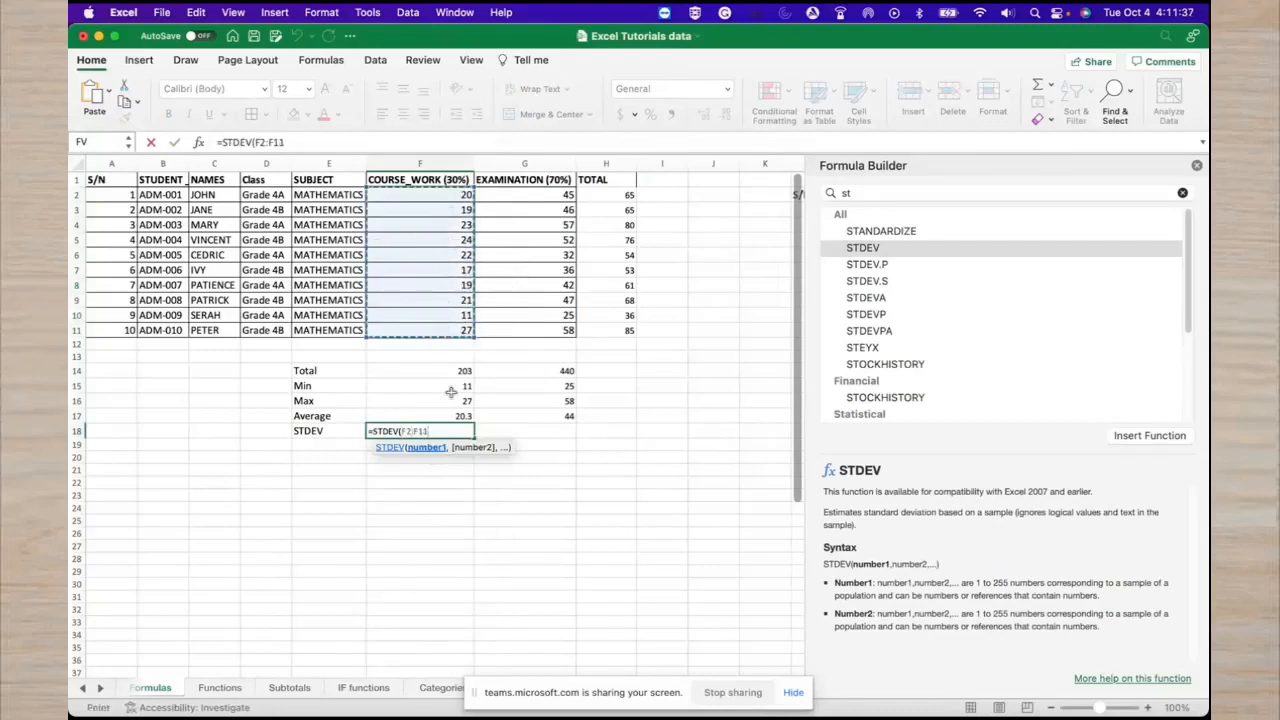
type(")")
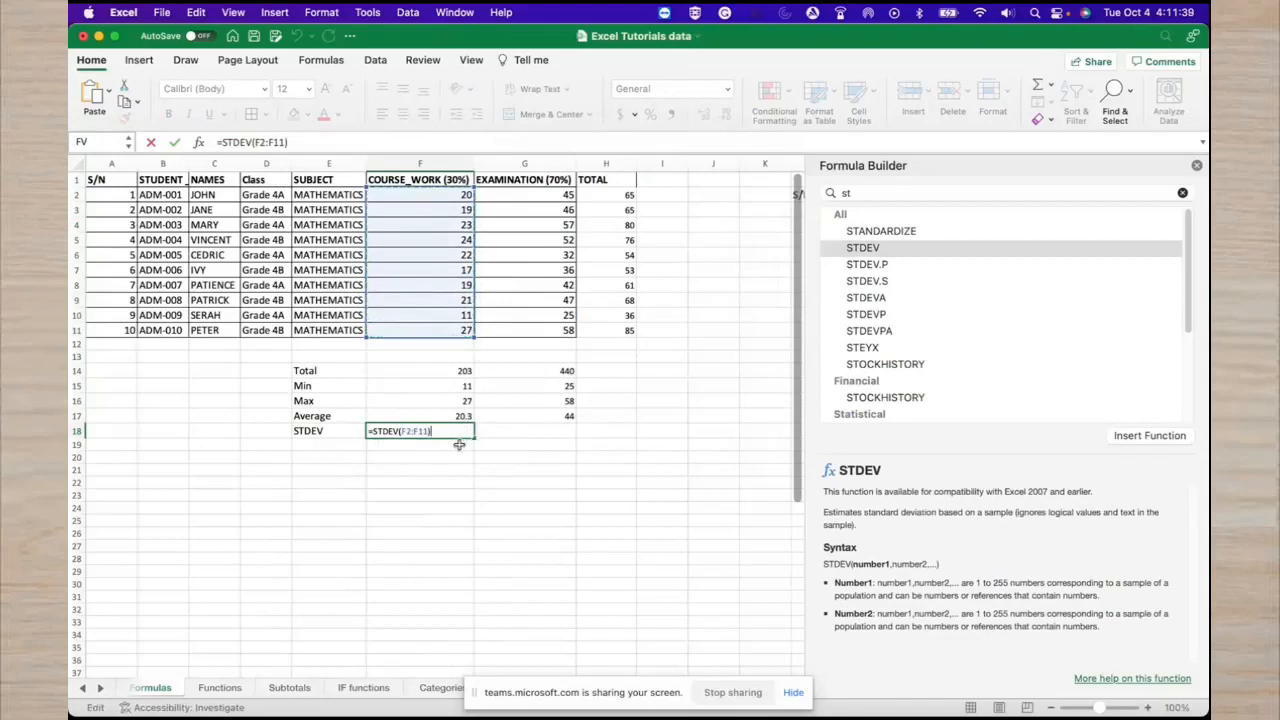
key("Return")
key("Return")
Fill the STDEV formula from F18 across to G18 for the examination scores.
left_click(469, 436)
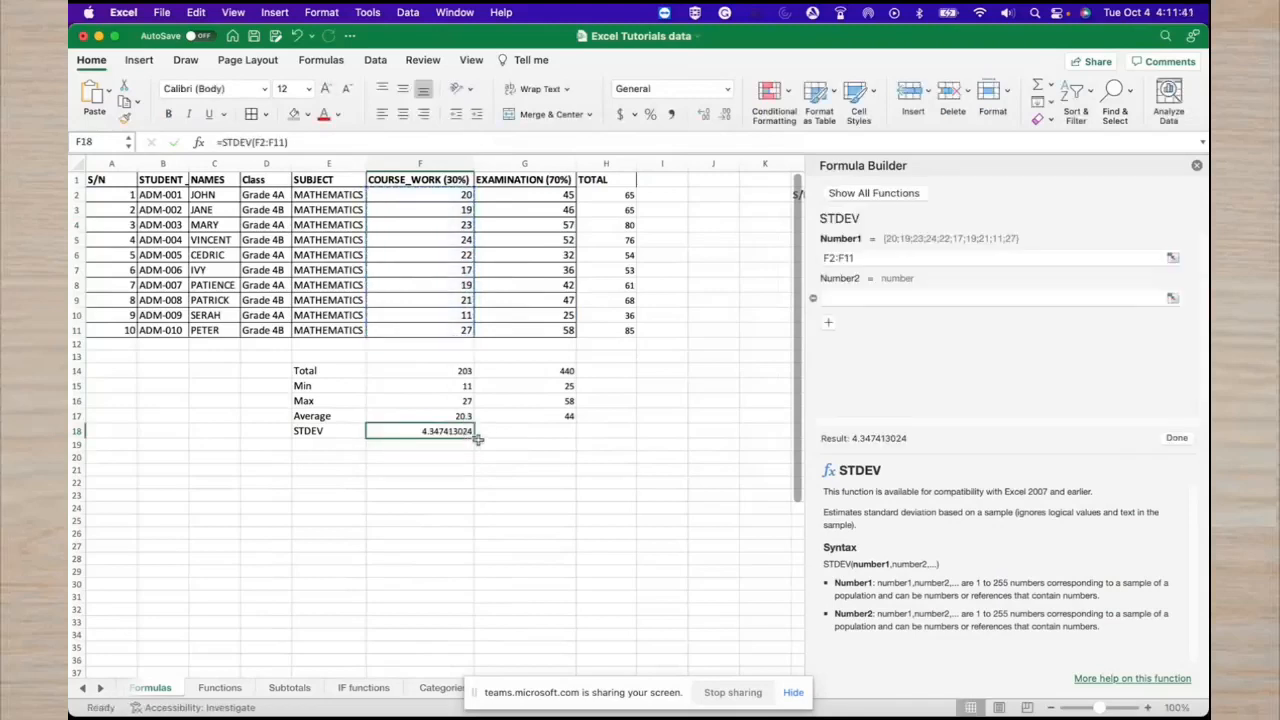
left_click(514, 438)
left_click(468, 436)
left_click_drag(473, 436, 557, 437)
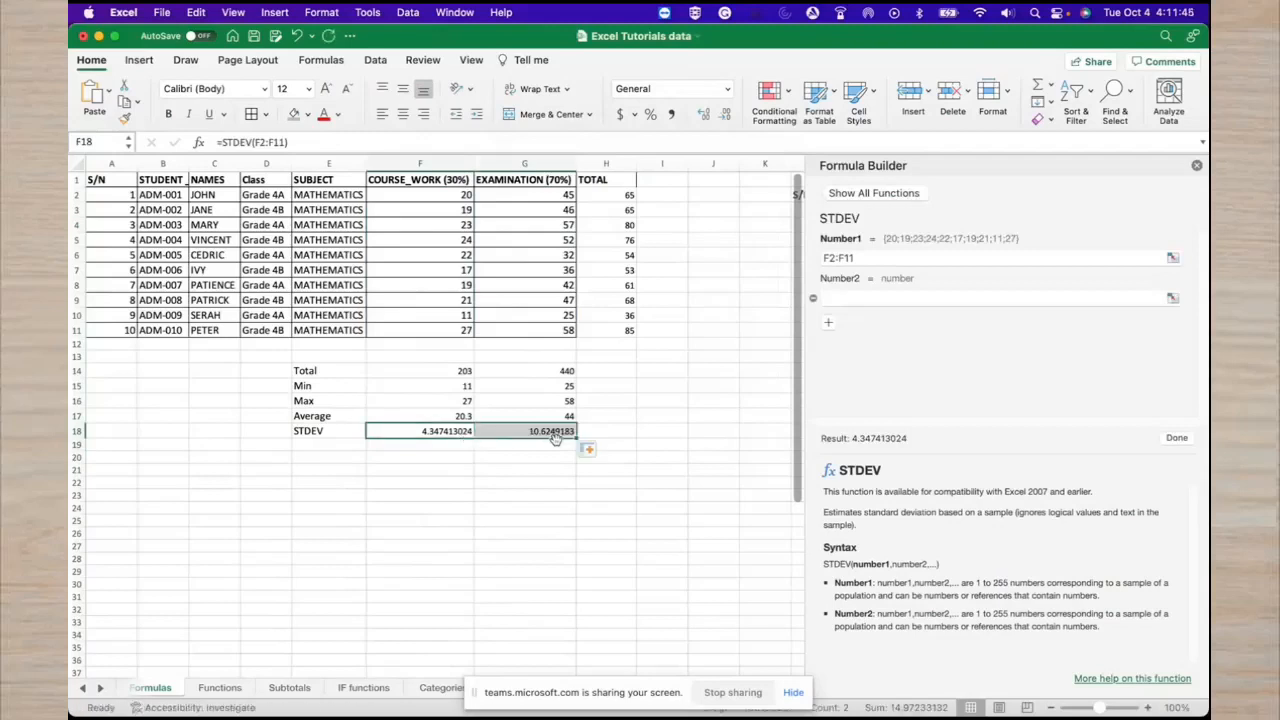
Label the row below STDEV by entering VAR in cell E19.
left_click(308, 449)
type("v")
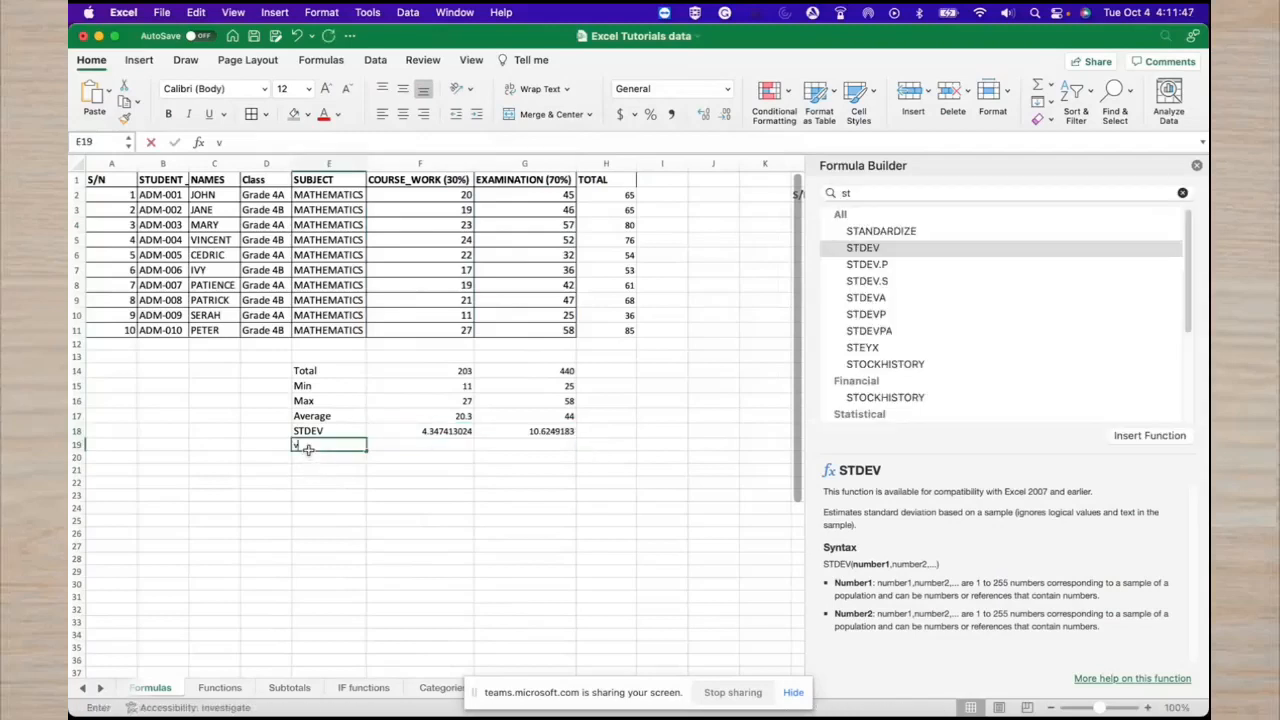
type("V")
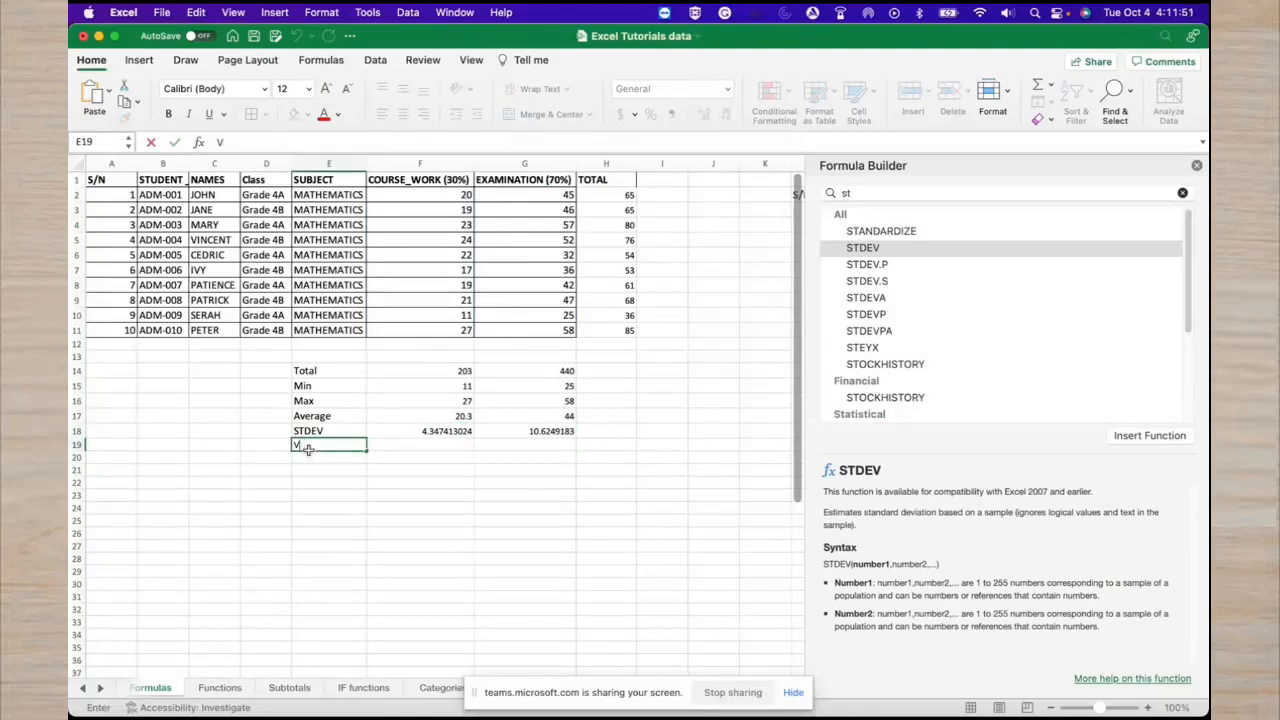
type("AR")
key("Tab")
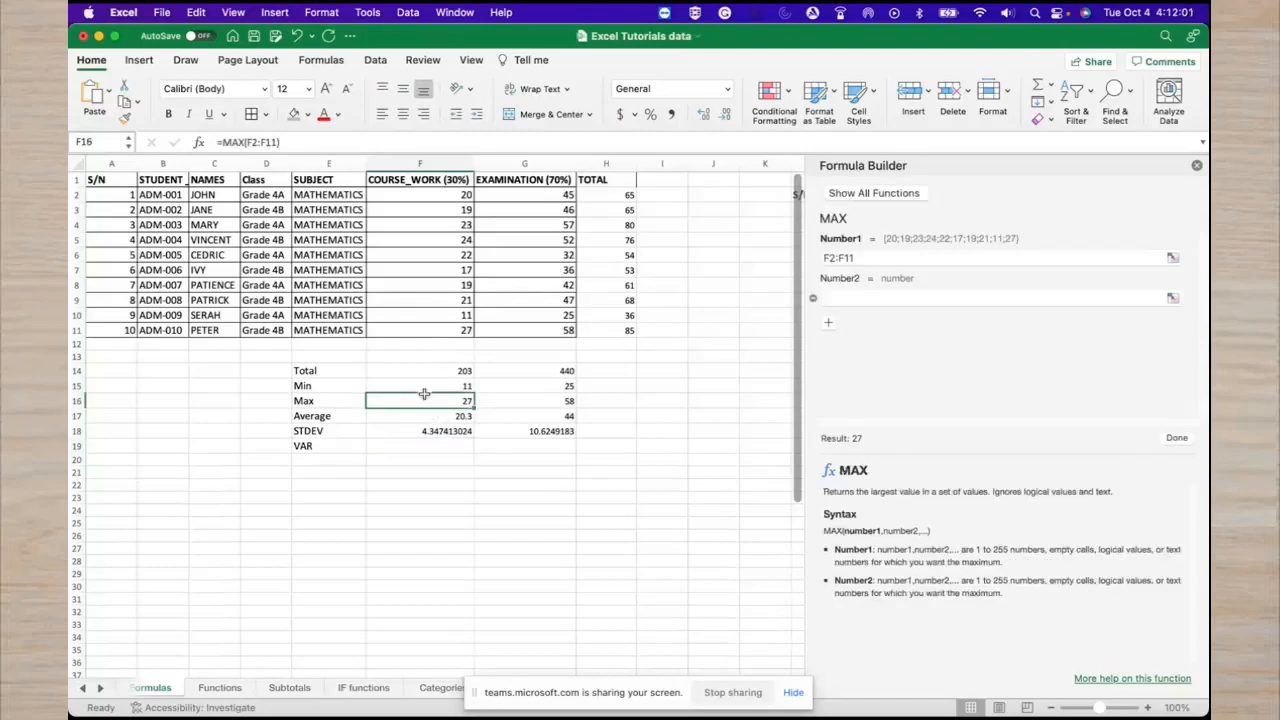
left_click(424, 399)
type("=")
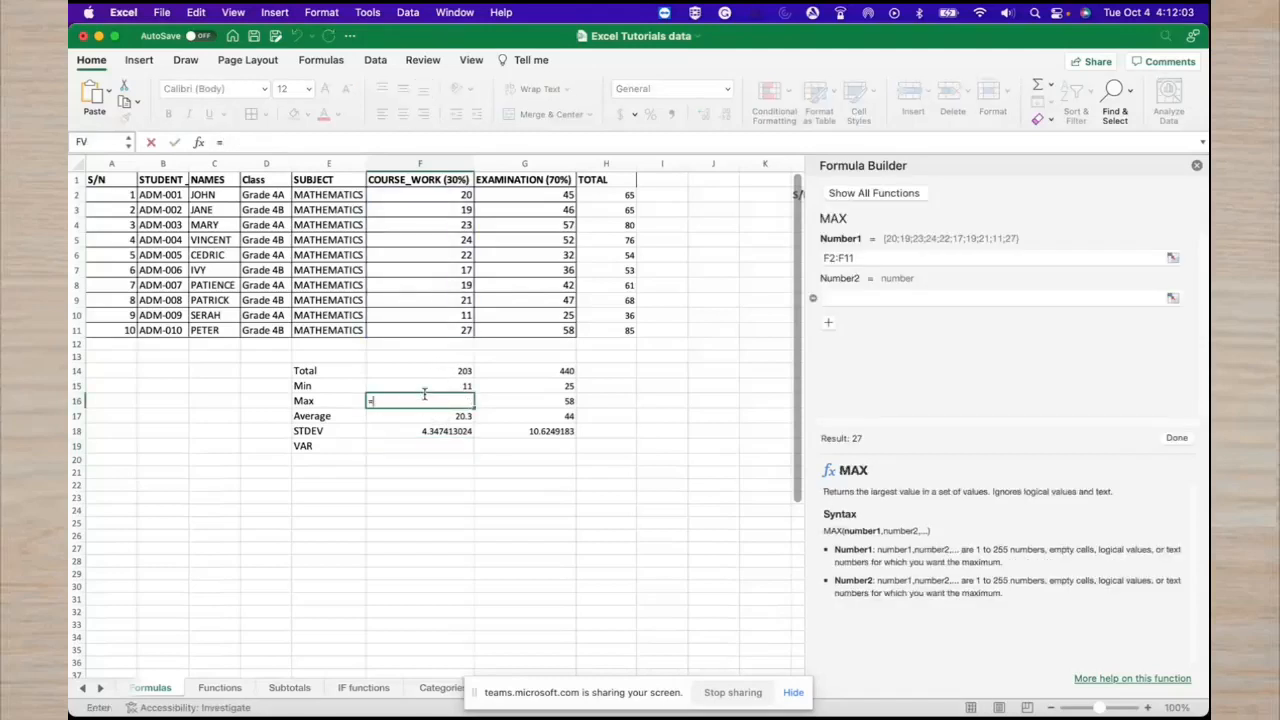
key("Escape")
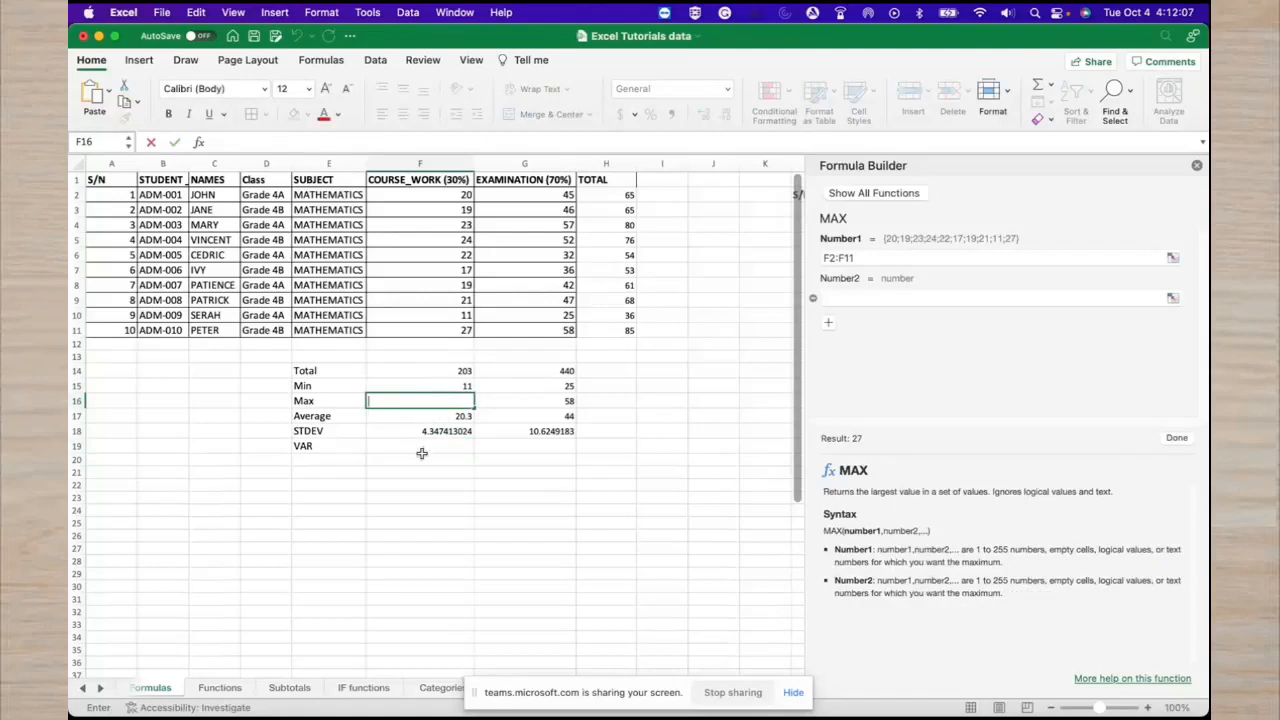
left_click(298, 37)
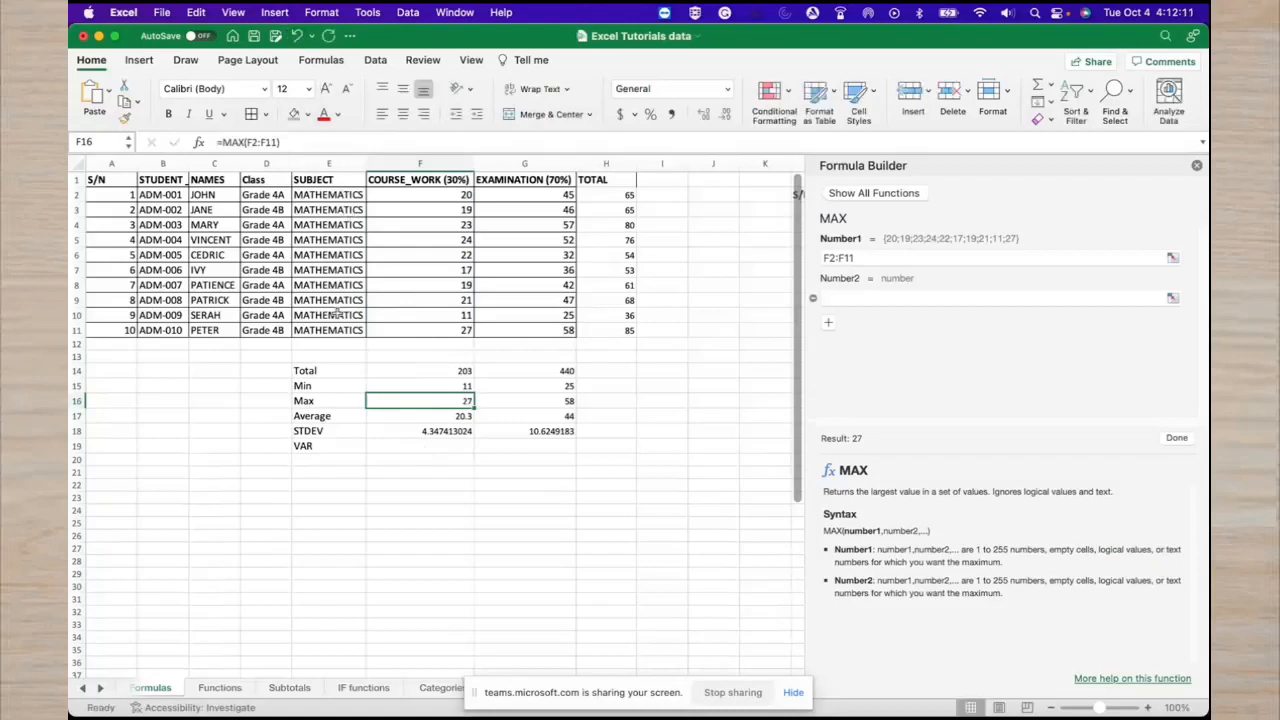
Start a formula in F19, the coursework cell of the VAR row.
left_click(402, 446)
type("=")
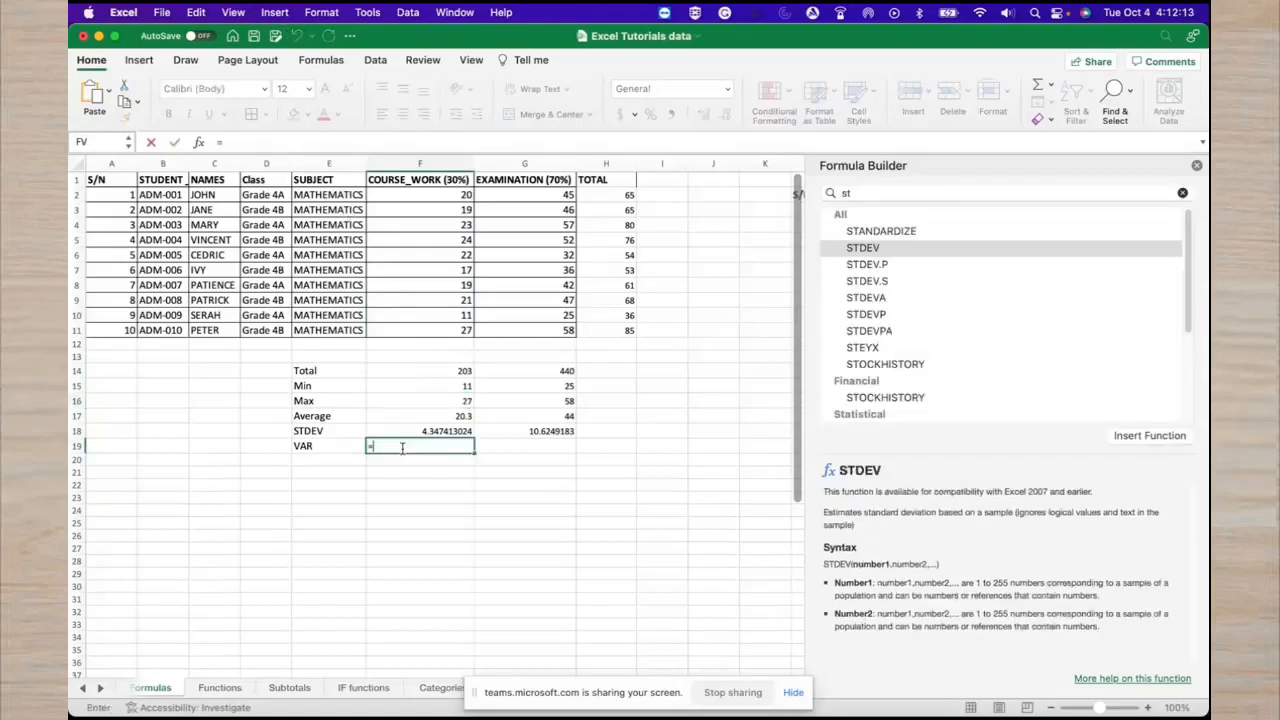
type("ST")
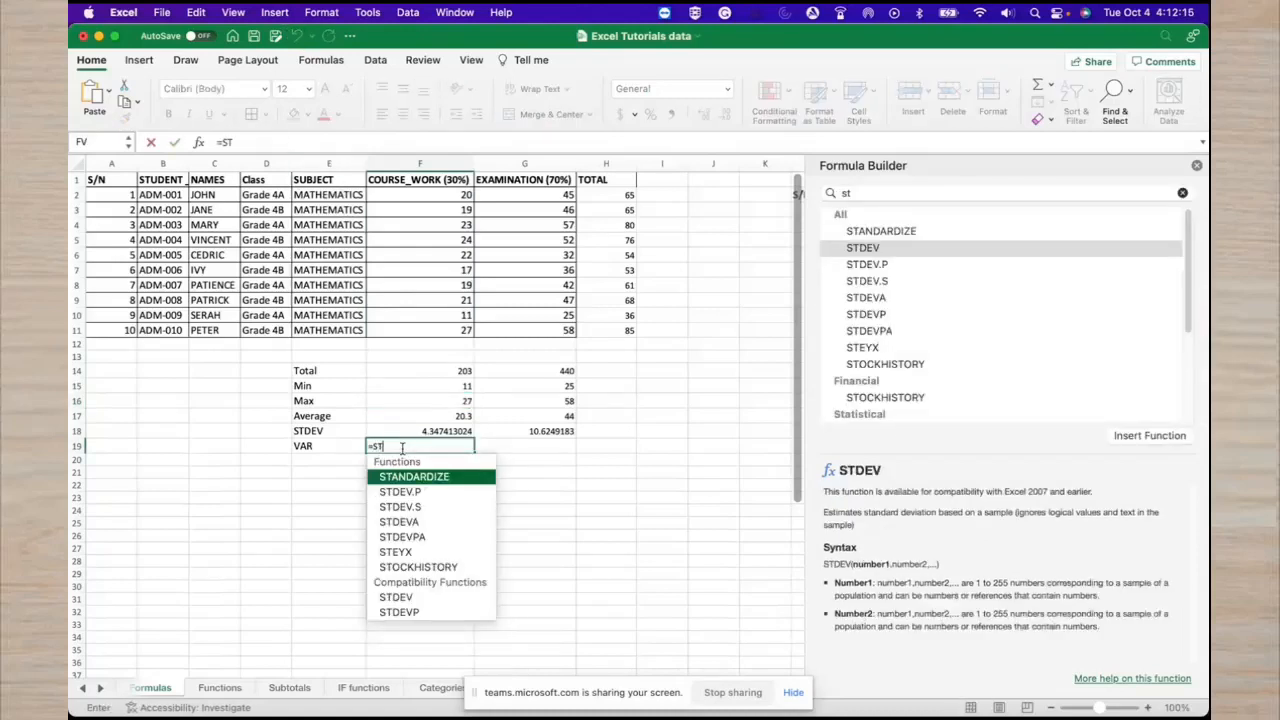
key("Down")
key("Down")
key("Down")
key("Down")
key("Down")
key("Down")
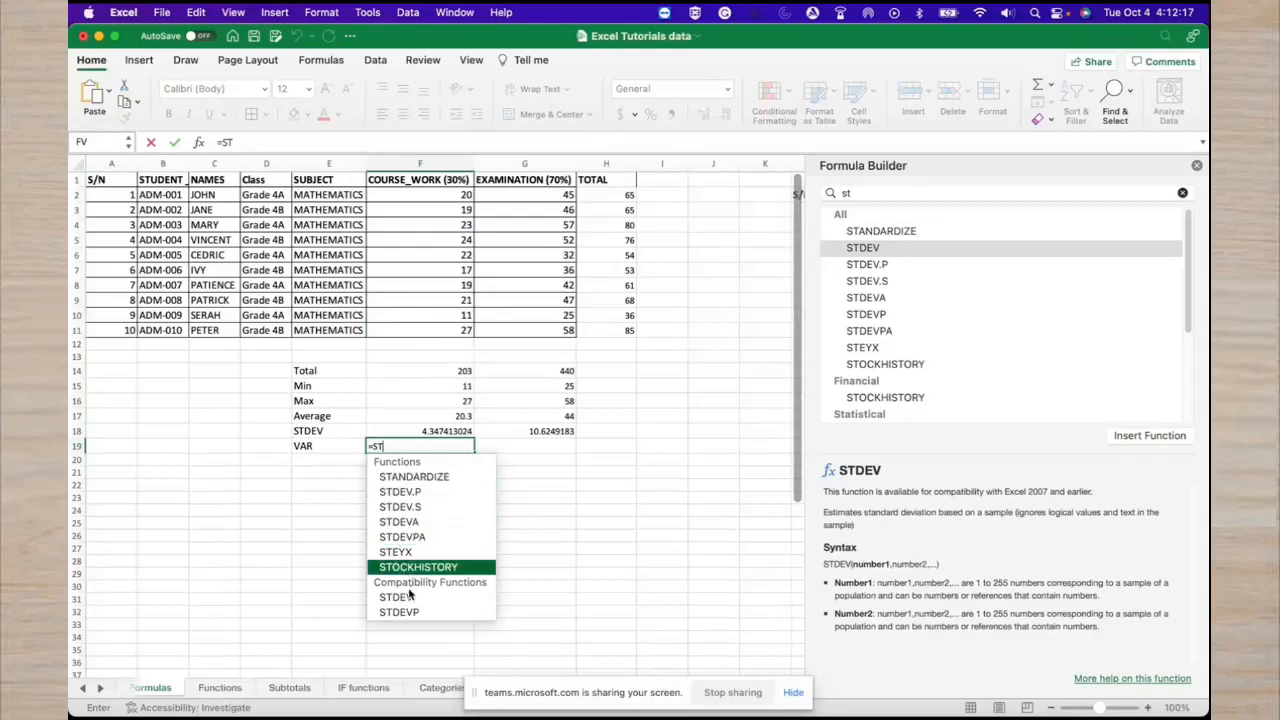
key("Down")
key("BackSpace")
key("BackSpace")
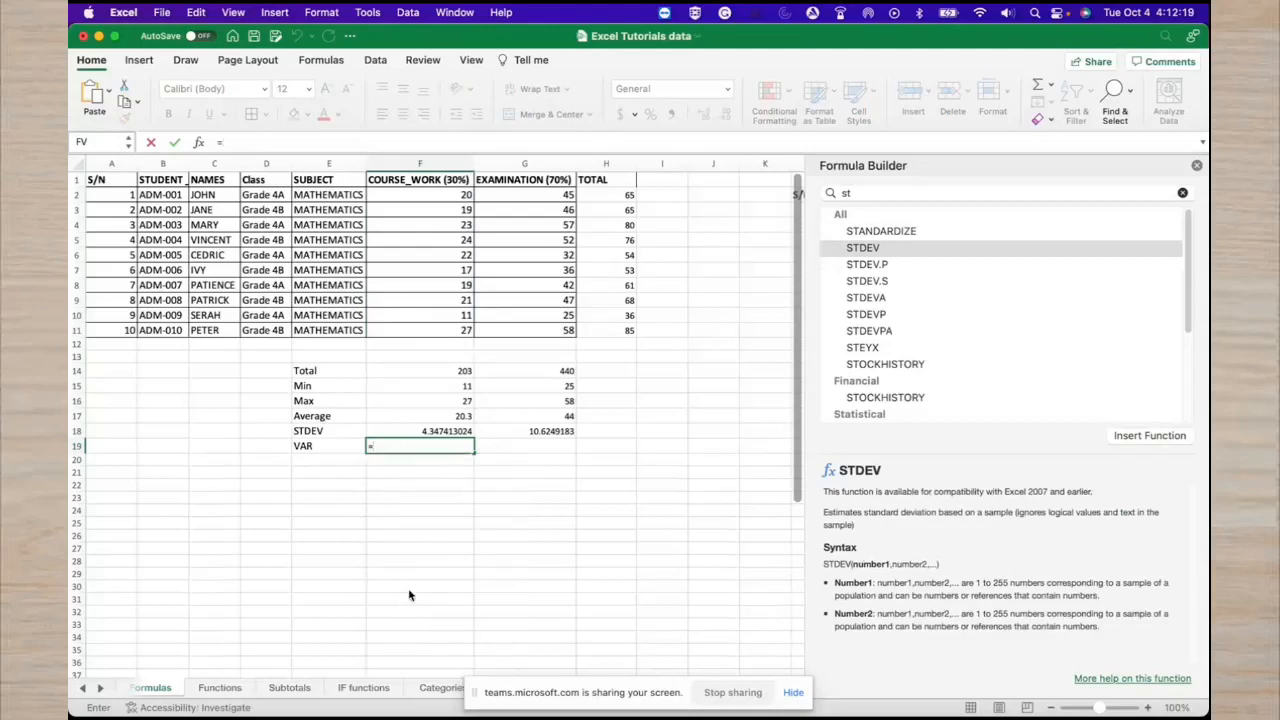
Complete the formula in F19 as =VAR(F2:F11) for the variance of the coursework scores.
type("va")
key("Up")
key("Tab")
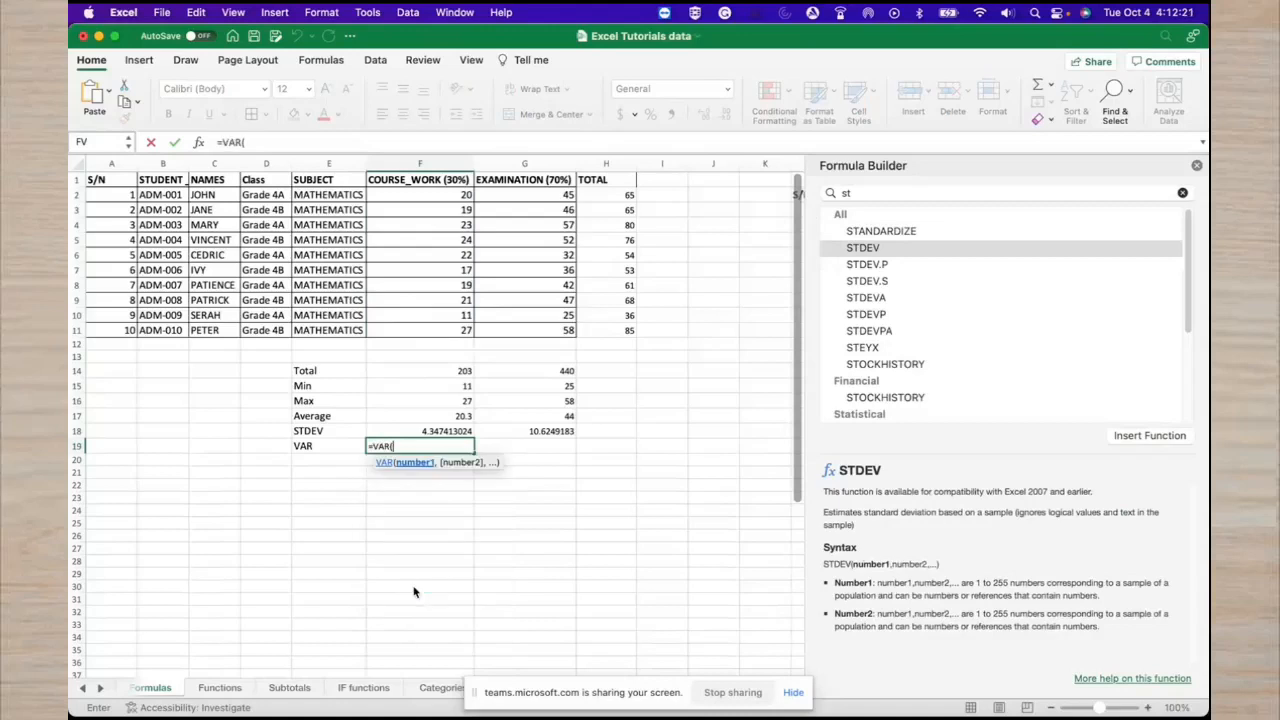
left_click_drag(443, 199, 438, 331)
key("Return")
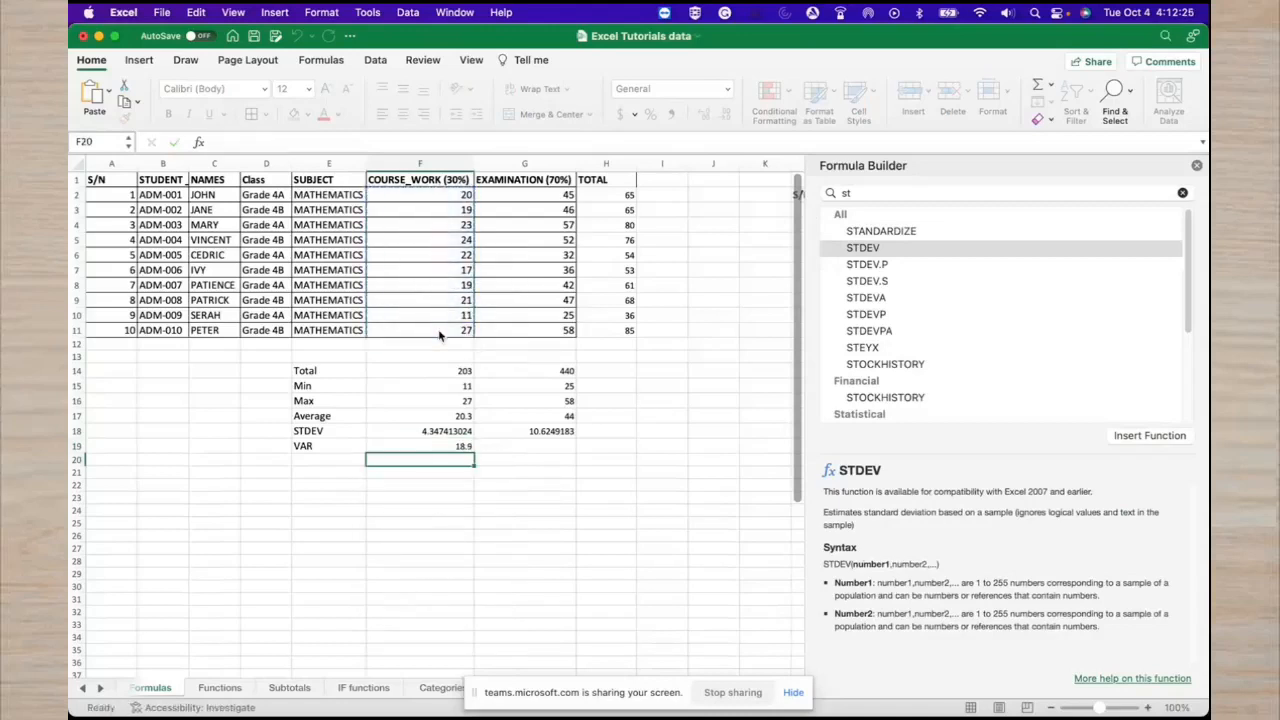
Fill the VAR formula from F19 across to G19 for the examination scores.
left_click(458, 445)
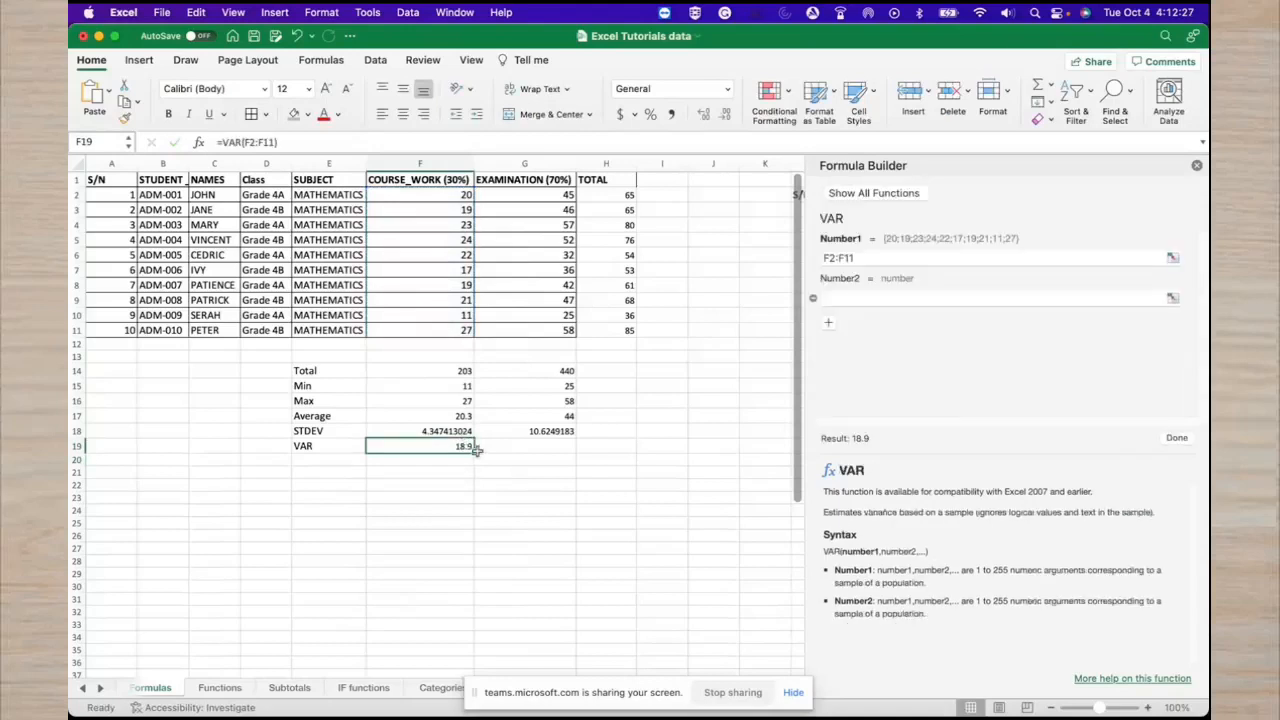
left_click_drag(474, 451, 546, 457)
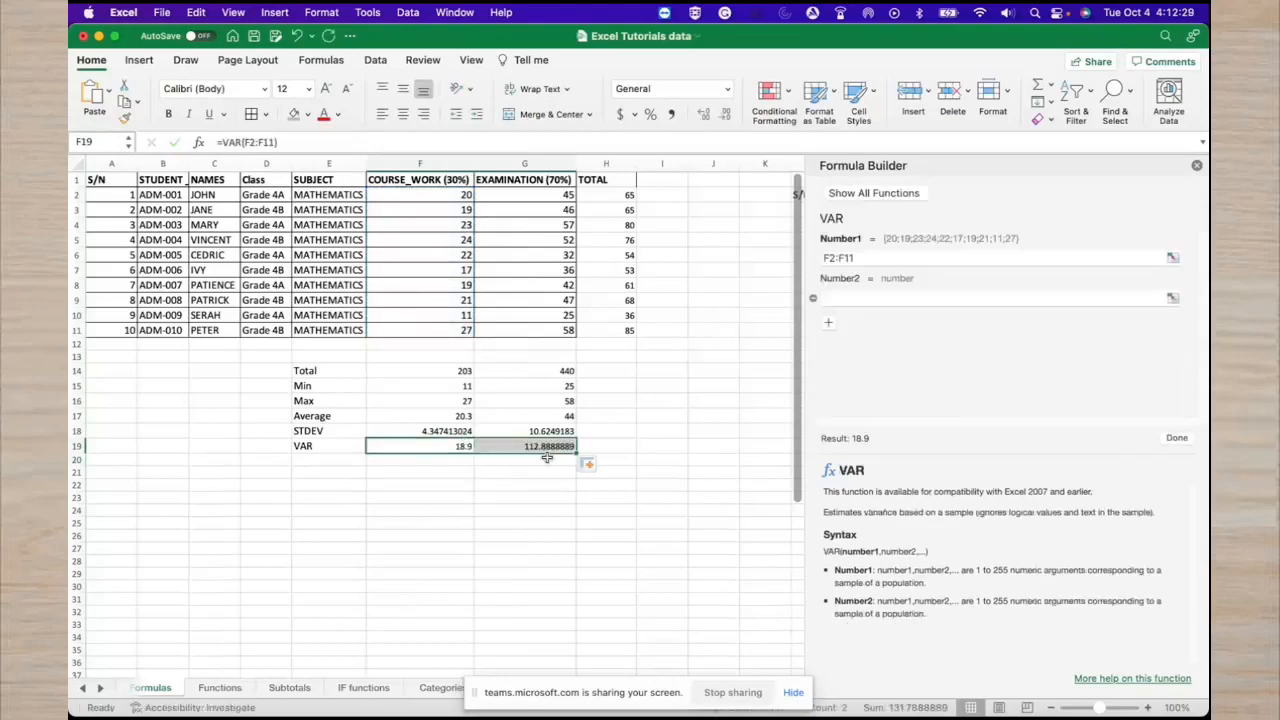
left_click(554, 476)
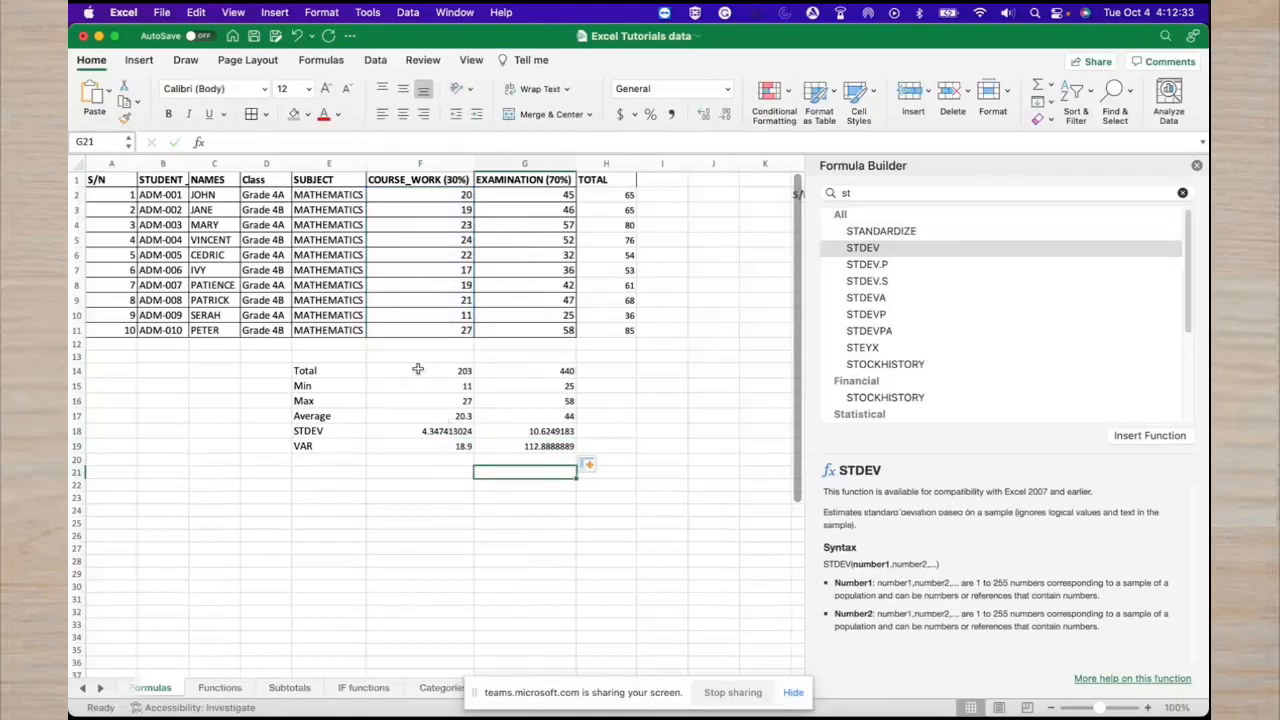
Format the summary statistics in F14:G19 as Number with 2 decimal places.
left_click_drag(418, 369, 524, 446)
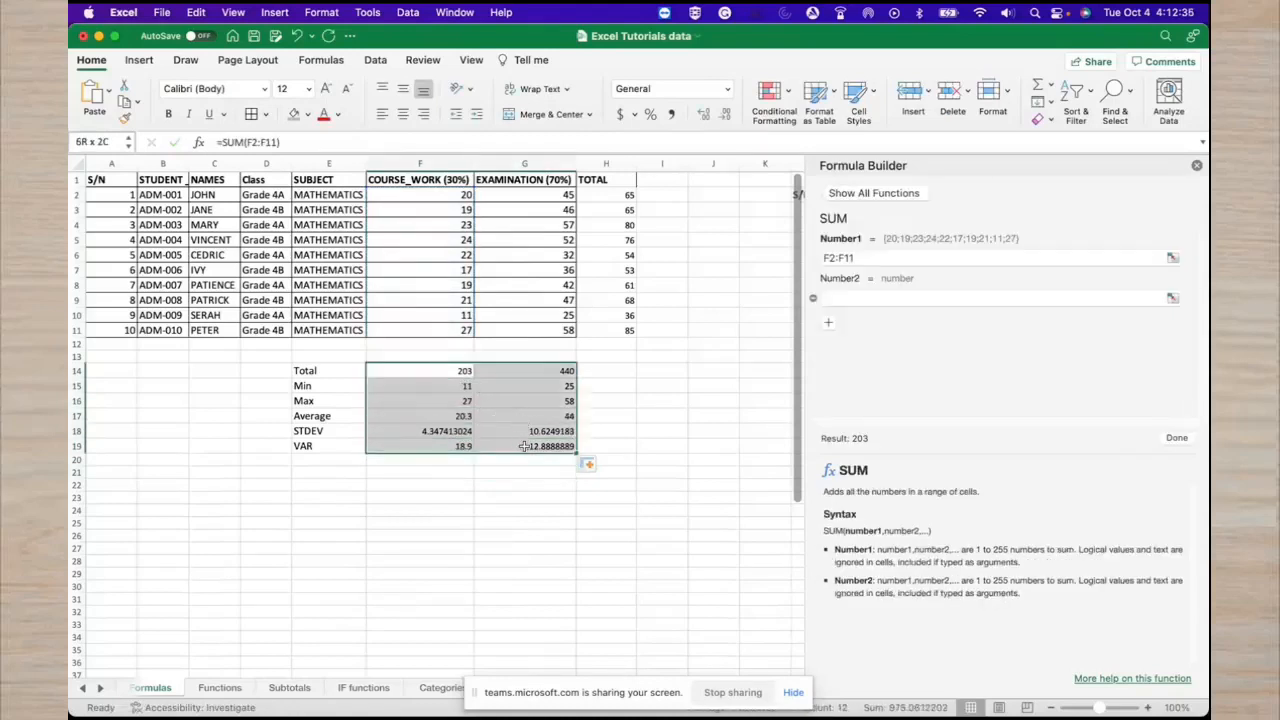
right_click(435, 397)
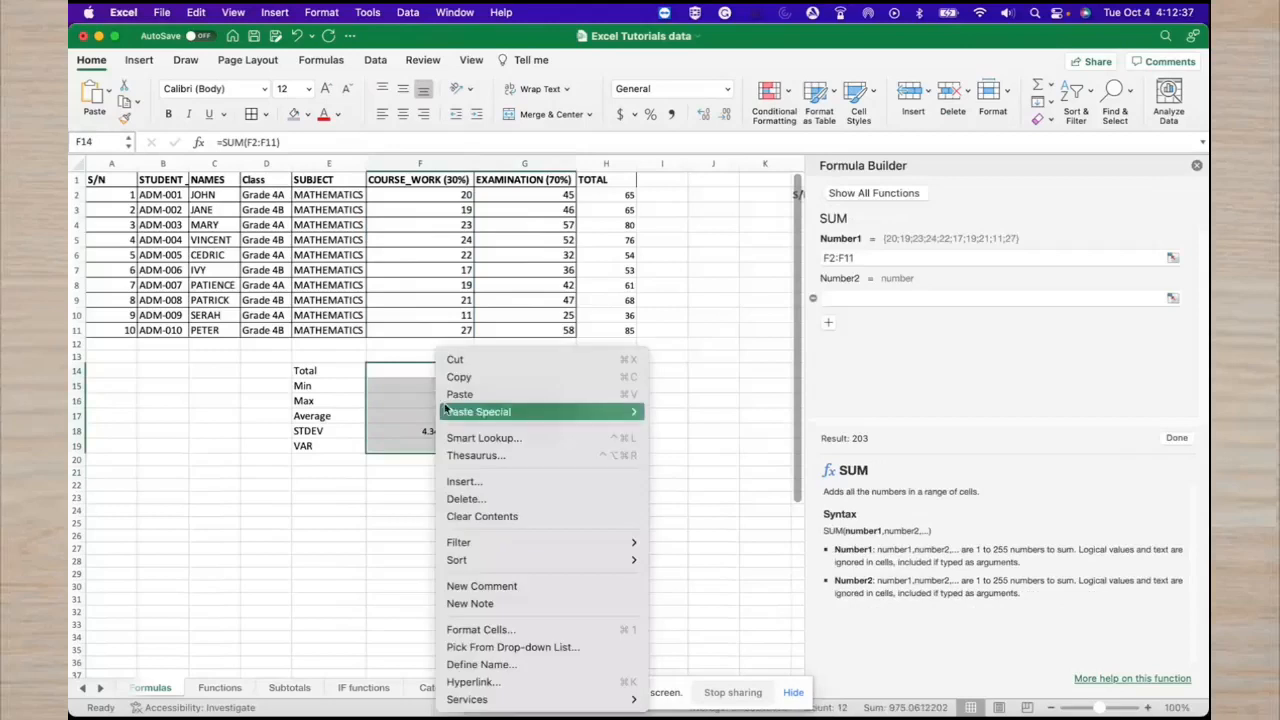
mouse_move(477, 563)
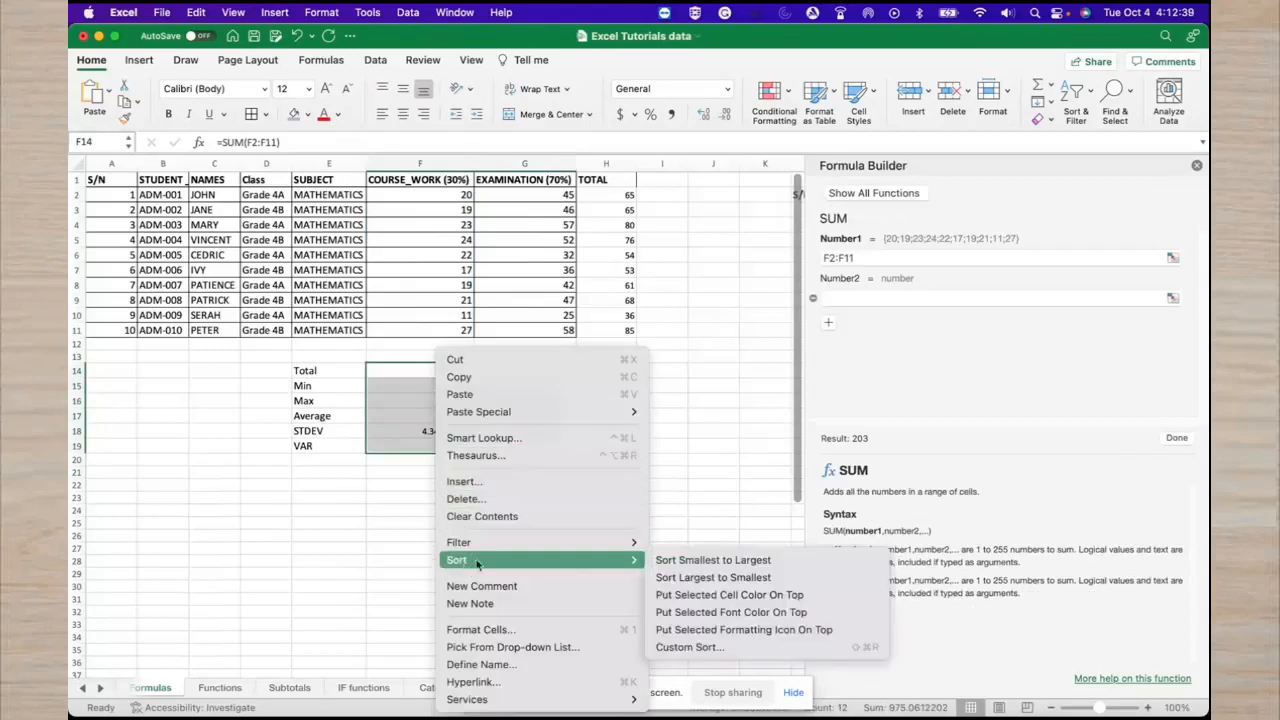
left_click(486, 631)
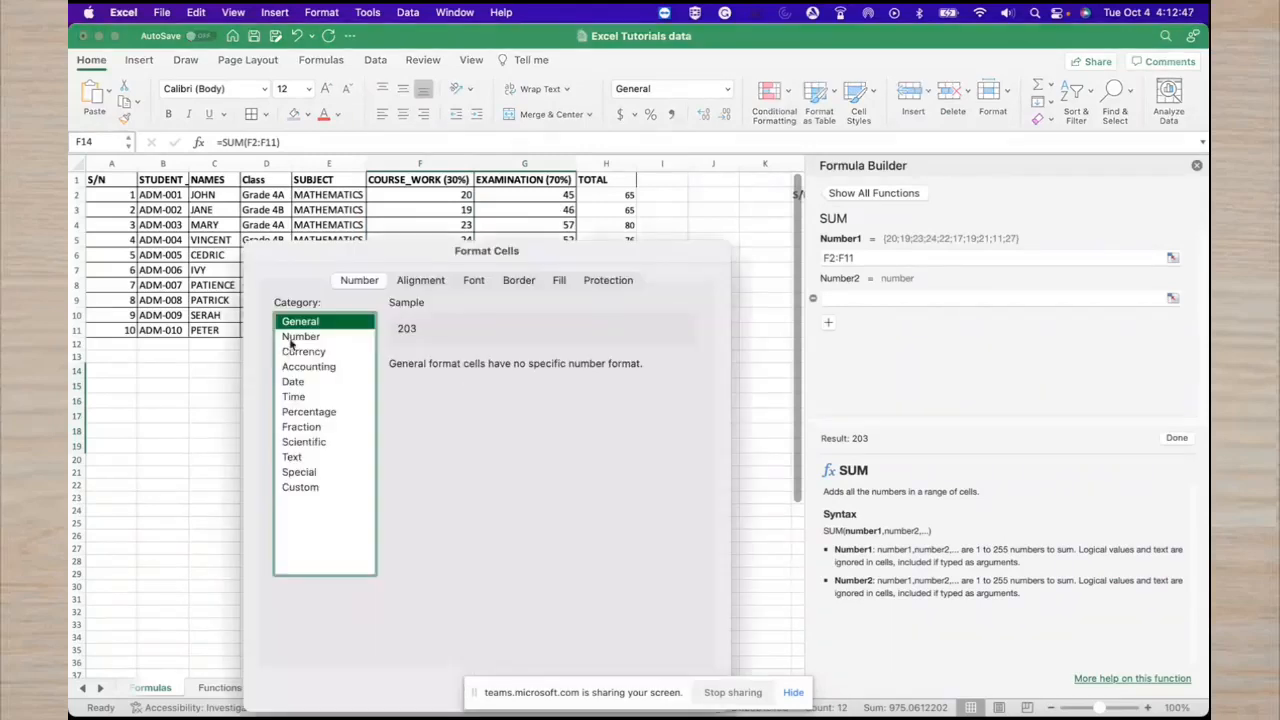
left_click(338, 341)
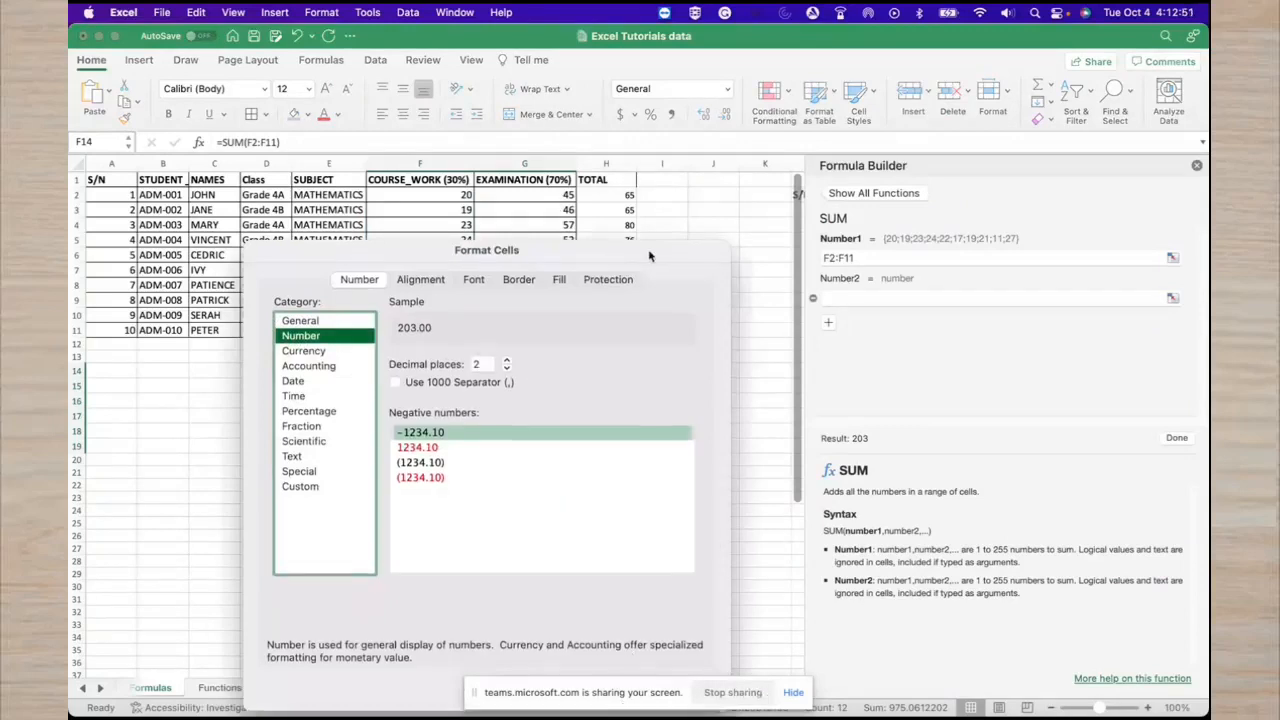
left_click_drag(651, 289, 663, 179)
left_click(702, 576)
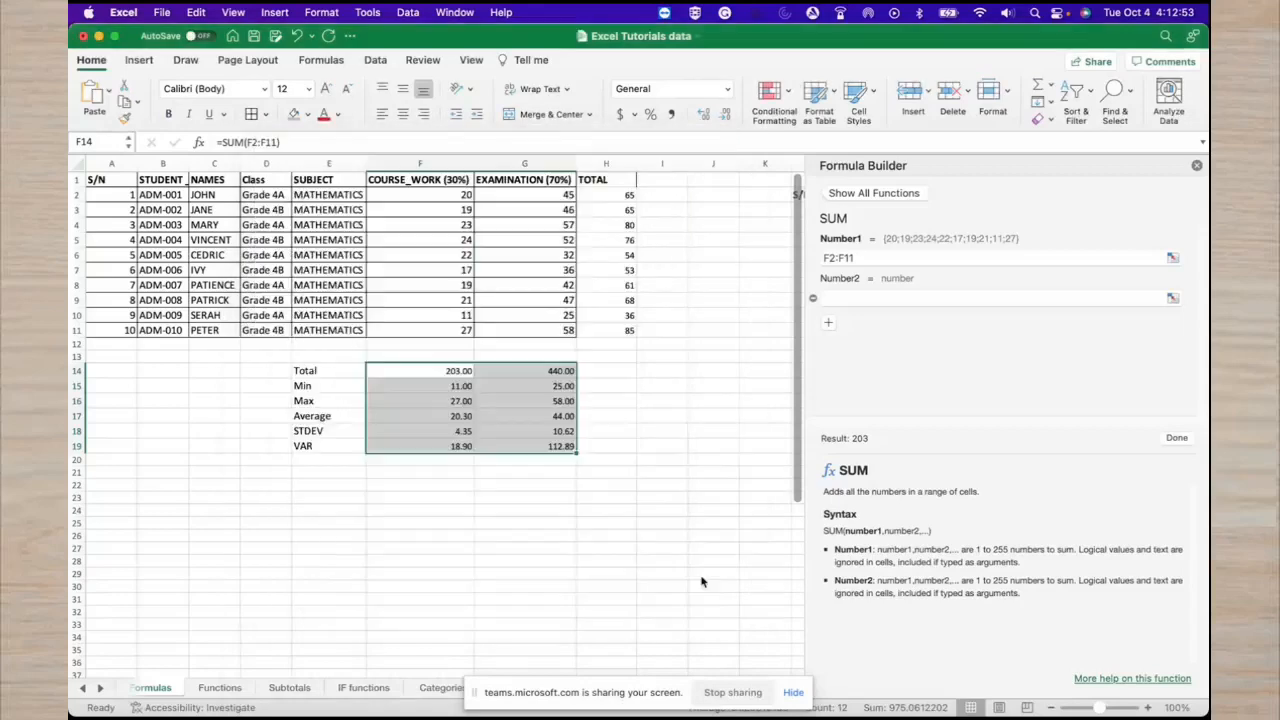
left_click(645, 532)
left_click(562, 488)
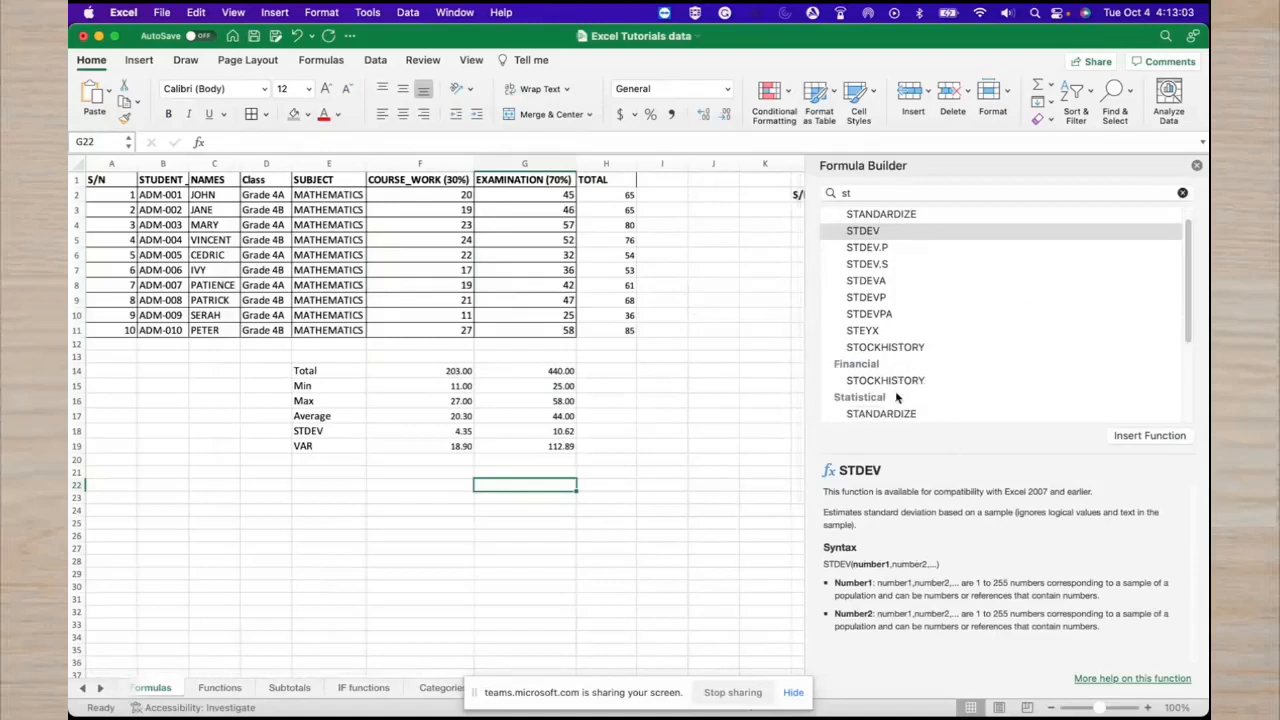
Look through the function list in the Formula Builder and close the Formula Builder.
scroll(898, 395, "up", 1)
scroll(903, 391, "down", 5)
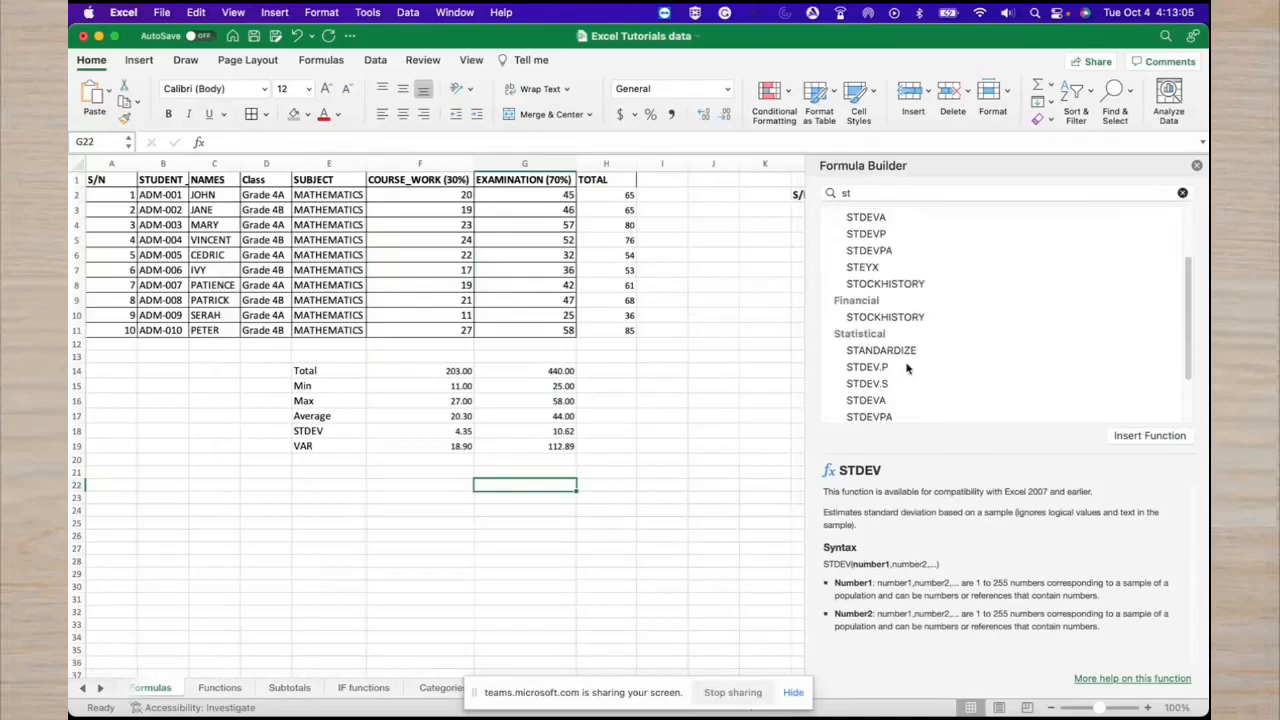
scroll(911, 398, "up", 5)
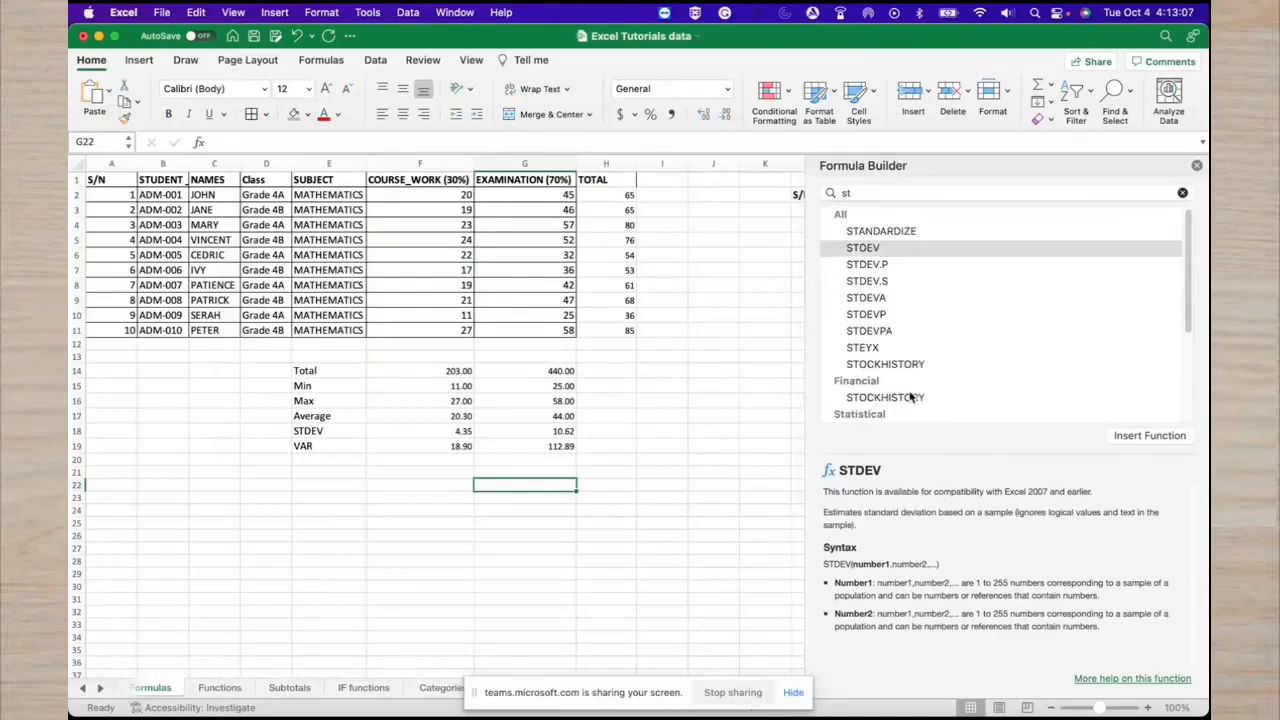
left_click(1197, 166)
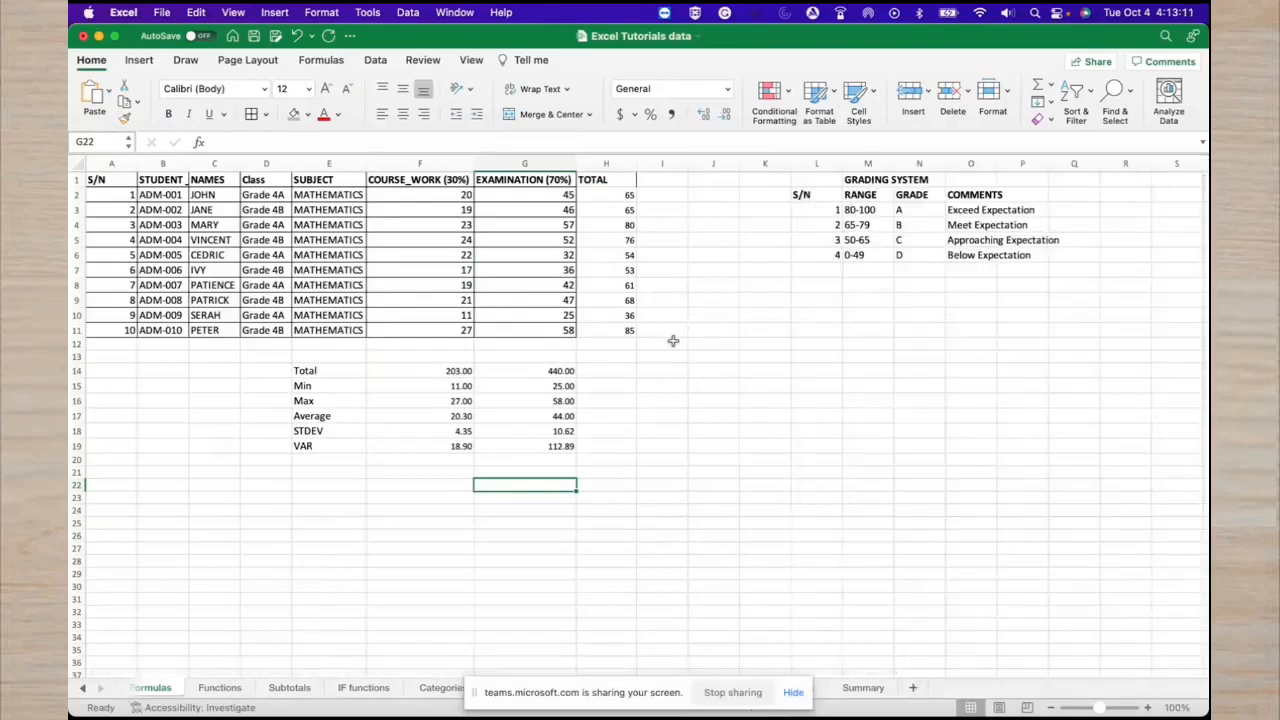
Add the column heading GRADE in cell I1, beside the TOTAL heading.
scroll(620, 340, "down", 1)
scroll(503, 355, "up", 1)
left_click(658, 183)
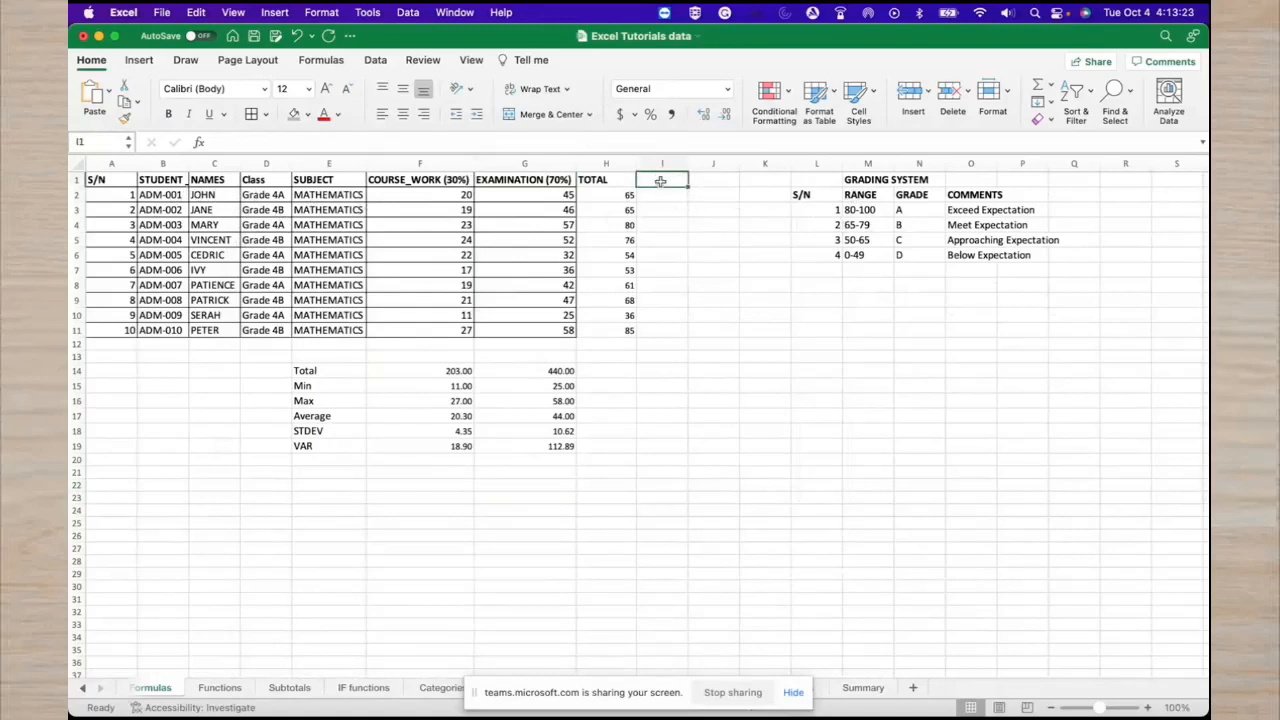
type("GRA")
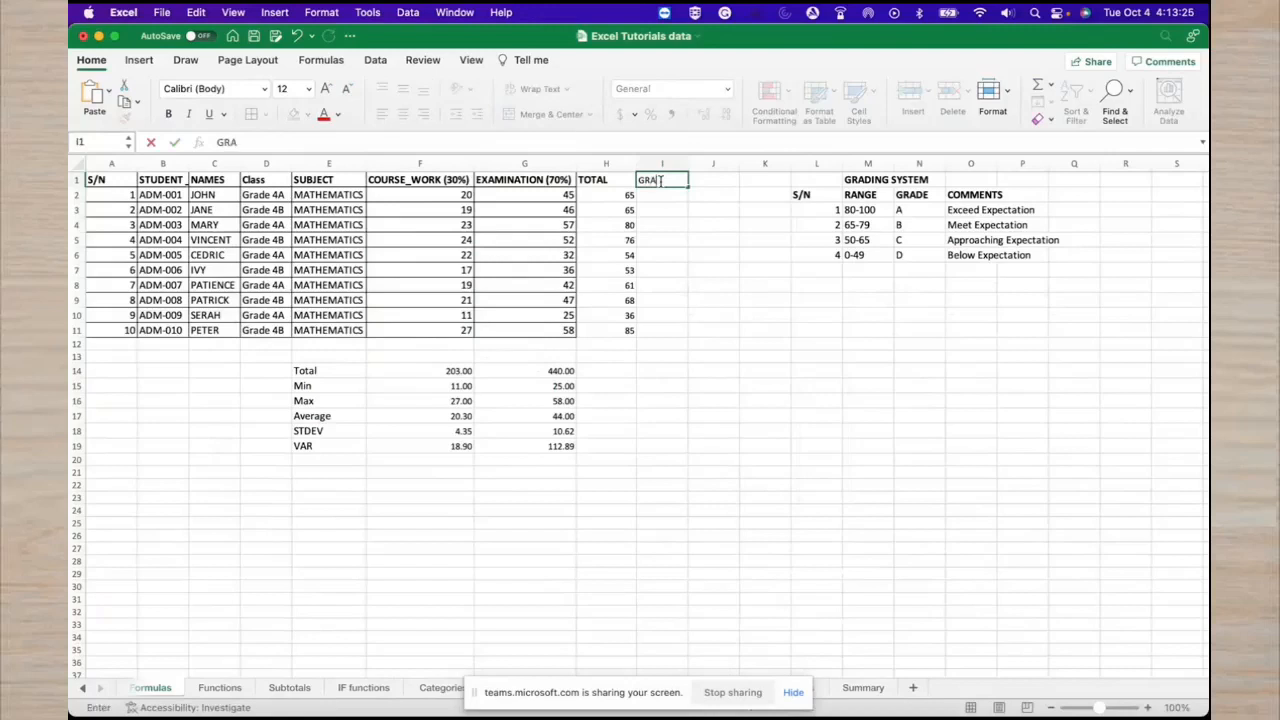
type("g")
key("BackSpace")
type("de")
key("BackSpace")
key("BackSpace")
type("de")
key("BackSpace")
key("BackSpace")
type("DE")
key("Tab")
Add the column heading REMARKS in cell J1, beside the GRADE heading.
type("R")
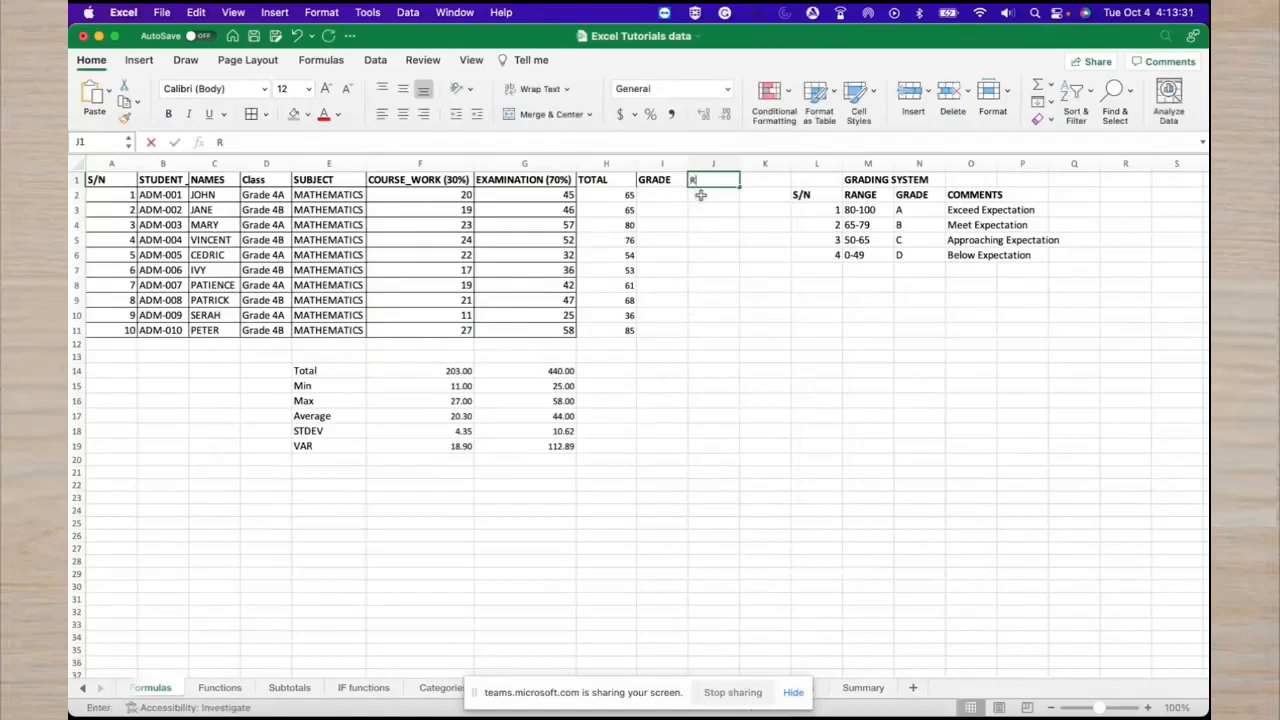
type("Emark")
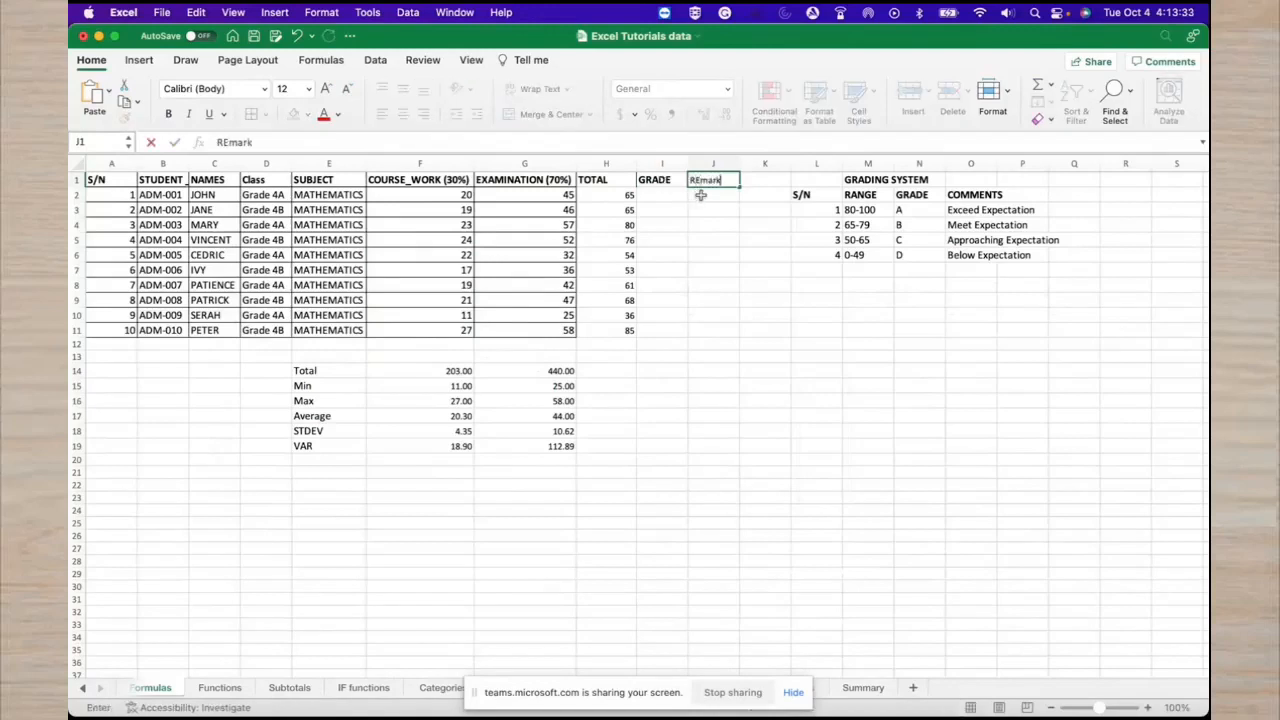
type("s")
key("BackSpace")
key("BackSpace")
key("BackSpace")
key("BackSpace")
key("BackSpace")
type("EMARKS")
left_click(722, 238)
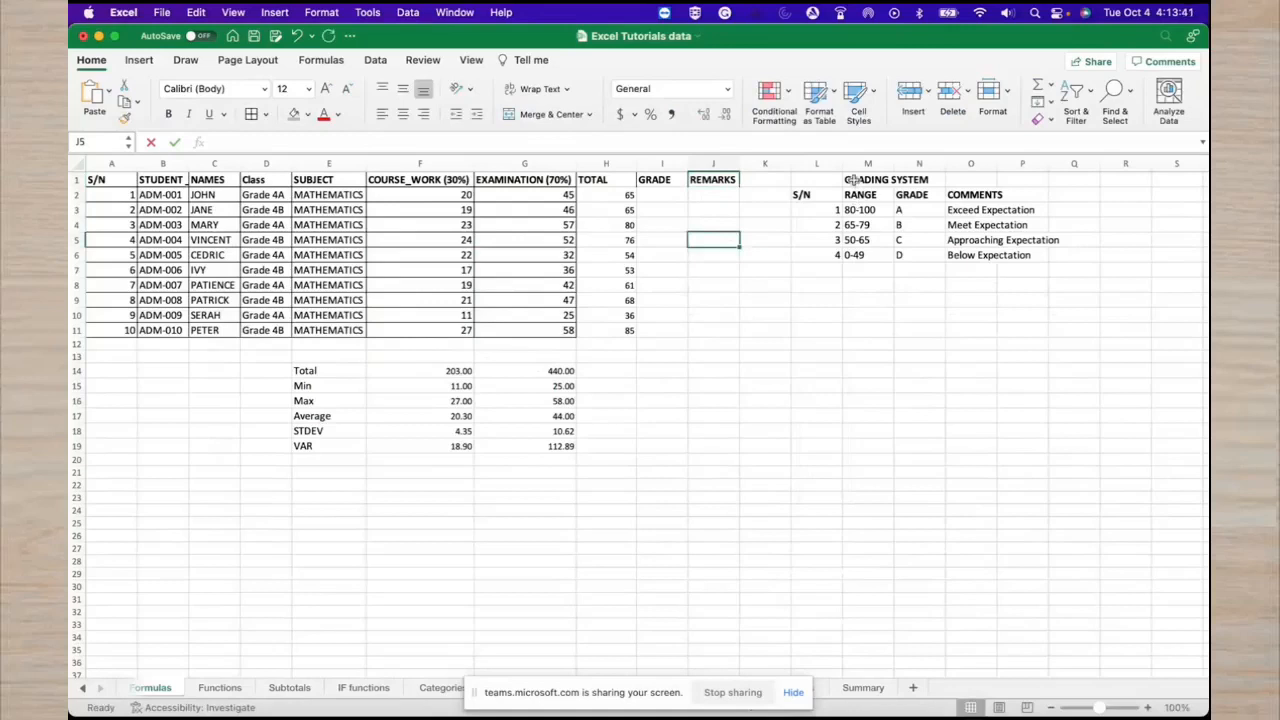
Examine the GRADING SYSTEM table's score ranges, grades and comments, row by row.
left_click_drag(816, 179, 1016, 258)
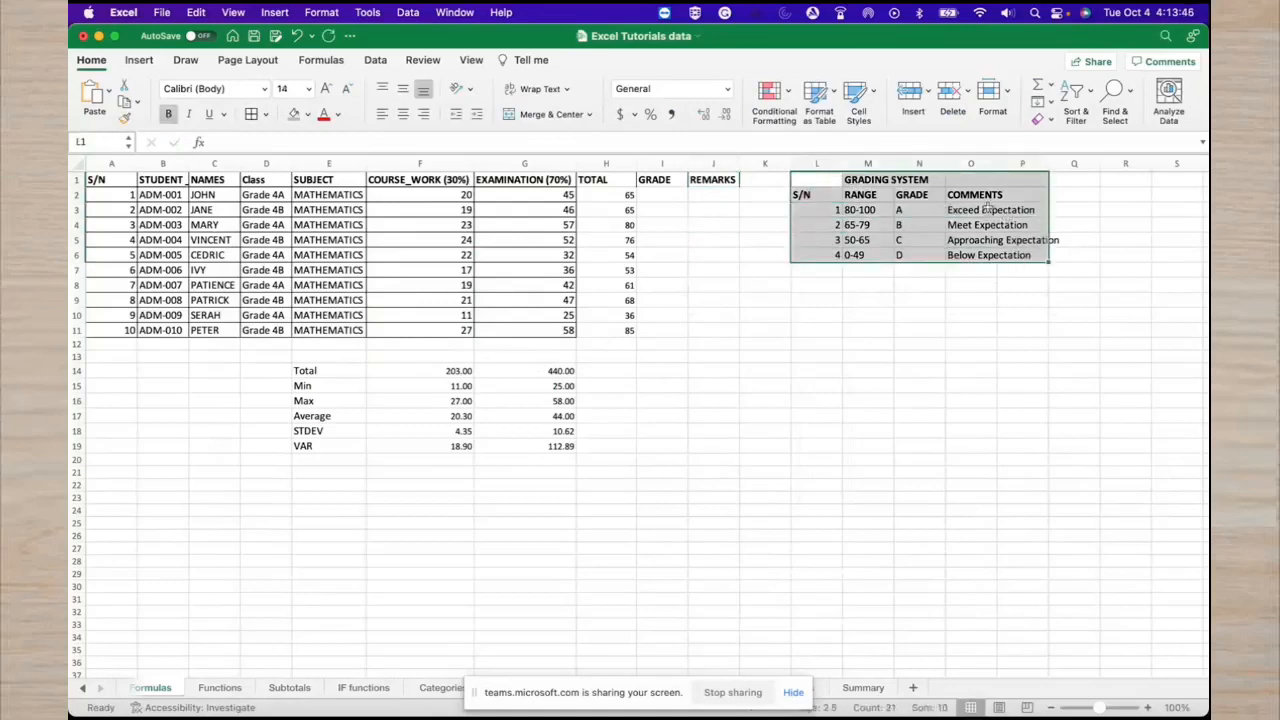
left_click(938, 212)
left_click(954, 212)
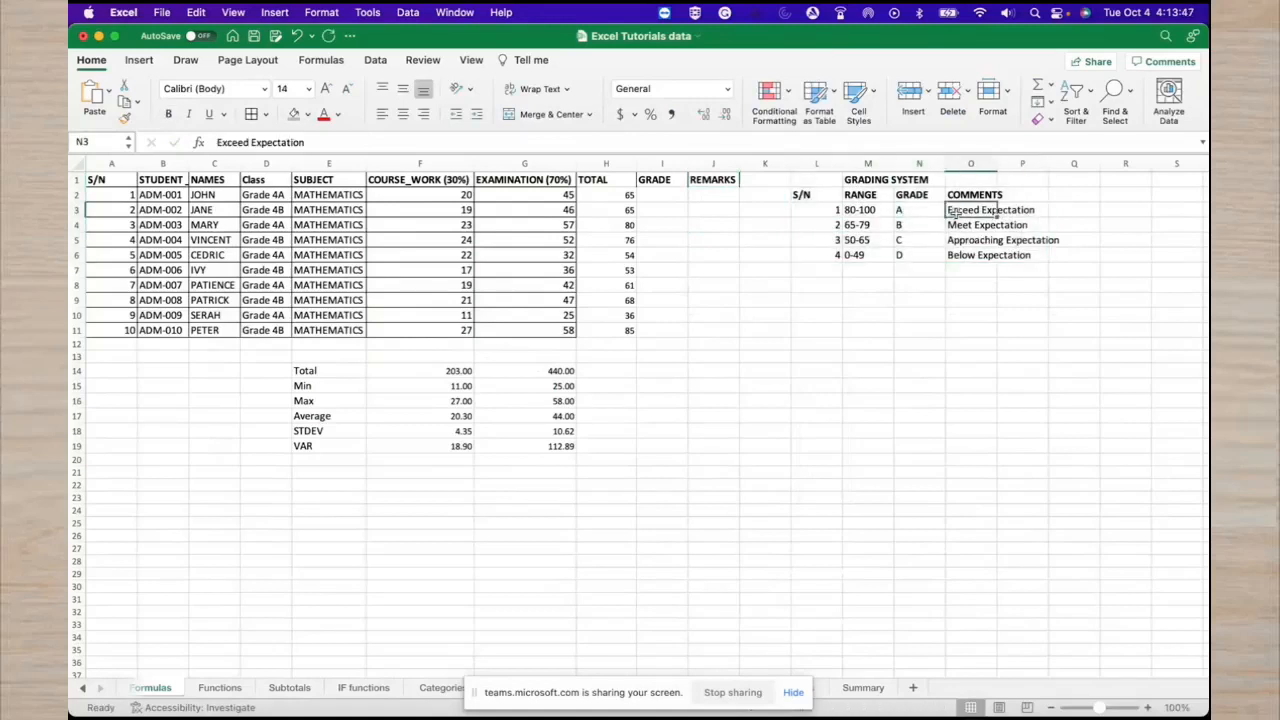
left_click(872, 227)
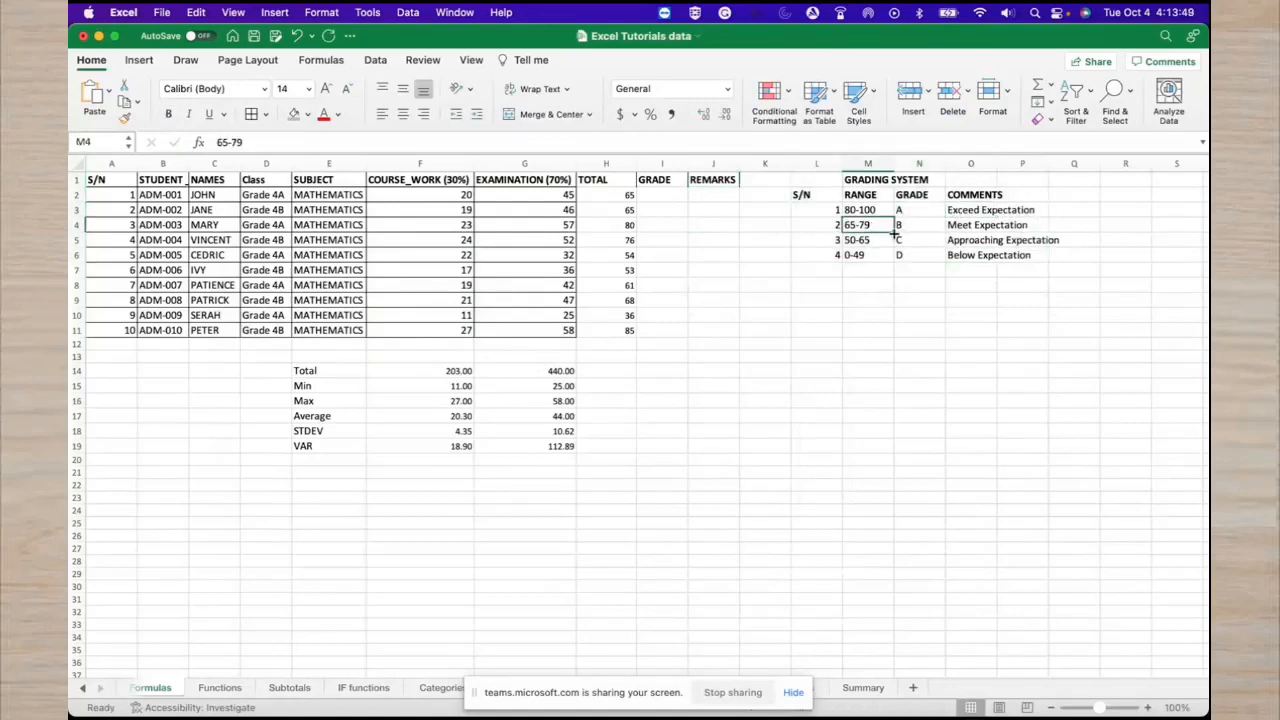
left_click(910, 228)
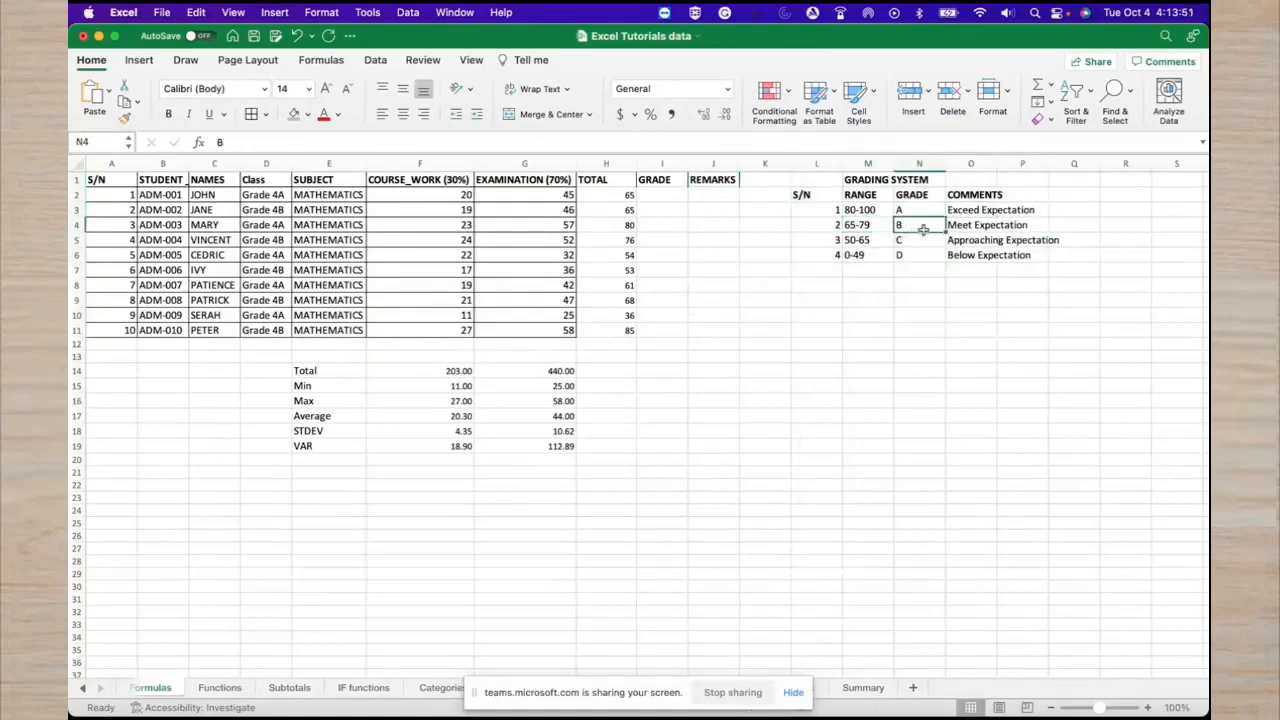
left_click(997, 231)
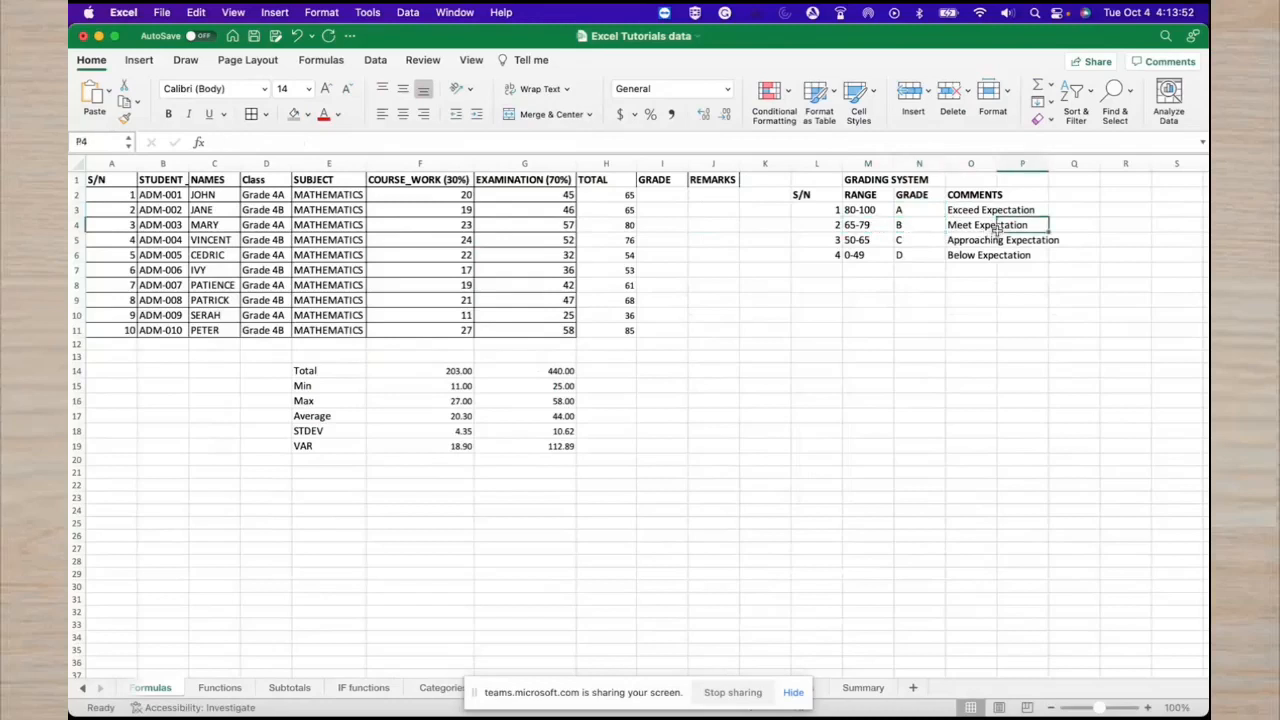
left_click(885, 244)
left_click(903, 245)
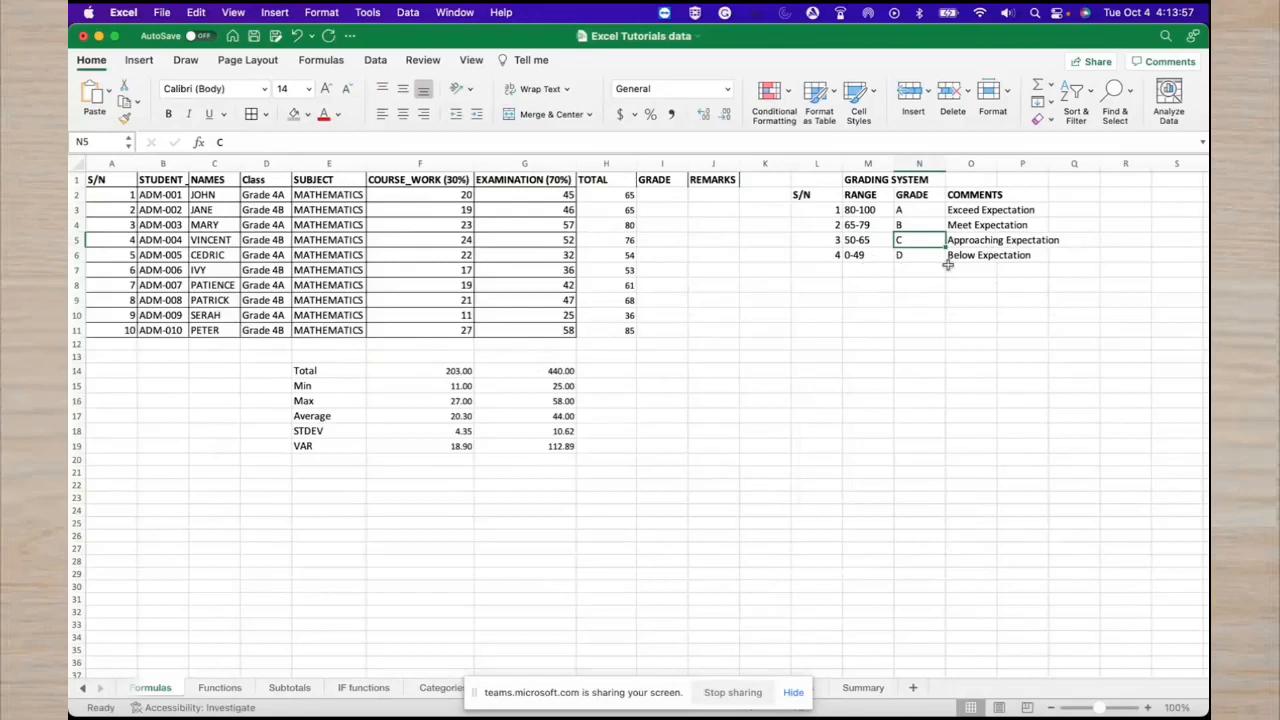
Look up the IF function in the Formula Builder for cell I2 and widen the pane to show its full description.
left_click(682, 200)
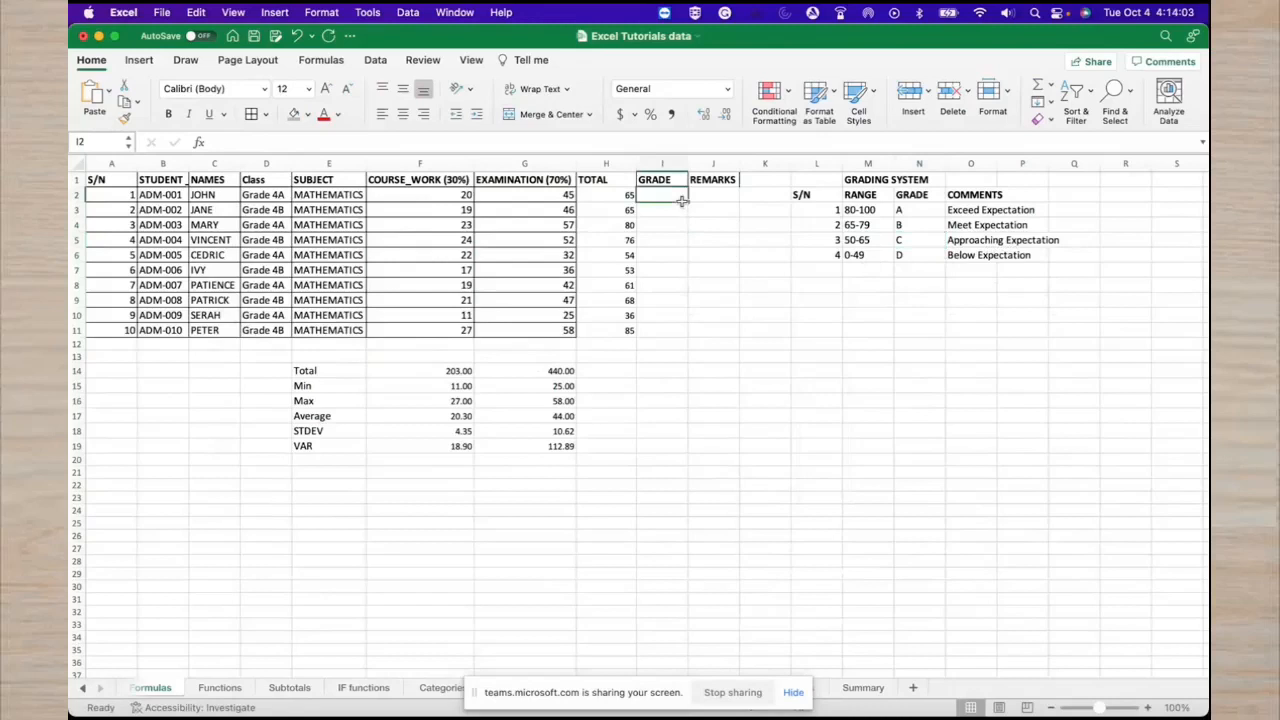
left_click(200, 143)
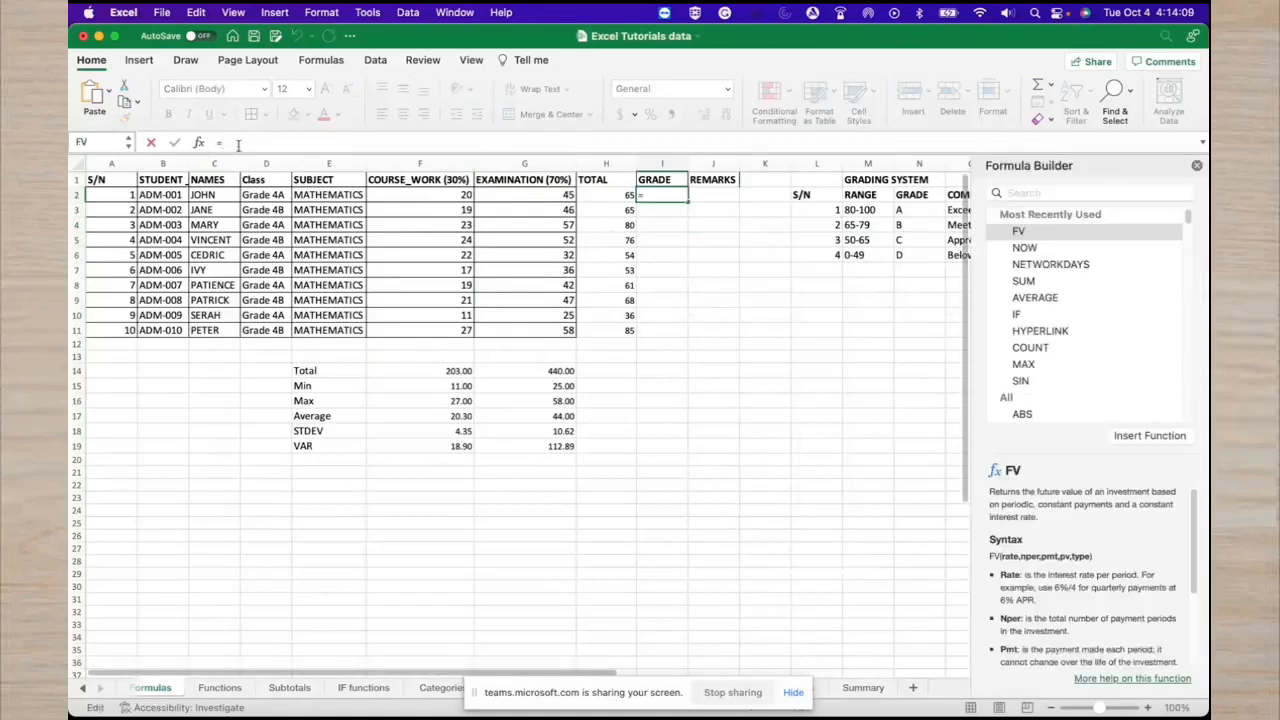
left_click(1046, 193)
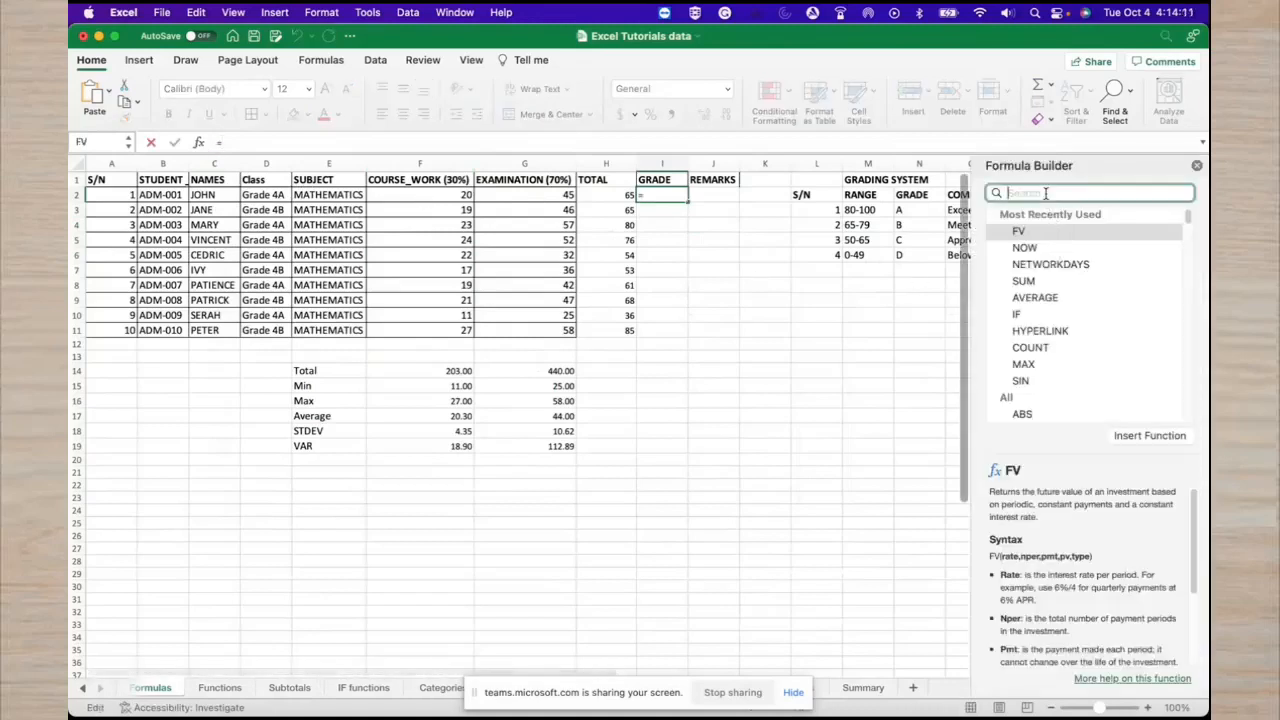
type("i")
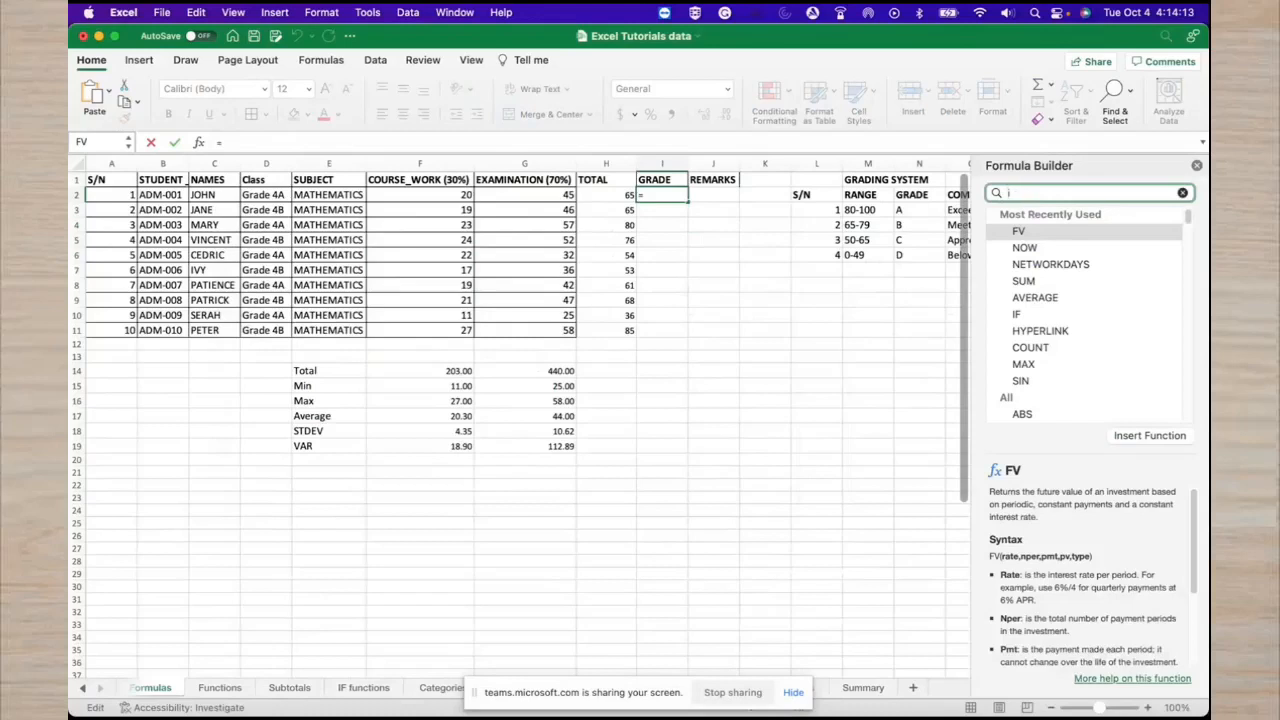
type("f")
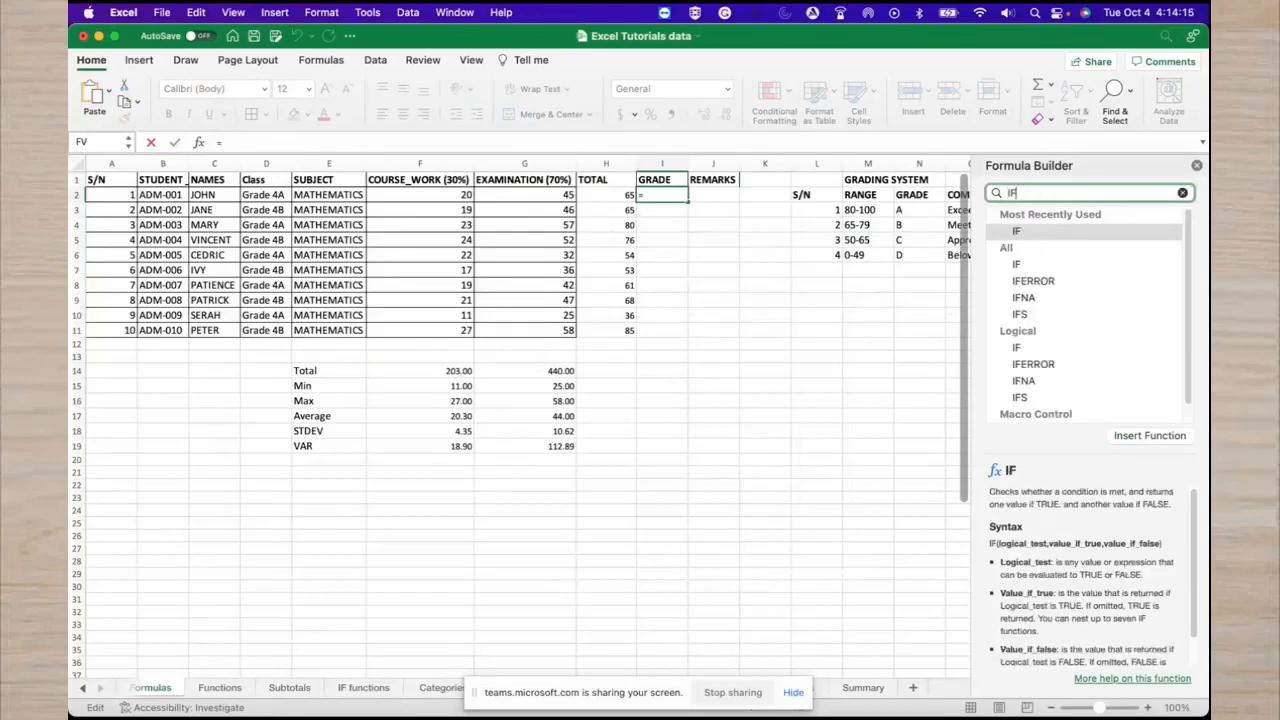
left_click(1046, 234)
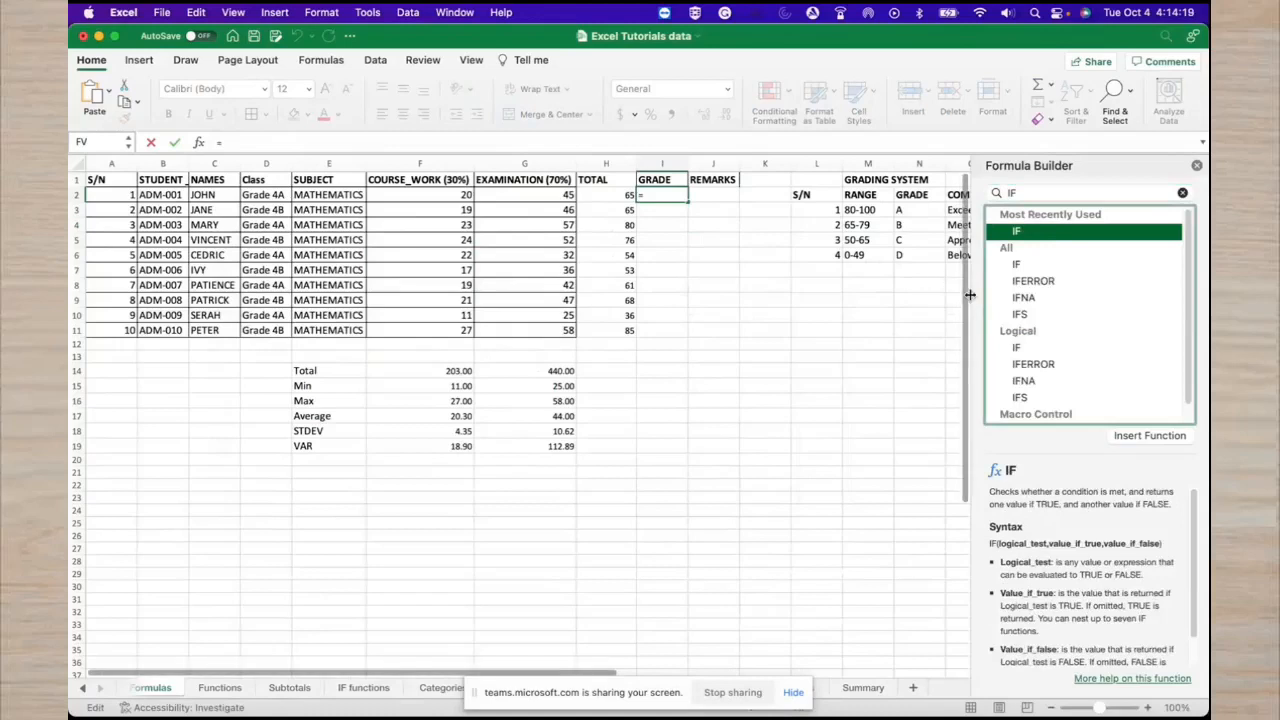
left_click_drag(971, 300, 727, 309)
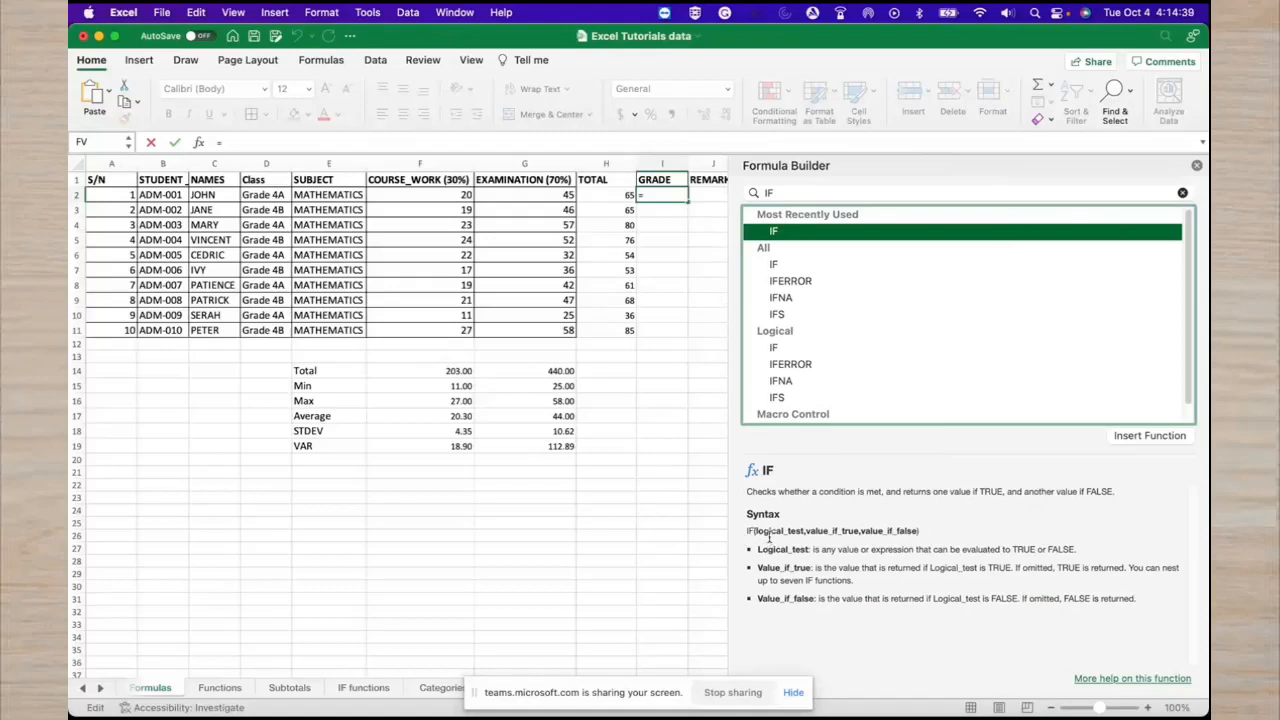
Read the IF function's syntax and the descriptions of its three arguments, and close the Formula Builder.
left_click_drag(757, 531, 804, 536)
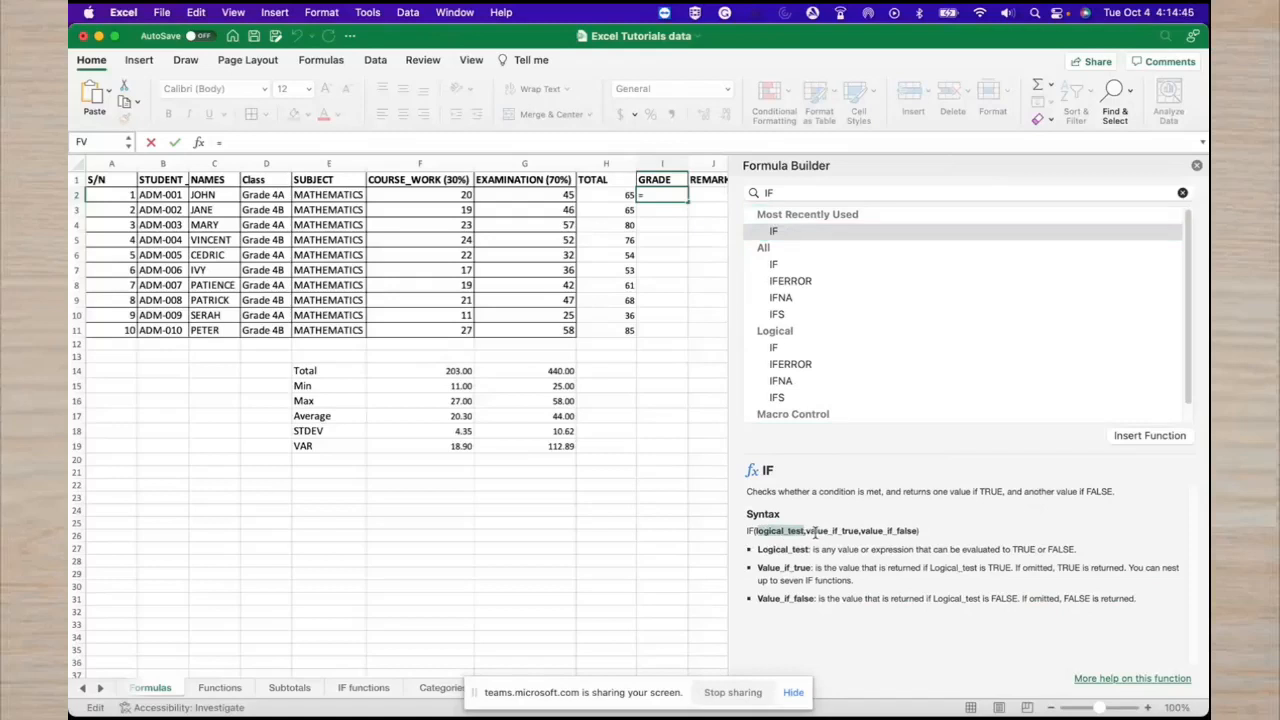
left_click_drag(808, 532, 917, 533)
left_click(865, 533)
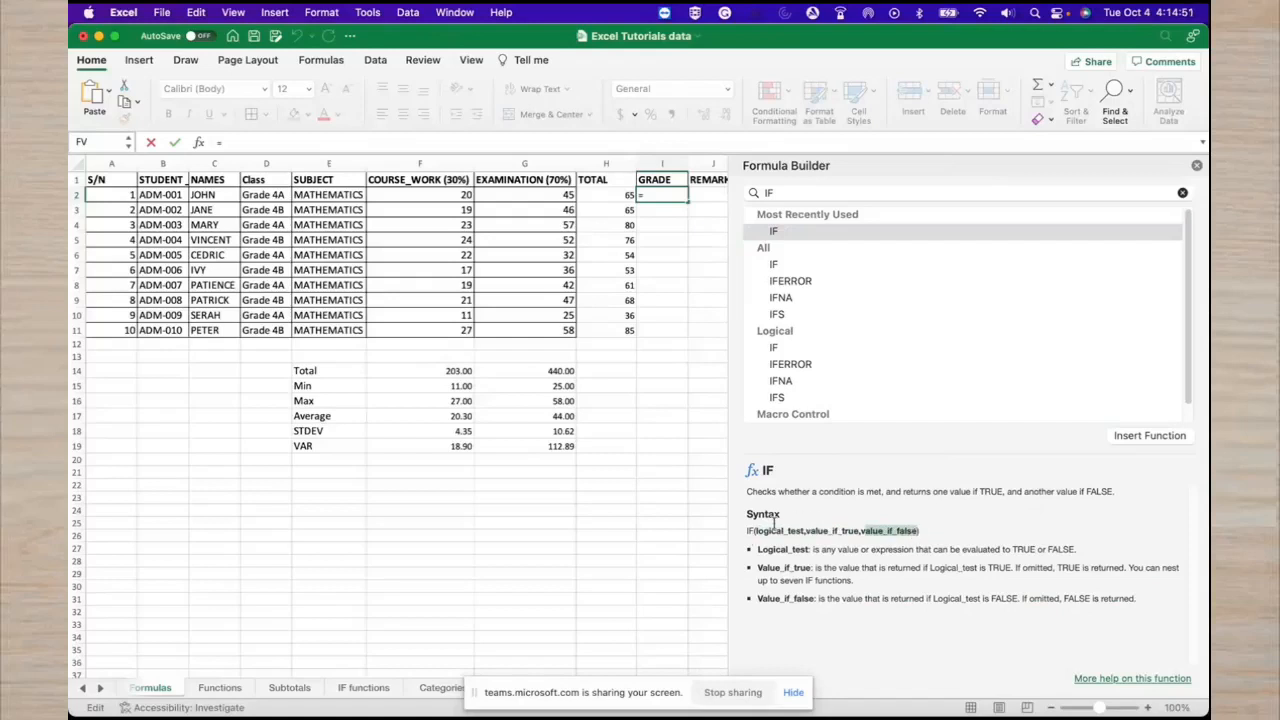
left_click_drag(759, 548, 914, 617)
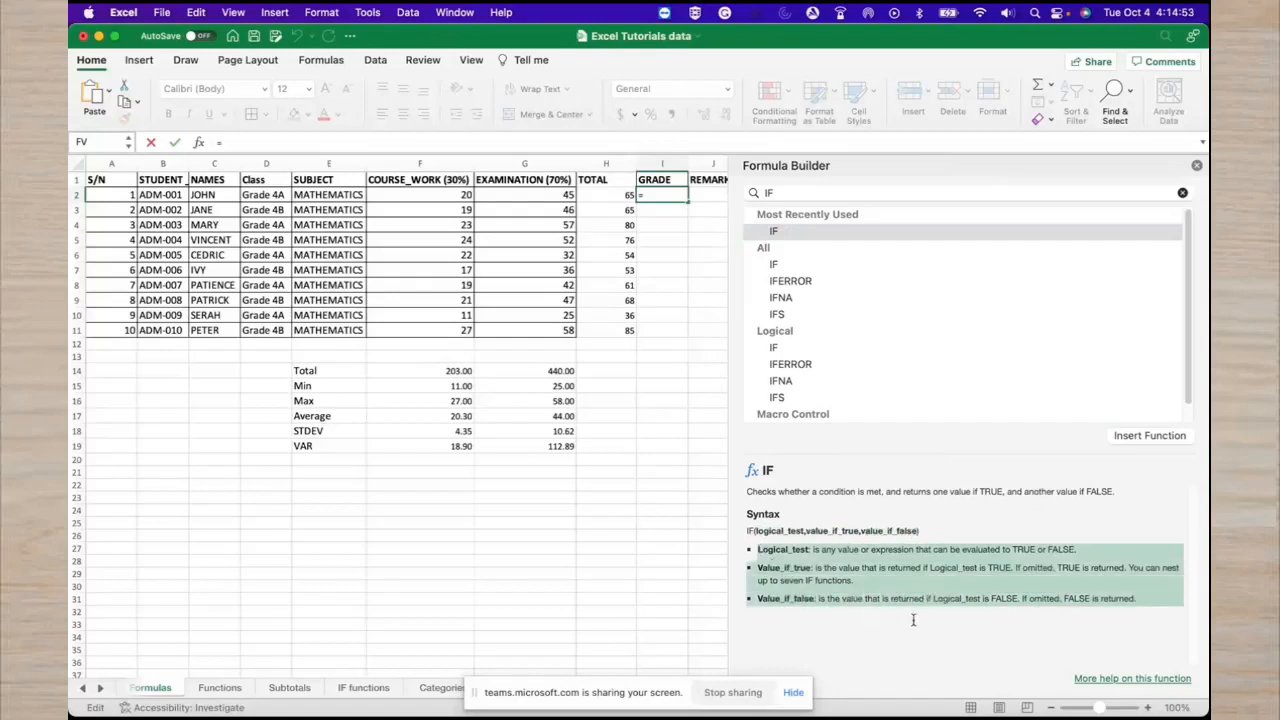
left_click(855, 636)
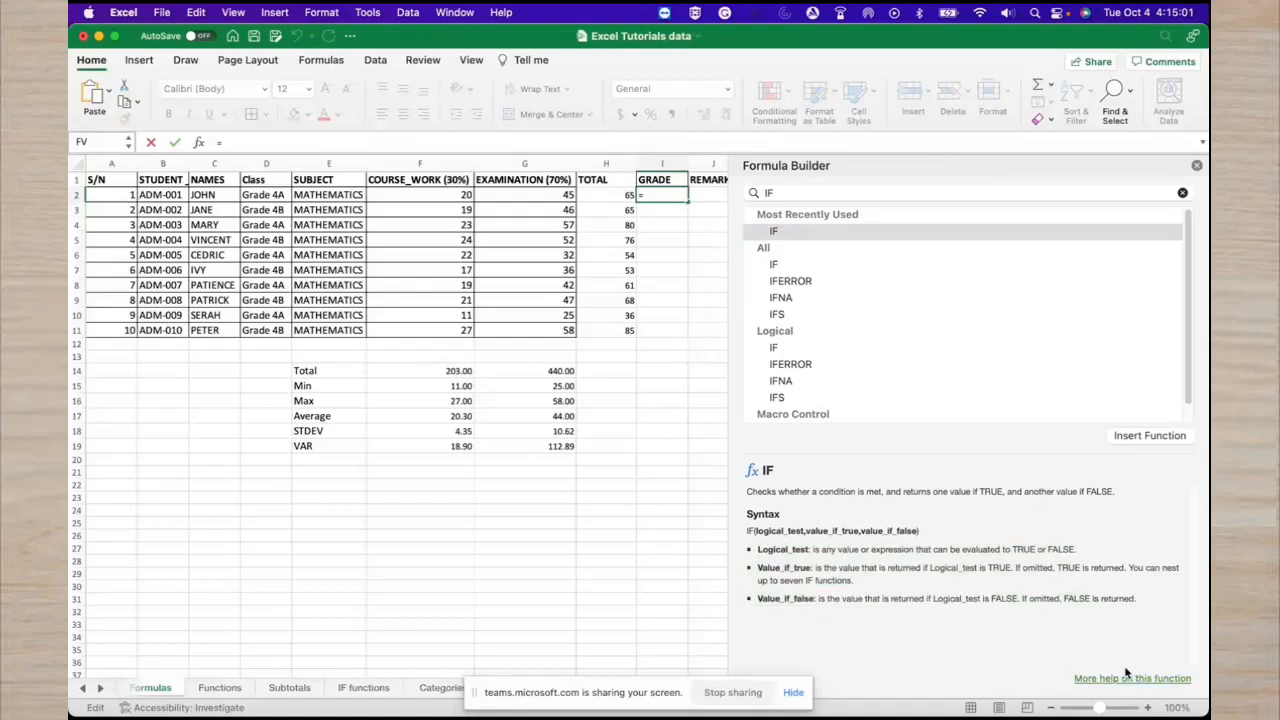
left_click(1196, 167)
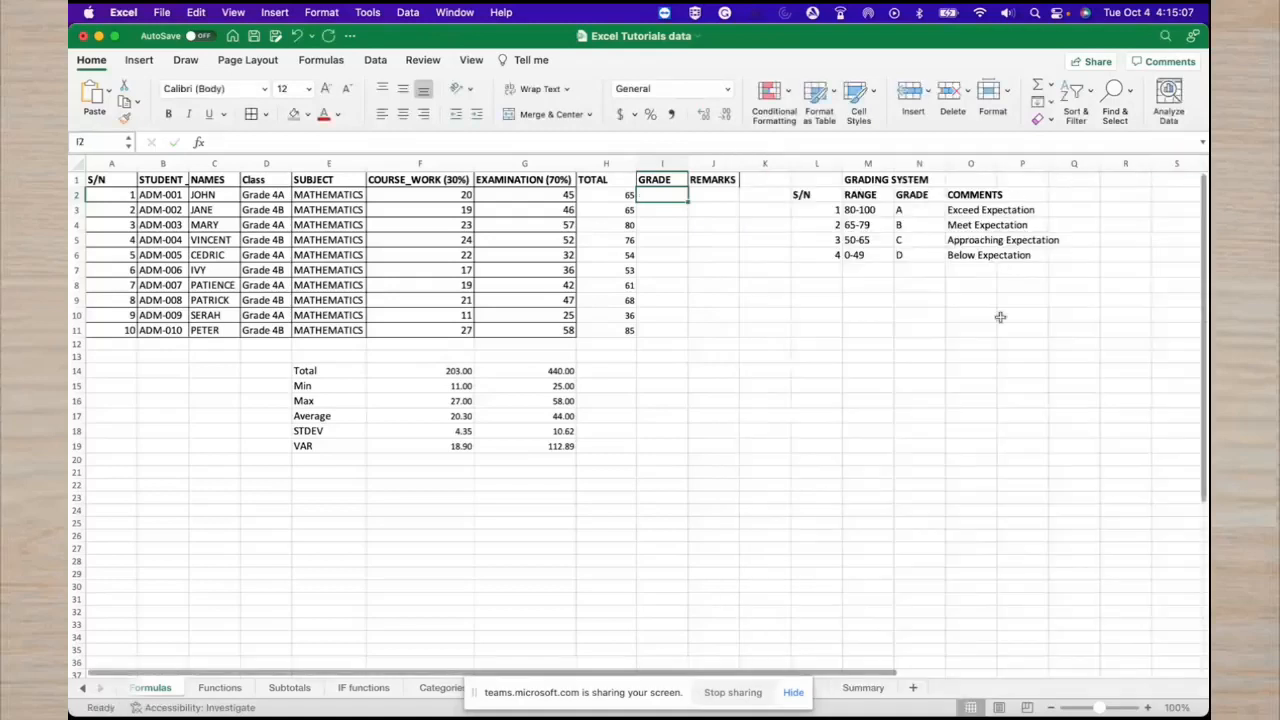
Review the four score ranges in the RANGE column of the grading table, ending on the 80-100 range.
left_click(925, 344)
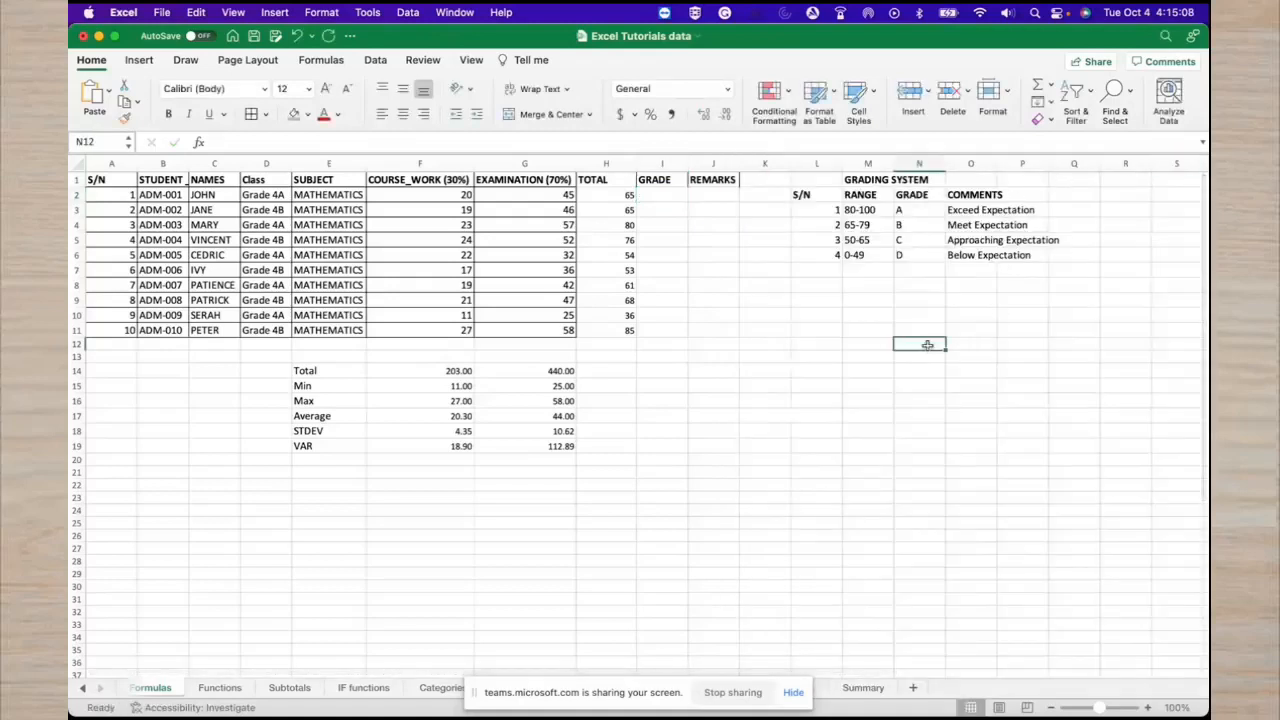
left_click(868, 212)
left_click(876, 225)
left_click(878, 240)
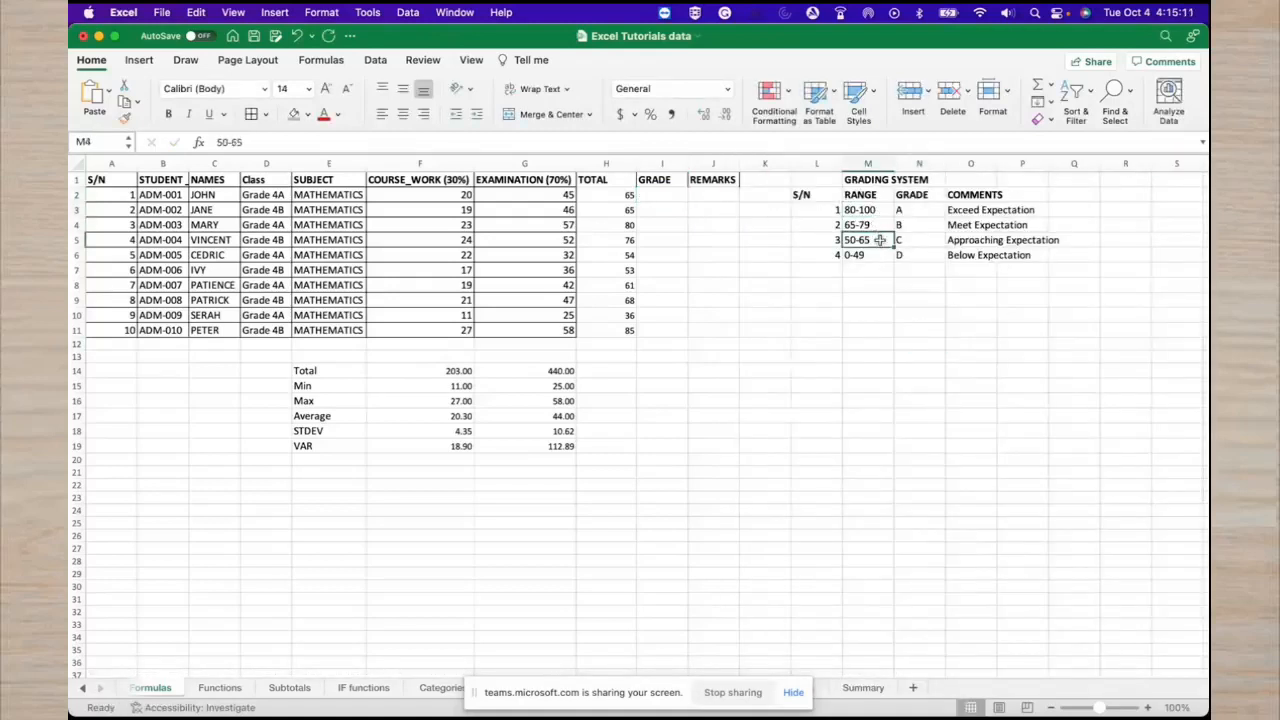
left_click(880, 254)
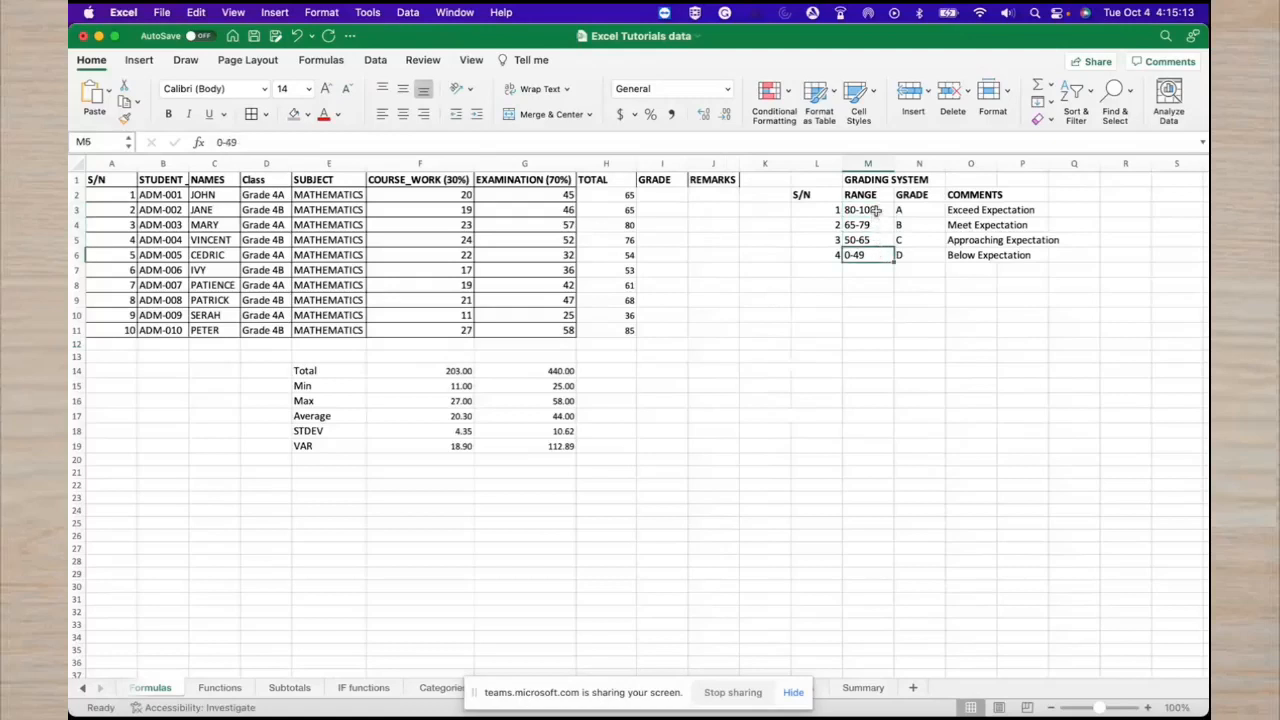
left_click(876, 210)
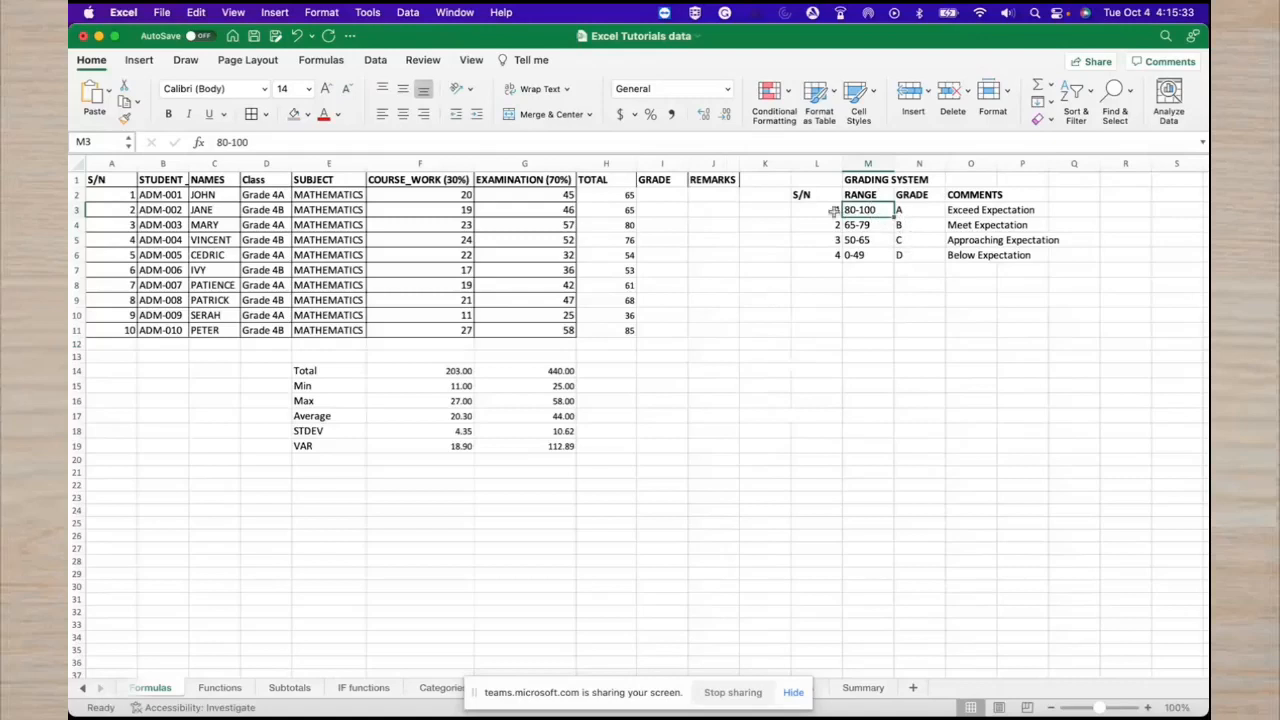
Start an IF formula in I2 that returns grade A when the total in H2 is at least 80: =IF(H2>=80,"A",.
left_click(660, 194)
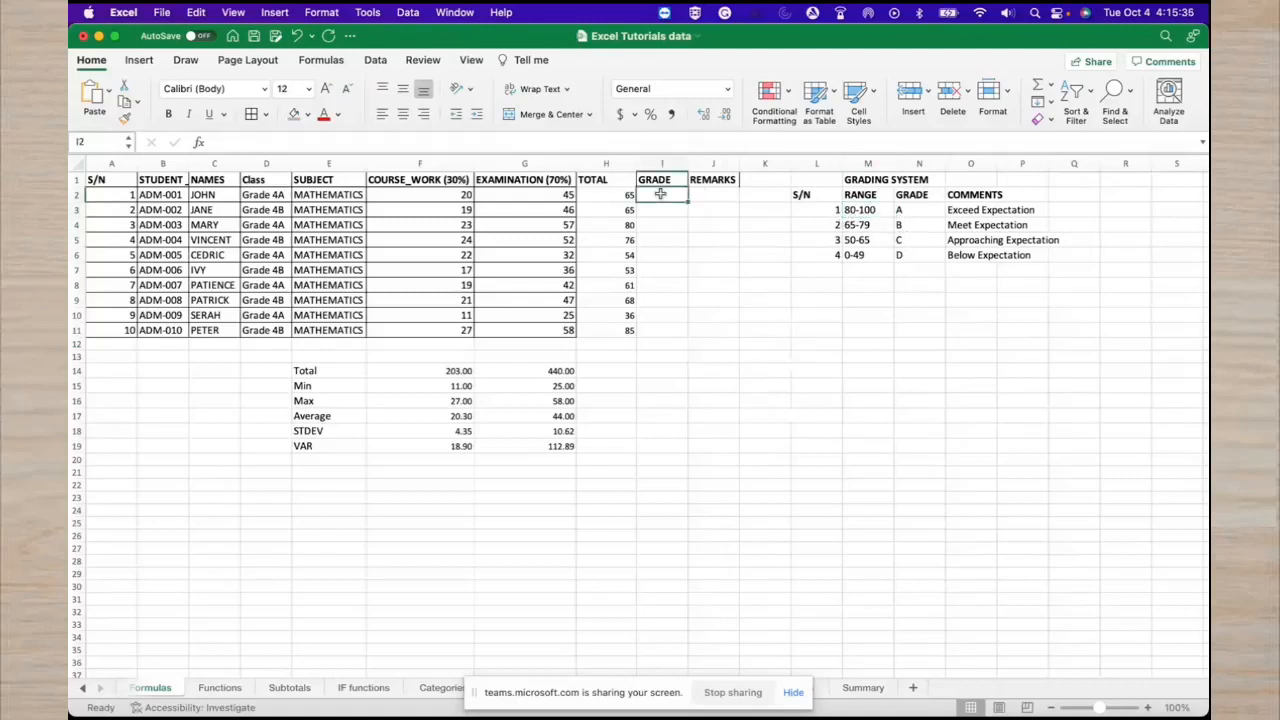
type("=")
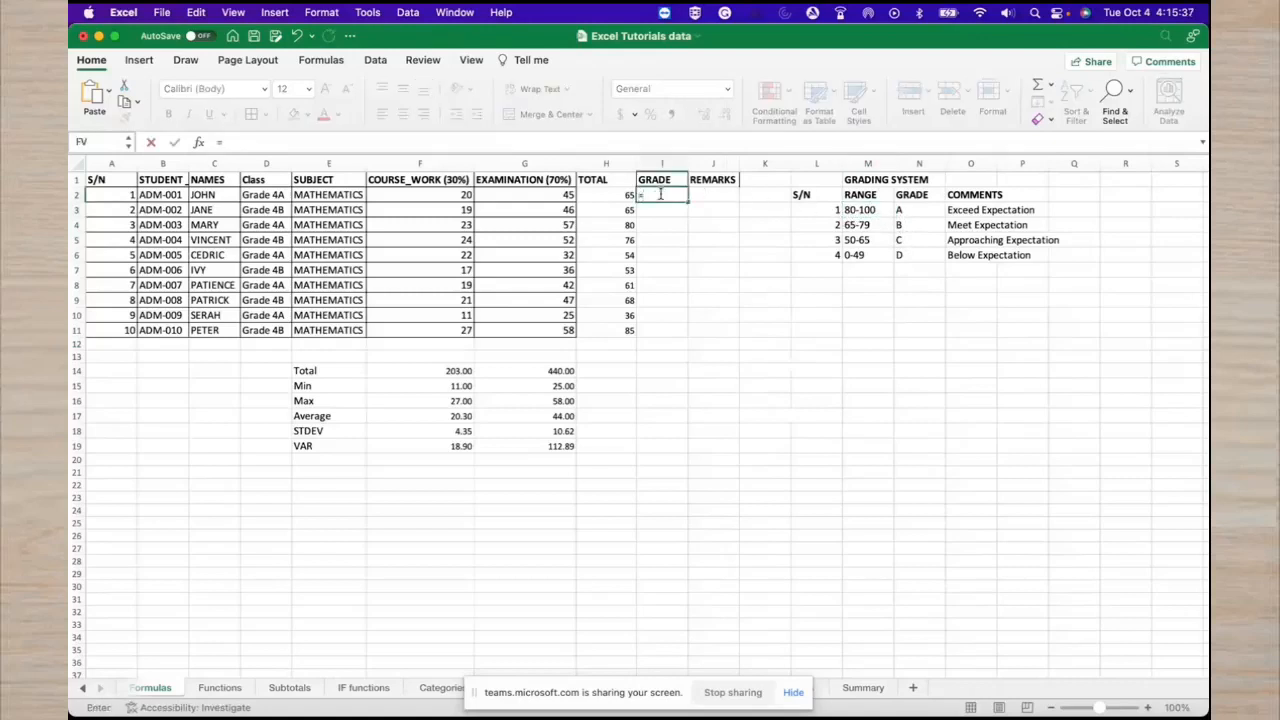
type("i")
key("BackSpace")
type("IF")
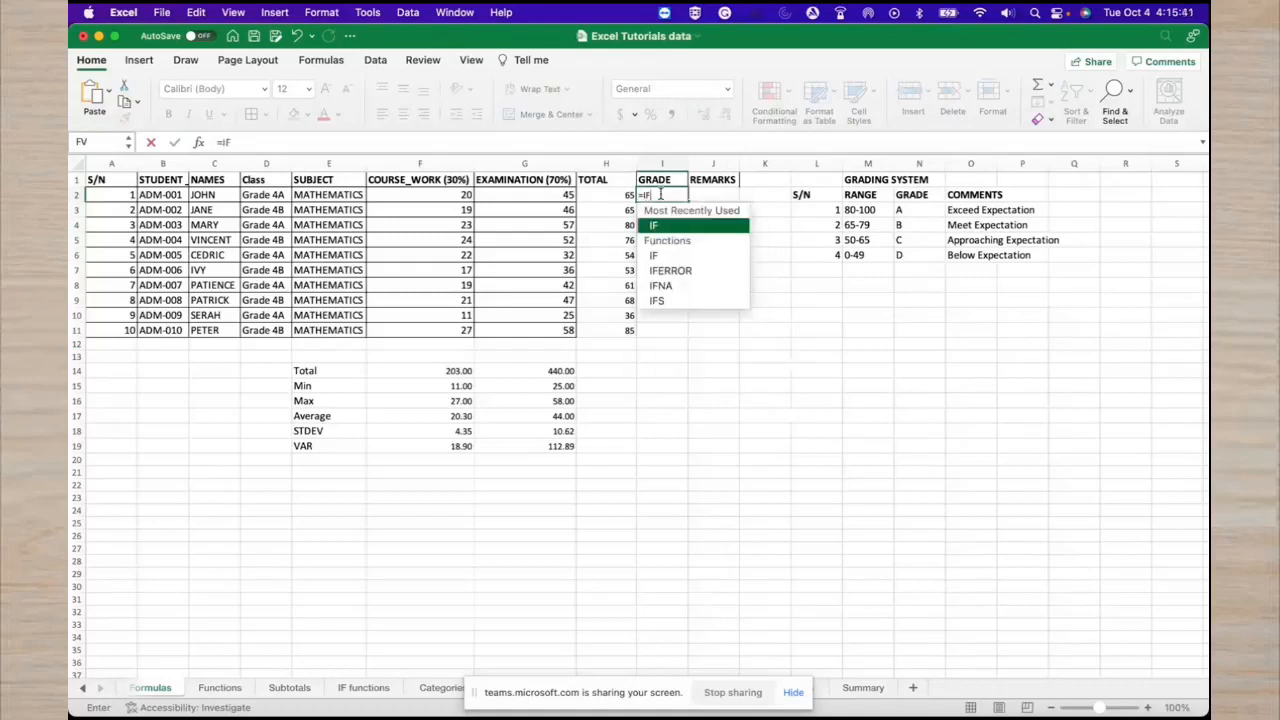
type("(")
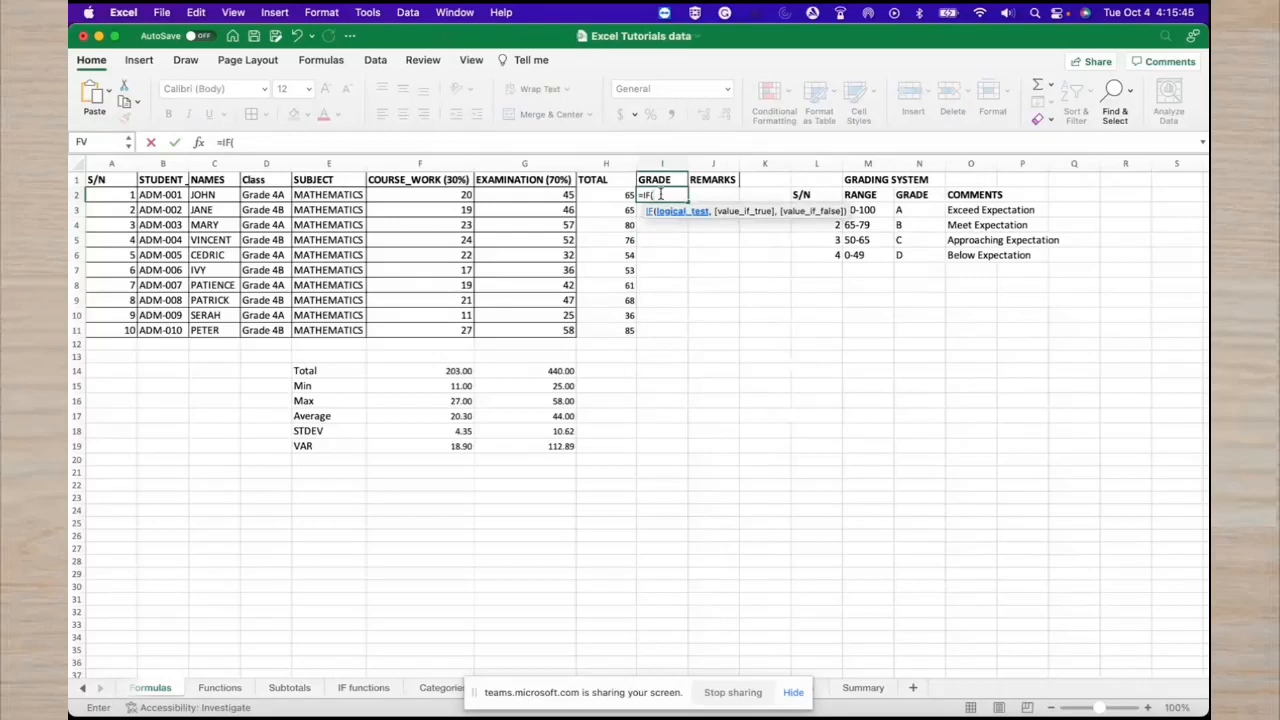
left_click(613, 195)
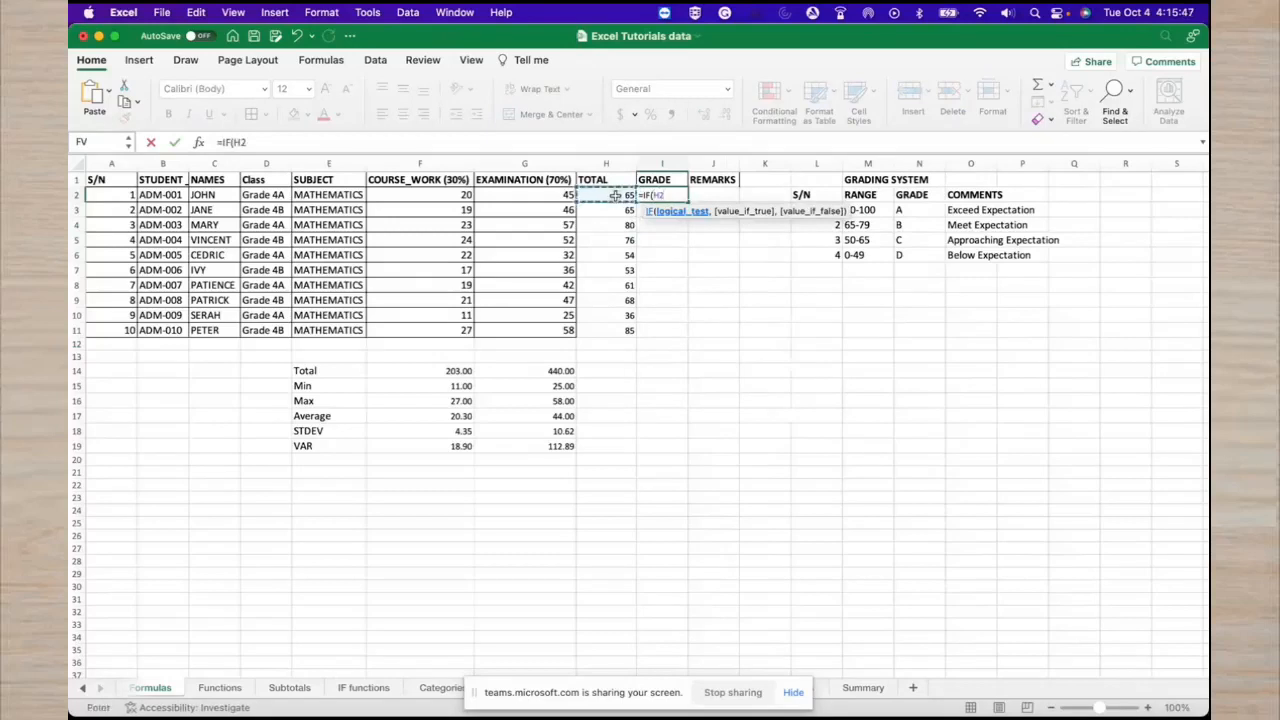
type(">=")
type("80,")
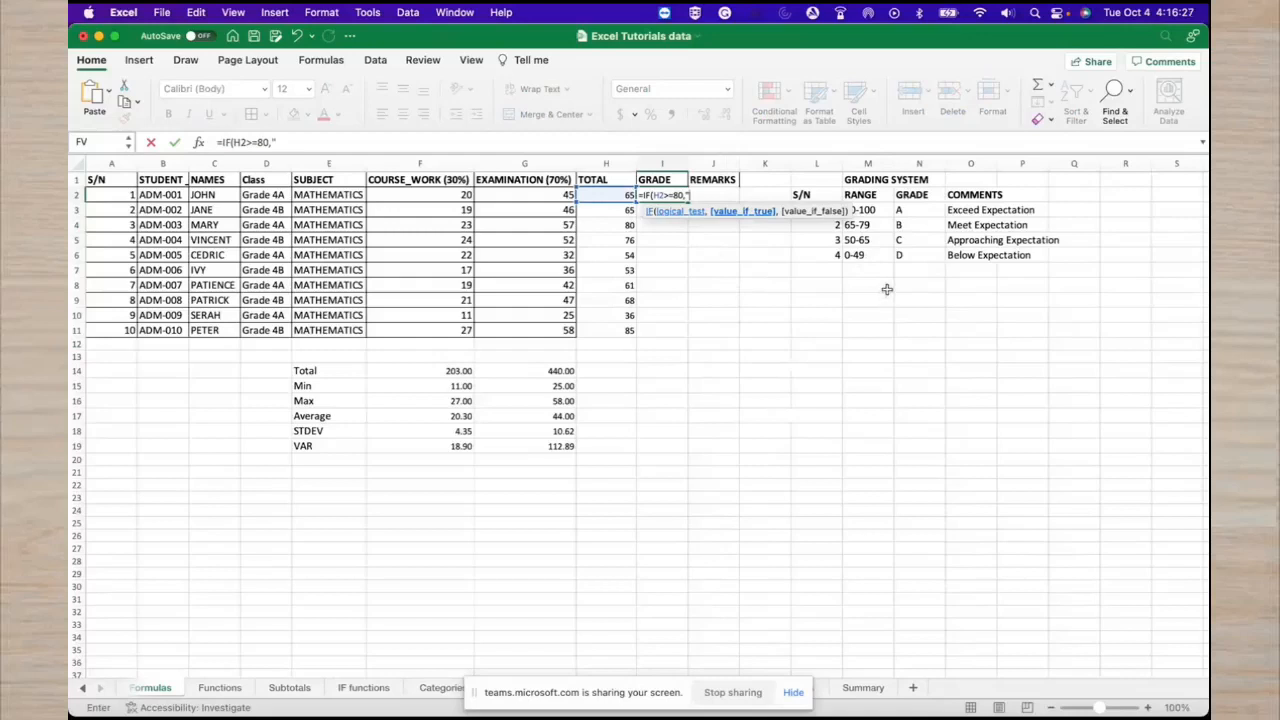
type("A\",")
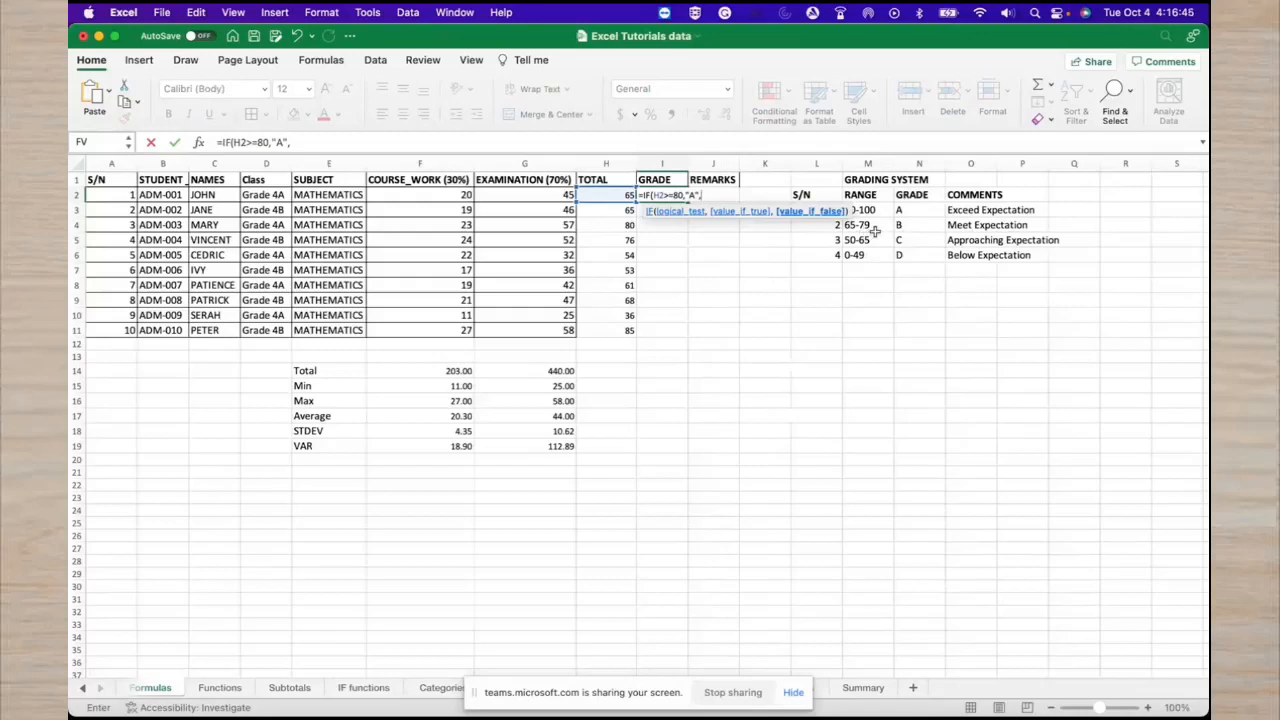
type("i")
key("BackSpace")
type("if")
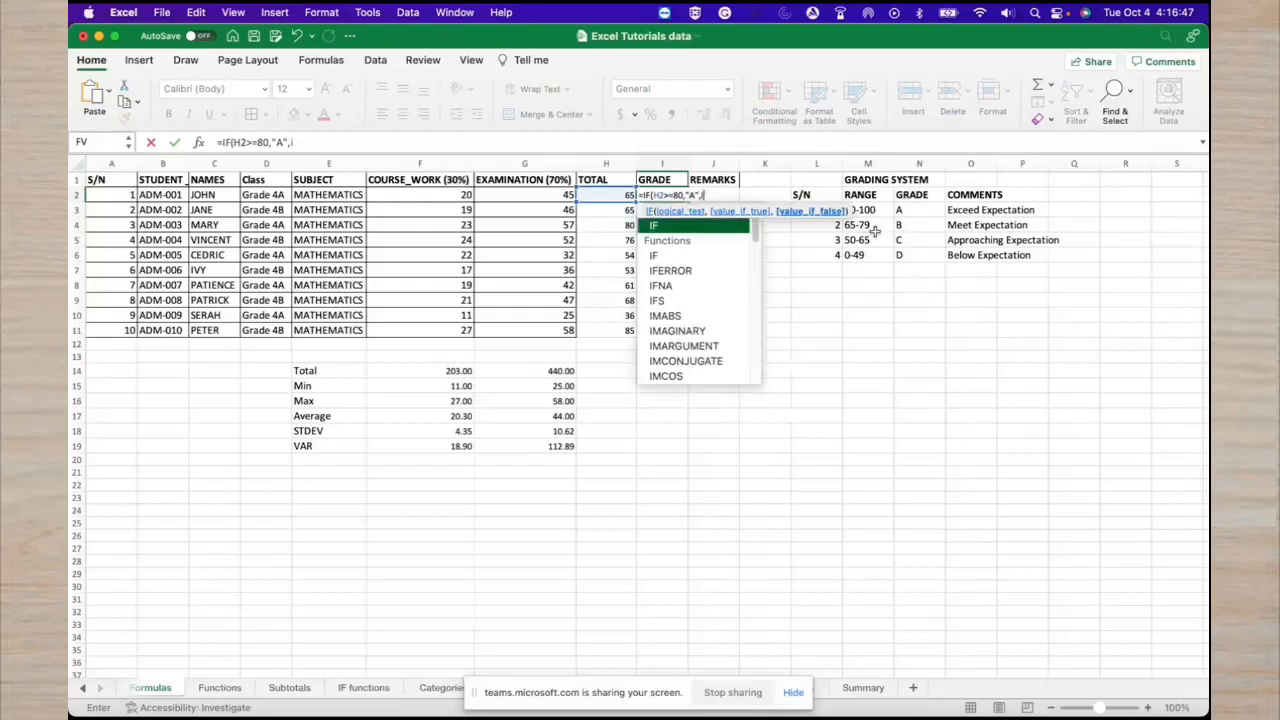
key("BackSpace")
key("BackSpace")
type("if")
key("BackSpace")
key("BackSpace")
type("if")
key("BackSpace")
key("BackSpace")
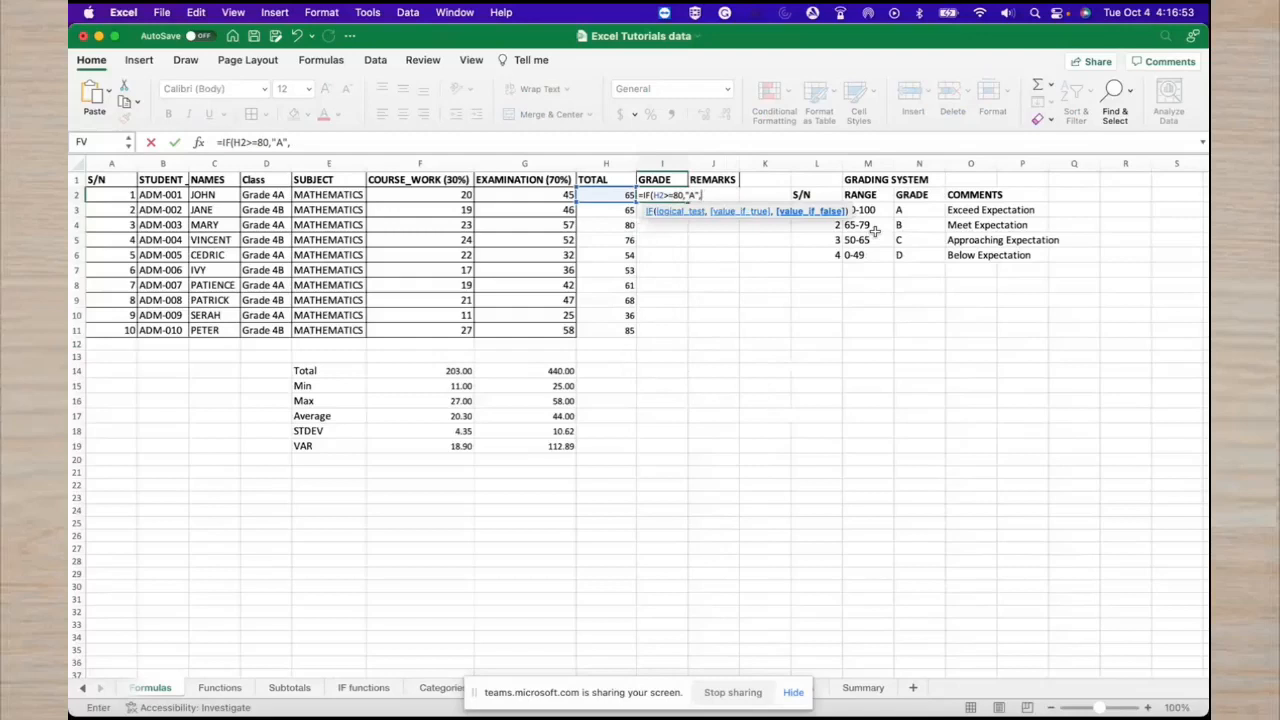
Nest a second IF in I2's formula that returns grade B for totals of at least 65: IF(H2>=65,"B",.
type("IF")
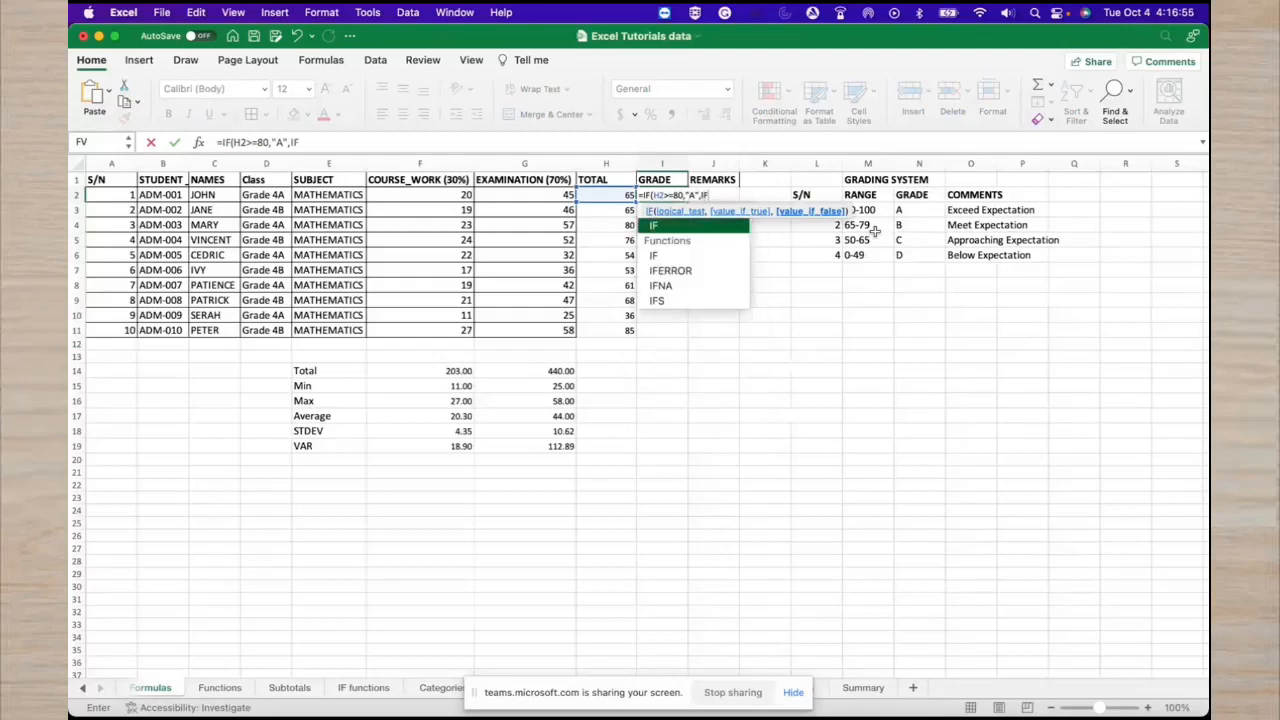
type("(")
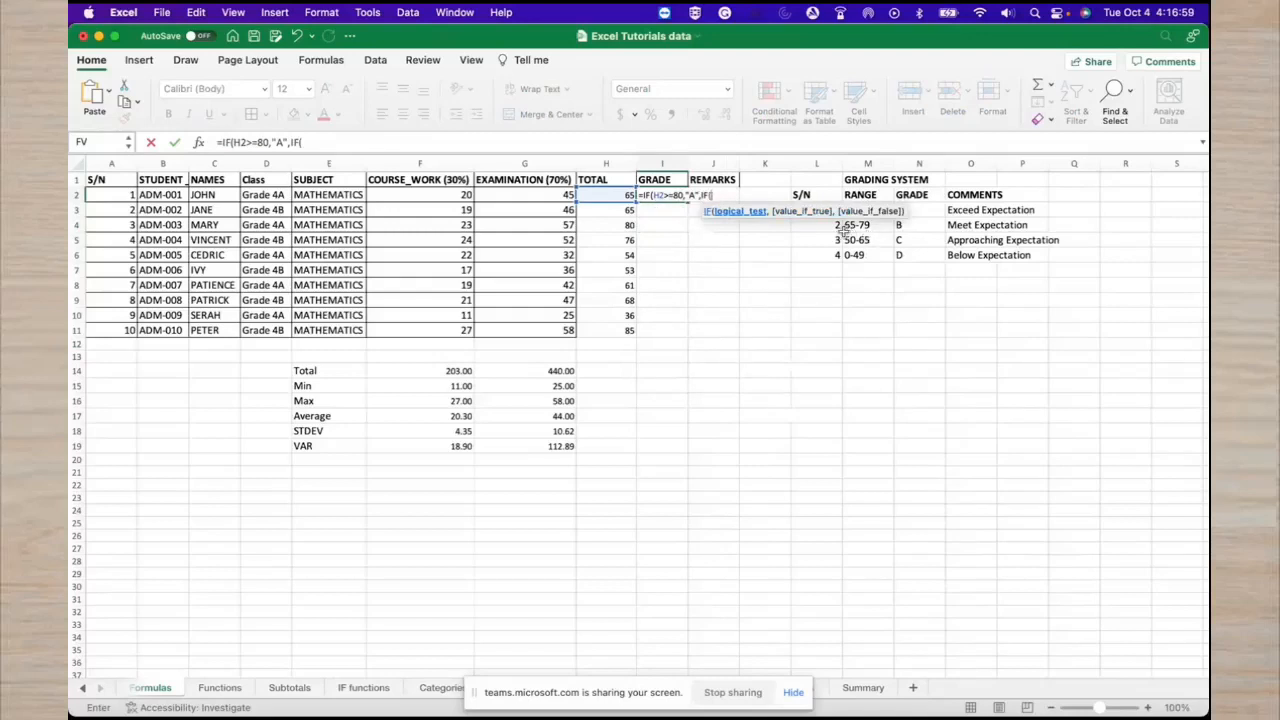
type("H")
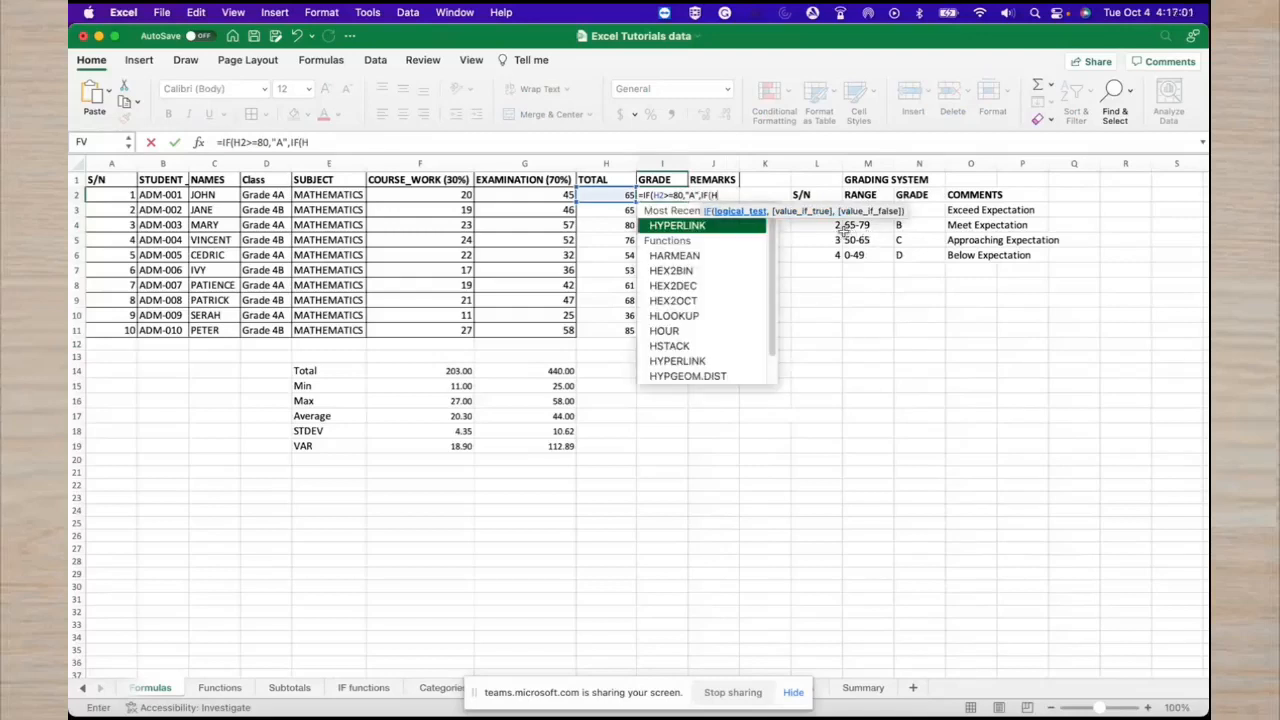
type("2>=")
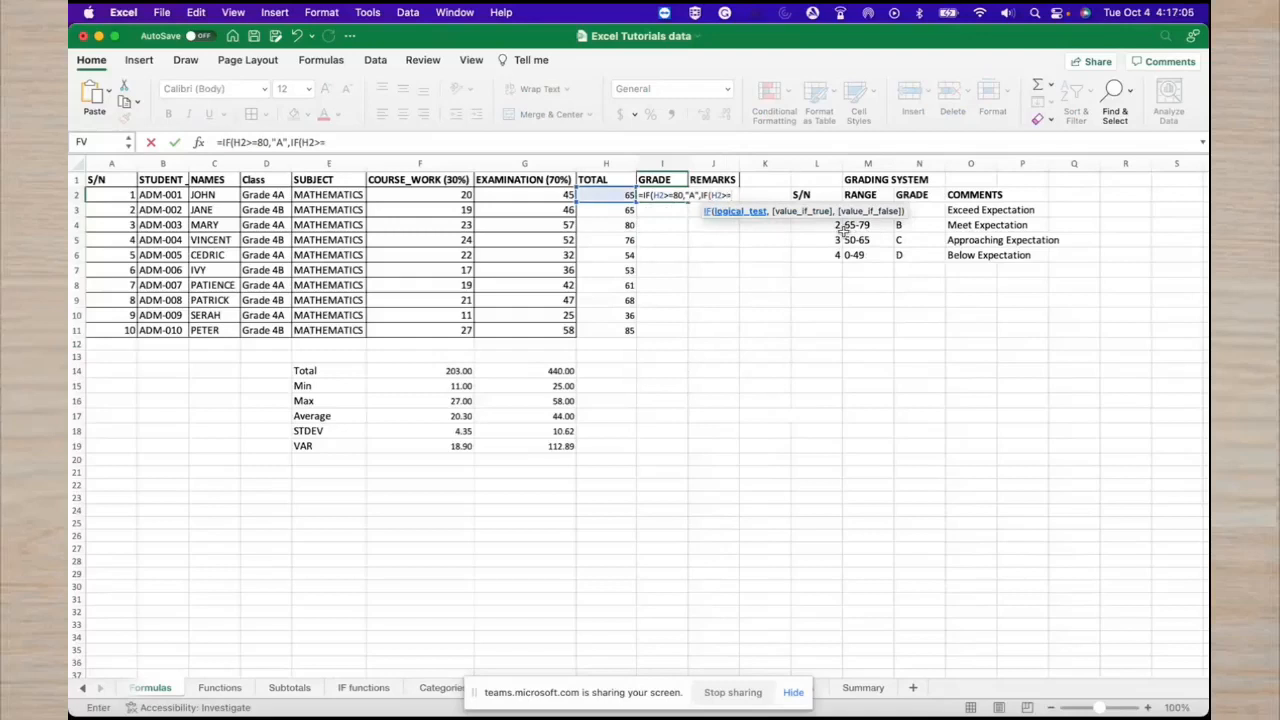
type("65,\"")
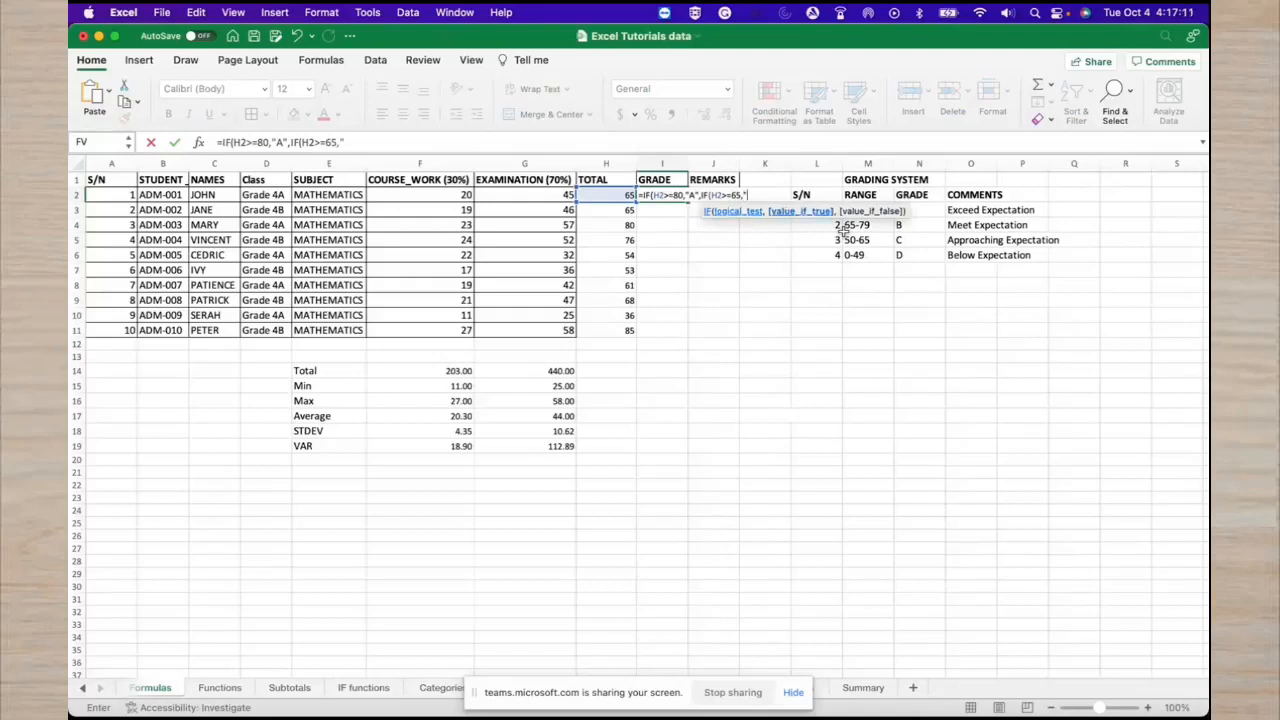
type("B\",")
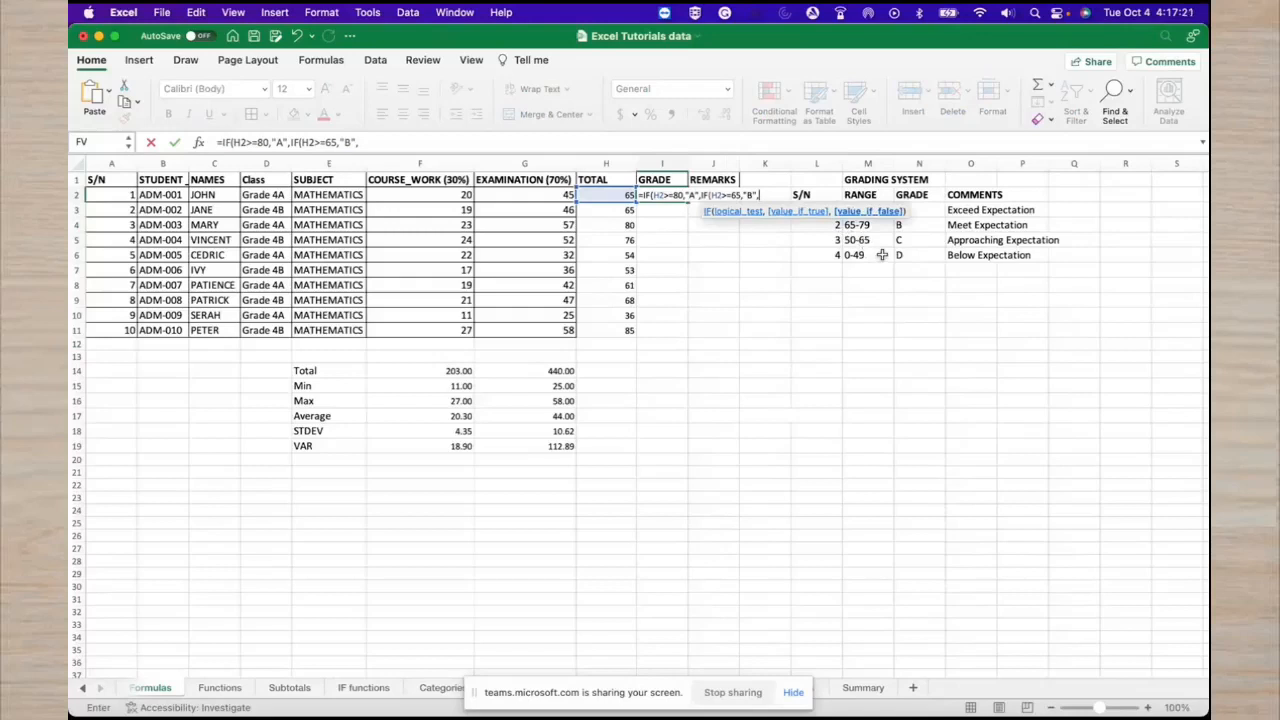
Nest a third IF in I2's formula that returns grade C for totals of at least 50: IF(H2>=50,"C",.
type("IF")
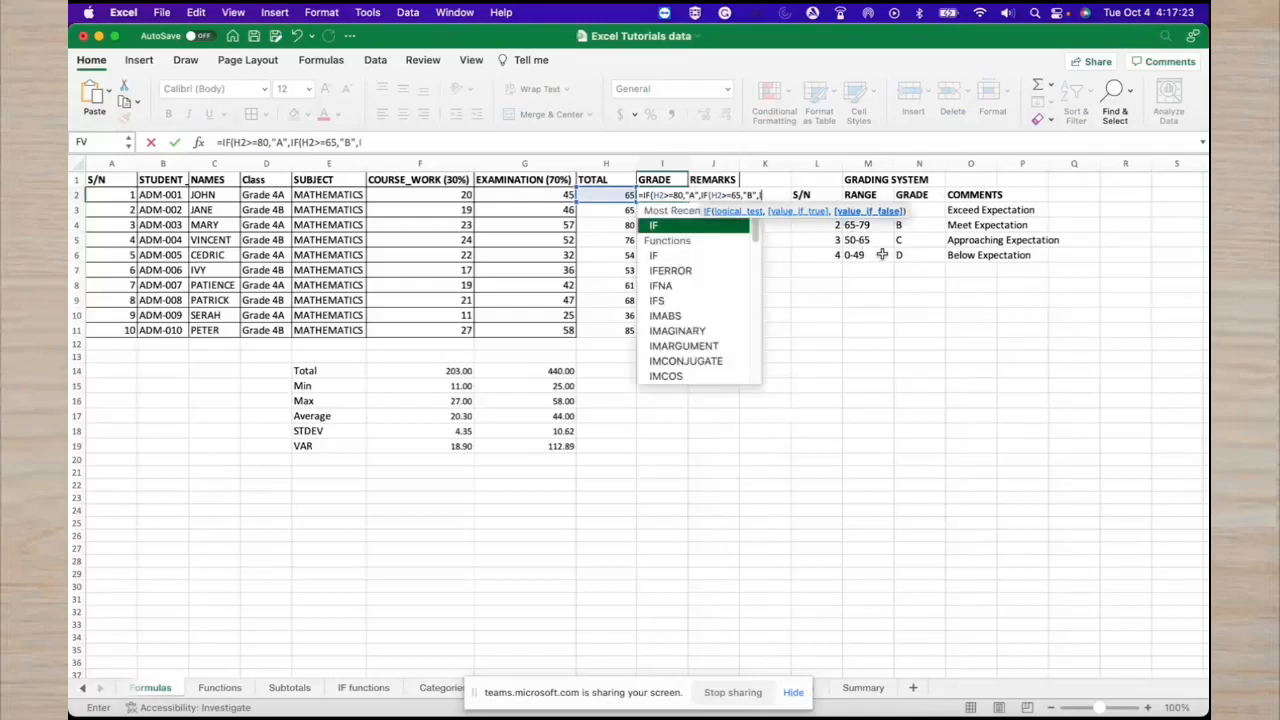
type("(")
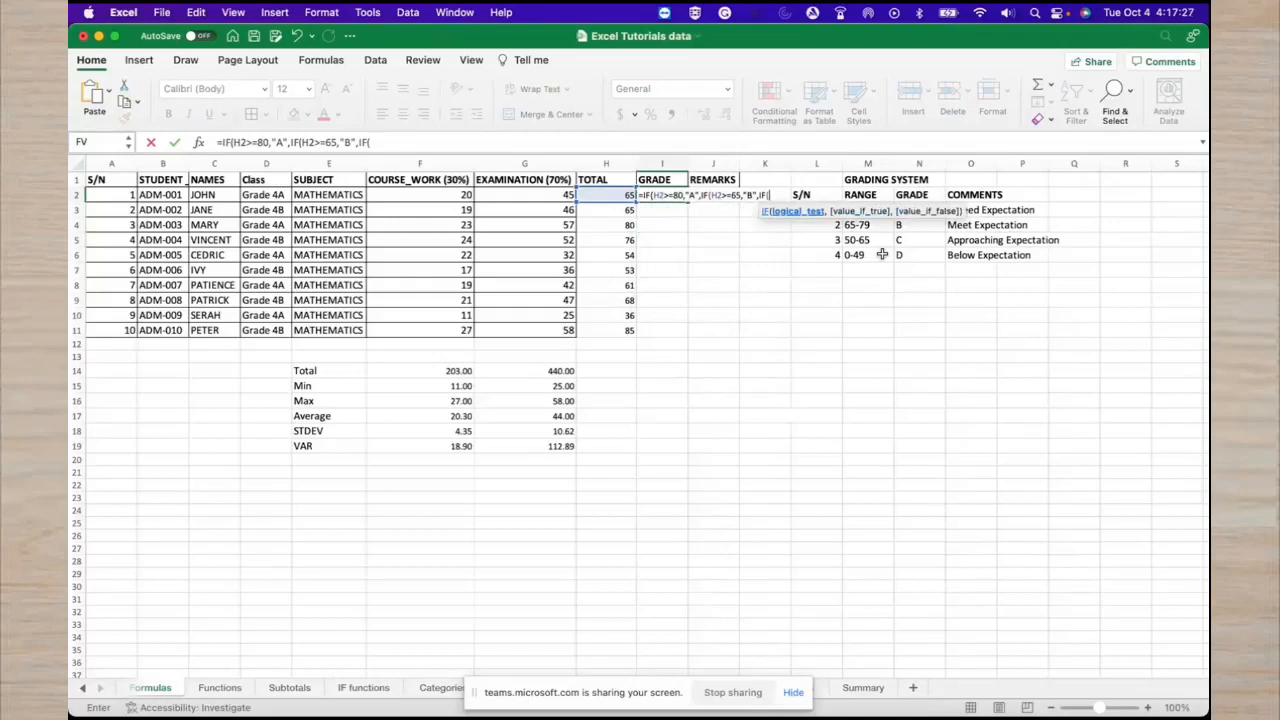
type("H2")
type(">=")
type("=")
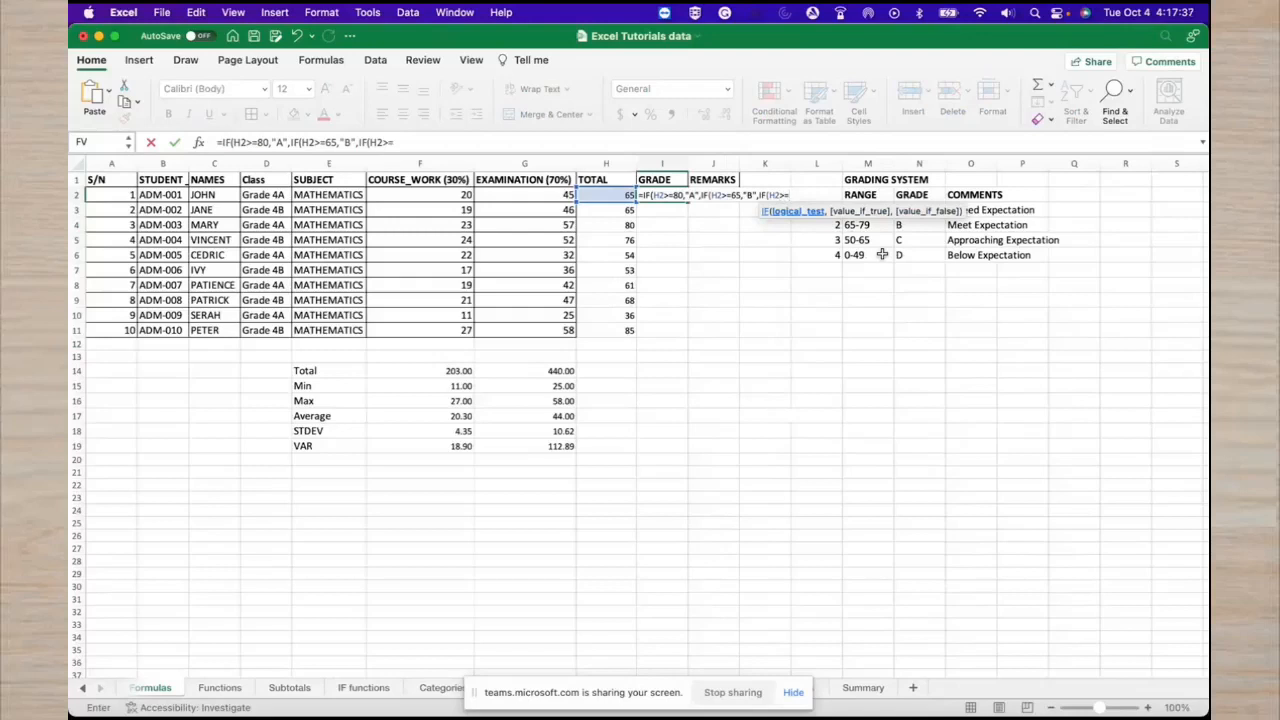
type("50,")
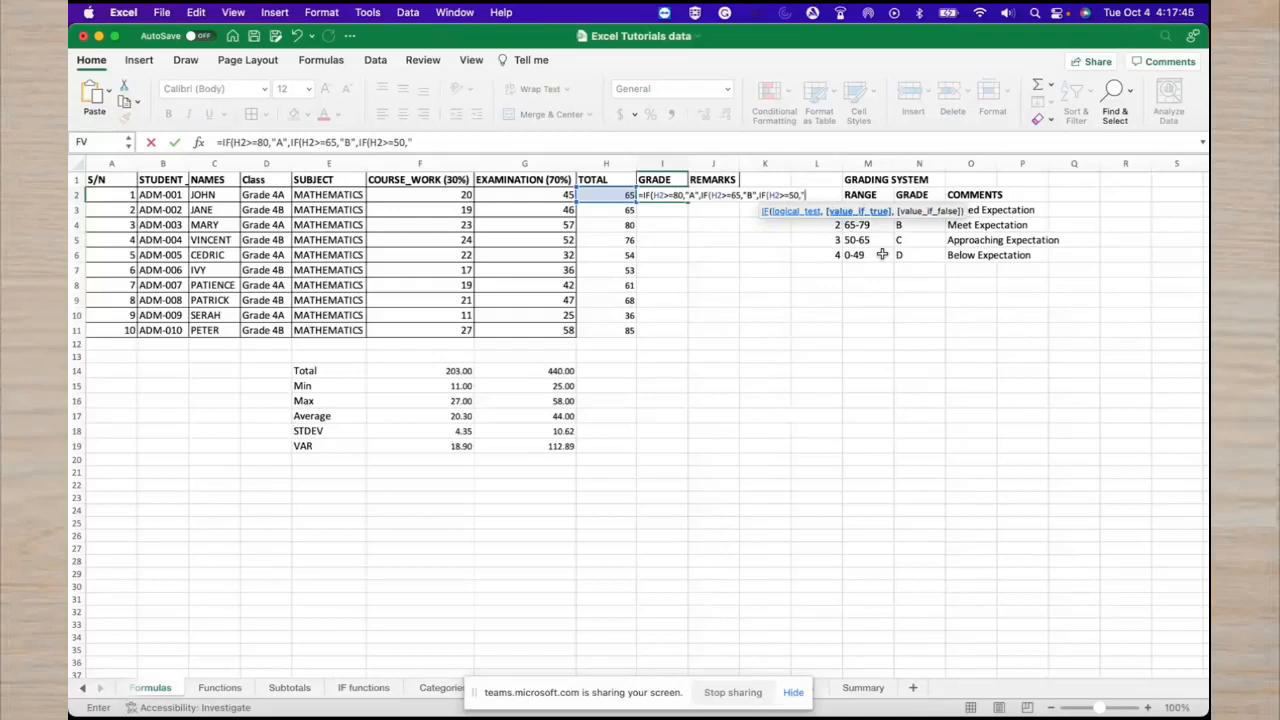
type("\"C\",")
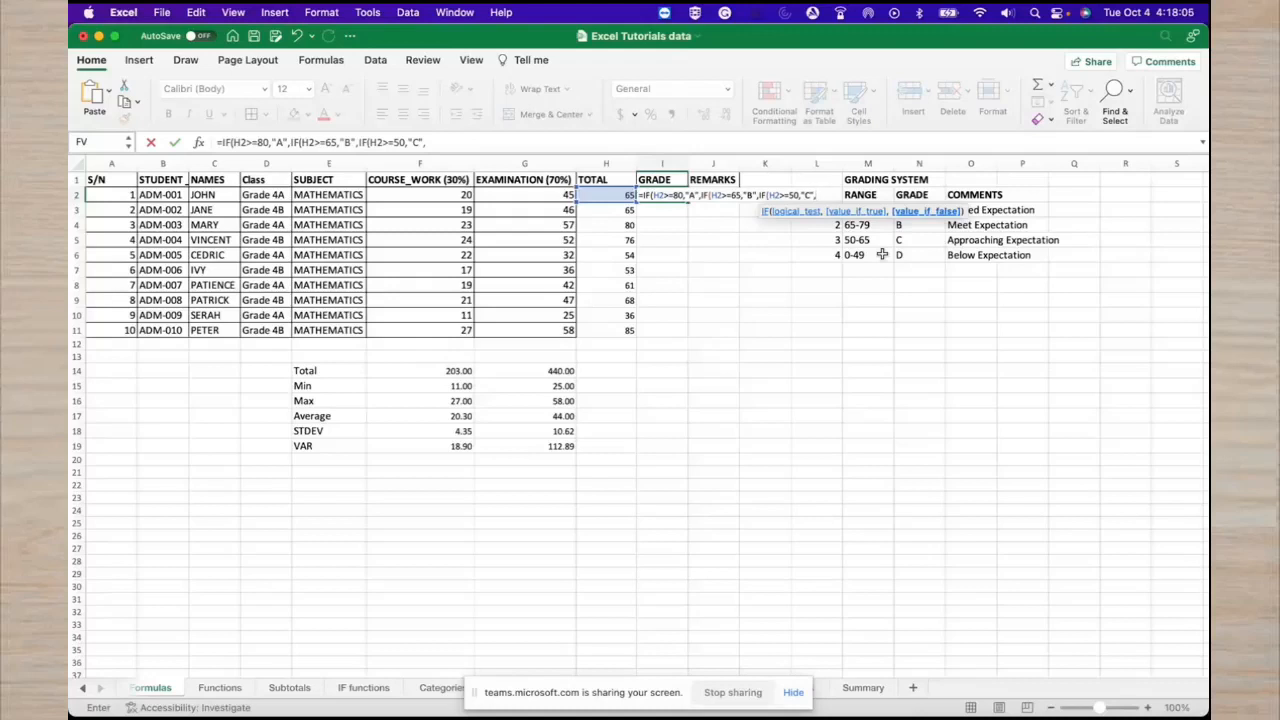
Finish I2's nested formula with "D" as the fallback grade, close all three IFs and enter it.
type("D")
type(")")
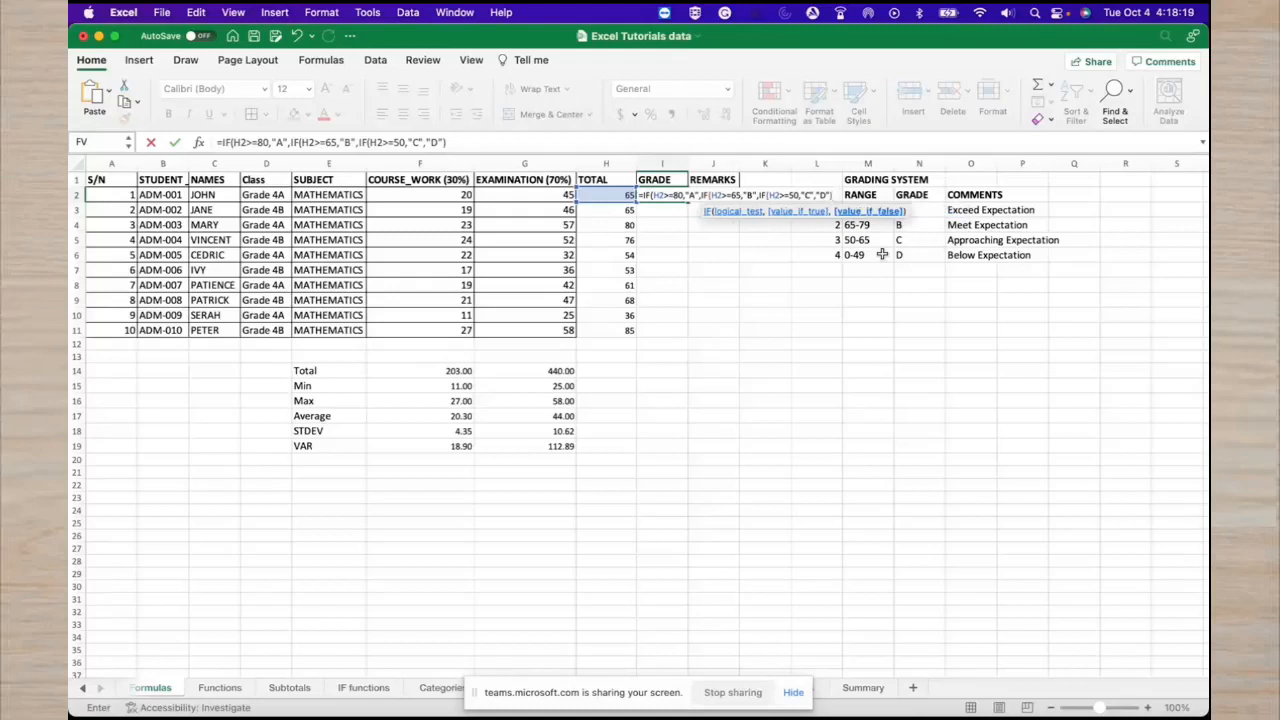
type("))")
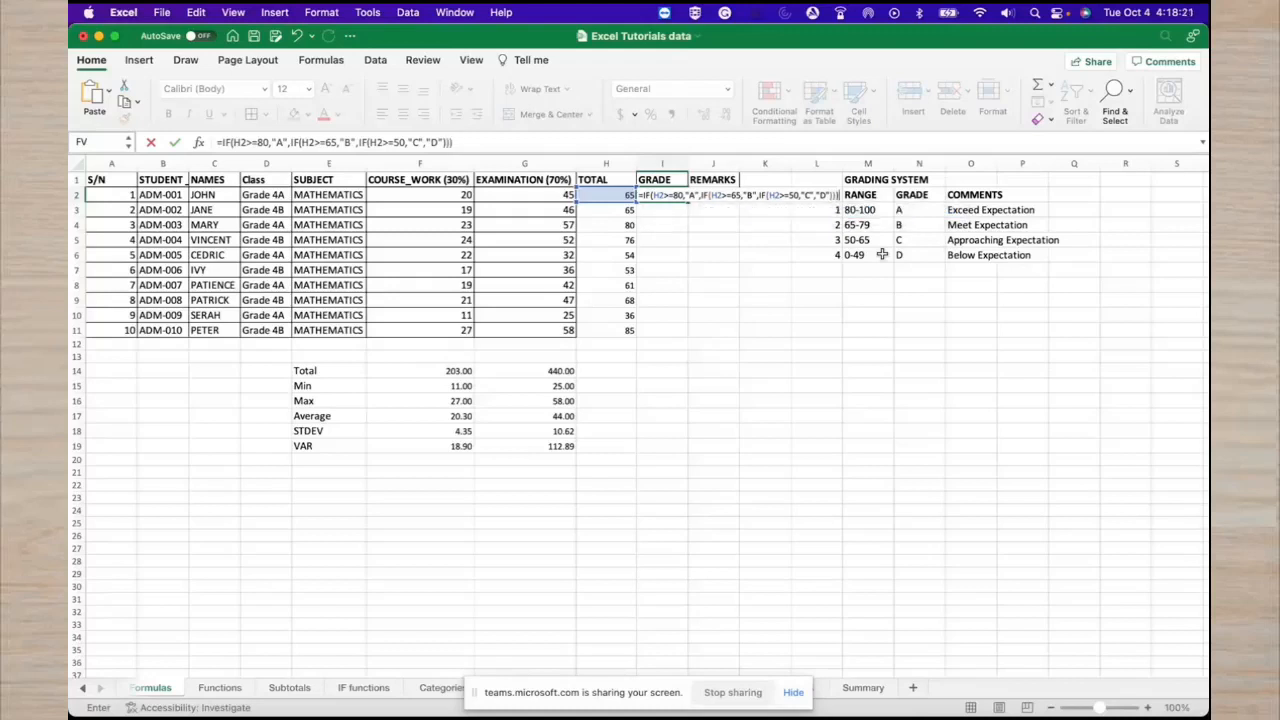
key("Return")
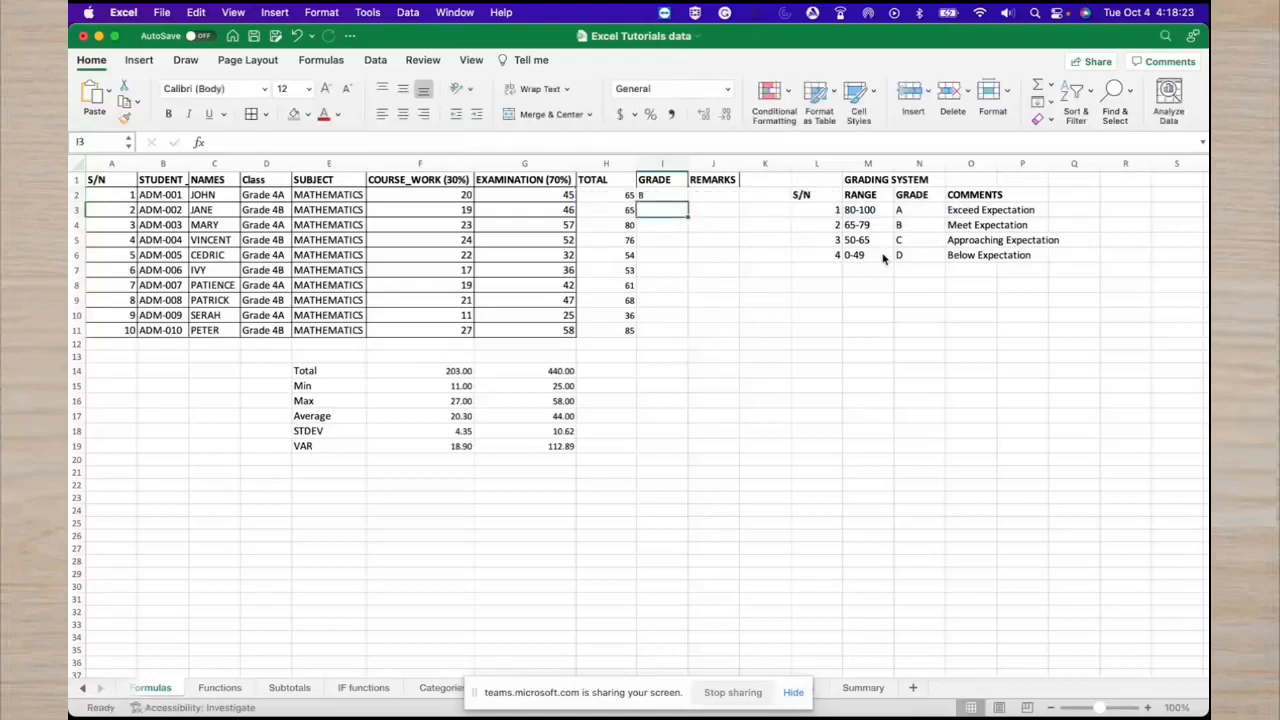
Try to copy the text of I2's grade formula into cell K15.
left_click(650, 195)
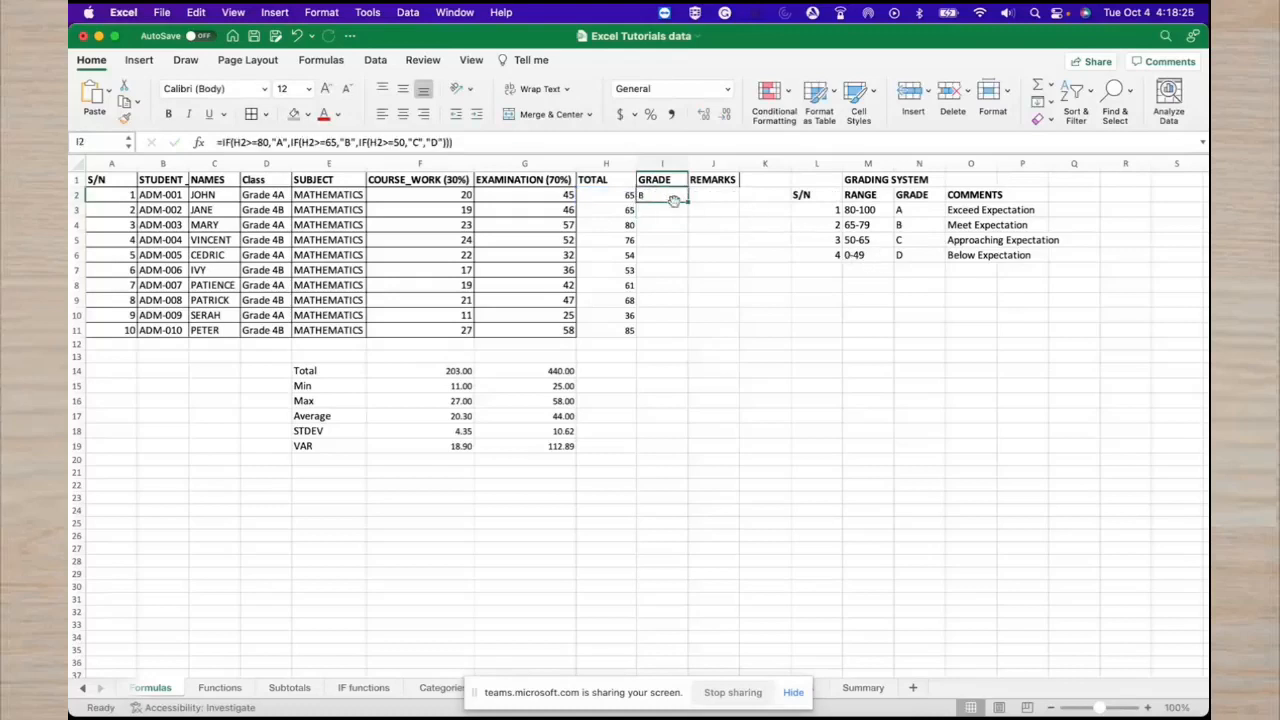
left_click_drag(476, 142, 219, 142)
key("super+c")
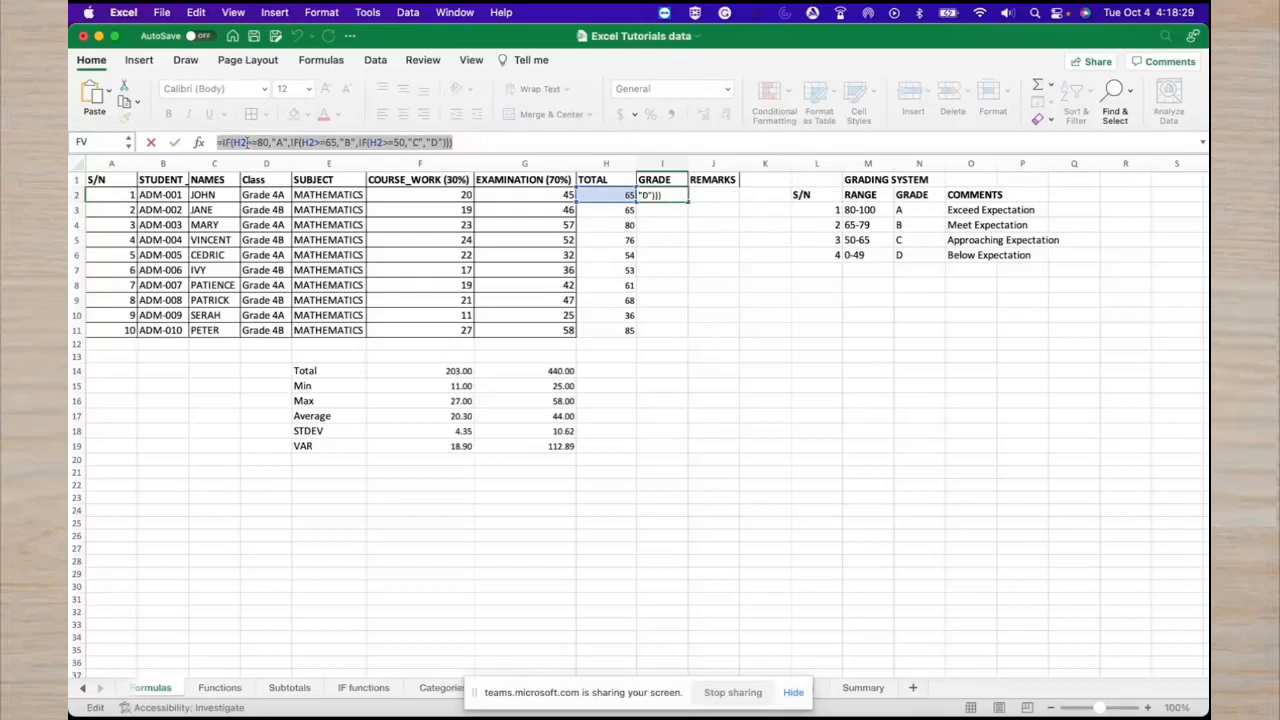
left_click(760, 387)
key("super+v")
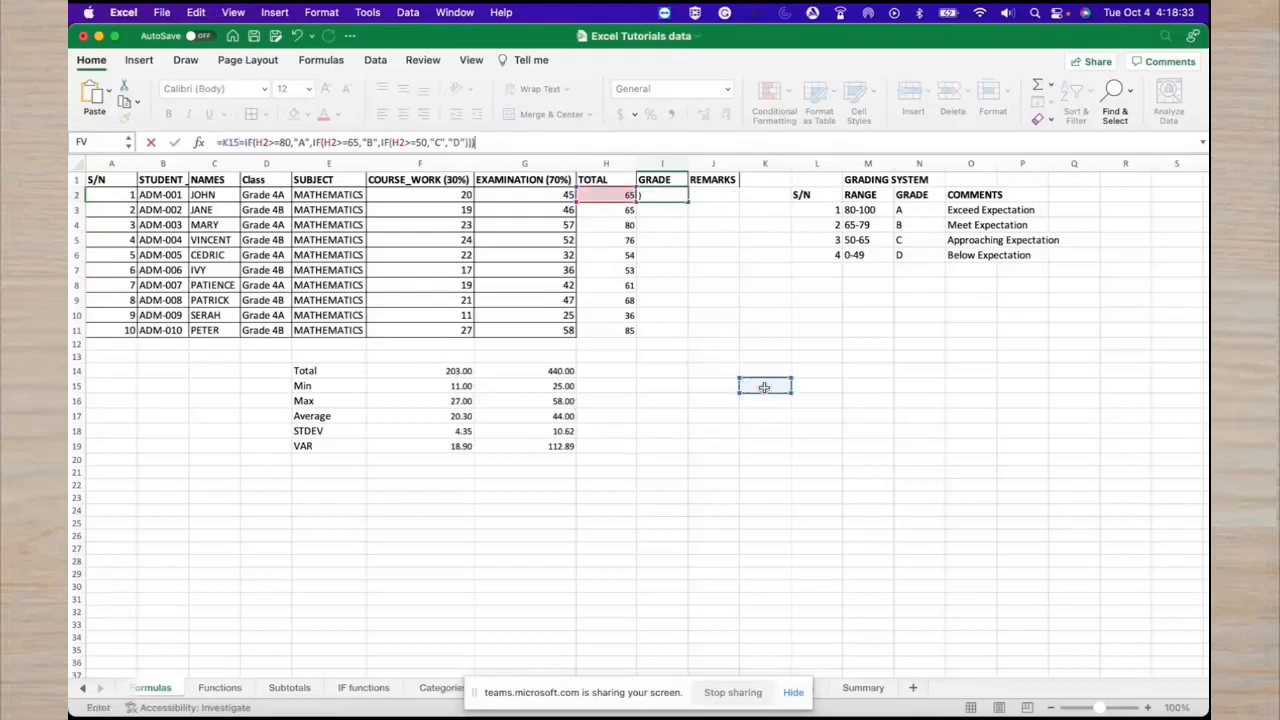
left_click(764, 388)
left_click(666, 195)
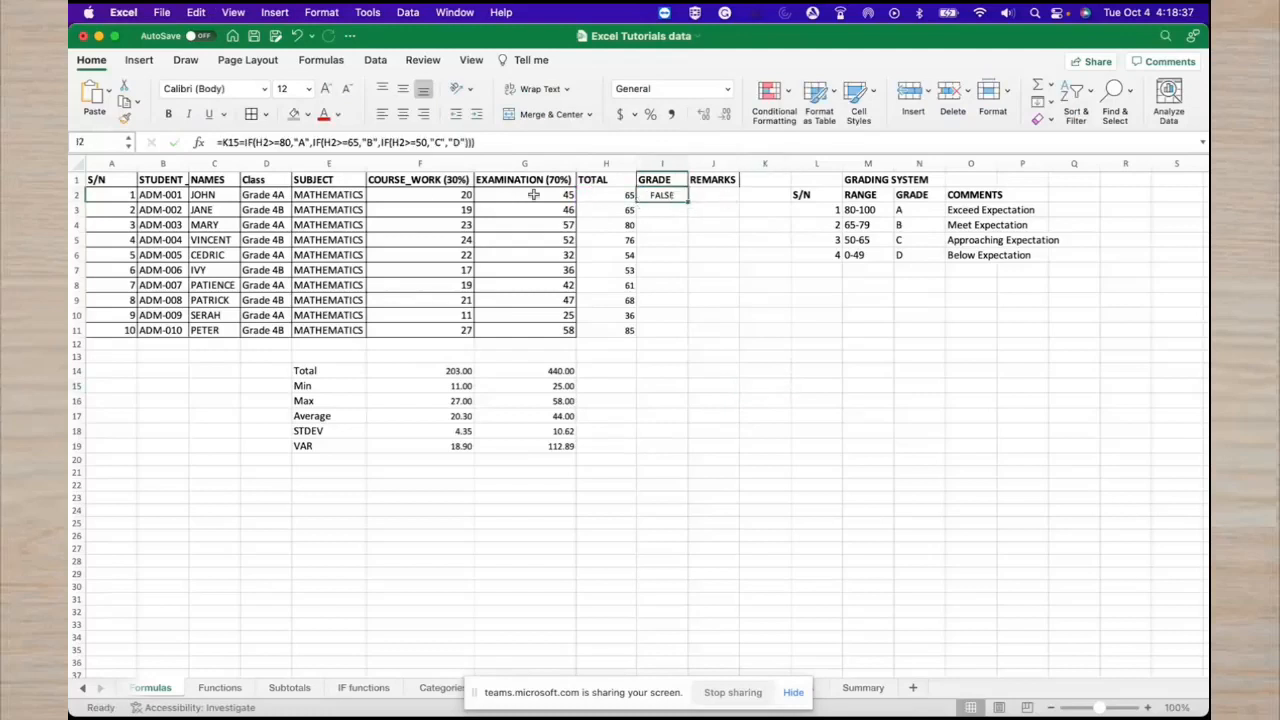
Remove the stray K15= reference from the start of I2's formula and enter it again.
left_click(240, 142)
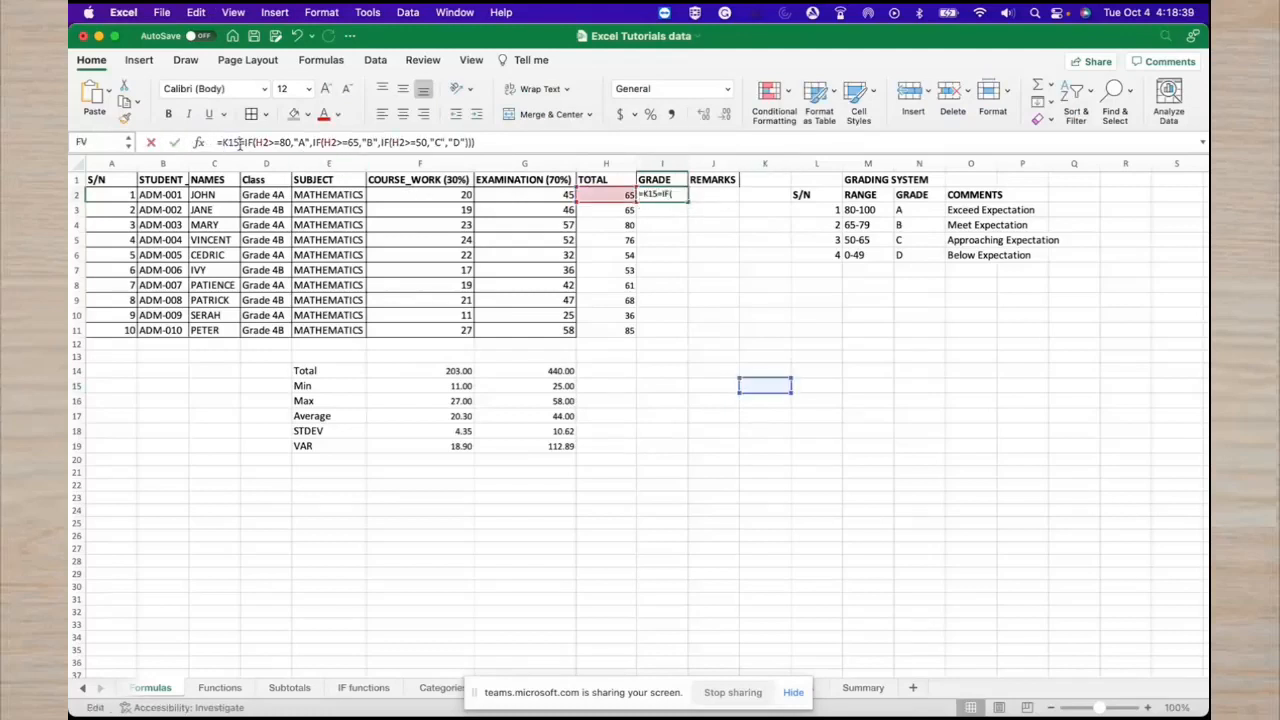
key("BackSpace")
key("BackSpace")
key("BackSpace")
key("BackSpace")
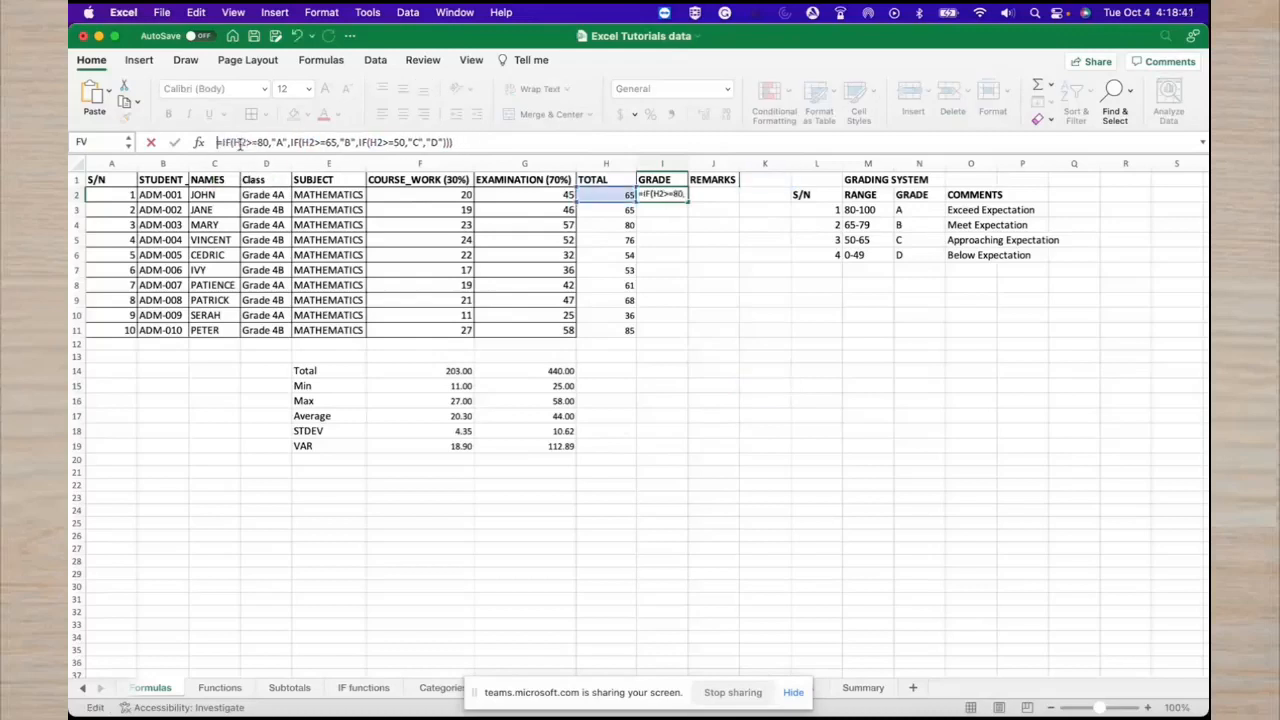
key("Return")
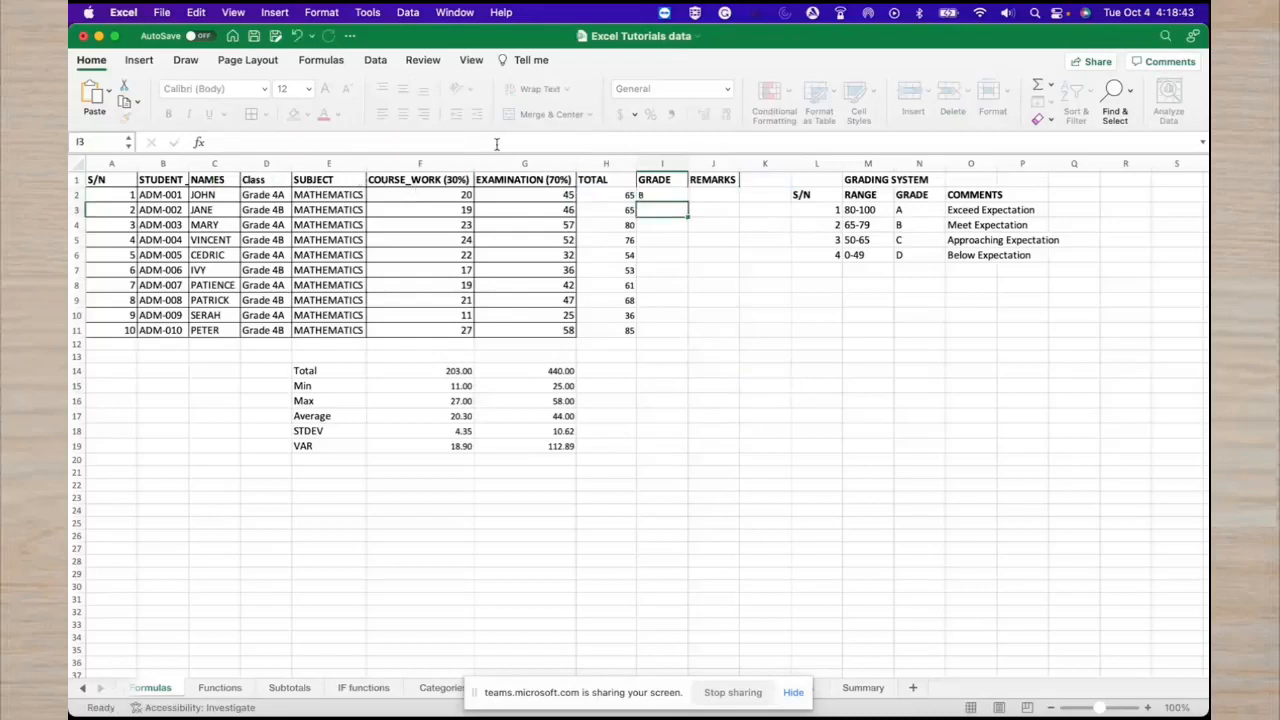
Fill the grade formula from I2 down the GRADE column to I11.
left_click(672, 195)
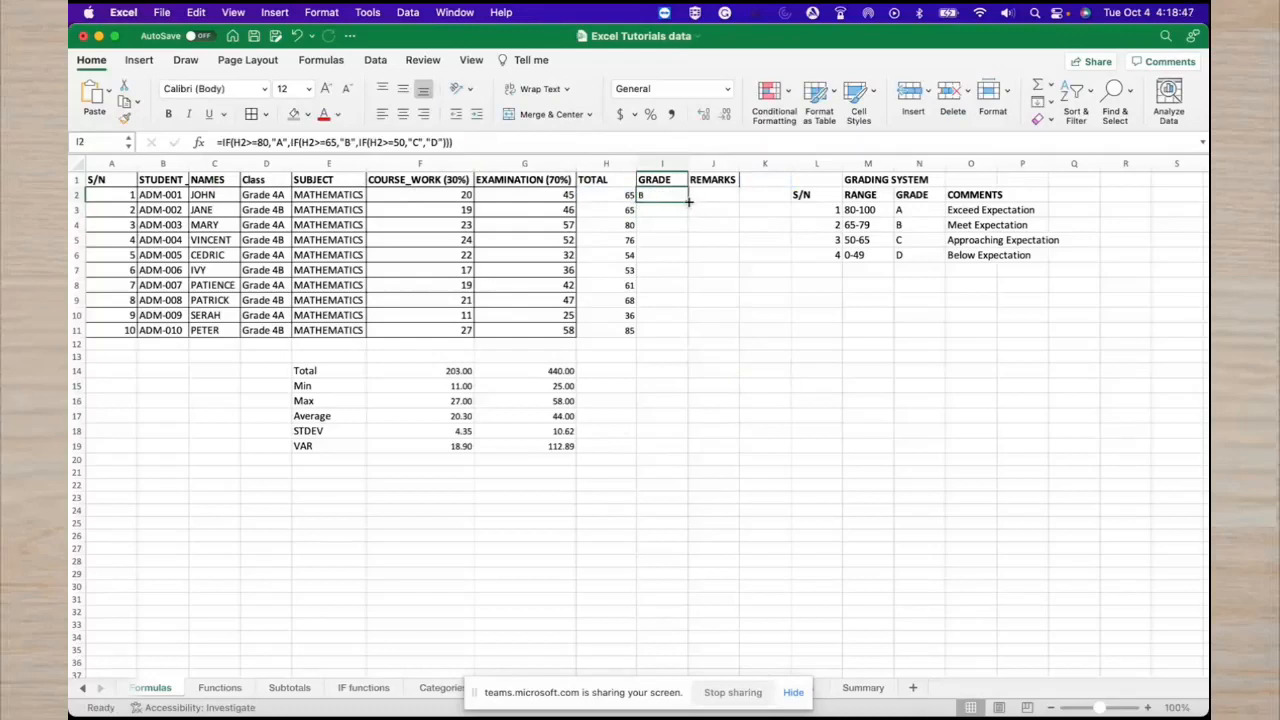
double_click(688, 201)
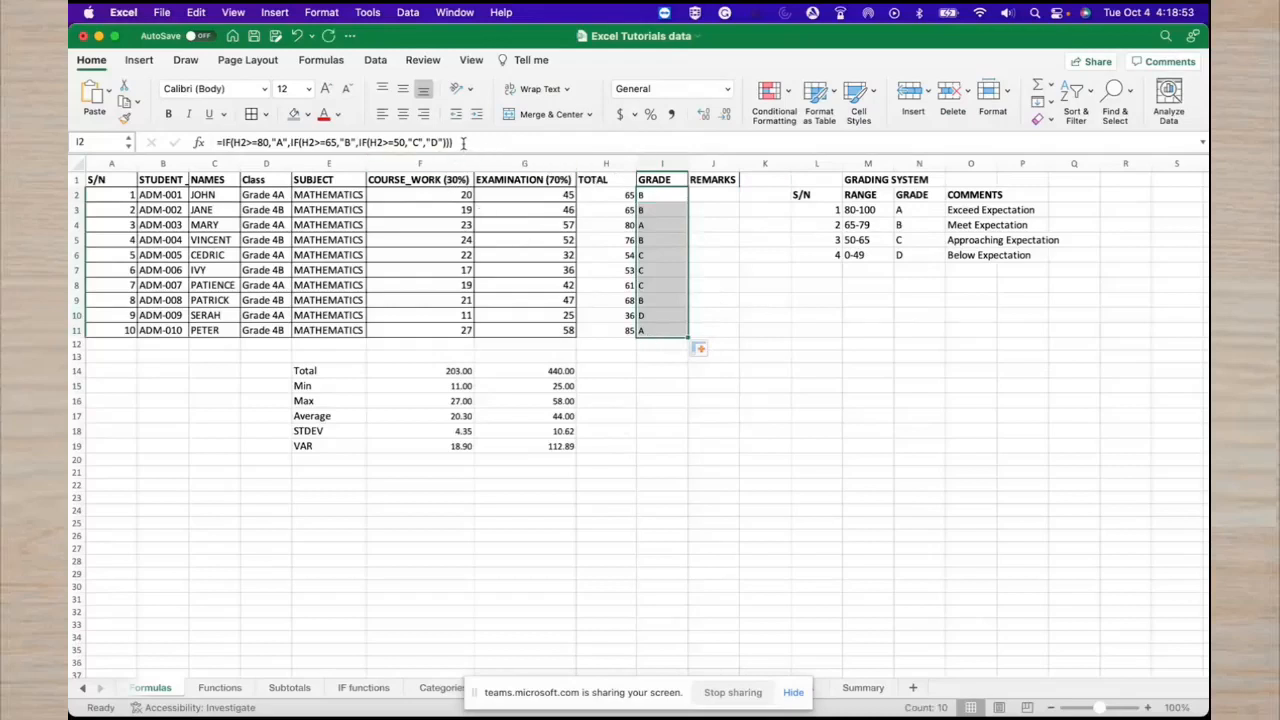
Try to copy the text of I2's grade formula into J2, and undo the accidental edit to I2.
left_click_drag(455, 142, 213, 141)
key("super+c")
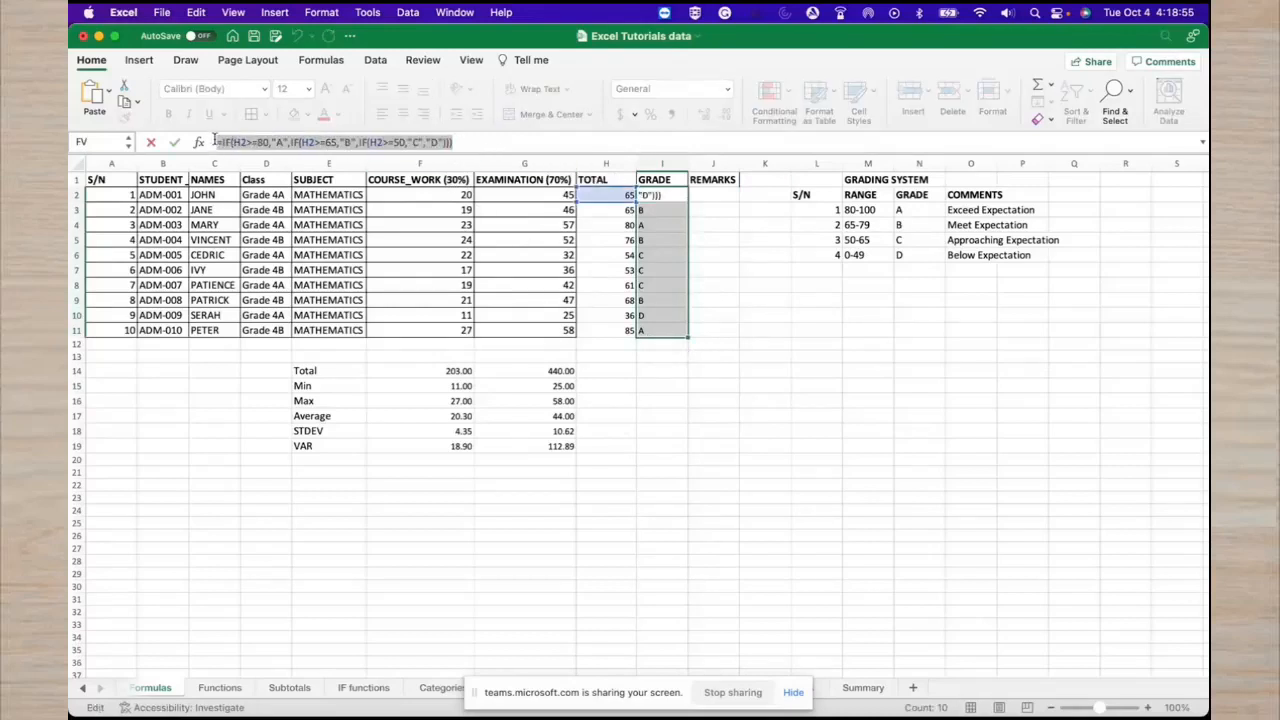
type("=")
left_click(721, 196)
key("super+v")
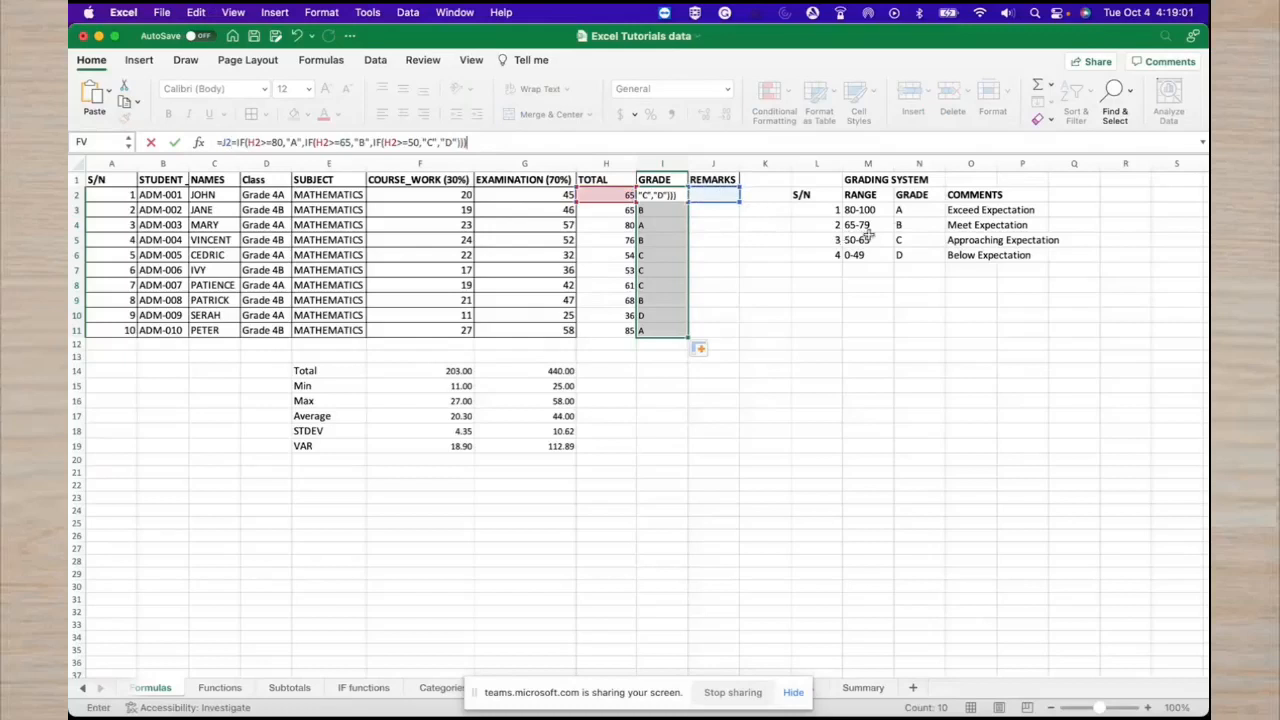
left_click(997, 167)
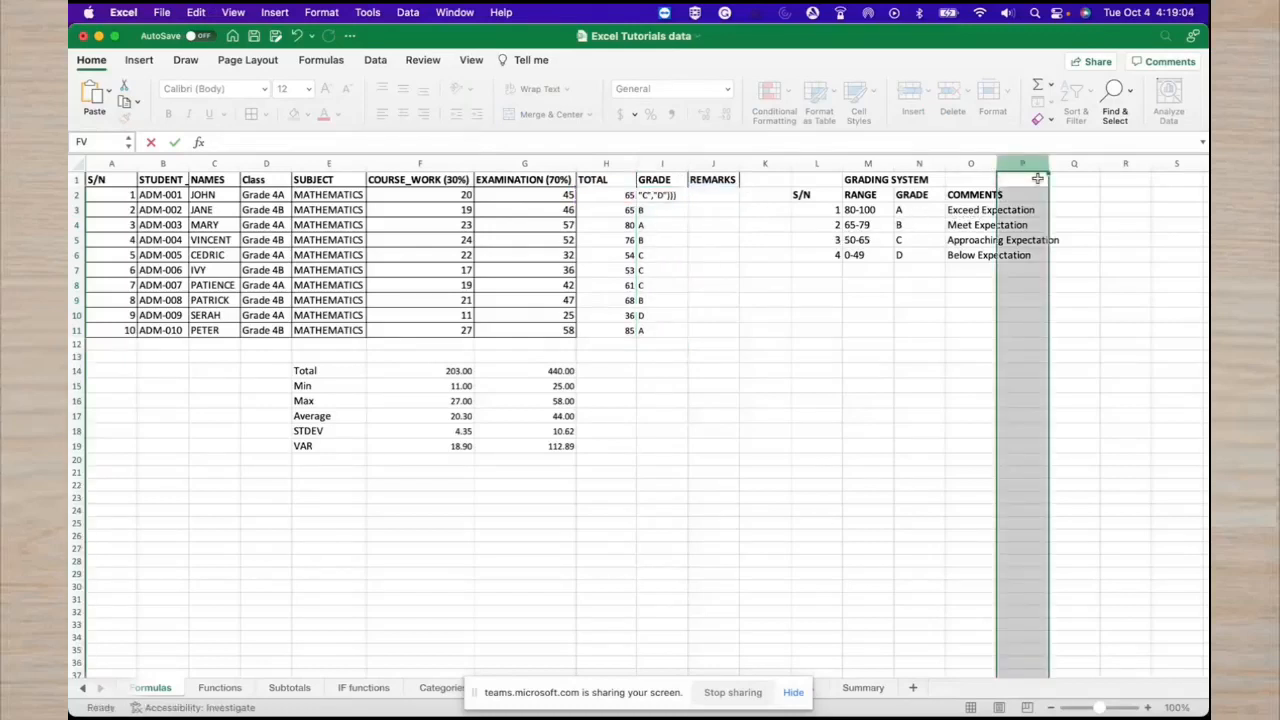
left_click(704, 197)
left_click(662, 196)
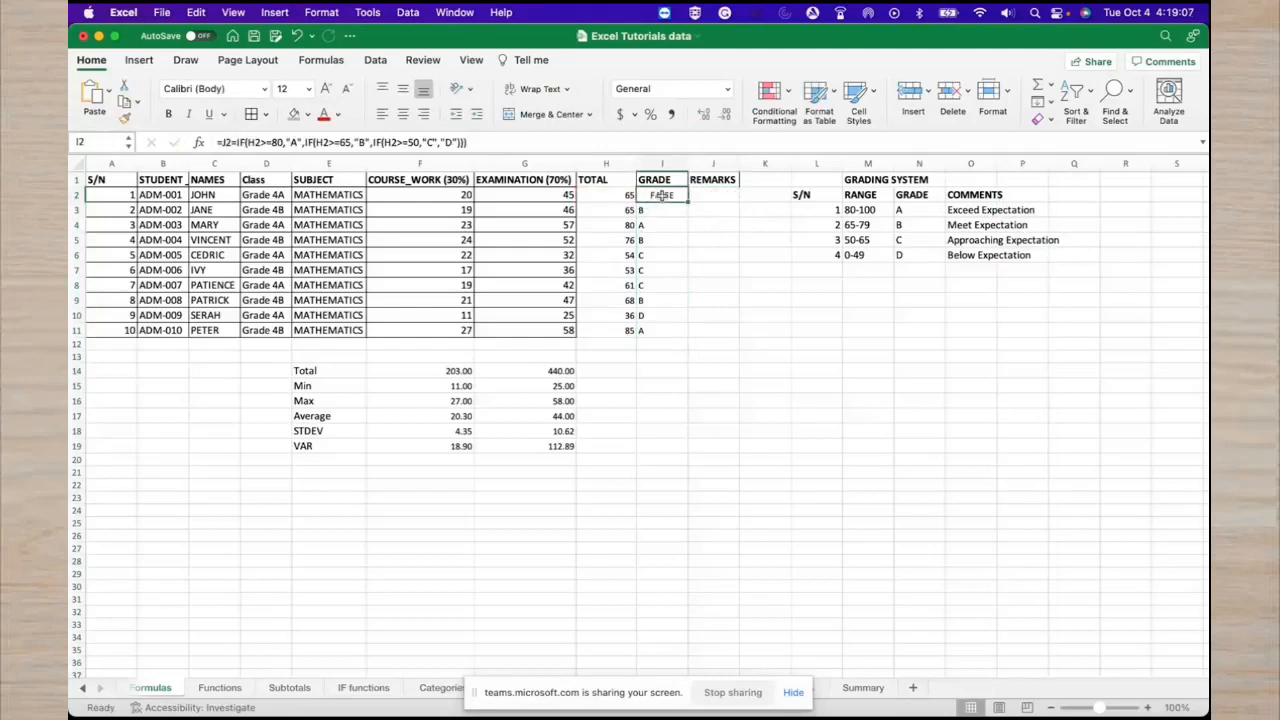
key("super+z")
left_click(677, 220)
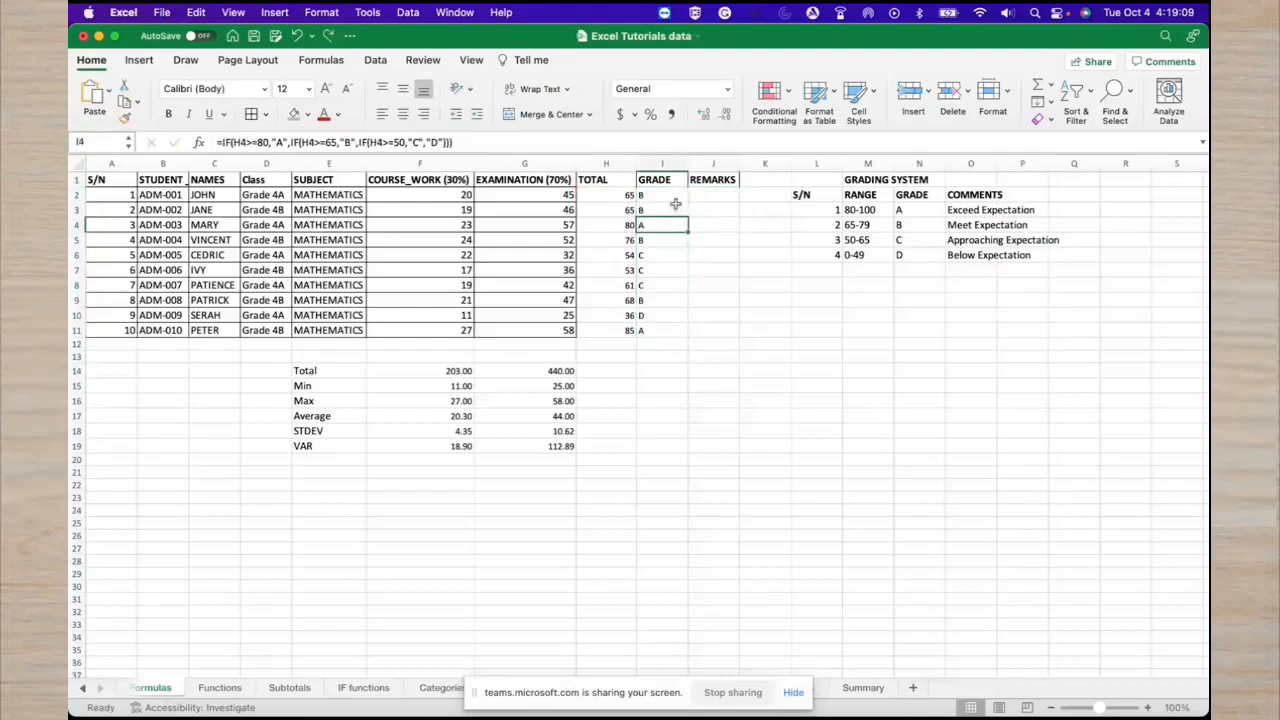
Copy the grade cell I2 and paste it into J2 under REMARKS.
left_click(713, 193)
left_click(658, 195)
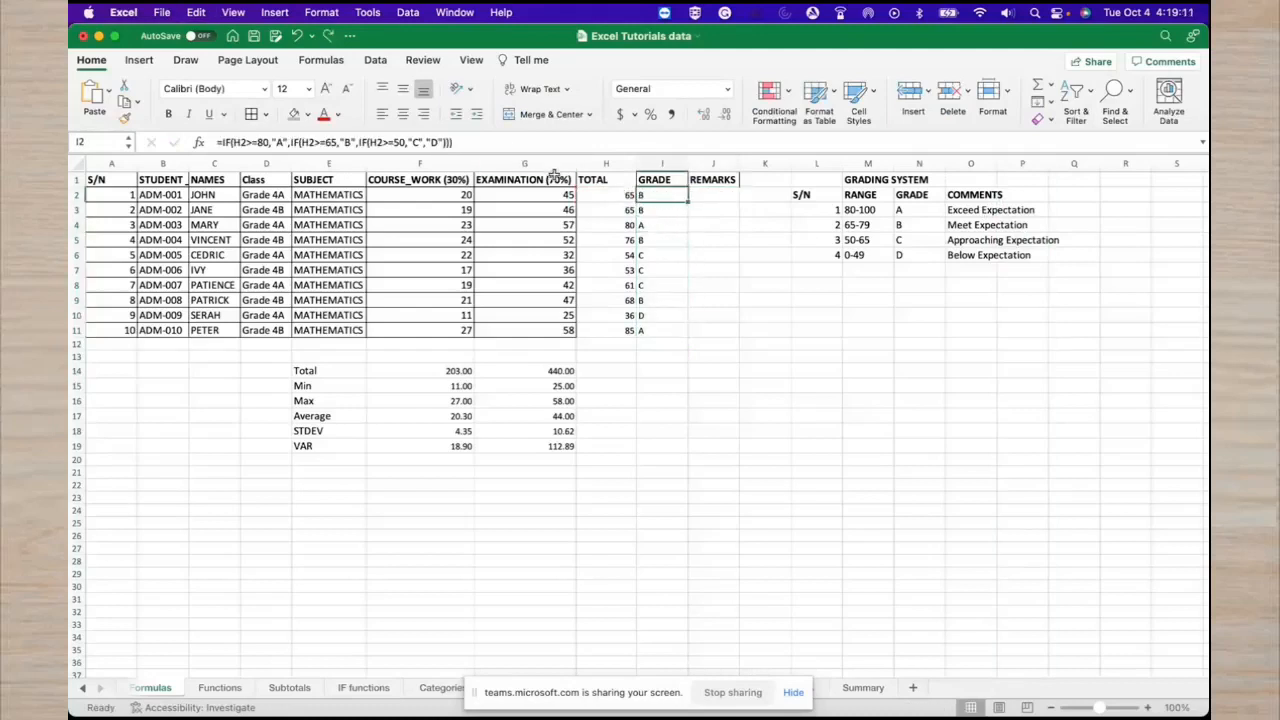
key("super+c")
left_click(712, 198)
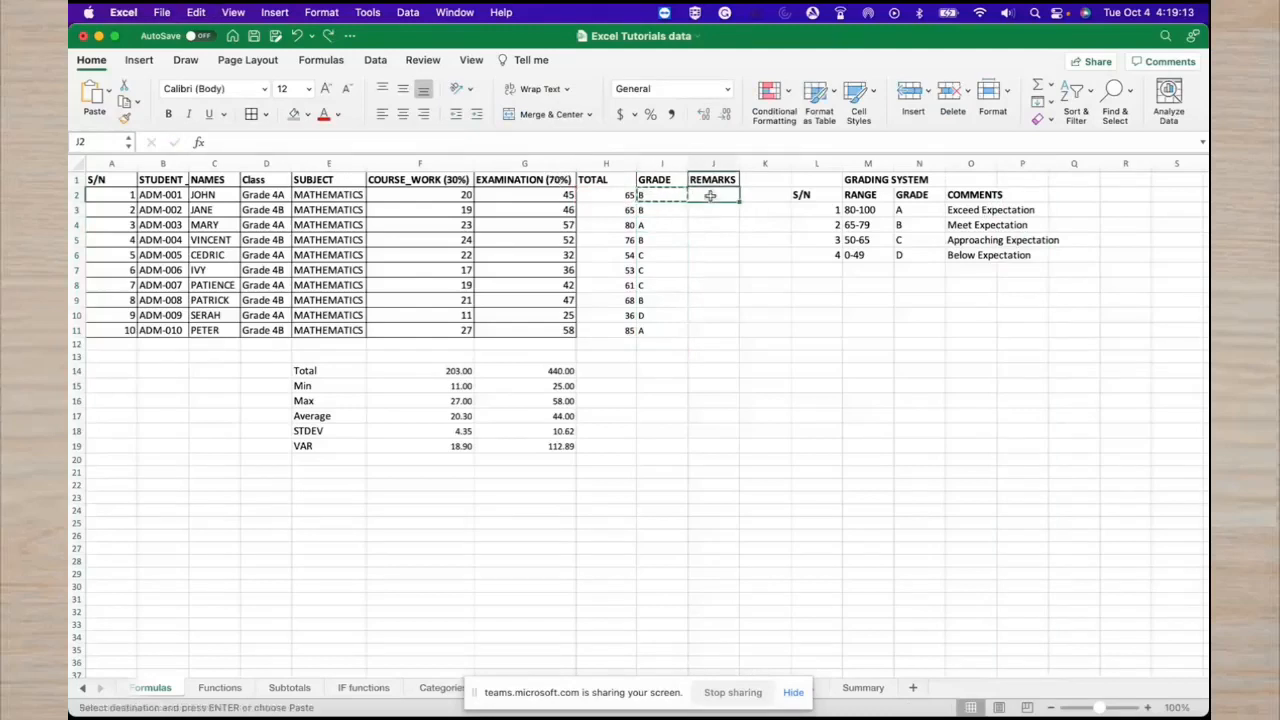
key("super+v")
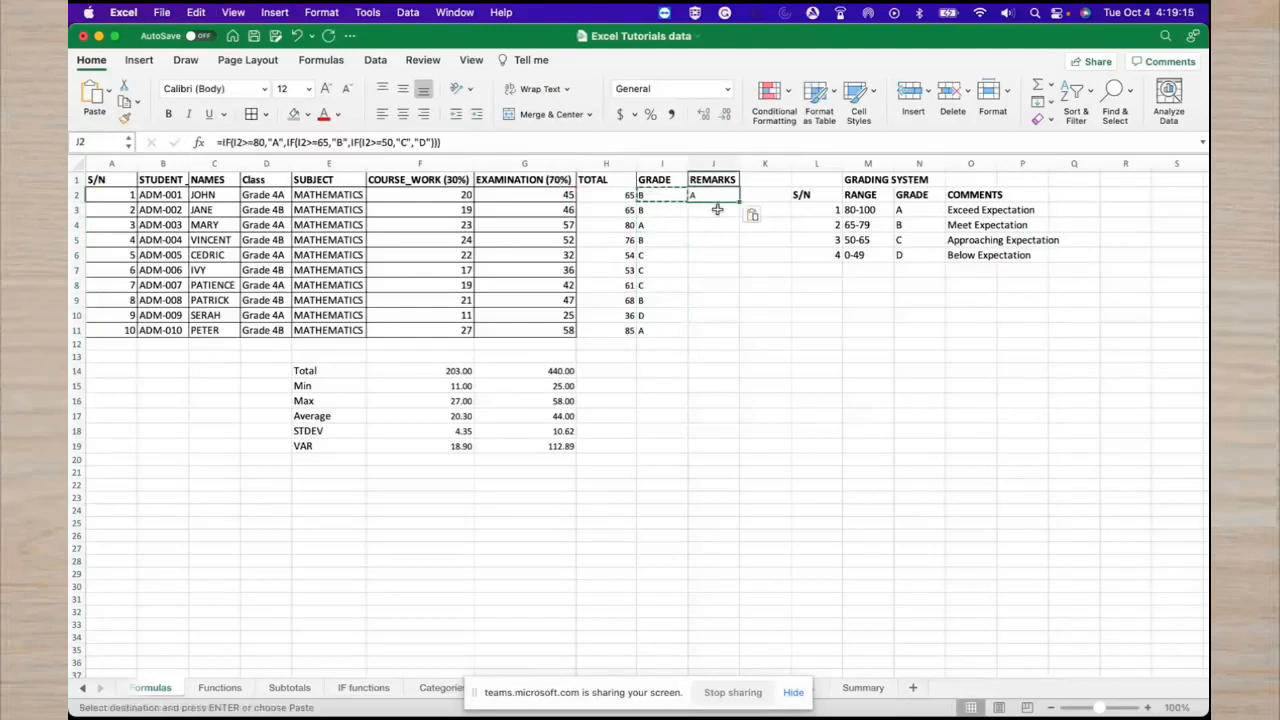
Change the first test in J2's formula to H2>=80, and select the Exceed Expectation comment in O3.
left_click(715, 204)
left_click(715, 196)
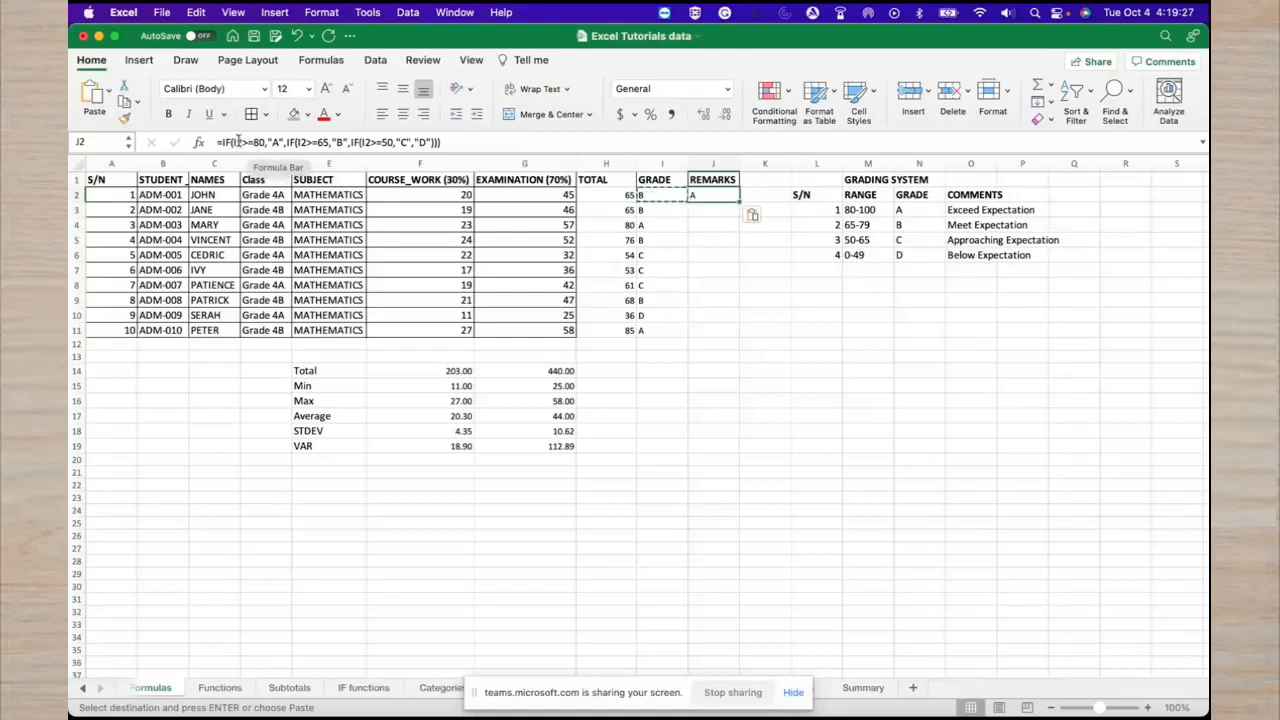
left_click(241, 143)
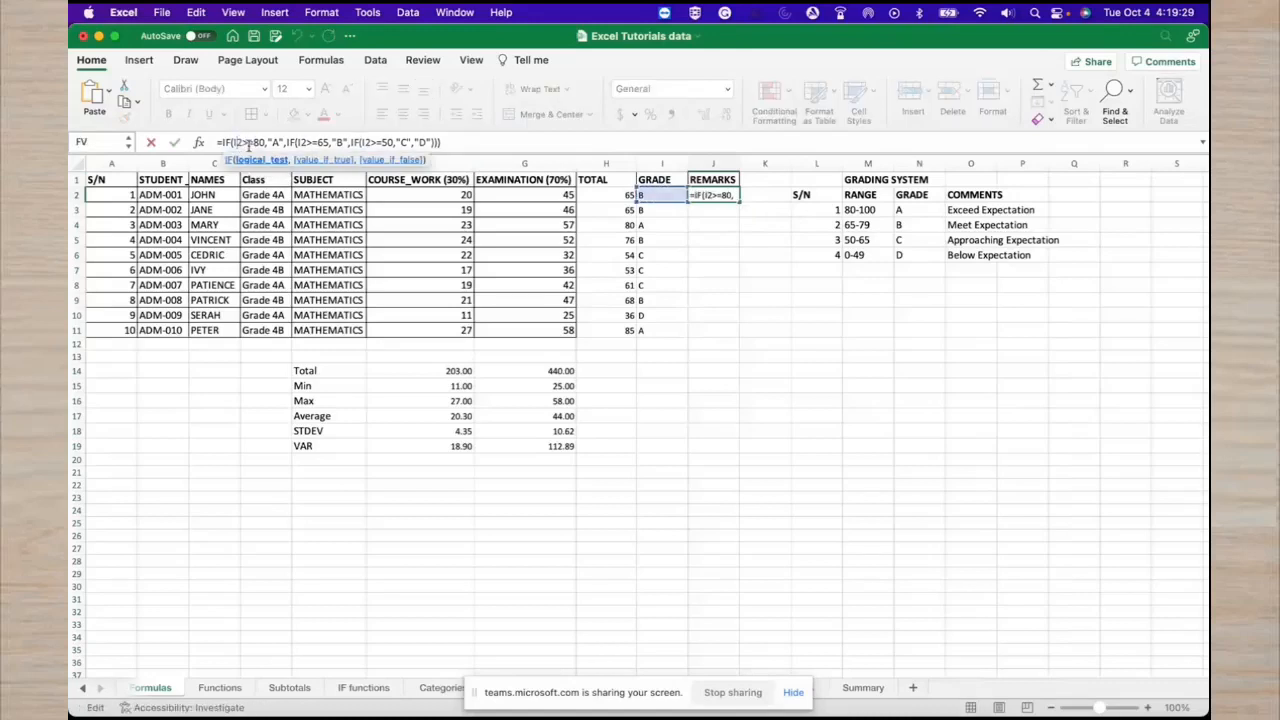
key("BackSpace")
type("H")
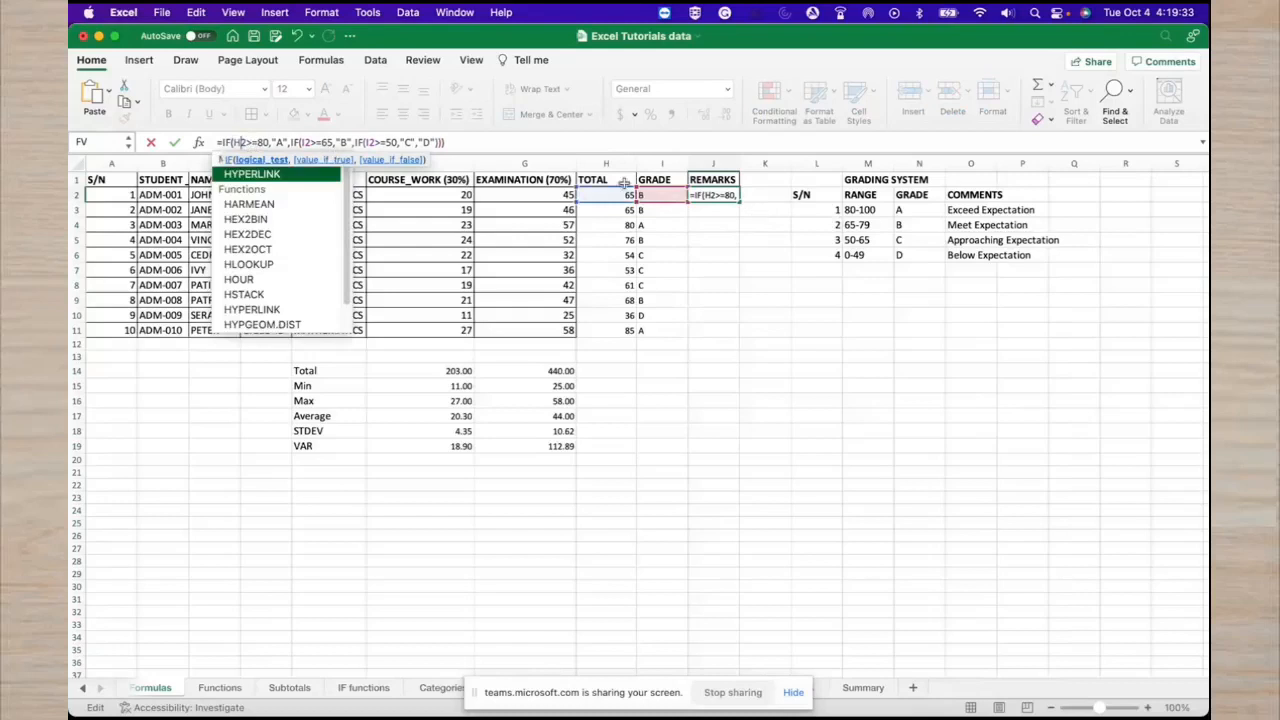
left_click(970, 213)
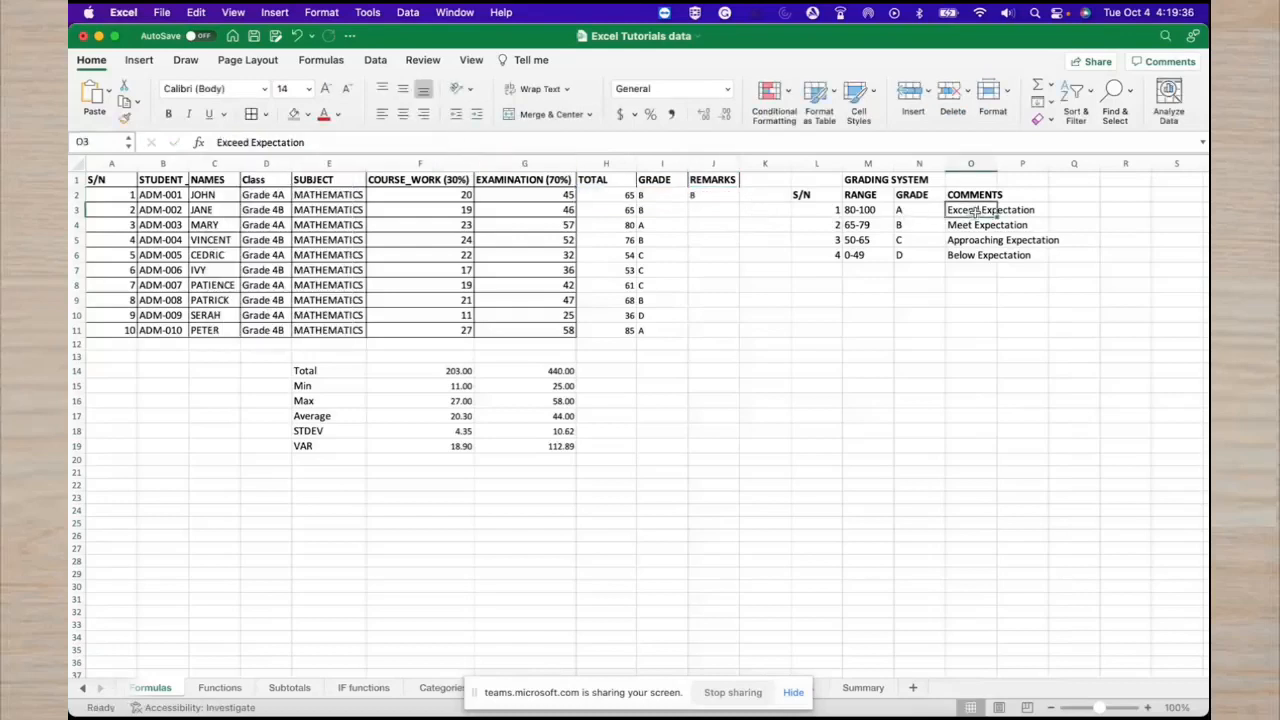
Copy the Exceed Expectation comment from O3 and replace "A" in J2's formula with "Exceed Expectation".
left_click(716, 195)
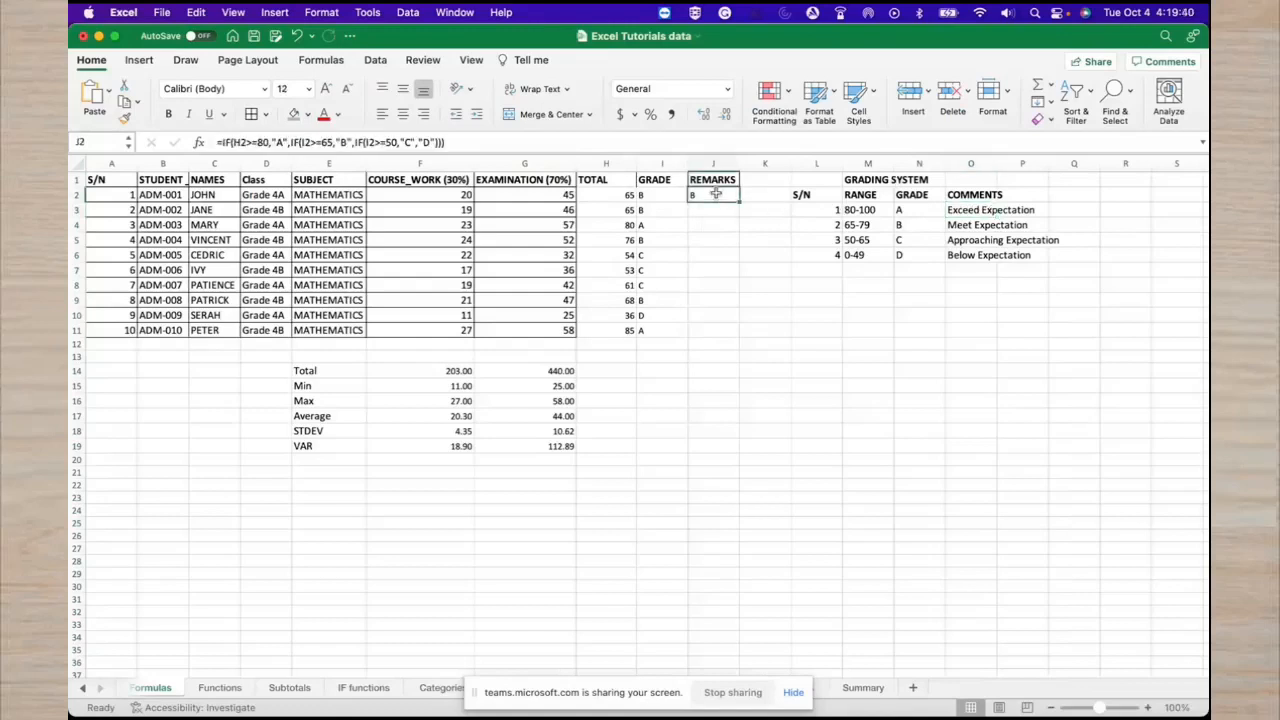
left_click(972, 210)
key("super+c")
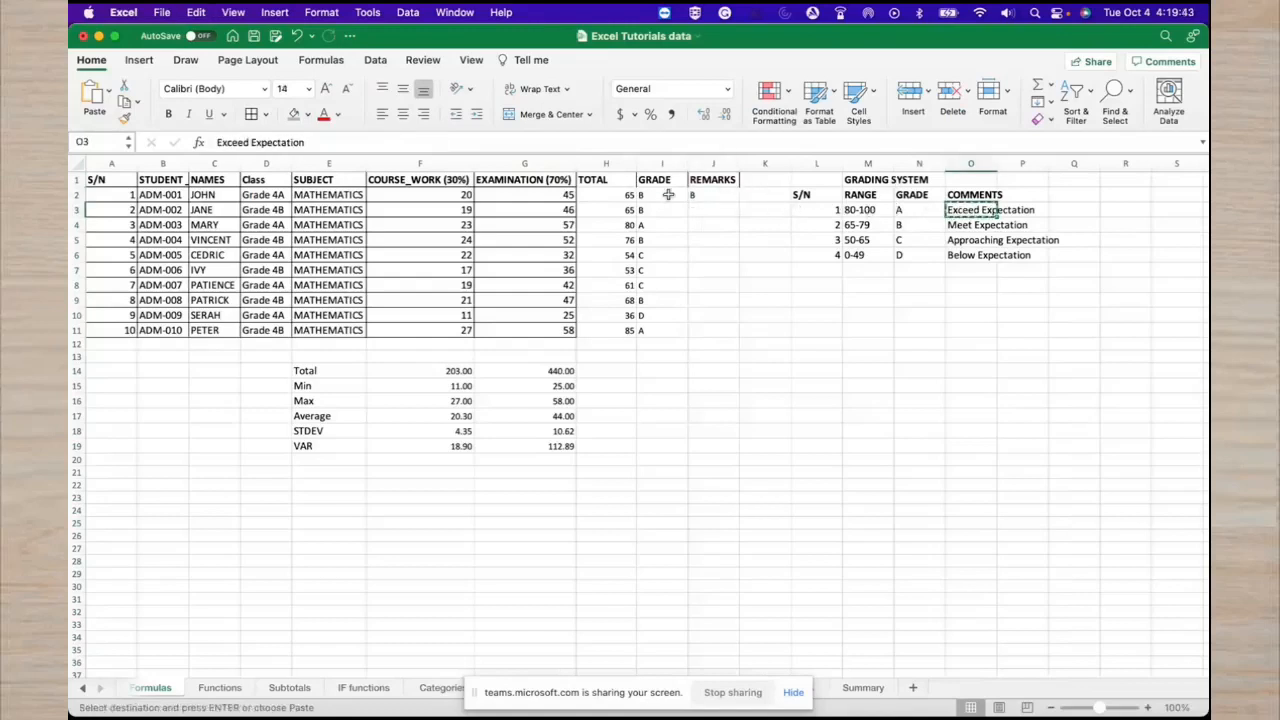
left_click(707, 196)
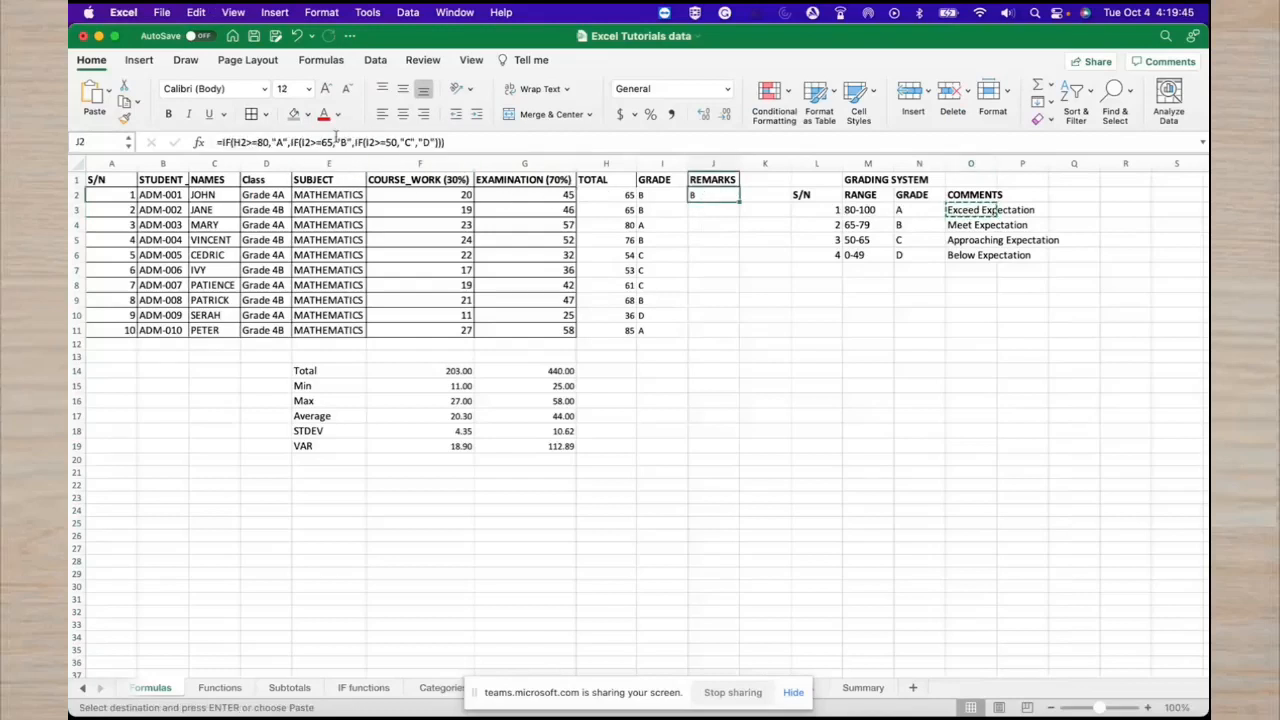
left_click(281, 143)
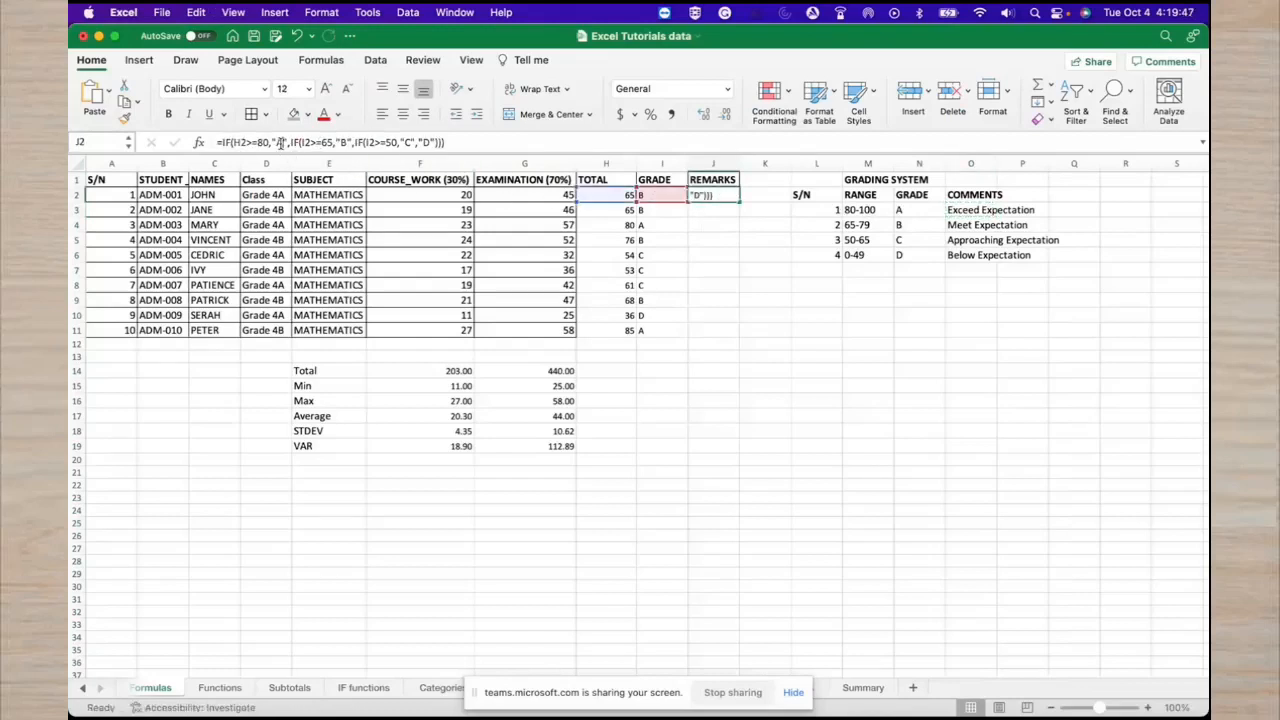
type("A")
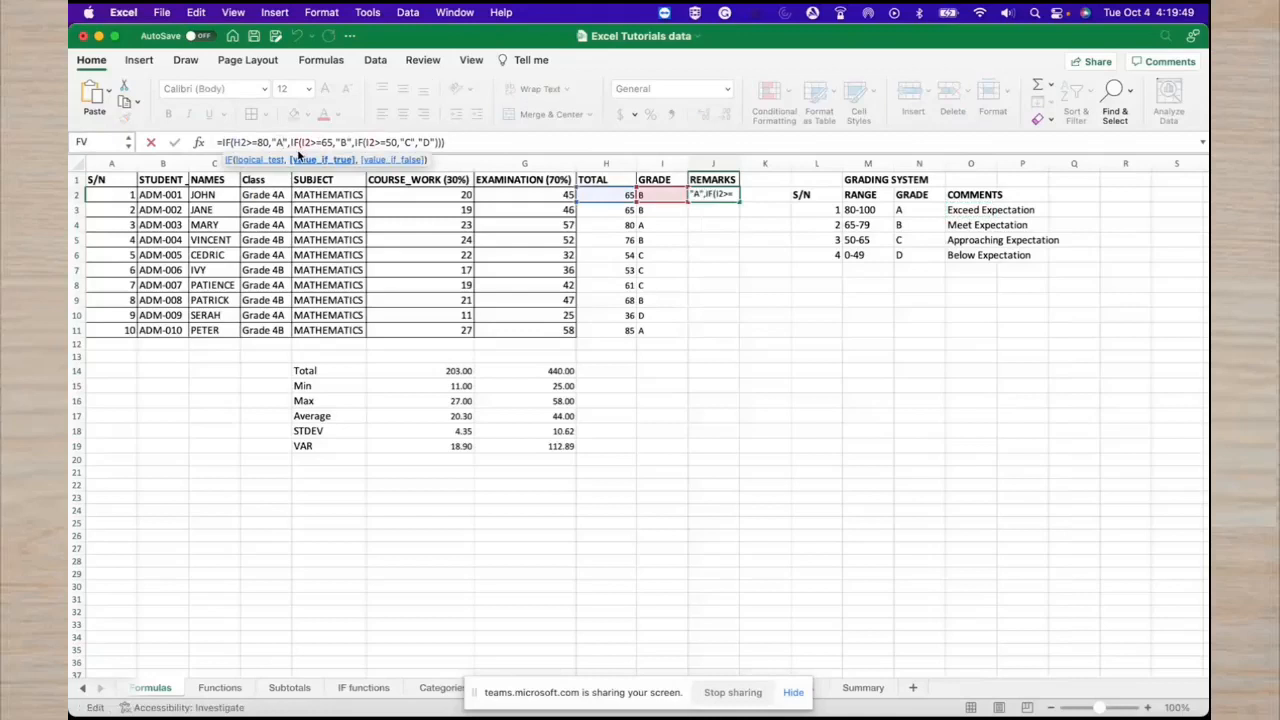
key("BackSpace")
key("super+v")
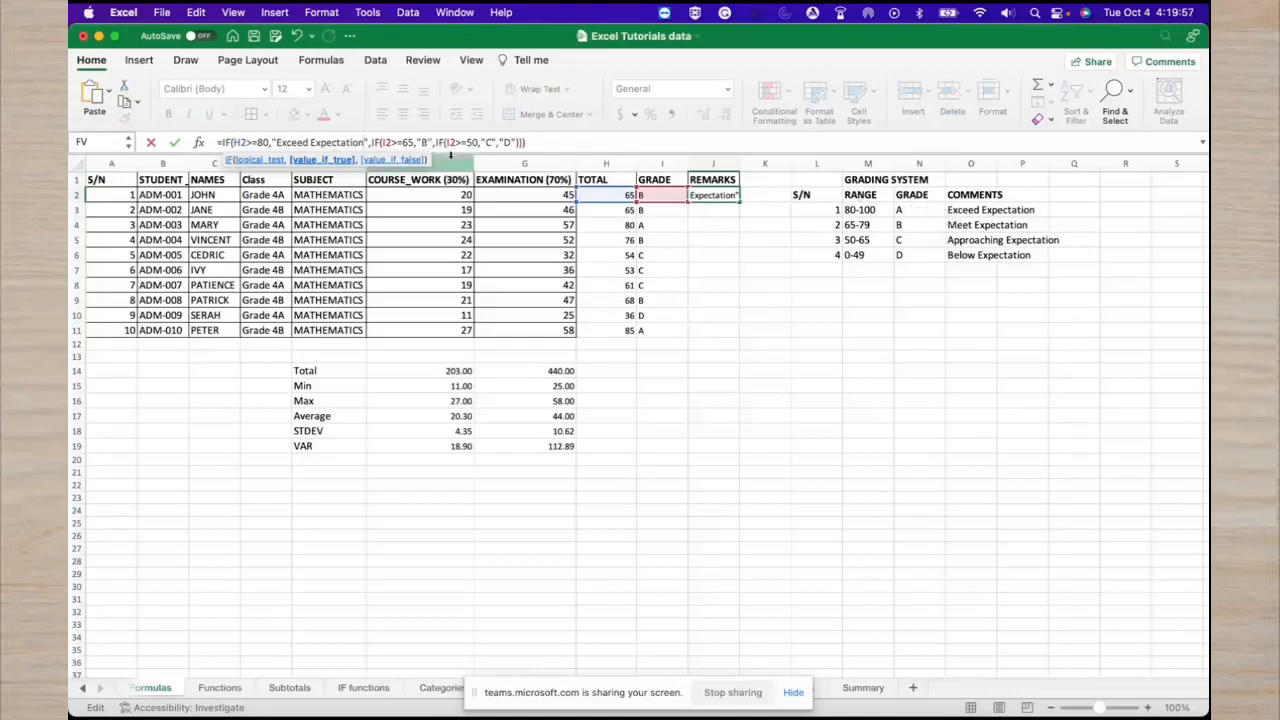
Change the cell reference in the second test of J2's formula so that it reads H2>=65.
left_click(422, 143)
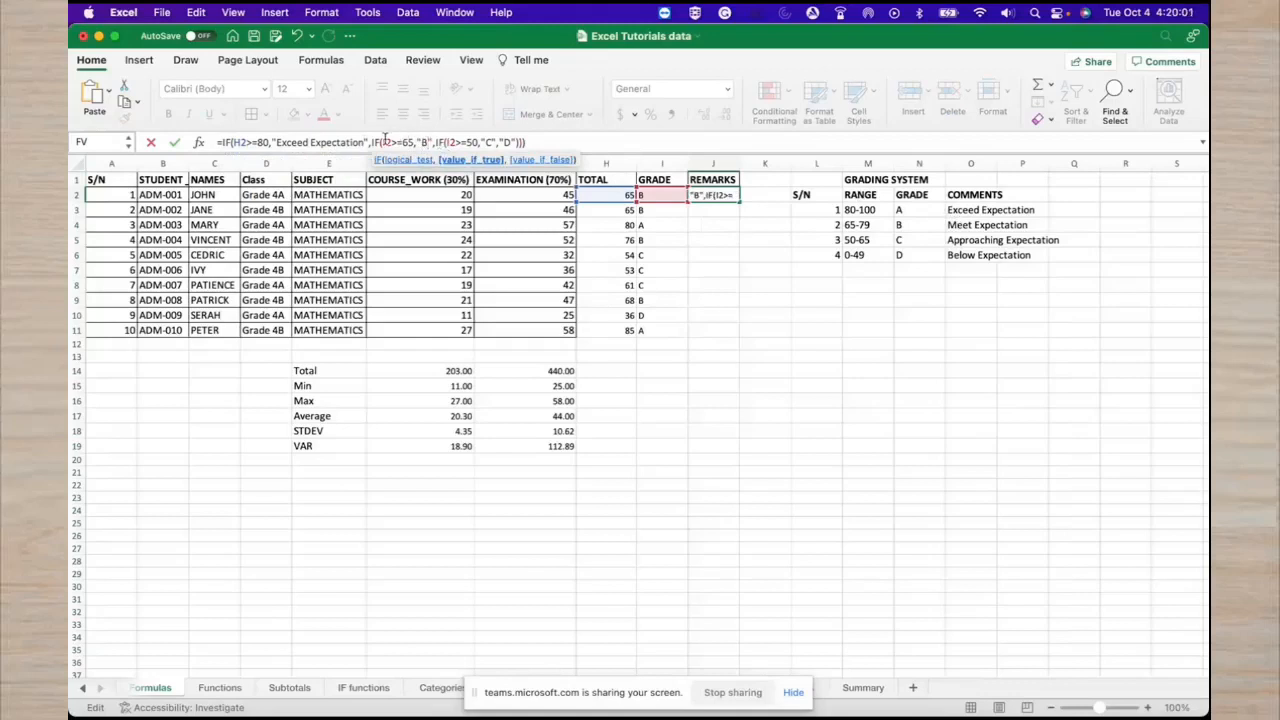
left_click(383, 142)
type("H")
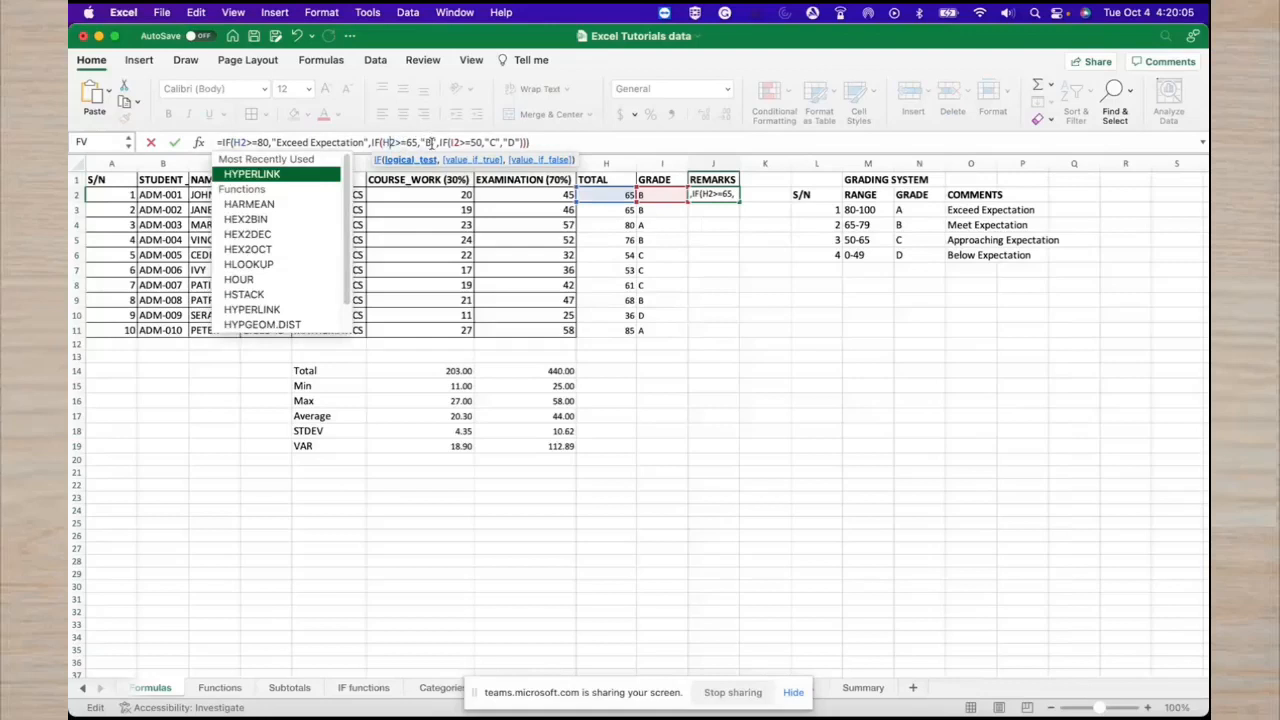
Replace the "B" result in J2's formula with "Meet Expectation".
left_click(430, 144)
key("BackSpace")
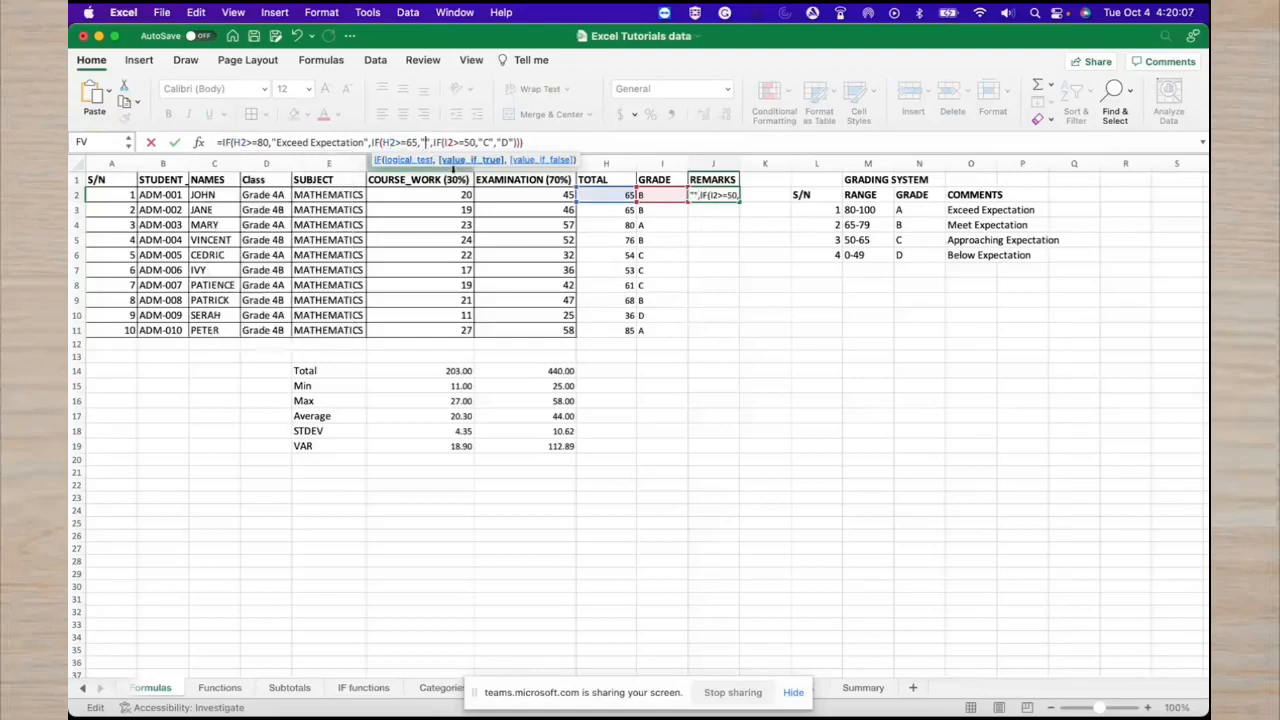
type("MEE")
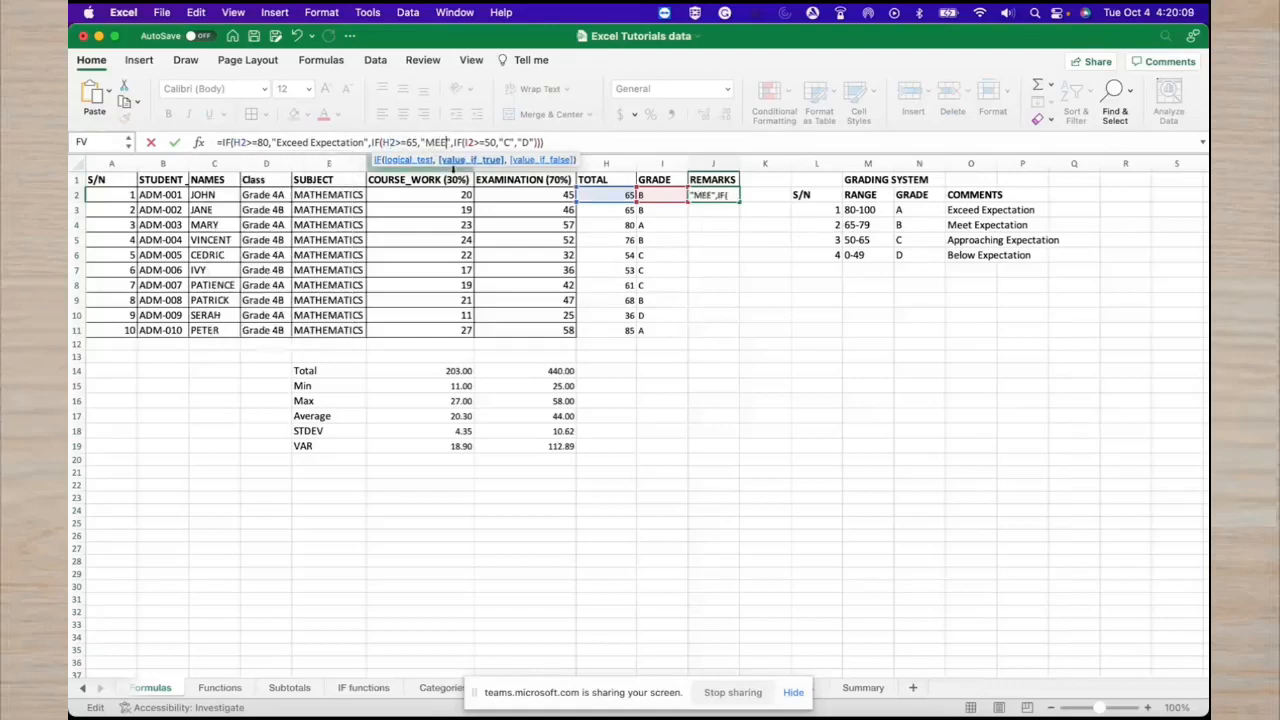
key("BackSpace")
key("BackSpace")
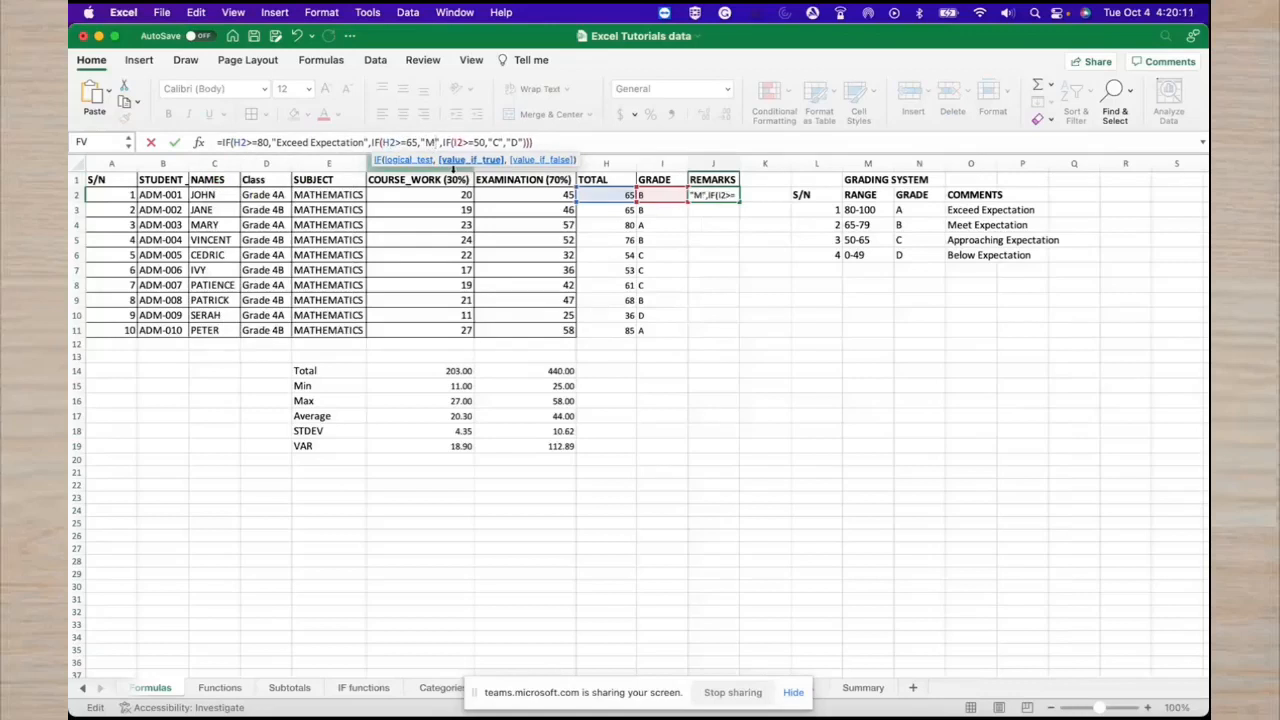
type("eet E")
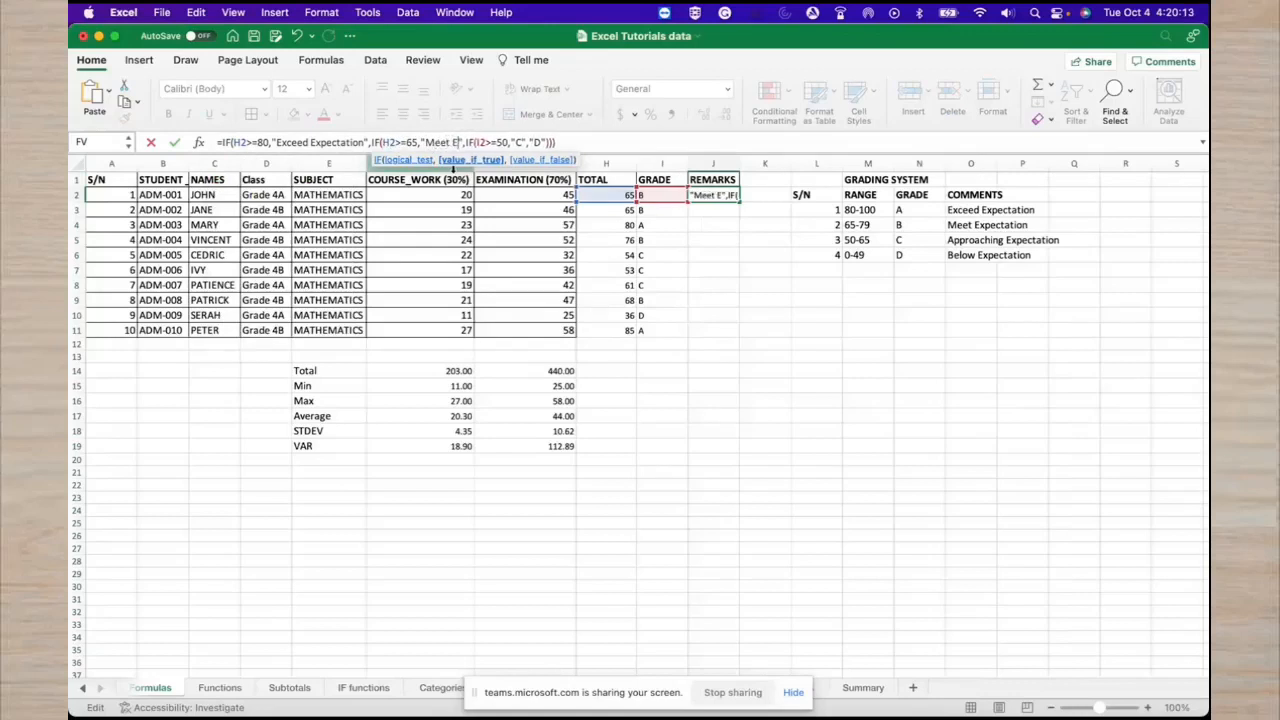
type("xpectat")
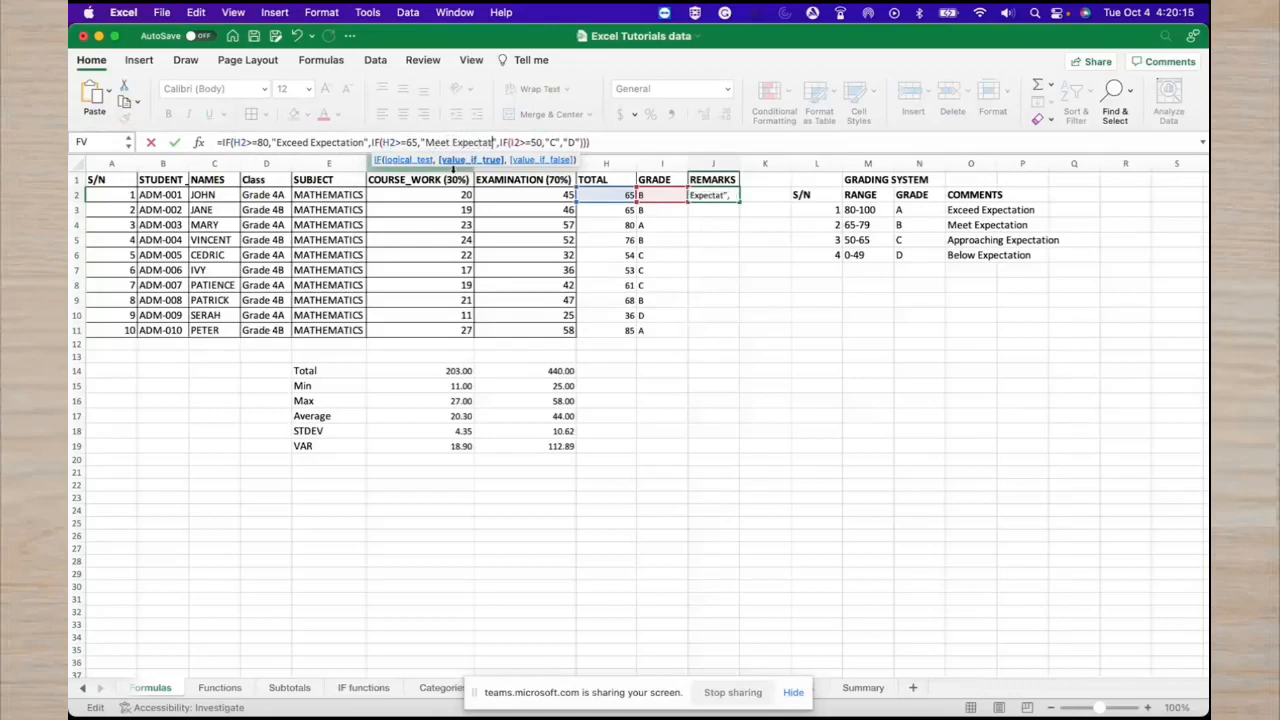
type("ion")
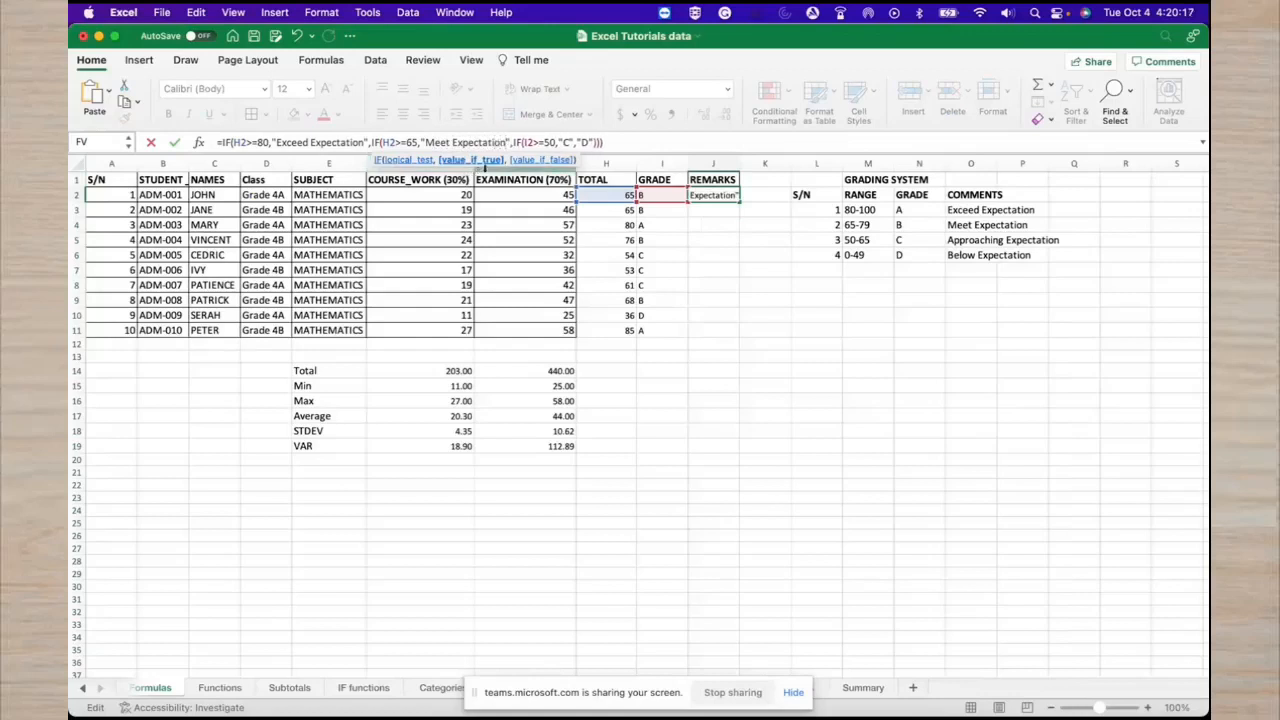
Open the I2 reference in the third IF test of J2's formula for editing.
left_click(528, 142)
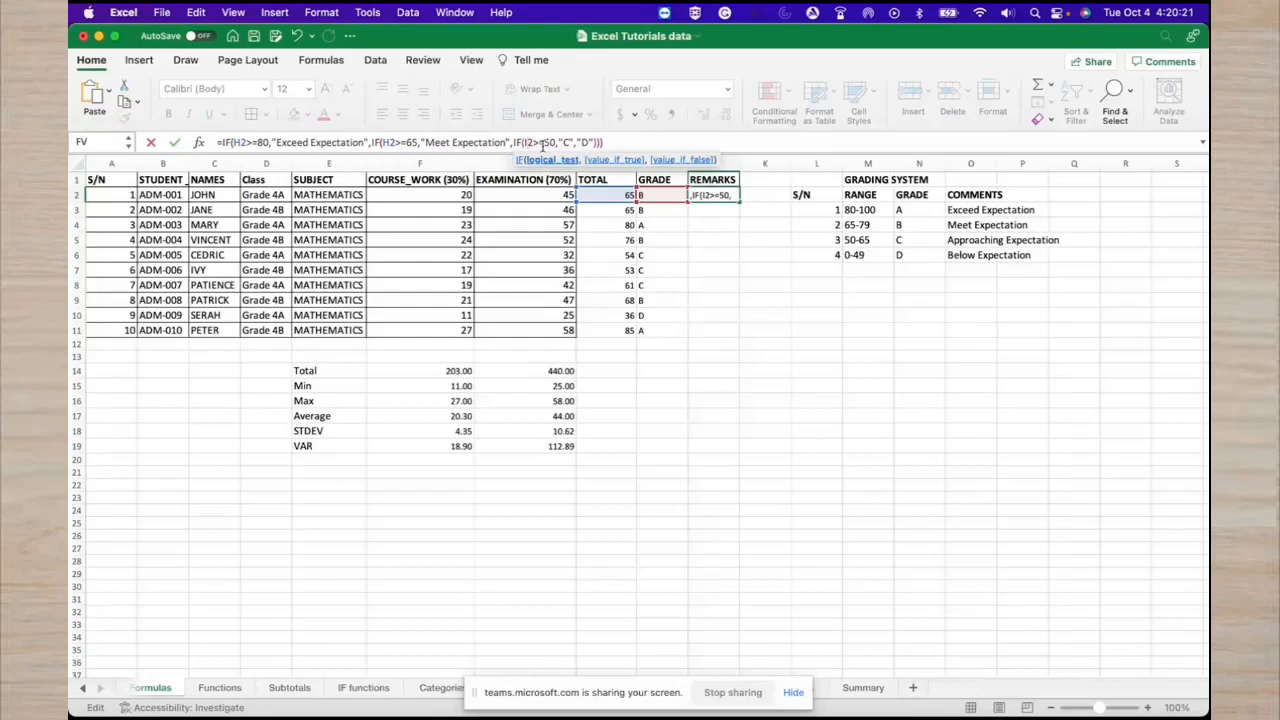
Change the third IF in the REMARKS formula in J2 to test H2>=50 and return "Approaching Expectation".
key("BackSpace")
type("H")
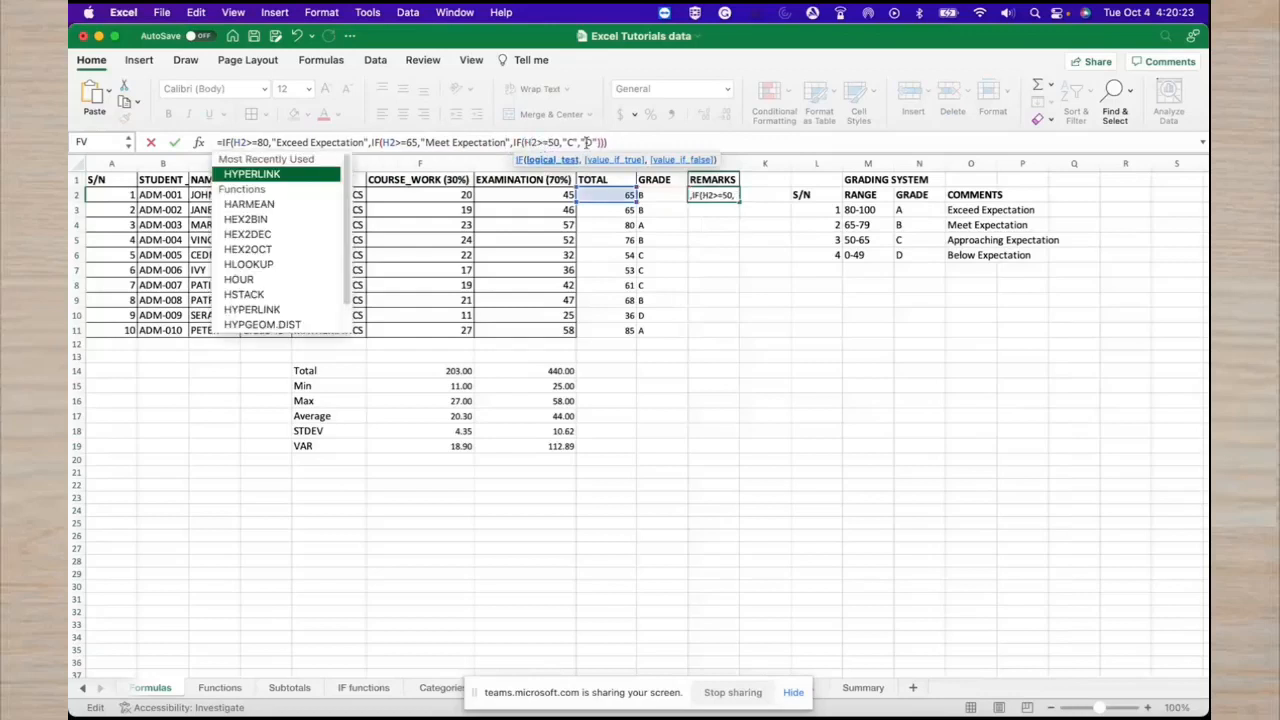
left_click(575, 142)
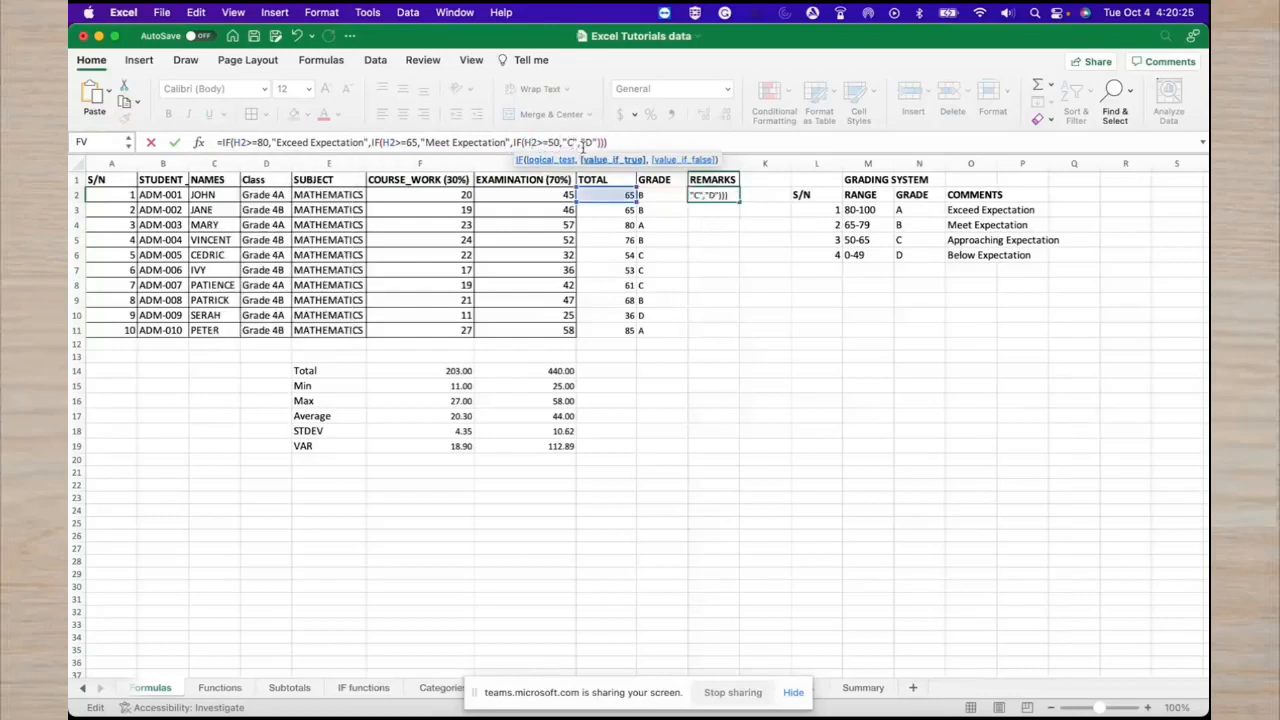
key("BackSpace")
type("App")
type("roachin")
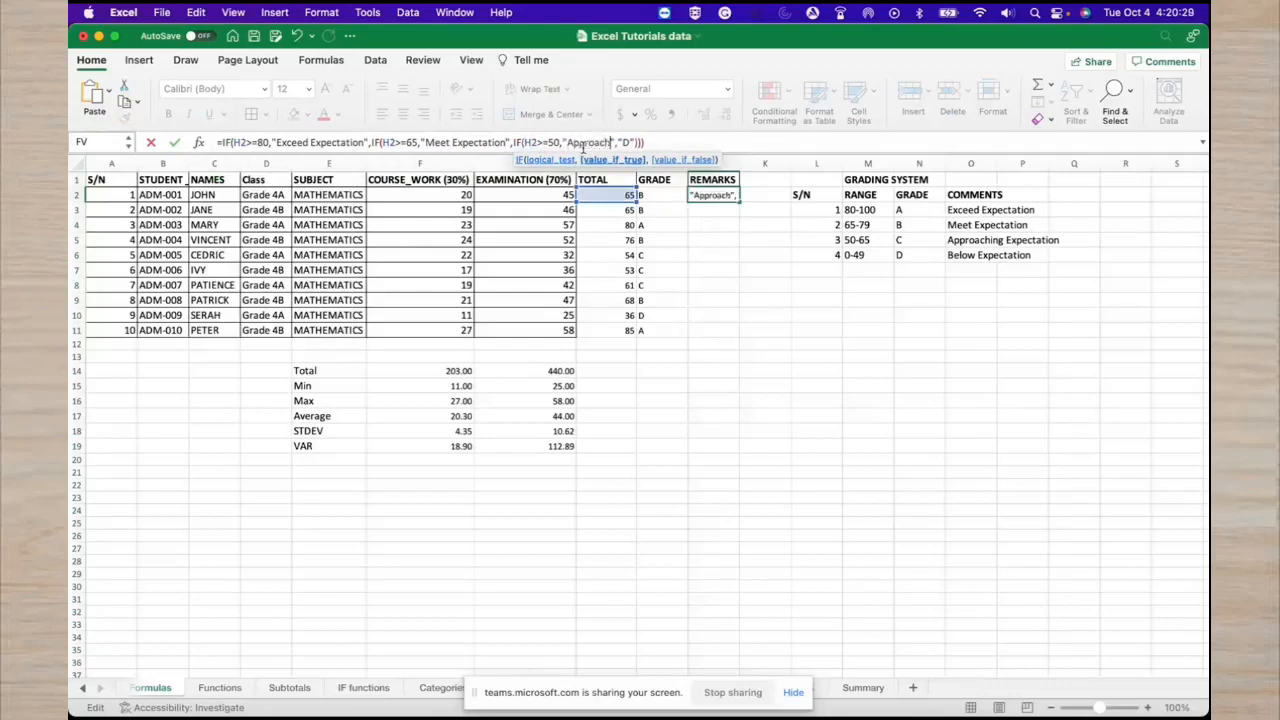
type("g Exp")
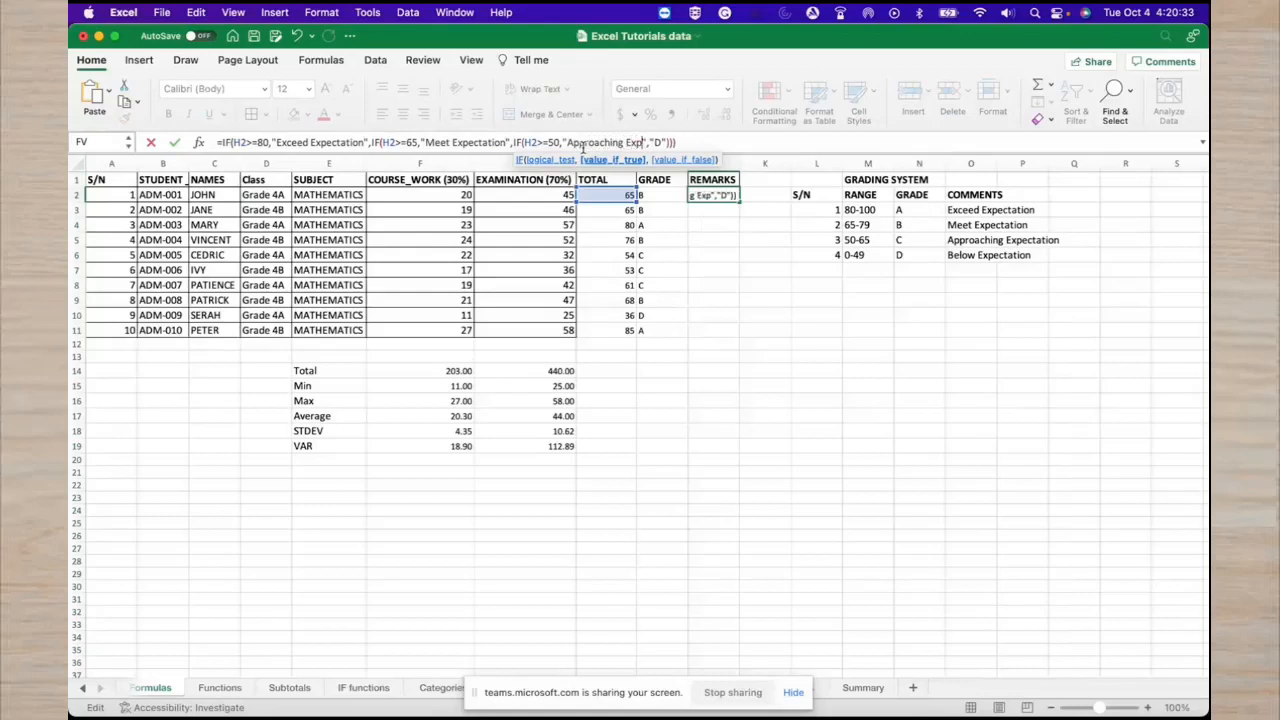
type("extation")
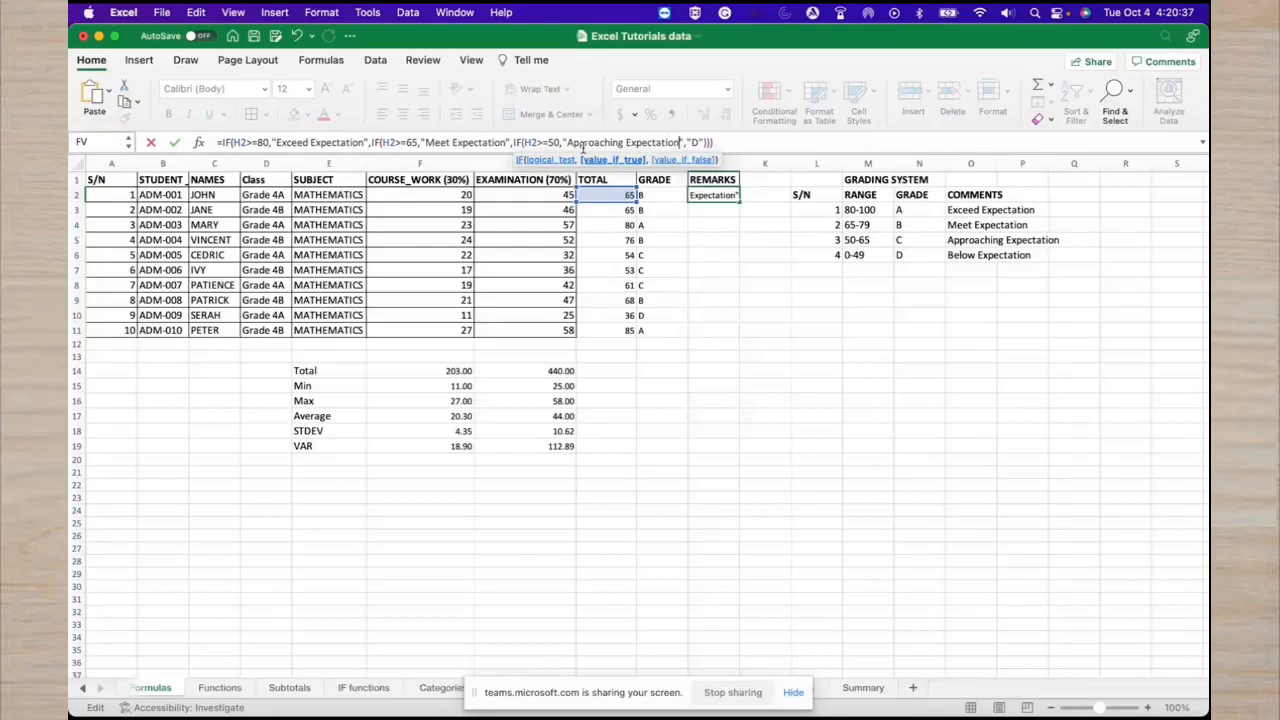
left_click(958, 257)
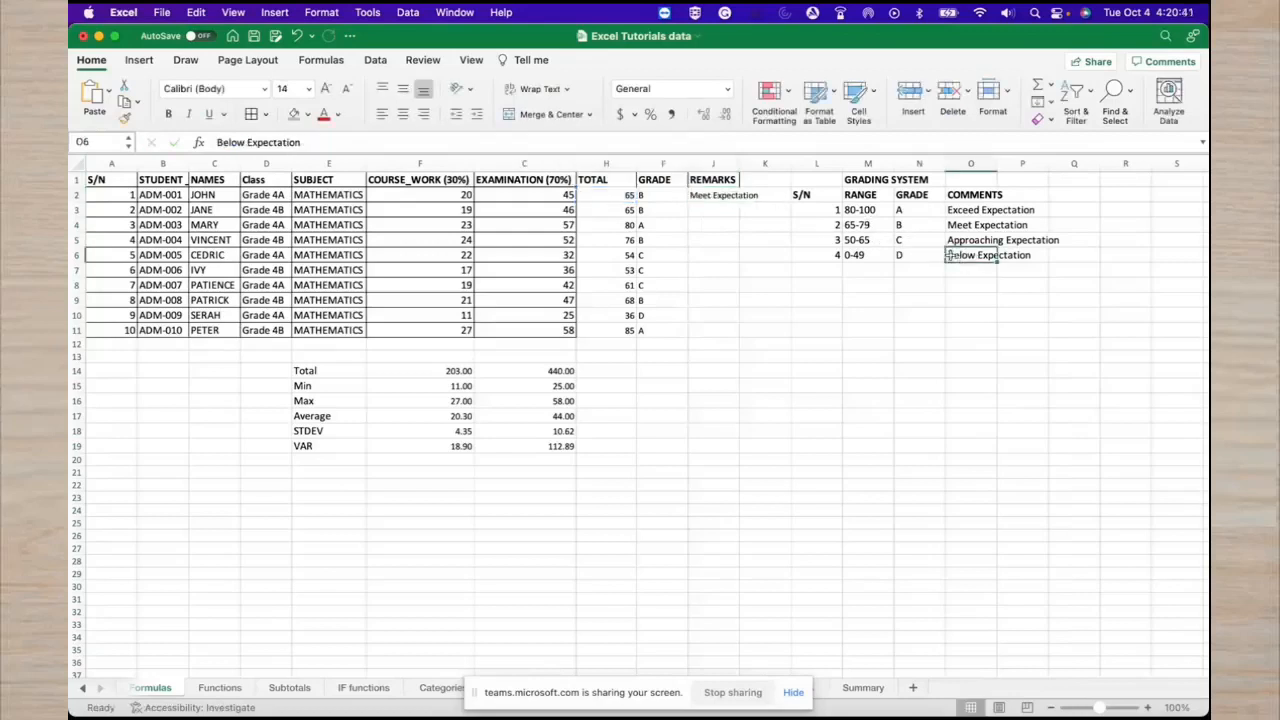
Replace the final "D" result in the J2 REMARKS formula with "Below Expectation".
left_click(707, 197)
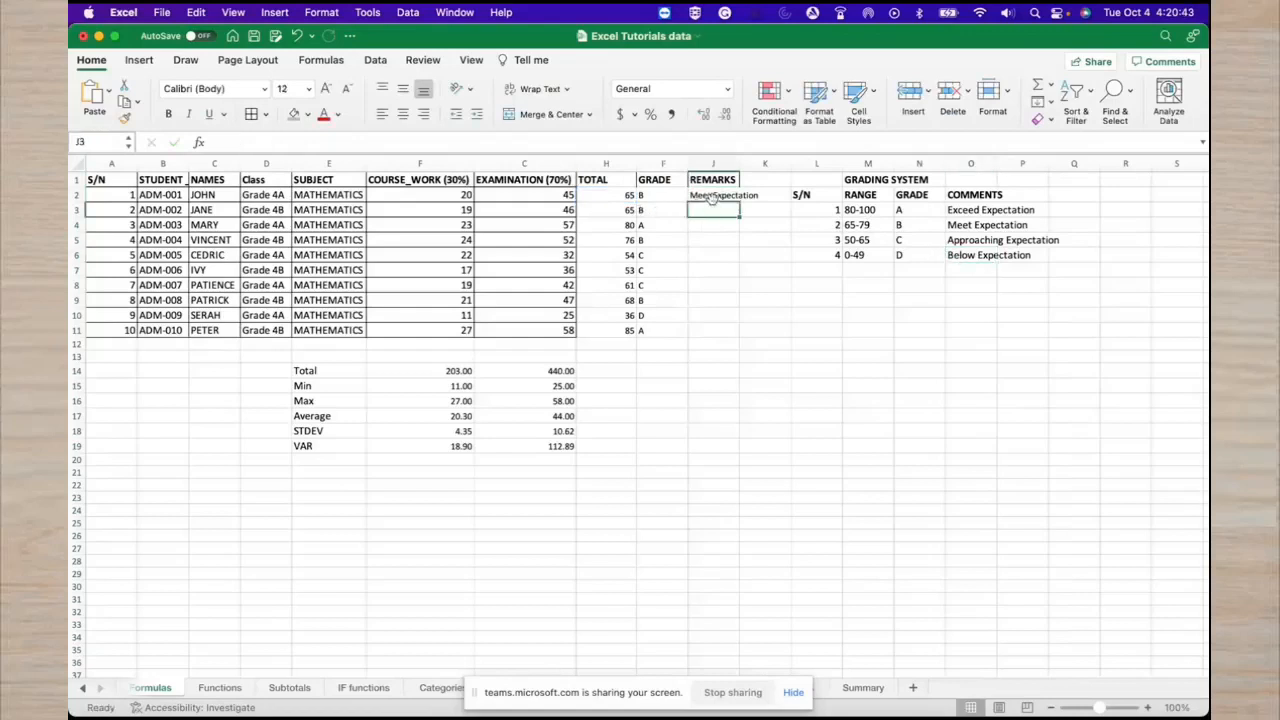
left_click(704, 142)
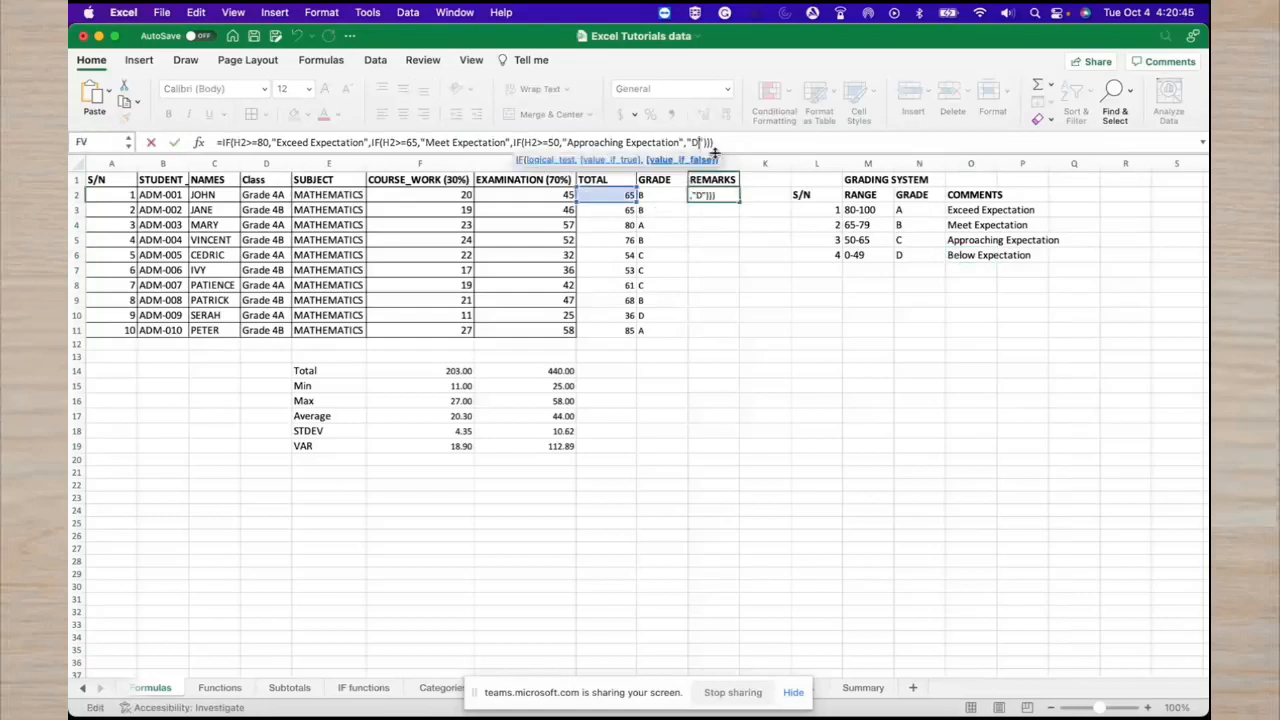
key("BackSpace")
type("Beloe")
key("BackSpace")
type("w")
type(" Expec")
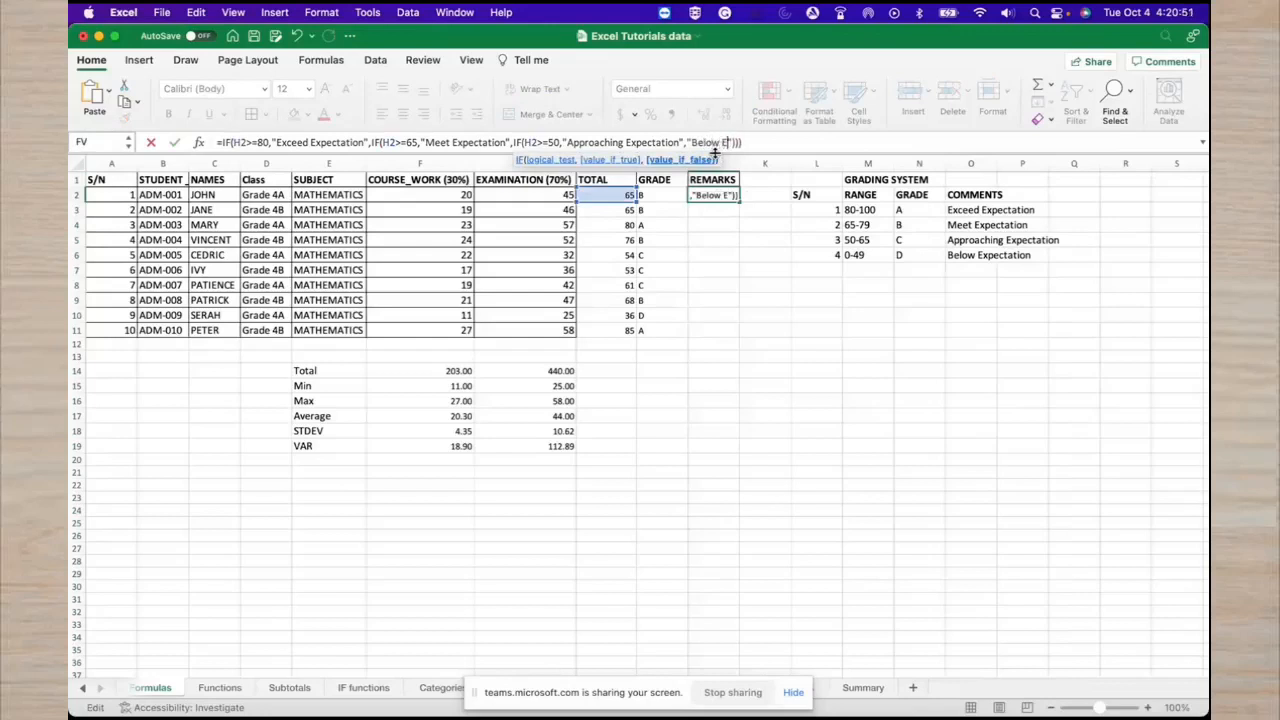
type("tation")
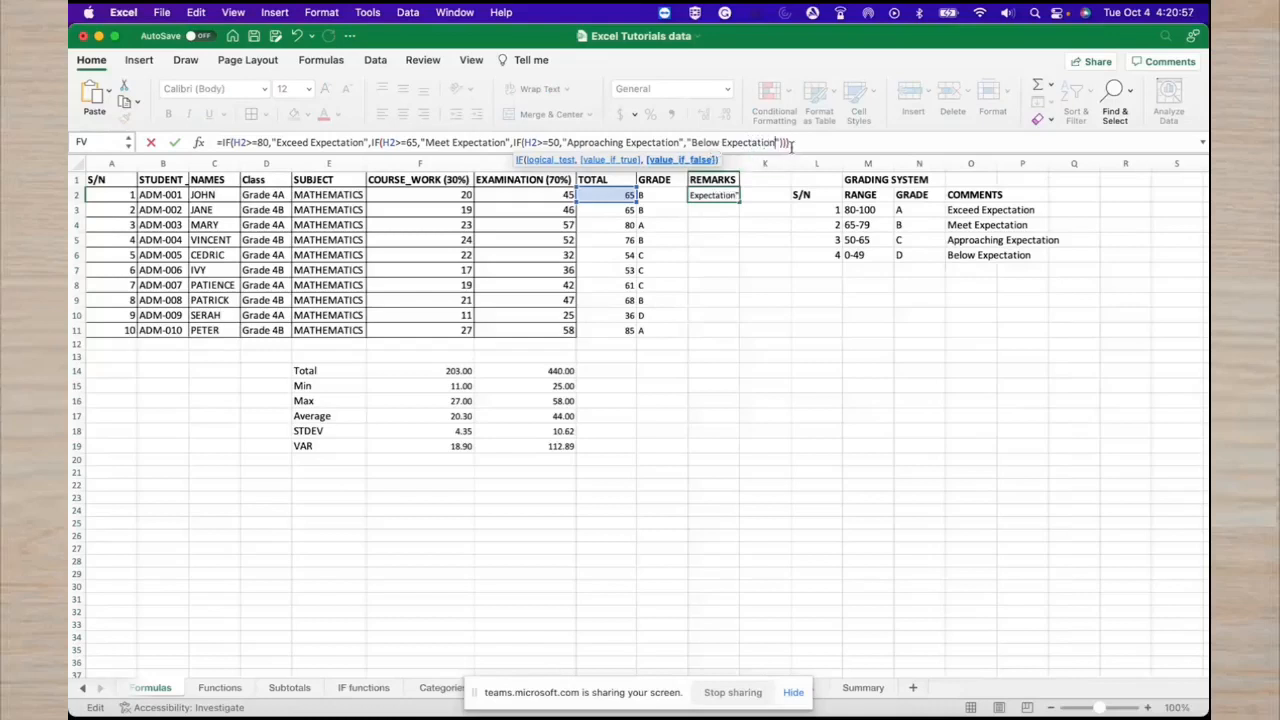
key("Return")
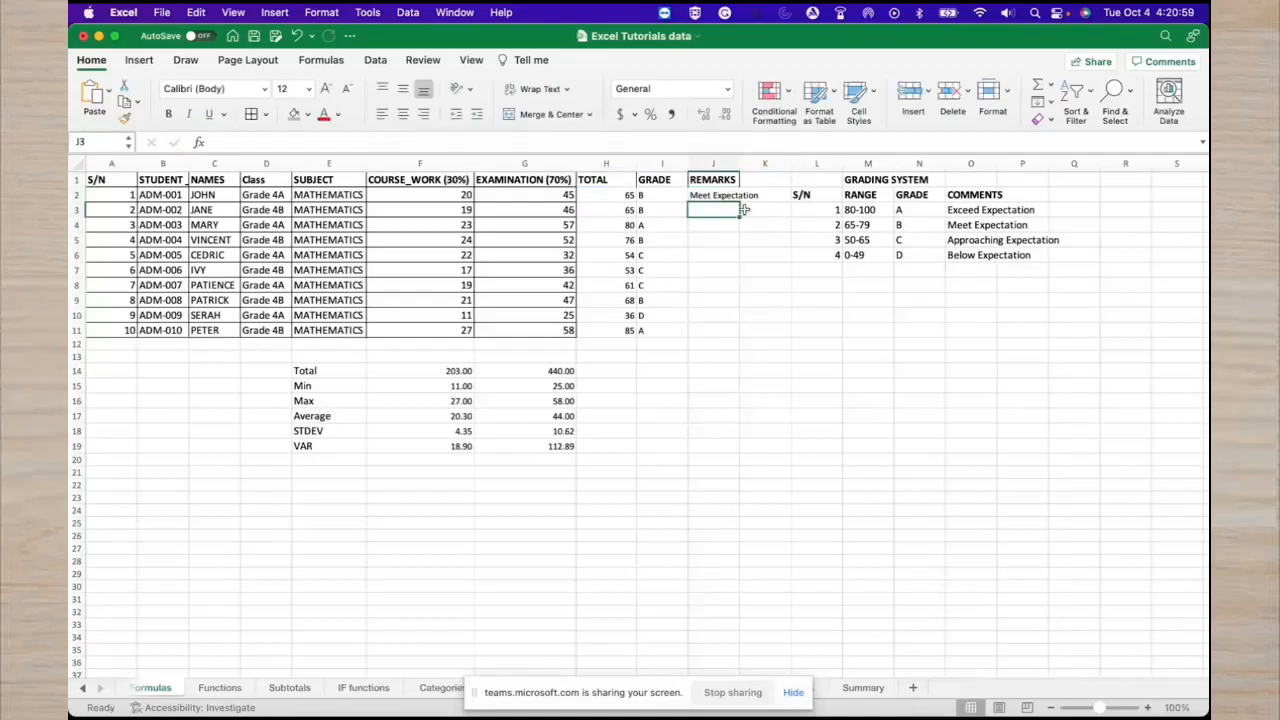
Fill the REMARKS formula down through row 11, and widen the REMARKS column and narrow the TOTAL column to fit their contents.
left_click(738, 197)
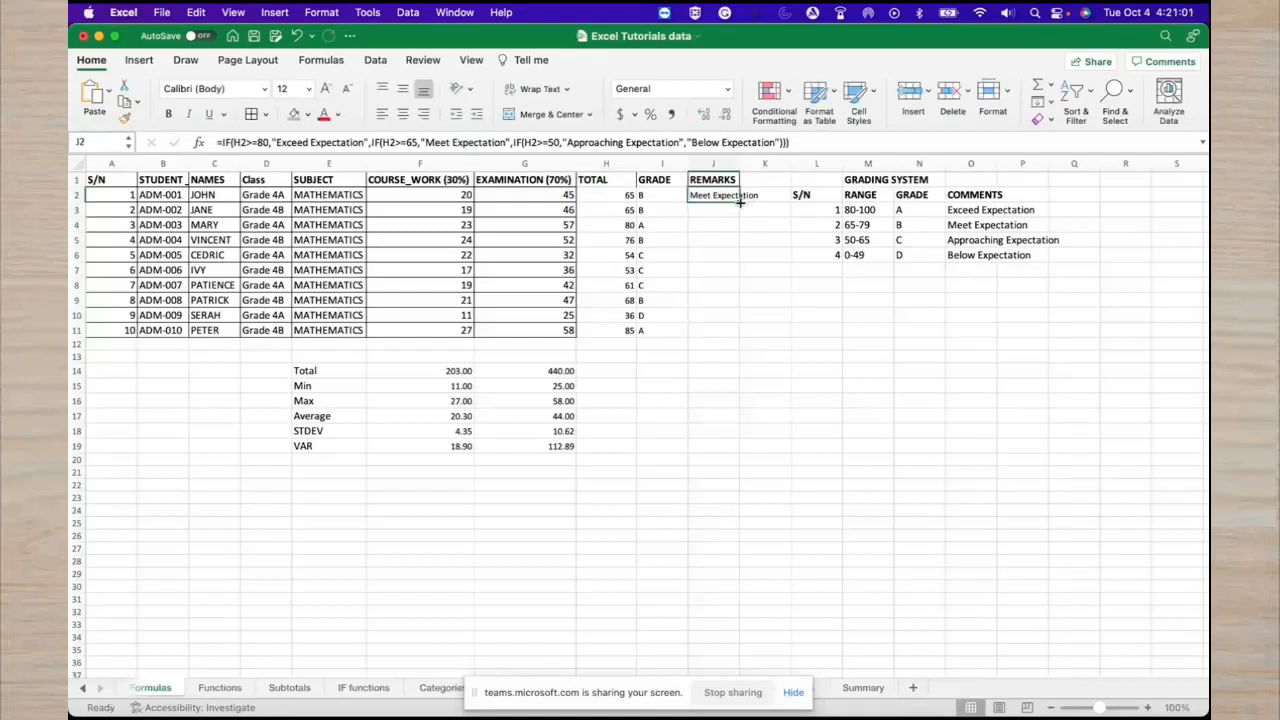
double_click(740, 202)
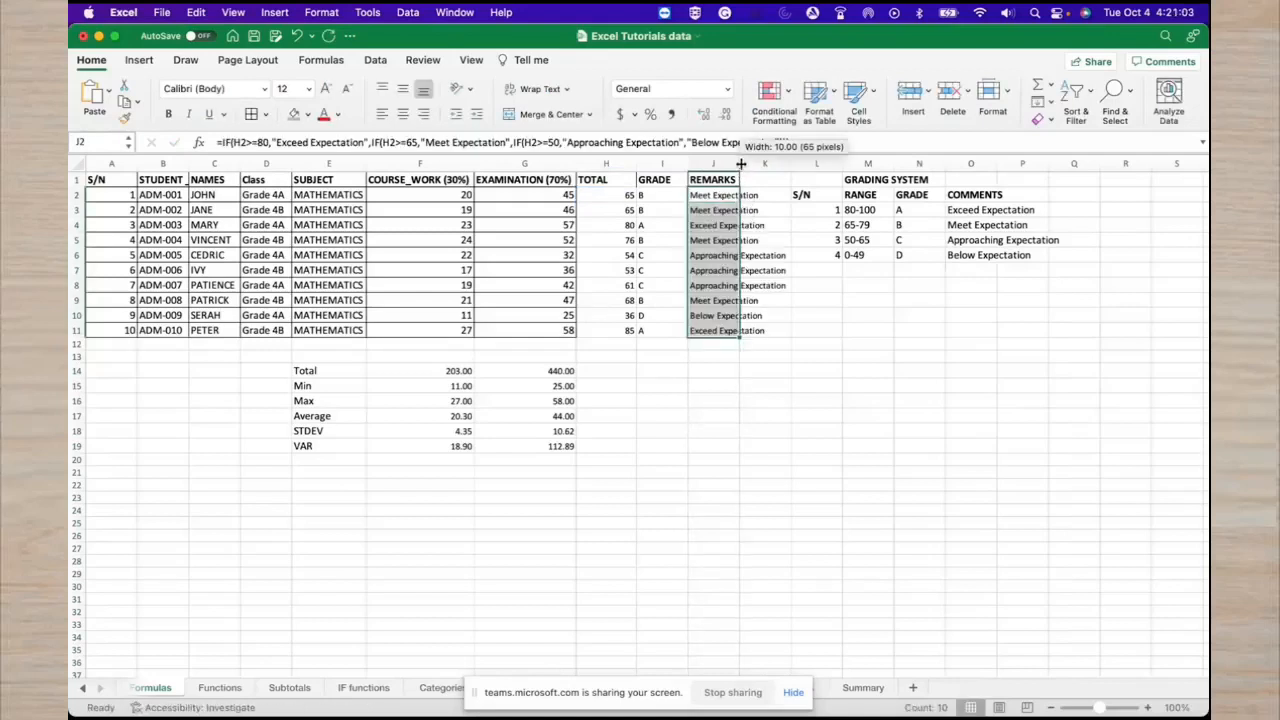
left_click_drag(741, 163, 791, 164)
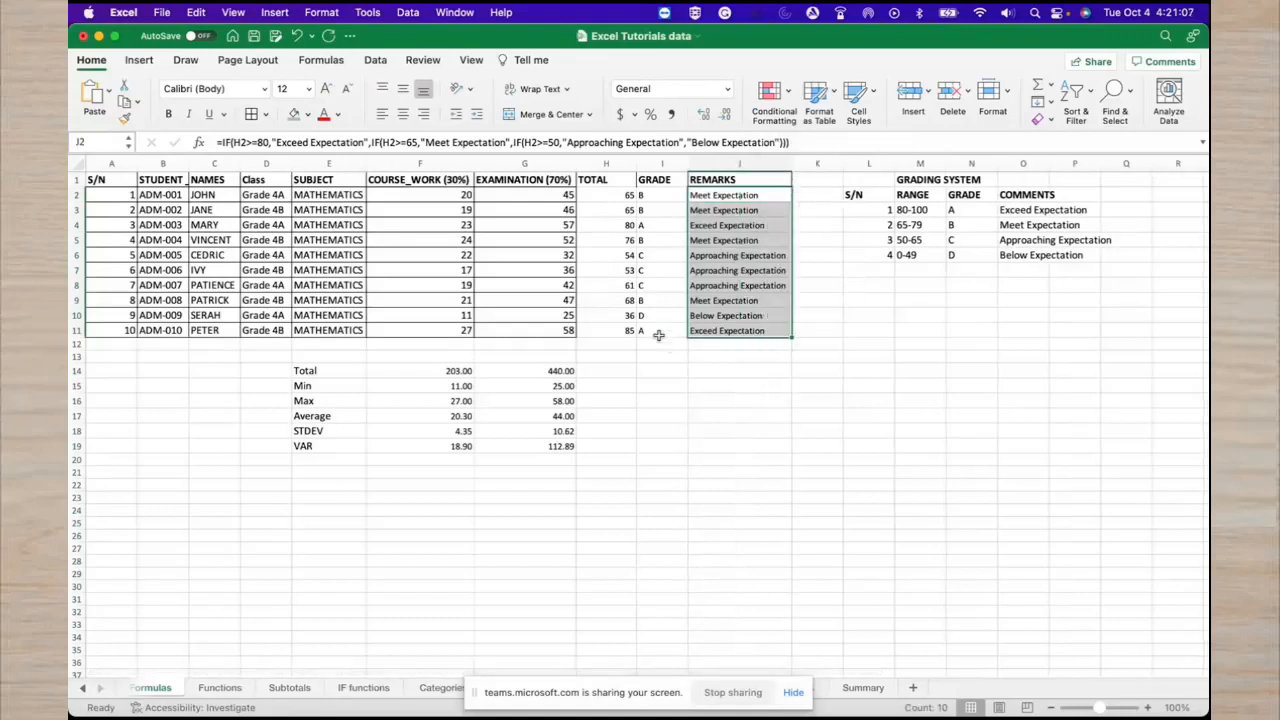
left_click_drag(636, 163, 610, 164)
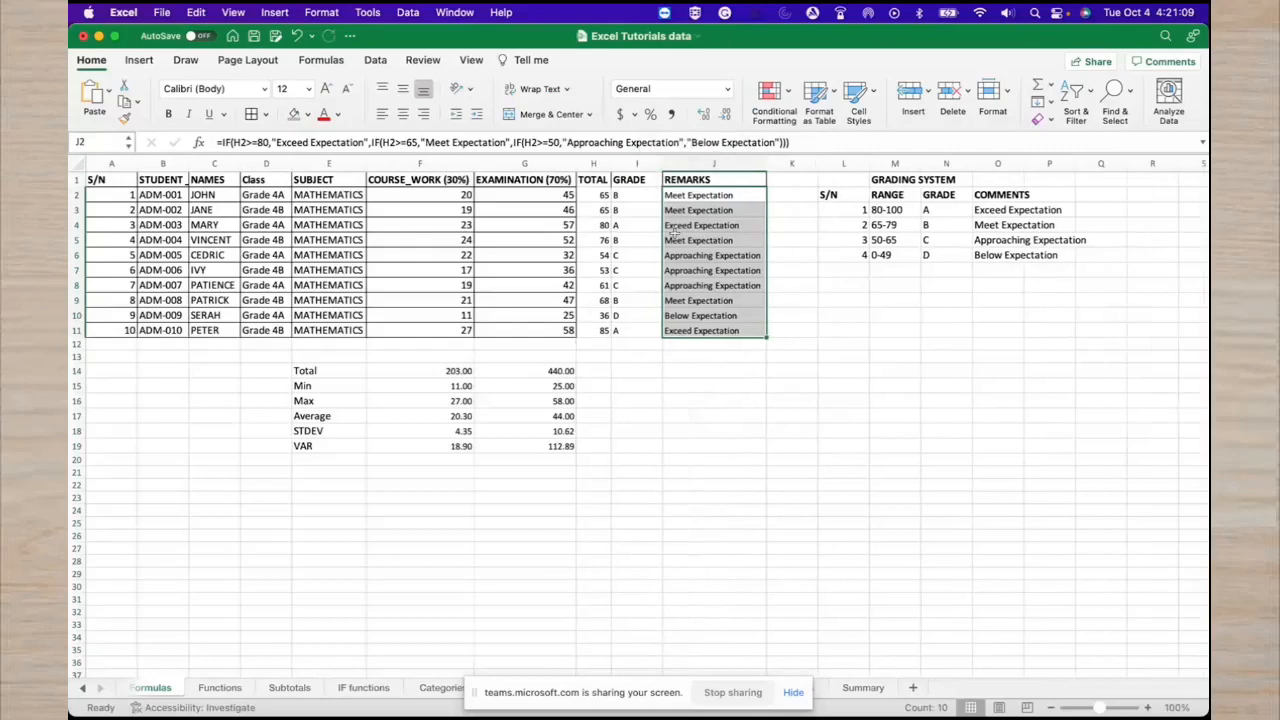
left_click(604, 196)
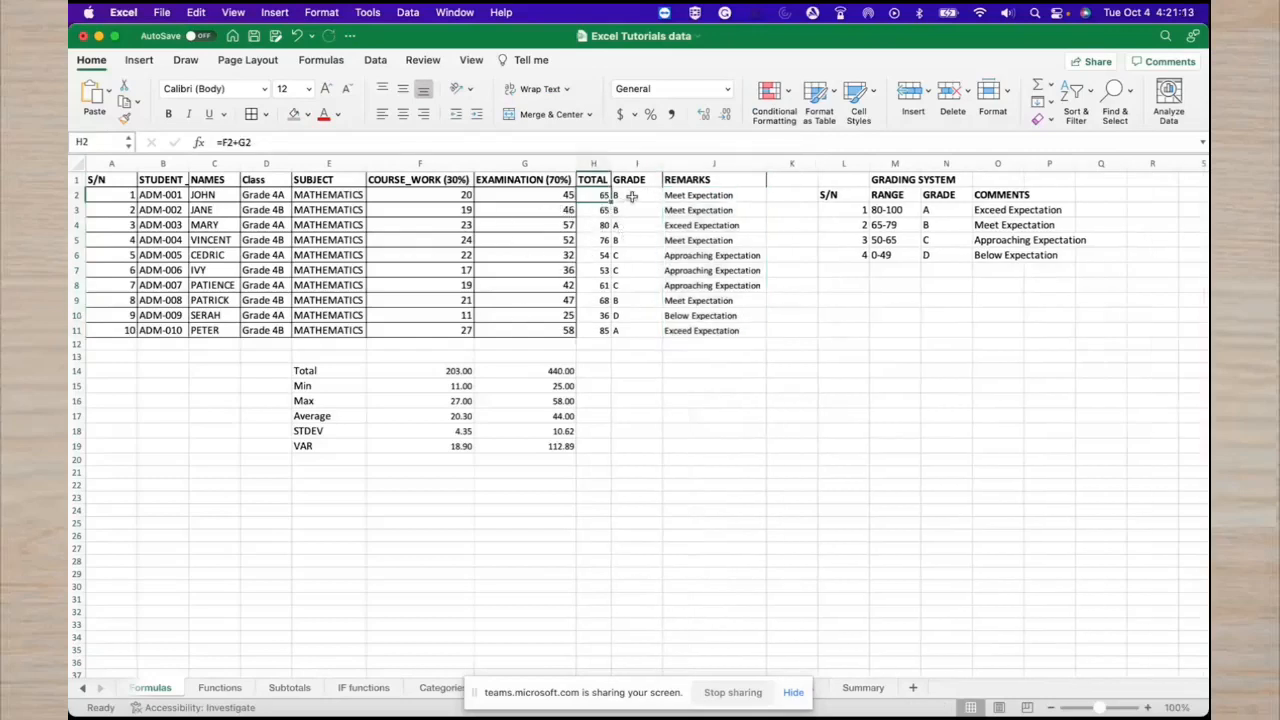
left_click(632, 197)
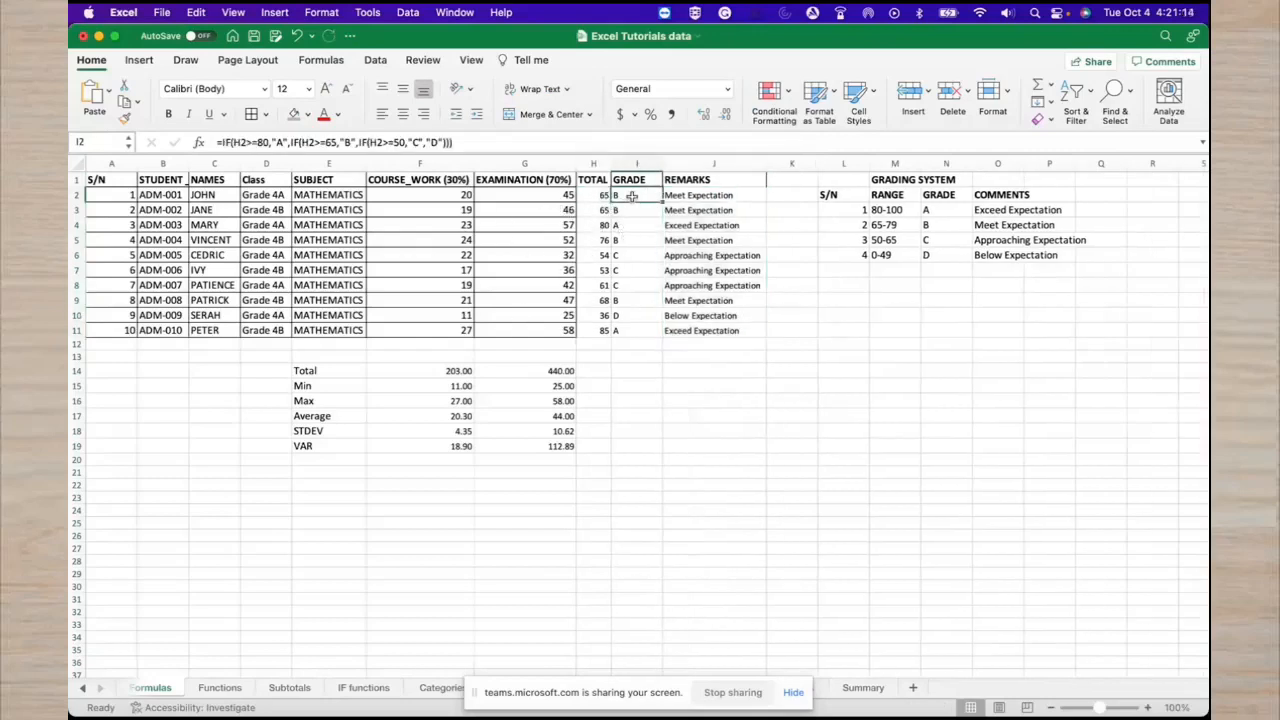
left_click(690, 197)
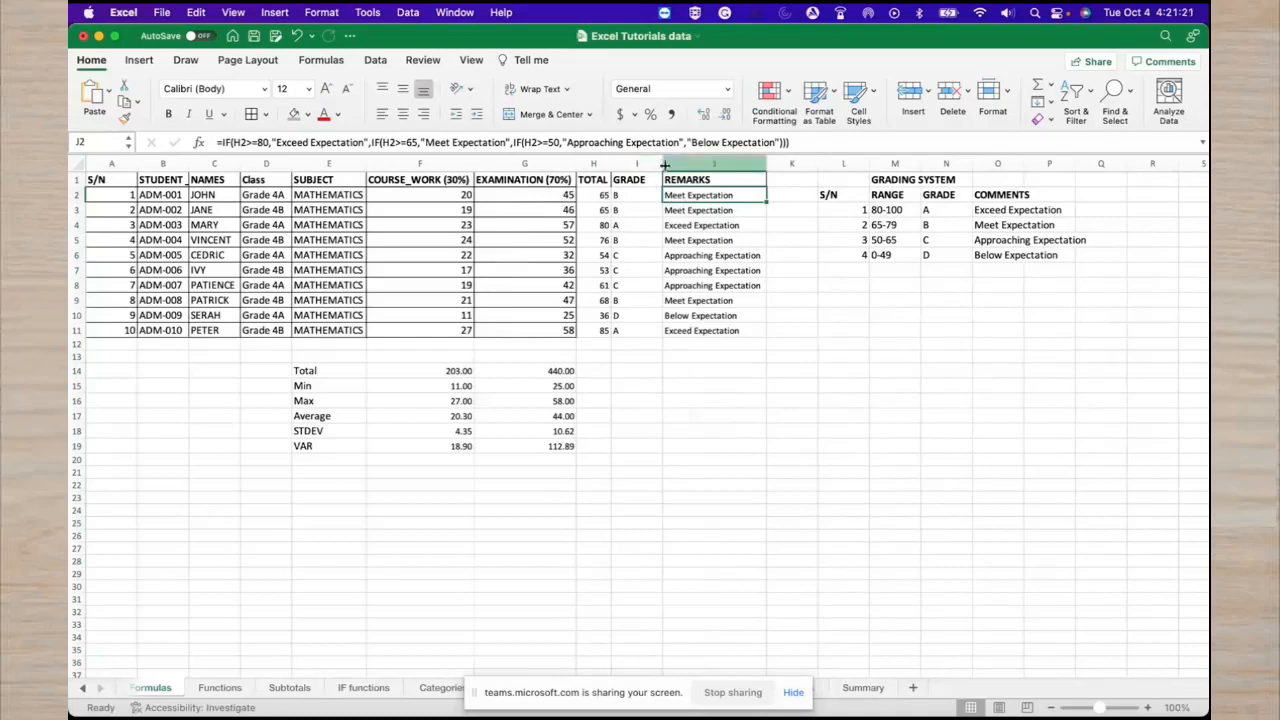
Insert an empty column between the GRADE and REMARKS columns.
right_click(632, 166)
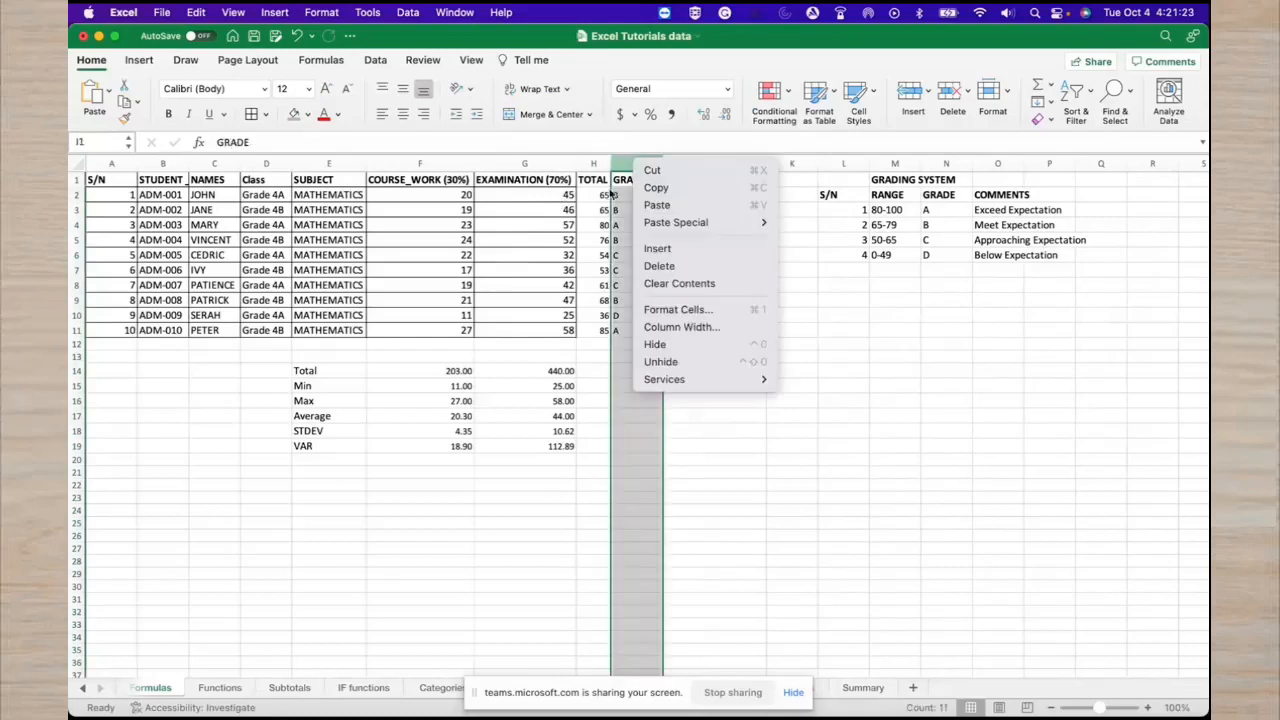
left_click(886, 340)
left_click(731, 168)
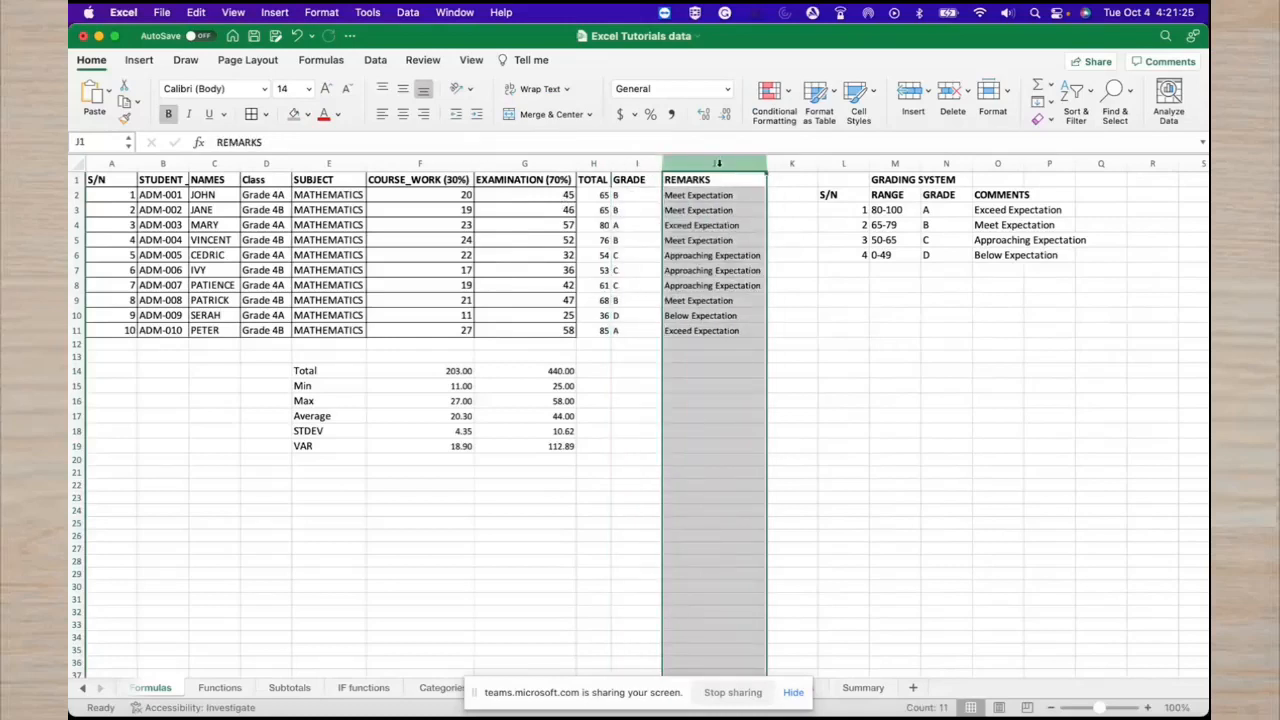
right_click(712, 165)
left_click(730, 253)
left_click(738, 240)
left_click(693, 198)
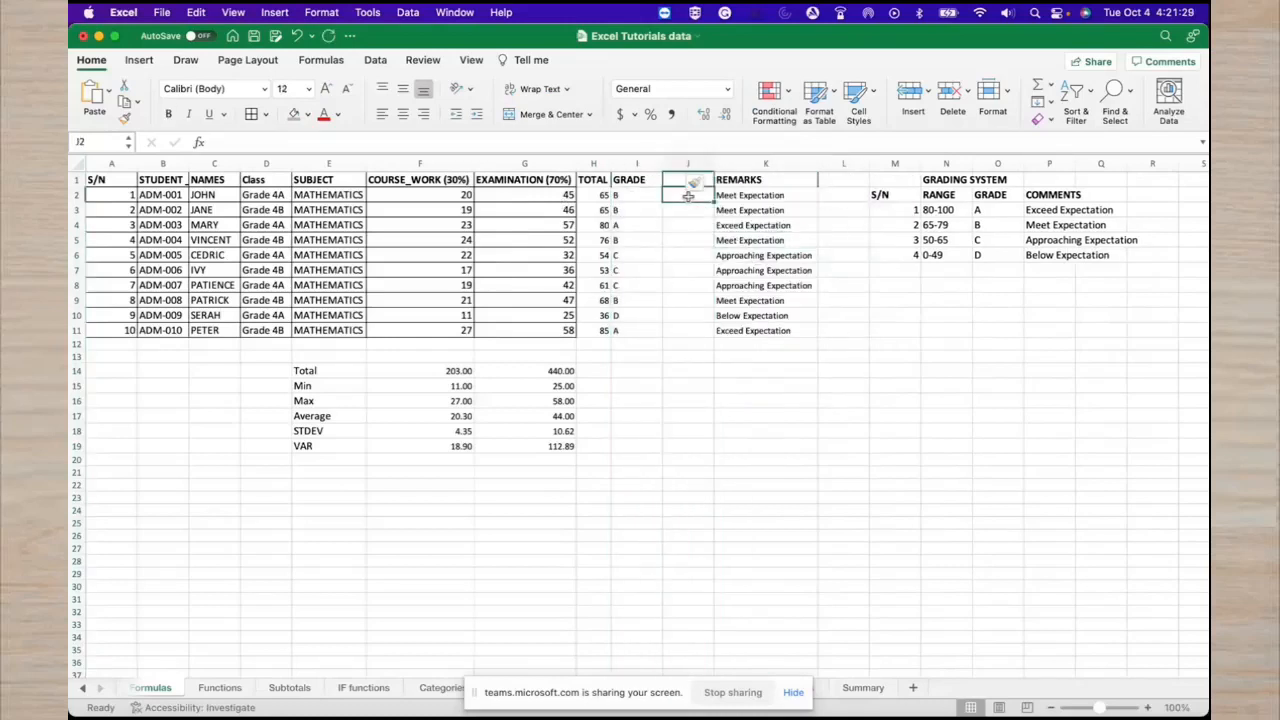
Join the first student's total and grade in J2 with the formula =H2&I2.
left_click(600, 196)
left_click(630, 196)
left_click(667, 194)
type("=")
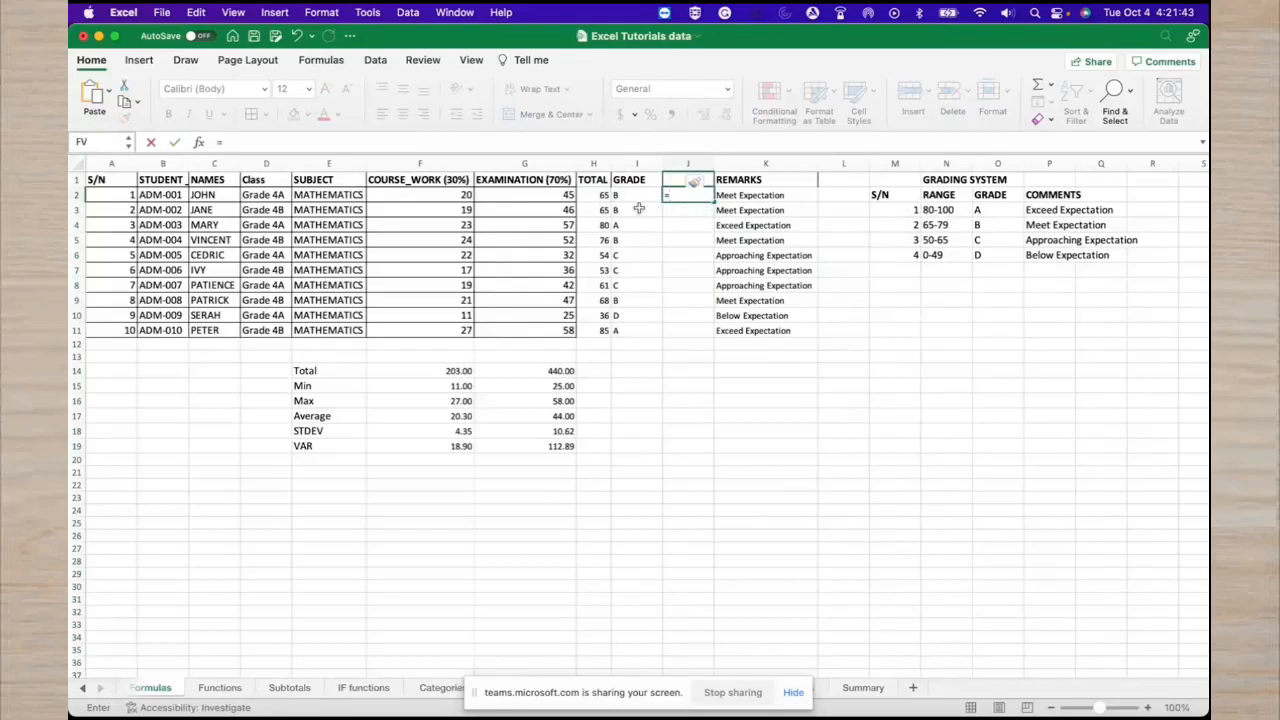
left_click(604, 196)
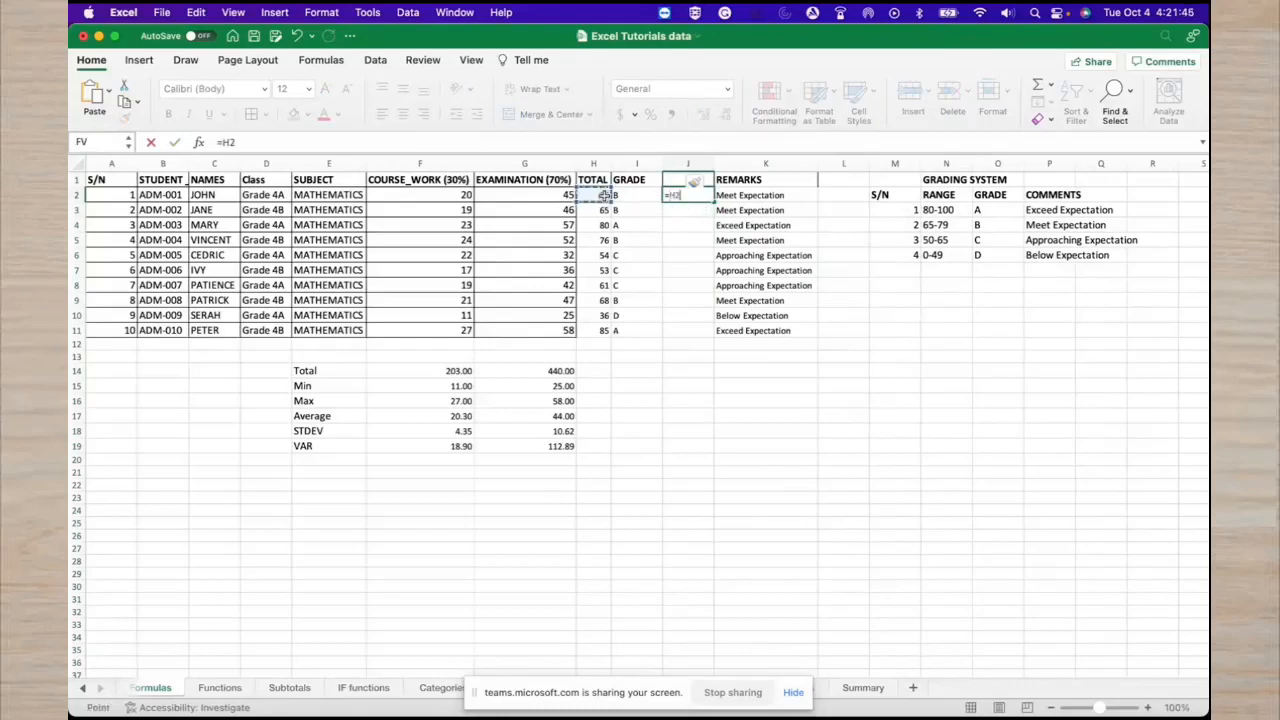
type("&")
left_click(624, 196)
key("Return")
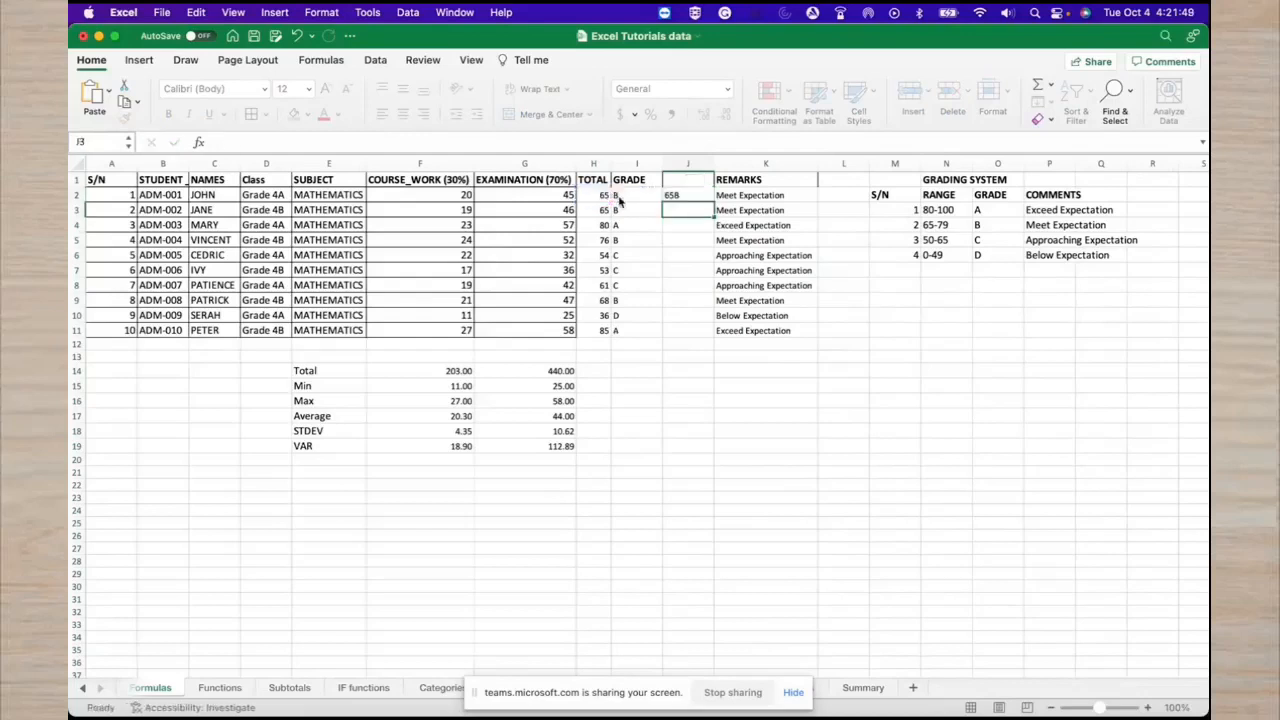
Fill the =H2&I2 formula from J2 down through row 11.
left_click(672, 197)
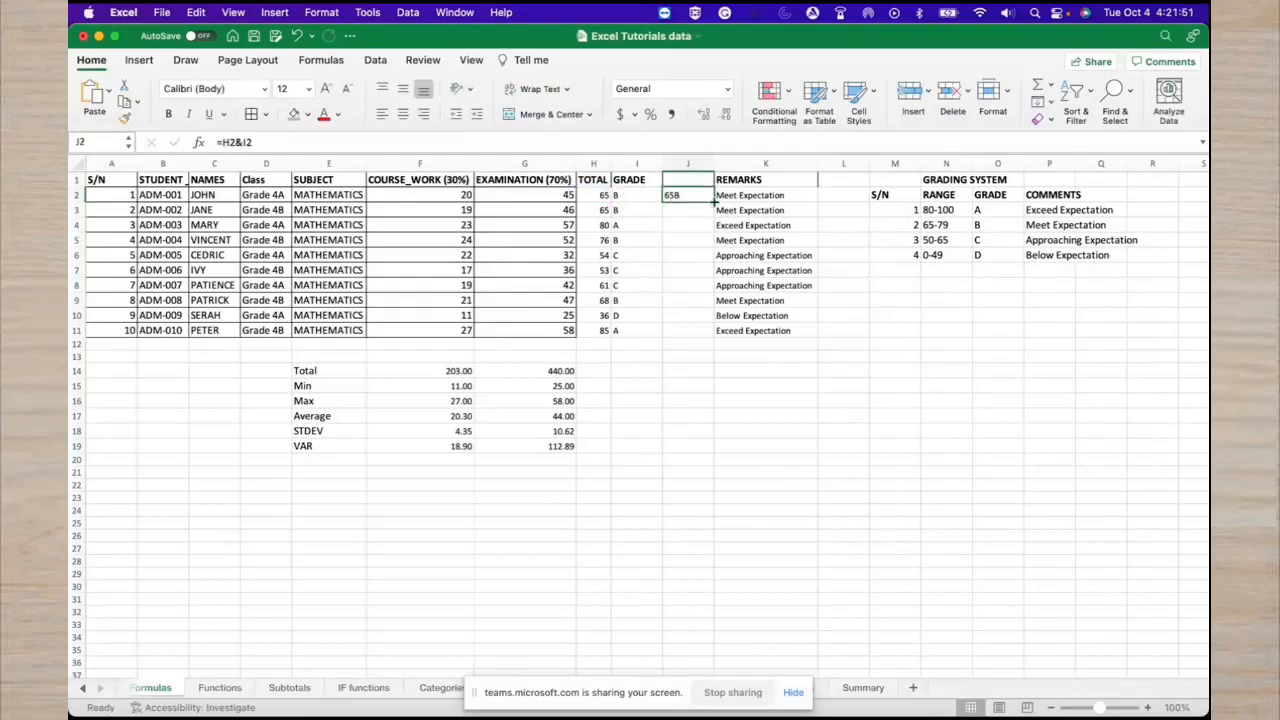
double_click(714, 203)
left_click(684, 387)
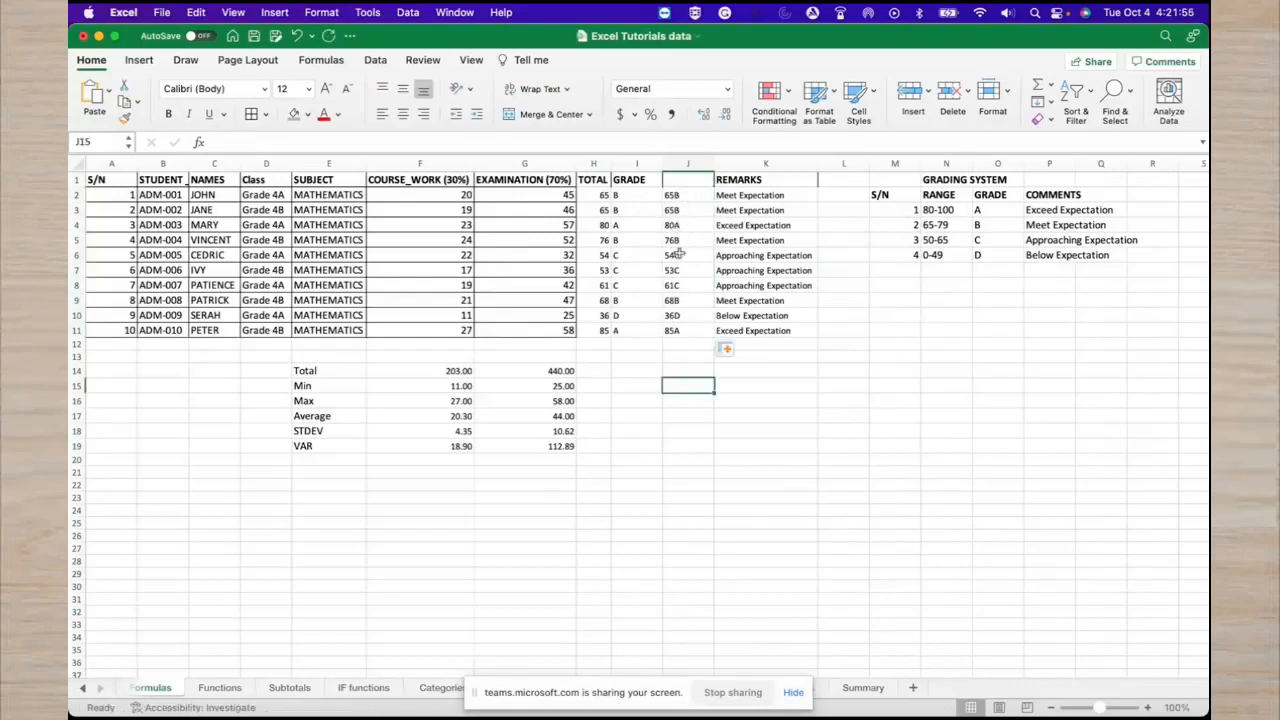
Add a space between total and grade by changing J2 to =H2&" "&I2, and fill it down through row 11.
left_click(684, 196)
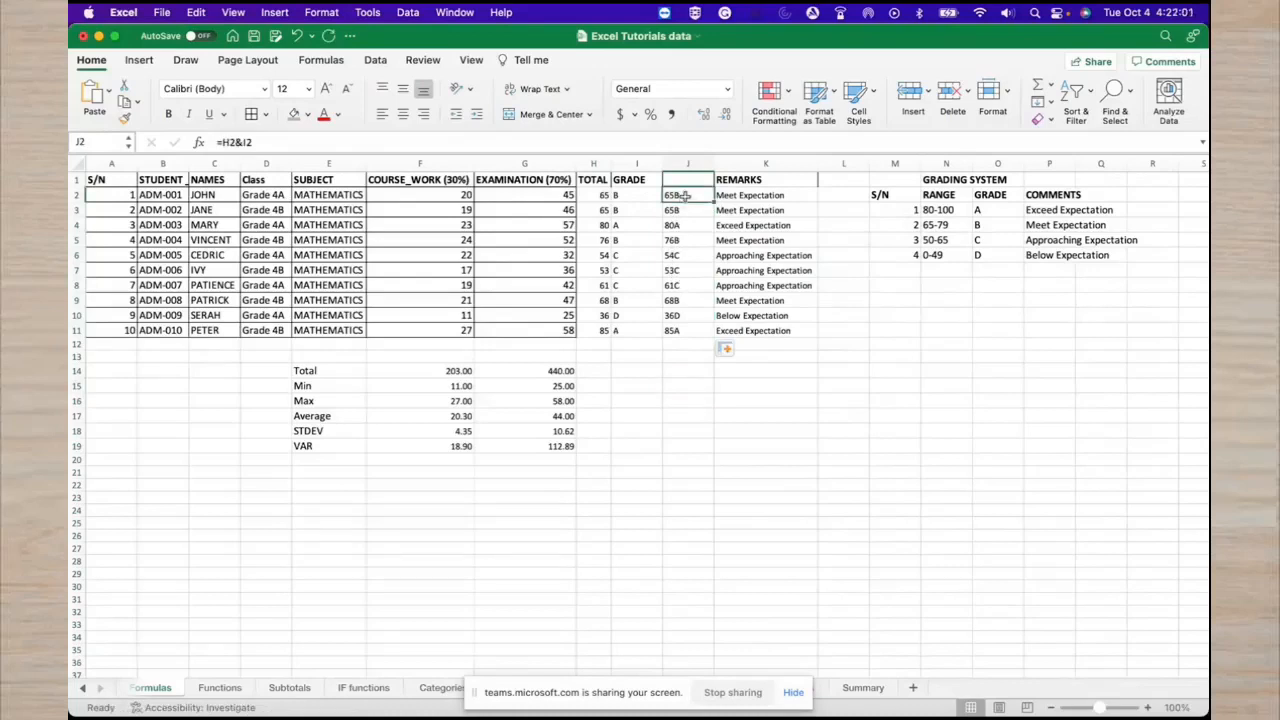
left_click(241, 143)
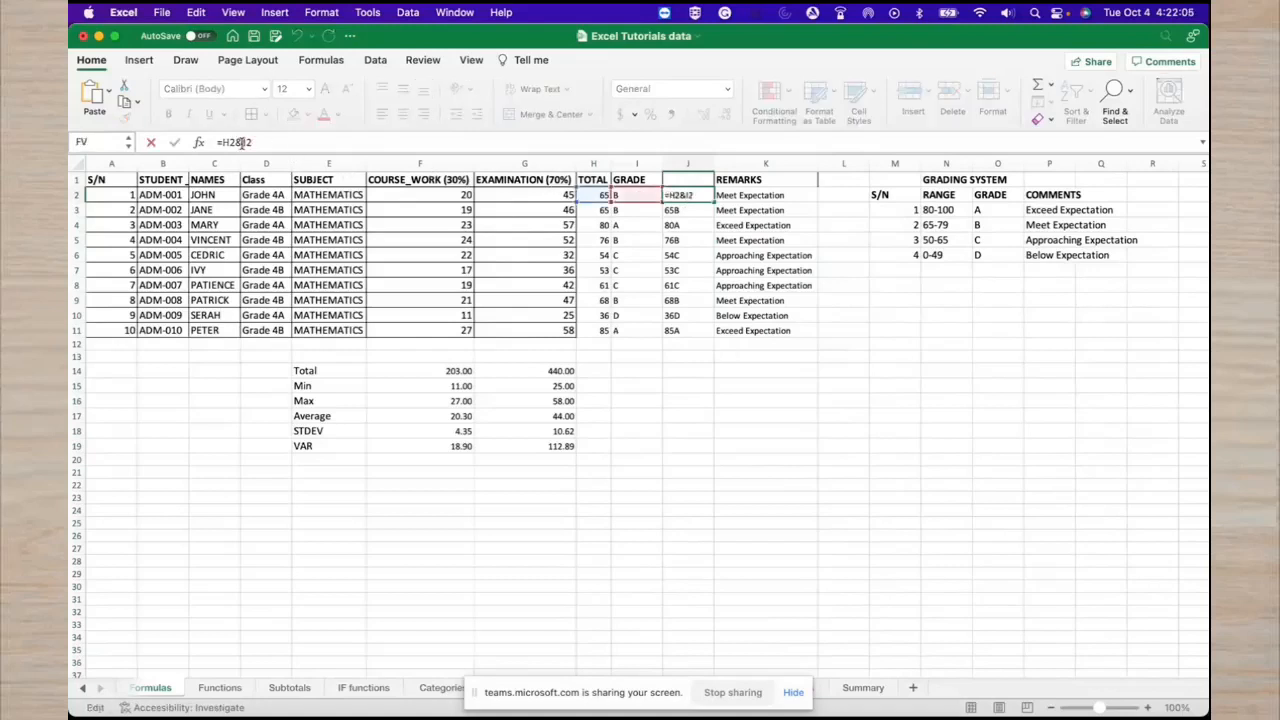
type("\" \"")
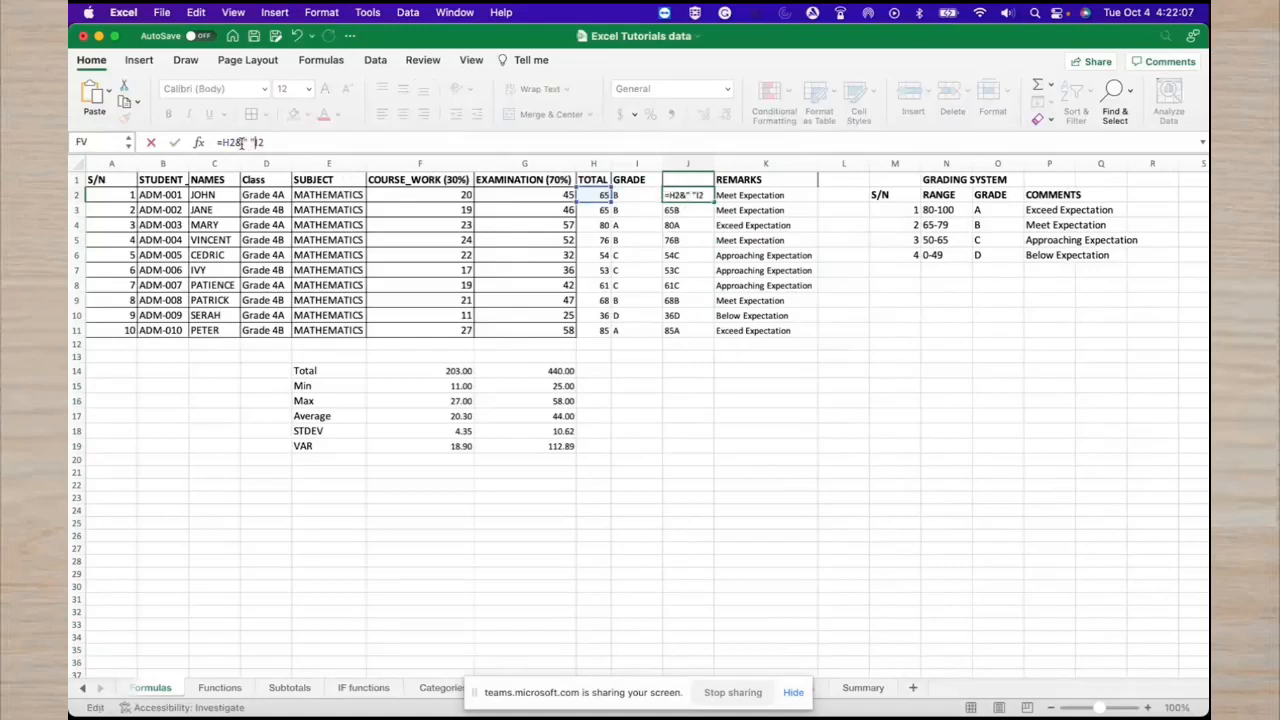
type("&")
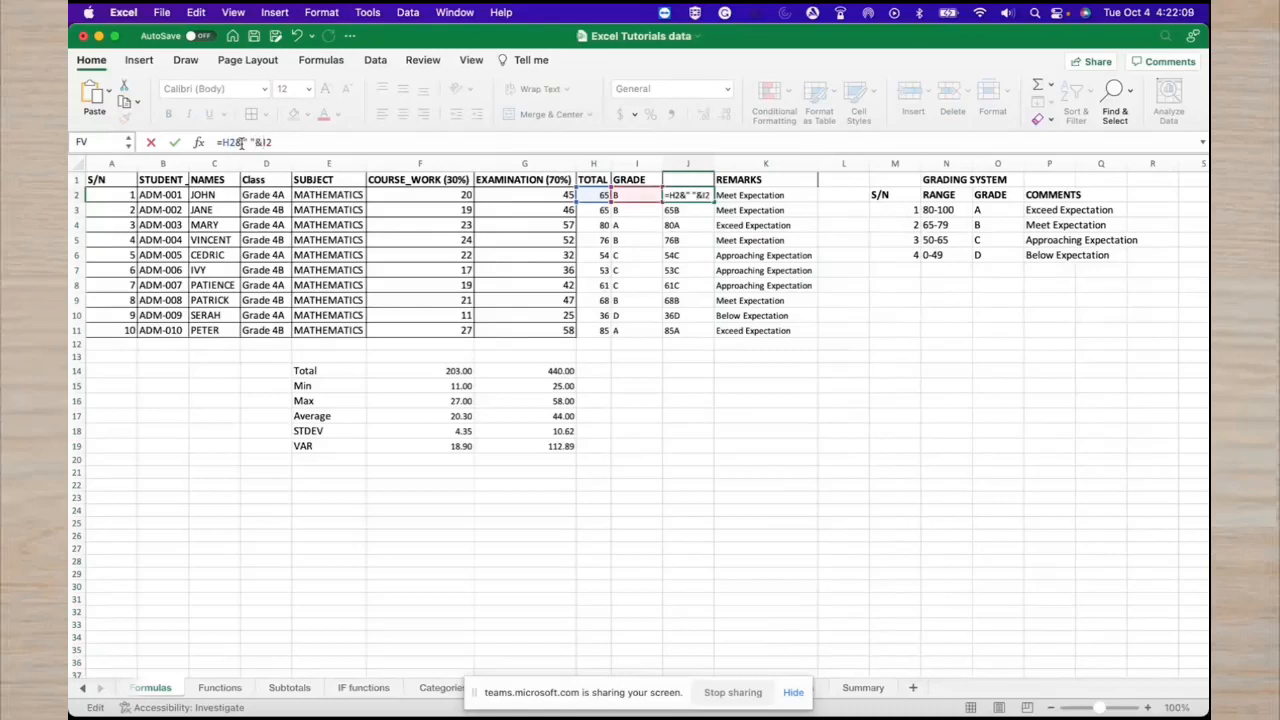
key("Return")
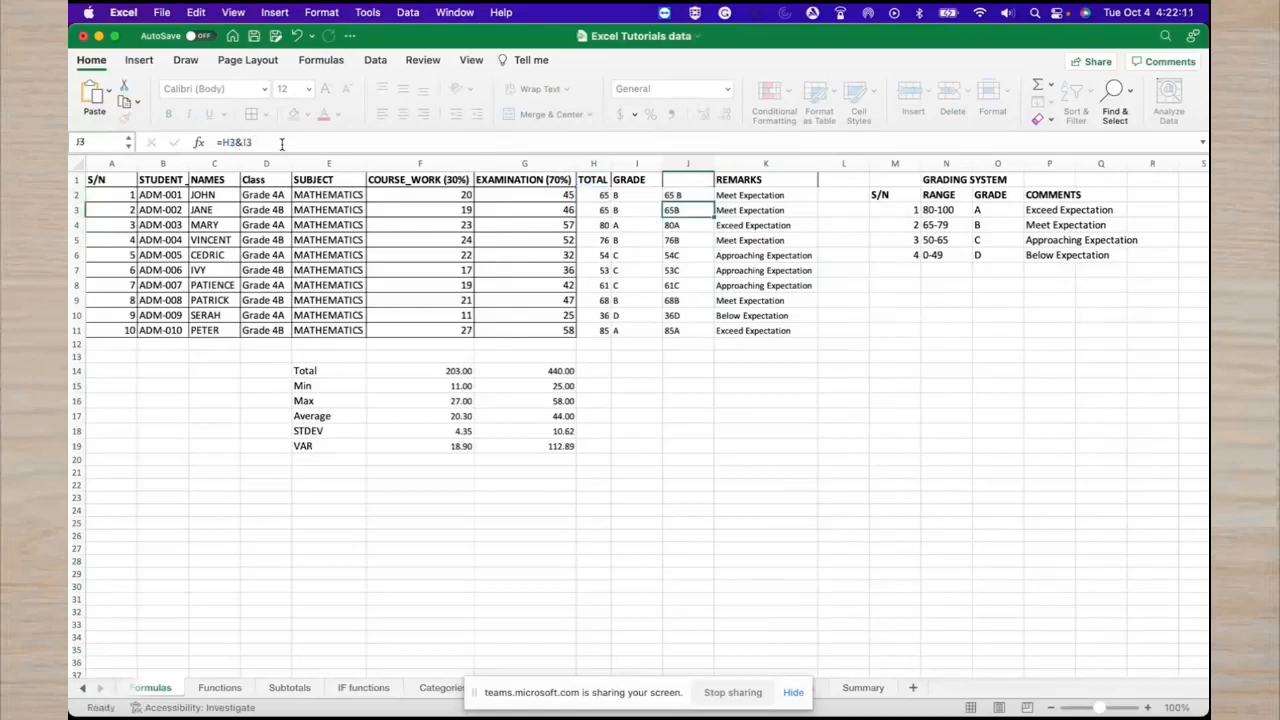
left_click(675, 193)
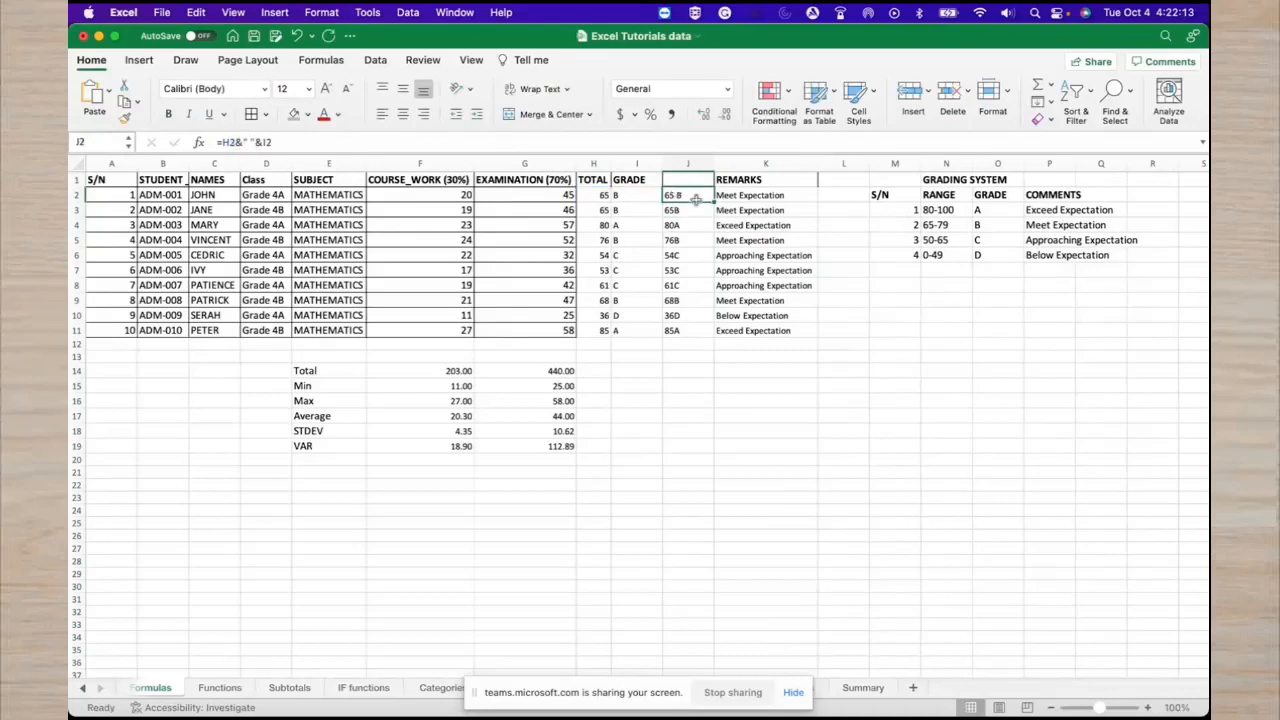
double_click(714, 203)
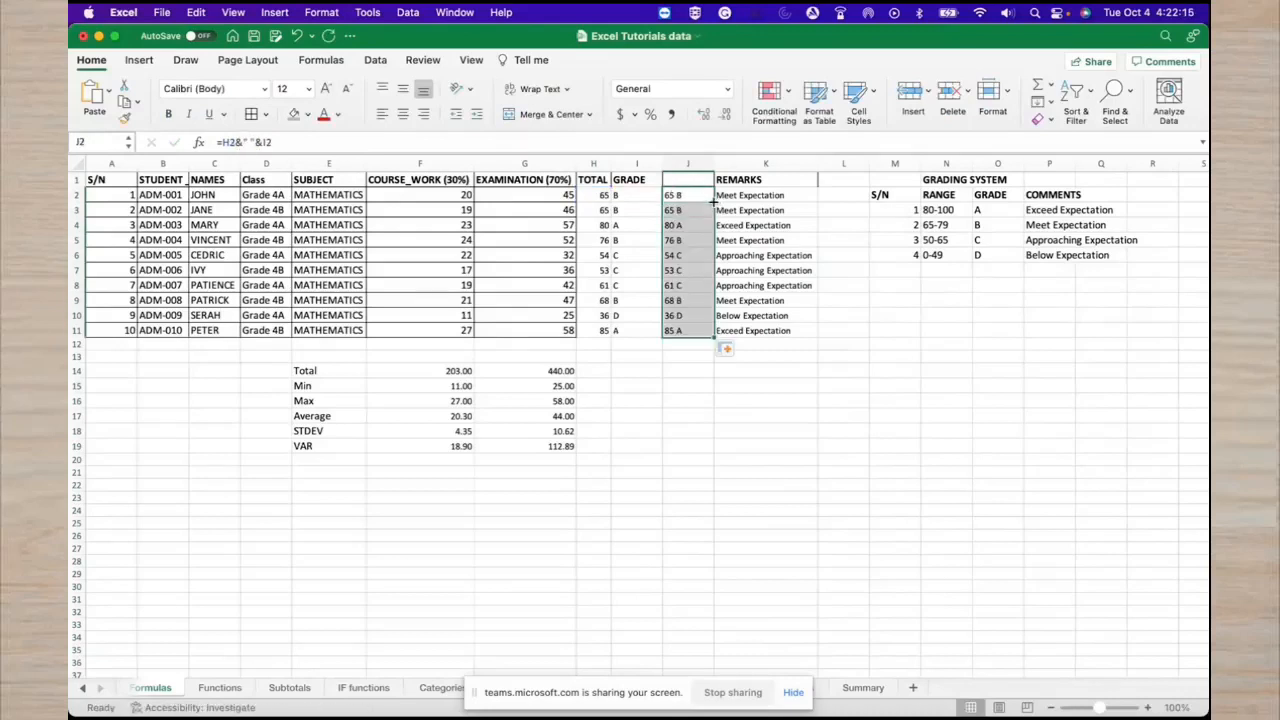
Enter the heading "Details" in J1 for the combined total and grade column.
left_click(694, 178)
type("De")
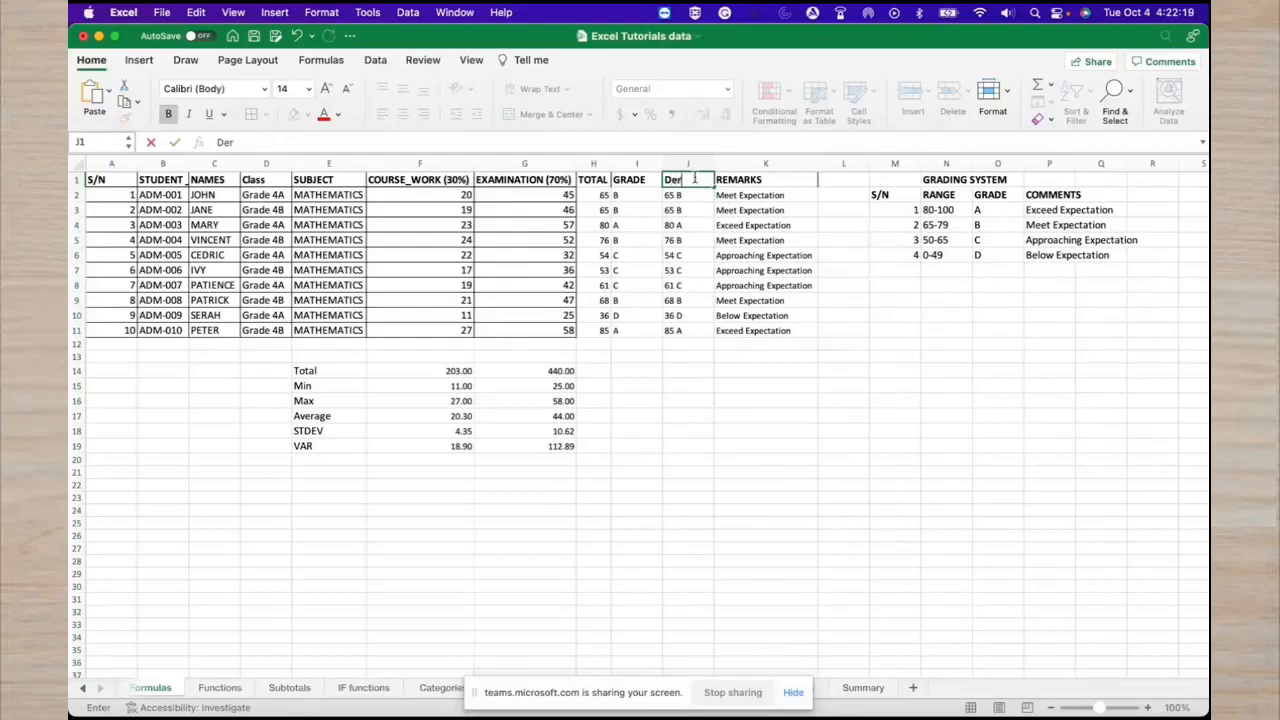
type("tails")
left_click(688, 225)
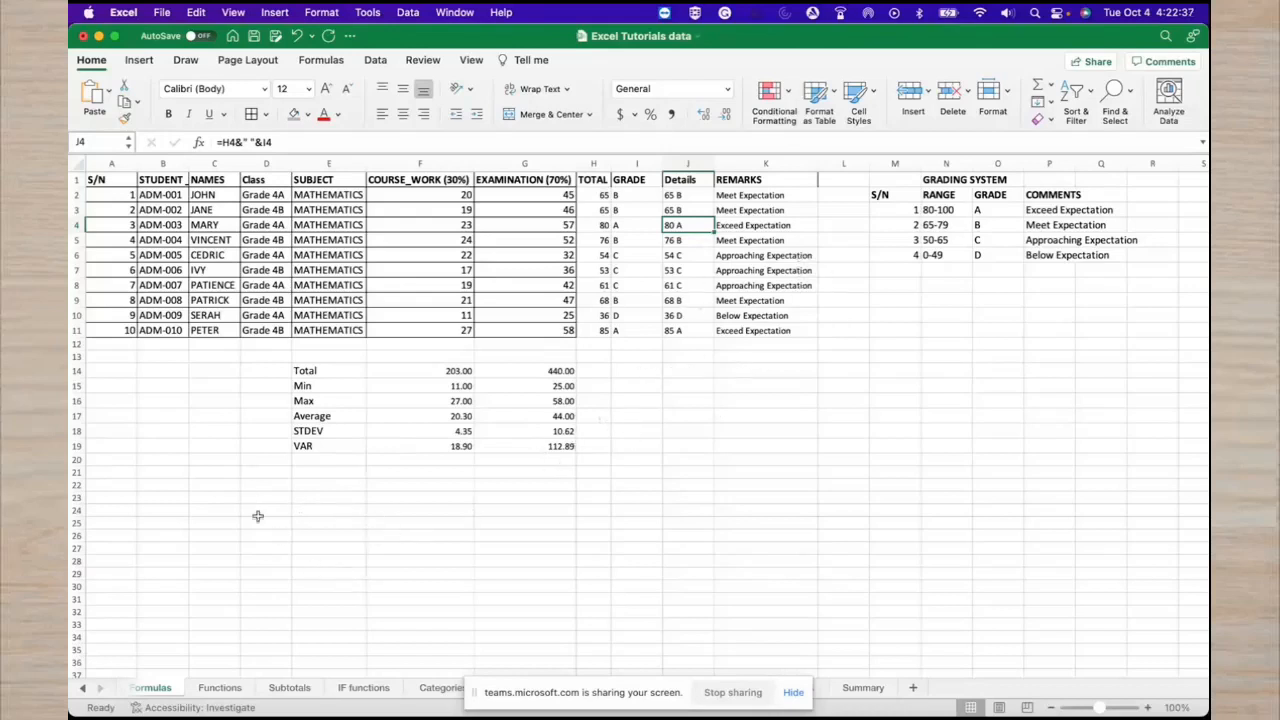
Start a new table below the statistics by entering the heading "S/n" in A22.
left_click(179, 485)
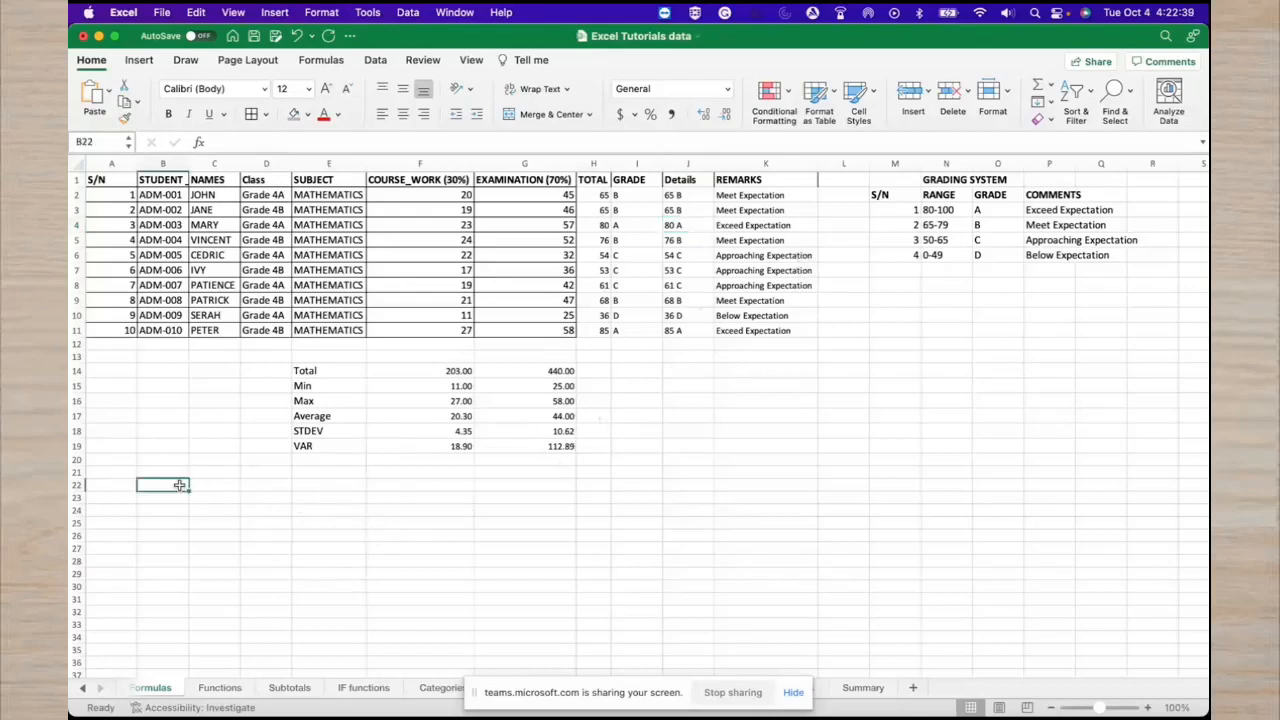
left_click(126, 489)
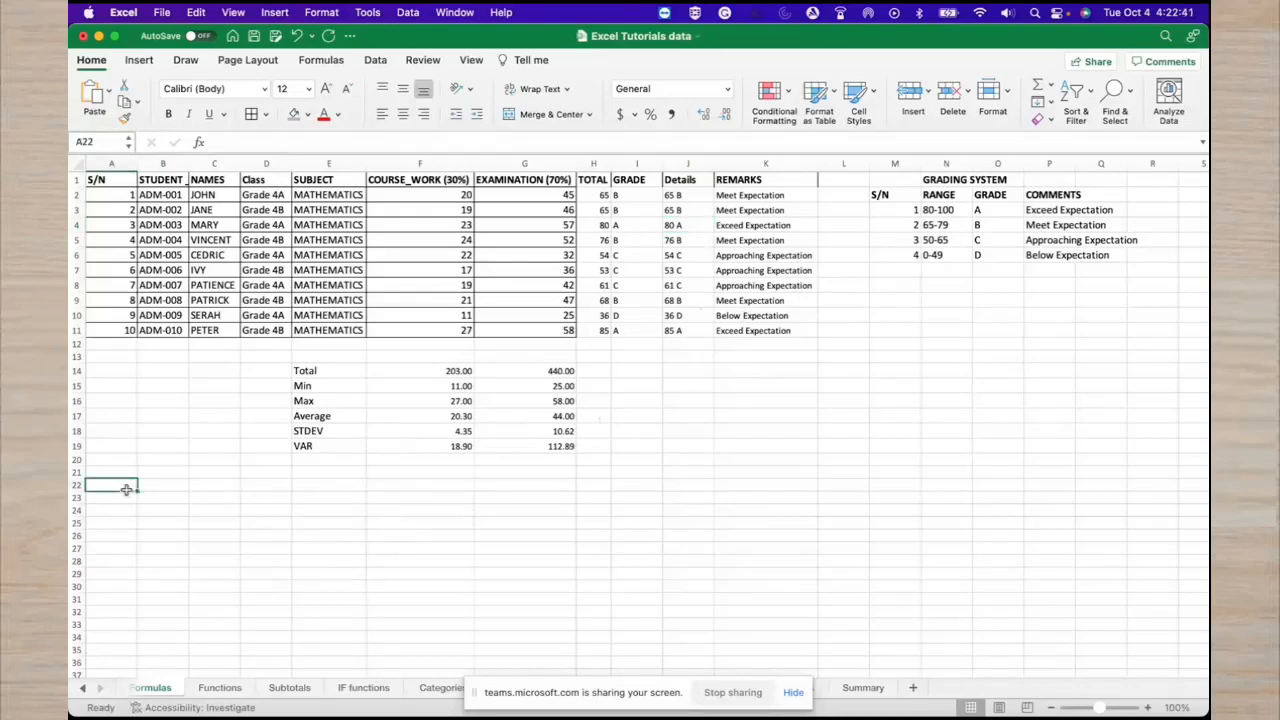
type("S?")
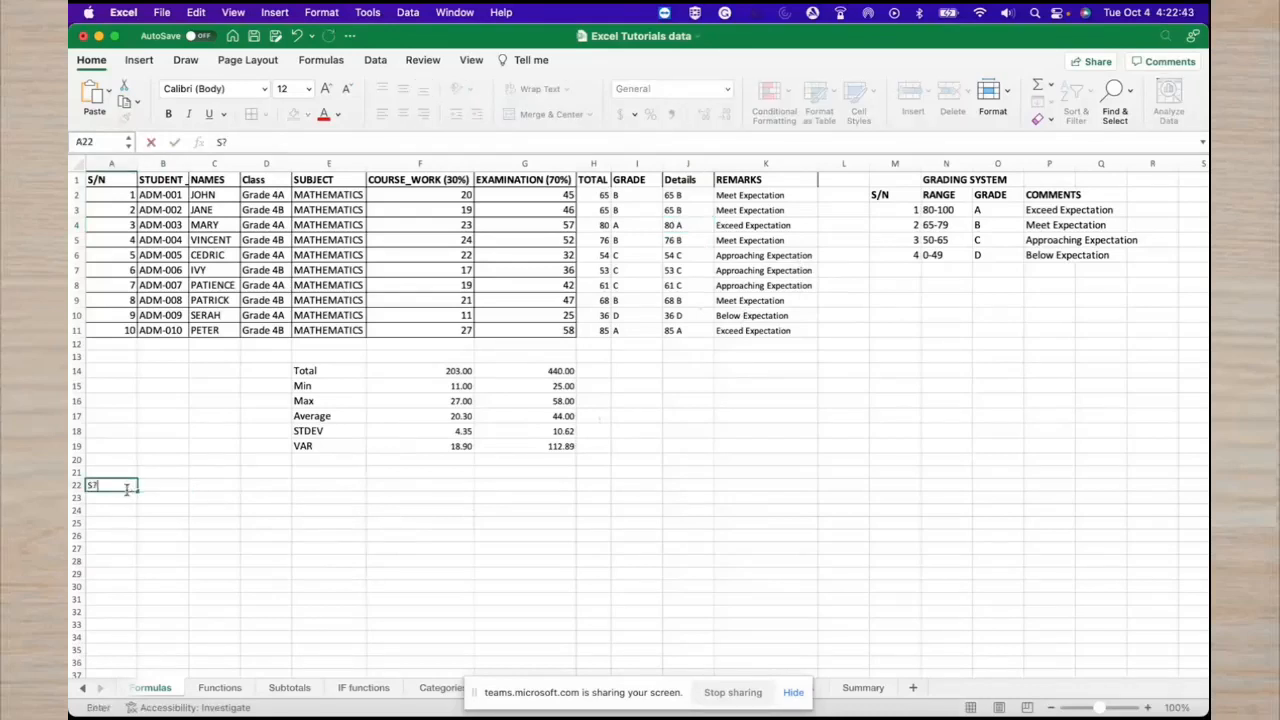
type("N")
key("BackSpace")
type("n")
key("Tab")
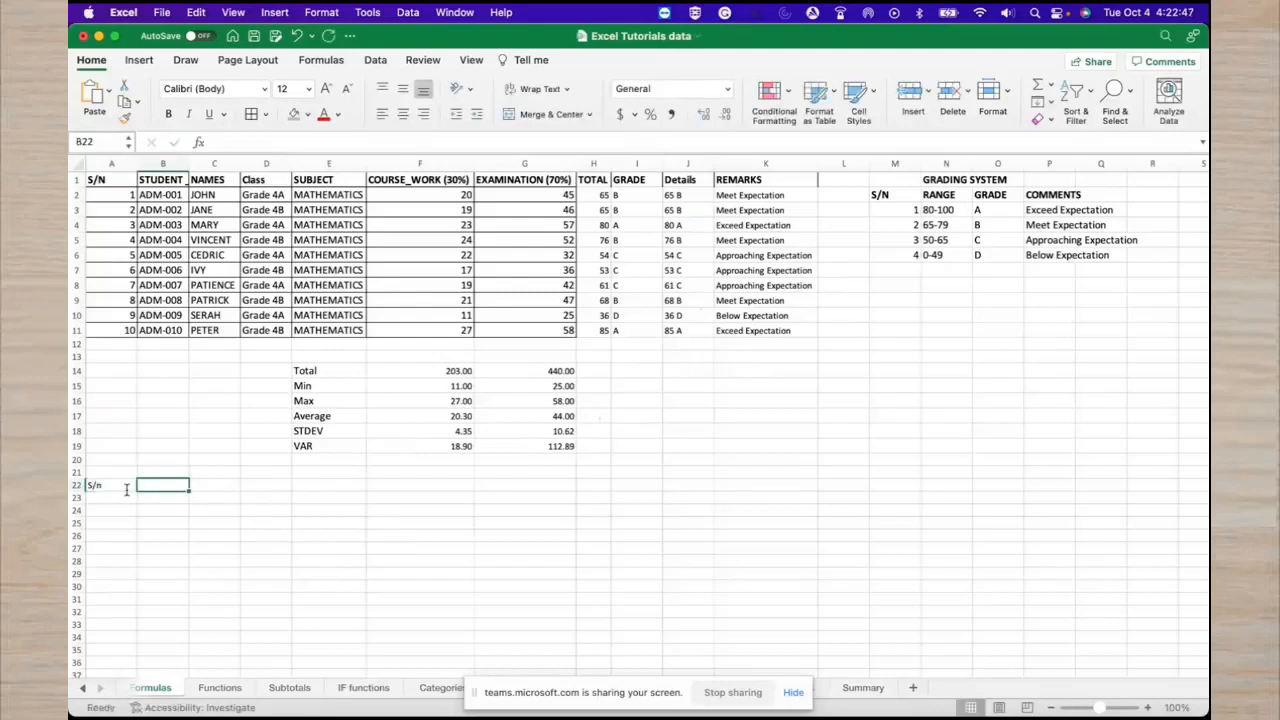
Enter the headings "Customers" in B22 and "Product" in C22.
type("Cust")
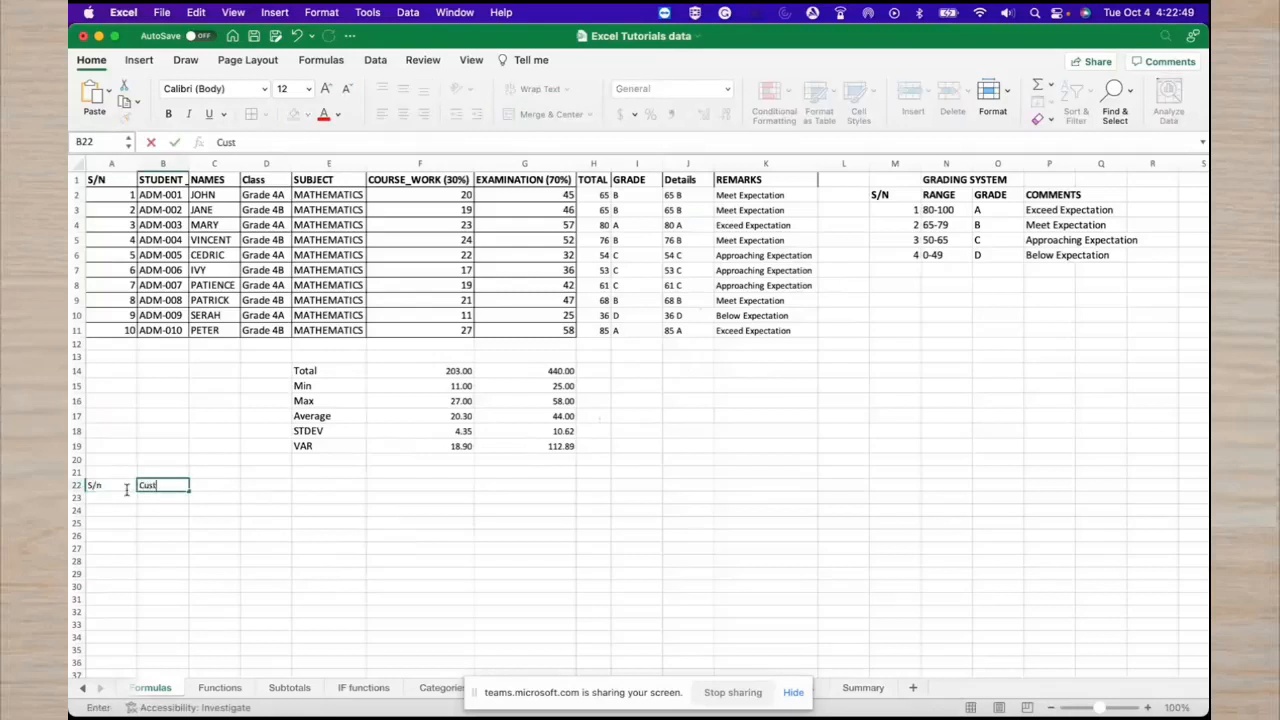
type("ome")
key("BackSpace")
key("BackSpace")
key("Tab")
type("P")
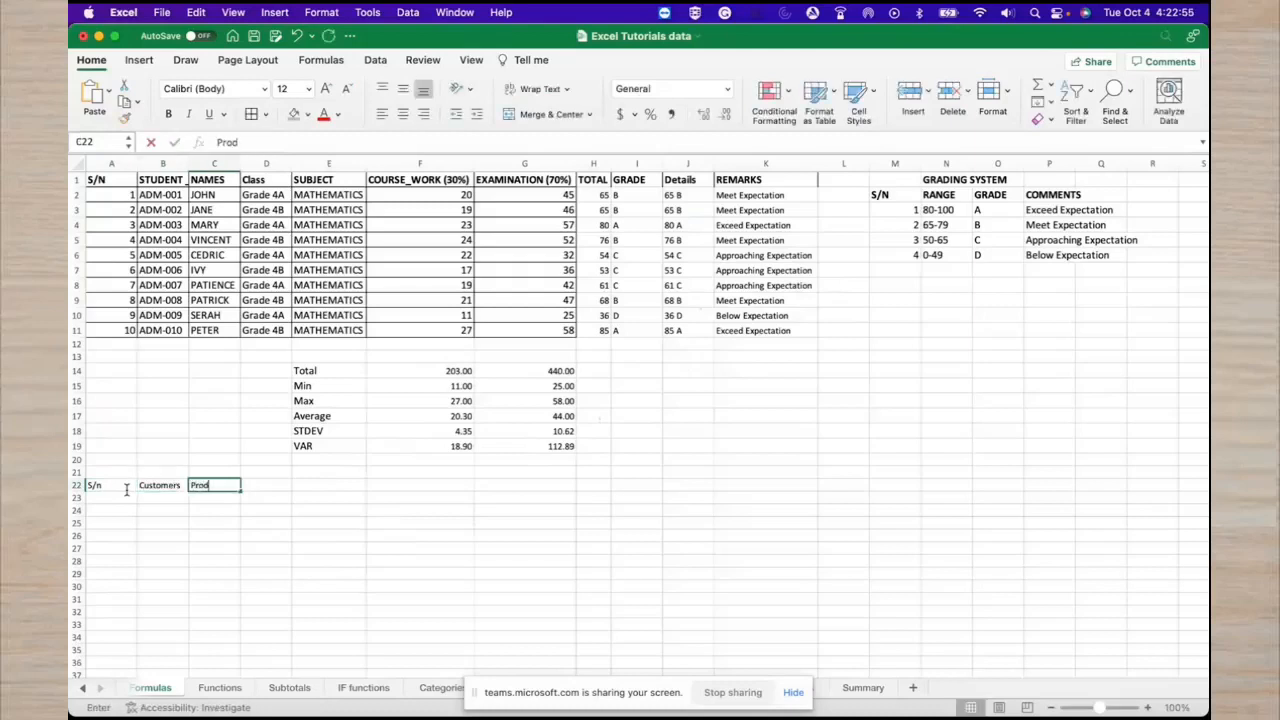
type("roduct")
key("Tab")
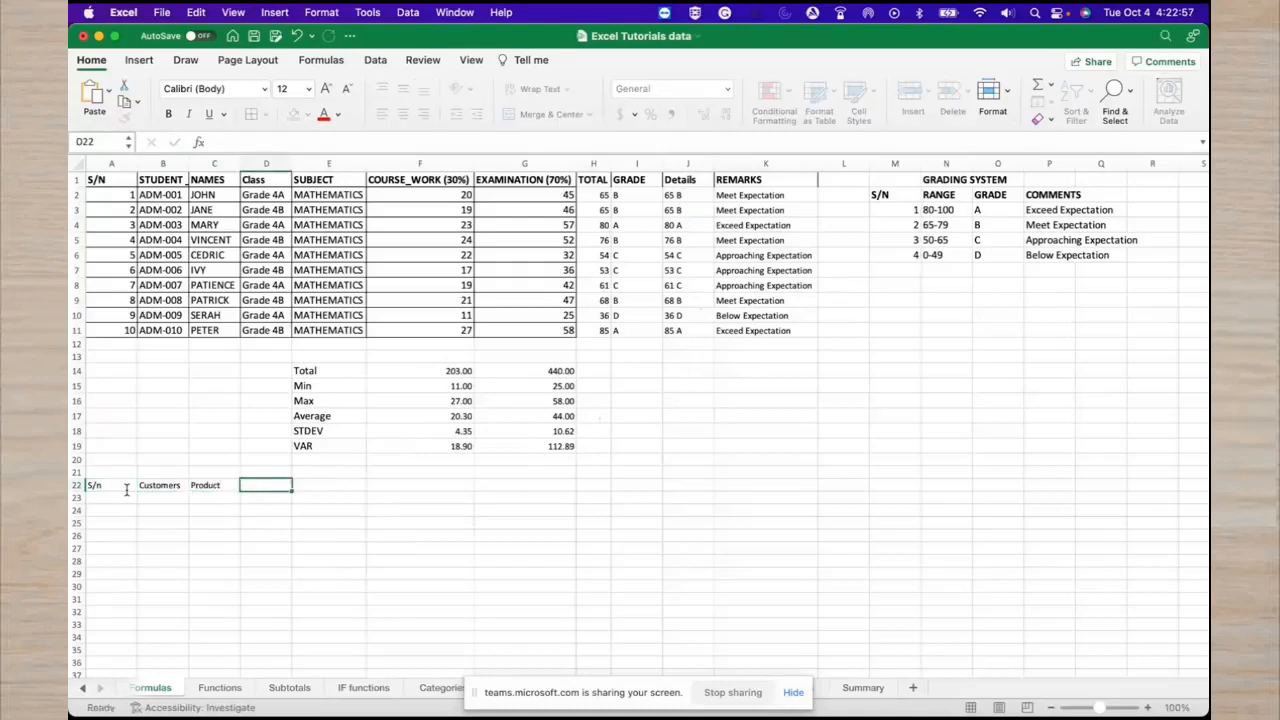
Enter the headings "quantity" in D22 and "Price" in E22.
type("qua")
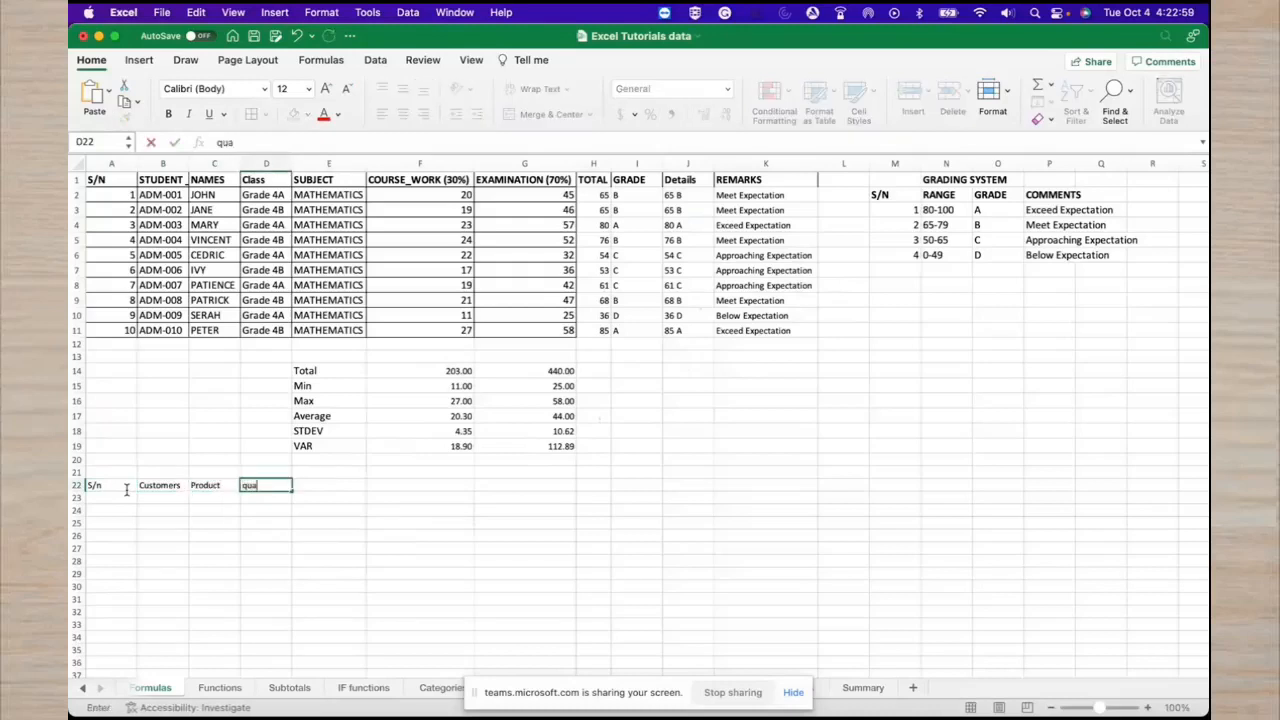
type("ntity")
key("Tab")
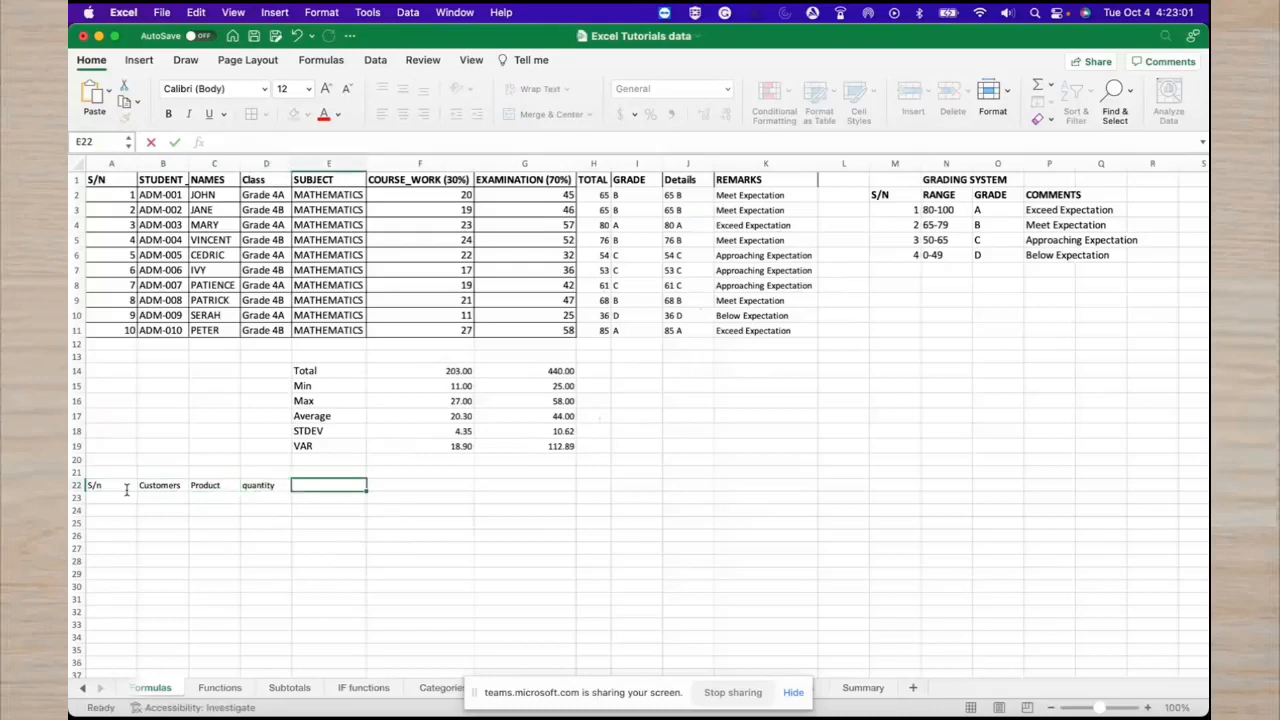
type("Pr")
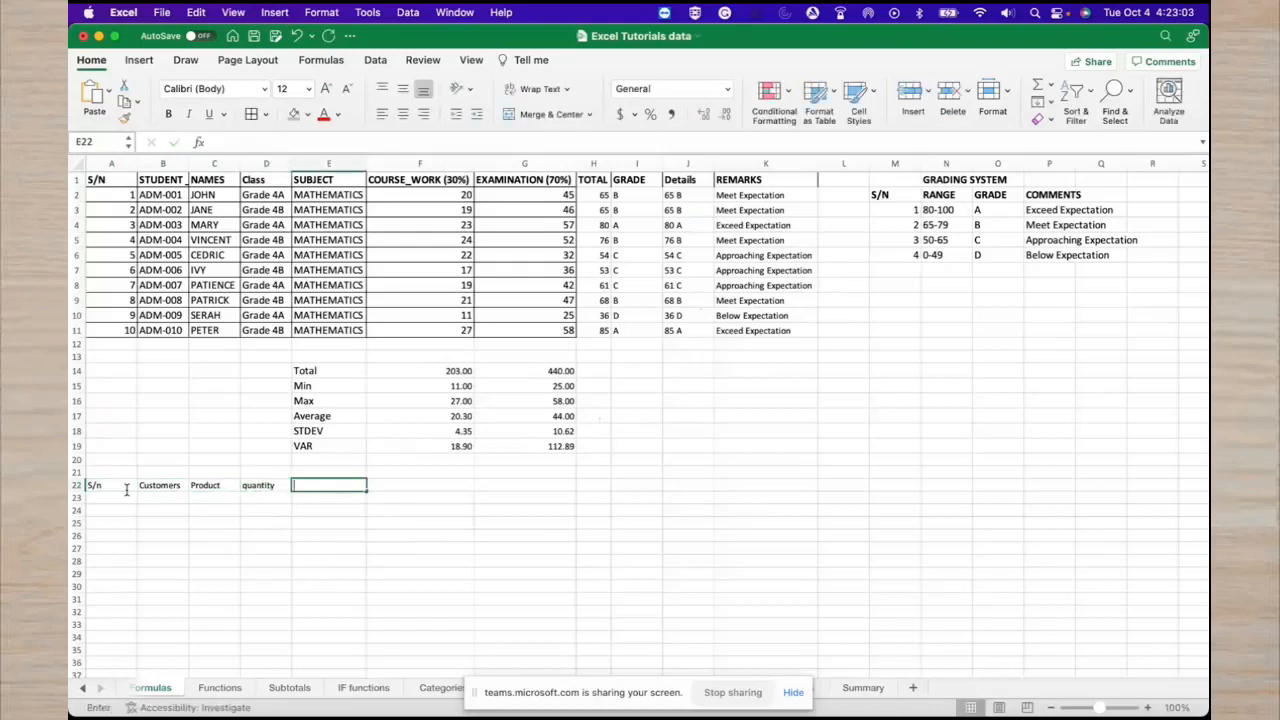
type("ice")
key("Tab")
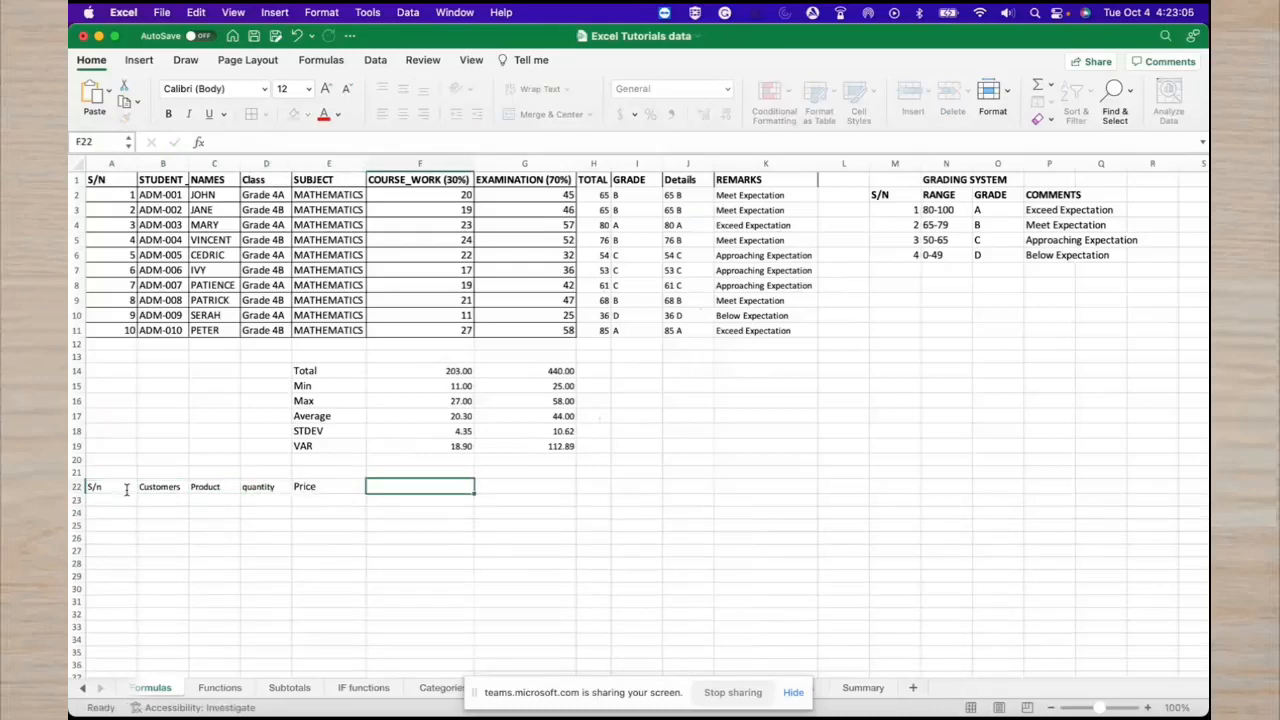
Enter the headings "Total" in F22 and "Tax" in G22.
type("Tota")
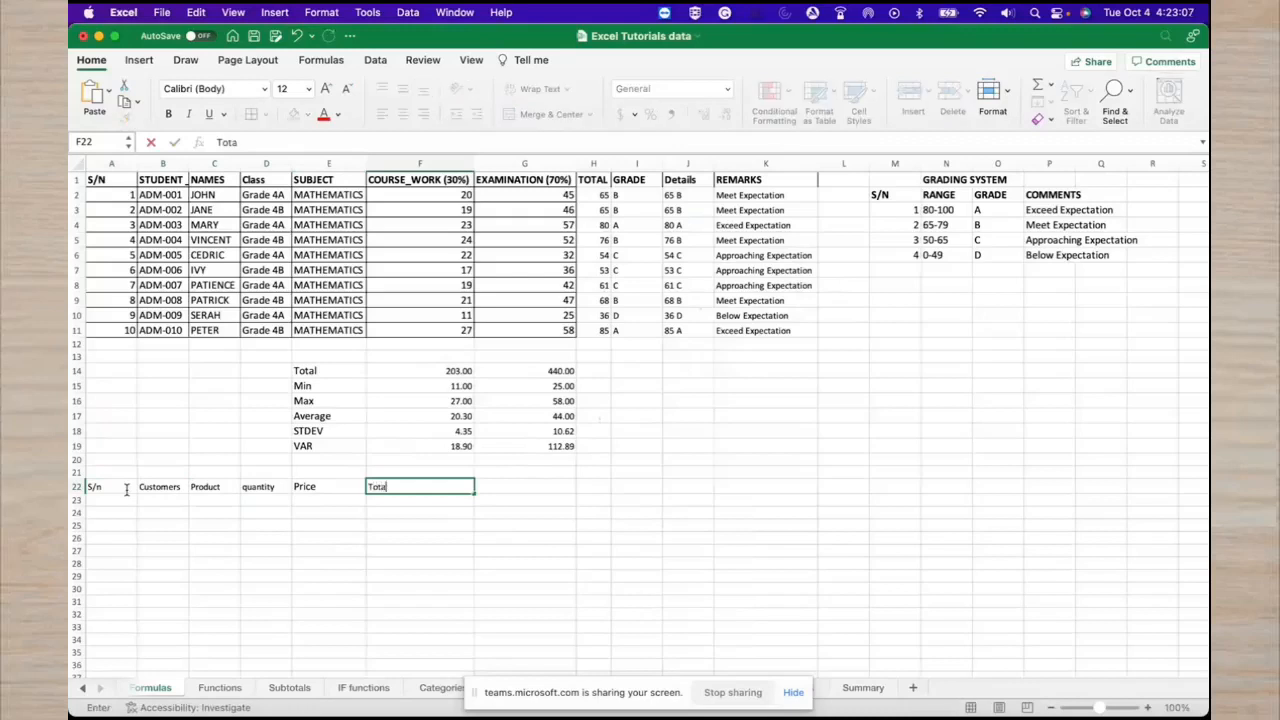
type("l")
left_click(514, 486)
type("Tax")
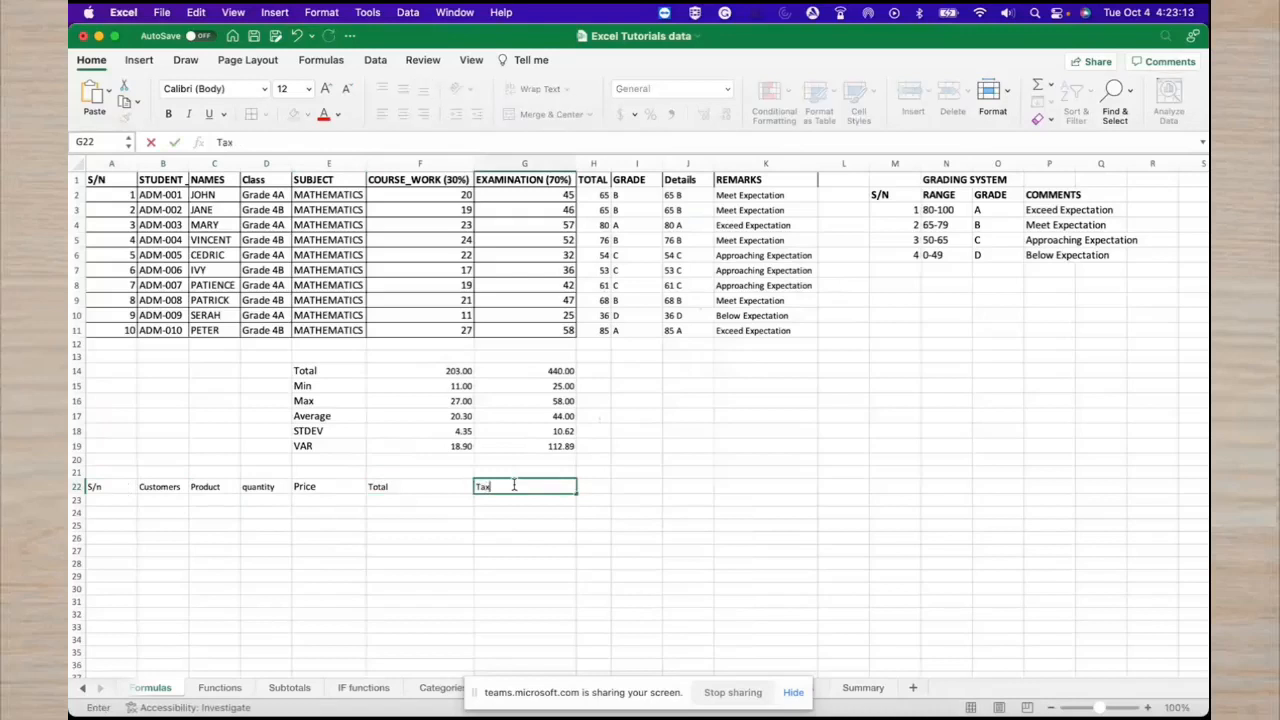
Number the new table's rows 1 to 7 in A23:A29 by entering 1 and 2 and filling the series down.
left_click(130, 501)
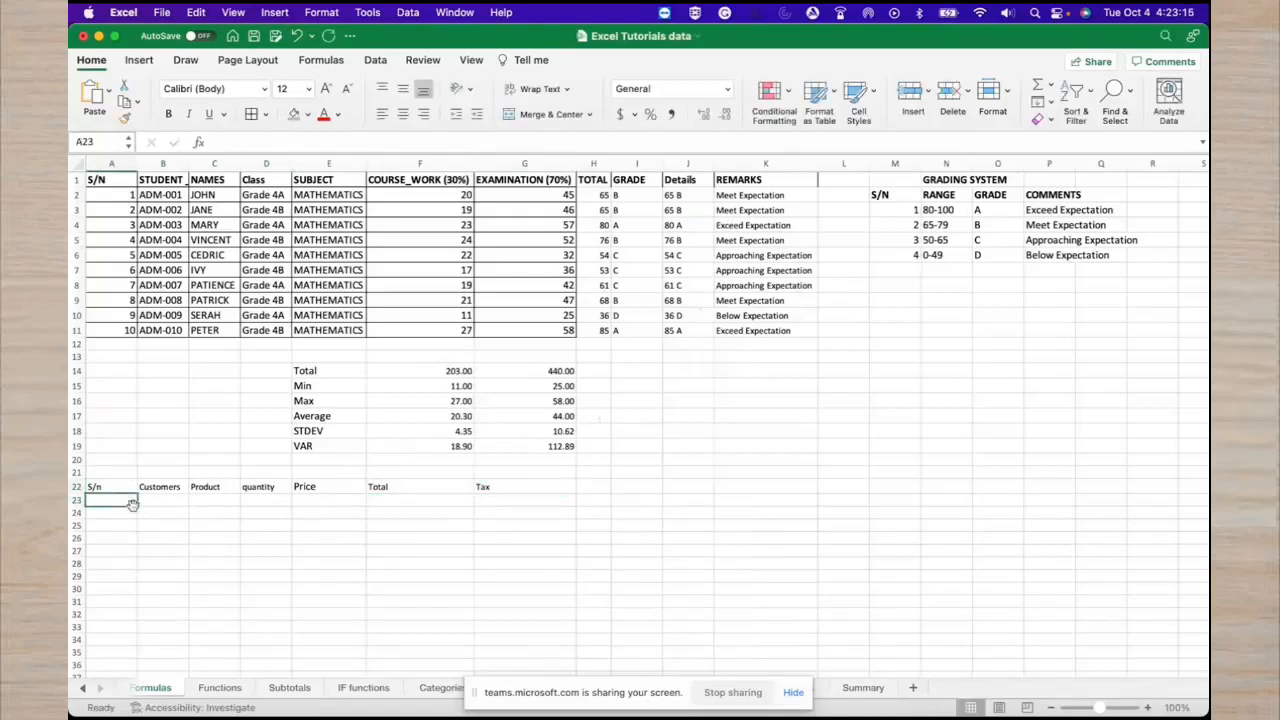
type("1")
key("Return")
type("2")
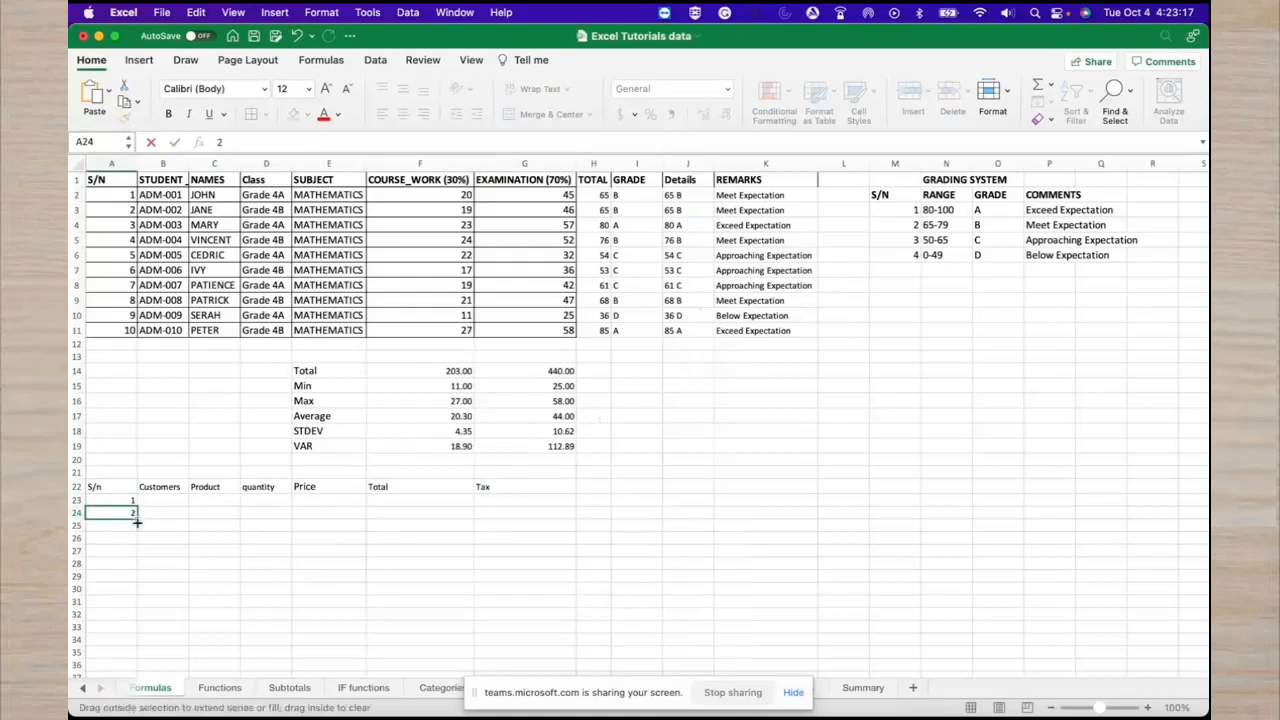
mouse_move(137, 521)
left_mouse_down()
mouse_move(143, 557)
mouse_move(141, 545)
left_mouse_up()
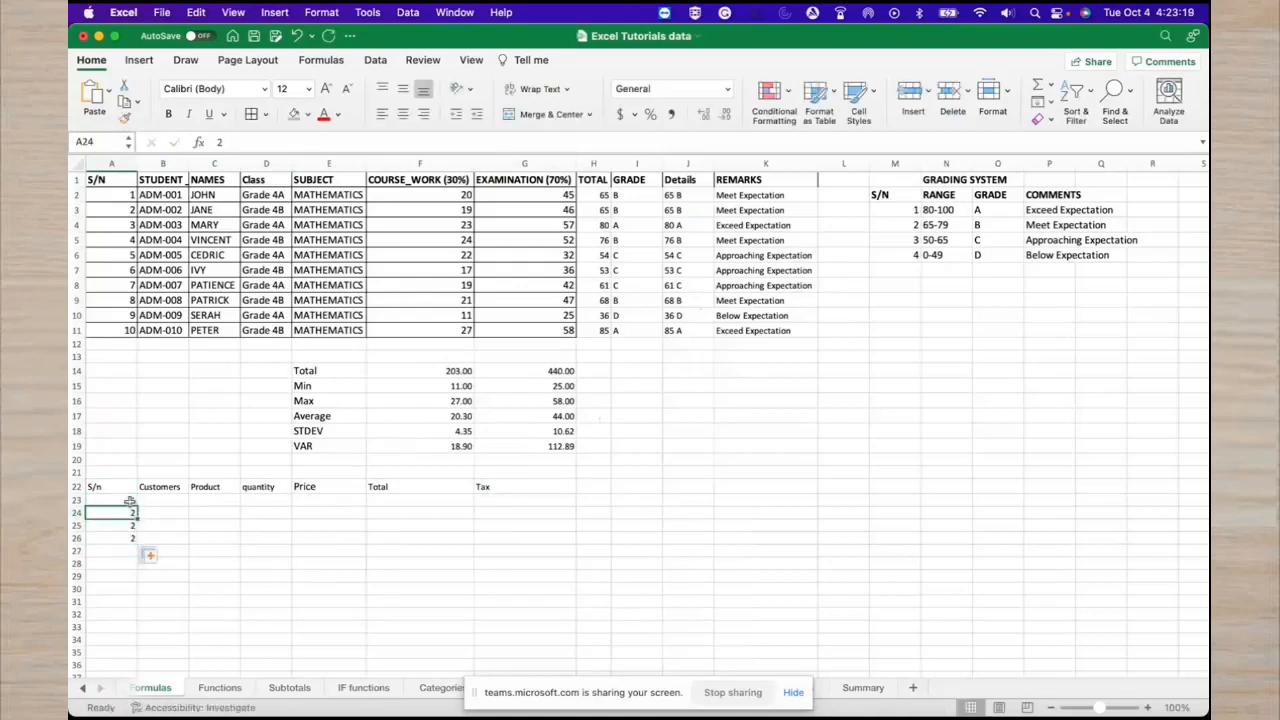
left_click_drag(130, 501, 145, 578)
Enter three customers' first names in the Customers column, B23:B25.
left_click(163, 500)
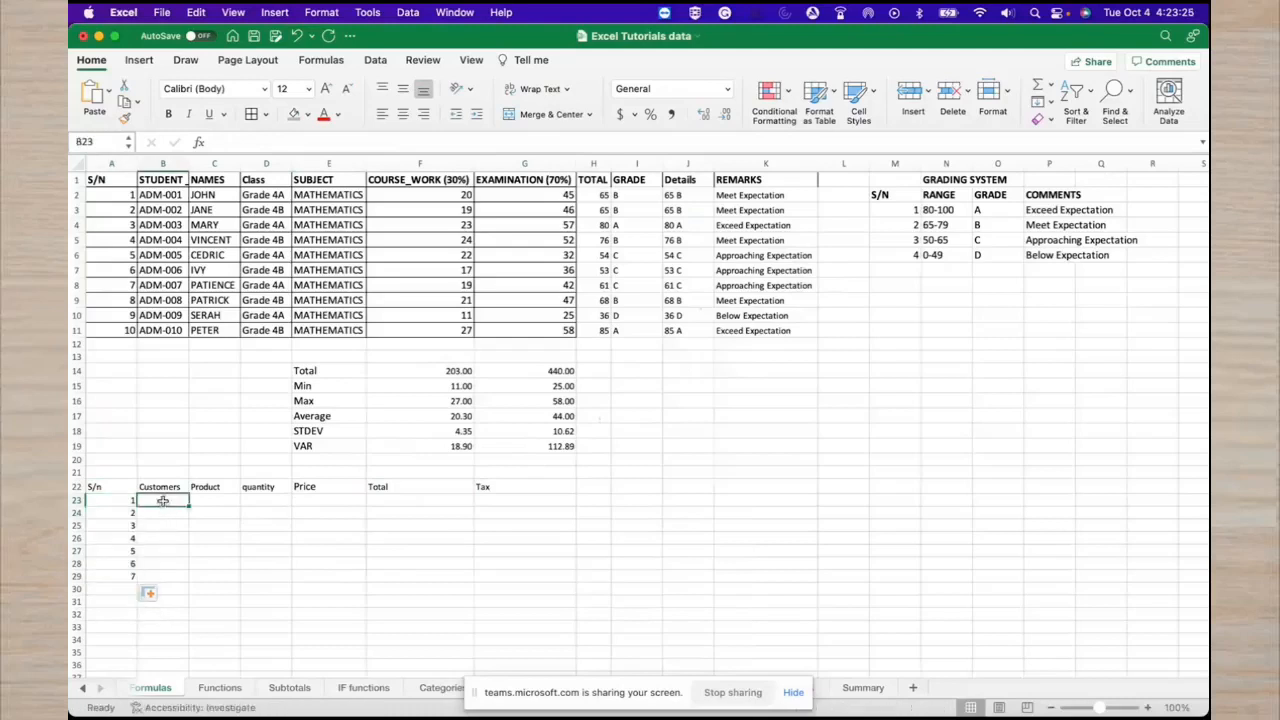
type("Johns")
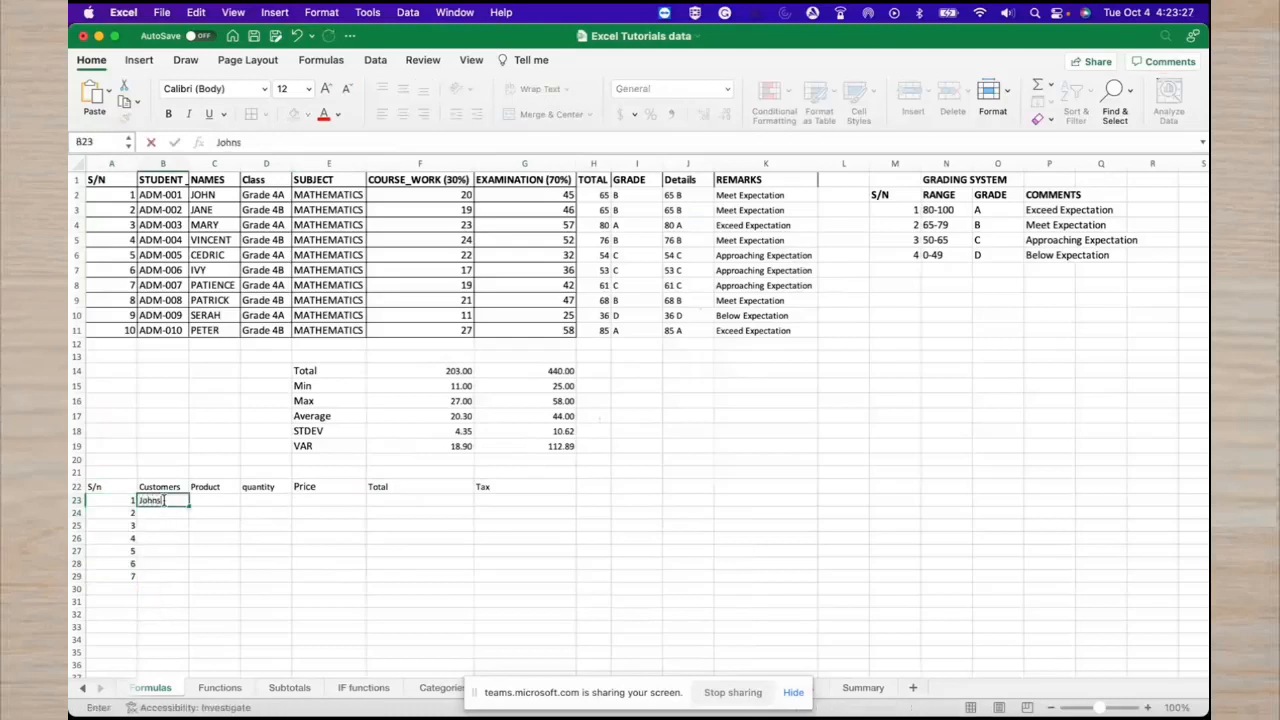
key("Return")
type("Jam")
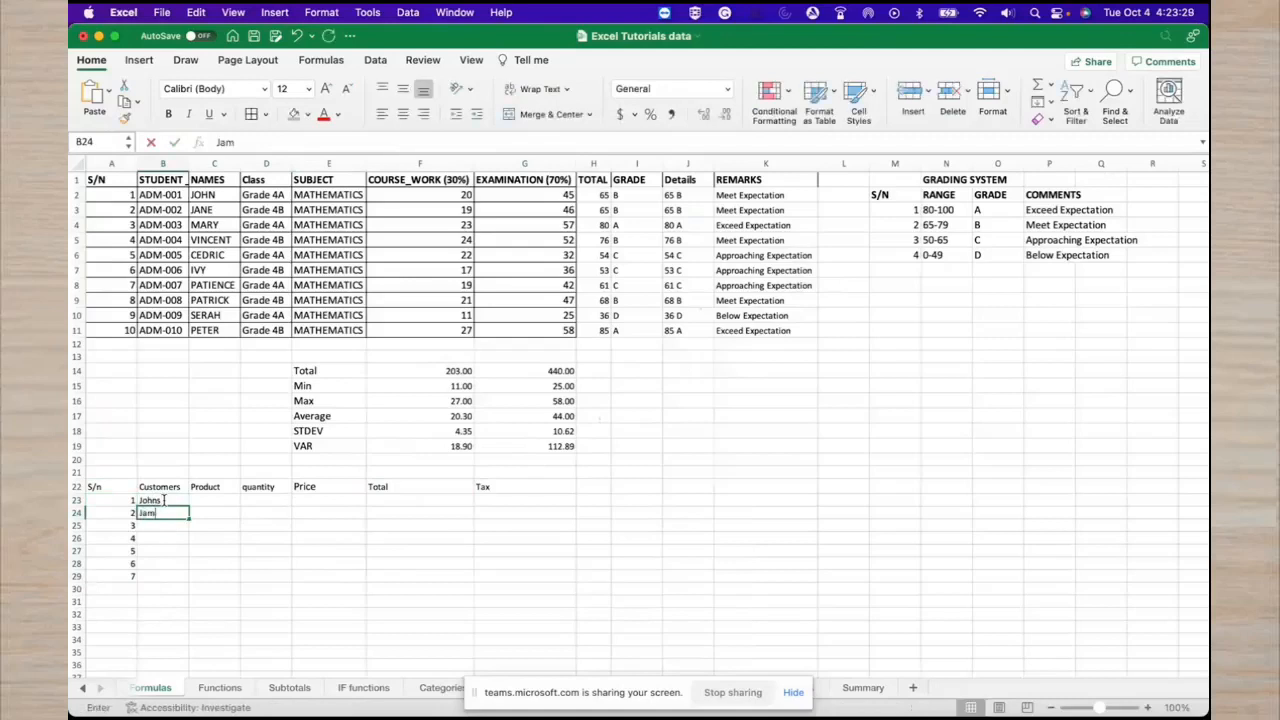
type("e")
key("Return")
type("Jane")
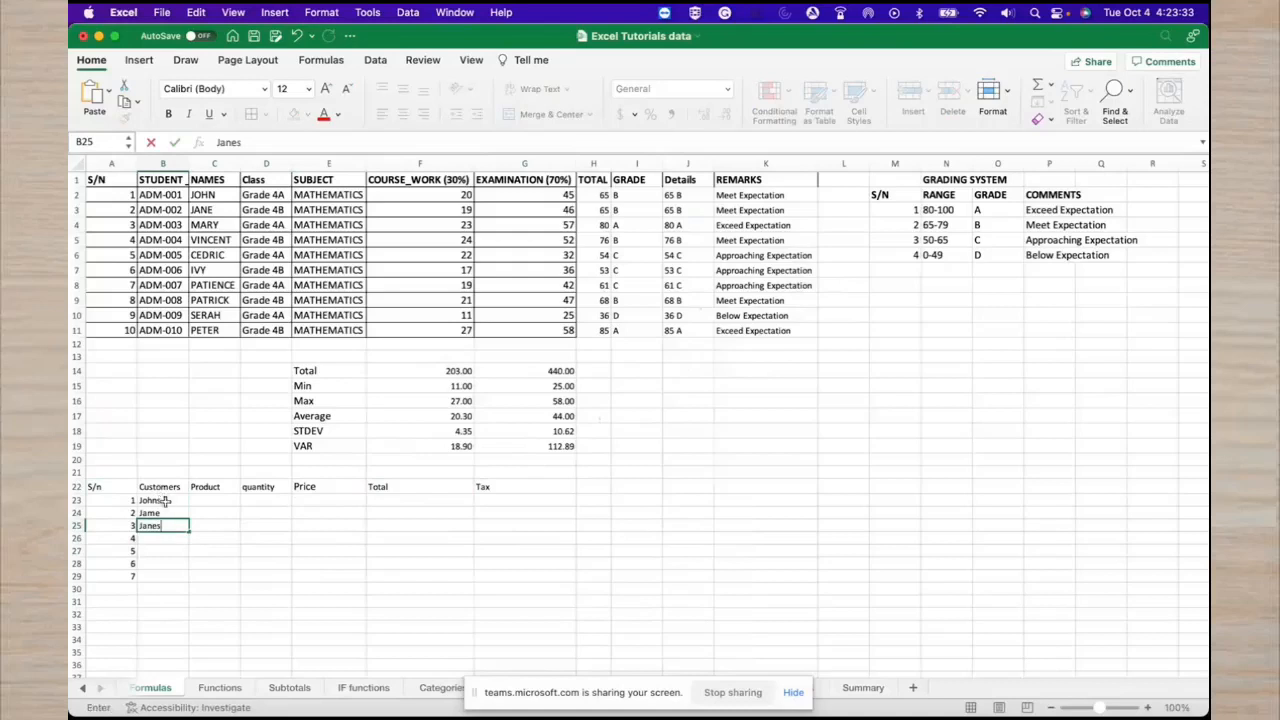
Correct the second customer's name in B24 by adding a final "s".
left_click(165, 511)
double_click(166, 512)
type("s")
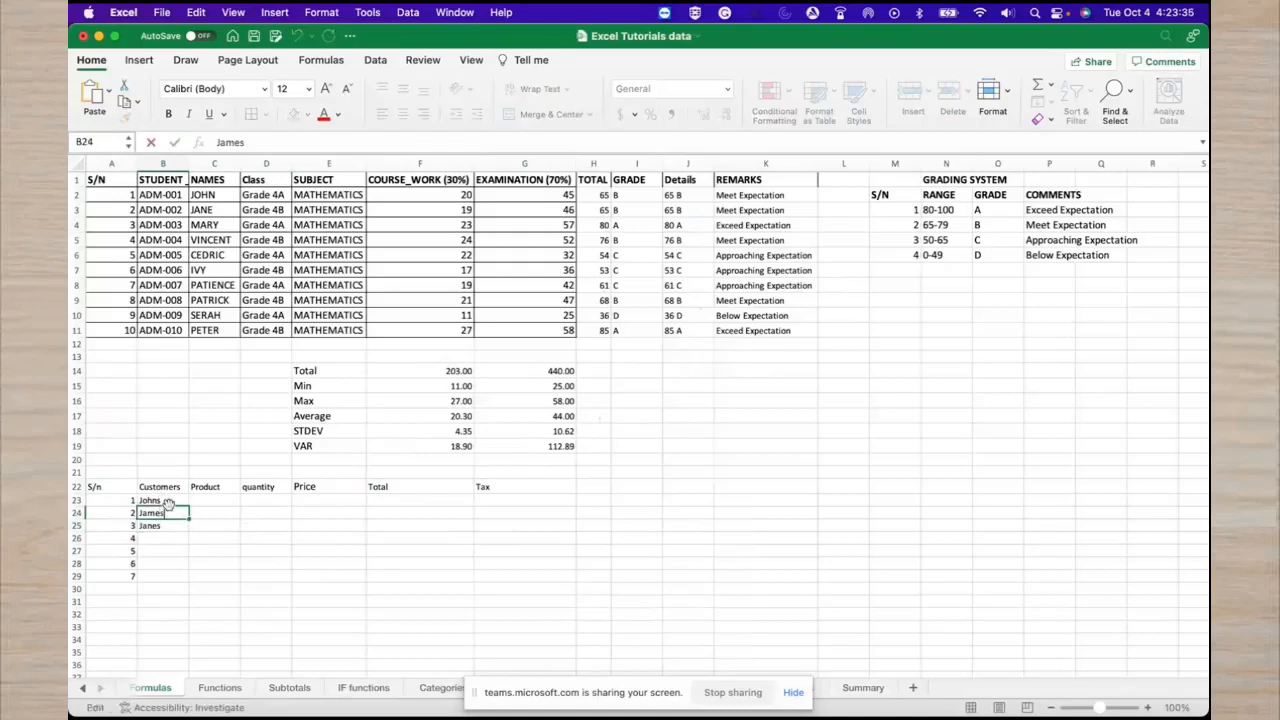
left_click(471, 60)
left_click(334, 560)
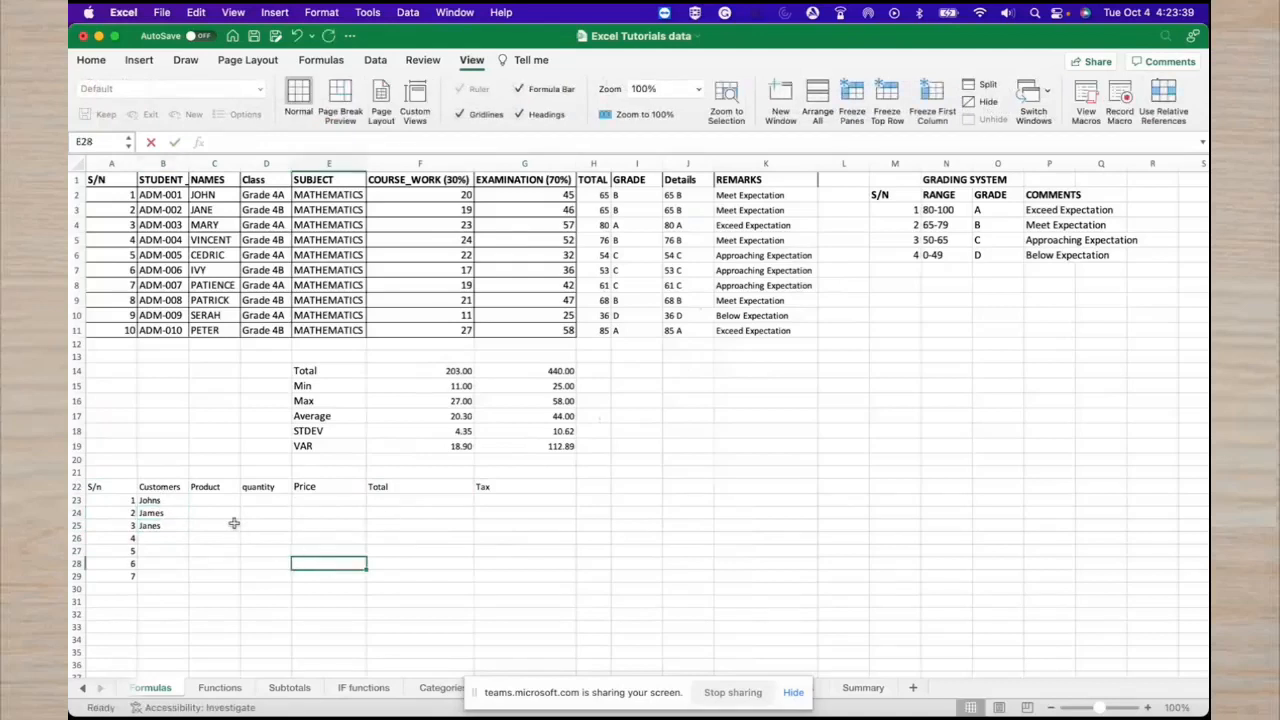
Enter the products "Milk", "bread" and "Cake" in C23:C25.
left_click(227, 503)
type("Mi")
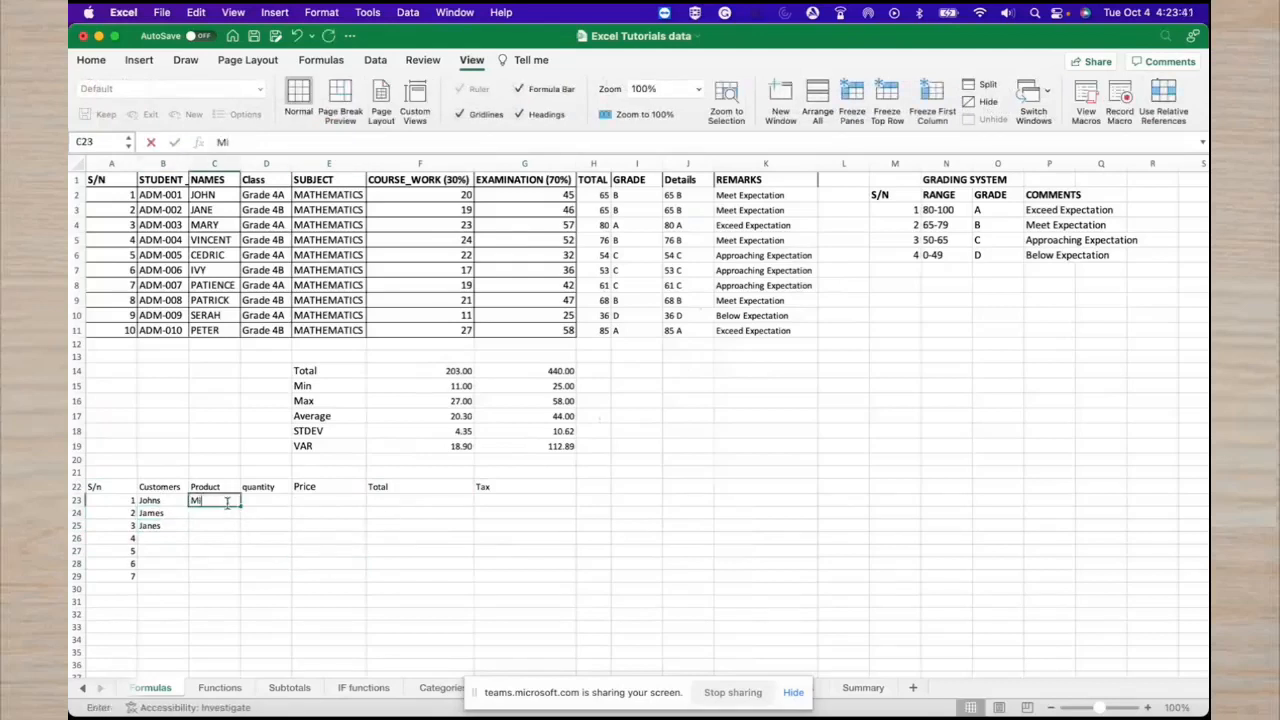
type("lk")
left_click(225, 513)
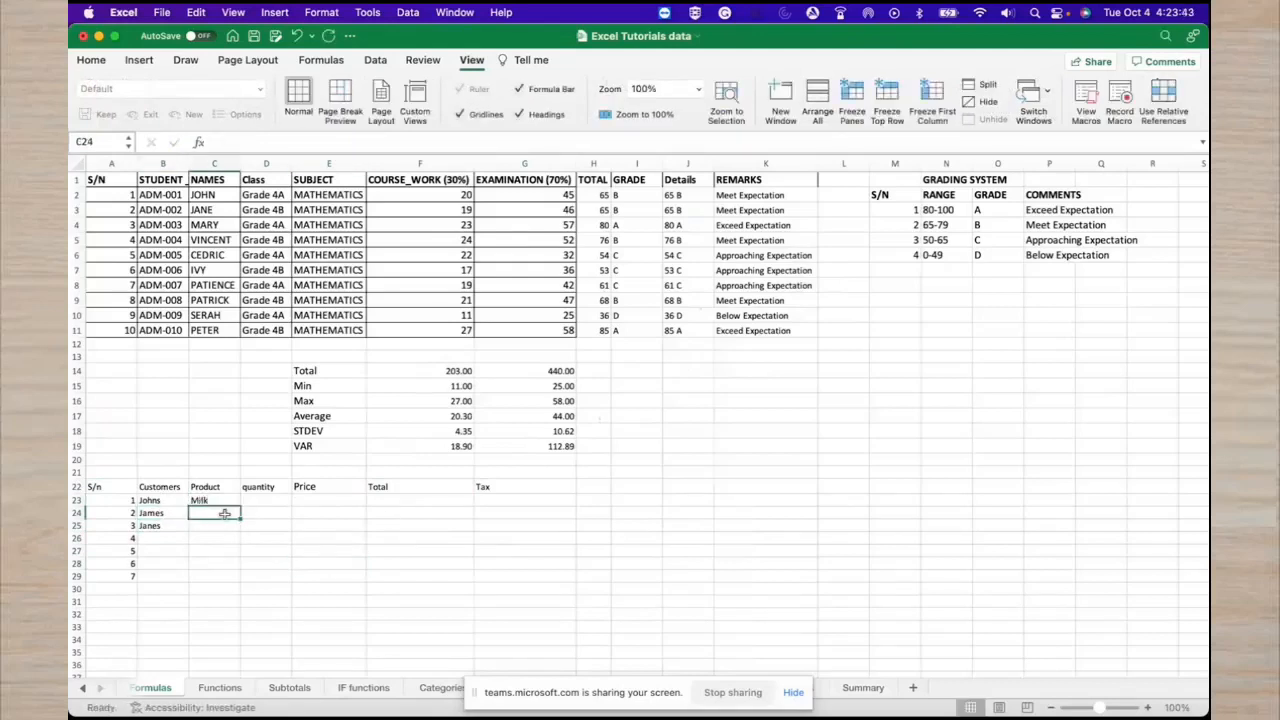
type("bread")
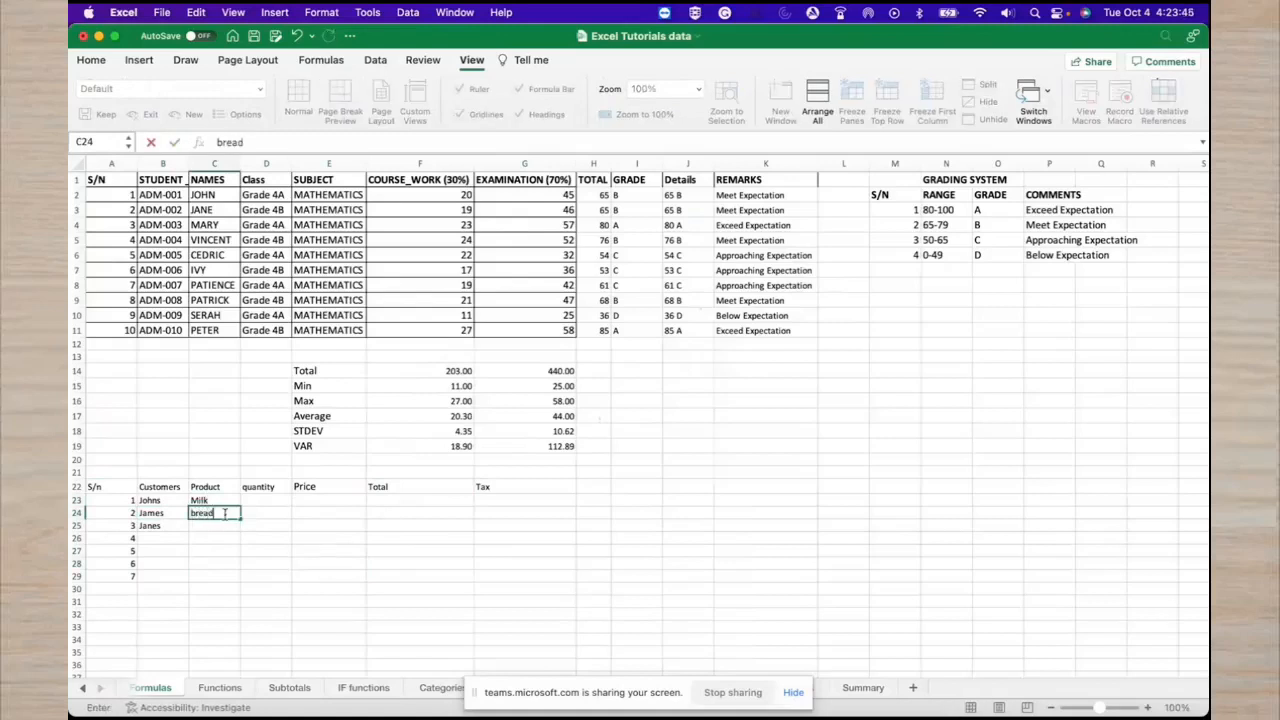
left_click(228, 525)
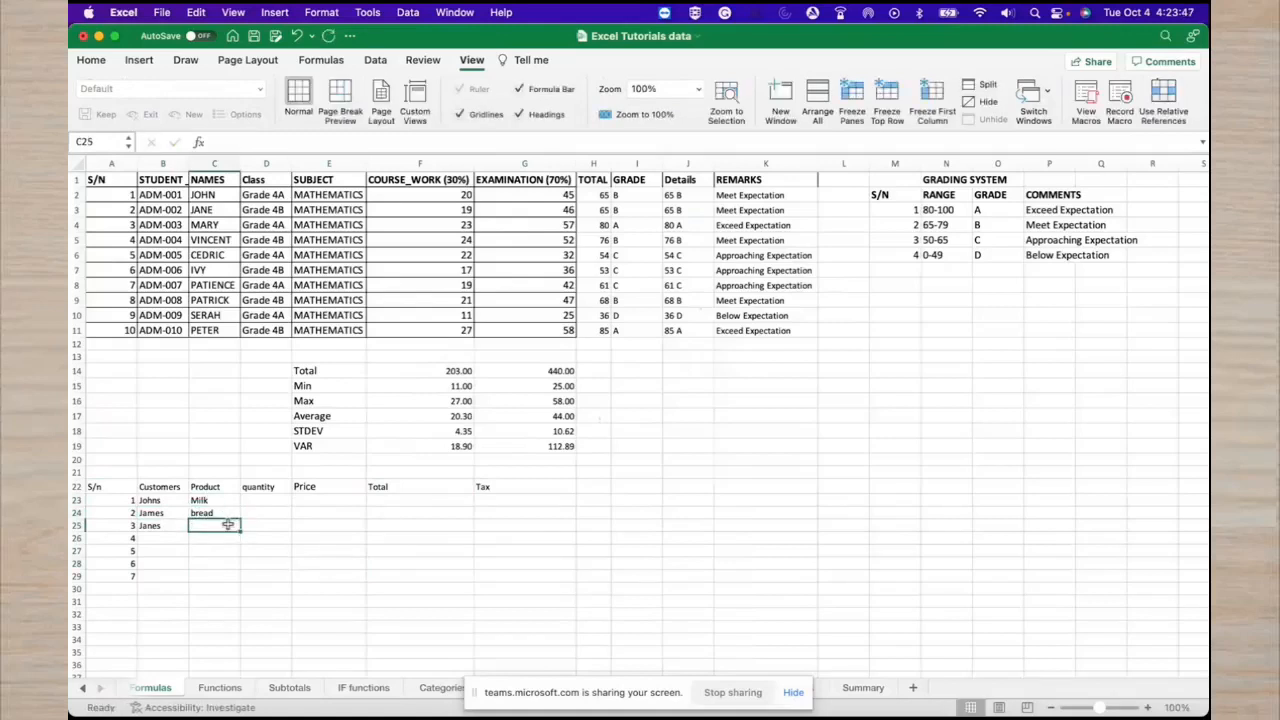
type("C")
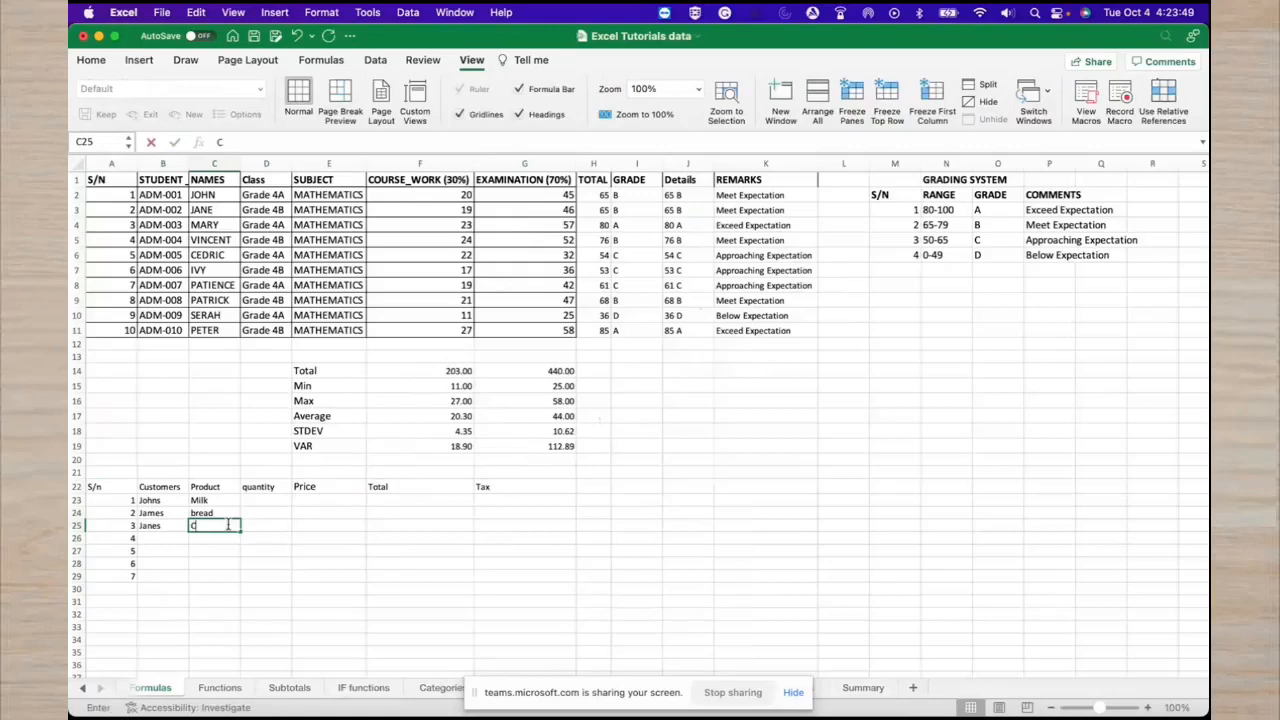
type("ake")
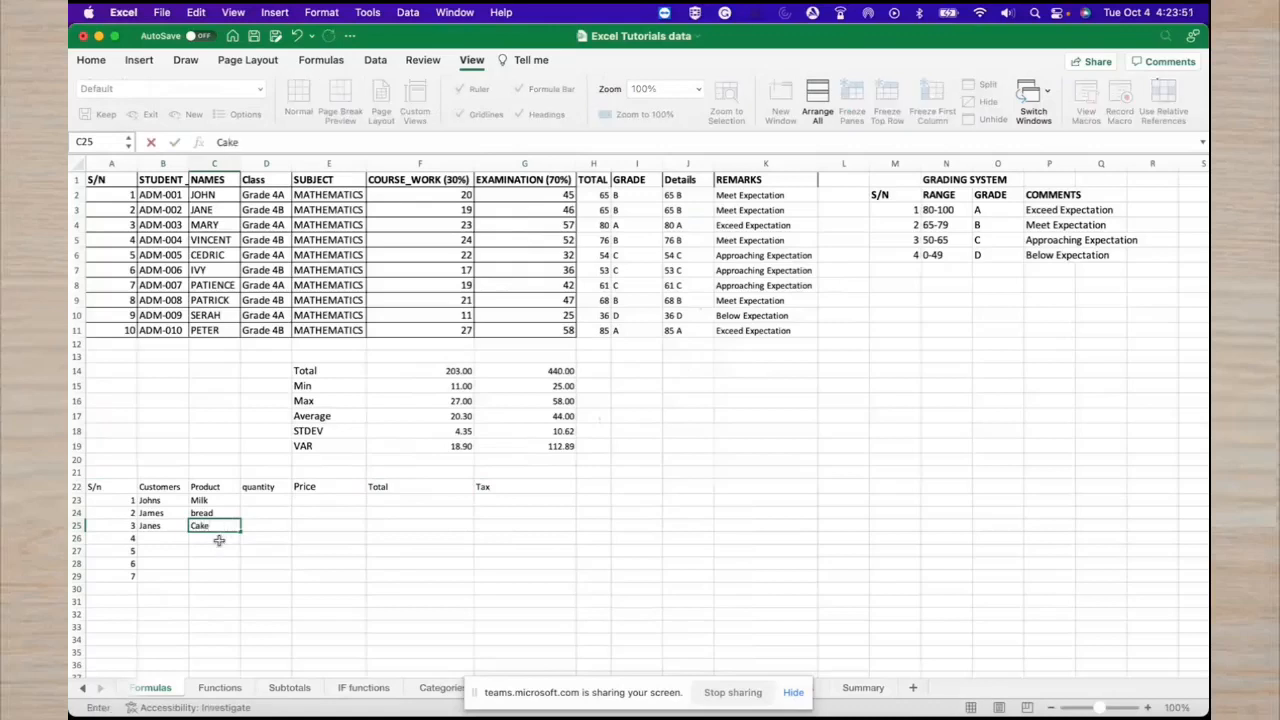
left_click(217, 538)
Delete the surplus serial numbers 4 to 7 from A26:A29.
left_click_drag(218, 500, 222, 523)
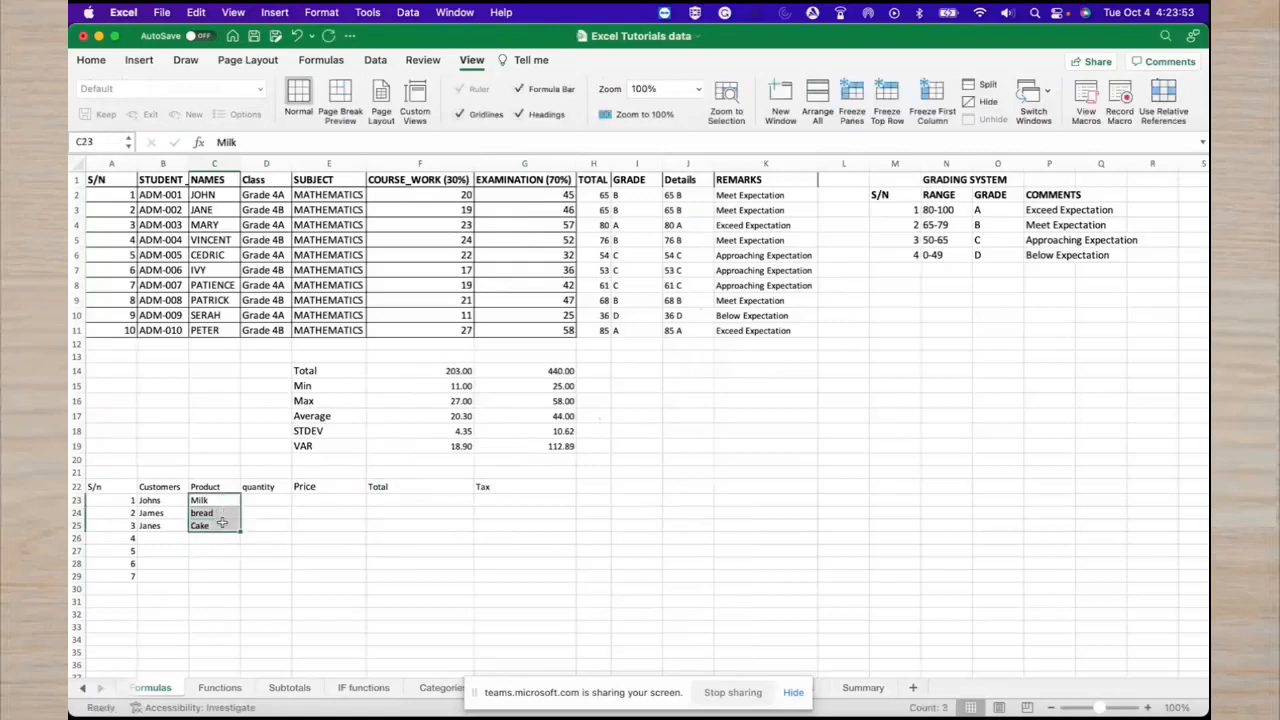
left_click(168, 543)
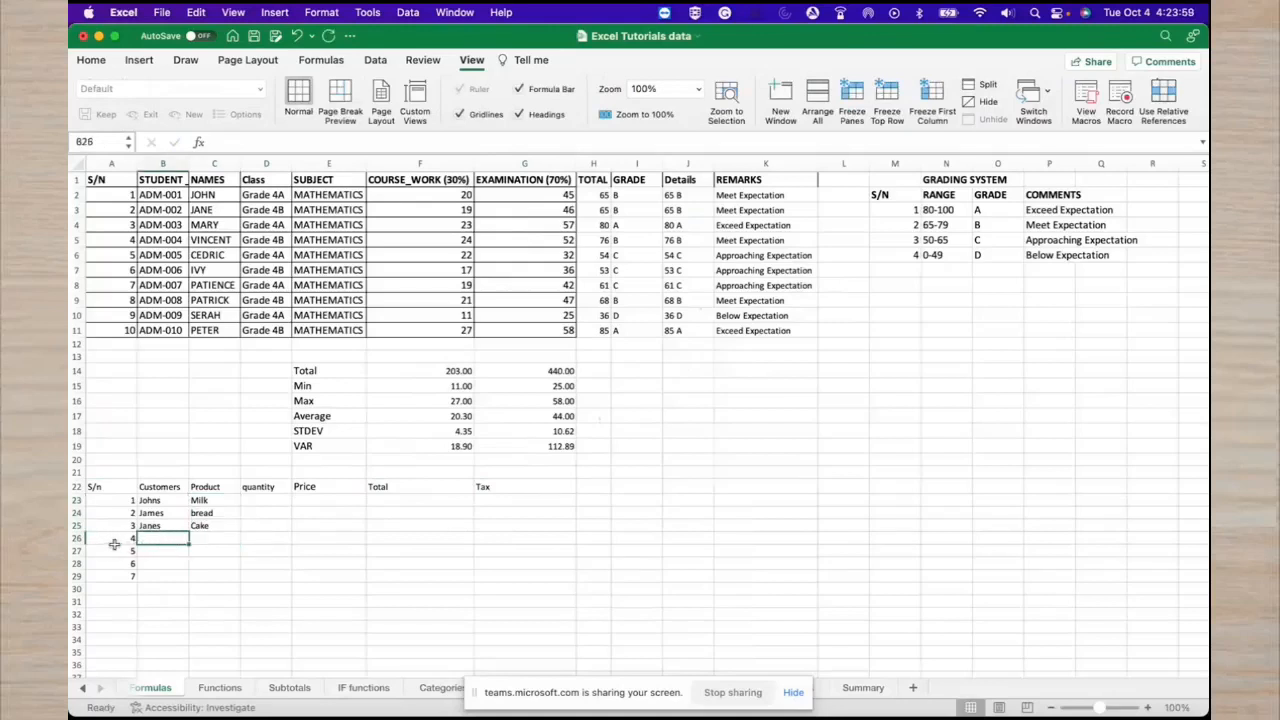
left_click_drag(102, 541, 140, 578)
key("Delete")
Enter the quantities 45, 3 and 5 for the three products in D23:D25.
left_click(262, 503)
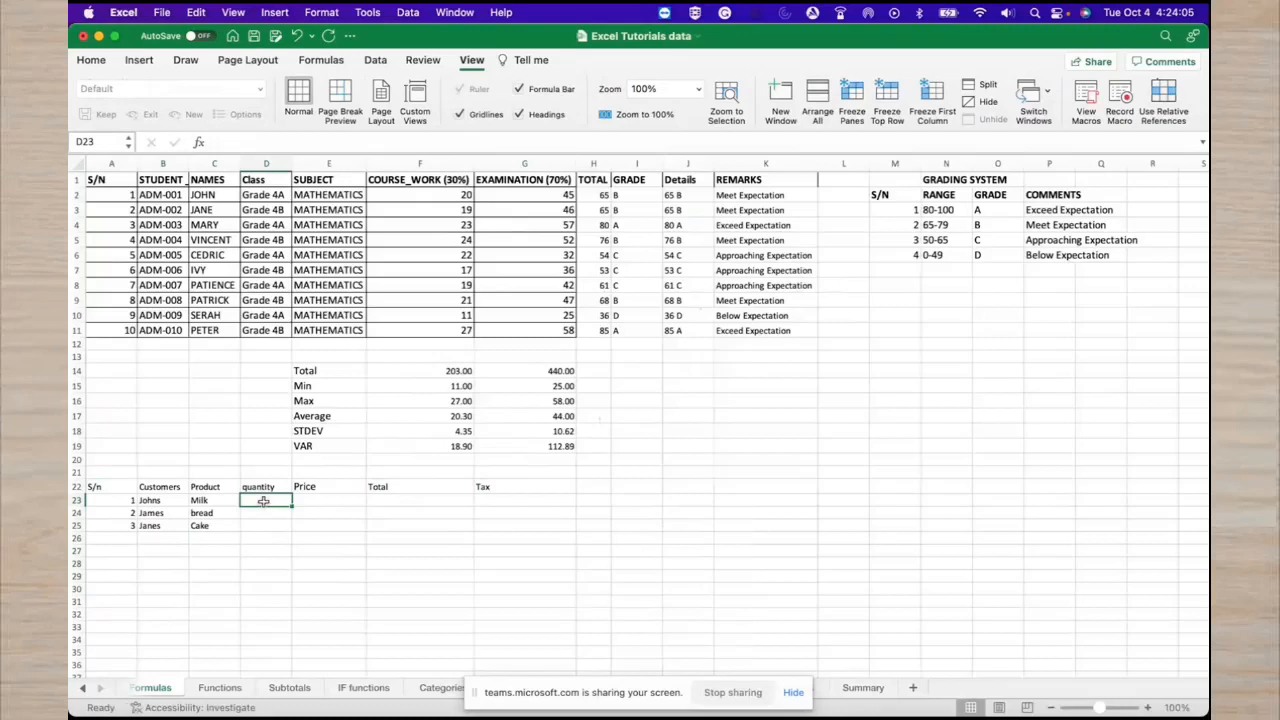
type("45")
key("Return")
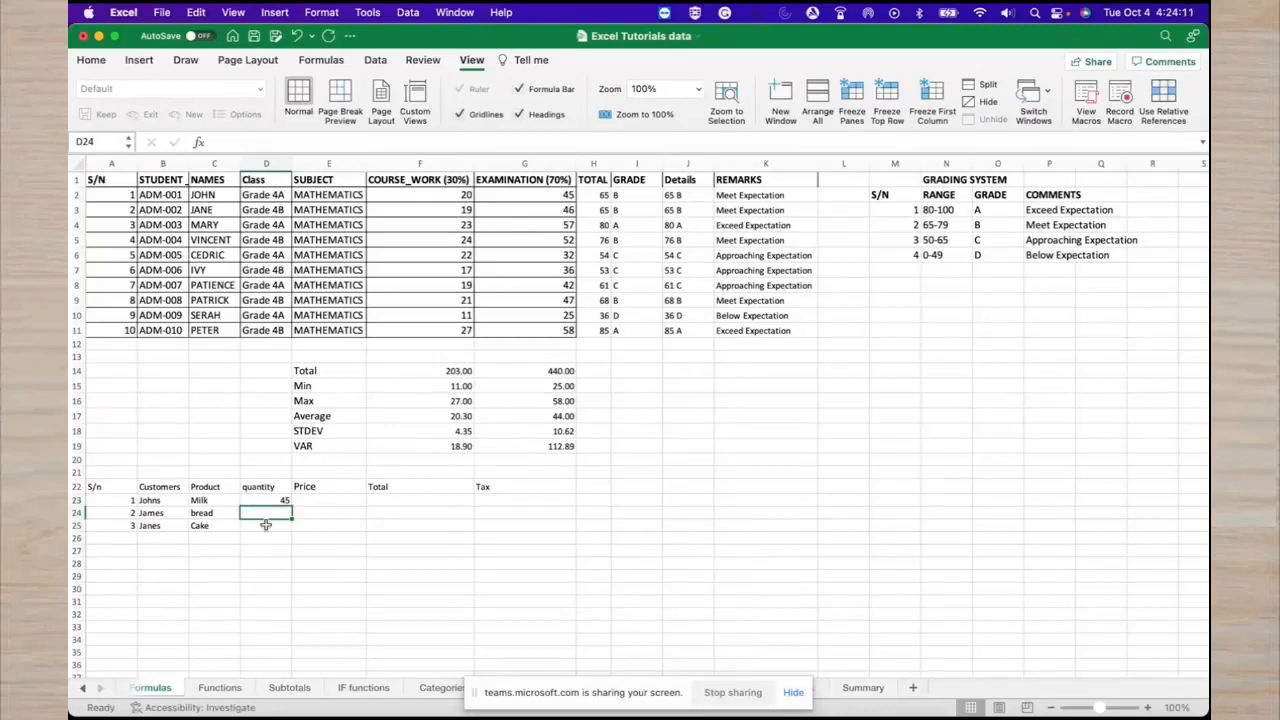
type("3")
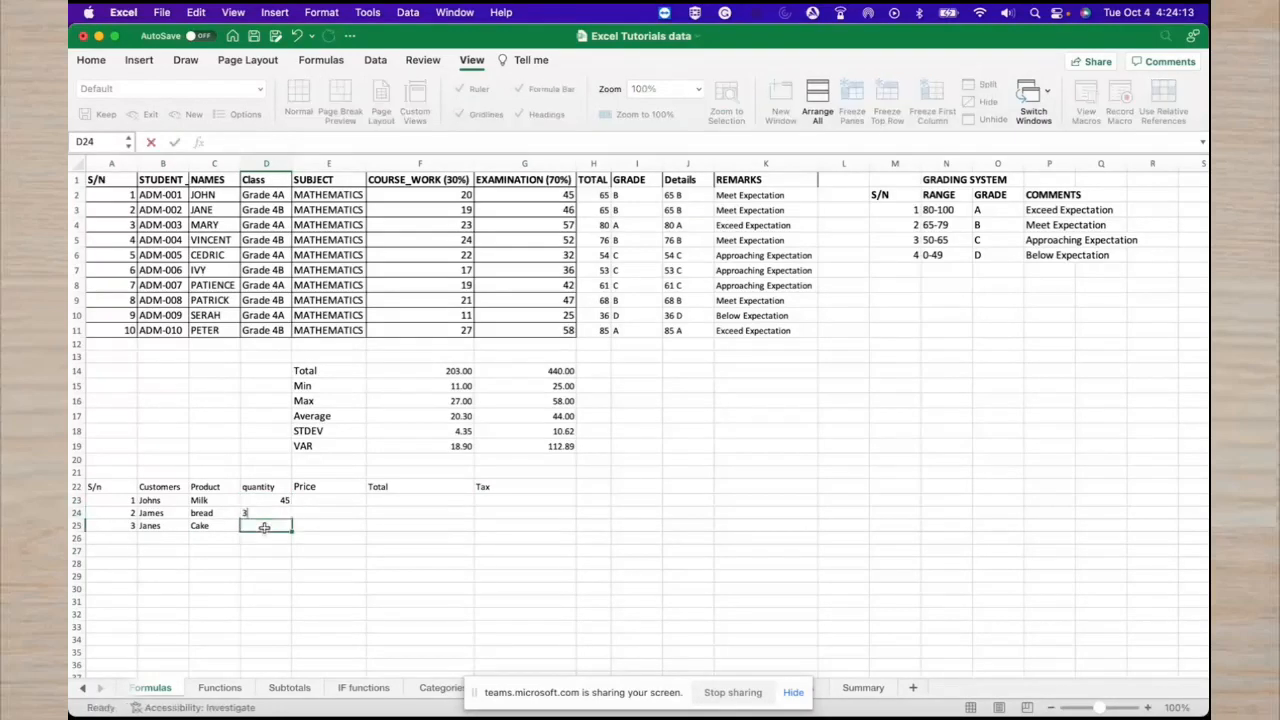
key("Return")
type("5")
left_click(297, 539)
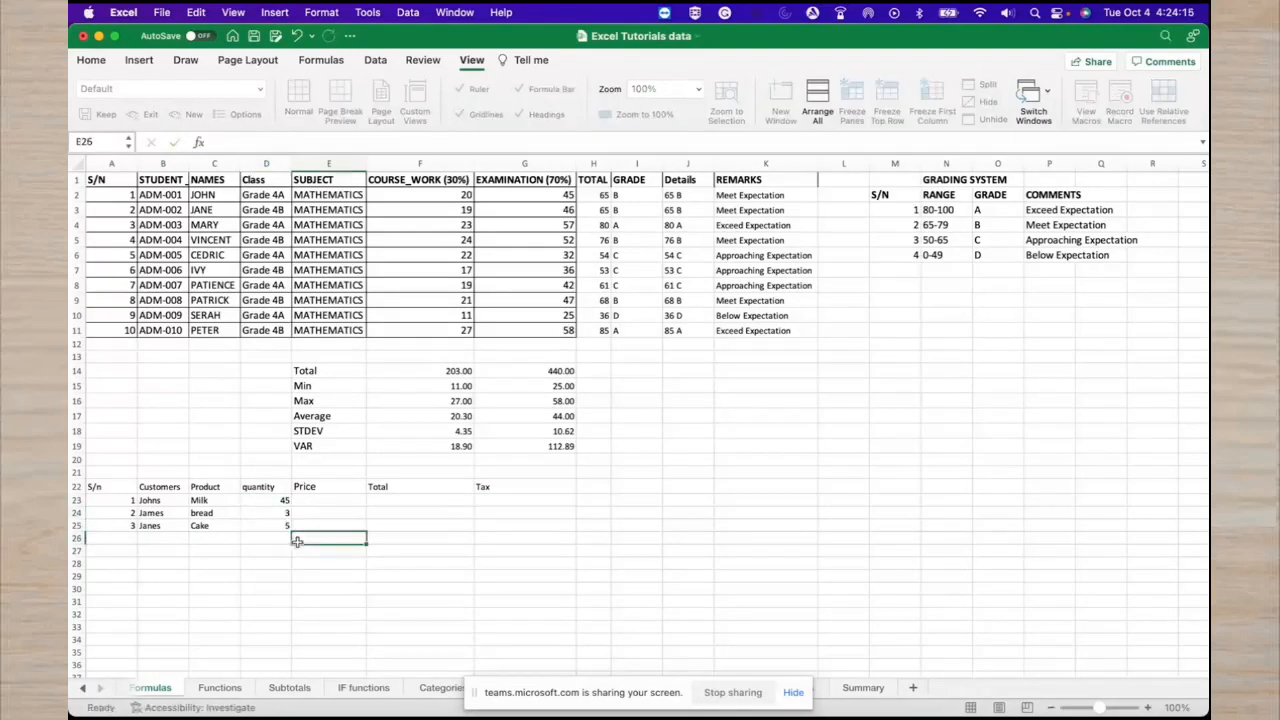
Enter the prices 50, 60 and 100 for the three products in E23:E25.
left_click(309, 500)
type("50")
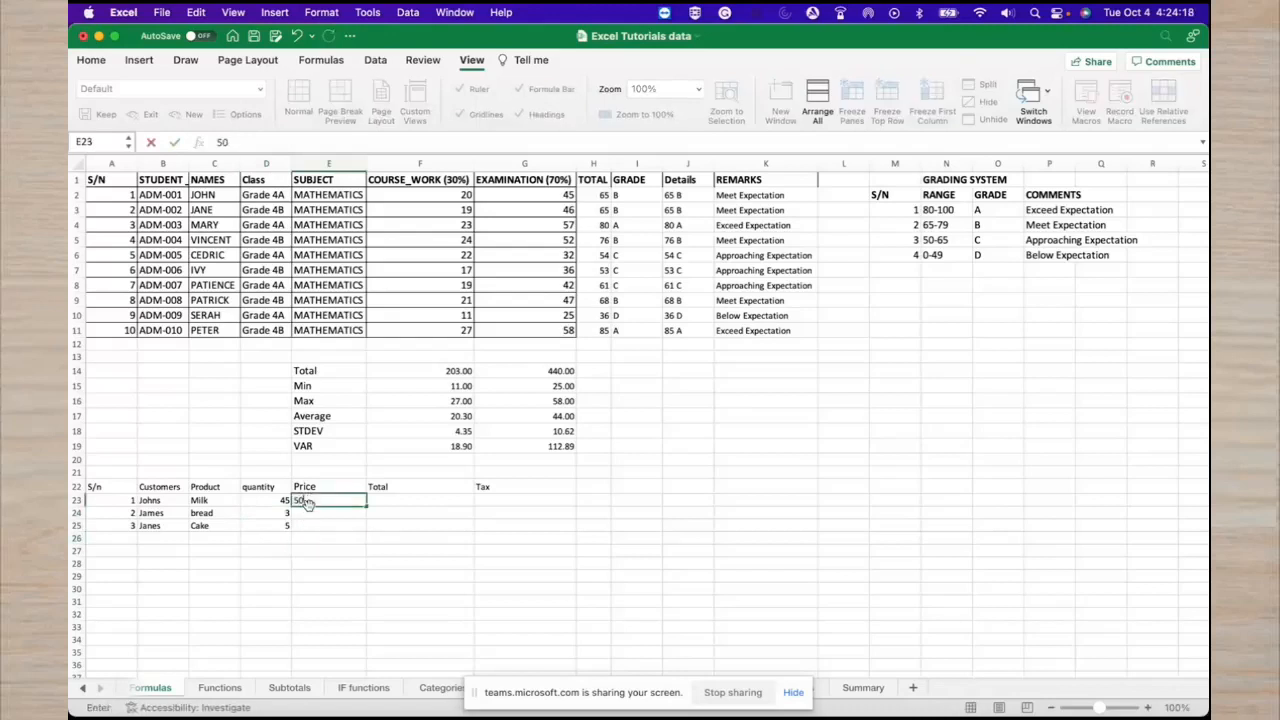
key("Return")
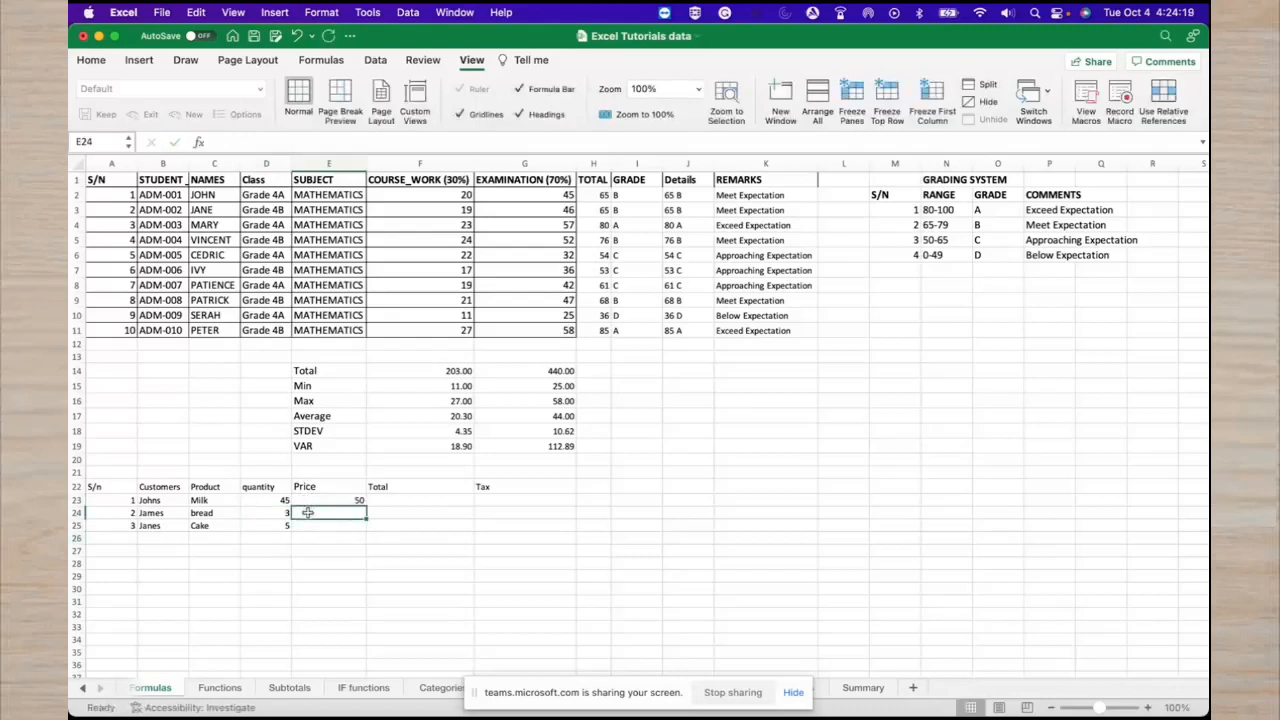
type("60")
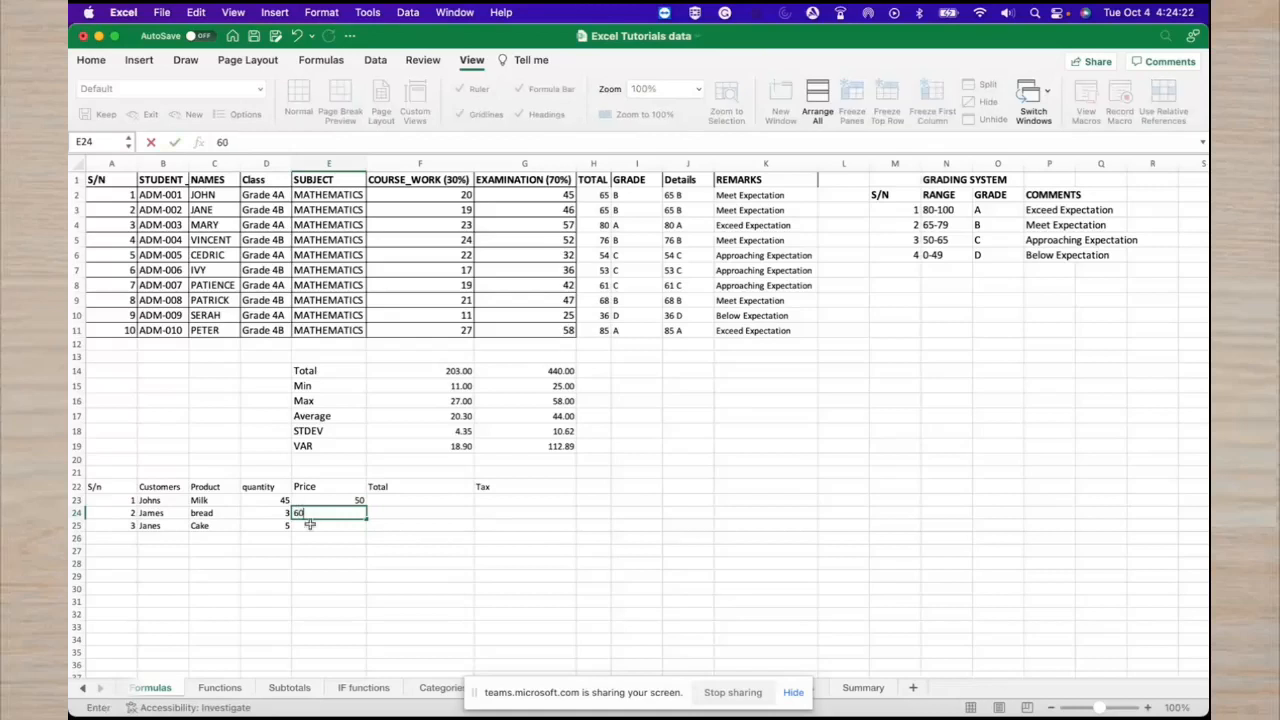
key("Return")
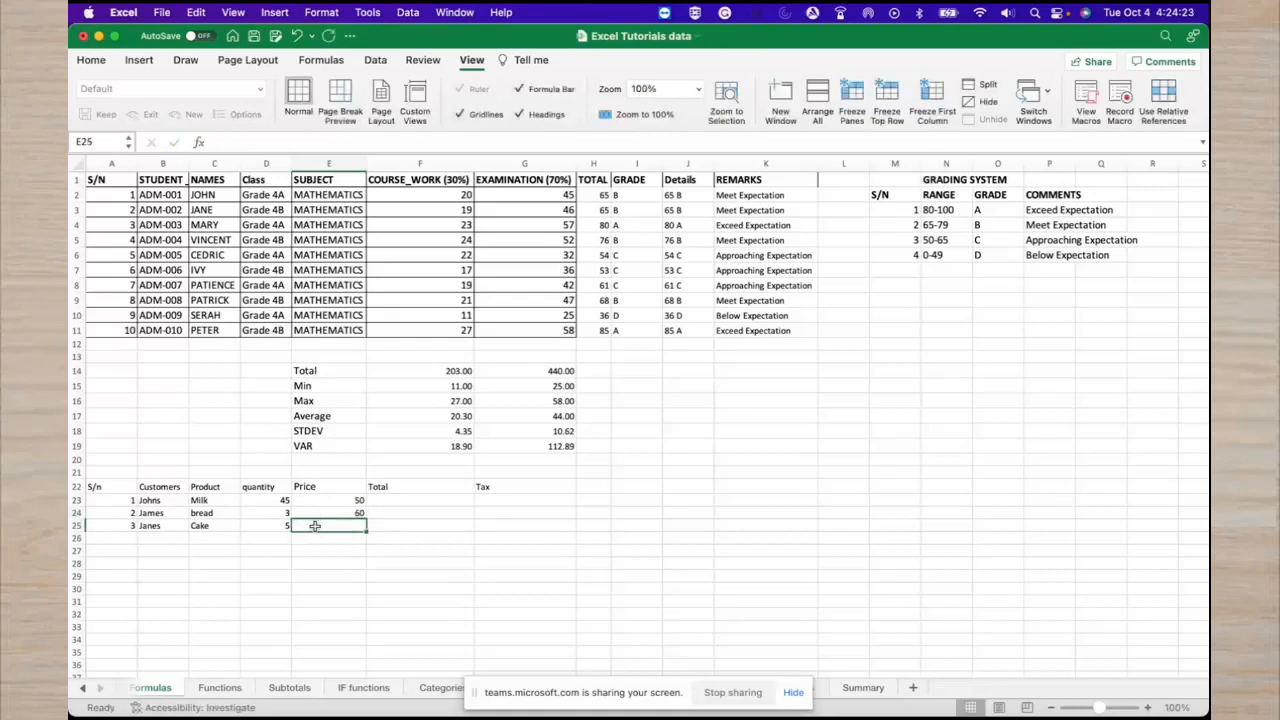
type("100")
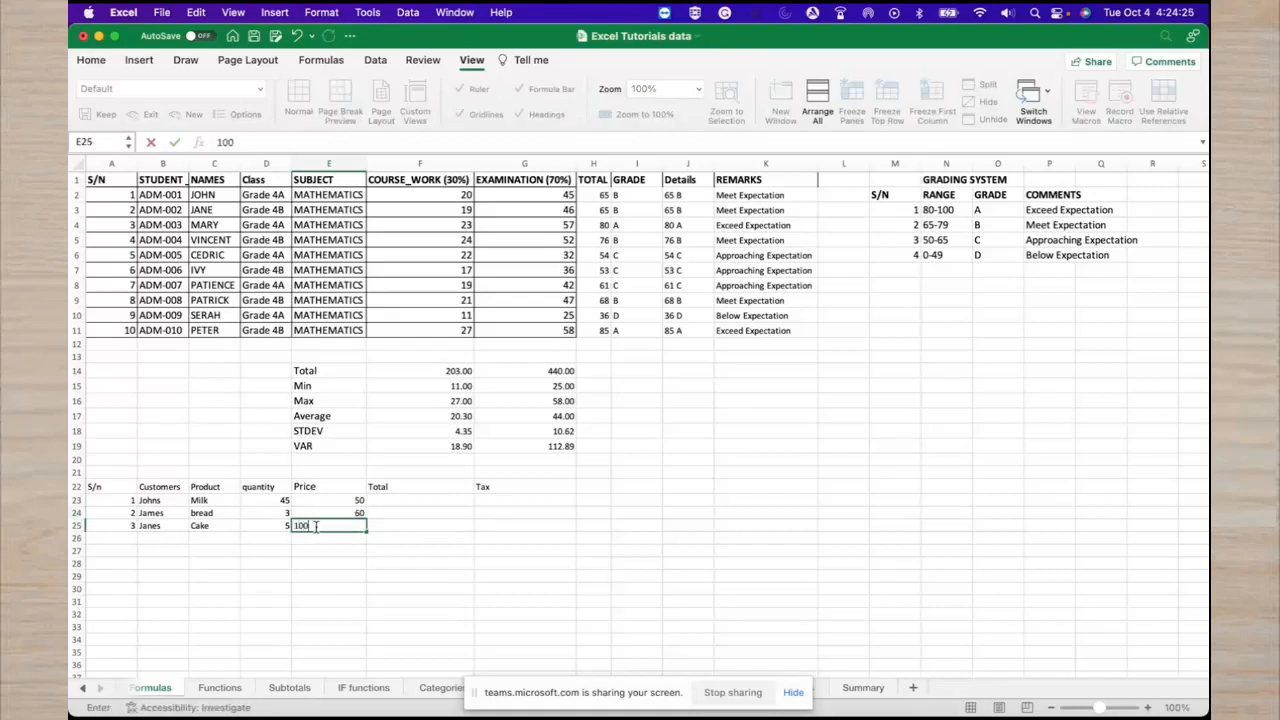
key("Return")
Calculate the first total in F23 with =PRODUCT(D23,E23) and fill the formula down to F25.
left_click(387, 501)
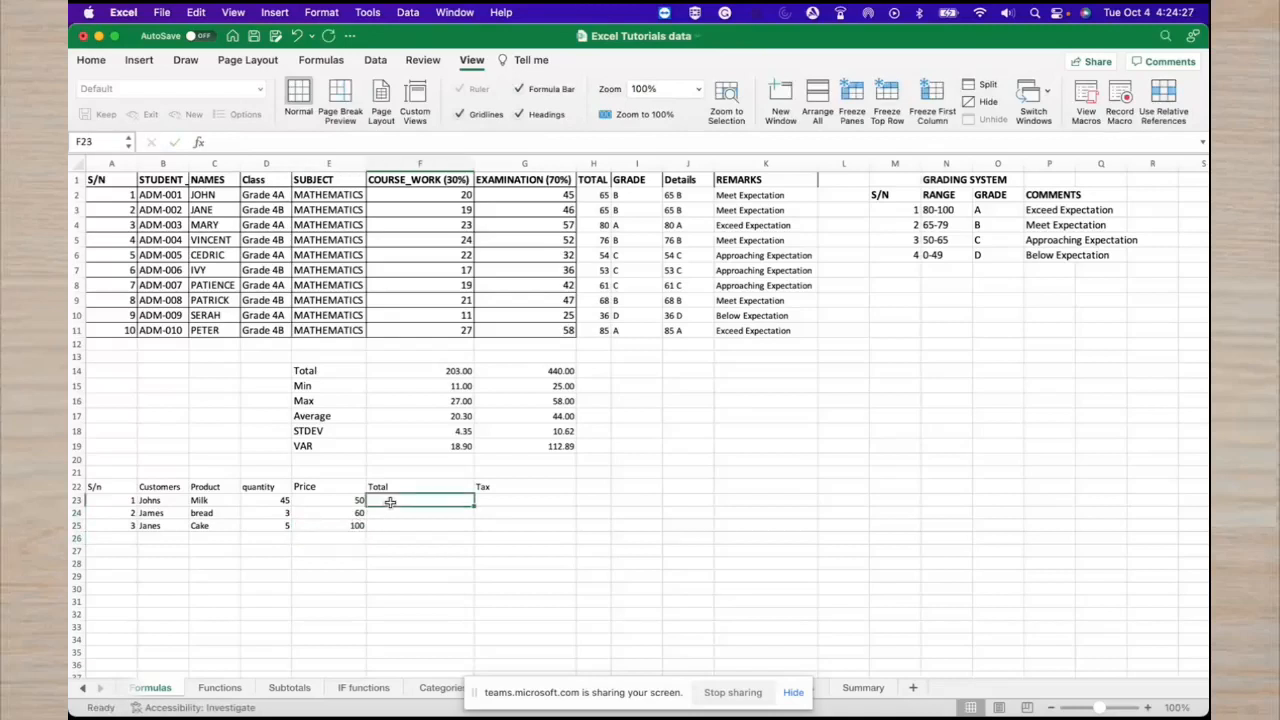
type("=")
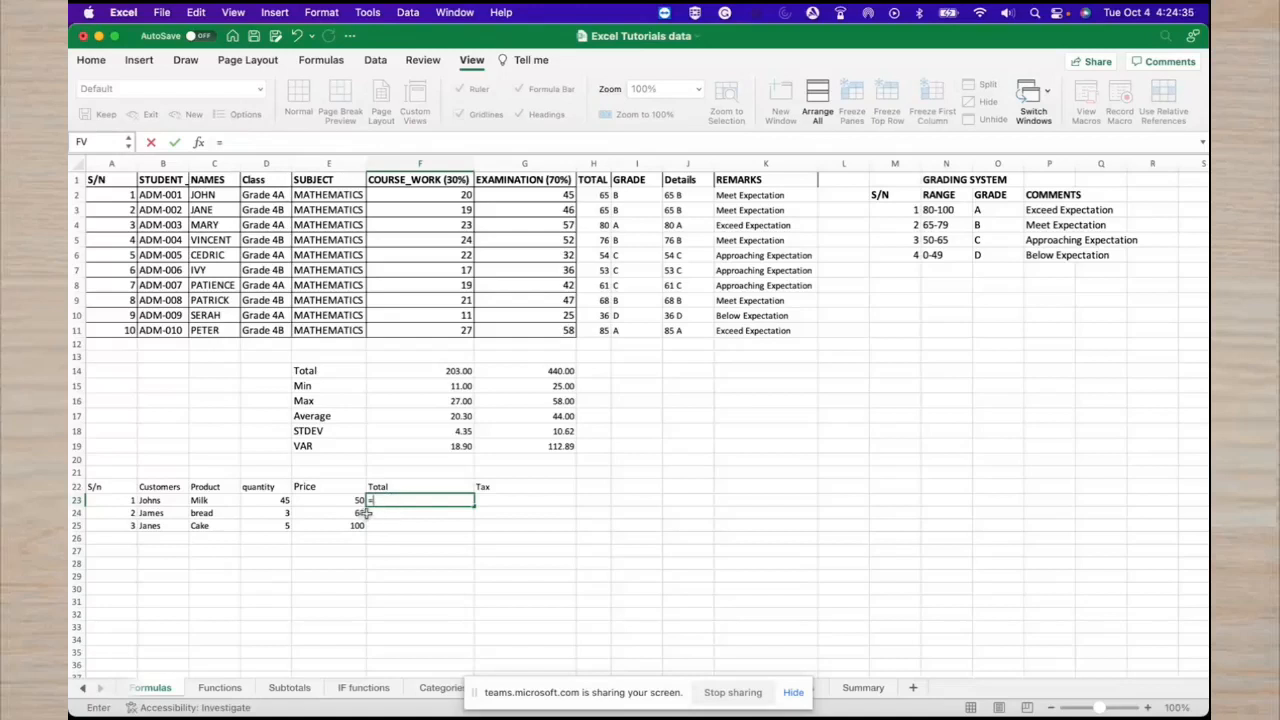
type("p")
key("BackSpace")
type("pr")
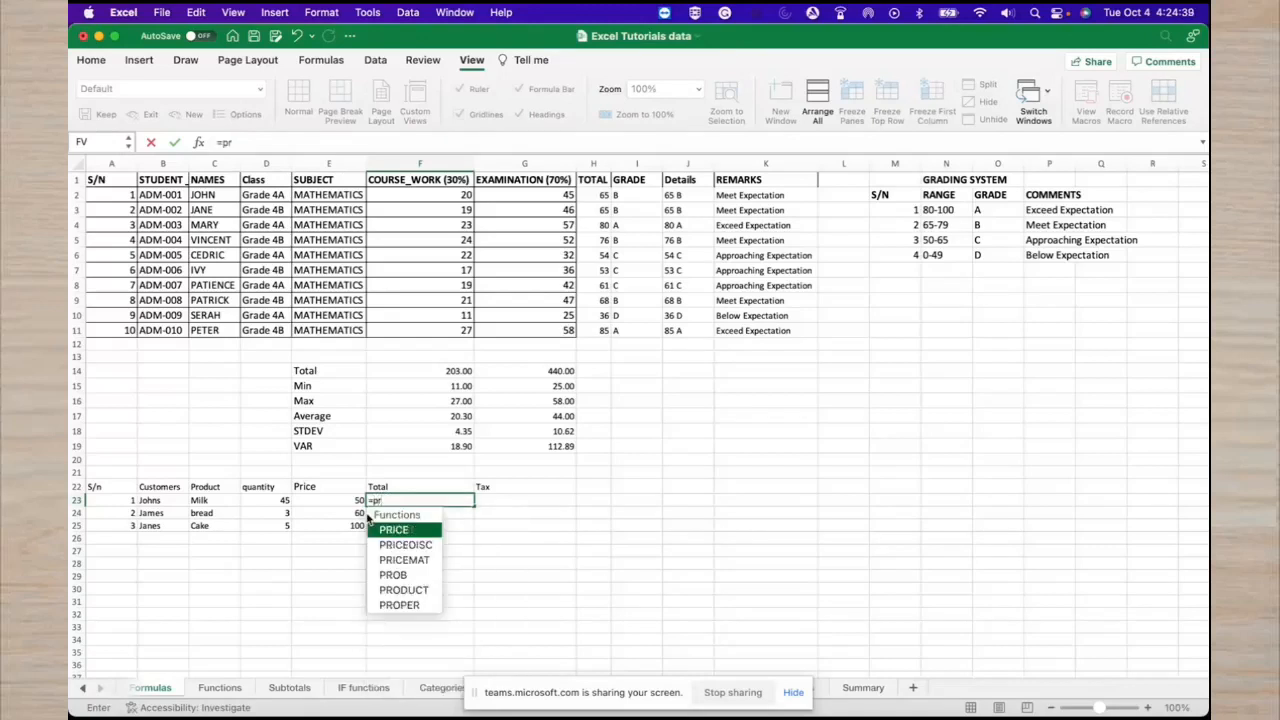
double_click(404, 592)
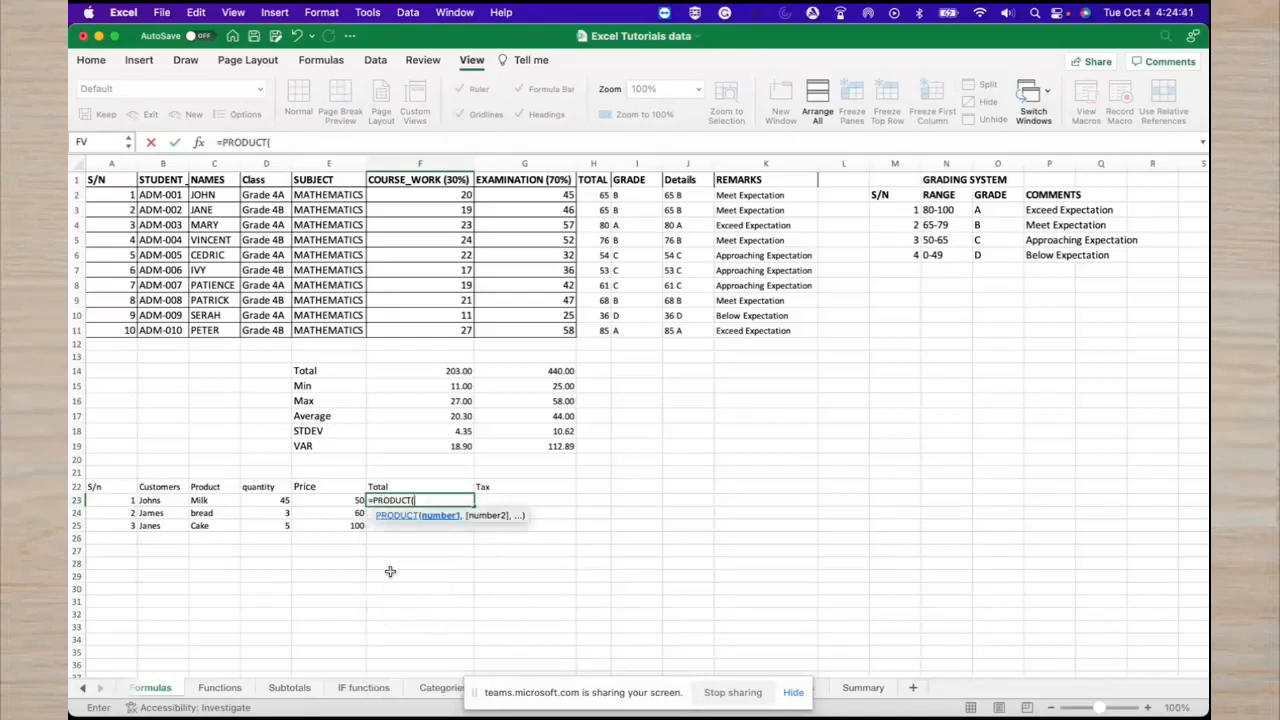
left_click(286, 500)
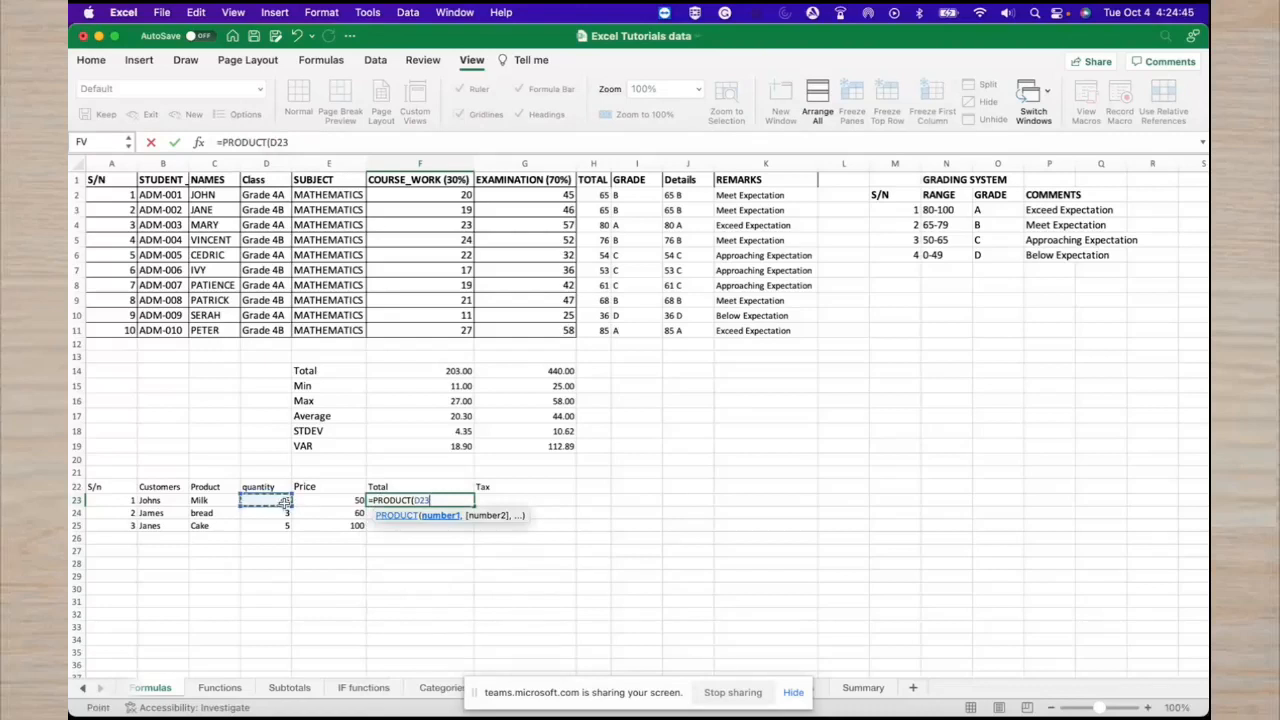
type(",")
left_click(312, 503)
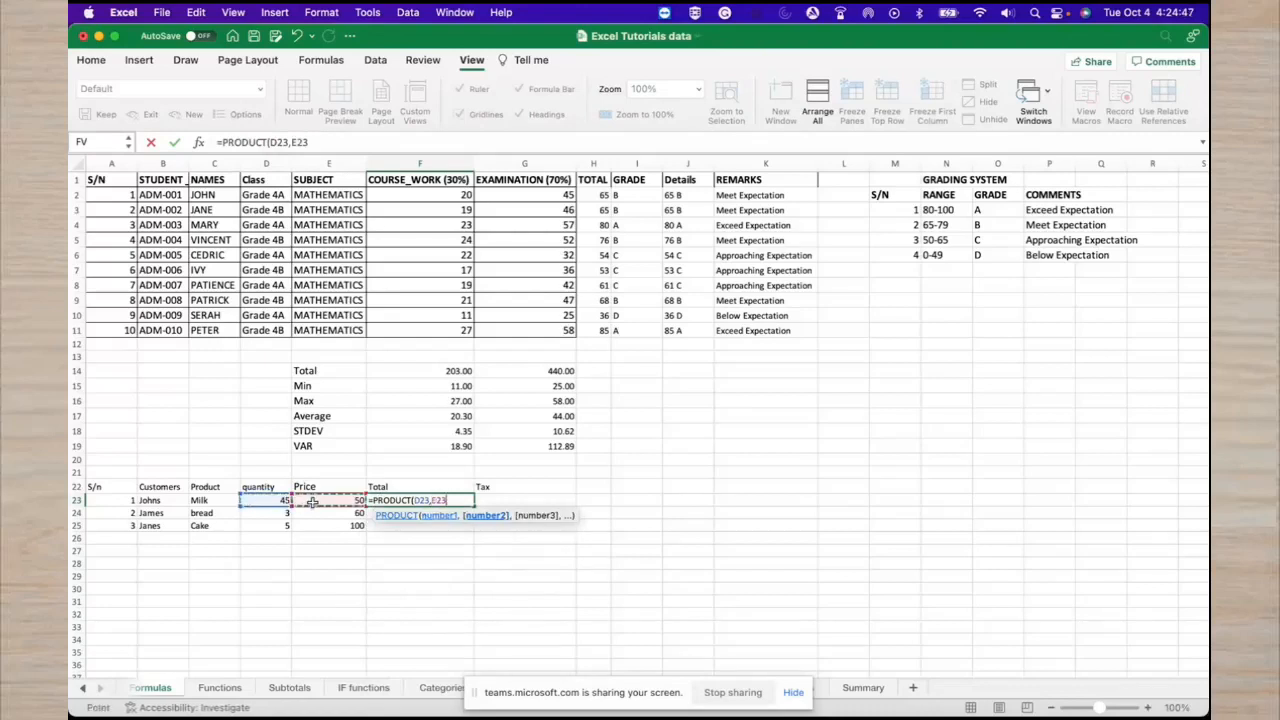
key("Return")
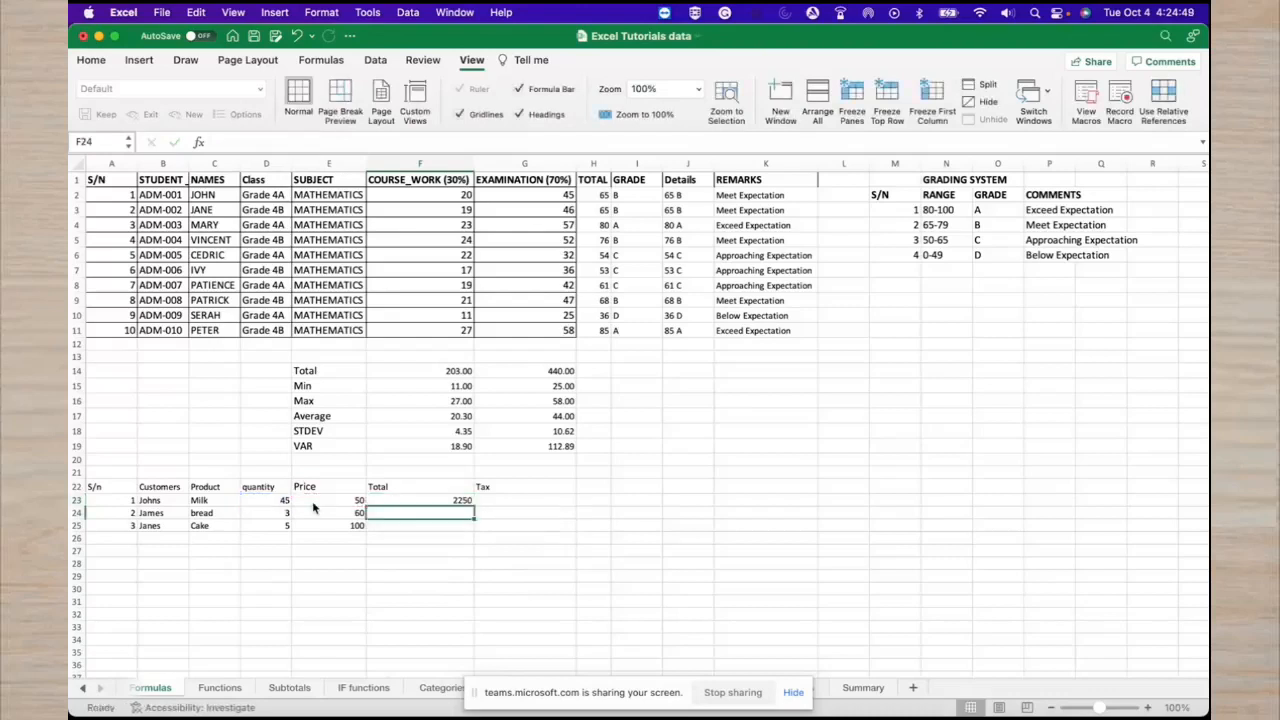
left_click(418, 502)
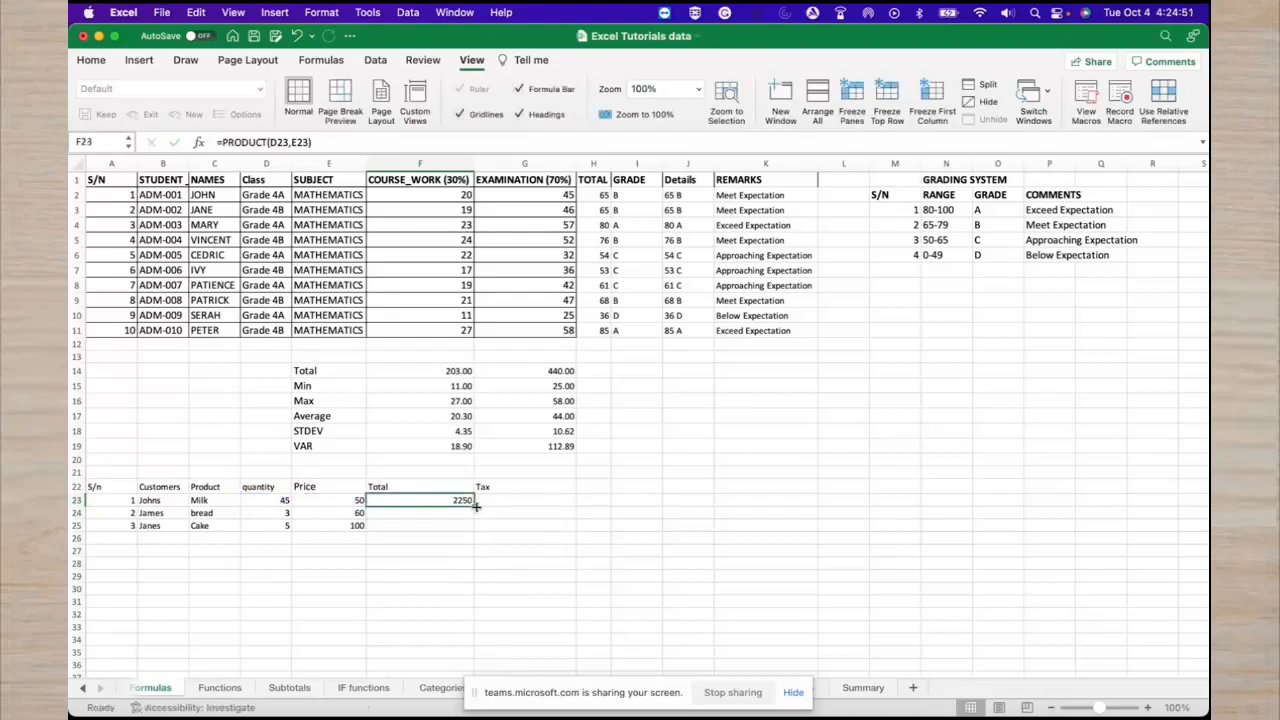
left_click_drag(476, 506, 476, 530)
Delete the "Tax" heading from G22.
left_click(478, 503)
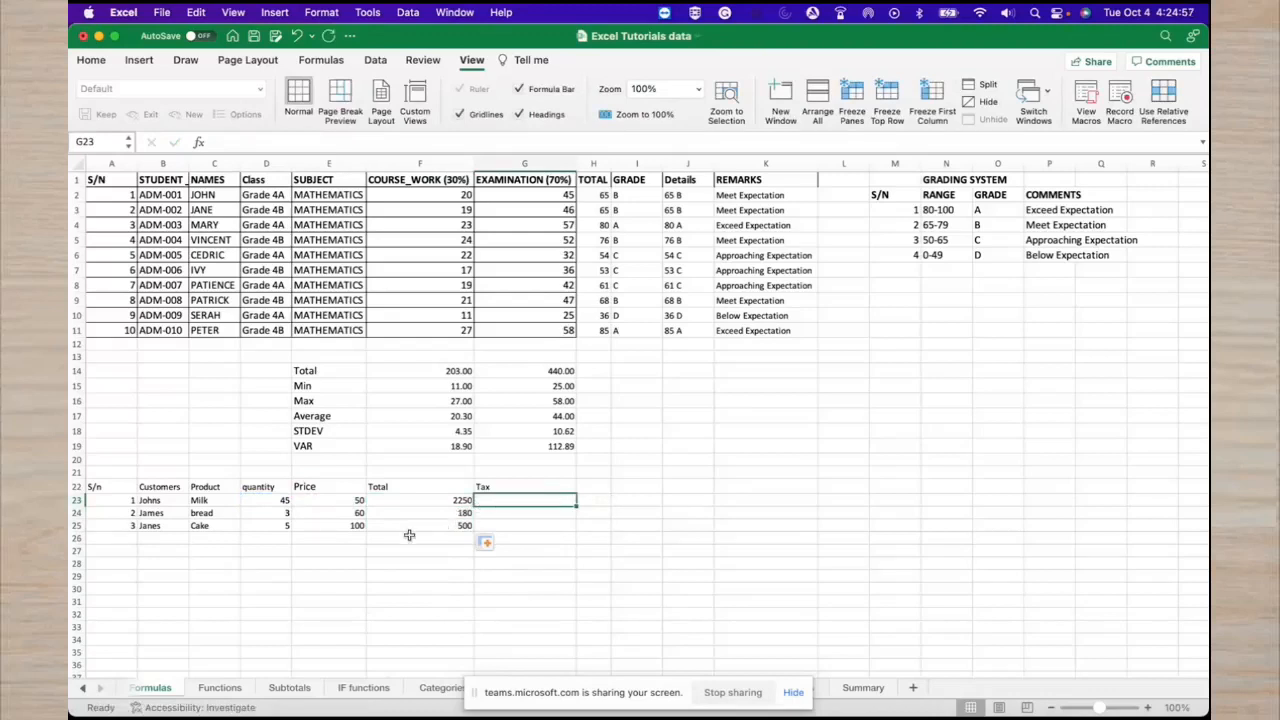
left_click(508, 489)
key("Delete")
Calculate quantity times price in G23 with =D23*E23 and fill the formula down to G25.
left_click(509, 500)
type("=")
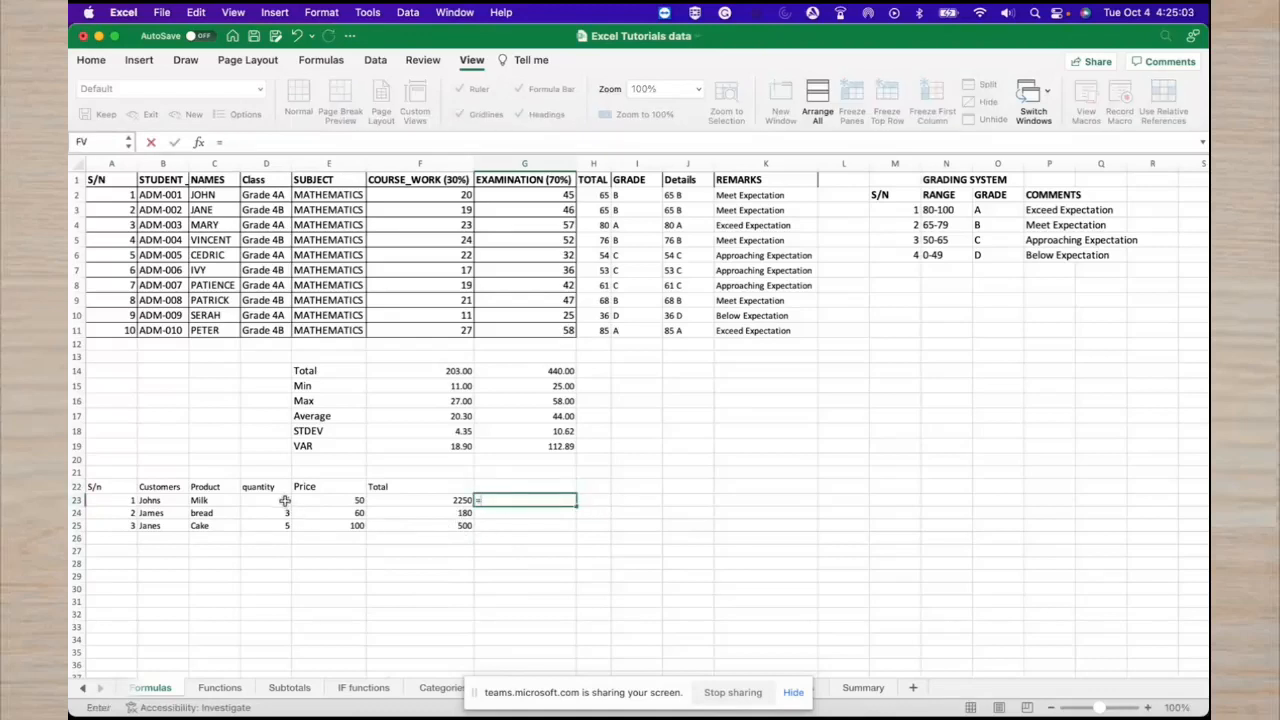
left_click(284, 500)
type("*")
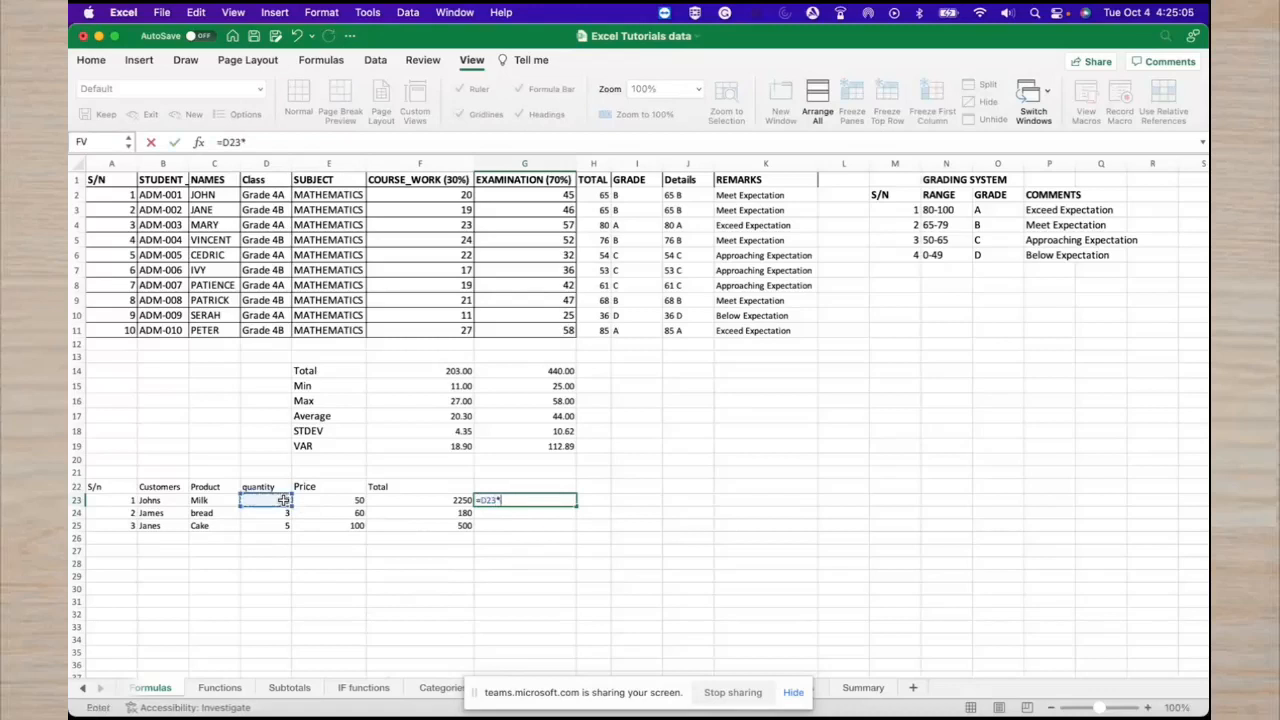
left_click(358, 500)
key("Return")
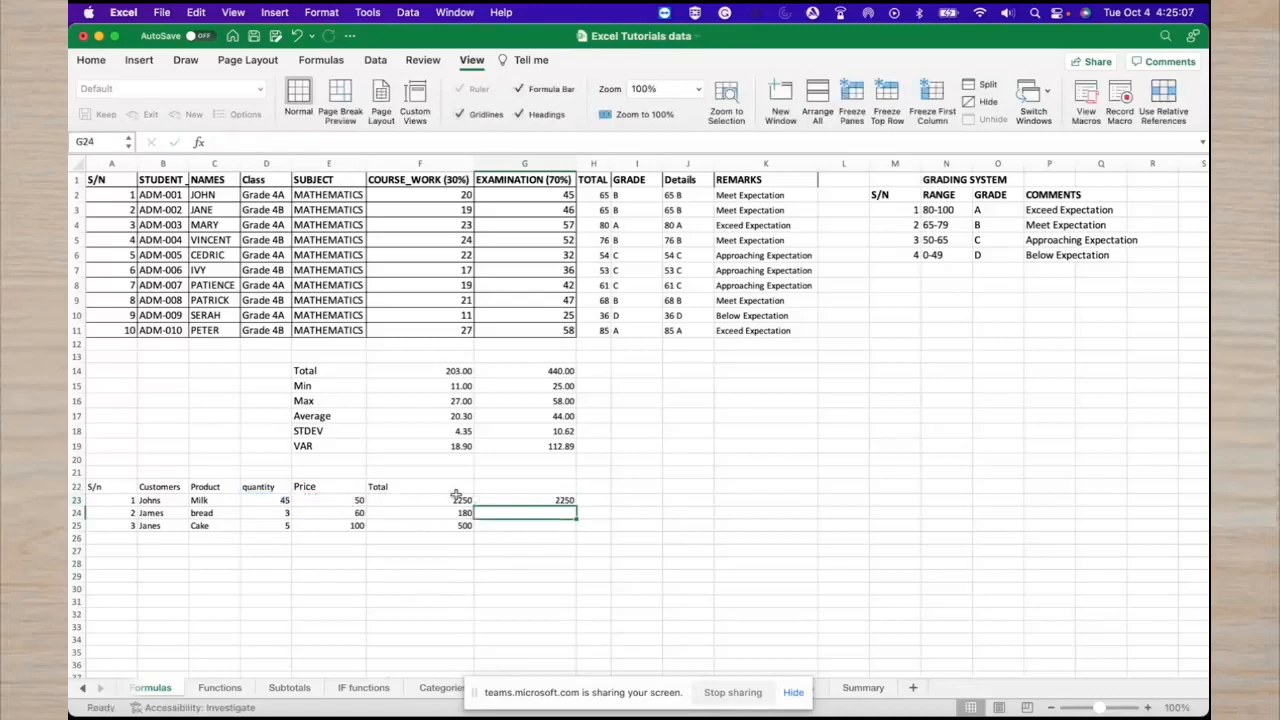
left_click(490, 500)
left_click_drag(575, 507, 575, 530)
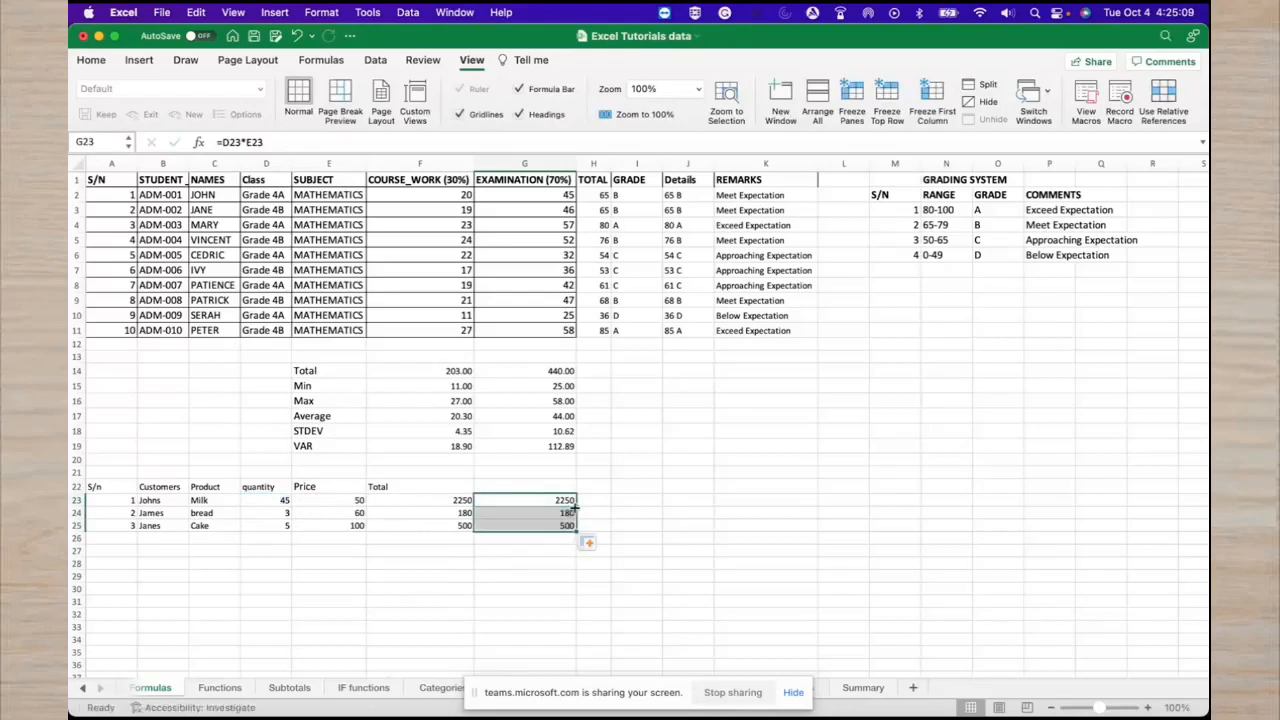
Enter the heading "VAT" in H22 of the sales table.
left_click(592, 500)
left_click(591, 488)
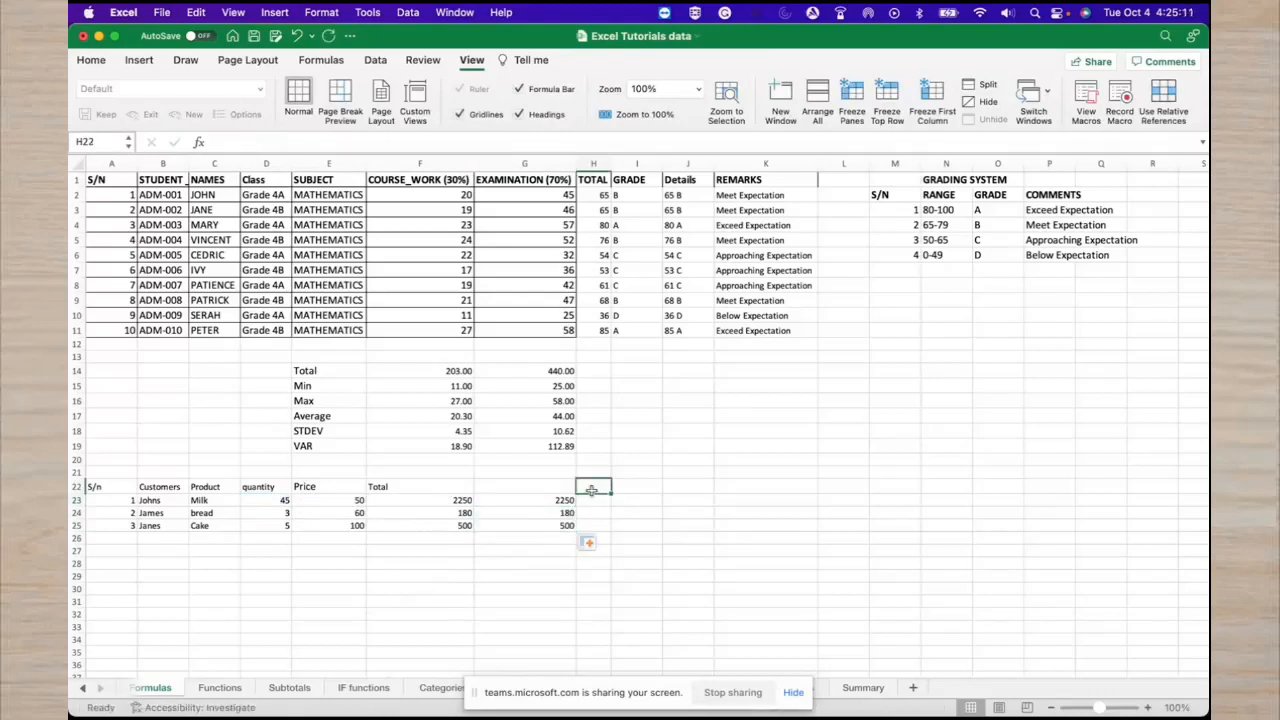
type("Ta")
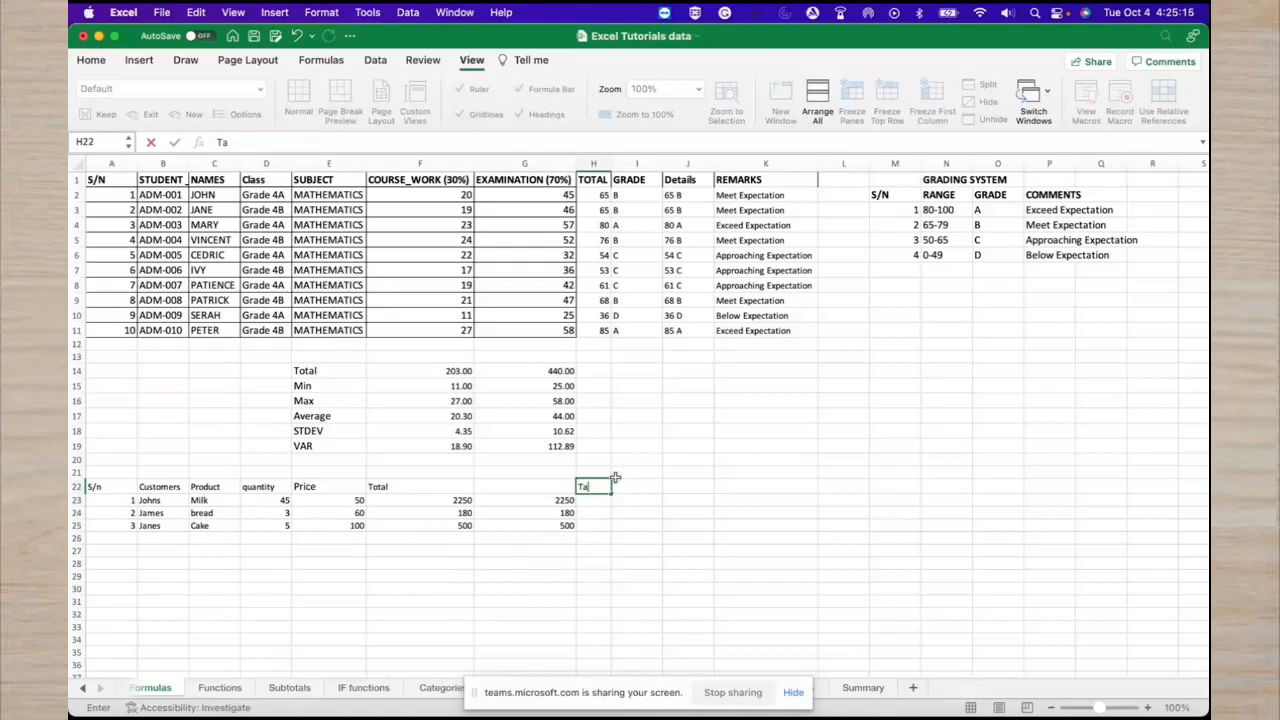
type("x")
left_click(615, 475)
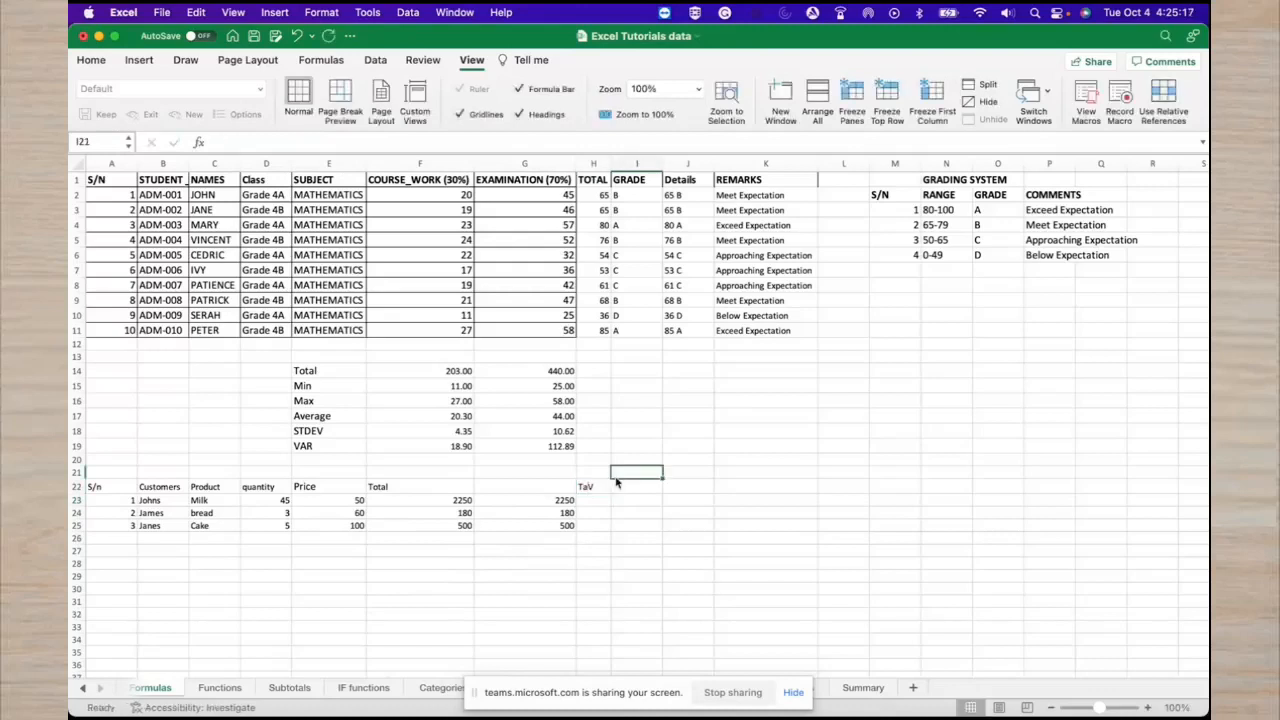
type("v")
left_click(597, 487)
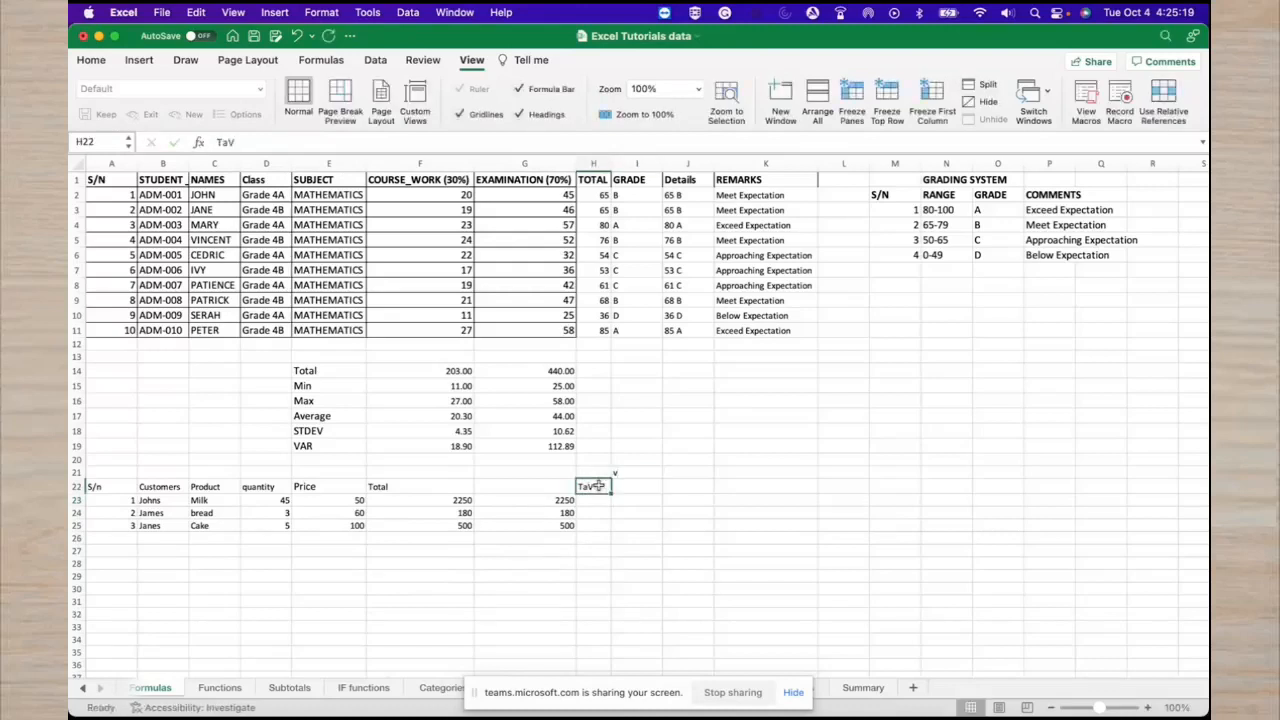
type("VAT")
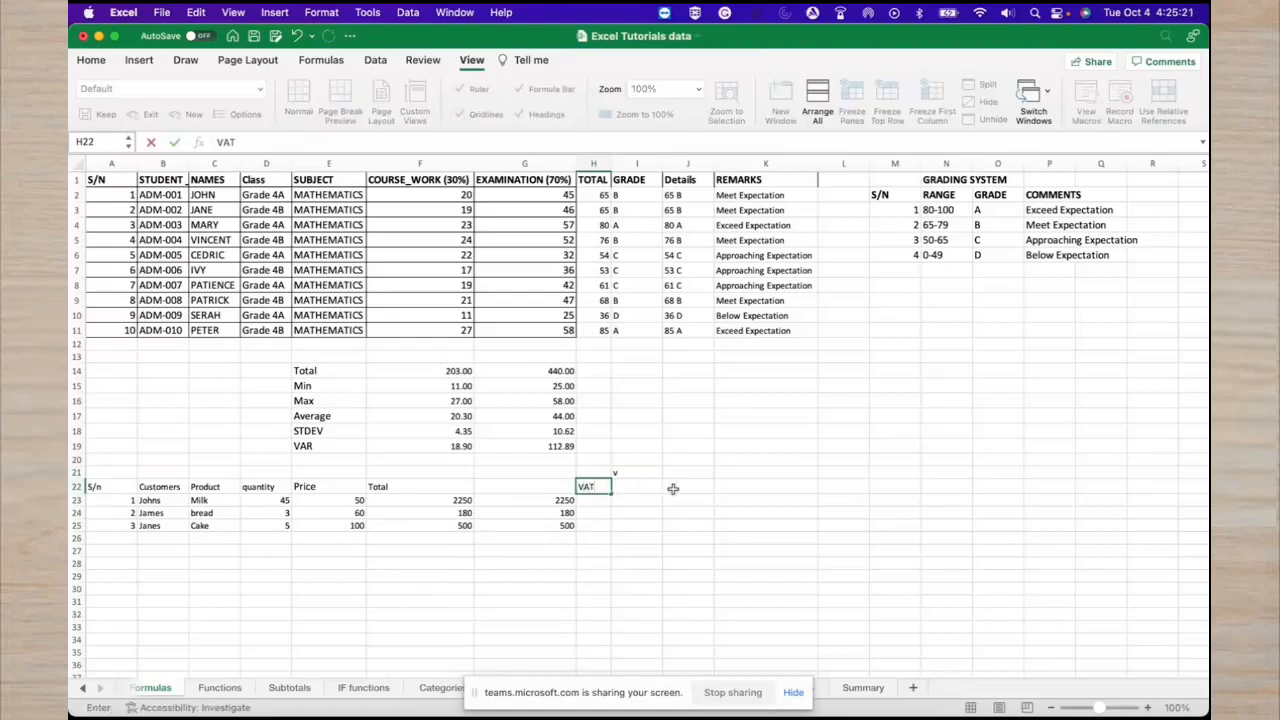
left_click(700, 488)
Set up a VAT rate reference with the heading "VAT" in K22 and the value 16 in K23.
left_click(750, 494)
left_click(752, 487)
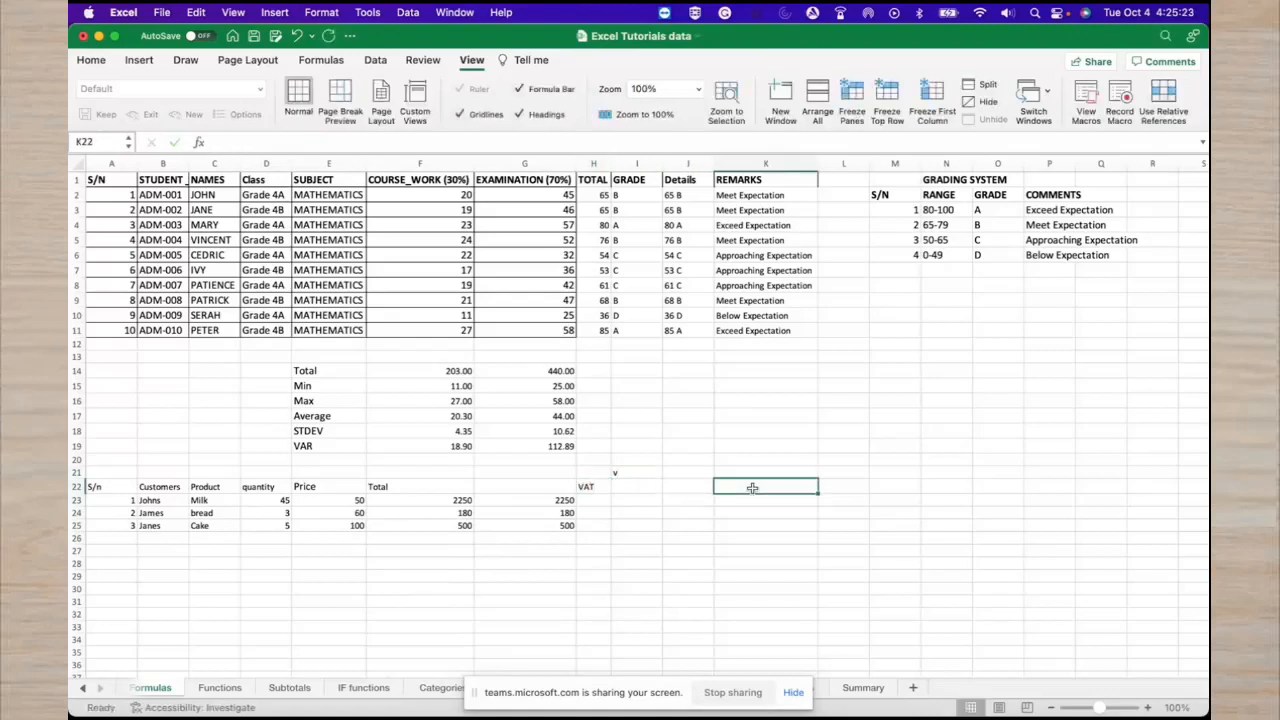
double_click(752, 487)
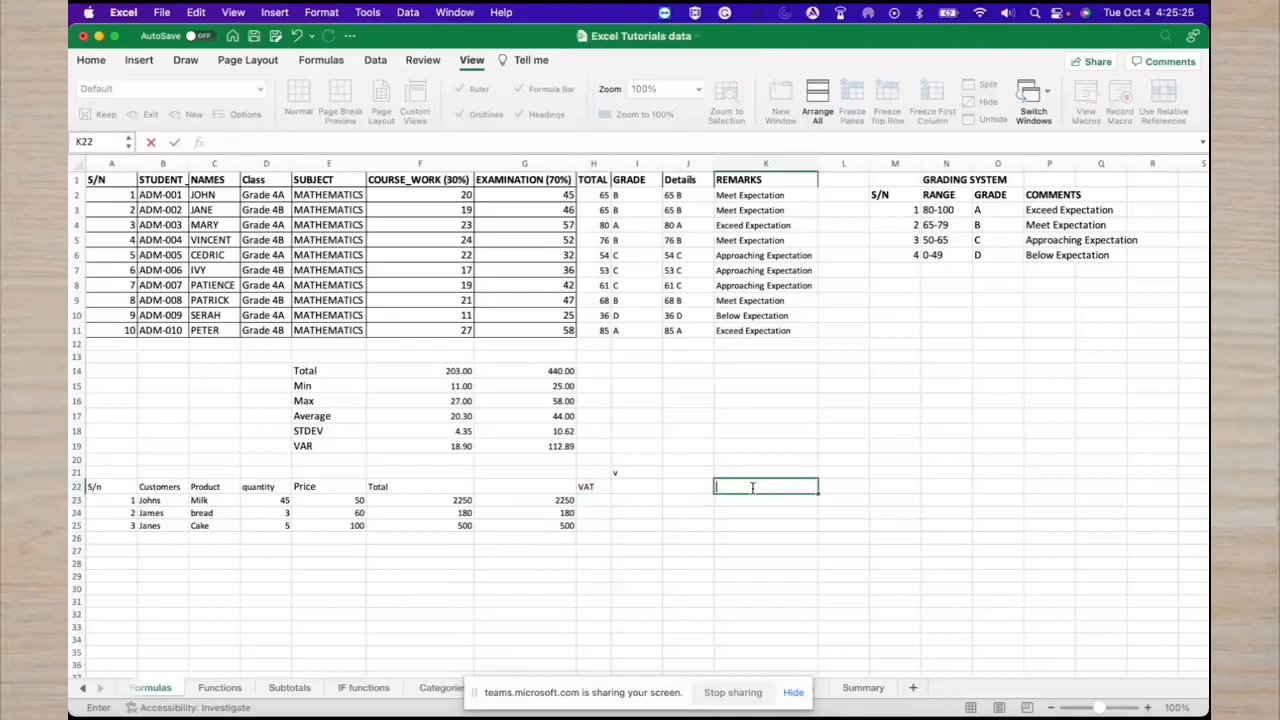
type("VAT")
key("Return")
type("16")
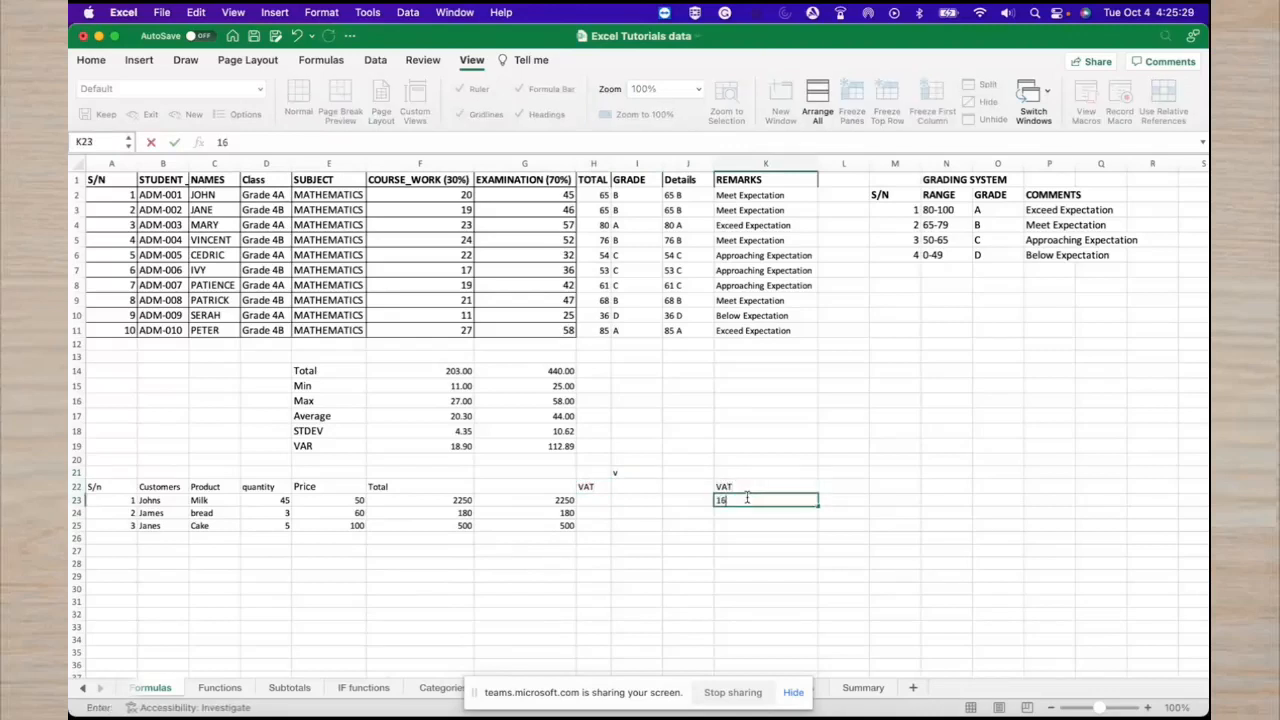
left_click(737, 537)
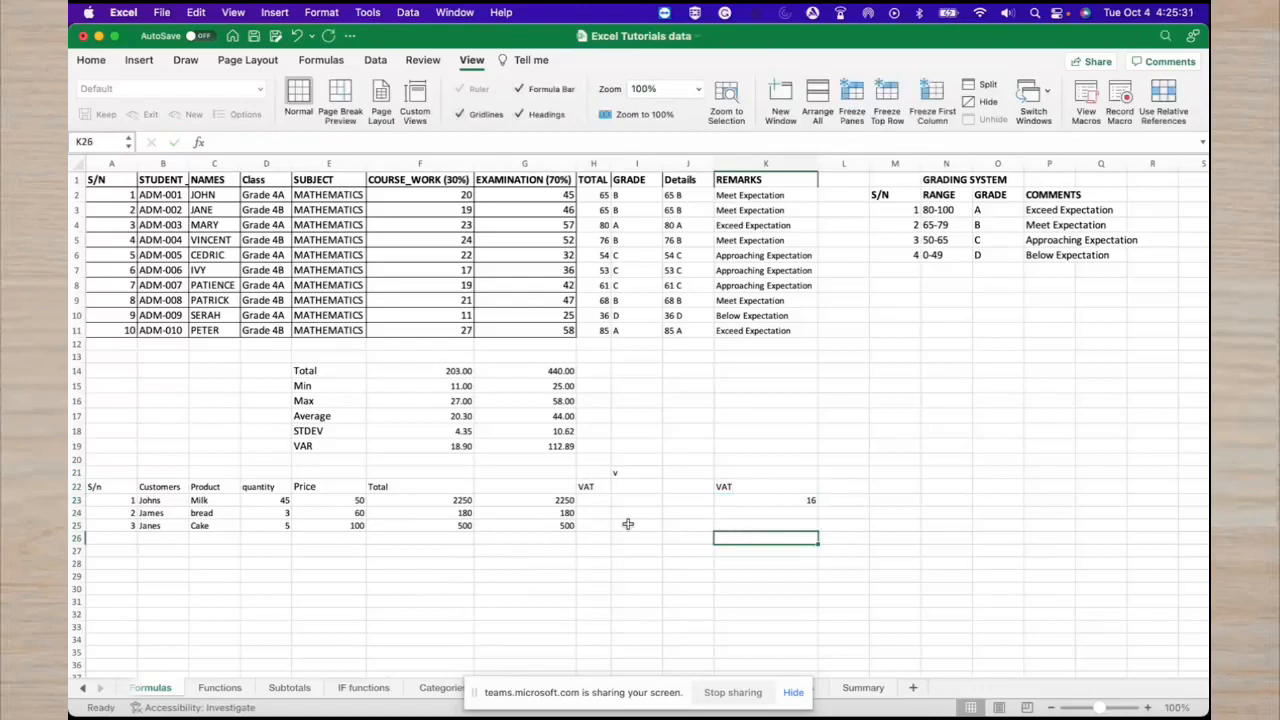
Calculate the VAT in H23 with =F23*0.16, fill it down to H25 and check the copied formula.
left_click(605, 500)
type("=")
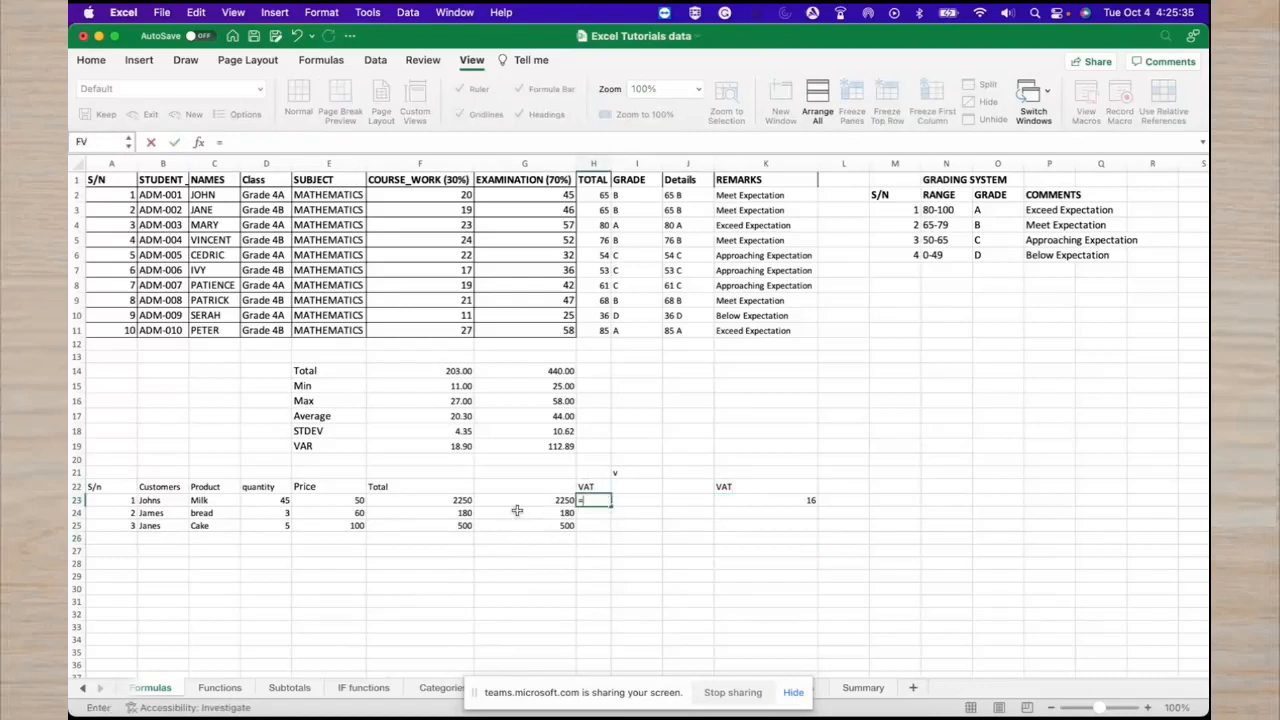
left_click(465, 500)
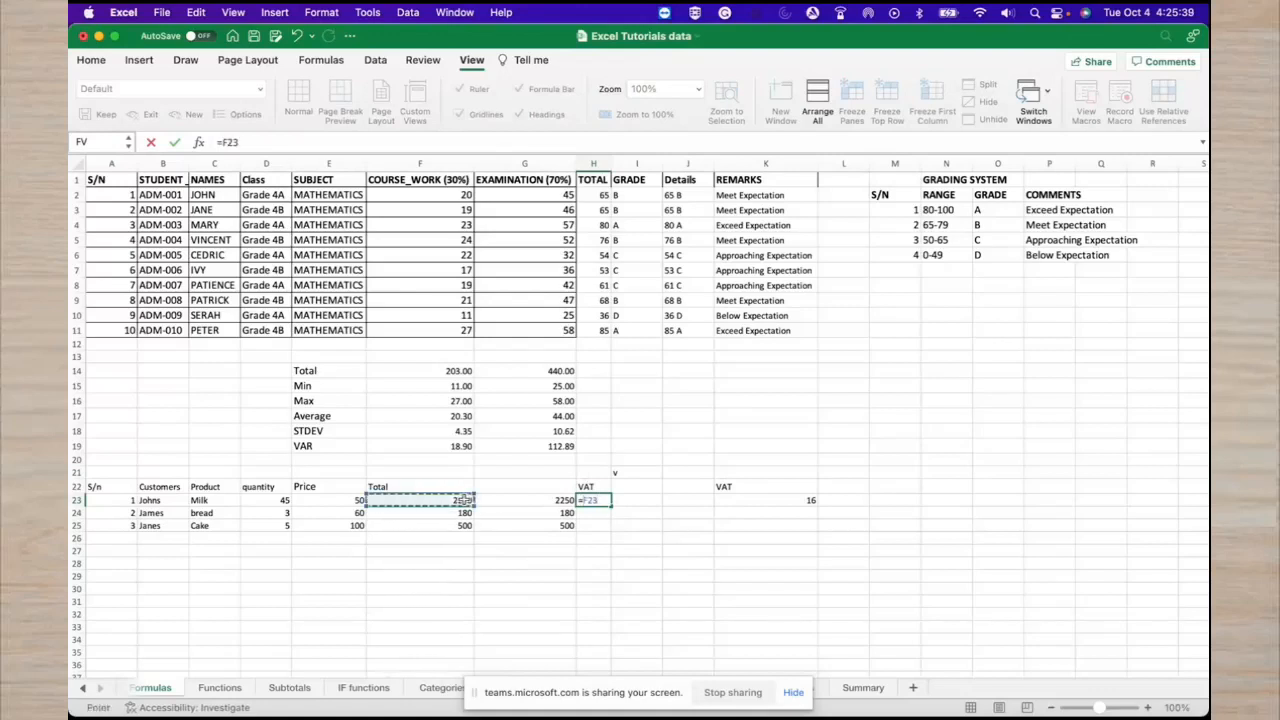
type("*")
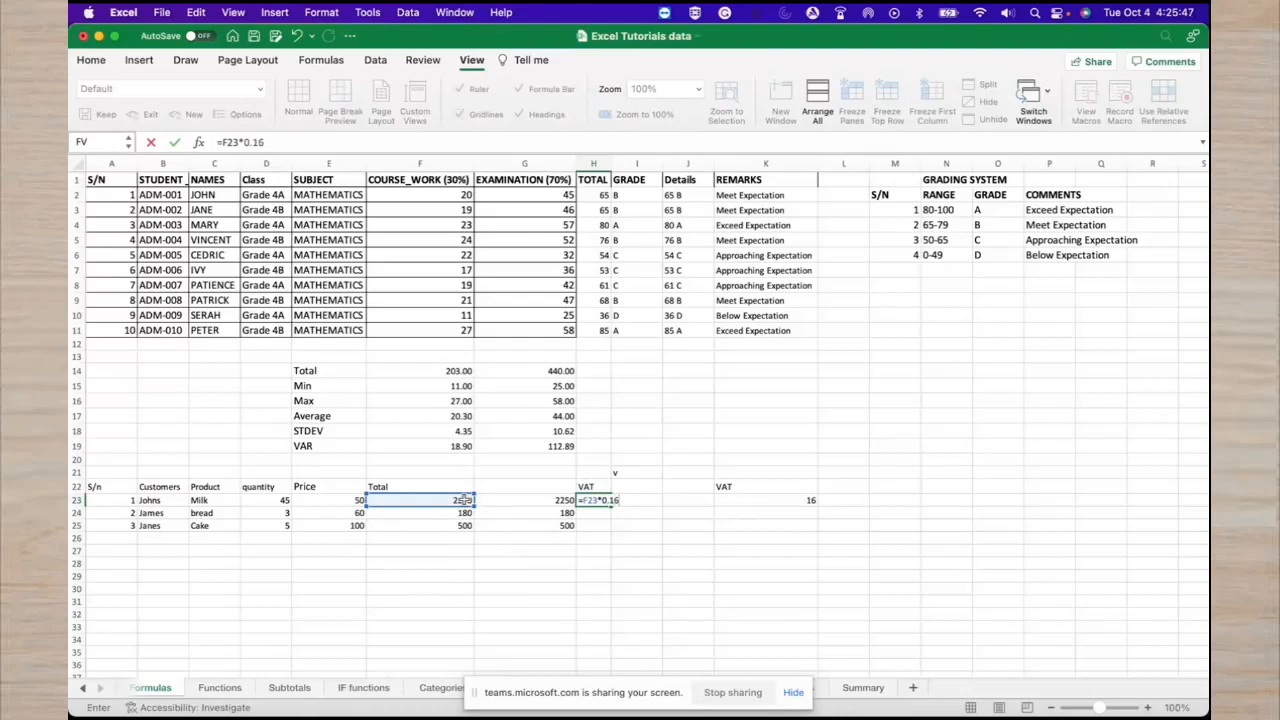
key("Return")
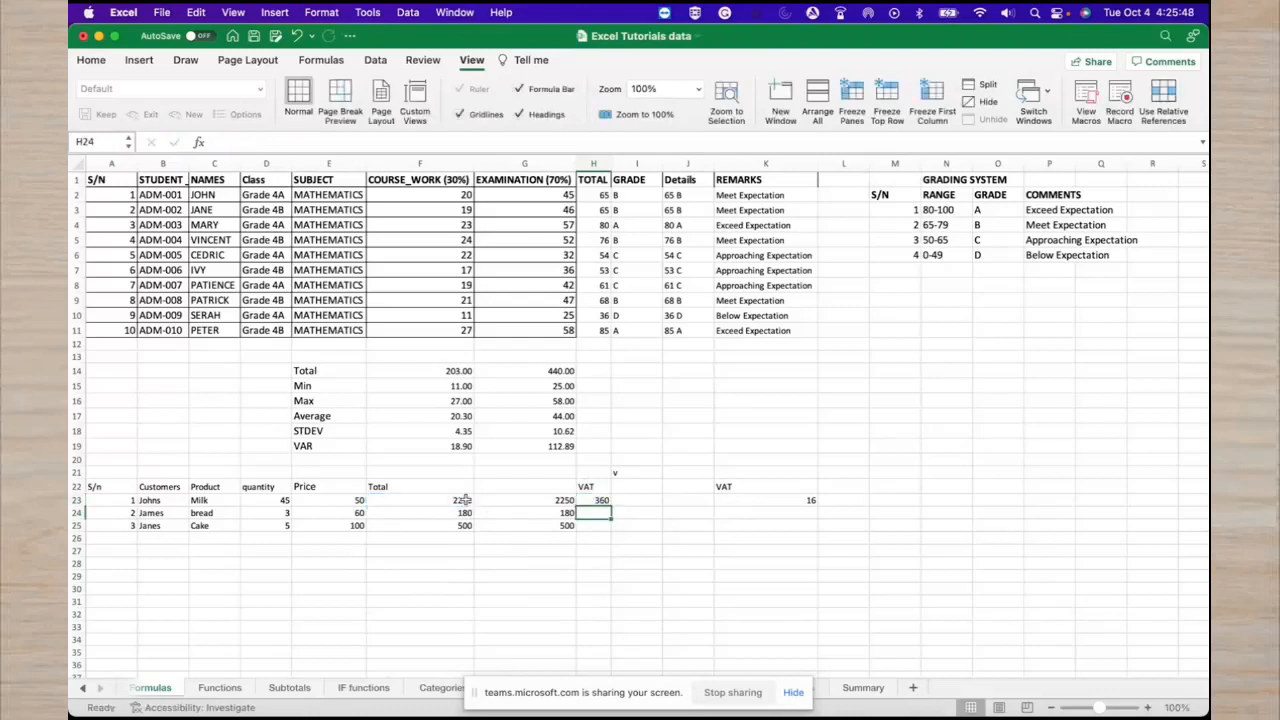
left_click(601, 500)
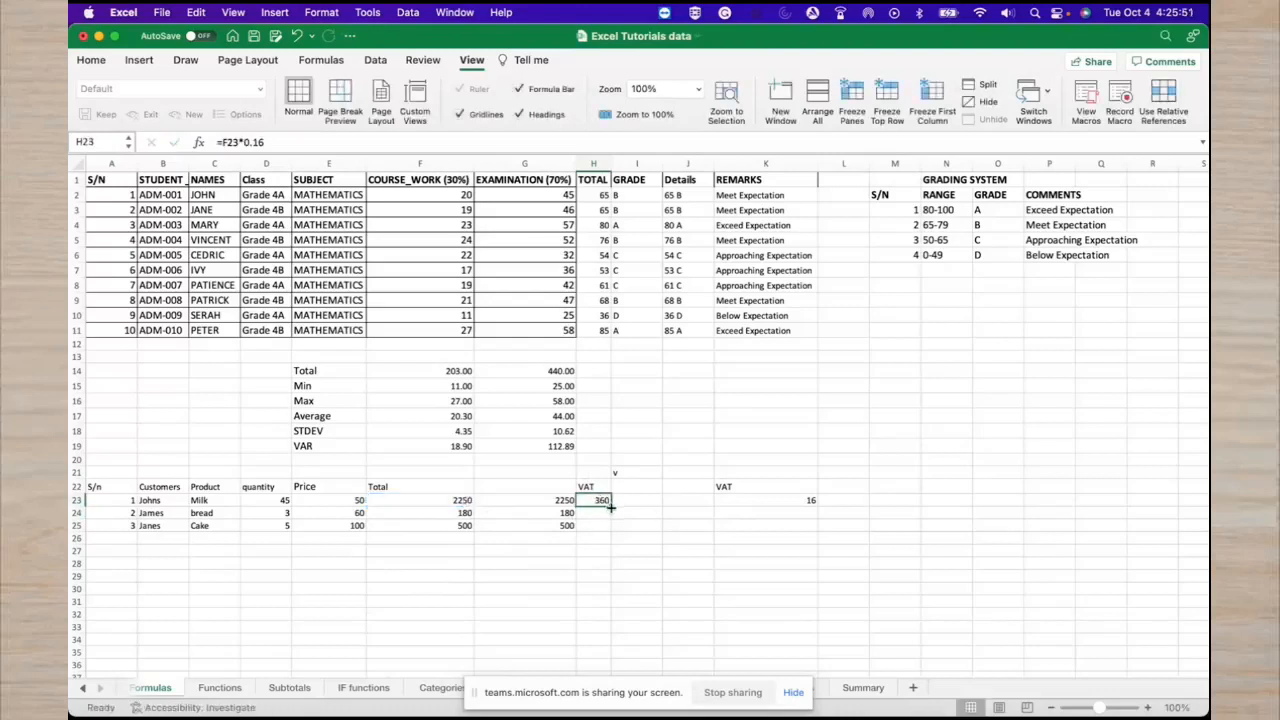
left_click_drag(609, 507, 610, 527)
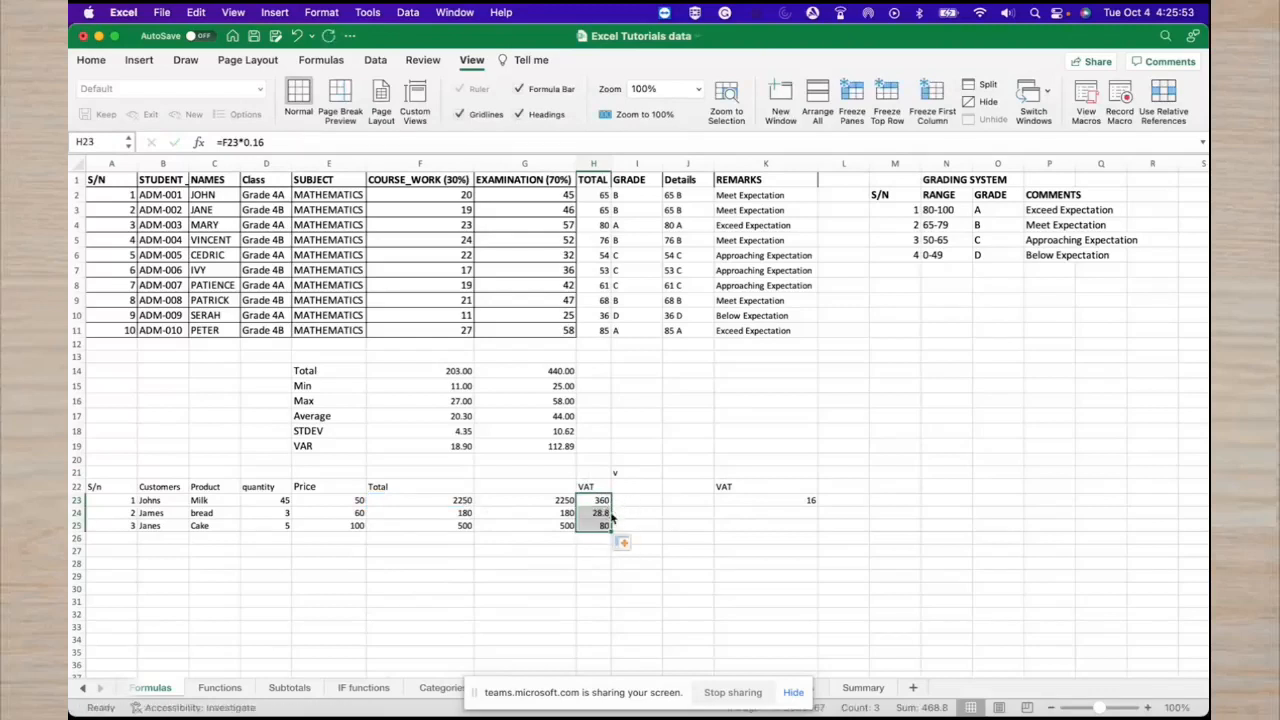
left_click(605, 512)
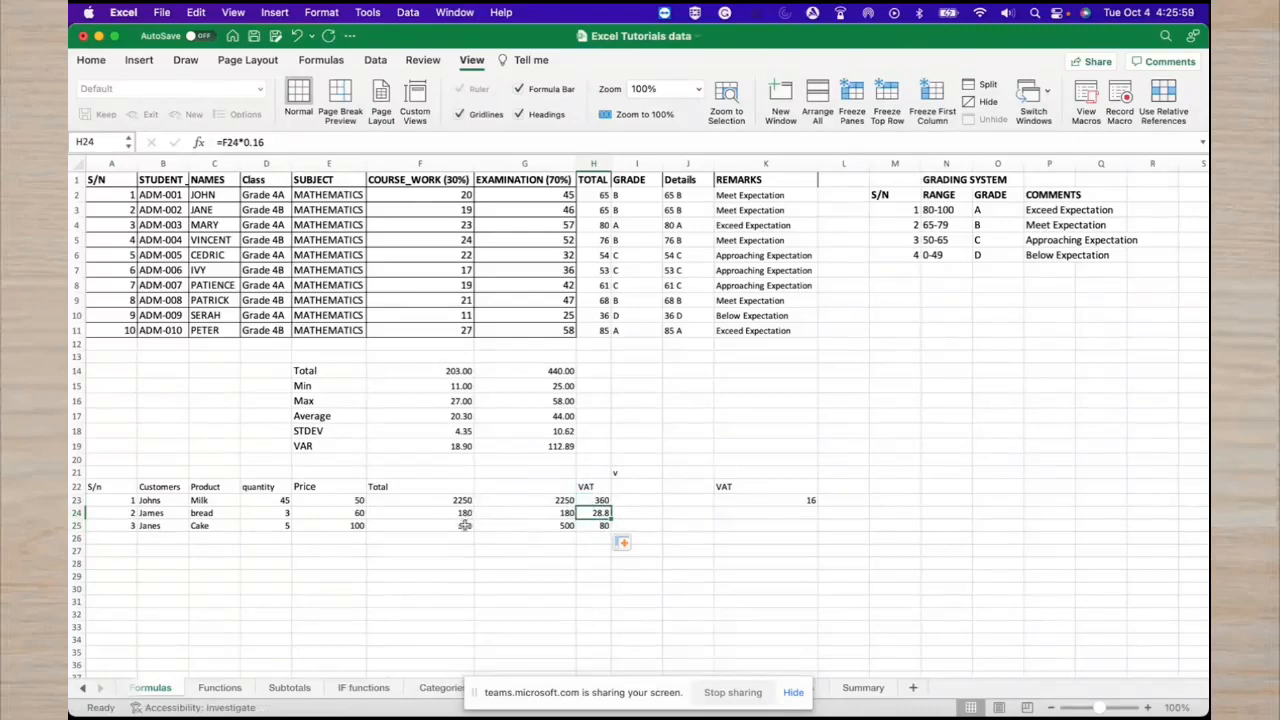
left_click(586, 500)
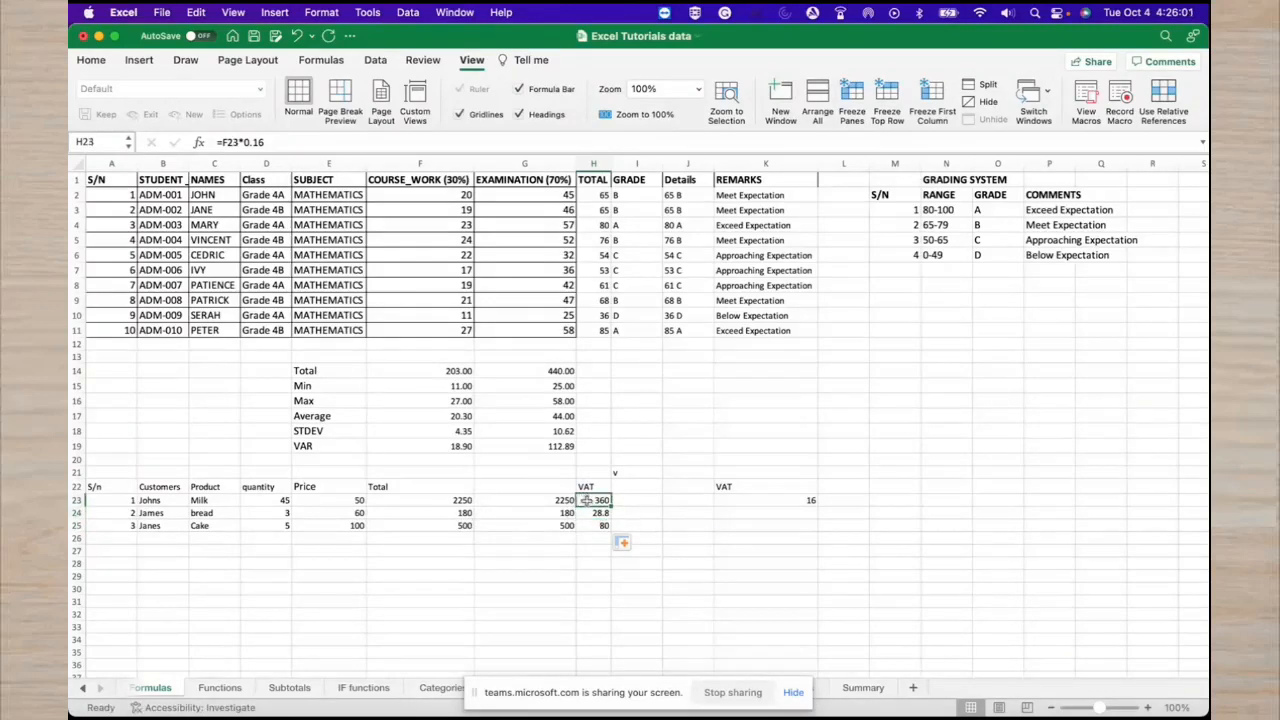
Calculate the VAT for the first customer in I23 with =PRODUCT(F23,$K$23), using an absolute reference to the VAT rate.
left_click(468, 525)
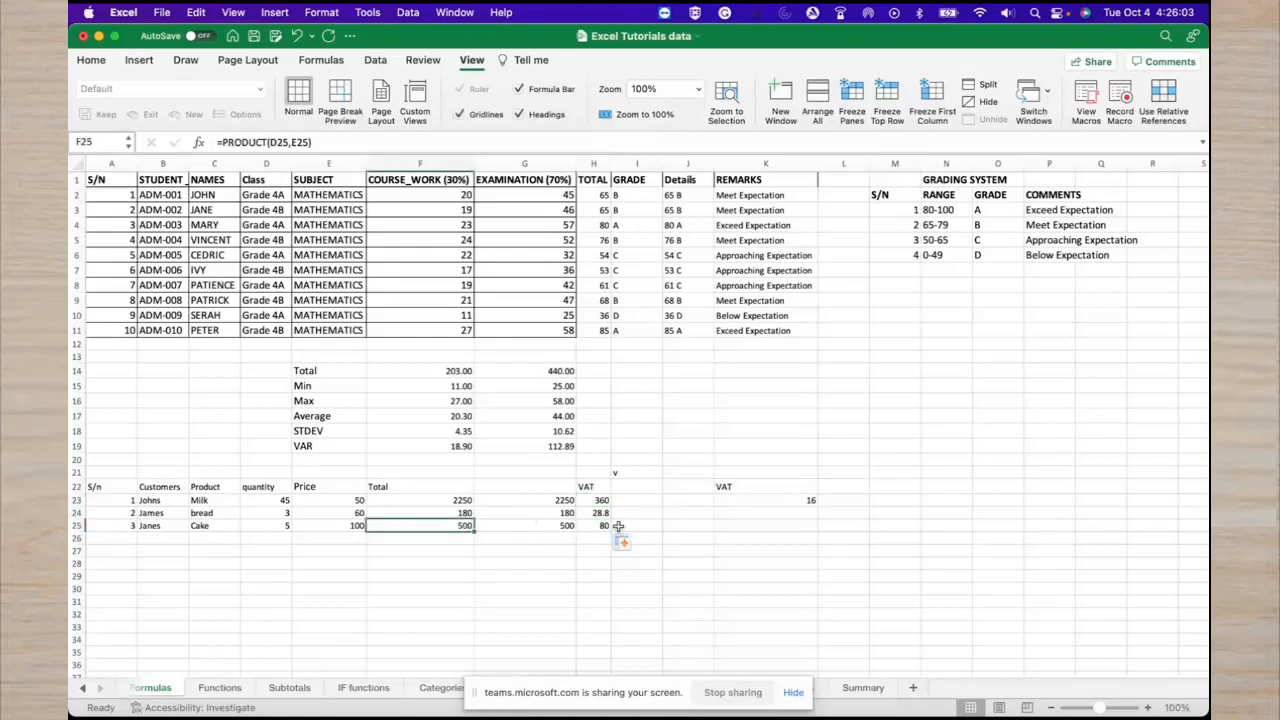
left_click(602, 525)
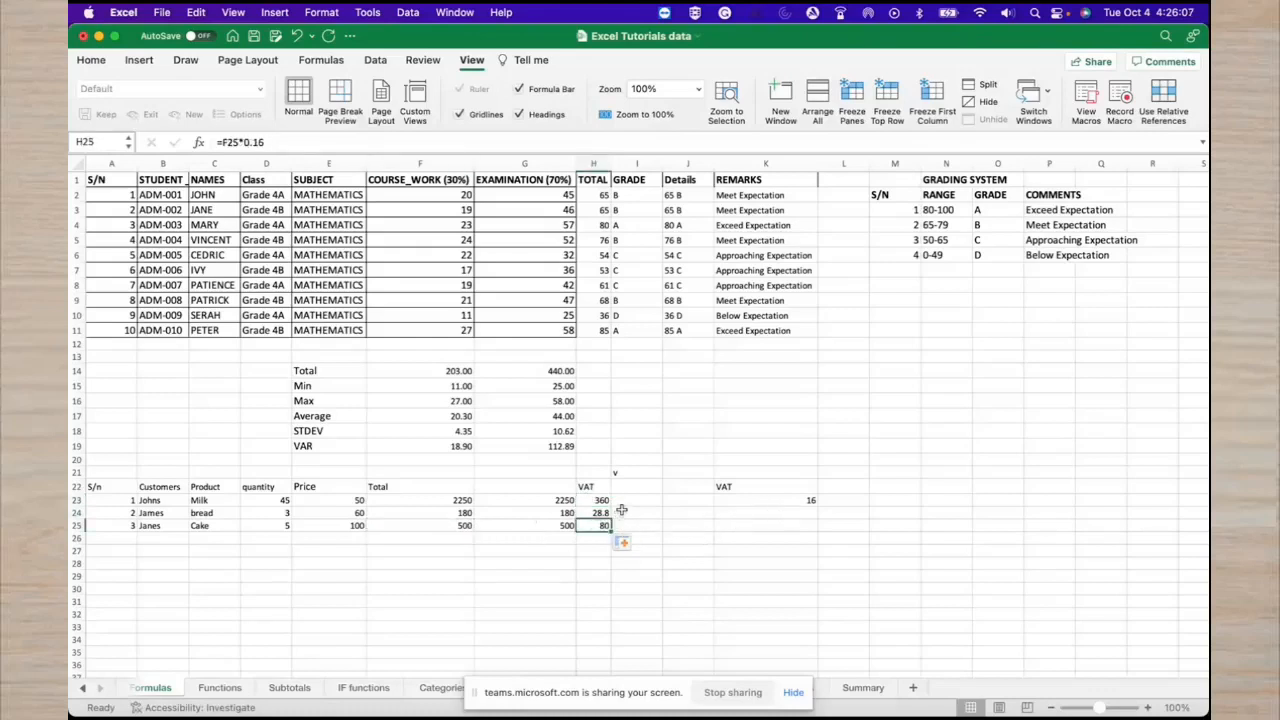
left_click(630, 501)
type("=")
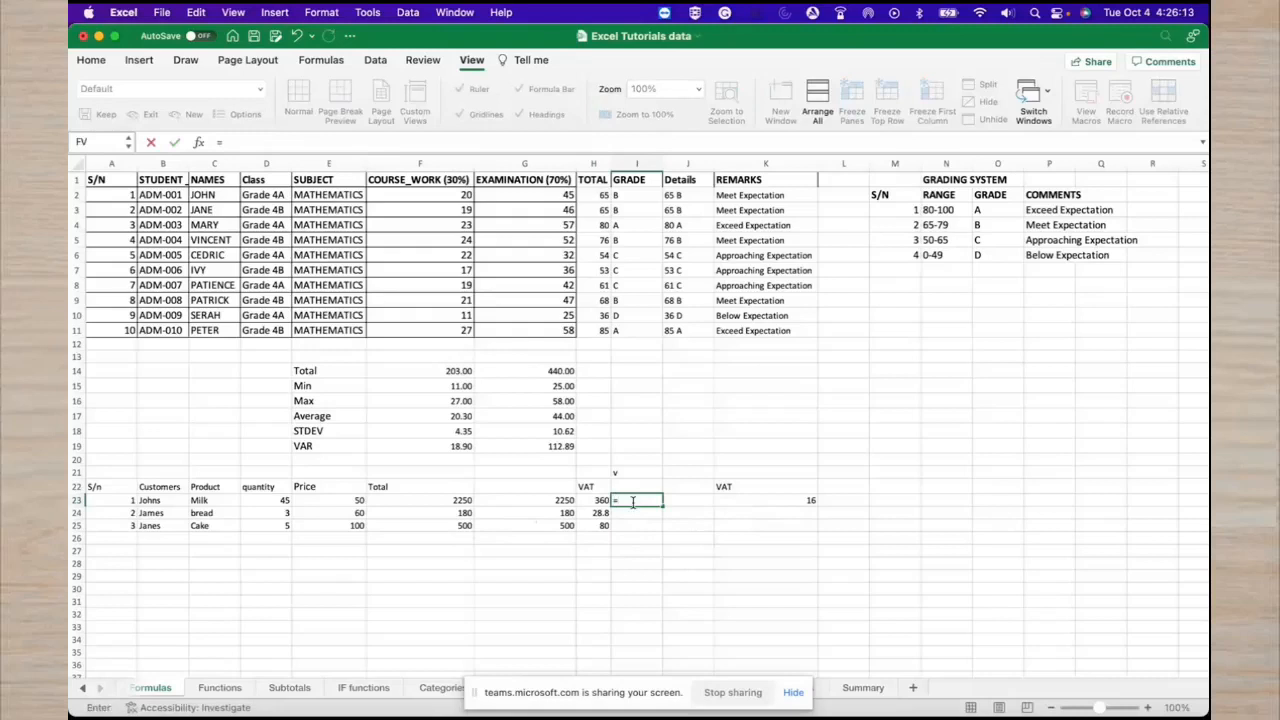
type("pr")
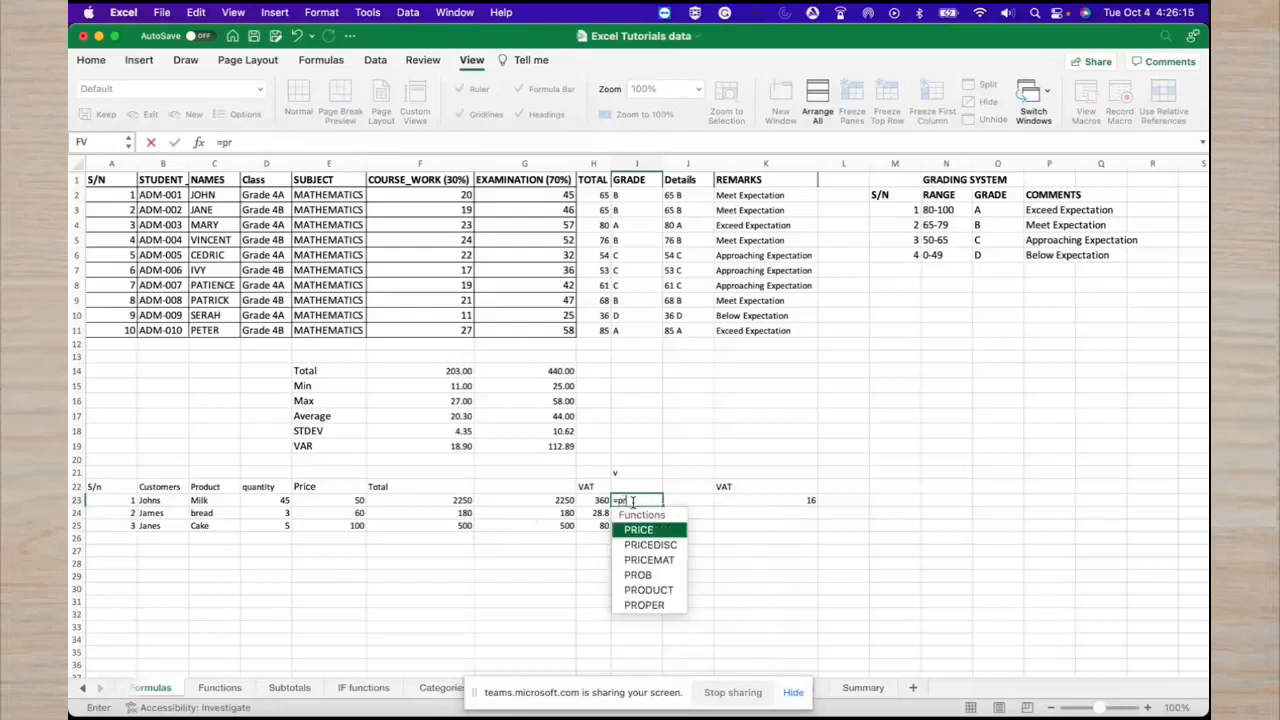
type("oduct")
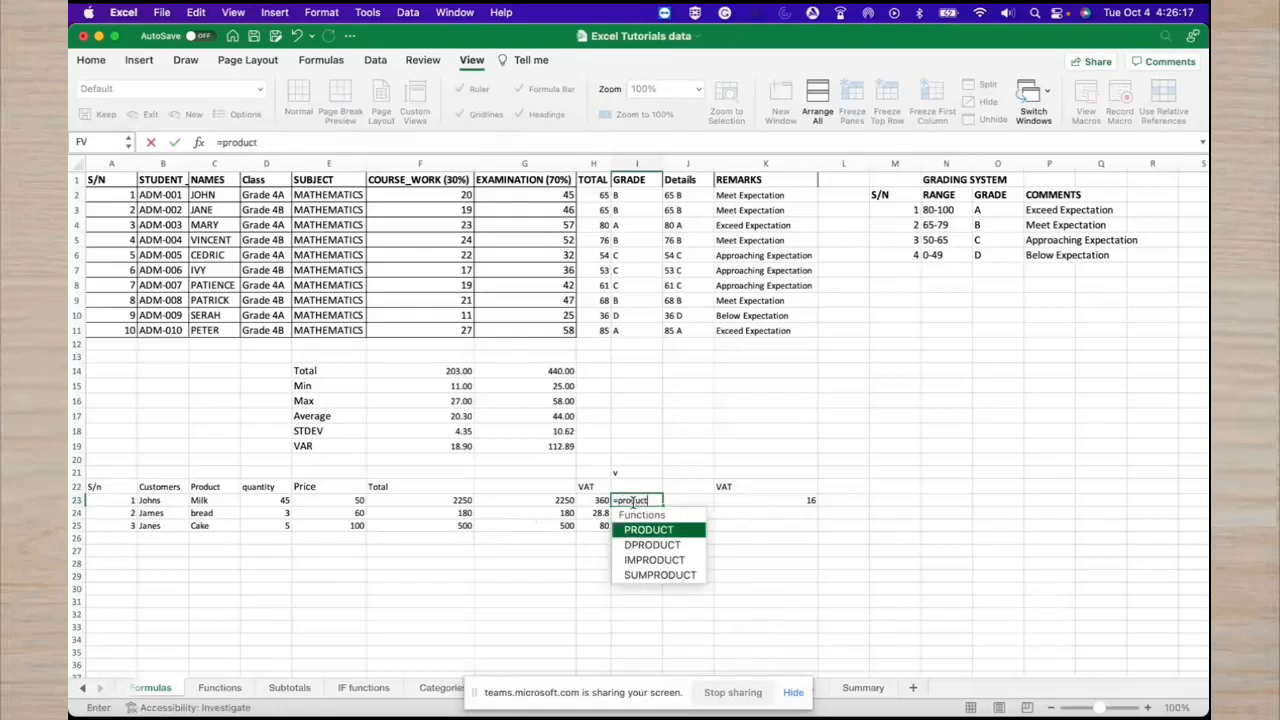
type("(")
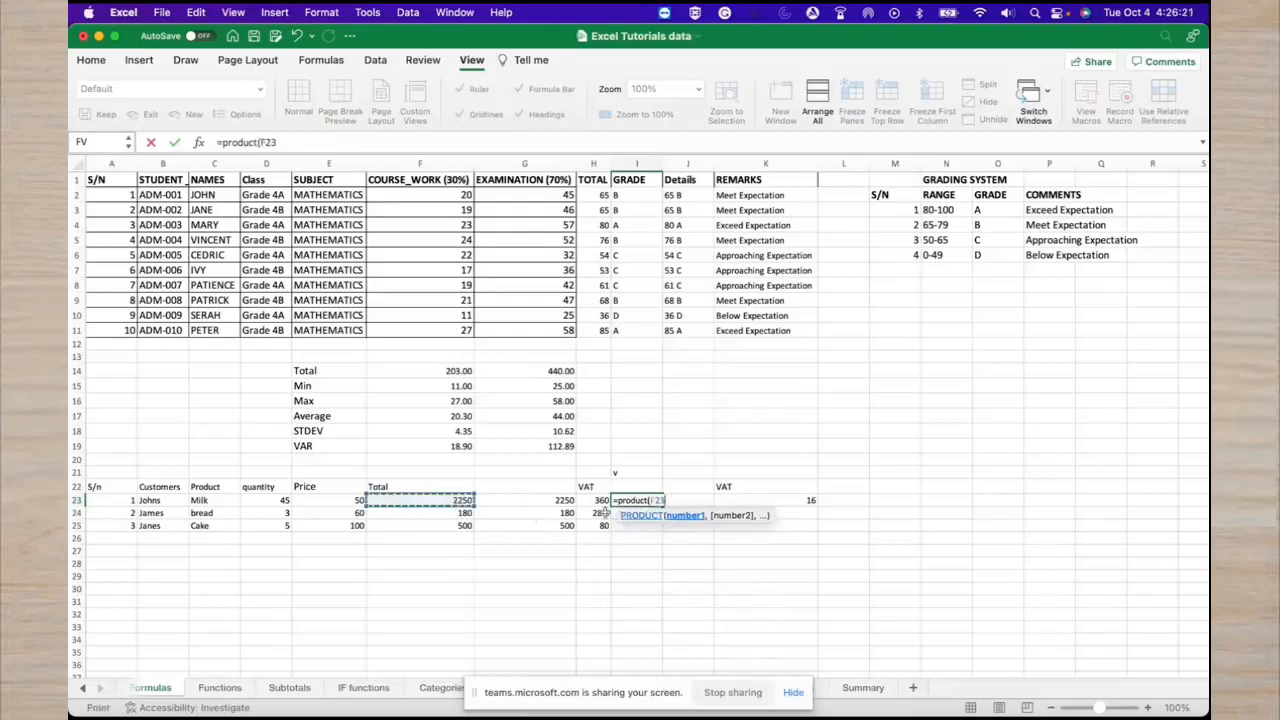
type(",$")
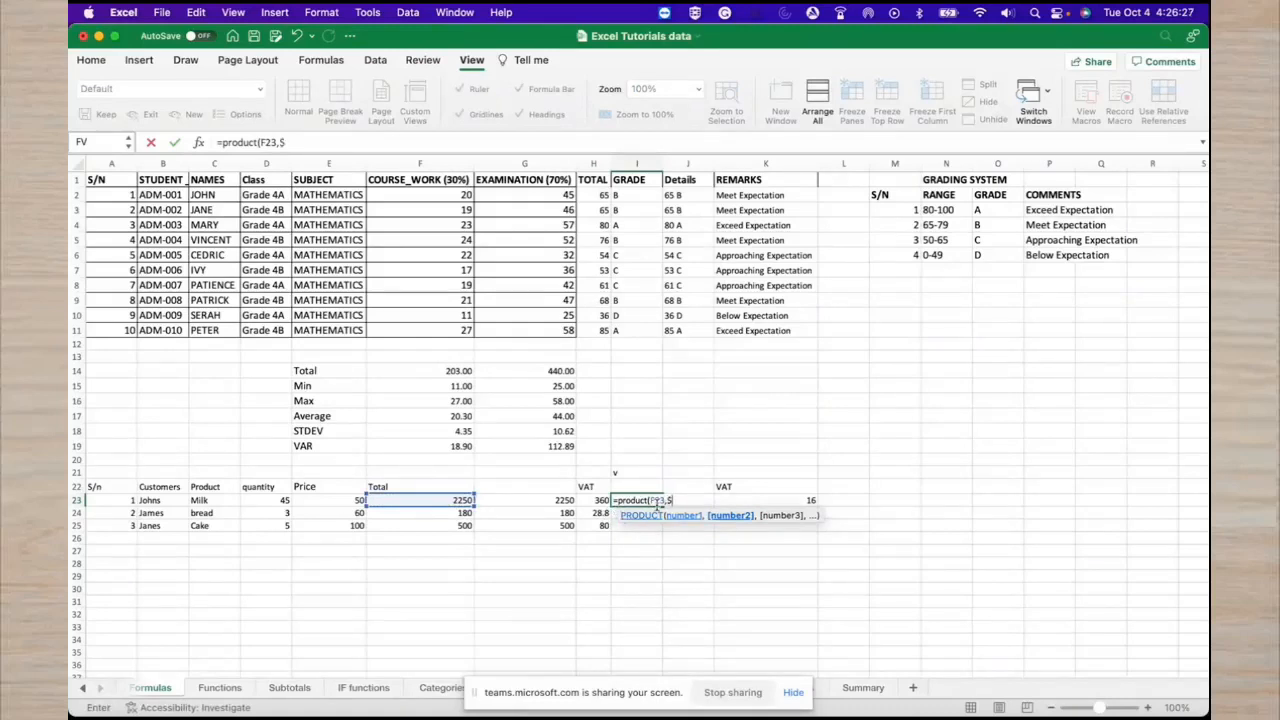
left_click(657, 501)
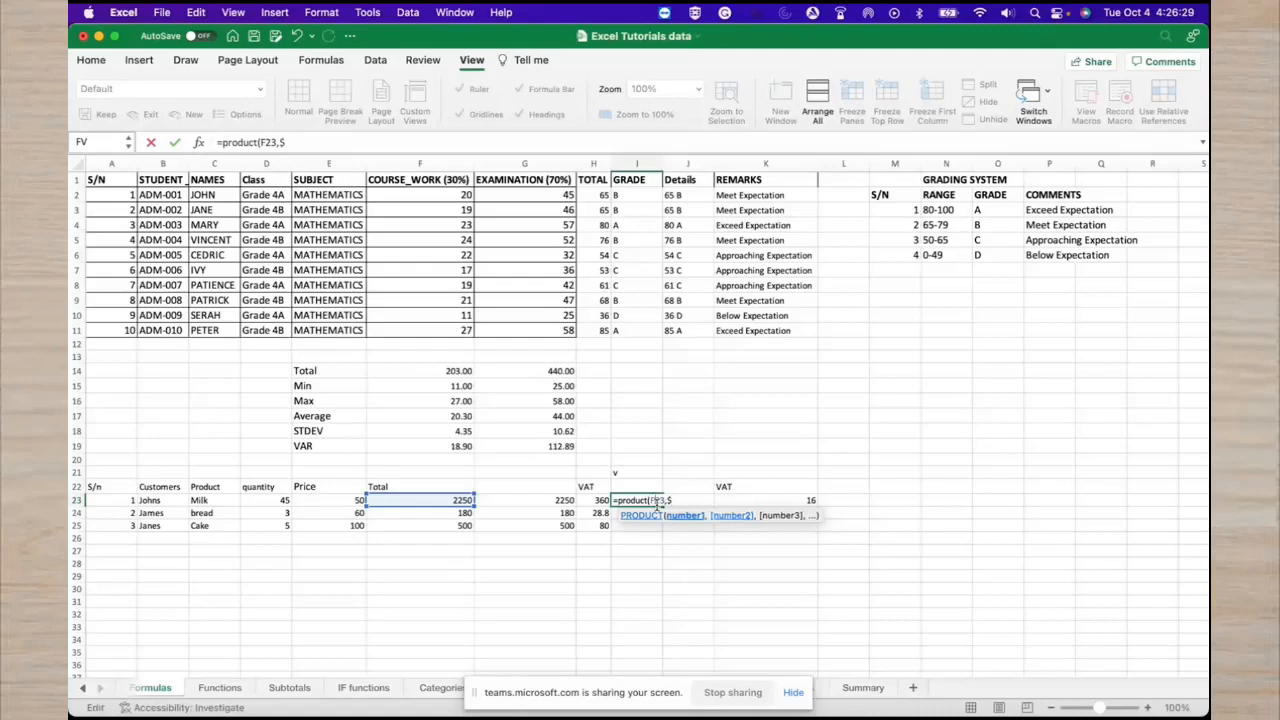
type("4")
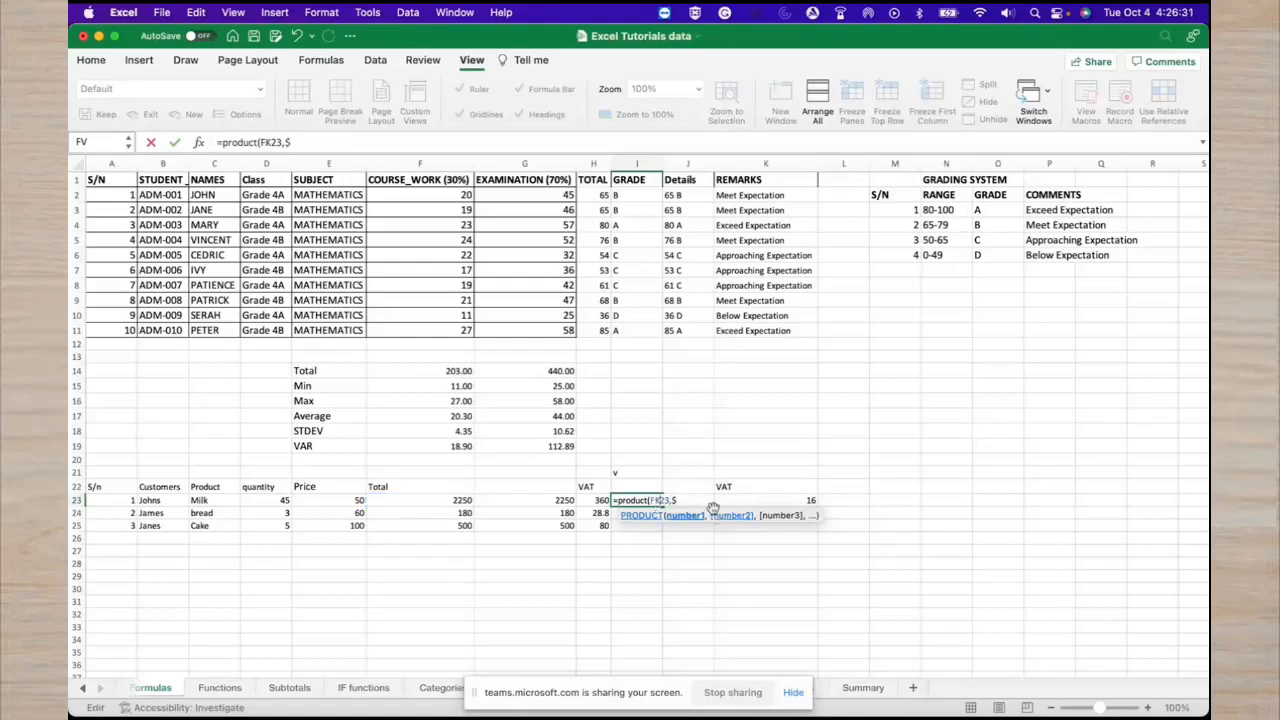
key("BackSpace")
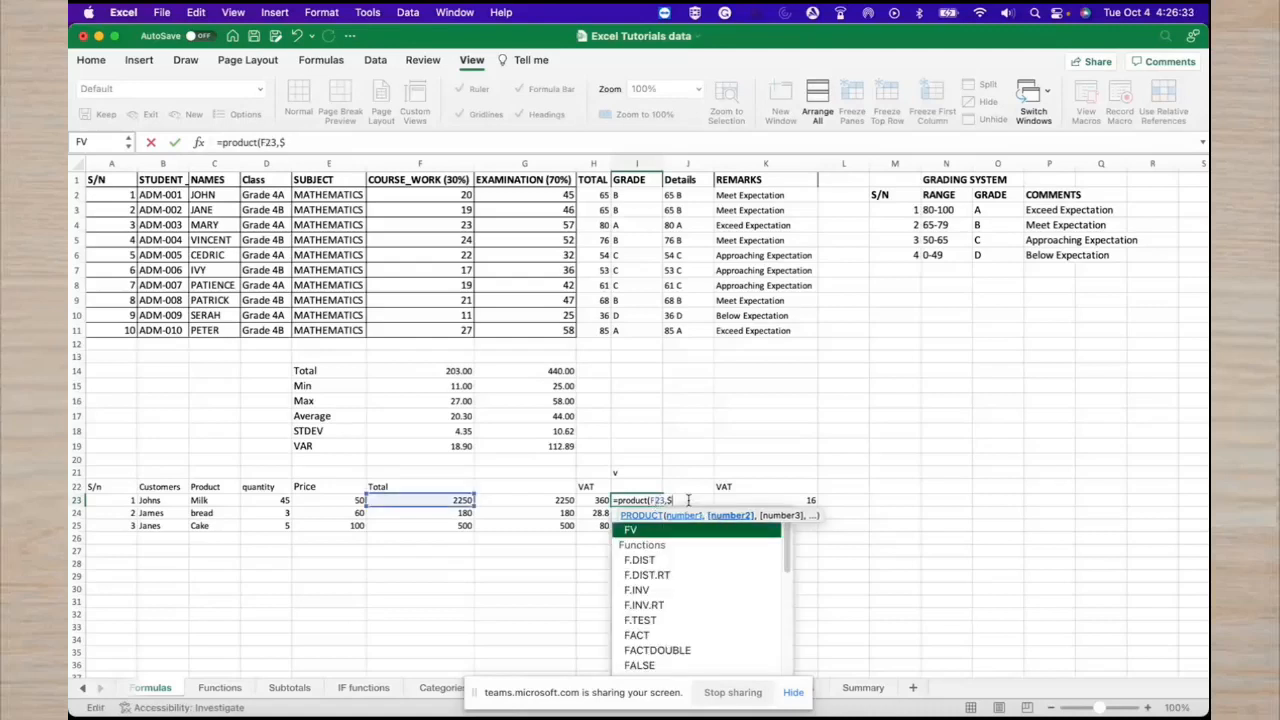
type("K$")
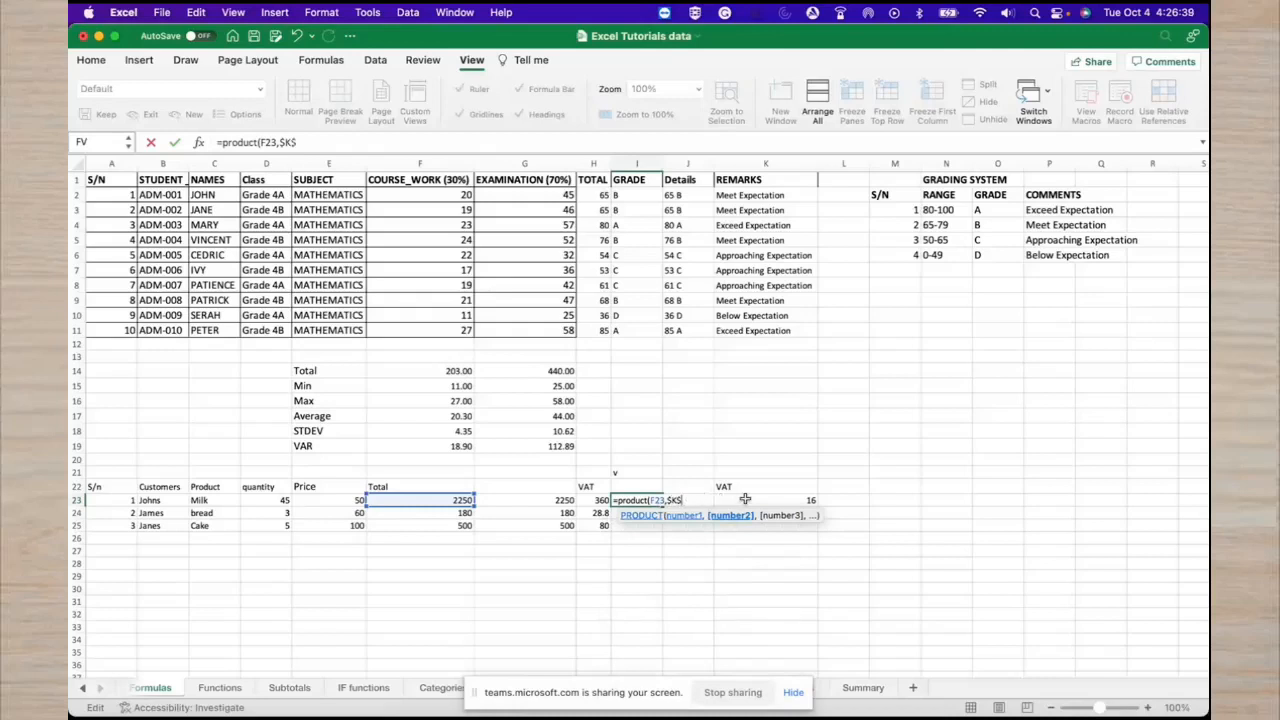
type("23")
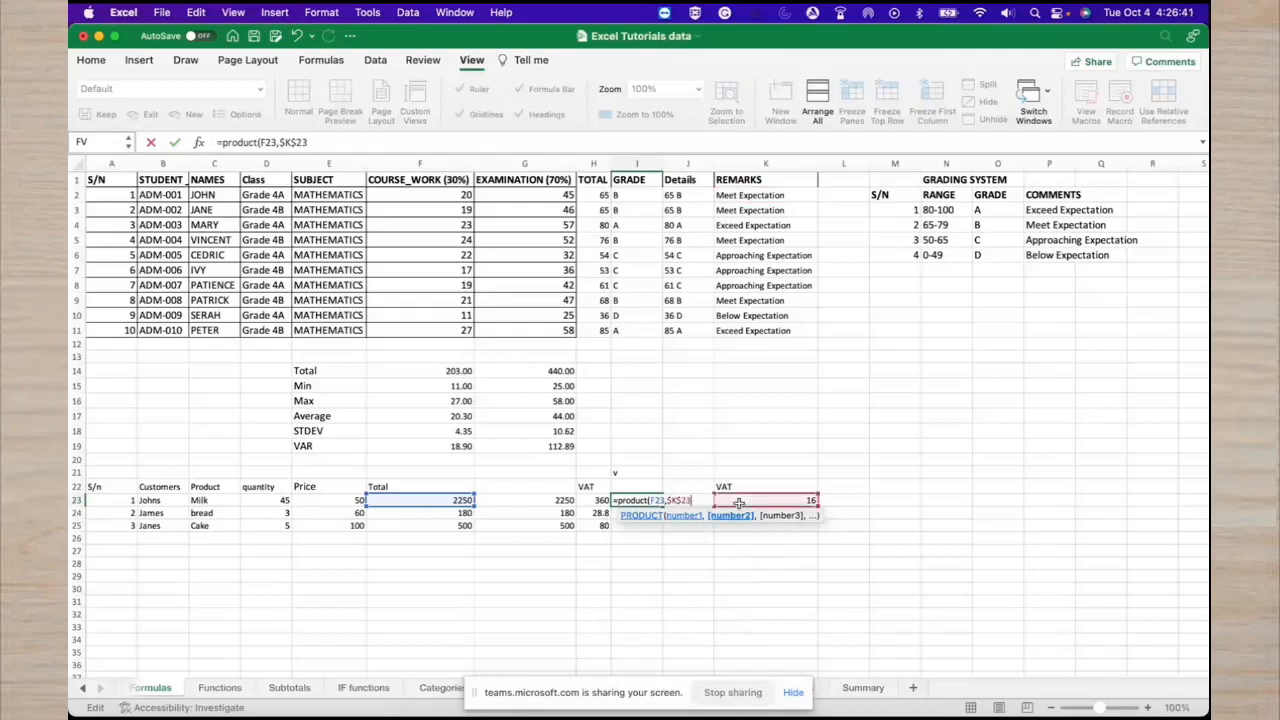
key("Return")
Fill the PRODUCT formula from I23 down to I25 and inspect the formula in I23.
left_click(650, 502)
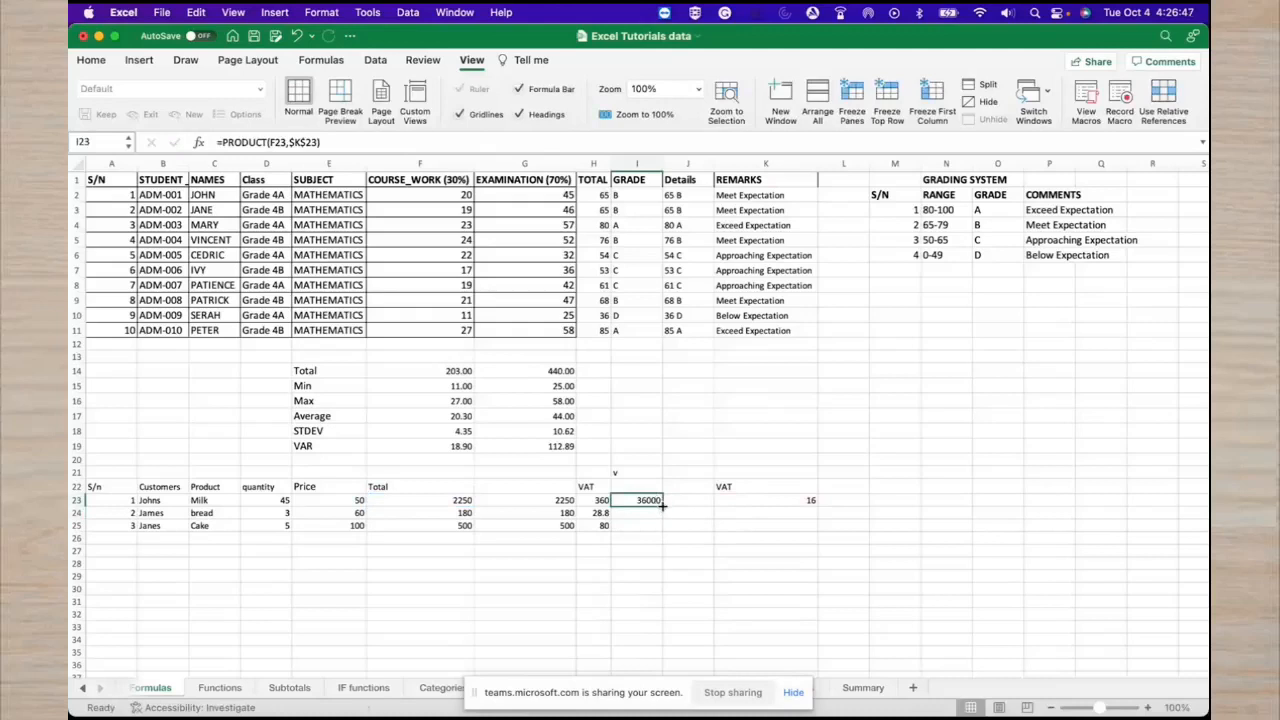
mouse_move(661, 506)
left_mouse_down()
mouse_move(672, 538)
mouse_move(668, 528)
left_mouse_up()
left_click(668, 527)
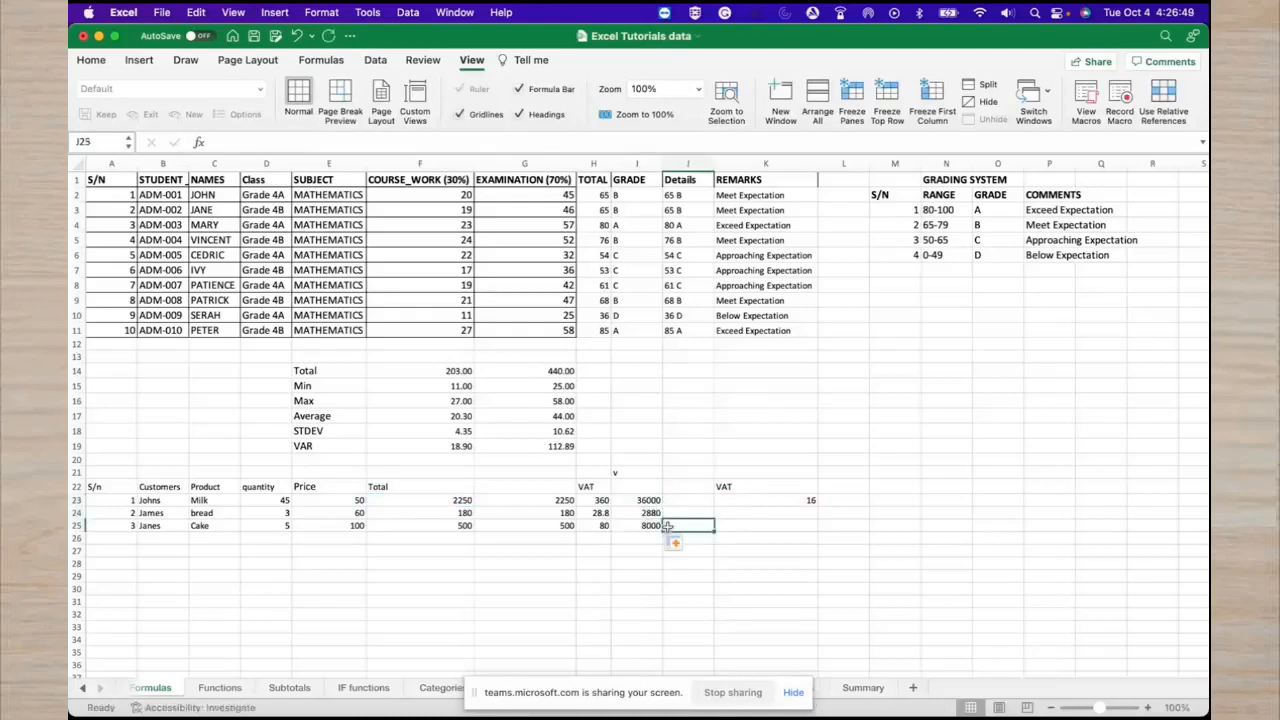
left_click(648, 500)
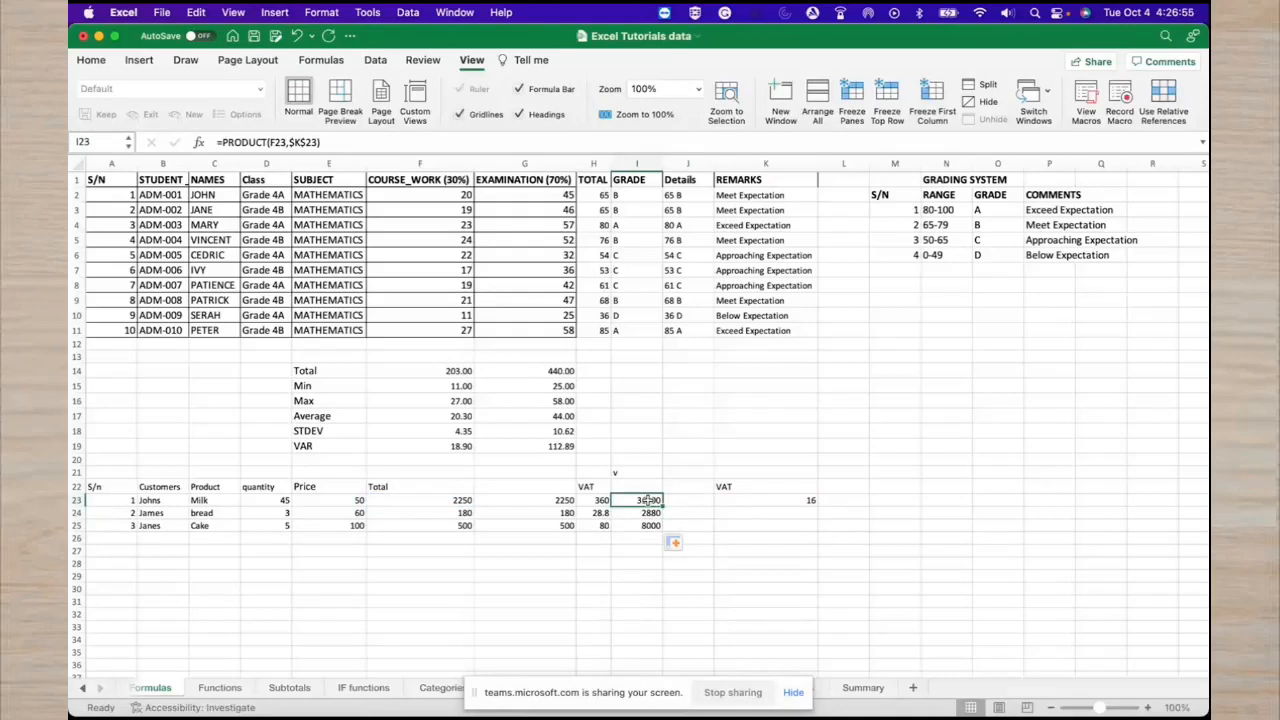
Change the VAT rate in K23 to 0.16.
left_click(792, 500)
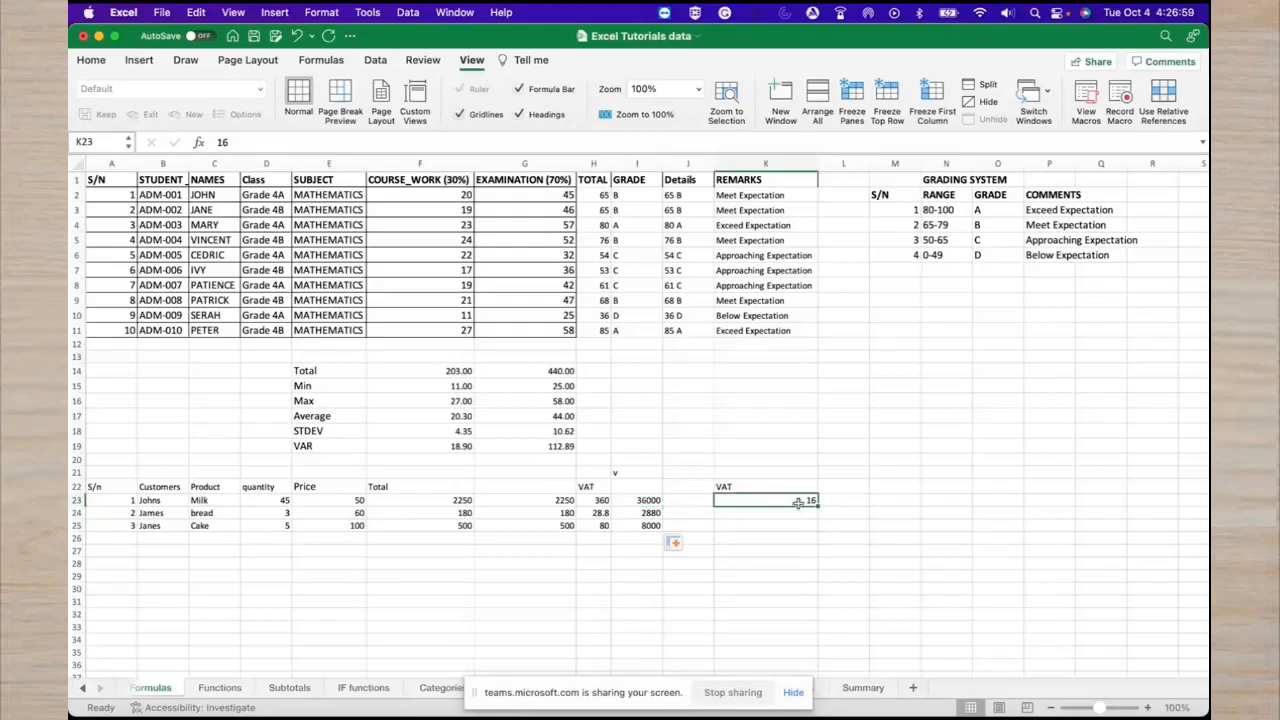
key("BackSpace")
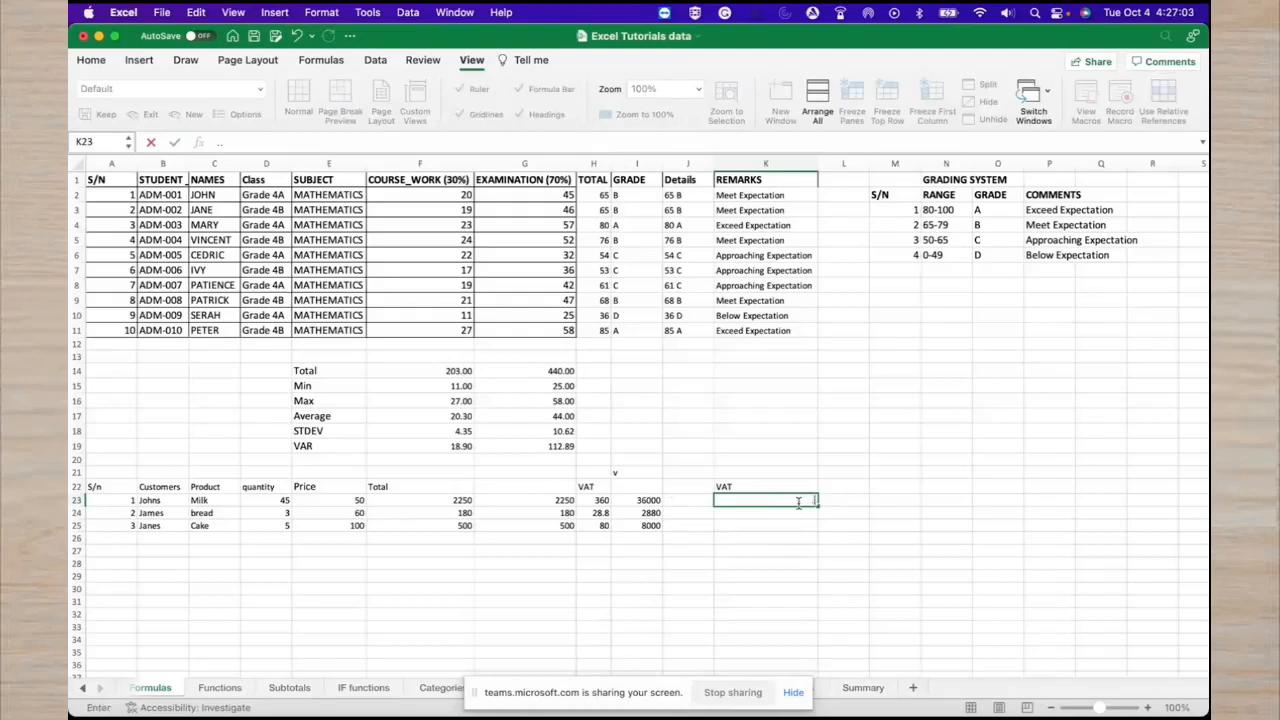
key("Return")
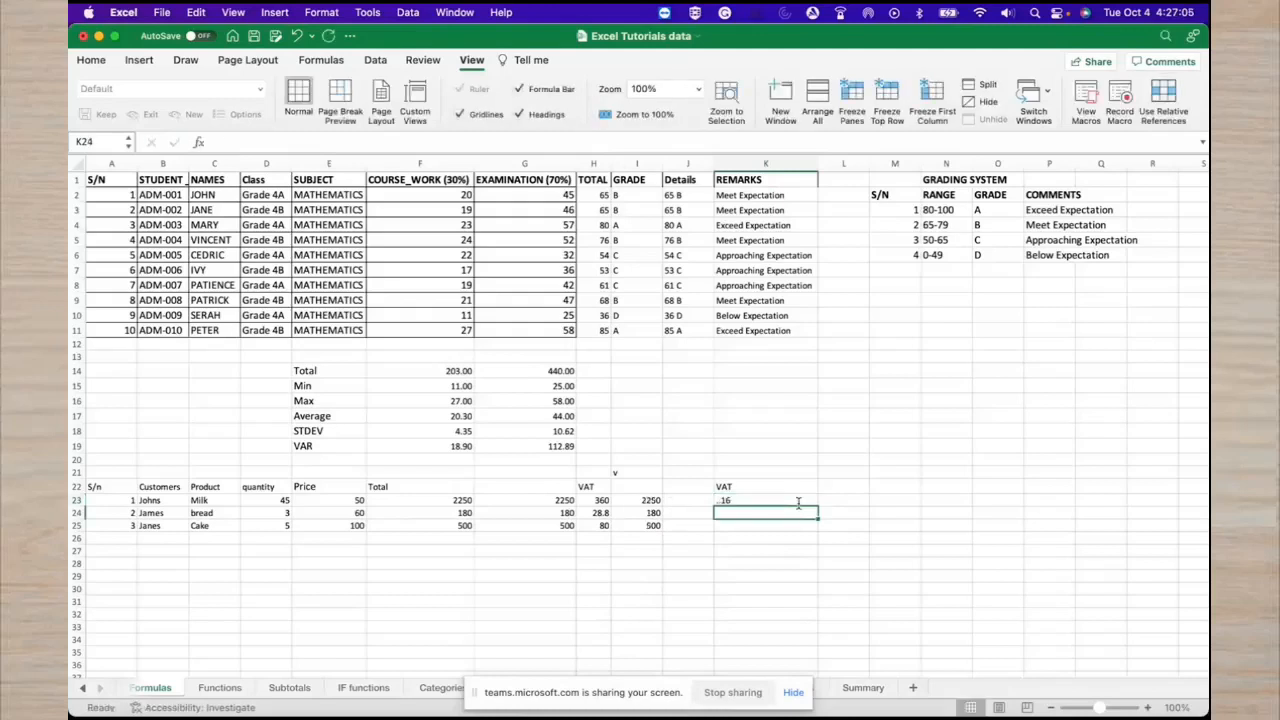
left_click(722, 500)
type(".16")
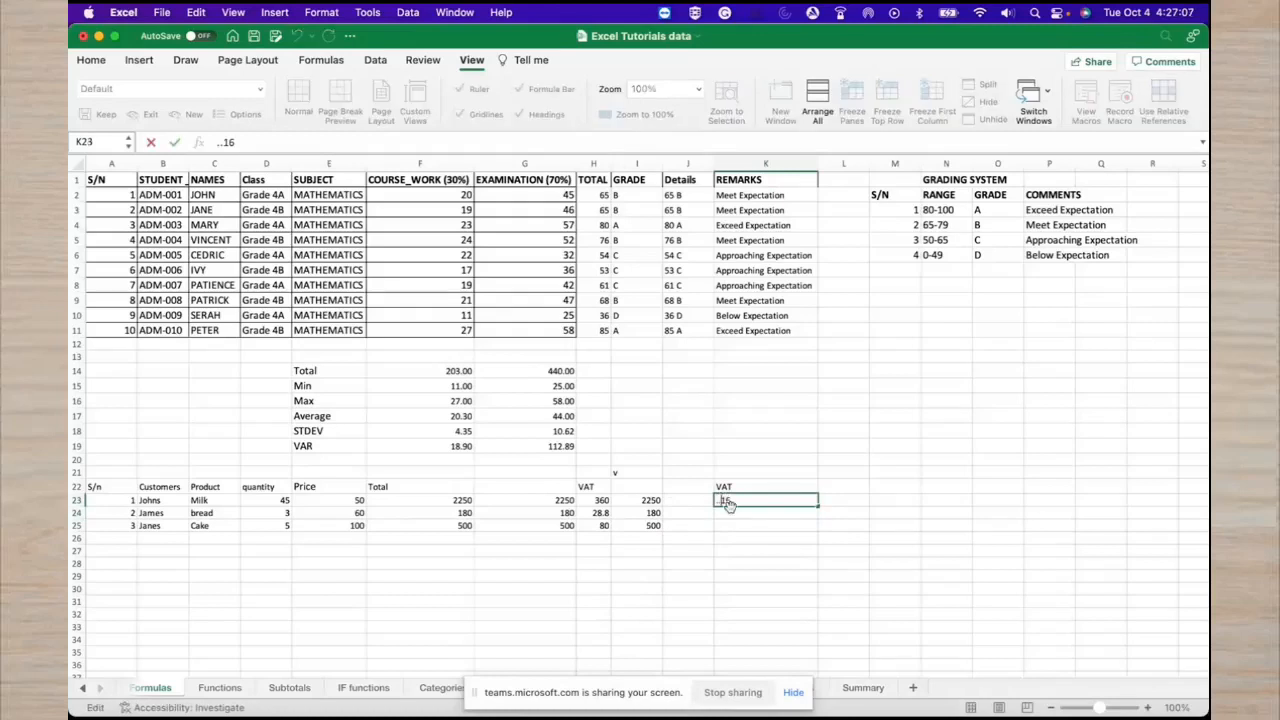
key("Return")
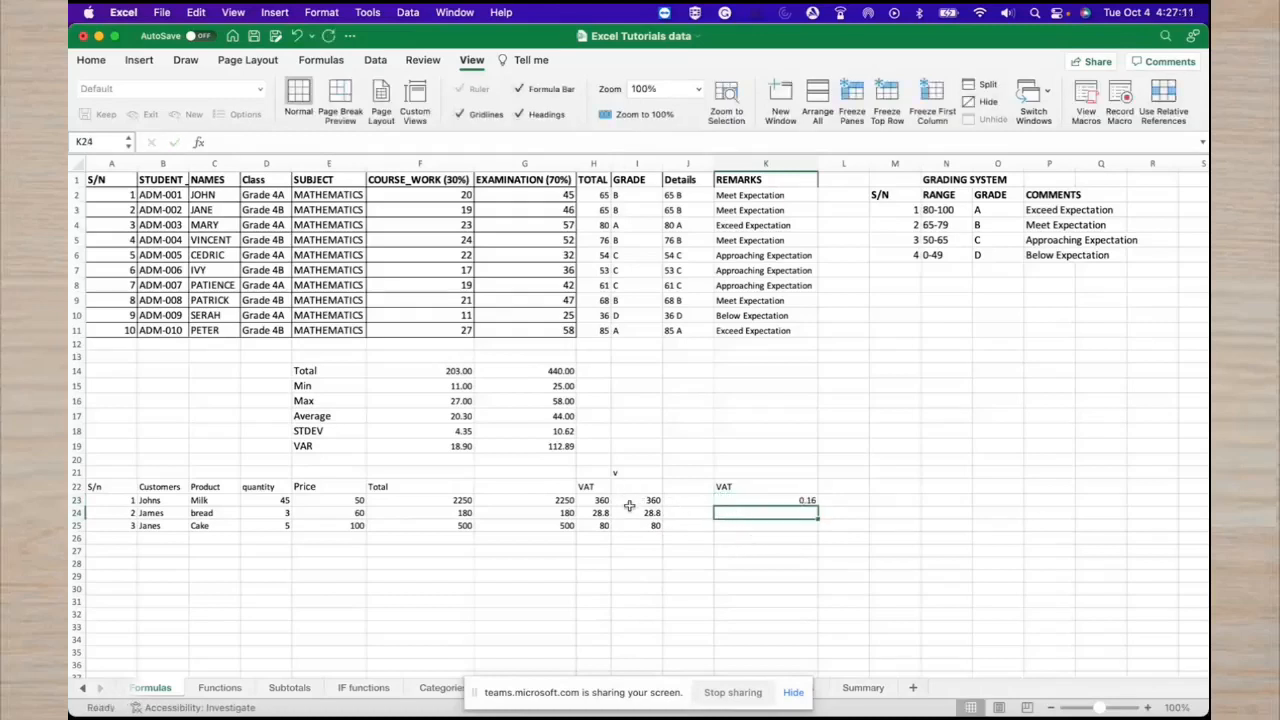
Look through the functions in the Formula Builder, examine the description of COUNT and close it without inserting a function.
left_click(657, 591)
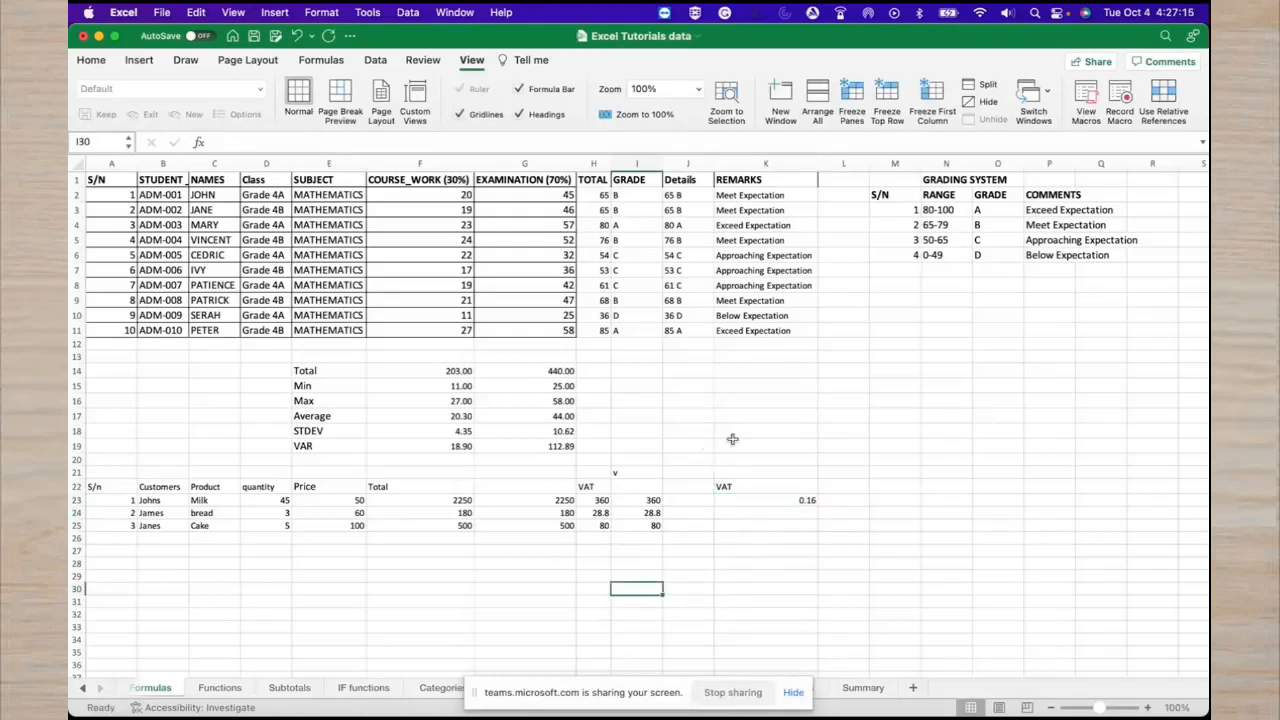
left_click(199, 143)
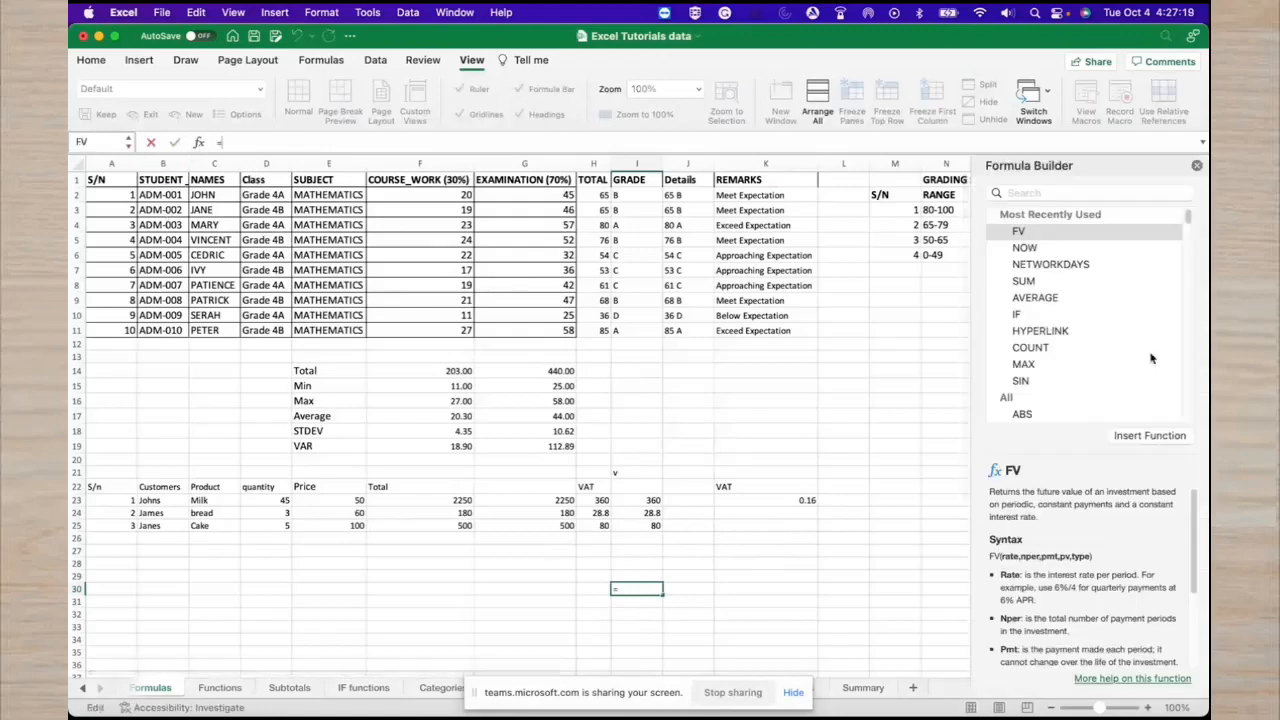
left_click_drag(970, 340, 818, 341)
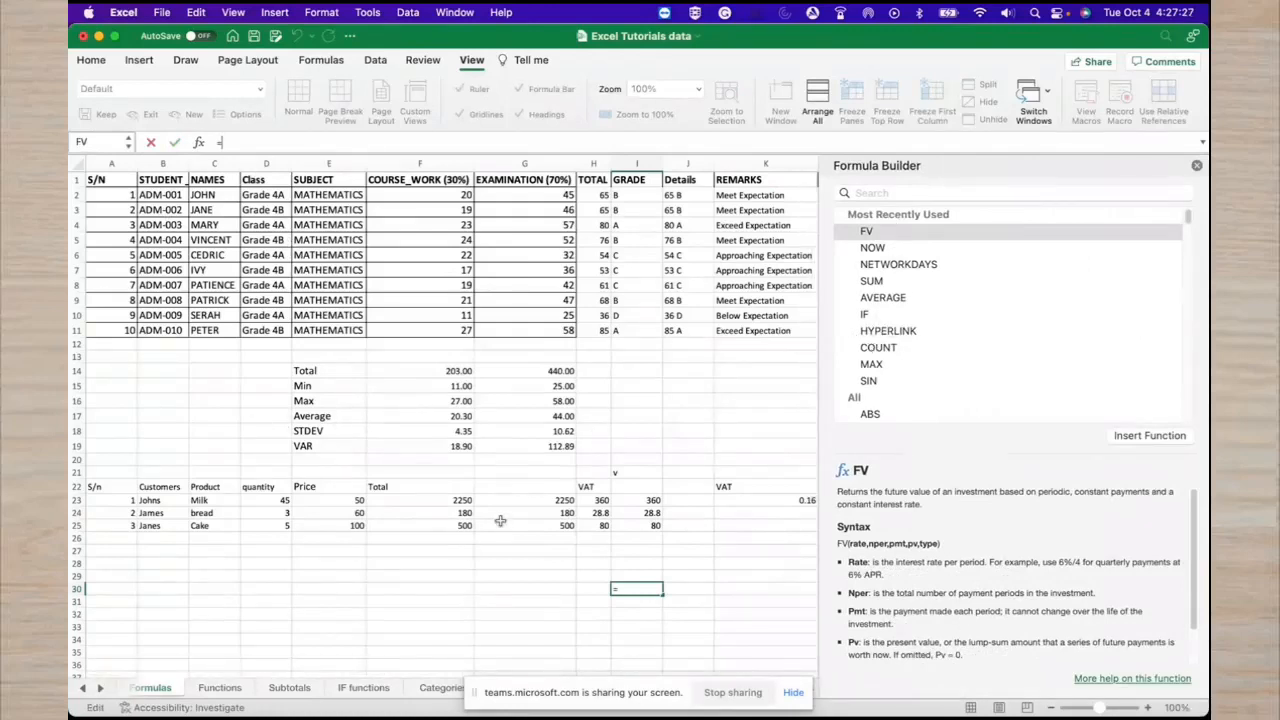
left_click(300, 357)
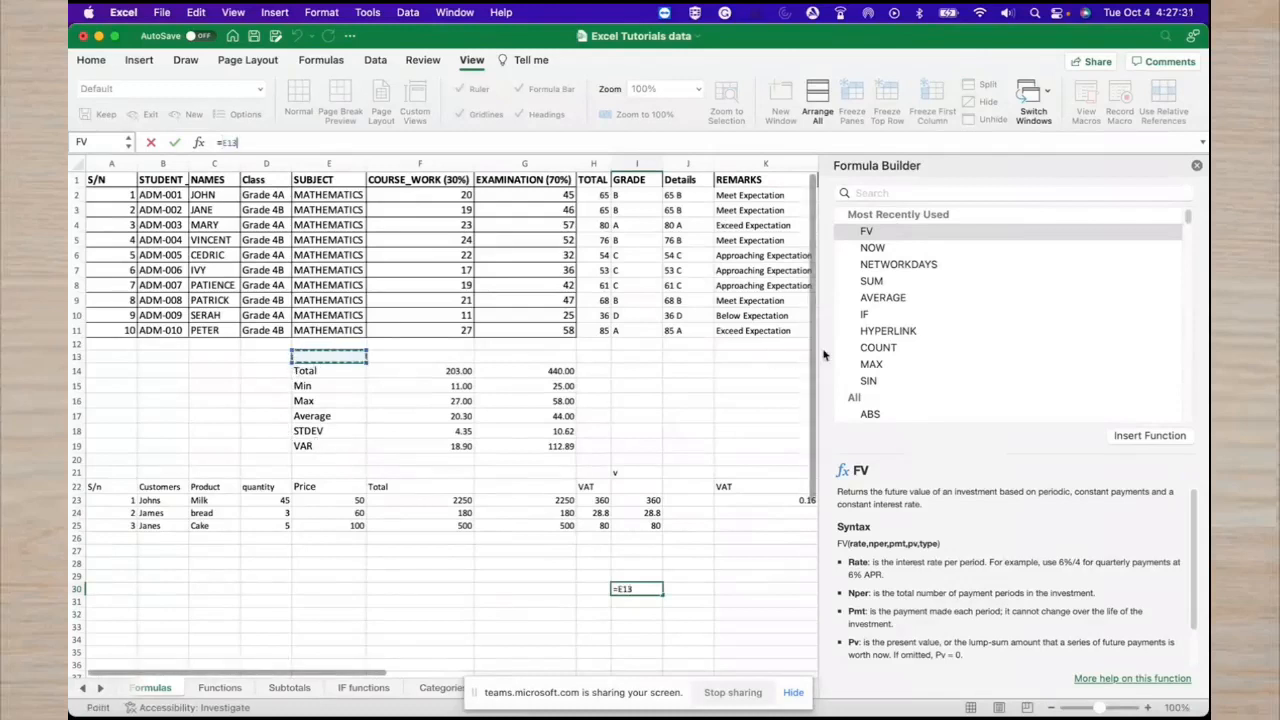
left_click(880, 348)
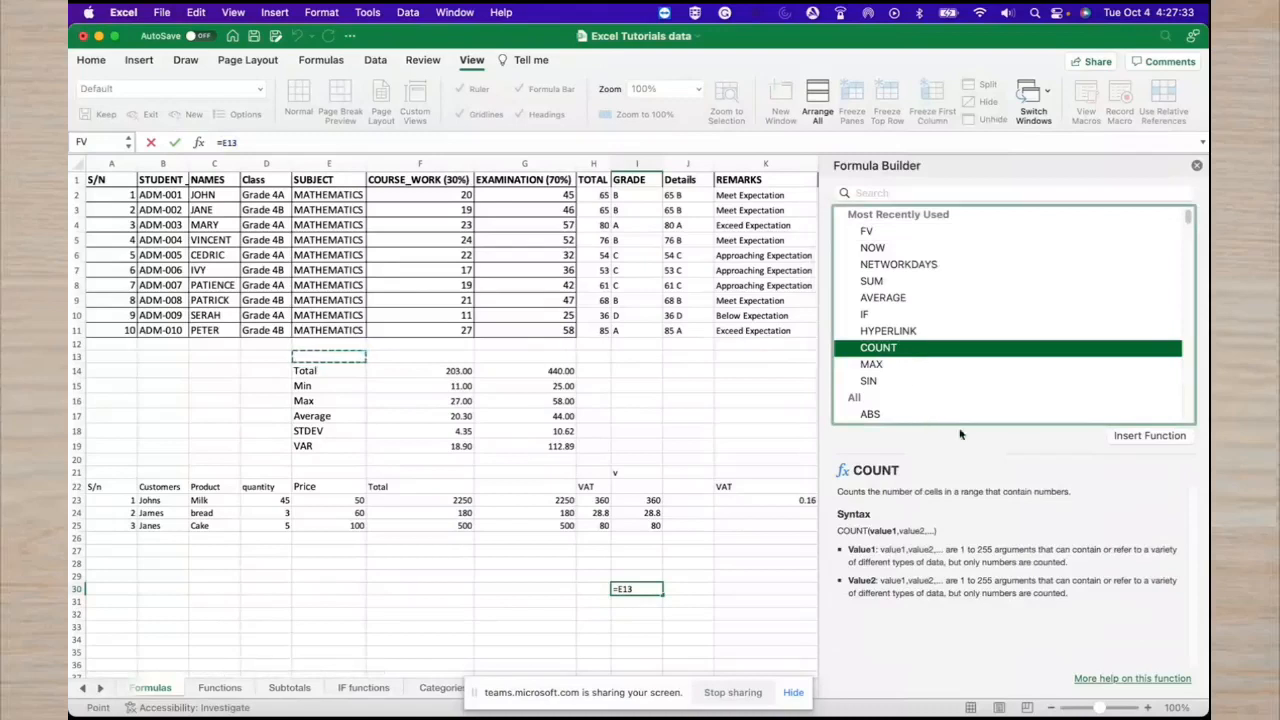
left_click(1197, 166)
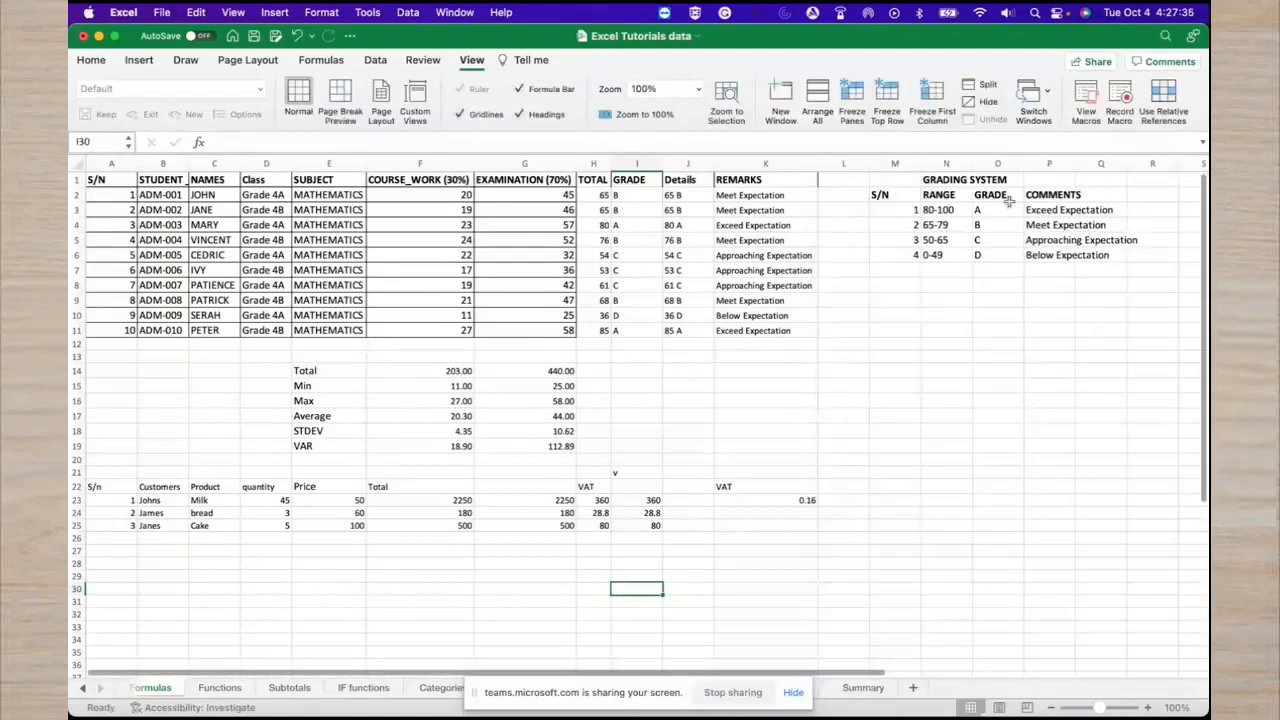
Add the label "COUNT" in E13 above the Total row of the marks summary.
left_click(340, 357)
type("COU")
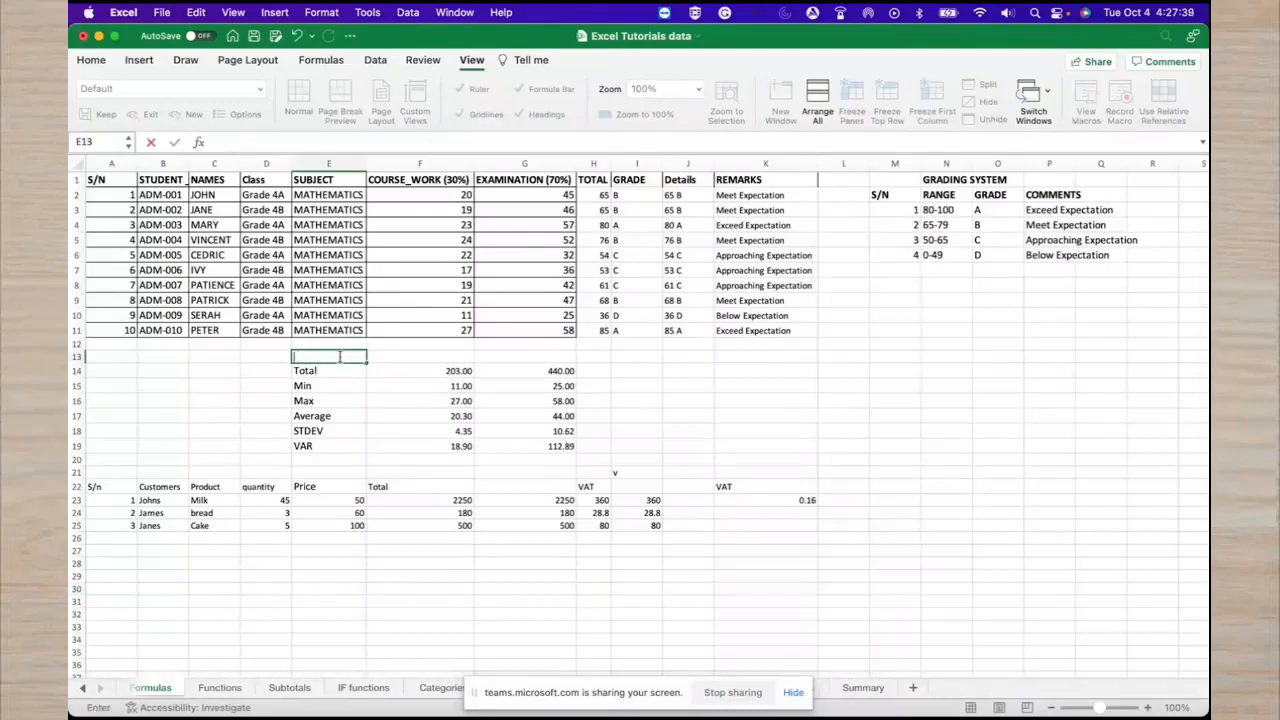
type("NT")
key("Tab")
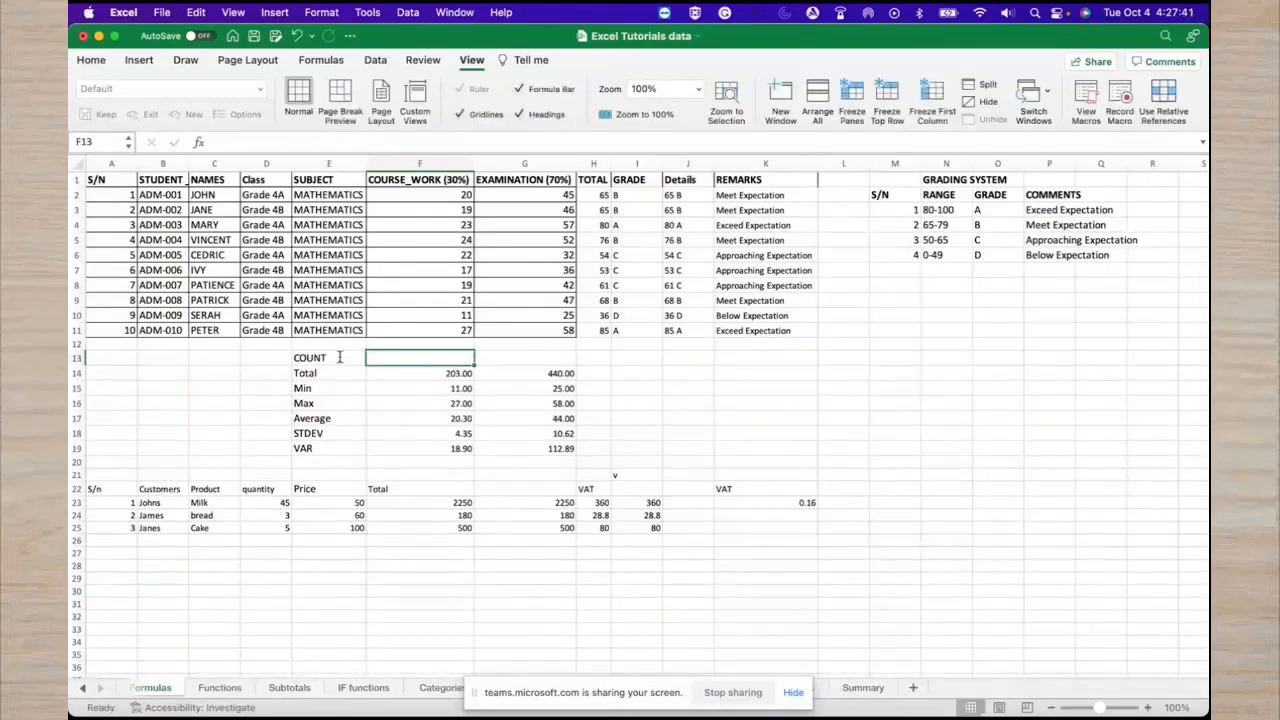
Count the course work marks in F13 with =COUNT(F2:F11) and fill the formula across to G13.
type("=")
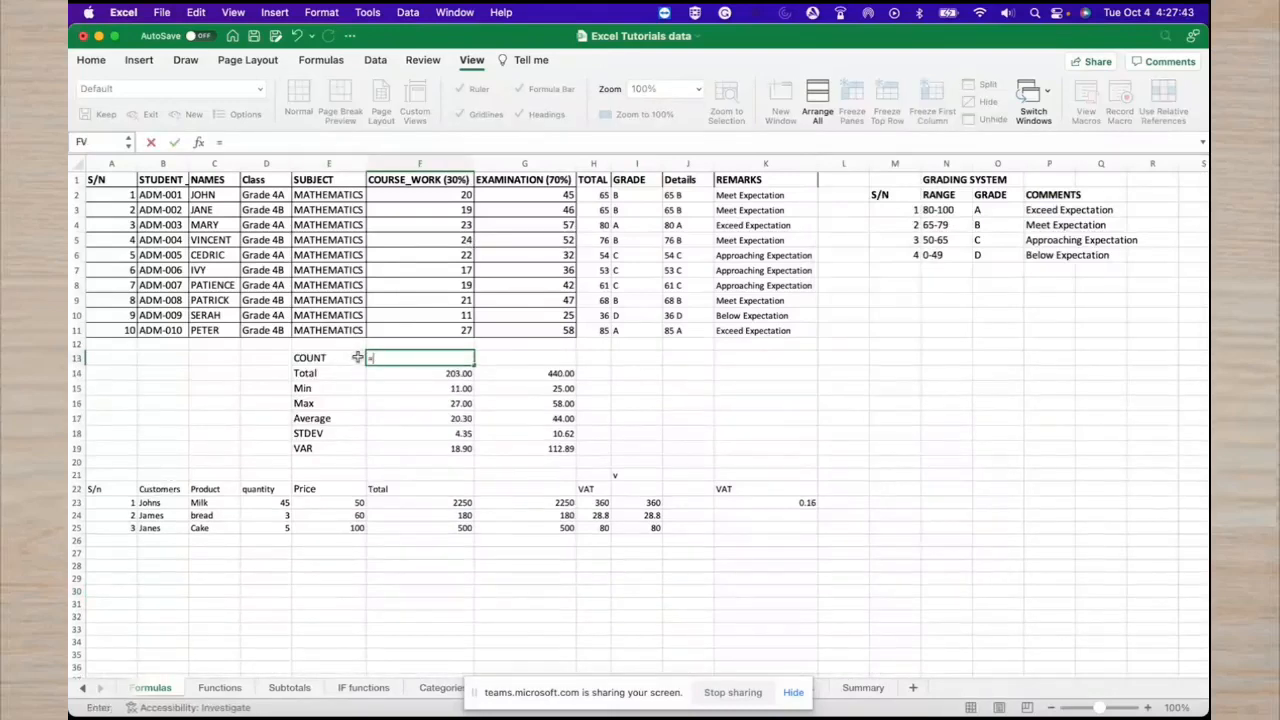
type("count")
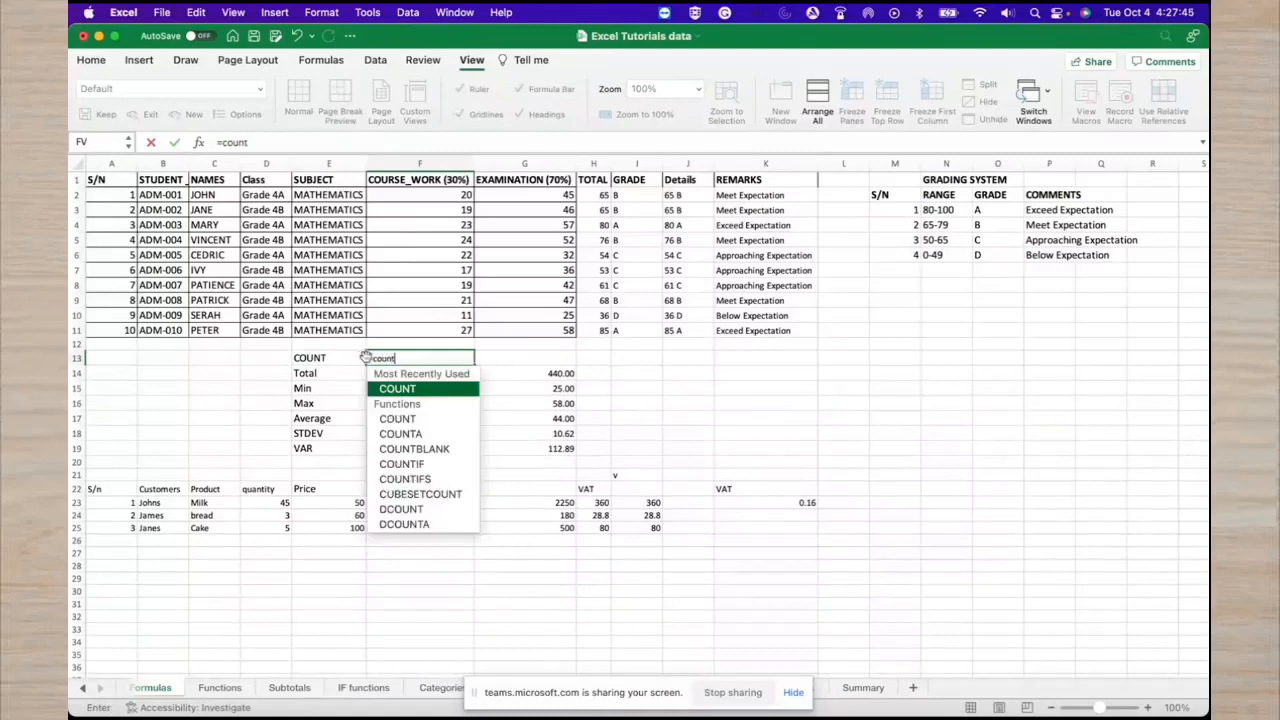
double_click(390, 386)
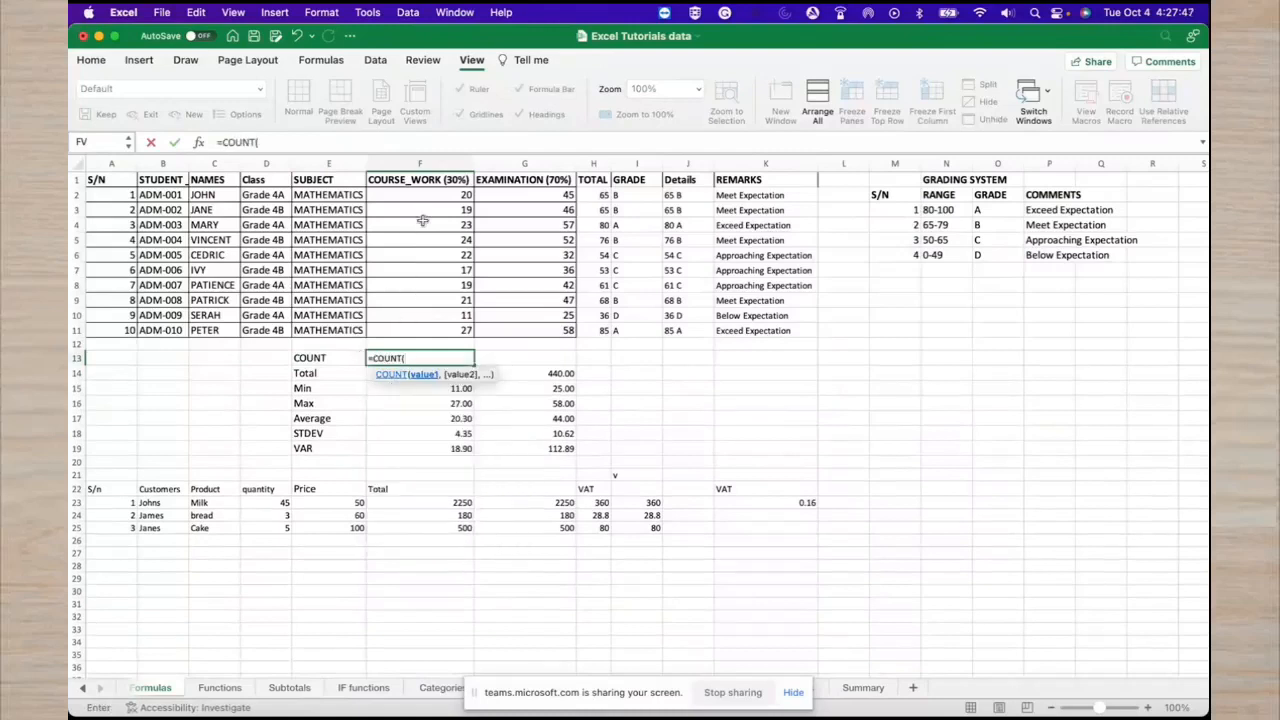
left_click_drag(427, 206, 434, 325)
type(")")
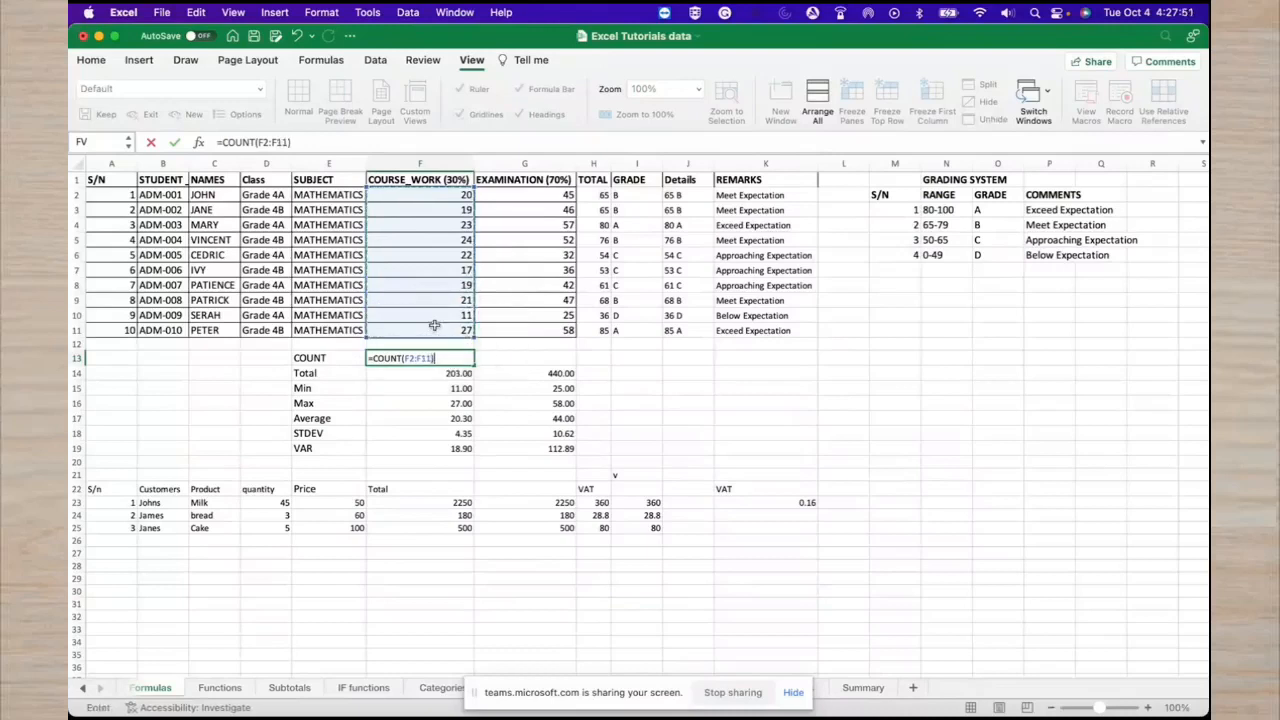
left_click_drag(474, 364, 500, 362)
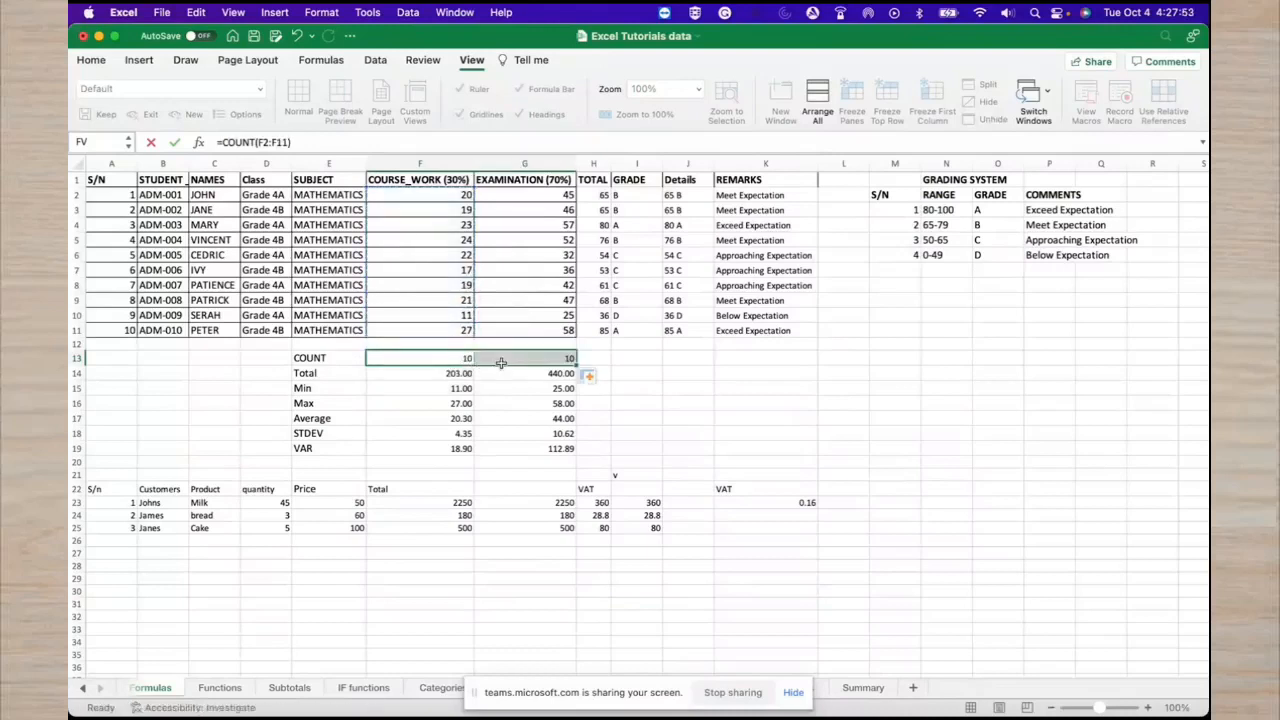
left_click(658, 384)
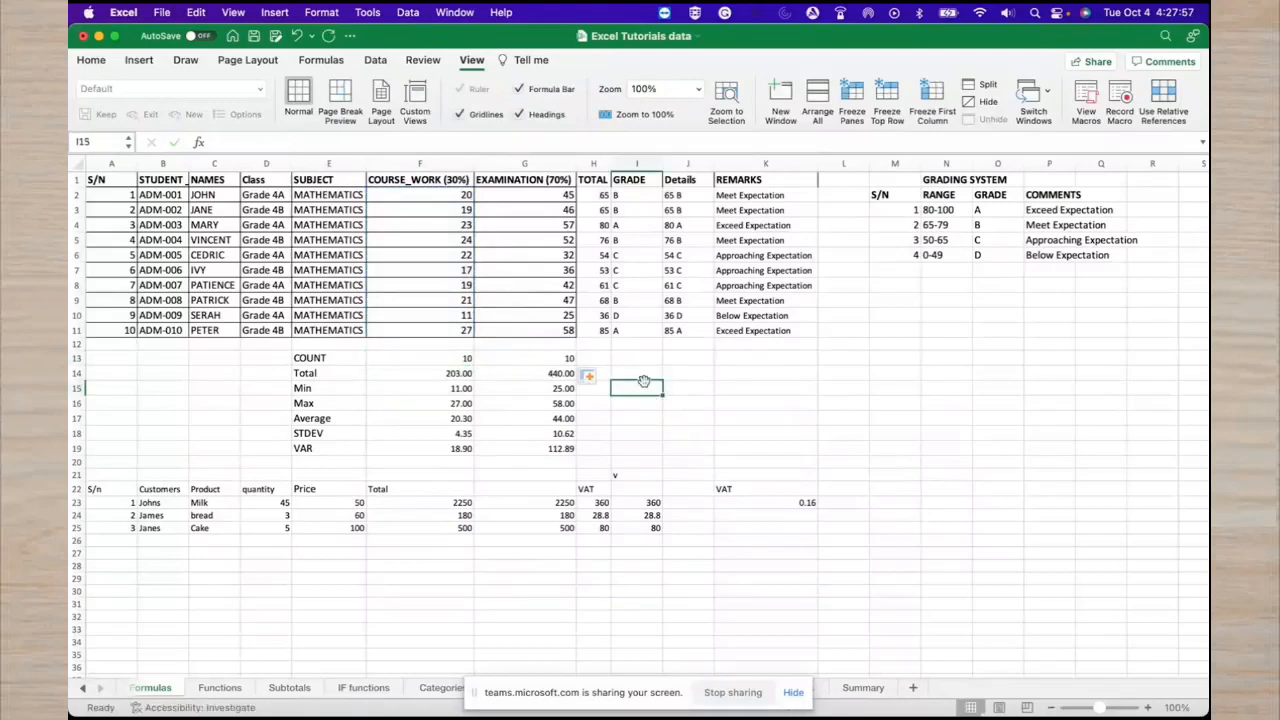
left_click(643, 374)
type("=")
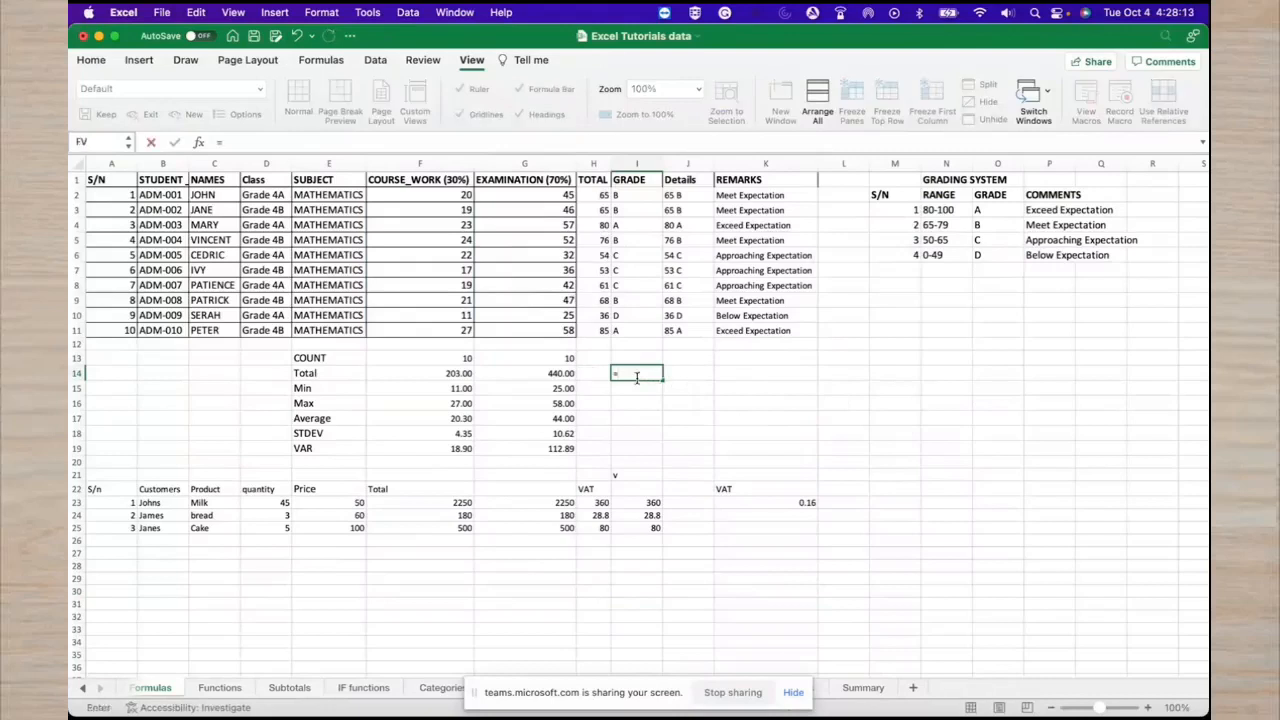
type("C")
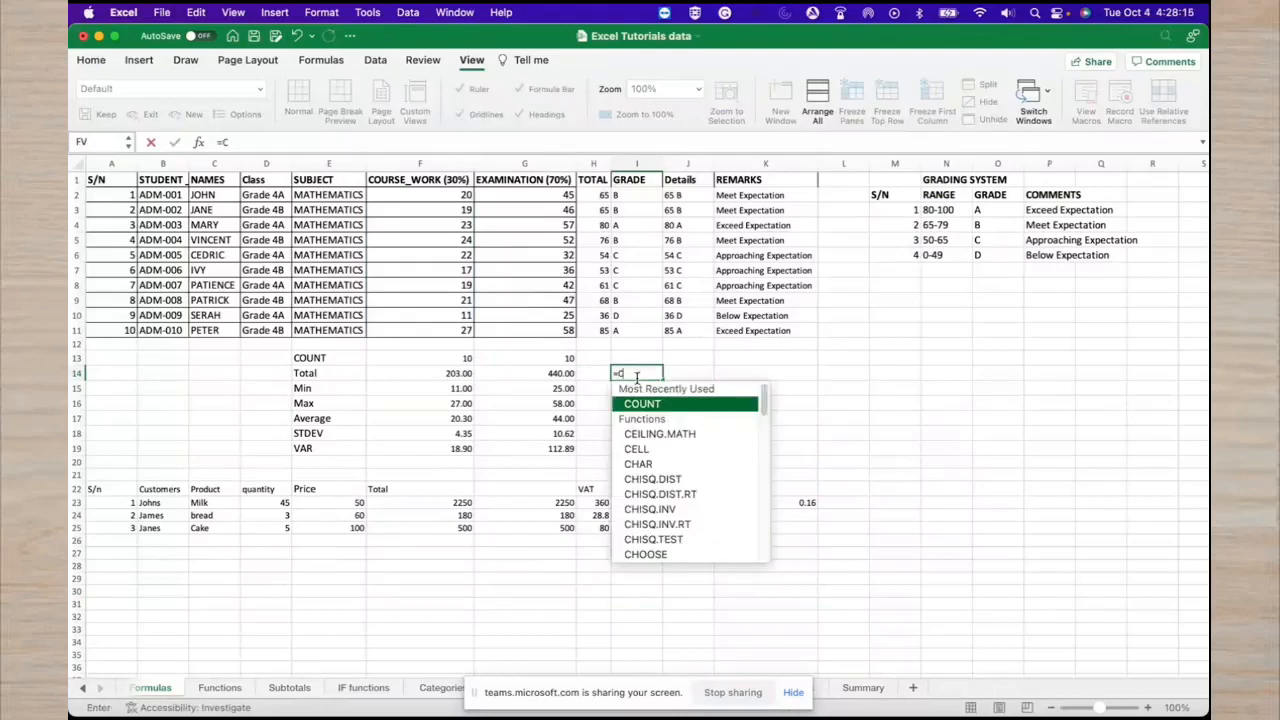
key("BackSpace")
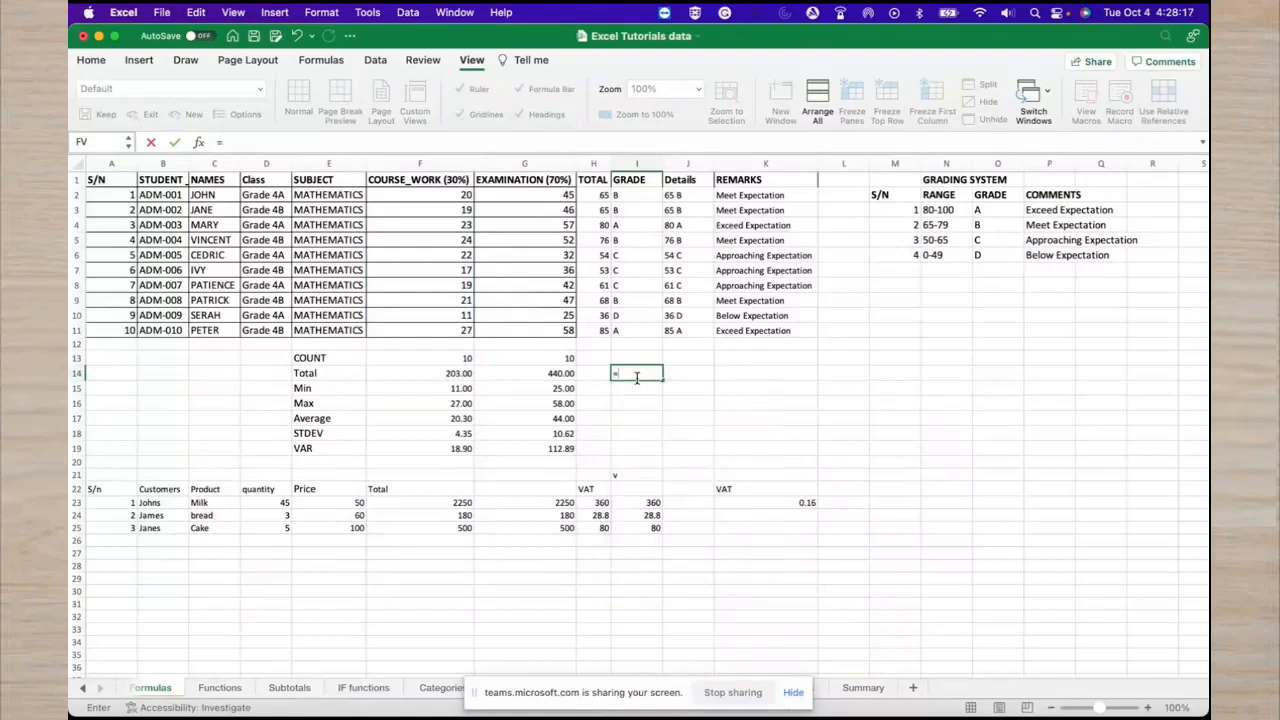
key("Escape")
Enter the grade labels A, B, C and D across I13:L13, one letter per cell.
left_click(633, 358)
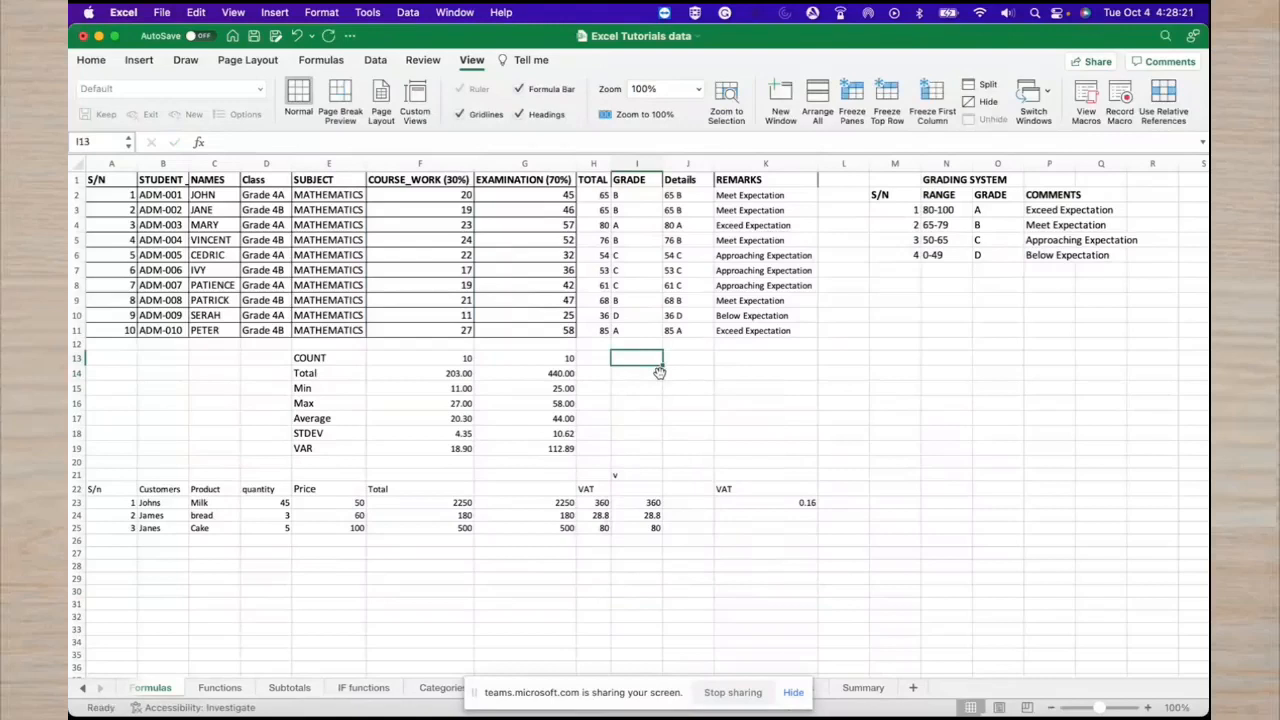
type("A")
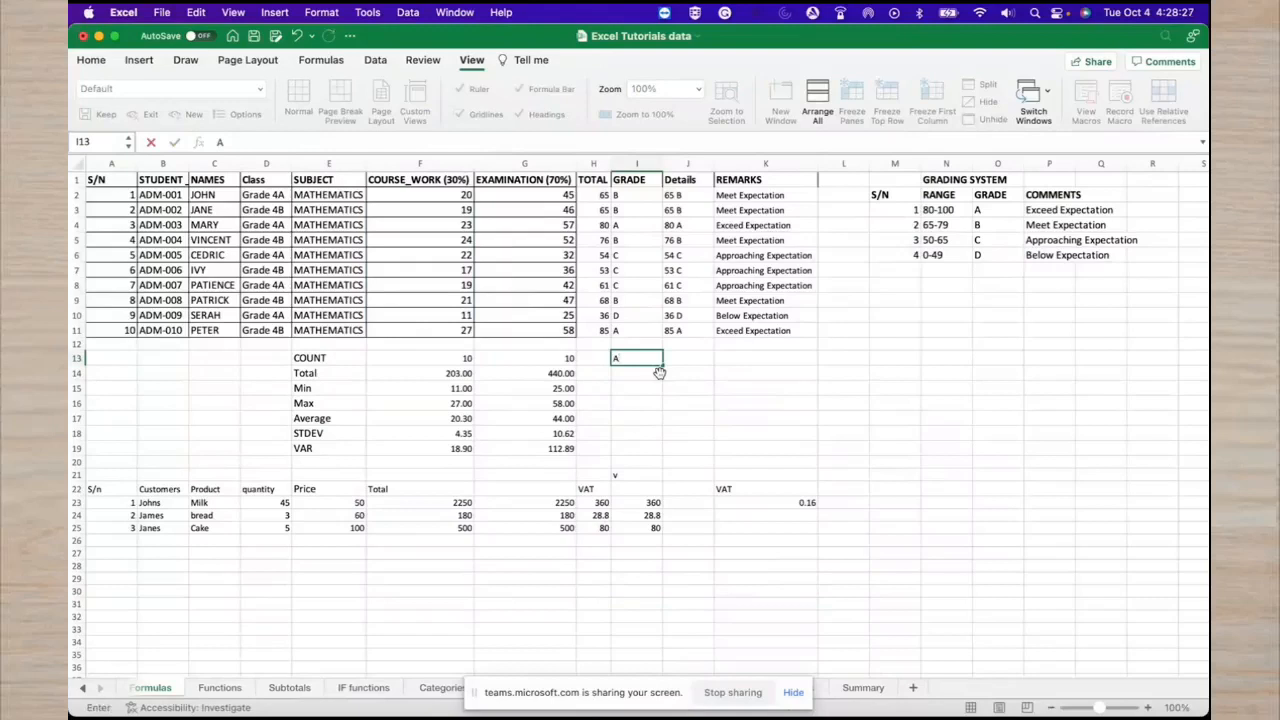
key("Tab")
type("B")
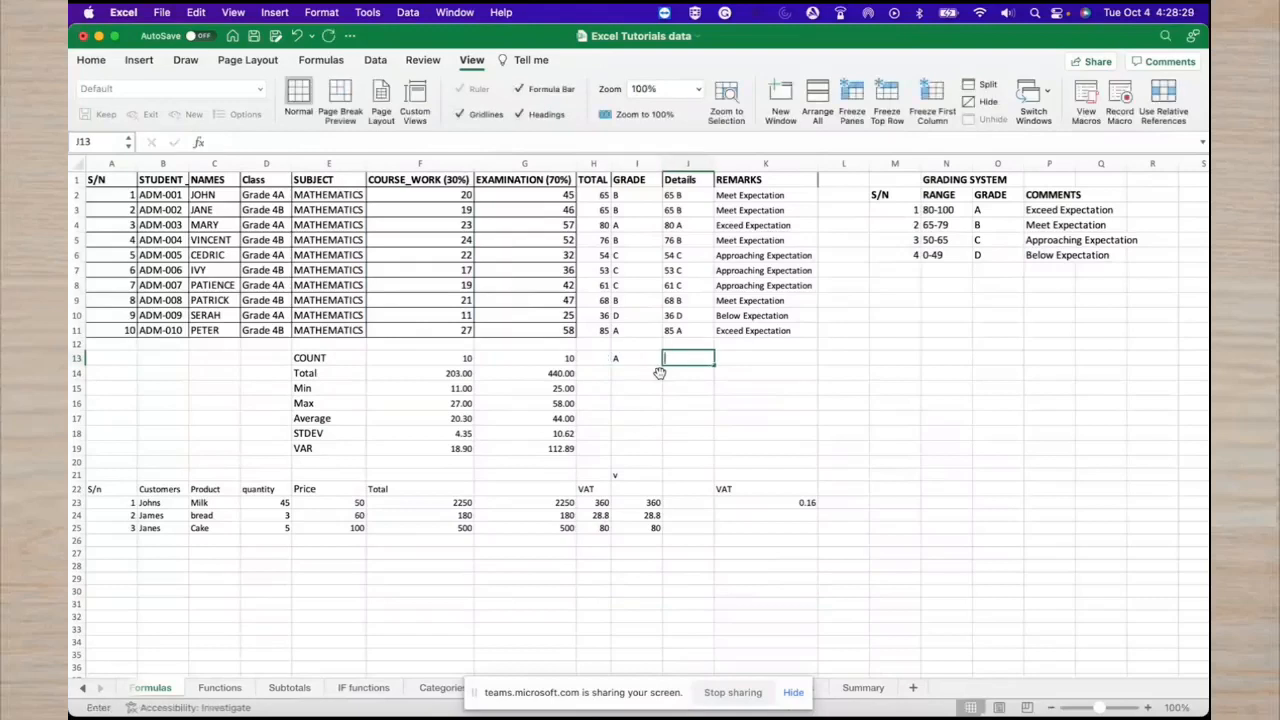
key("shift+Tab")
left_click(736, 364)
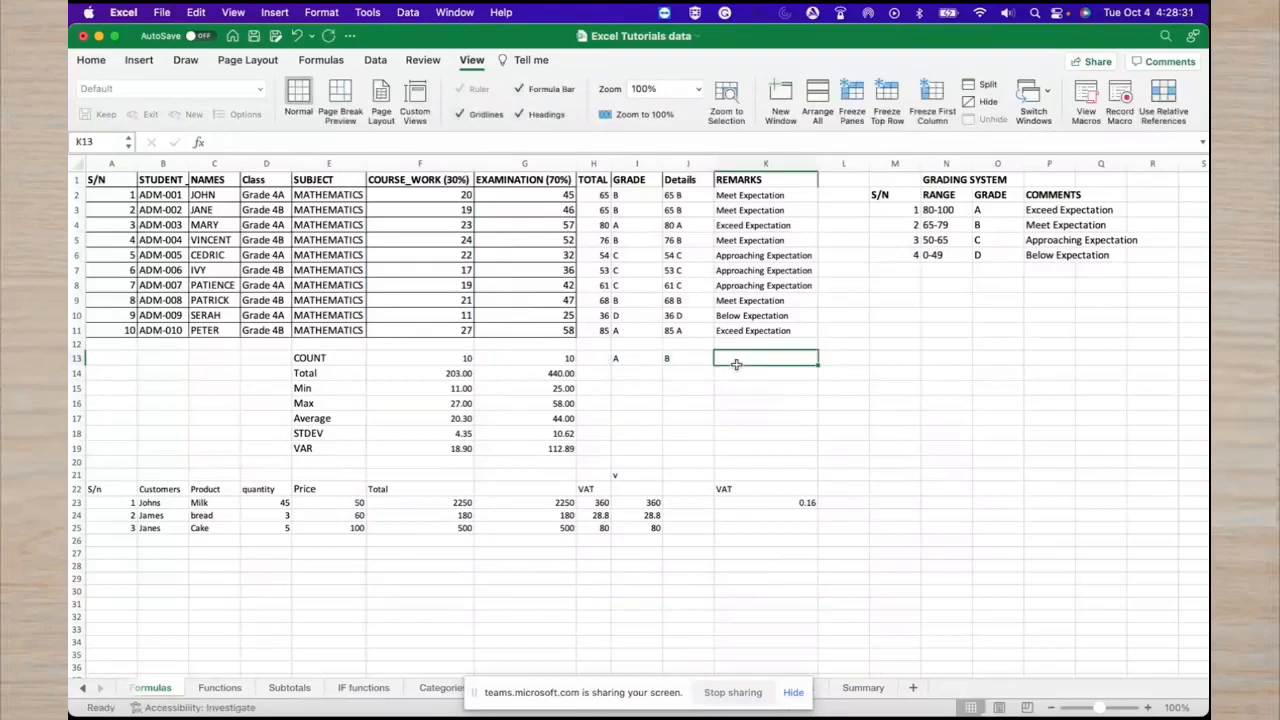
type("C")
left_click(829, 361)
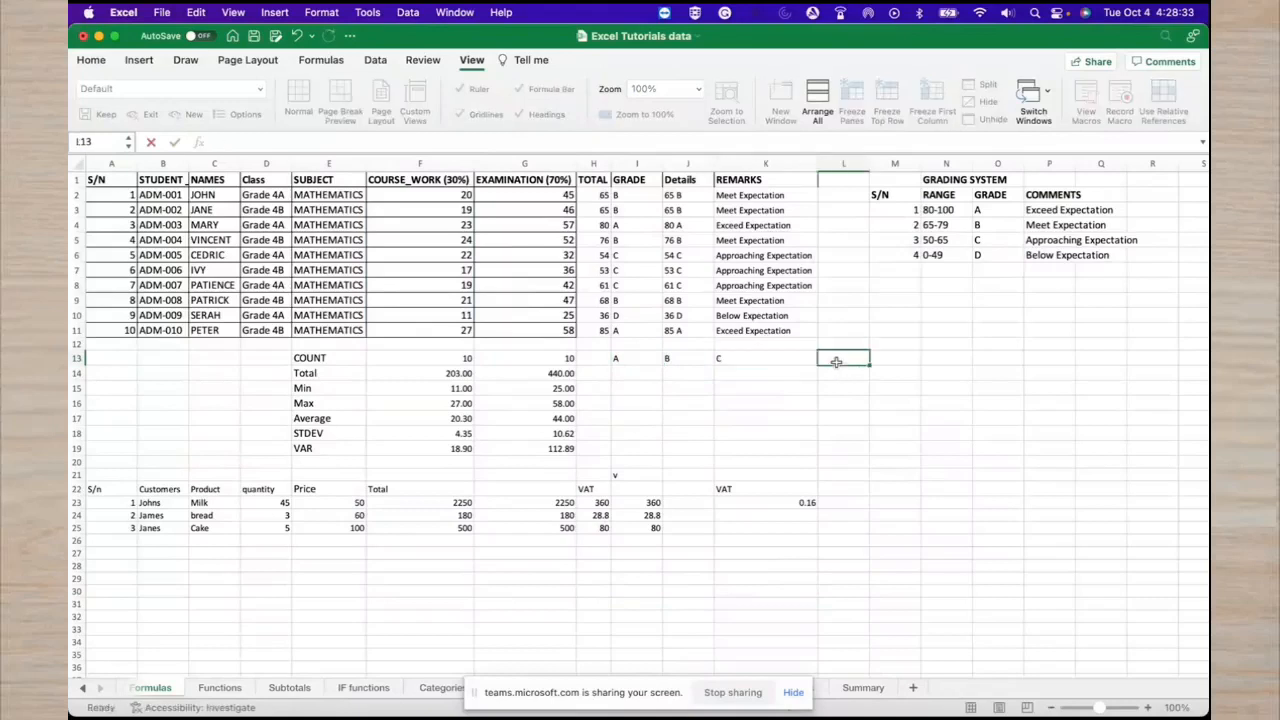
type("D")
left_click(668, 402)
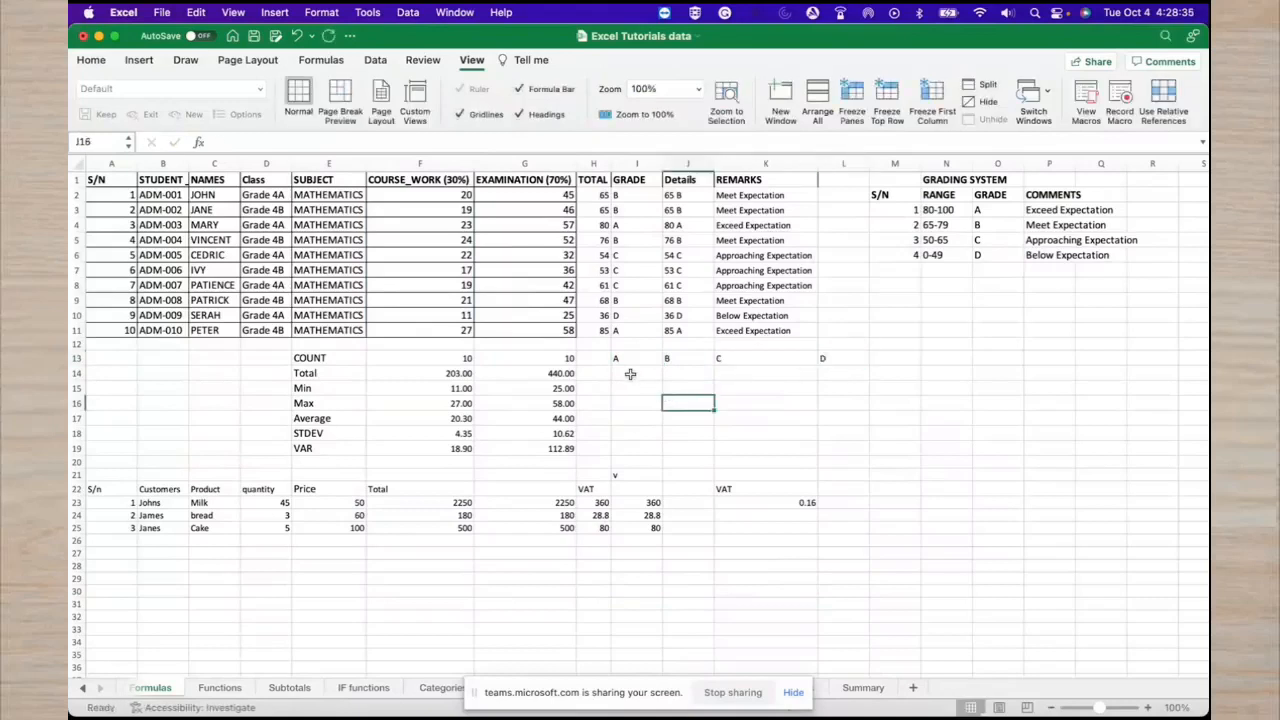
Enter =COUNTIF(I2:I11,A) in I14 to count the A grades in the GRADE column.
left_click(628, 372)
type("=")
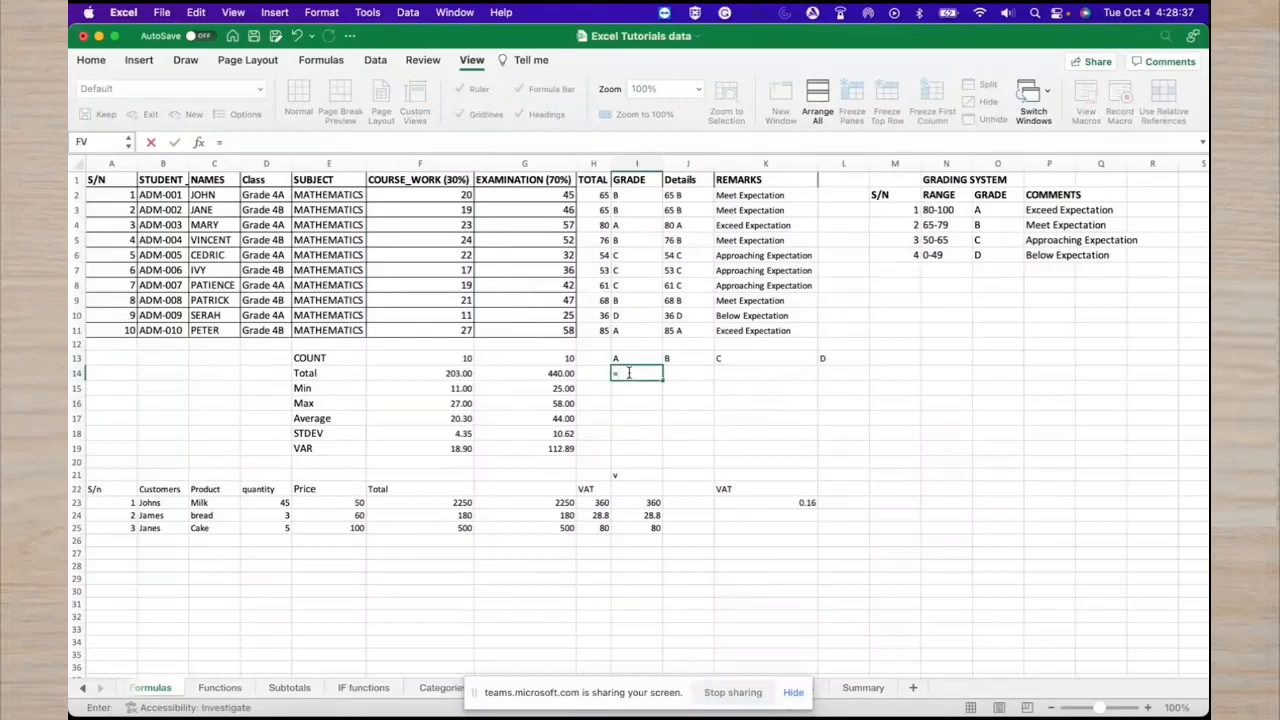
type("coun")
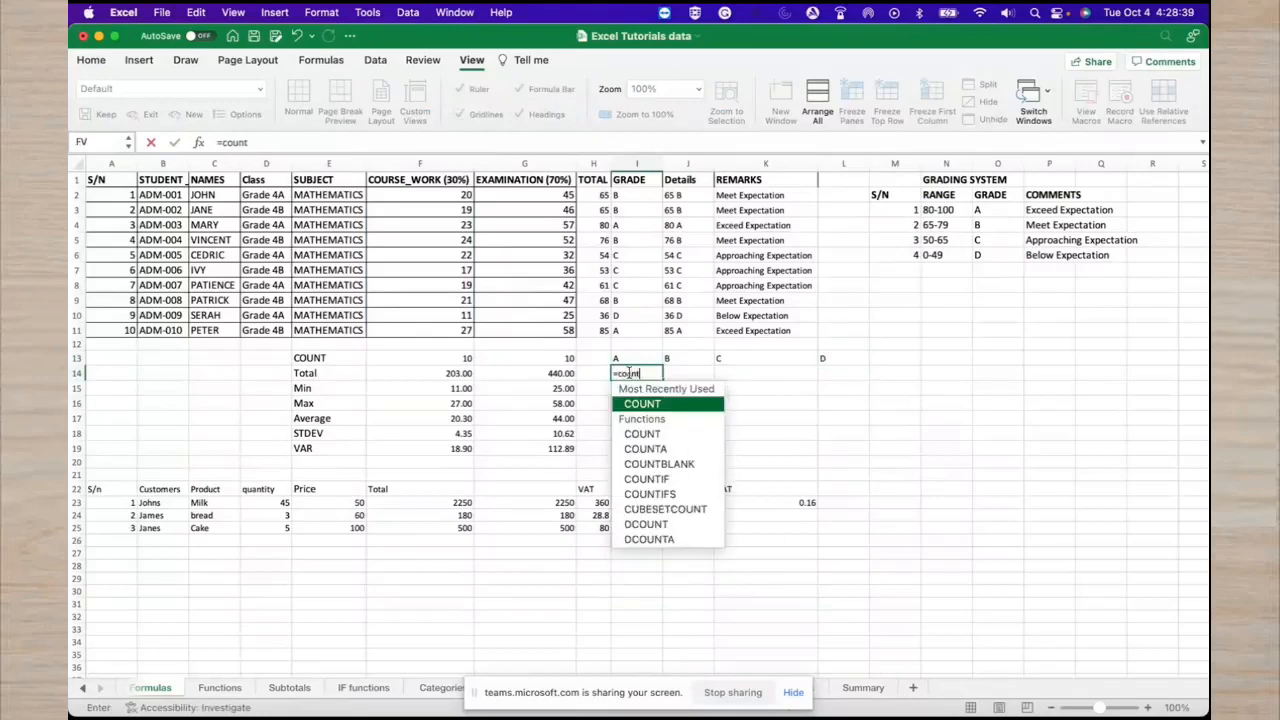
type("t")
double_click(657, 481)
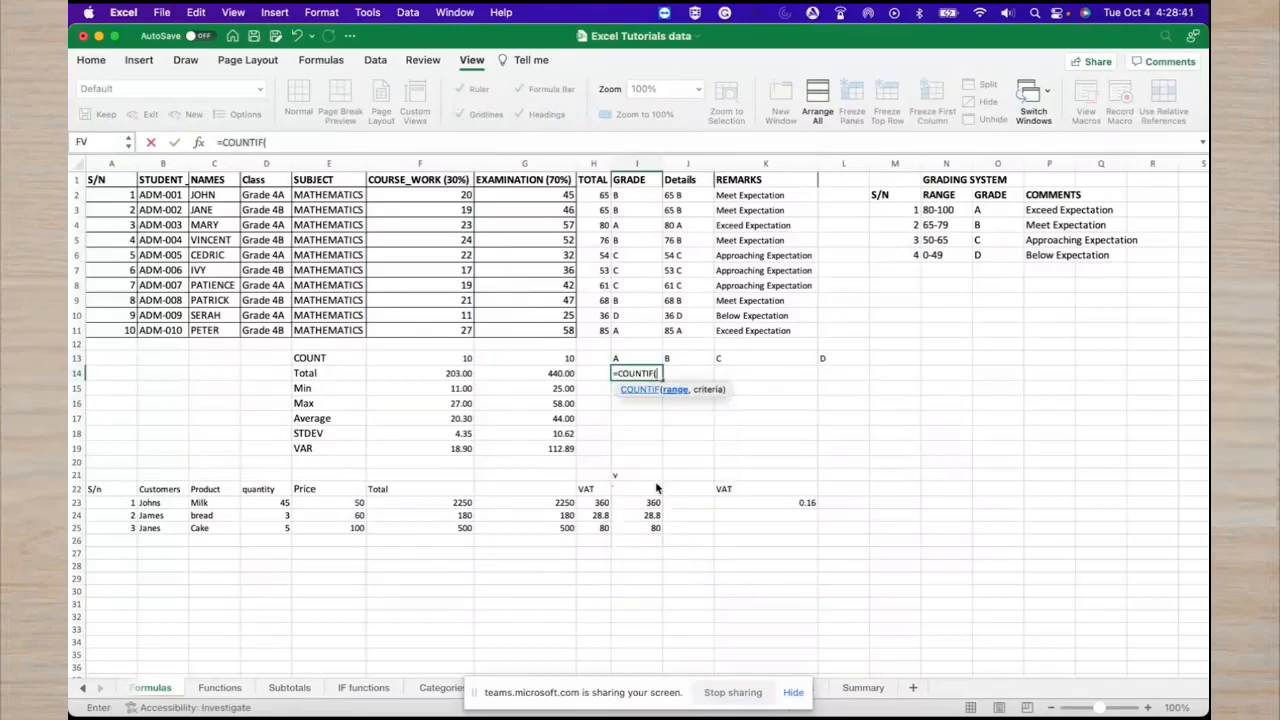
left_click(631, 196)
left_click_drag(631, 196, 634, 333)
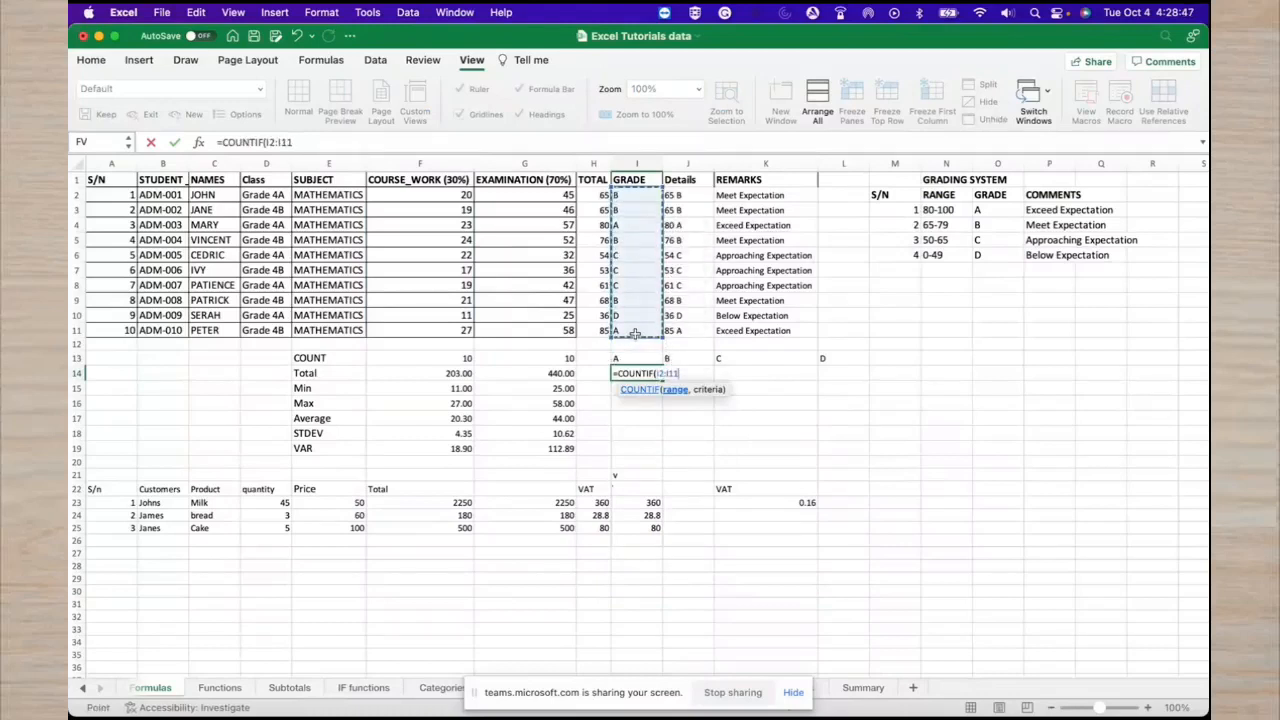
type(",")
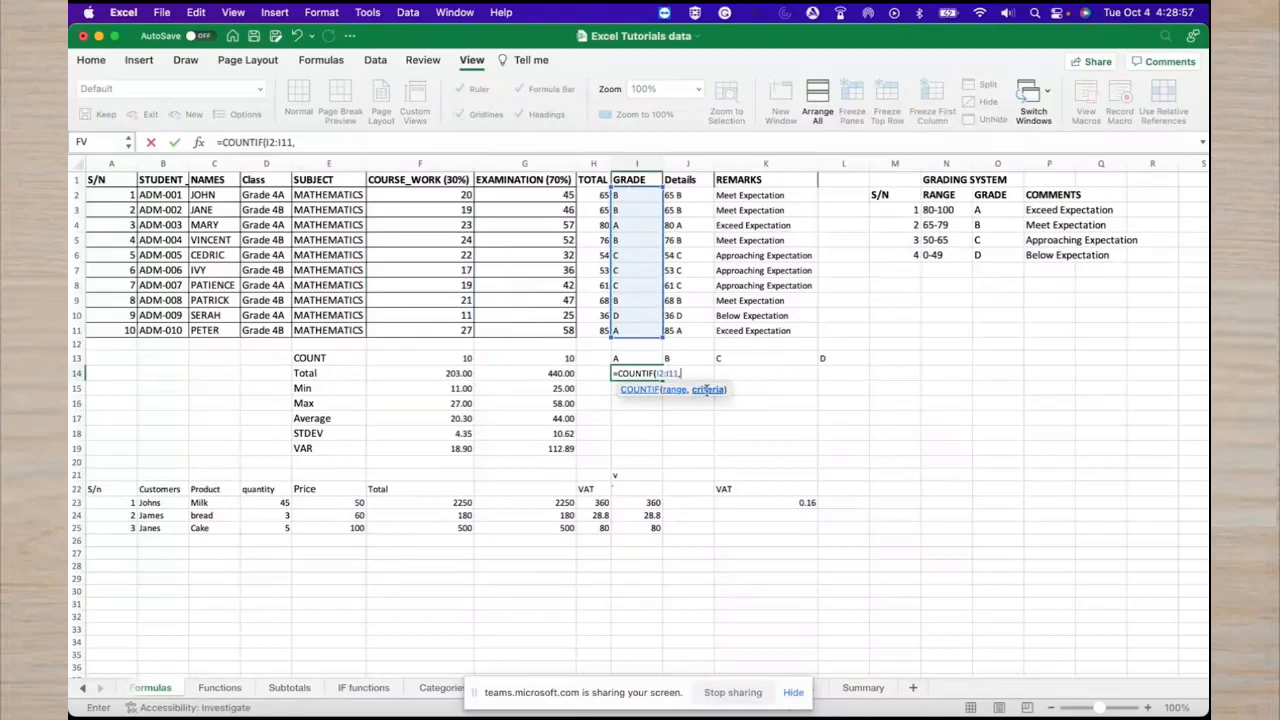
type("A")
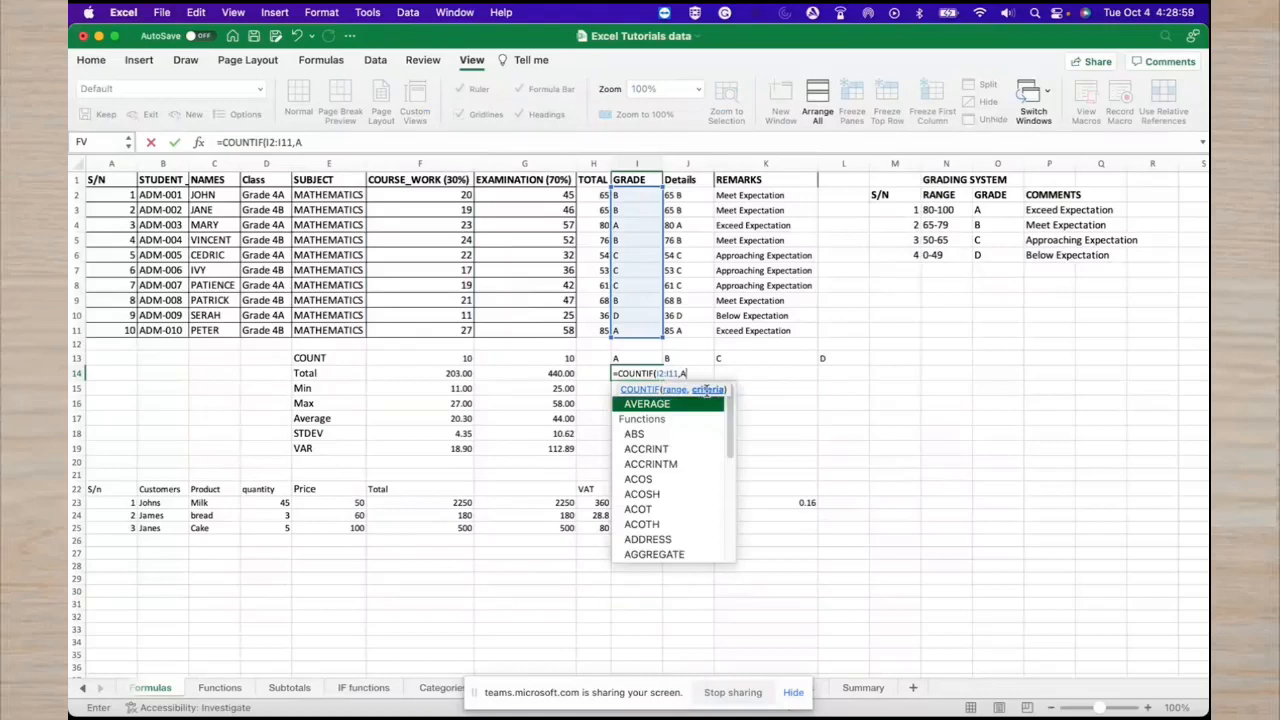
type(")")
key("Return")
Put the criterion in I14 in quotation marks so the formula reads =COUNTIF(I2:I11,"A").
left_click(646, 371)
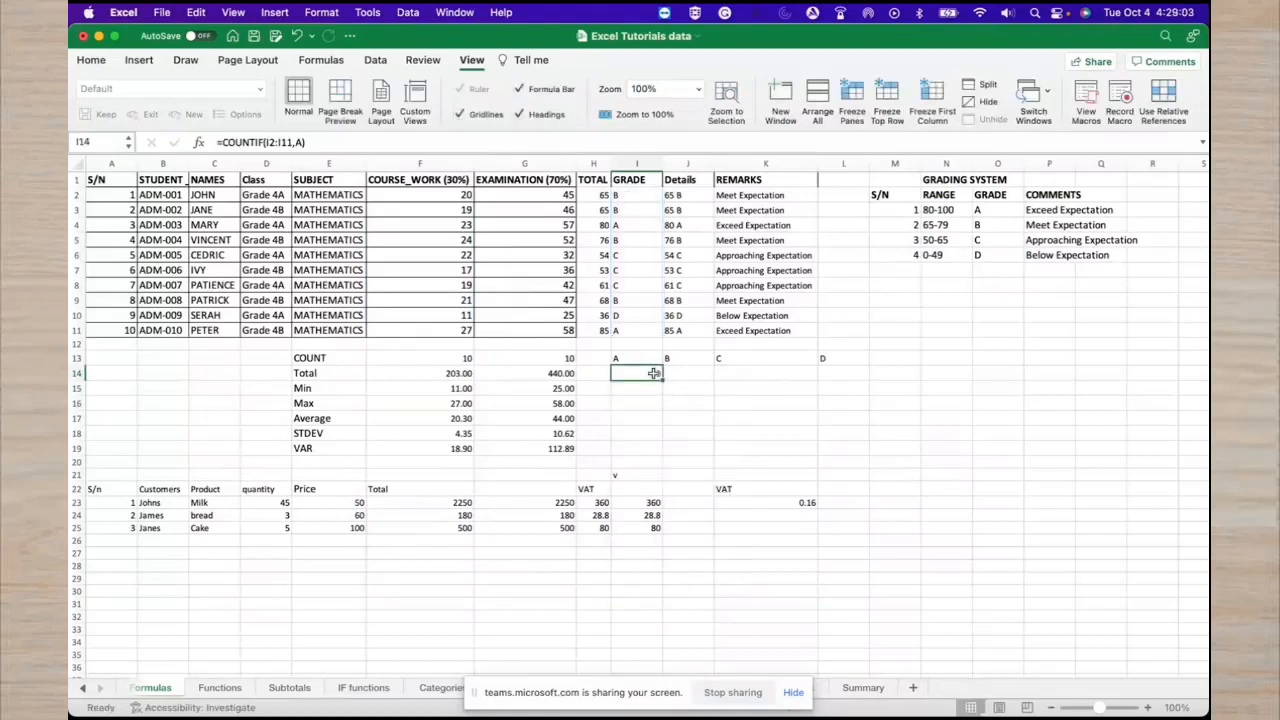
left_click(303, 142)
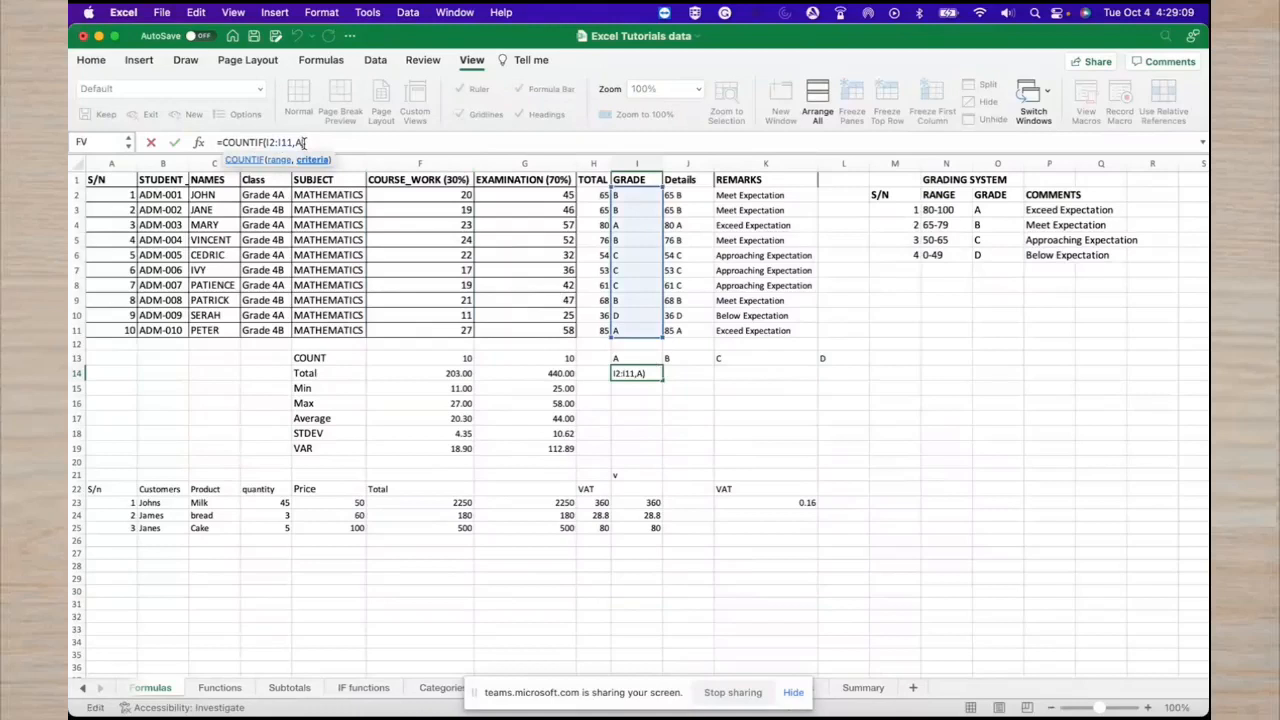
type("\"")
left_click(294, 143)
type("\"")
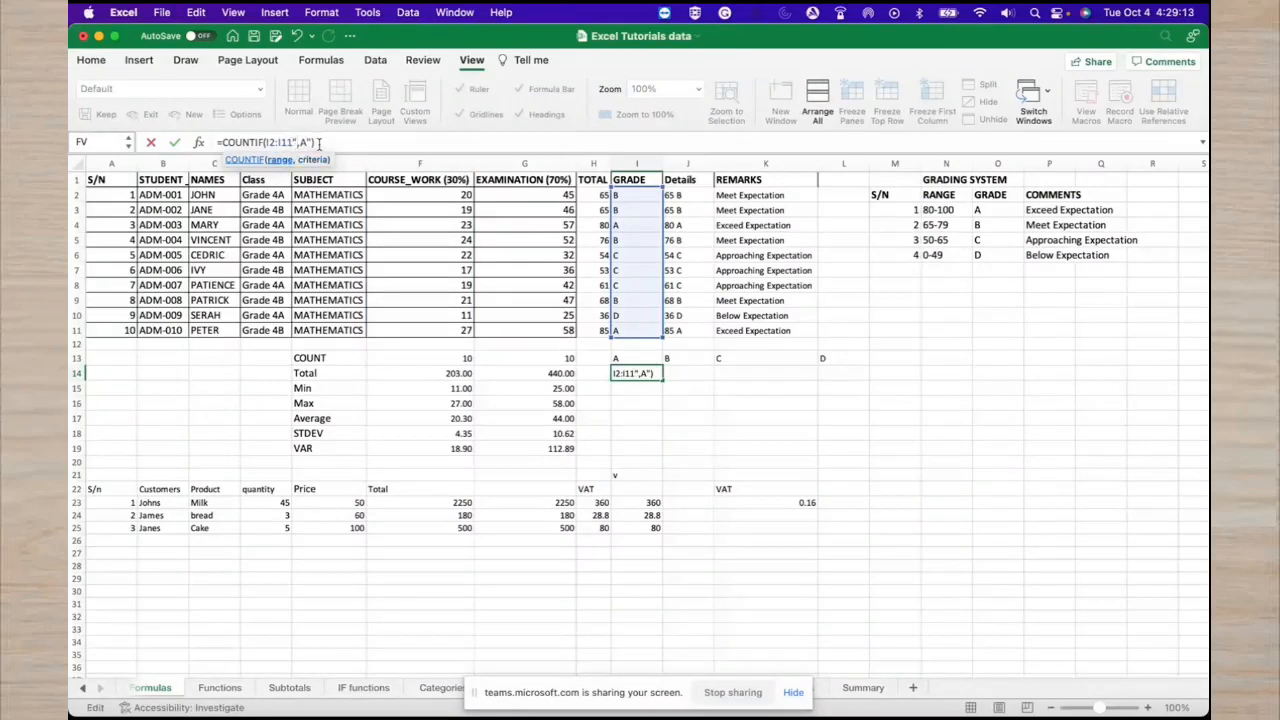
key("BackSpace")
left_click(297, 143)
type("\"")
key("Return")
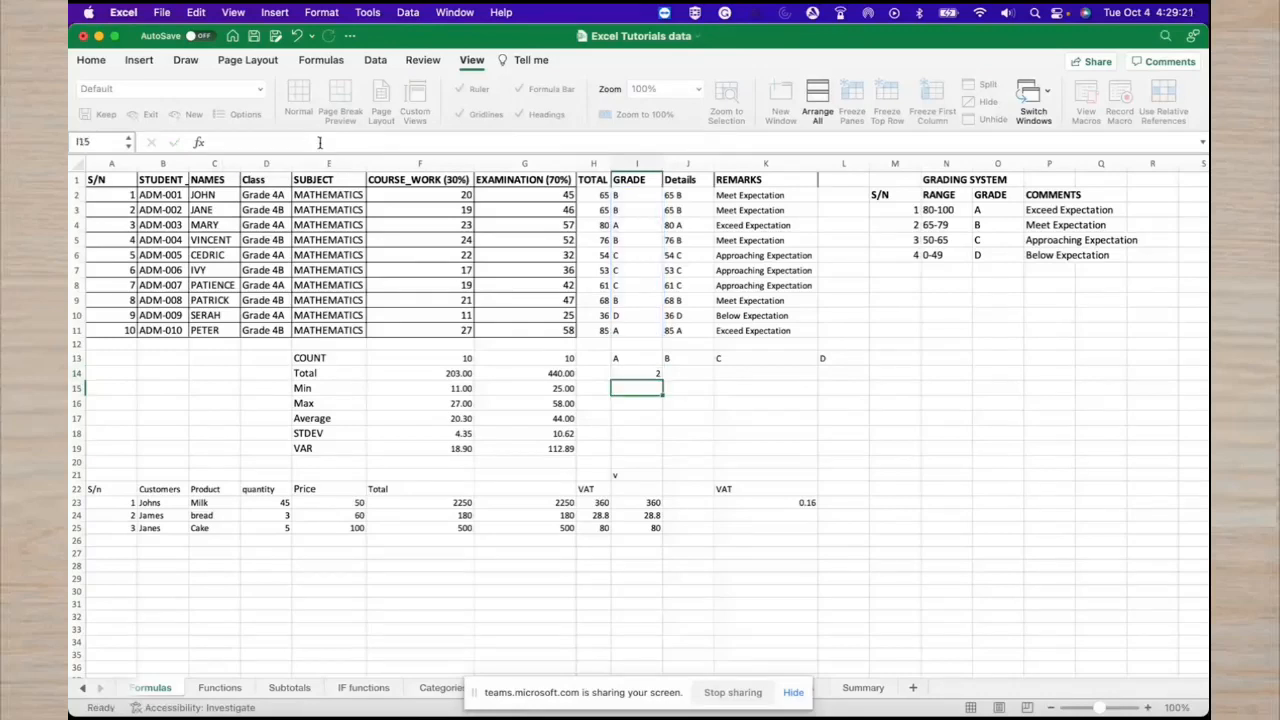
double_click(627, 373)
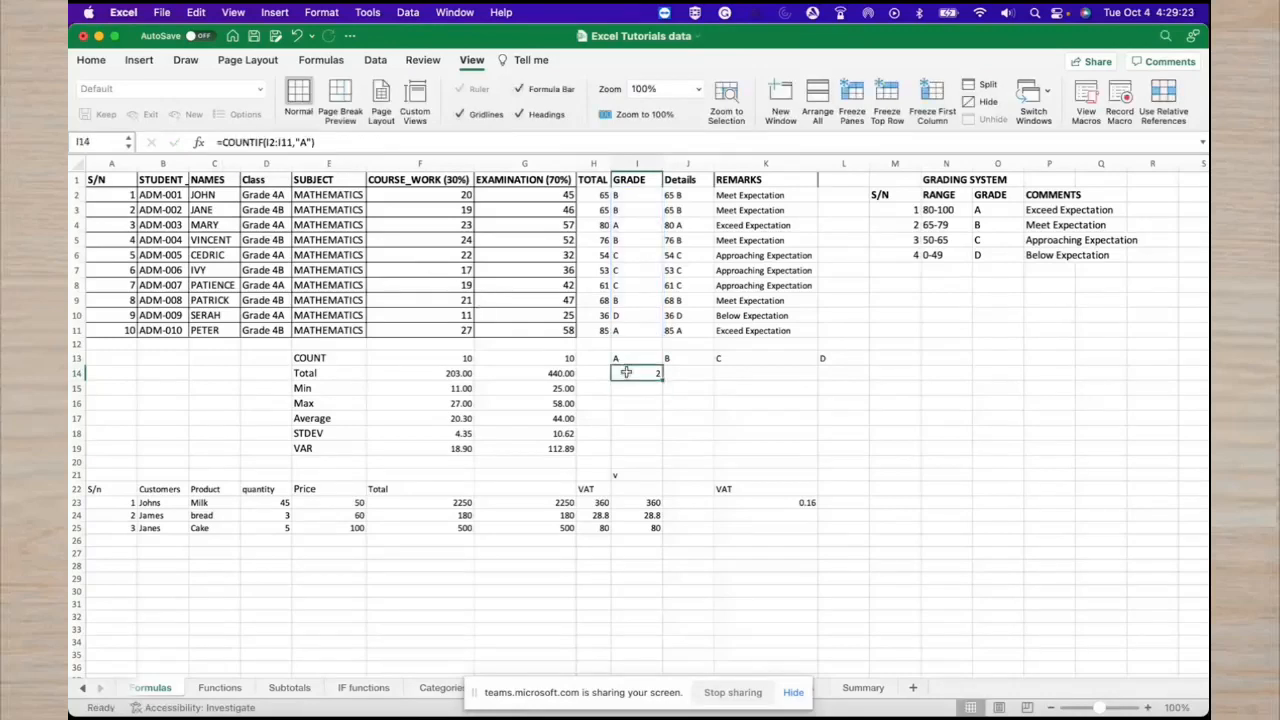
key("Return")
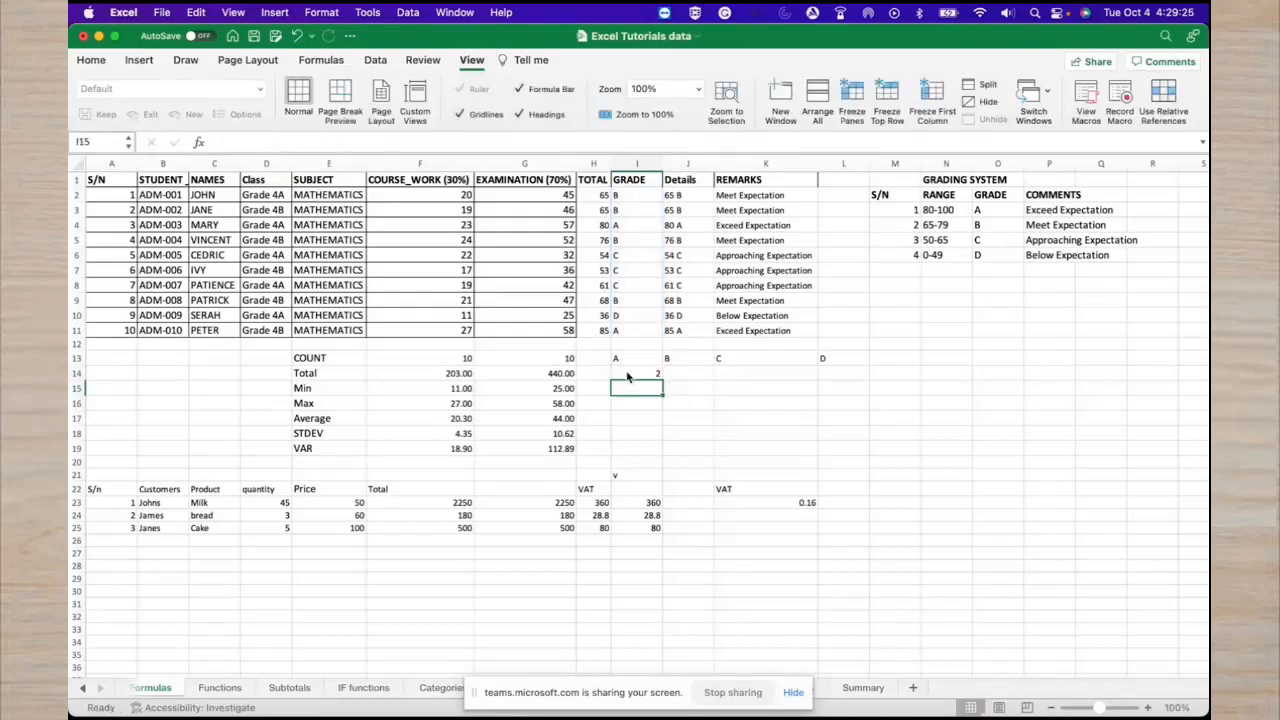
Check the A grades in the GRADE column and fill the COUNTIF formula from I14 across to L14.
left_click(655, 374)
left_click(632, 331)
left_click(628, 220)
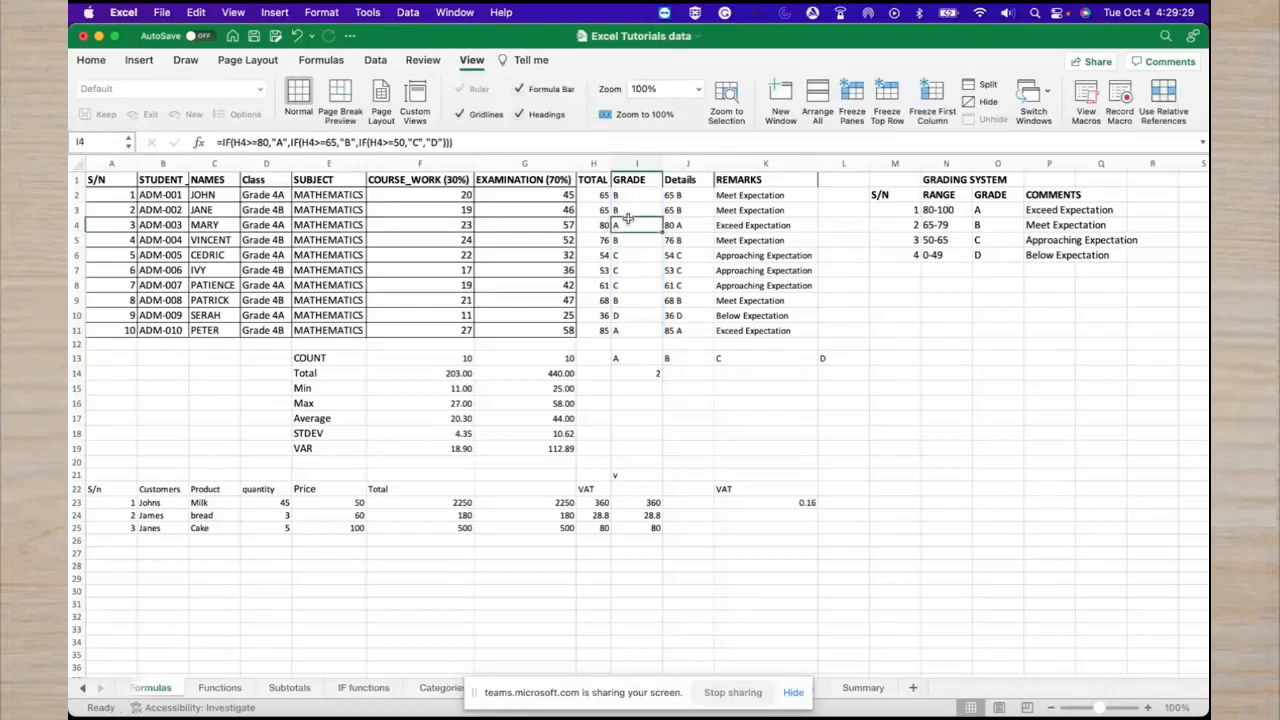
left_click(656, 373)
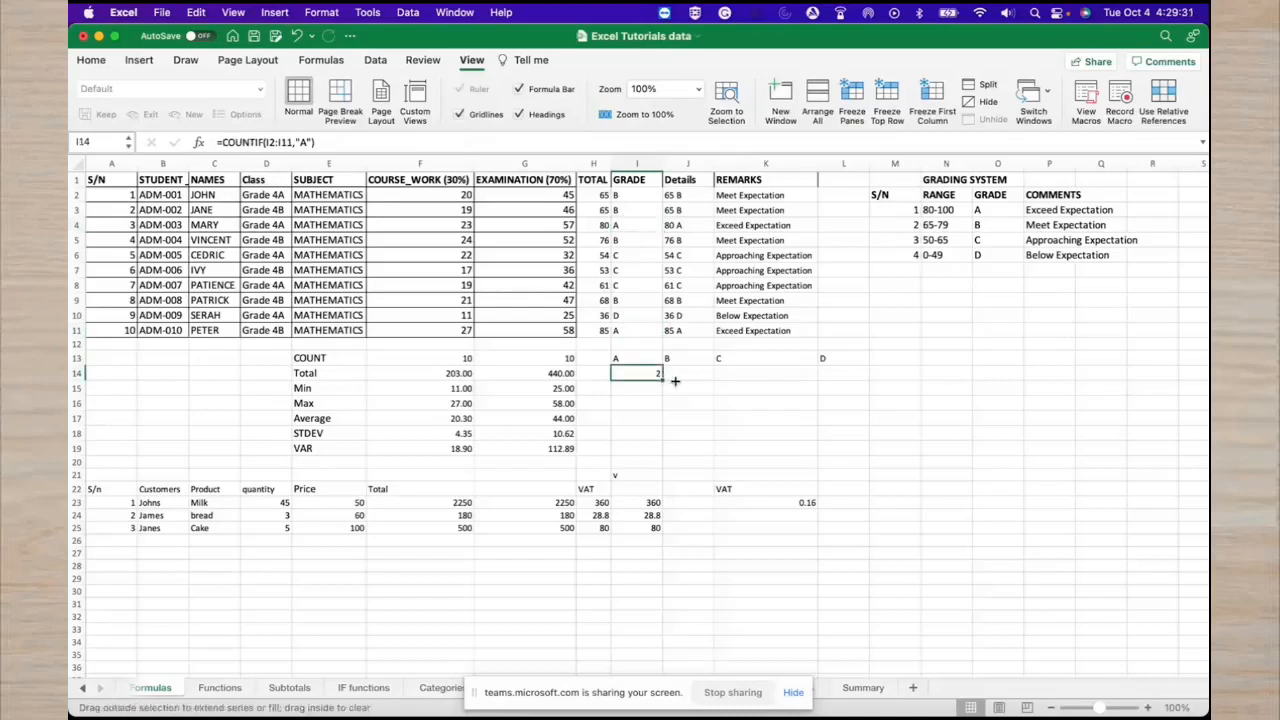
left_click_drag(675, 381, 850, 384)
Compare the formulas in I14 and J14, try filling I14 down to I18, and undo that fill.
left_click(693, 376)
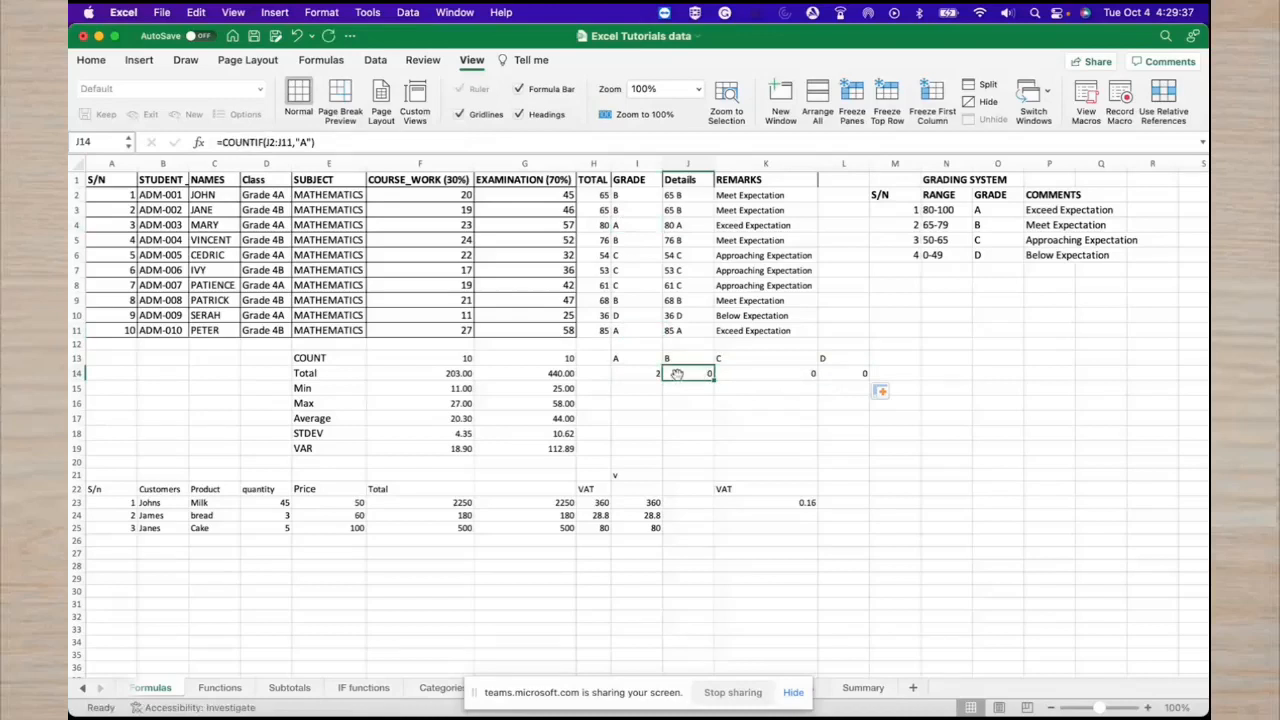
left_click(654, 373)
left_click(646, 378)
left_click(685, 377)
left_click(652, 377)
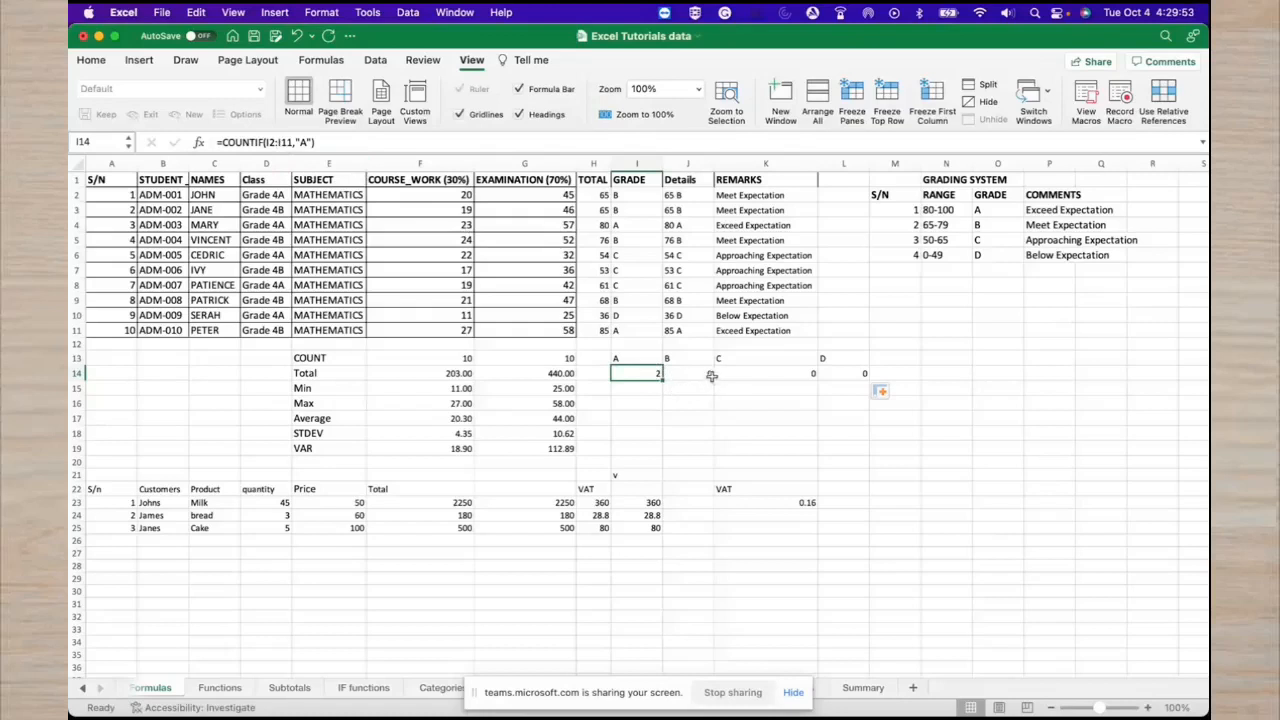
left_click_drag(661, 376, 663, 444)
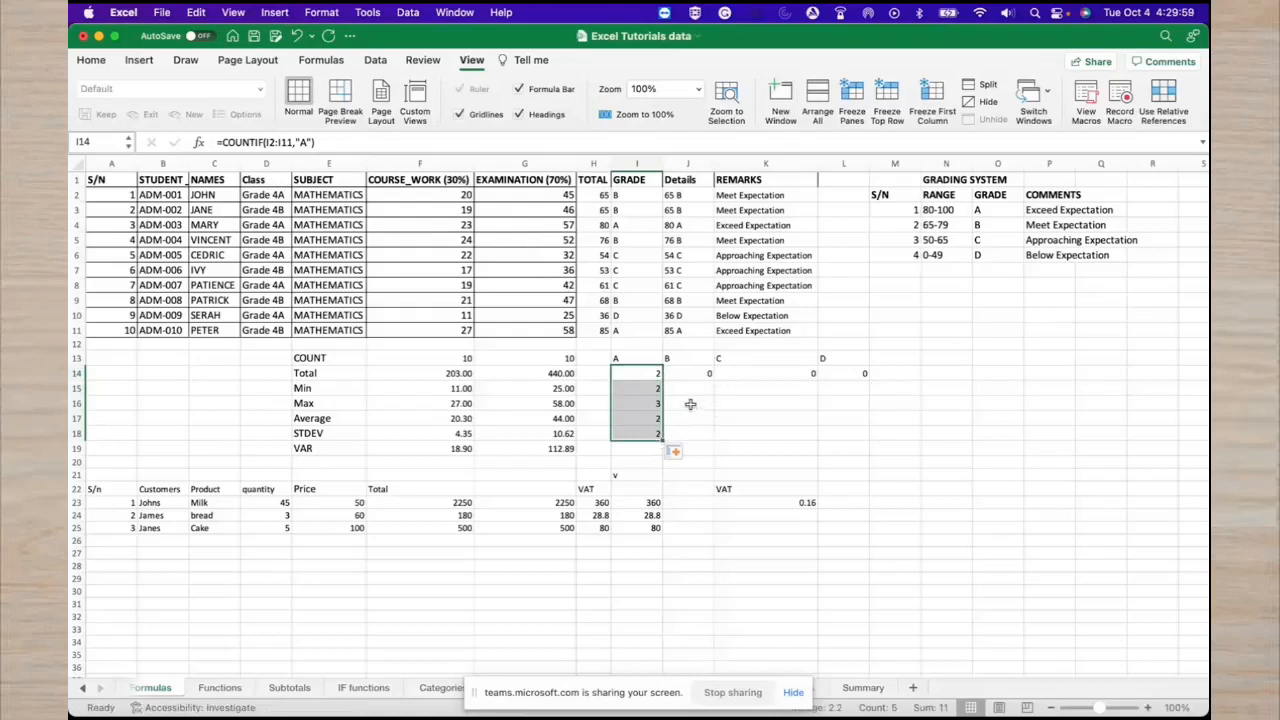
key("super+z")
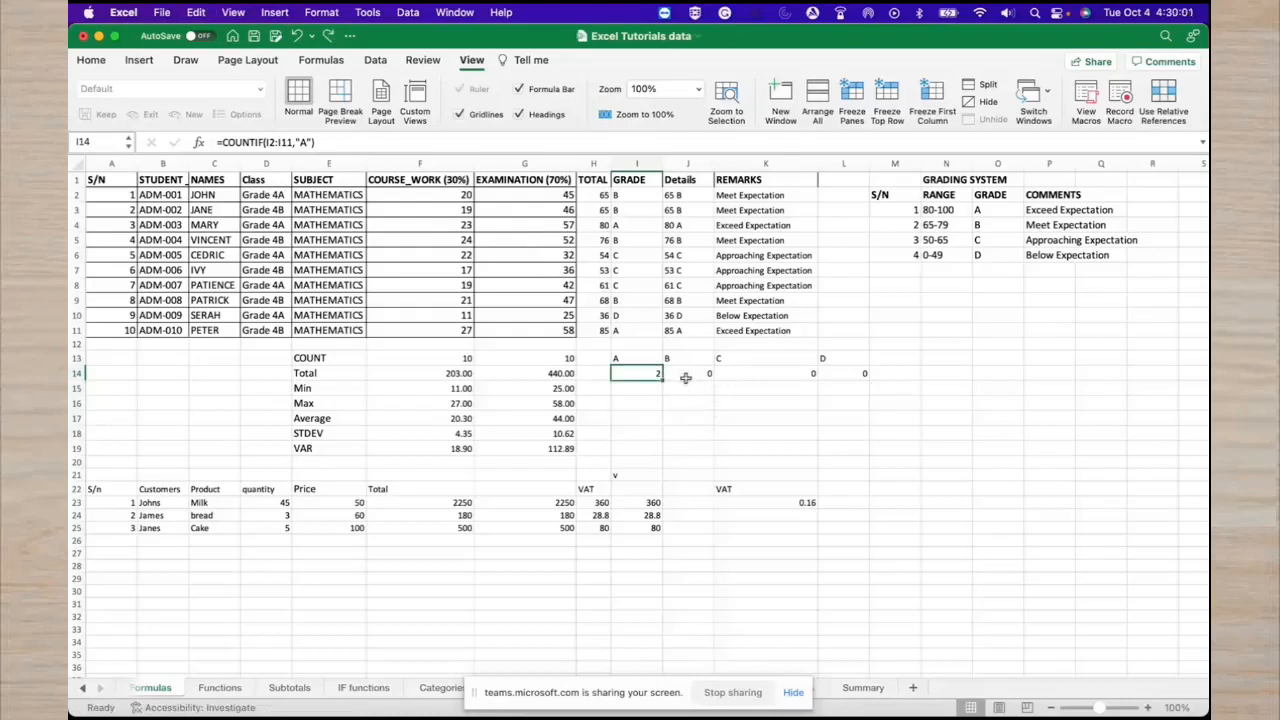
Make the column of the range's first reference absolute in J14's COUNTIF formula, as $J2.
left_click(687, 378)
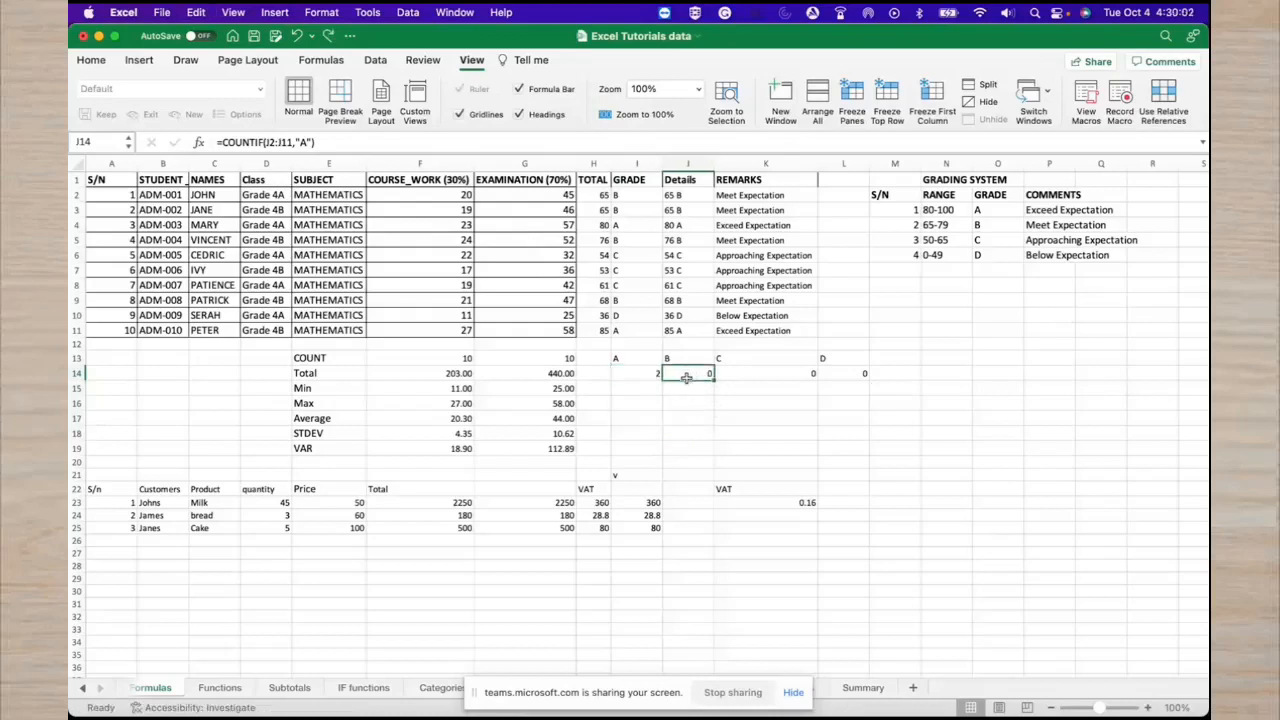
left_click(268, 142)
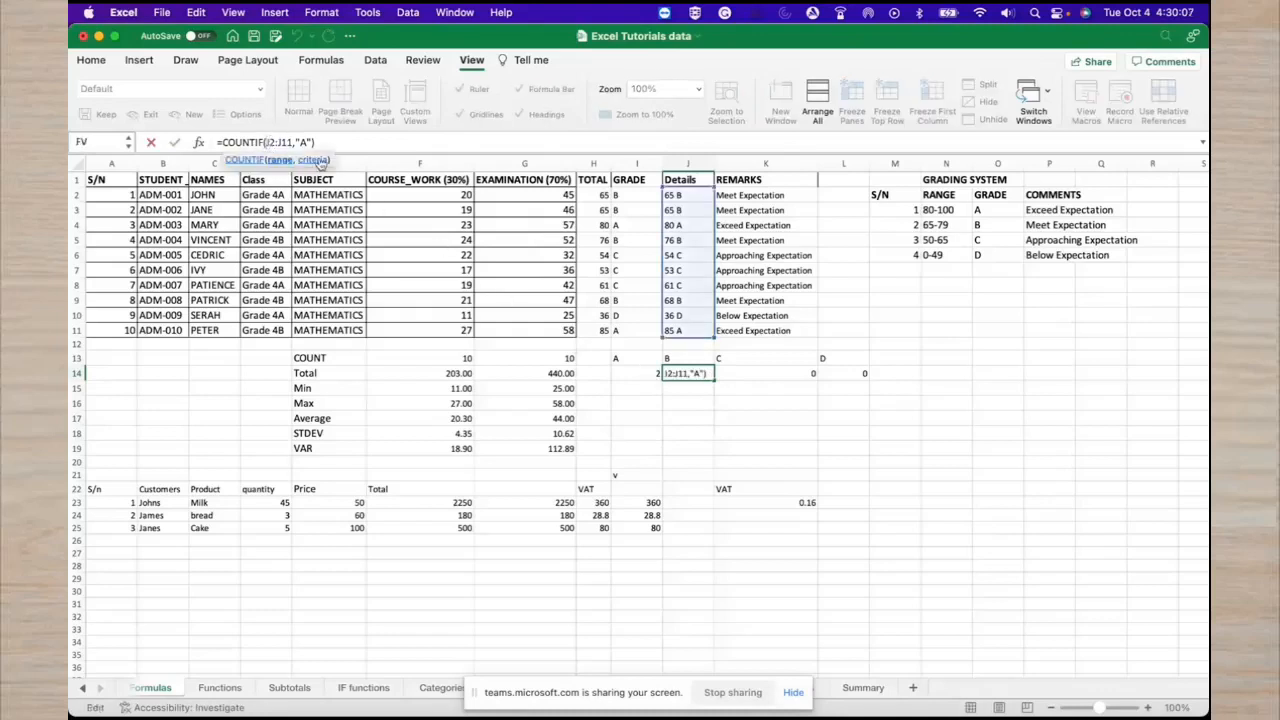
type("$")
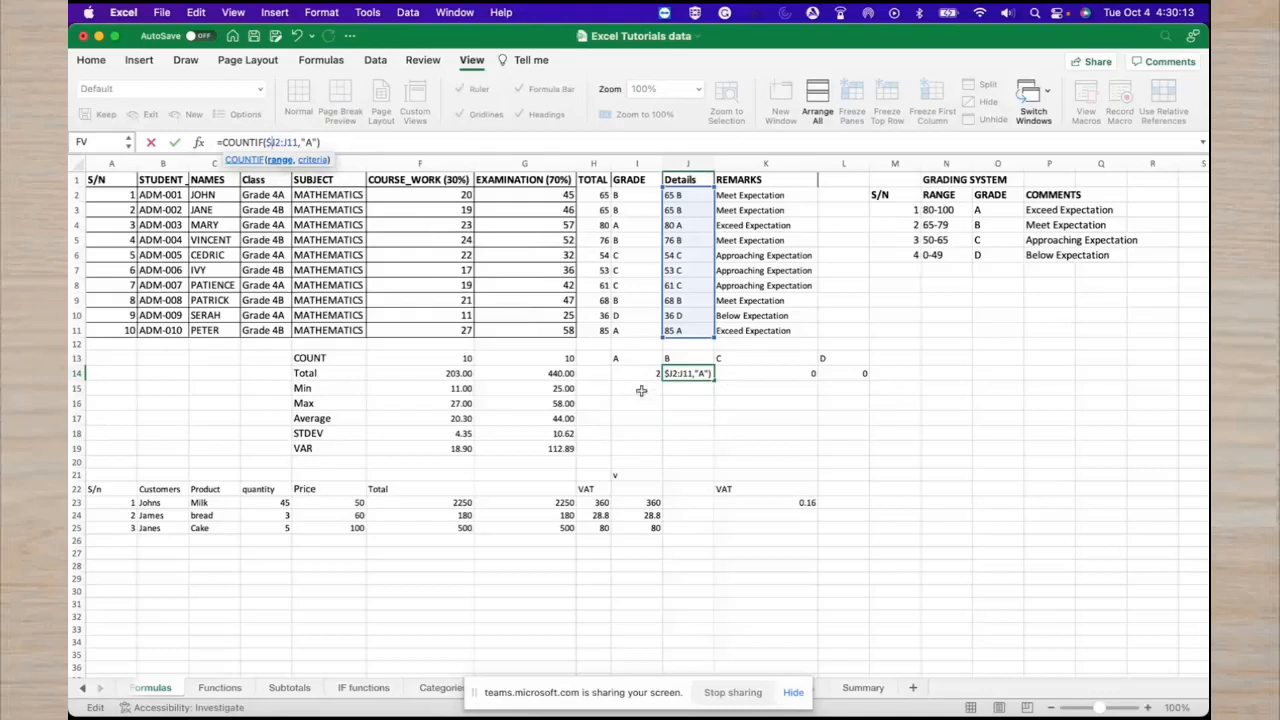
Make the range in I14's COUNTIF formula fully absolute, so it reads =COUNTIF($I$2:$I$11,"A").
left_click(632, 373)
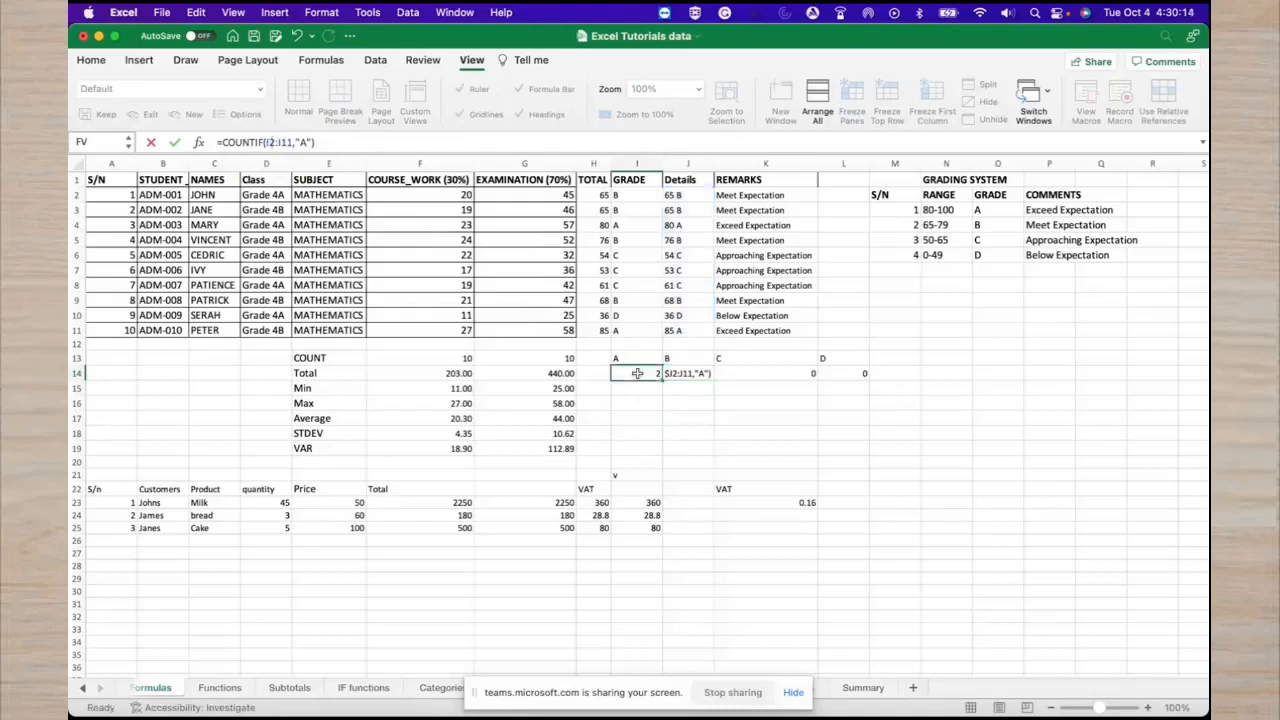
left_click(269, 142)
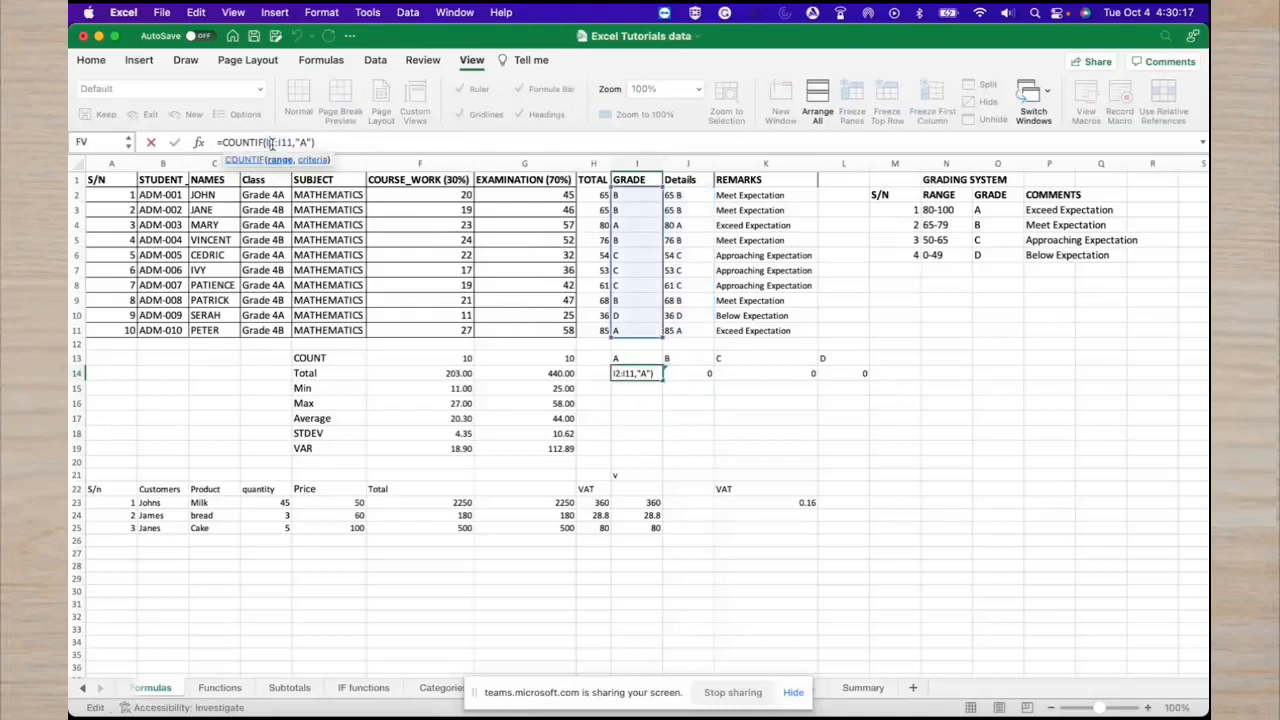
type("$2")
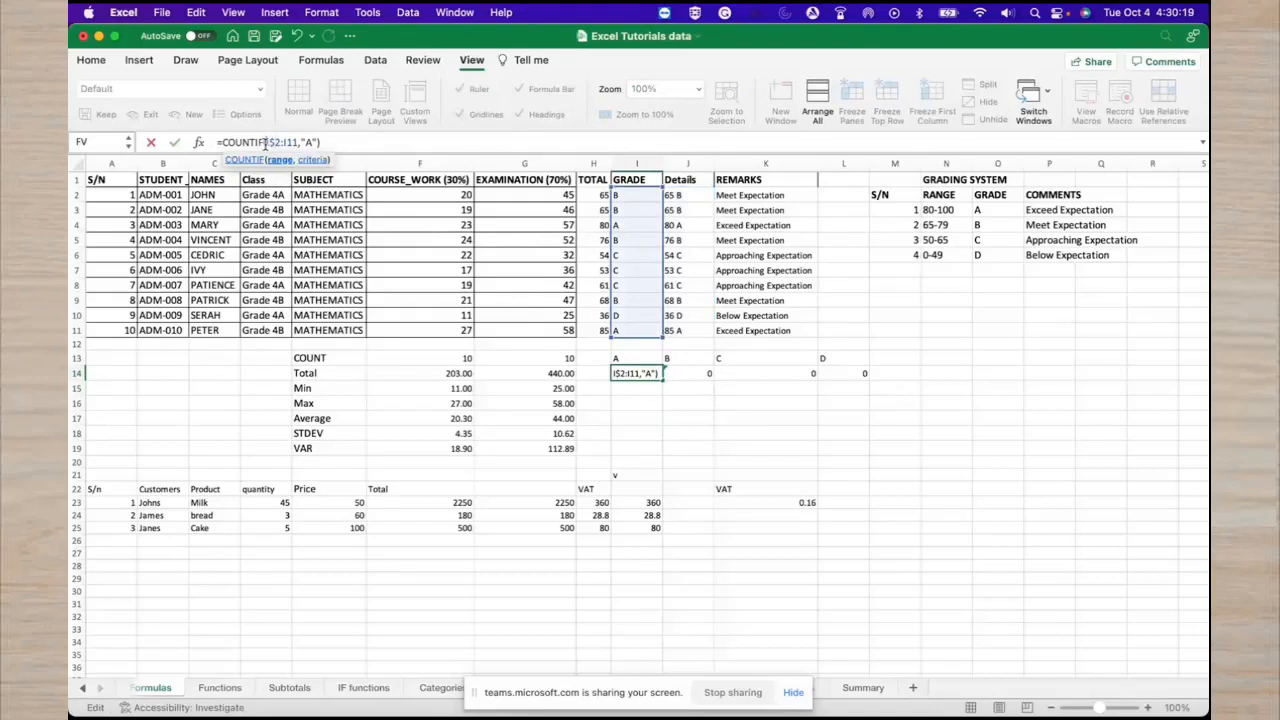
type("$")
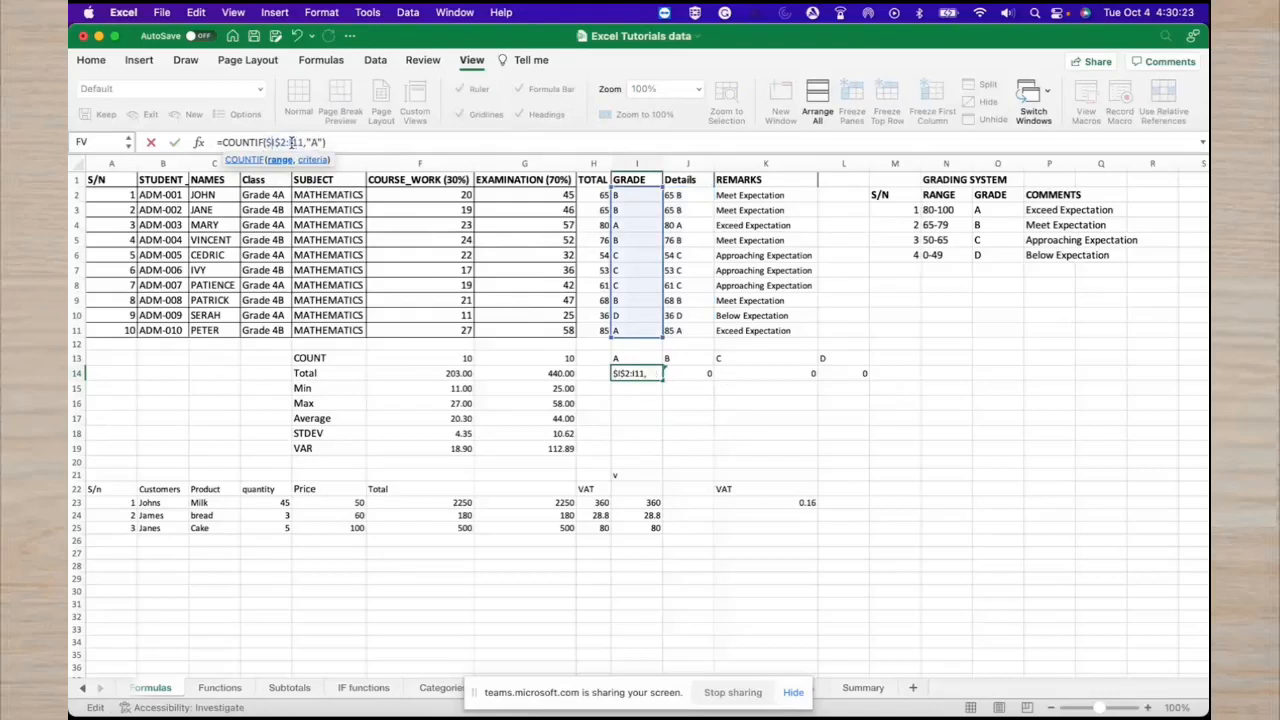
left_click(291, 142)
type("$")
left_click(298, 142)
type("$I$")
left_click(348, 143)
key("Return")
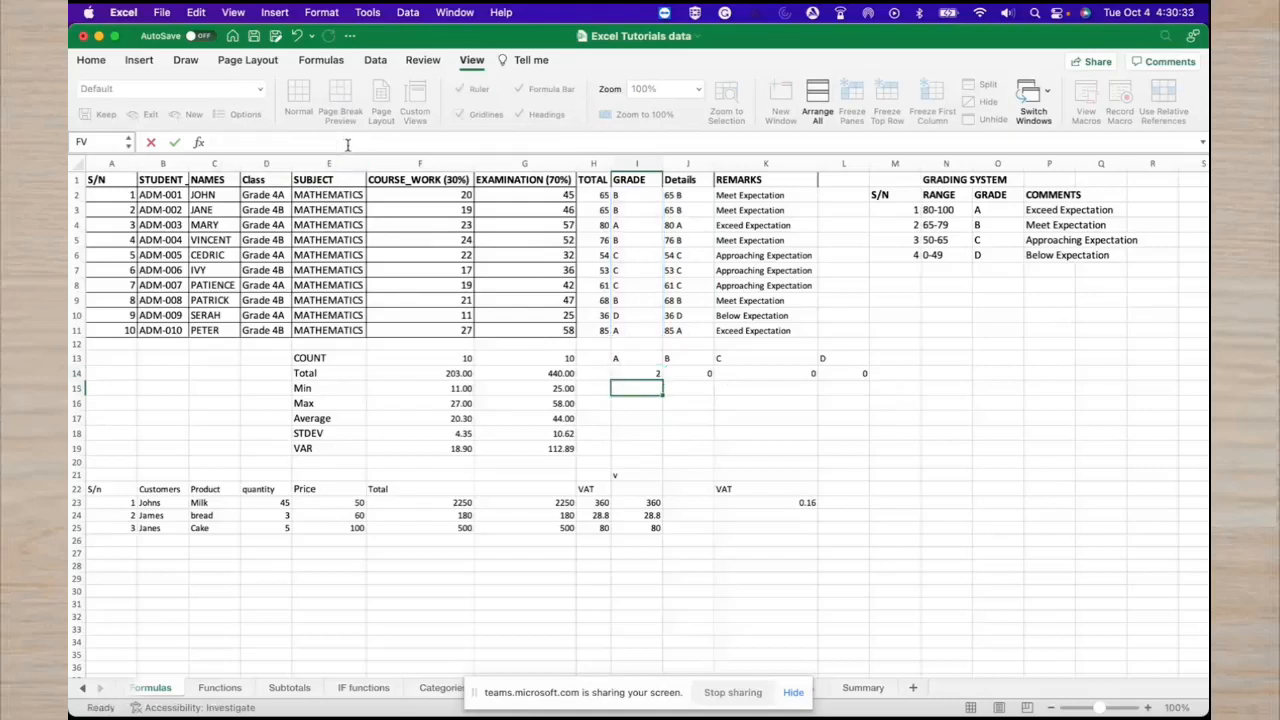
Fill the COUNTIF formula from I14 across to L14 and change the criterion in J14 to "B".
left_click(636, 373)
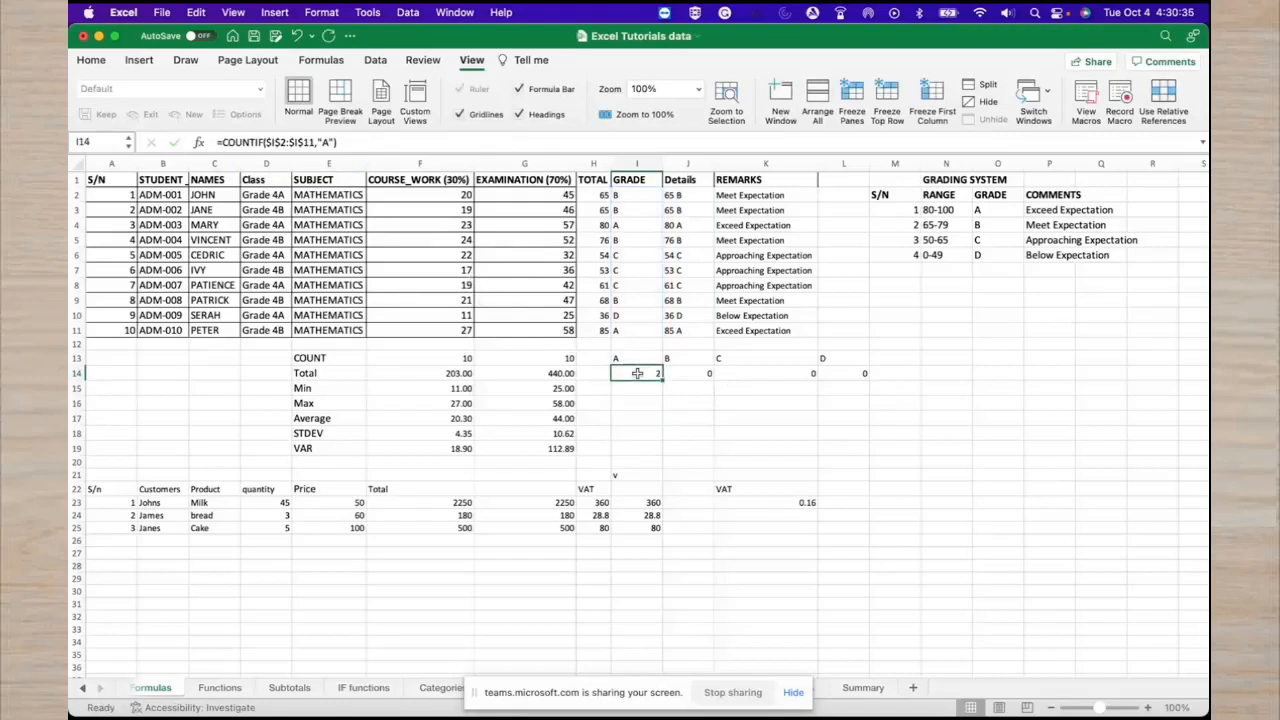
left_click_drag(663, 379, 856, 390)
left_click(711, 373)
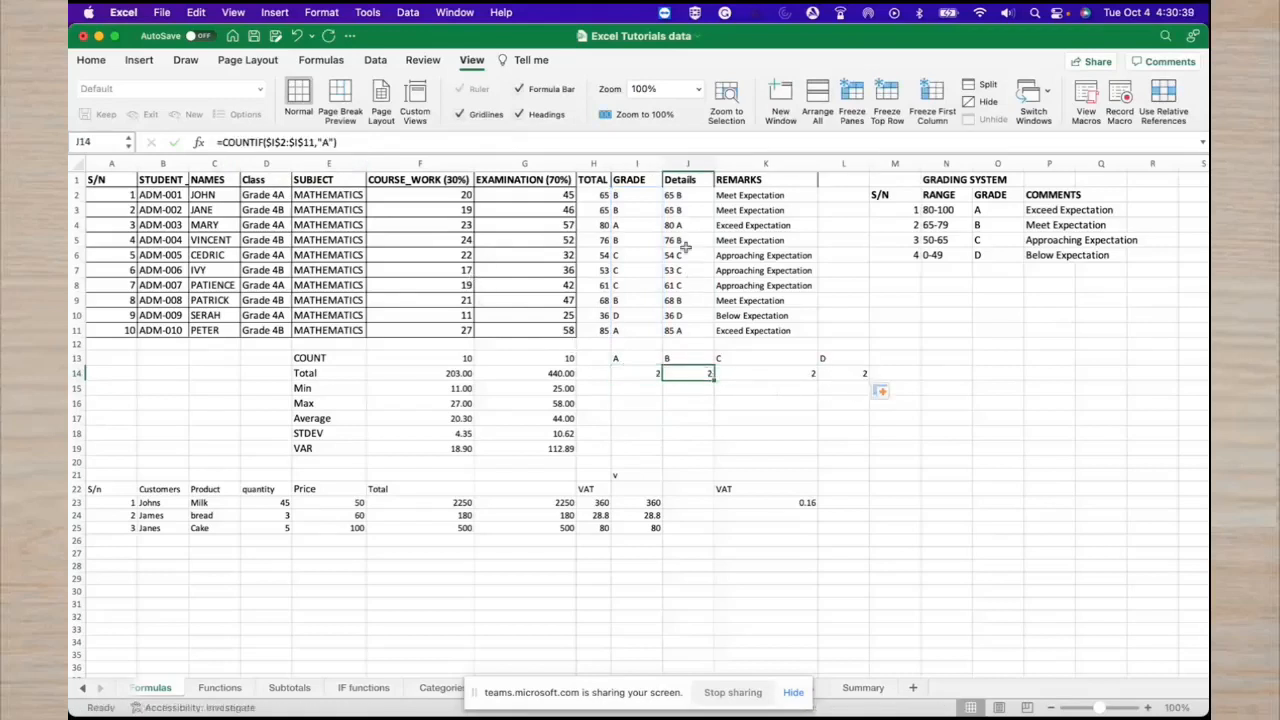
left_click(332, 142)
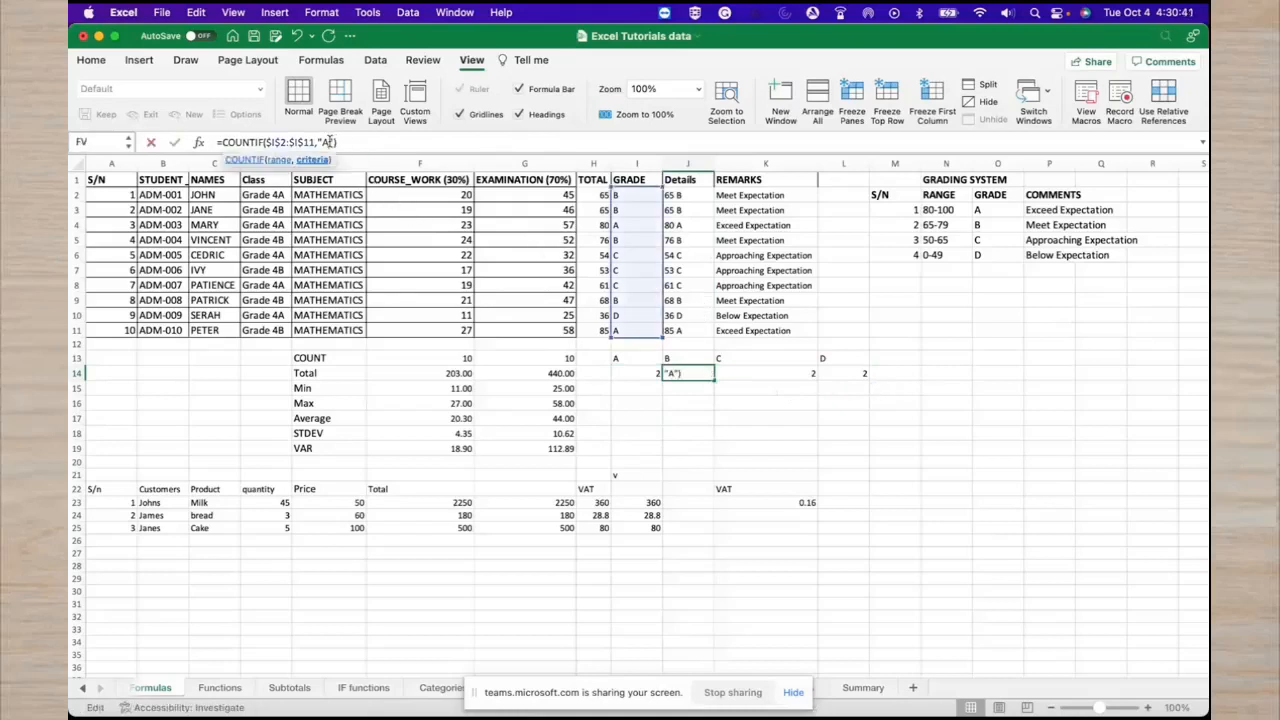
key("BackSpace")
type("B")
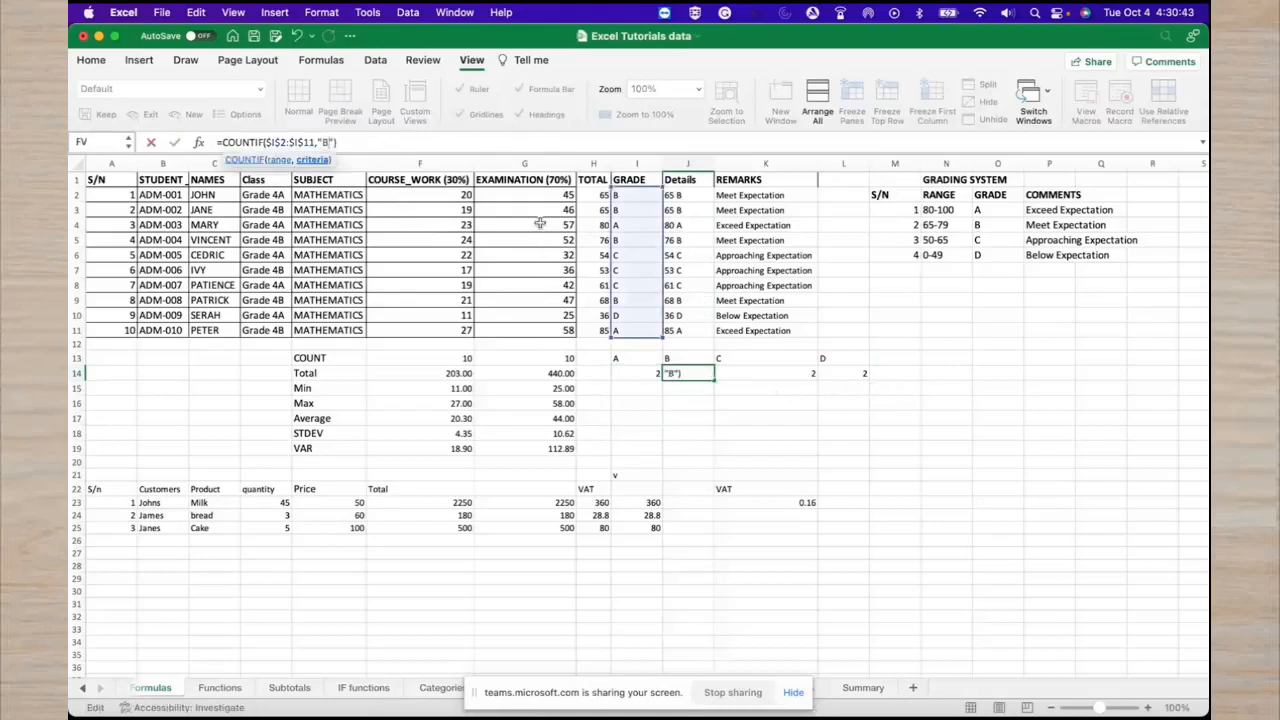
key("Return")
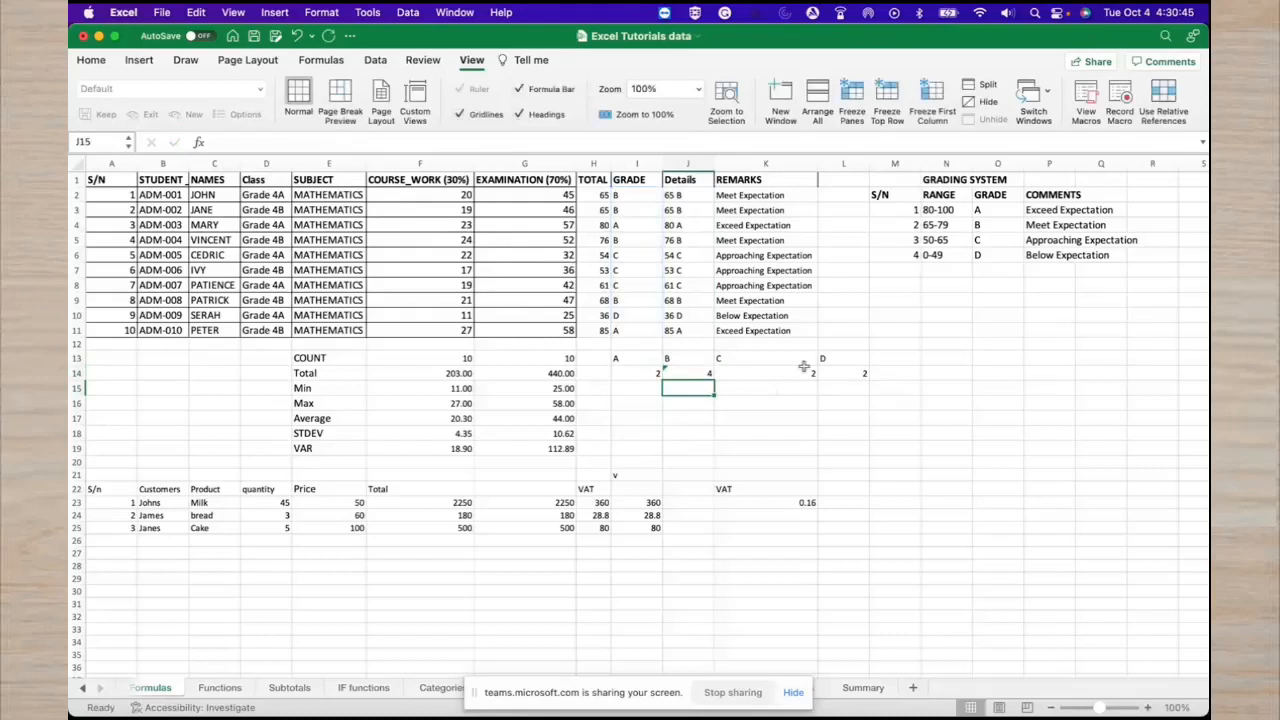
Change the COUNTIF criterion to "C" in K14 and to "D" in L14.
left_click(765, 373)
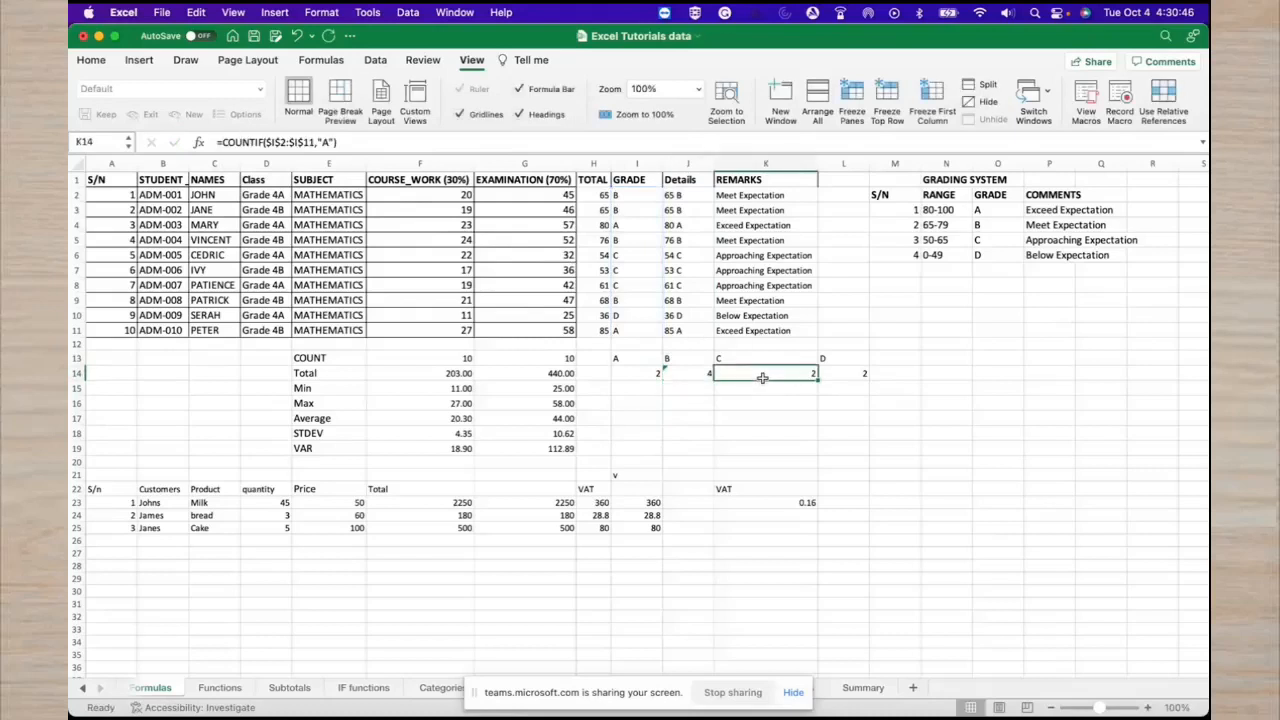
left_click(333, 142)
key("BackSpace")
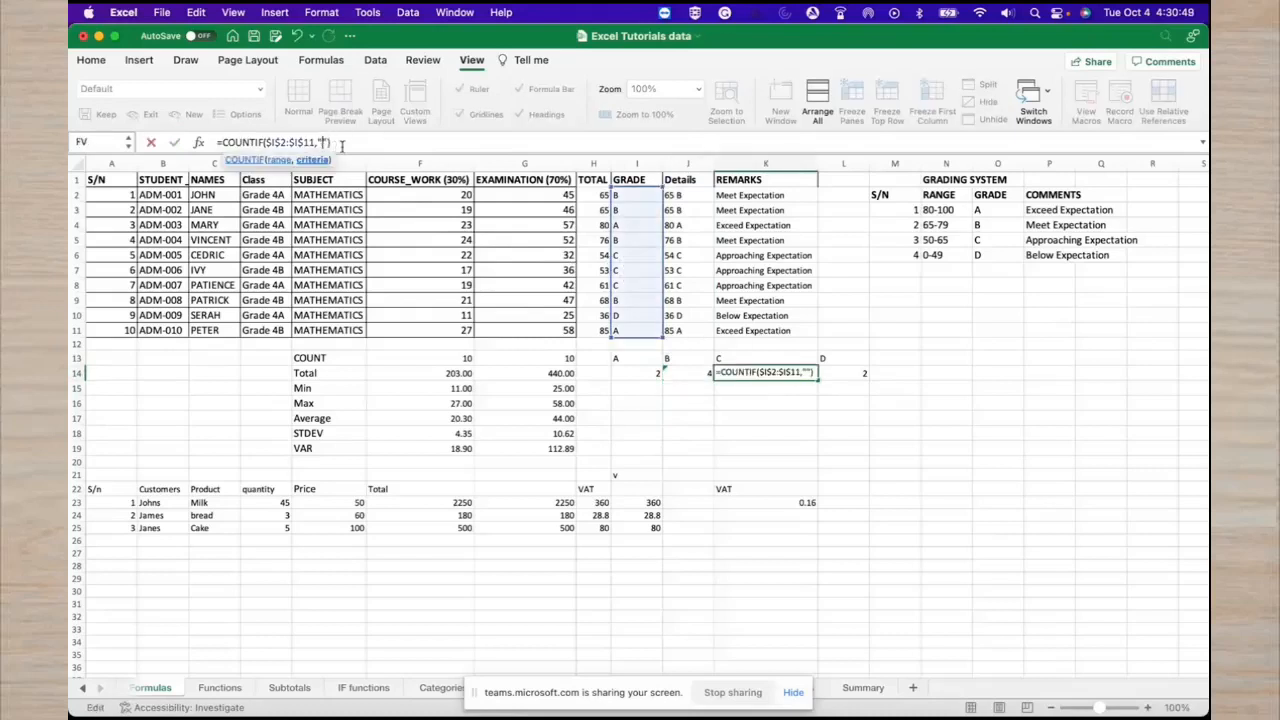
type("C")
left_click(830, 372)
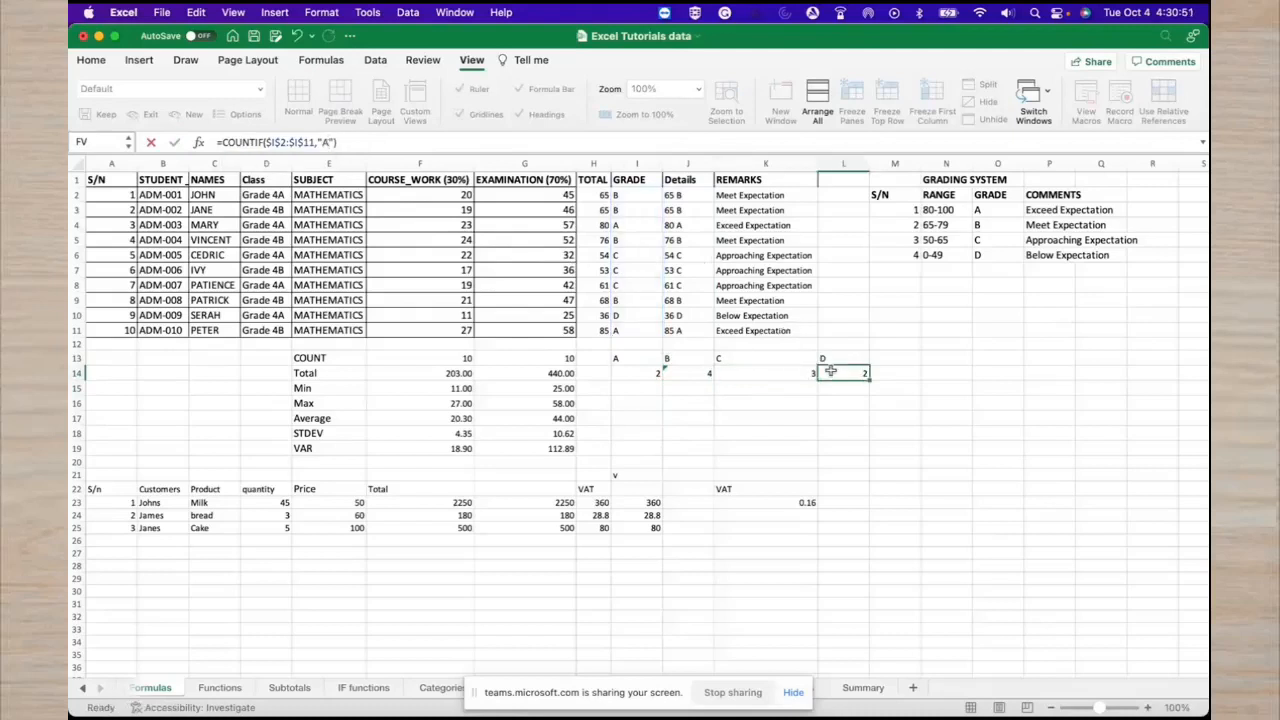
left_click(335, 142)
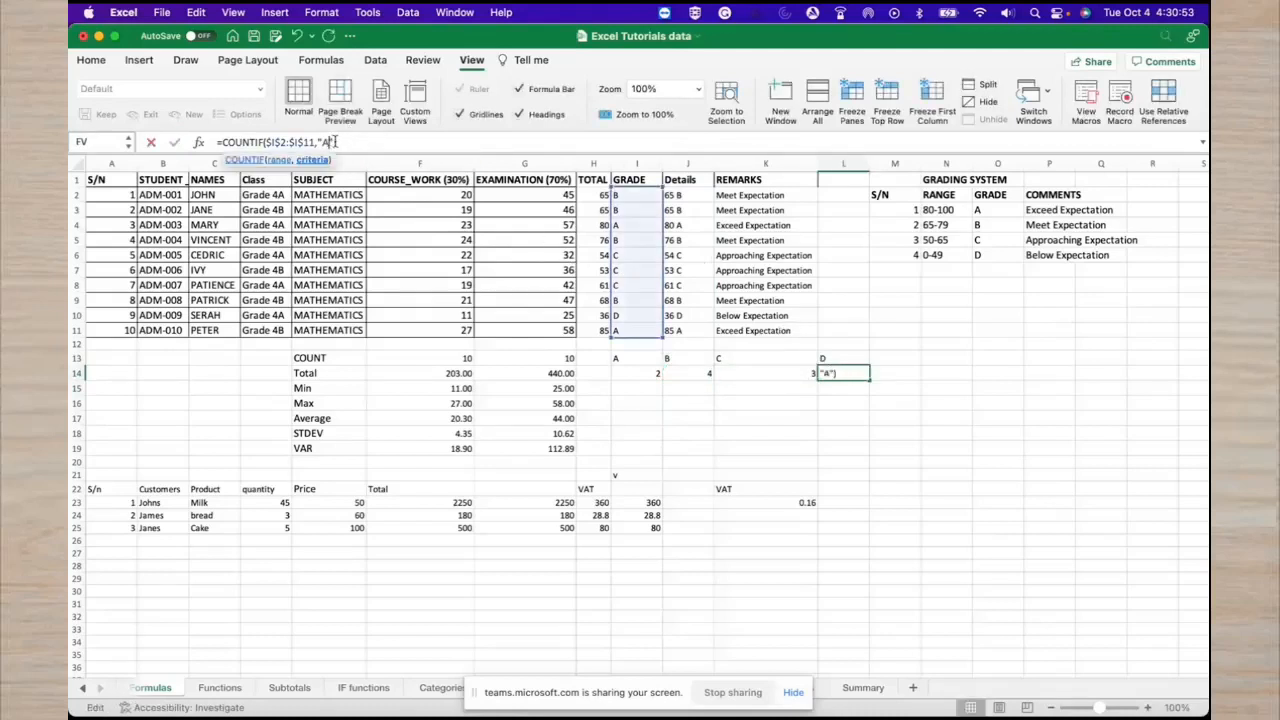
key("BackSpace")
type("D")
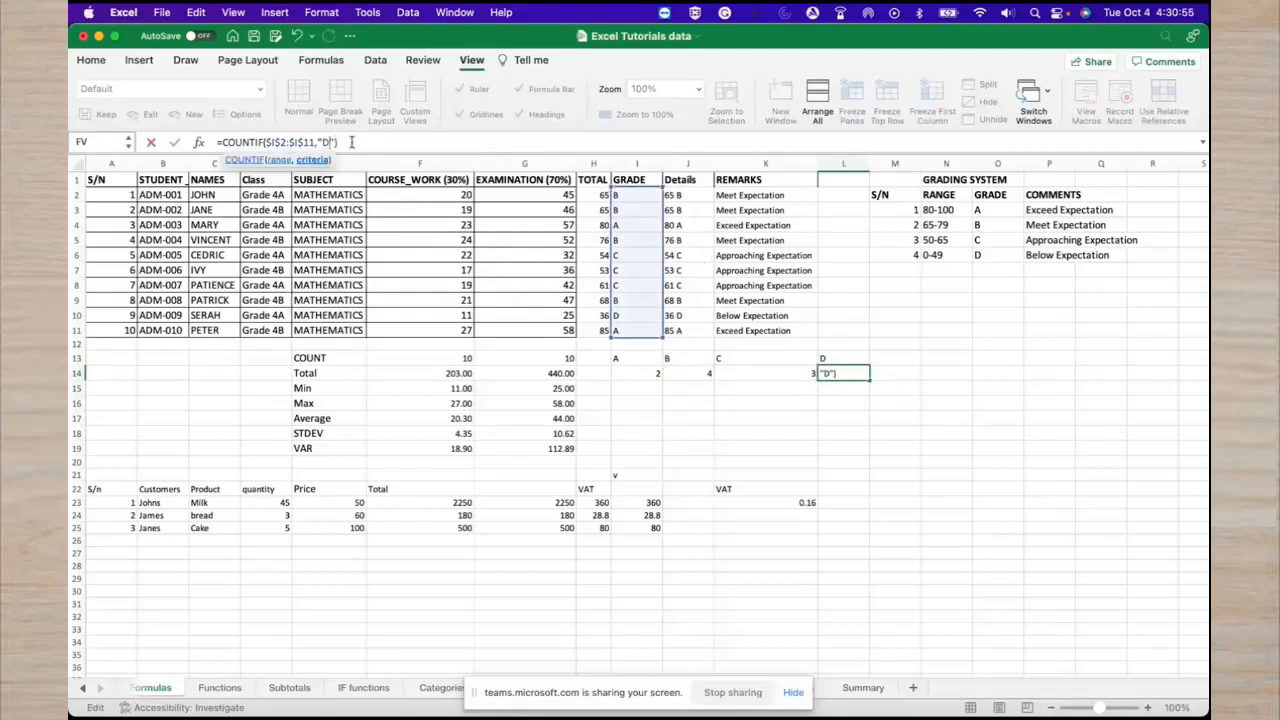
key("Return")
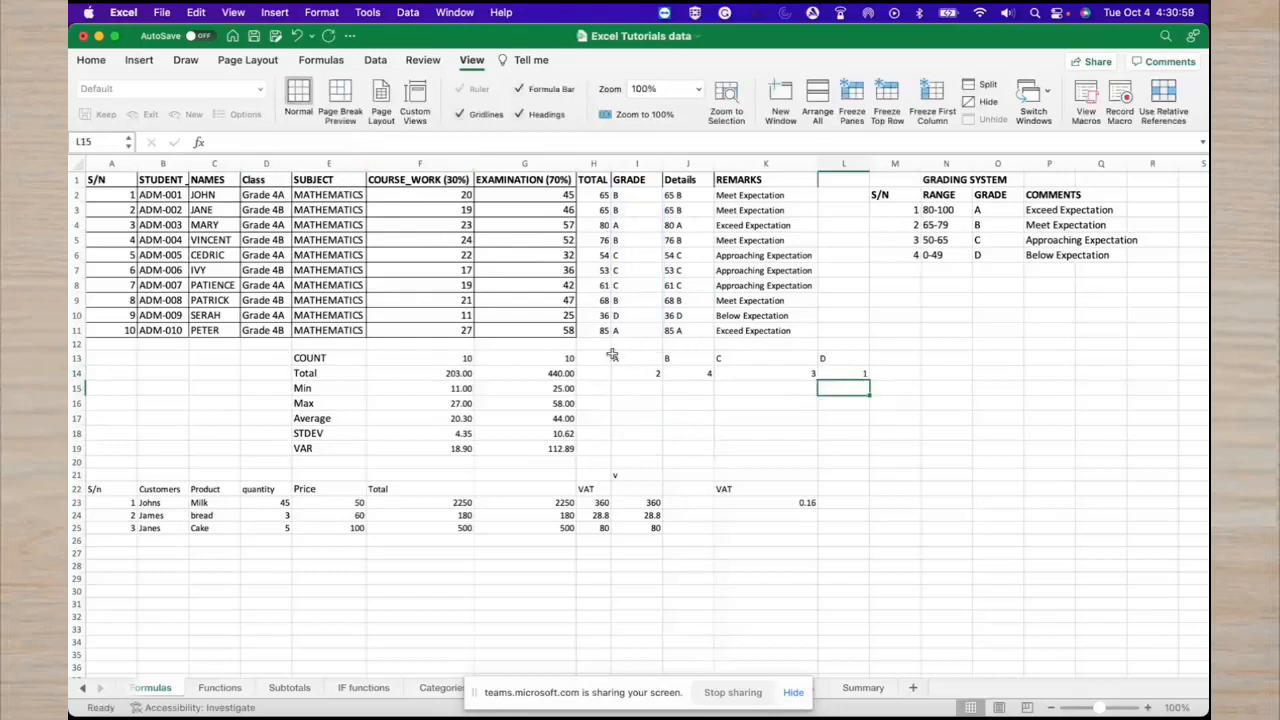
Select I13:L15, open the Formula Builder, and search its functions for "math" and "sta".
left_click_drag(612, 356, 850, 381)
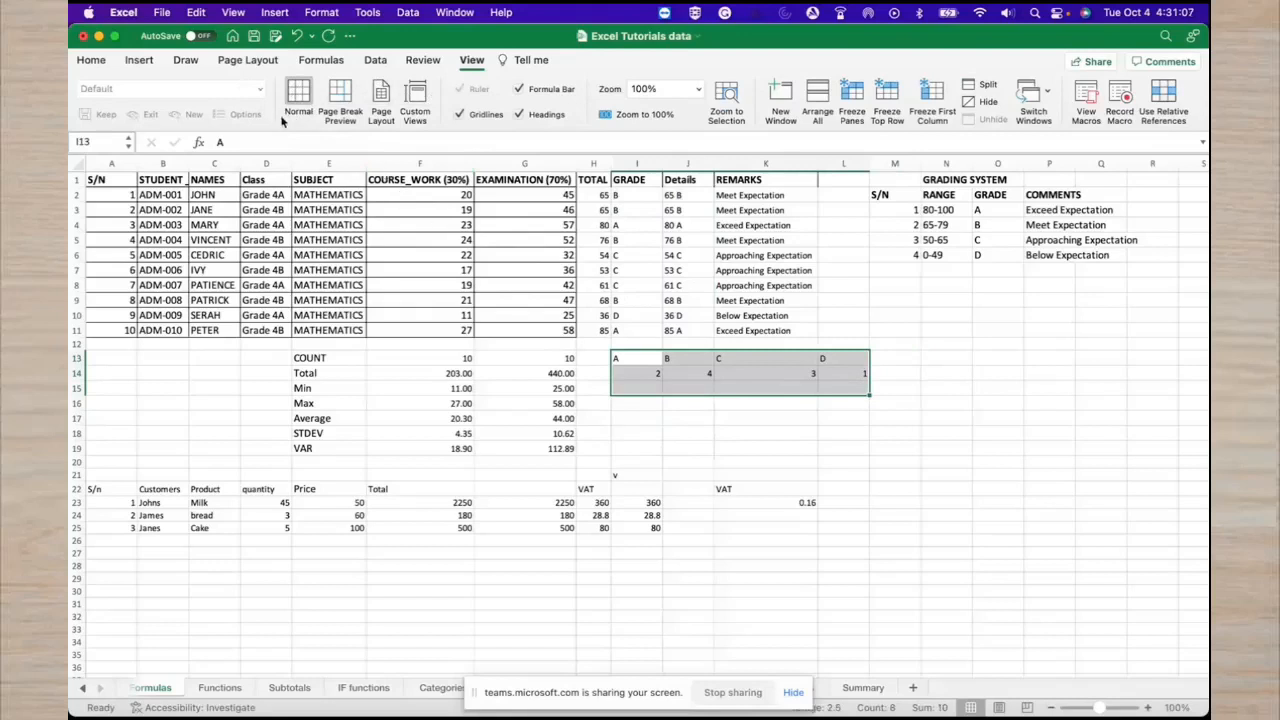
left_click(141, 60)
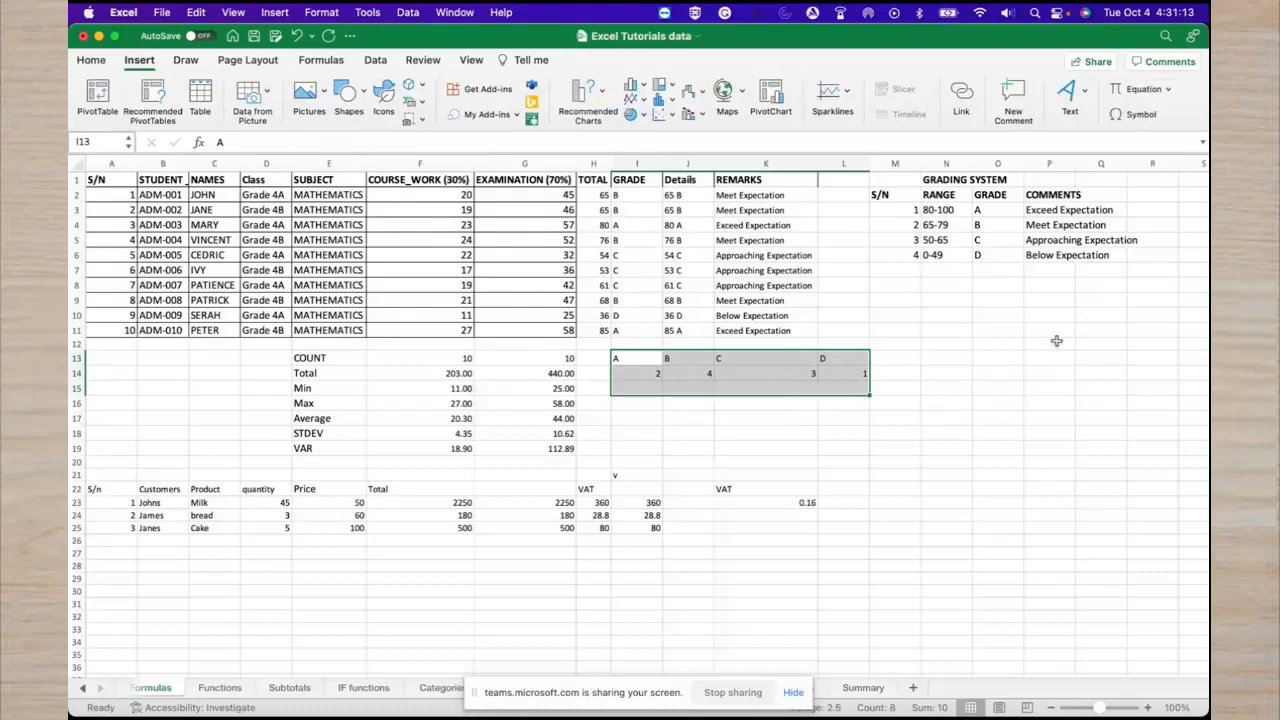
left_click(197, 142)
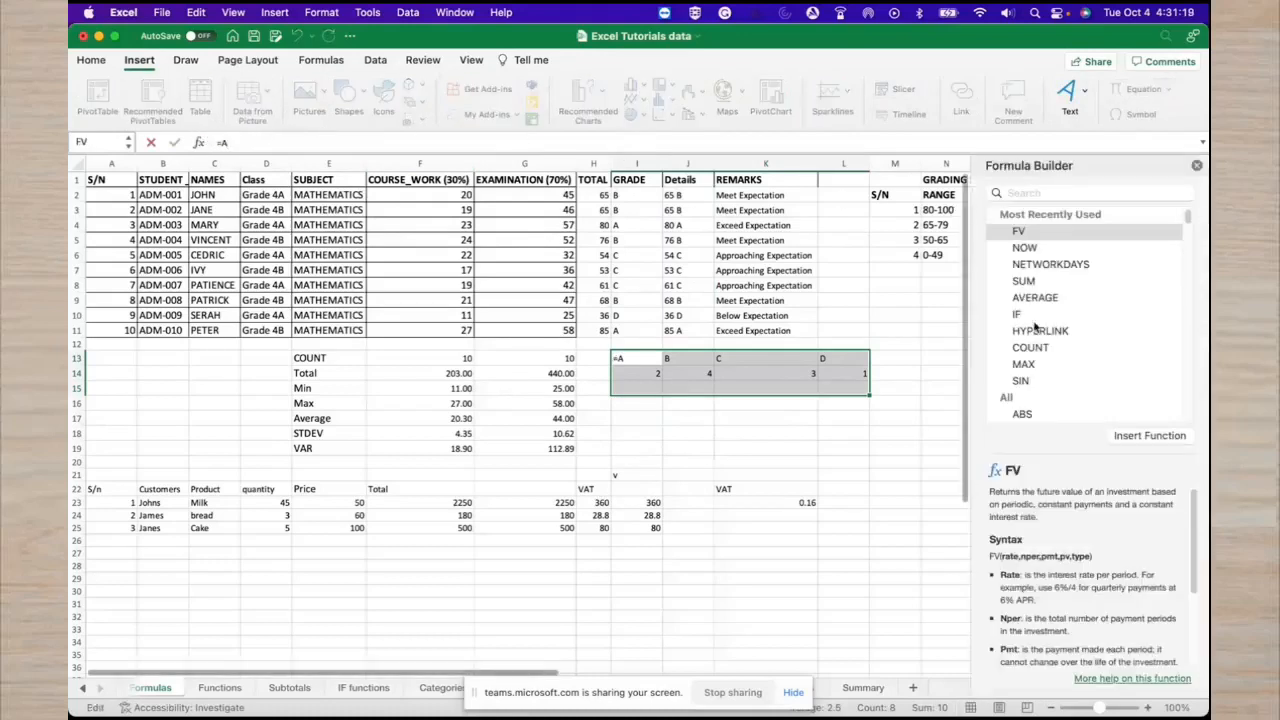
left_click(1050, 193)
type("math")
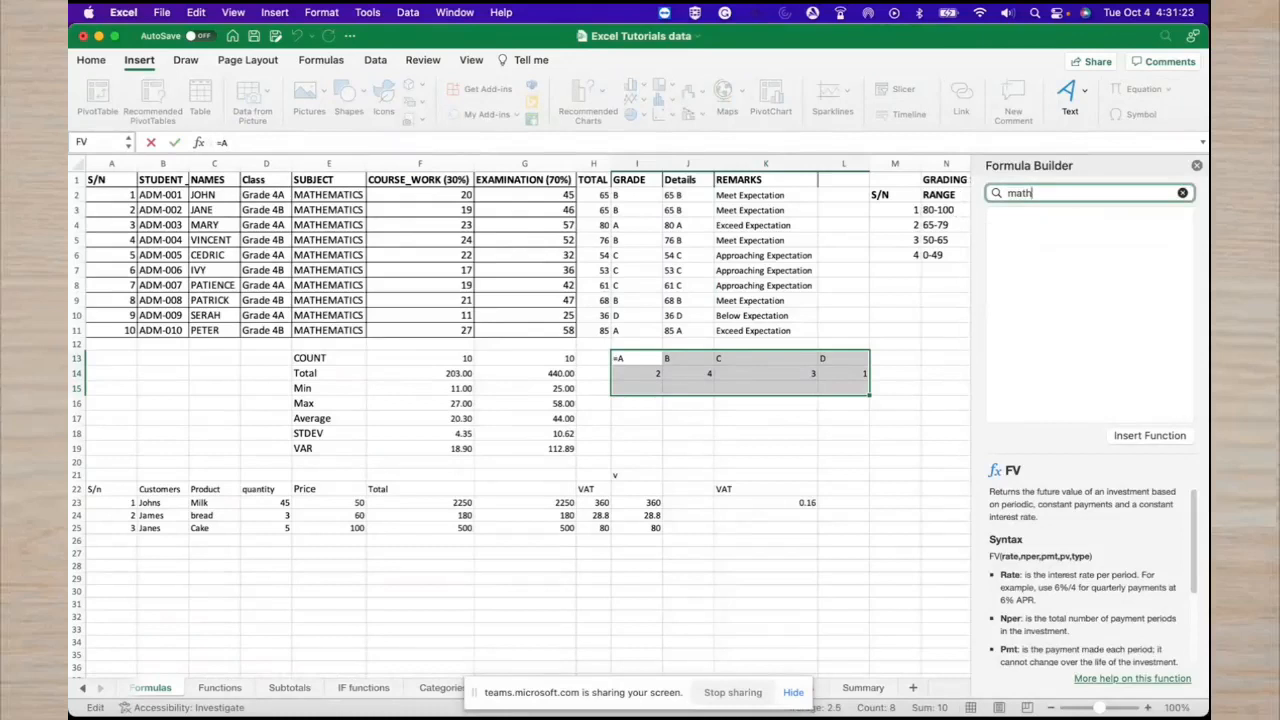
key("BackSpace")
key("BackSpace")
key("BackSpace")
key("BackSpace")
type("sta")
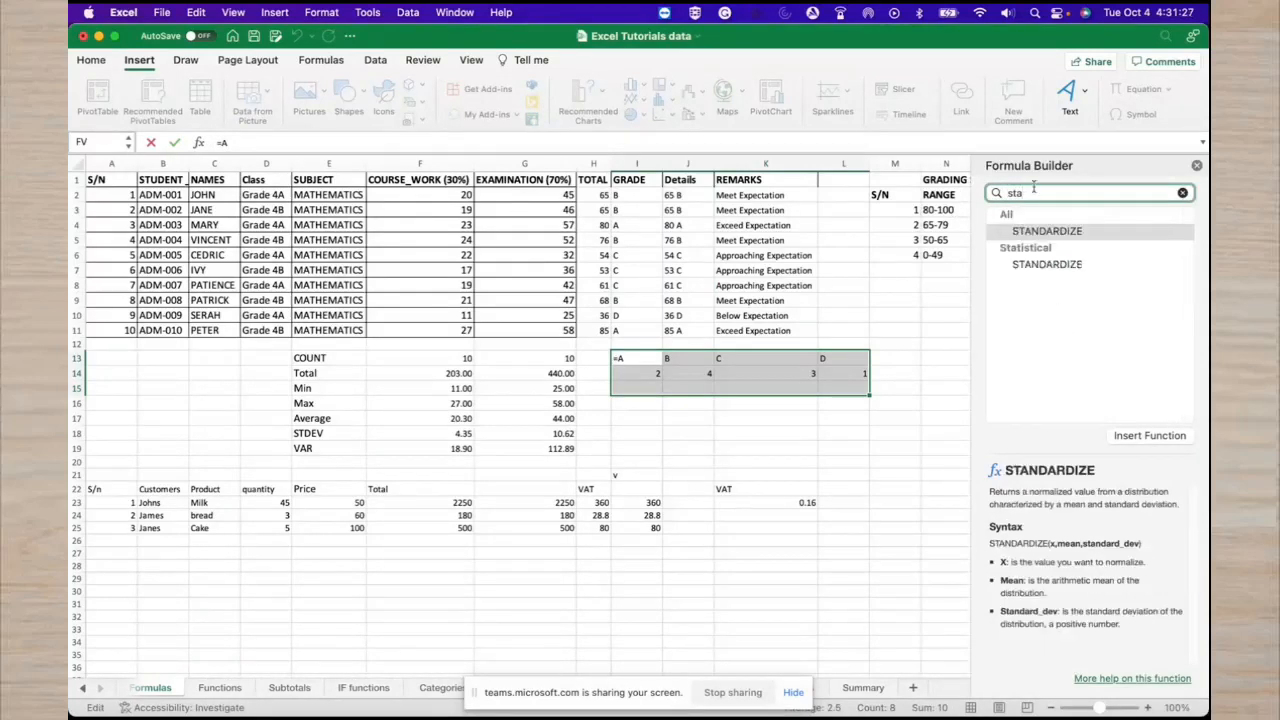
left_click(1045, 260)
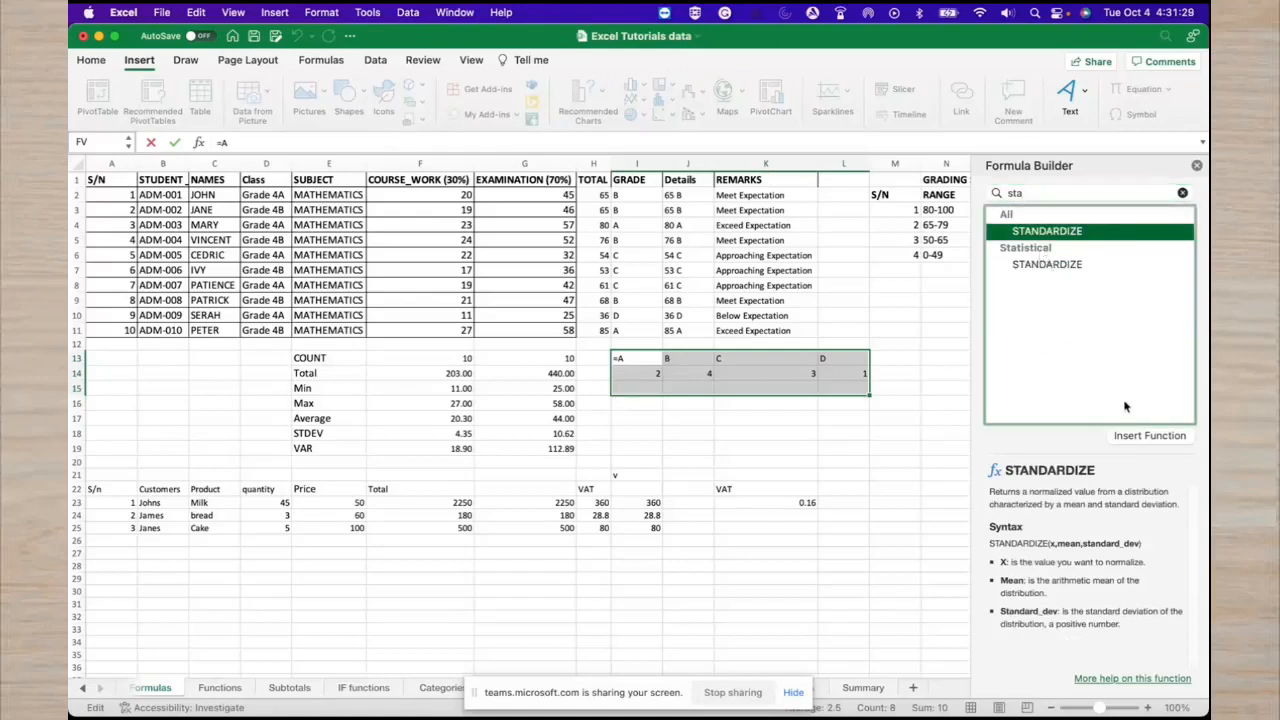
Search the Formula Builder for "fin" instead, then clear the search to restore the full function list.
left_click(1015, 192)
key("BackSpace")
key("BackSpace")
key("BackSpace")
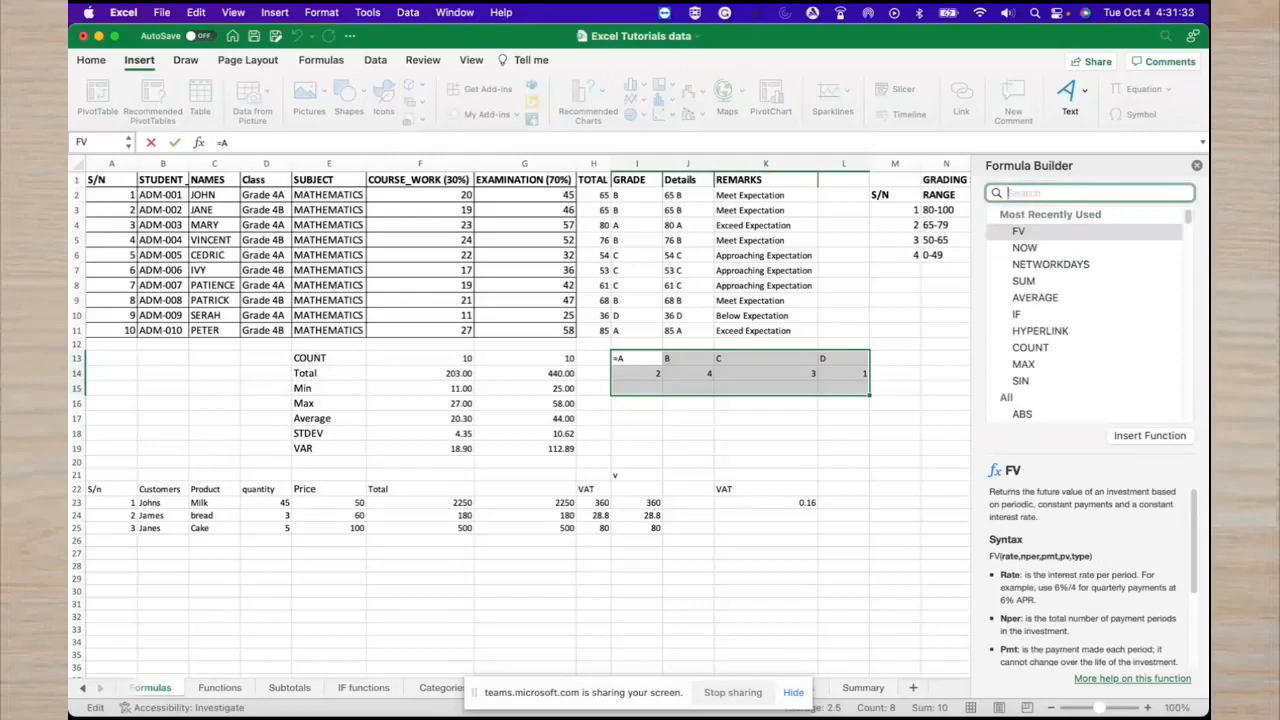
type("o")
key("BackSpace")
type("fin")
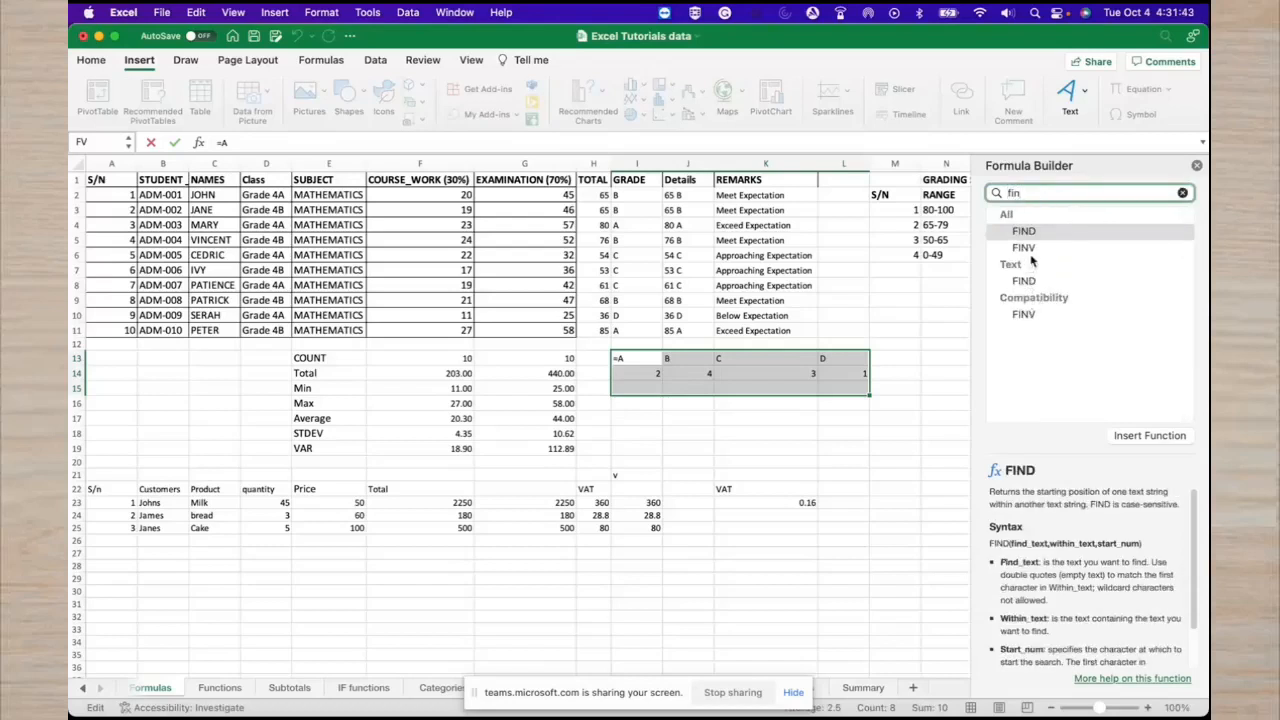
key("BackSpace")
key("BackSpace")
key("BackSpace")
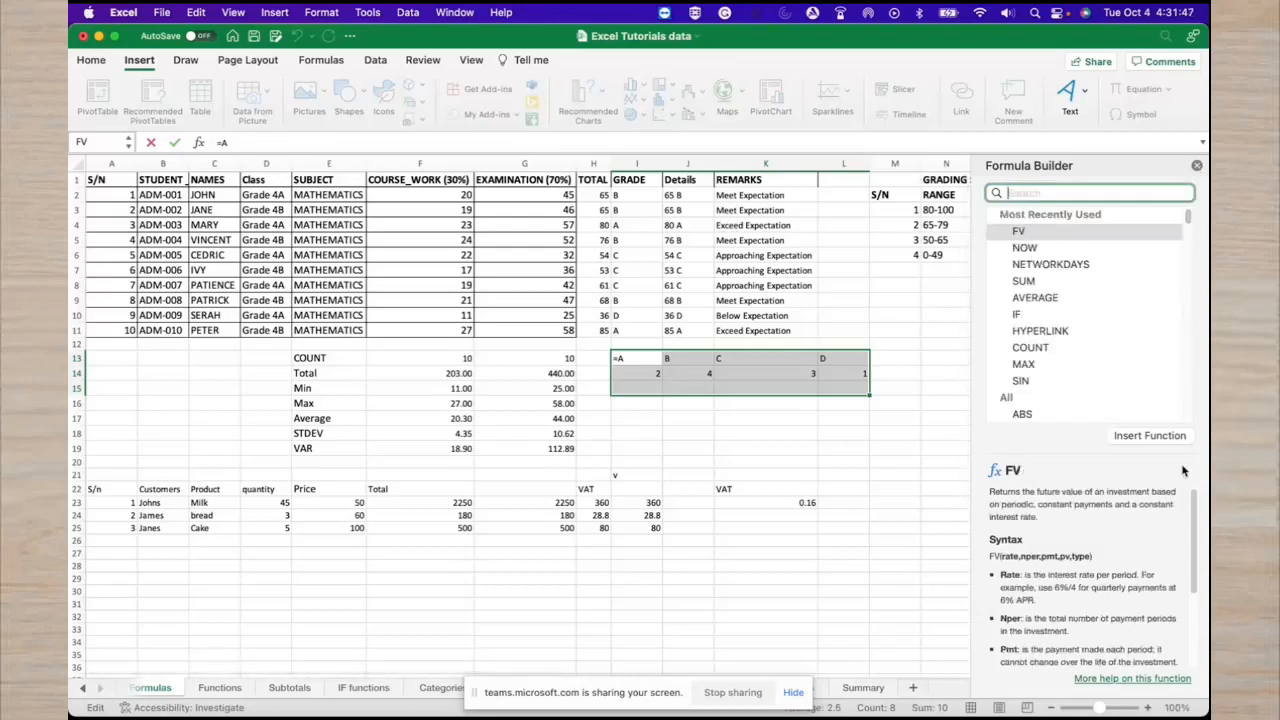
Browse the recently used and alphabetical functions in the Formula Builder and view the description of SUM.
scroll(1108, 384, "down", 3)
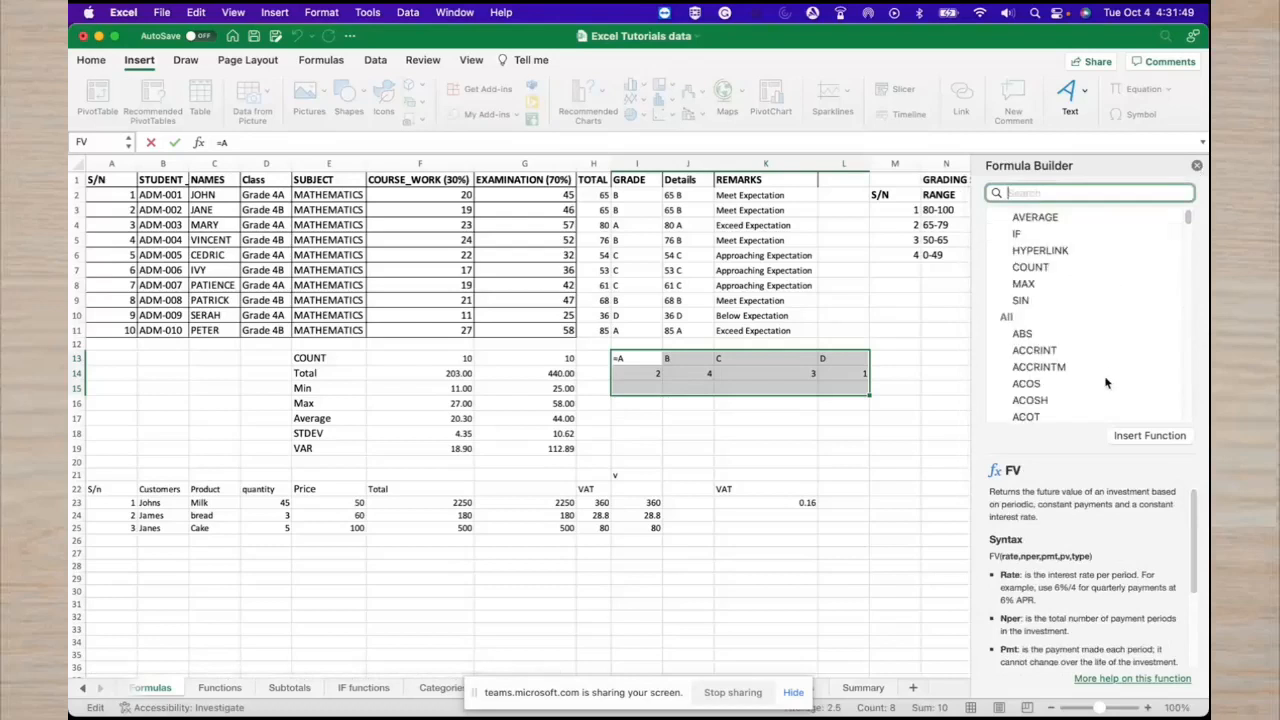
scroll(1080, 378, "up", 3)
scroll(1062, 370, "down", 2)
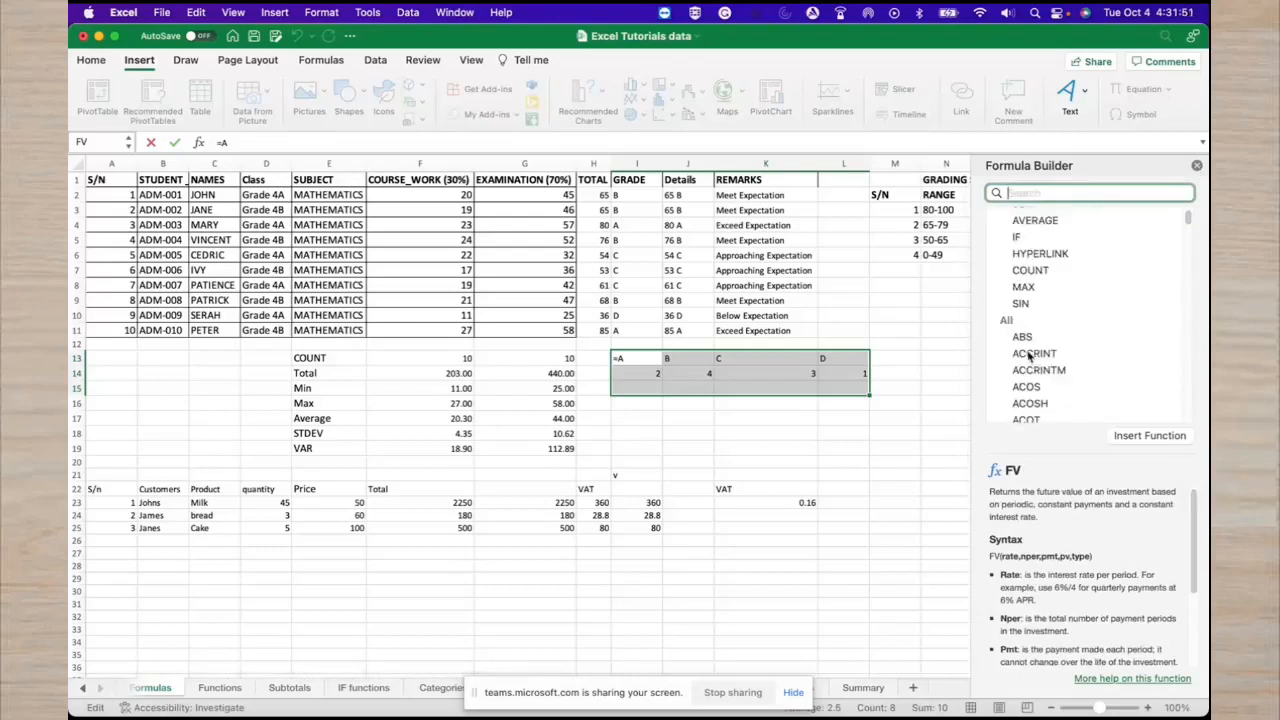
scroll(1040, 360, "down", 20)
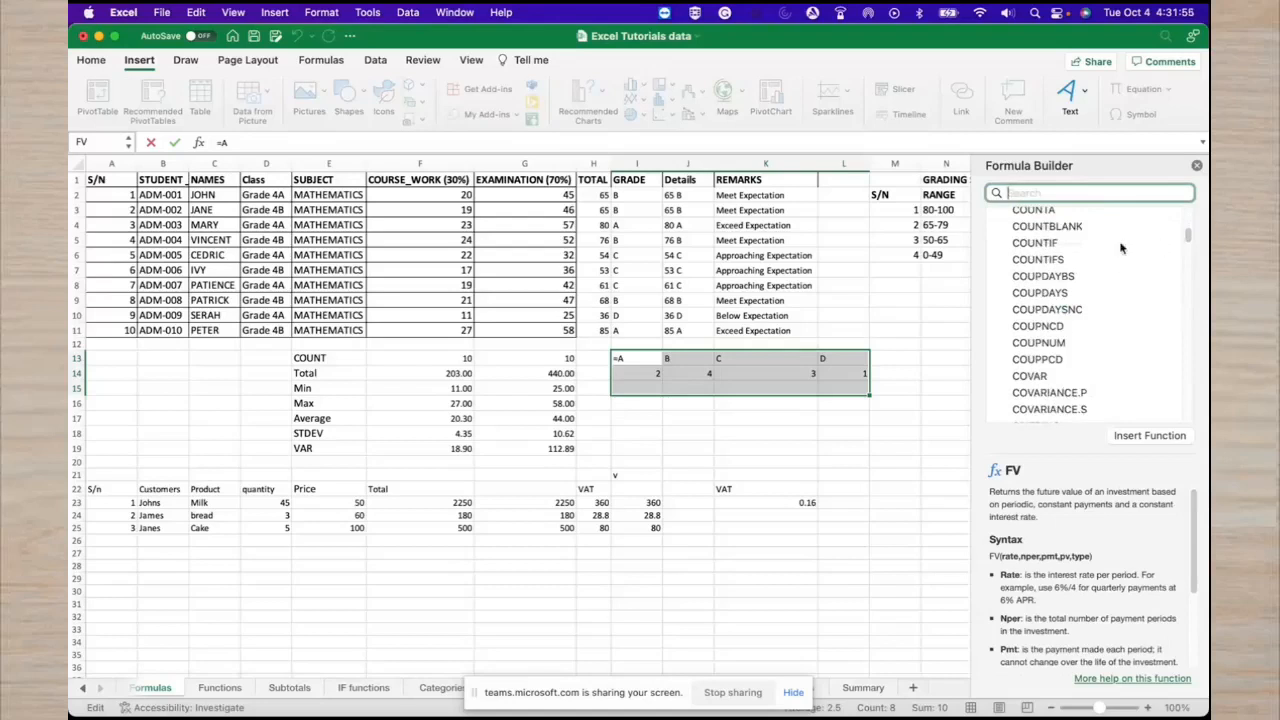
scroll(1076, 249, "up", 20)
left_click(1062, 248)
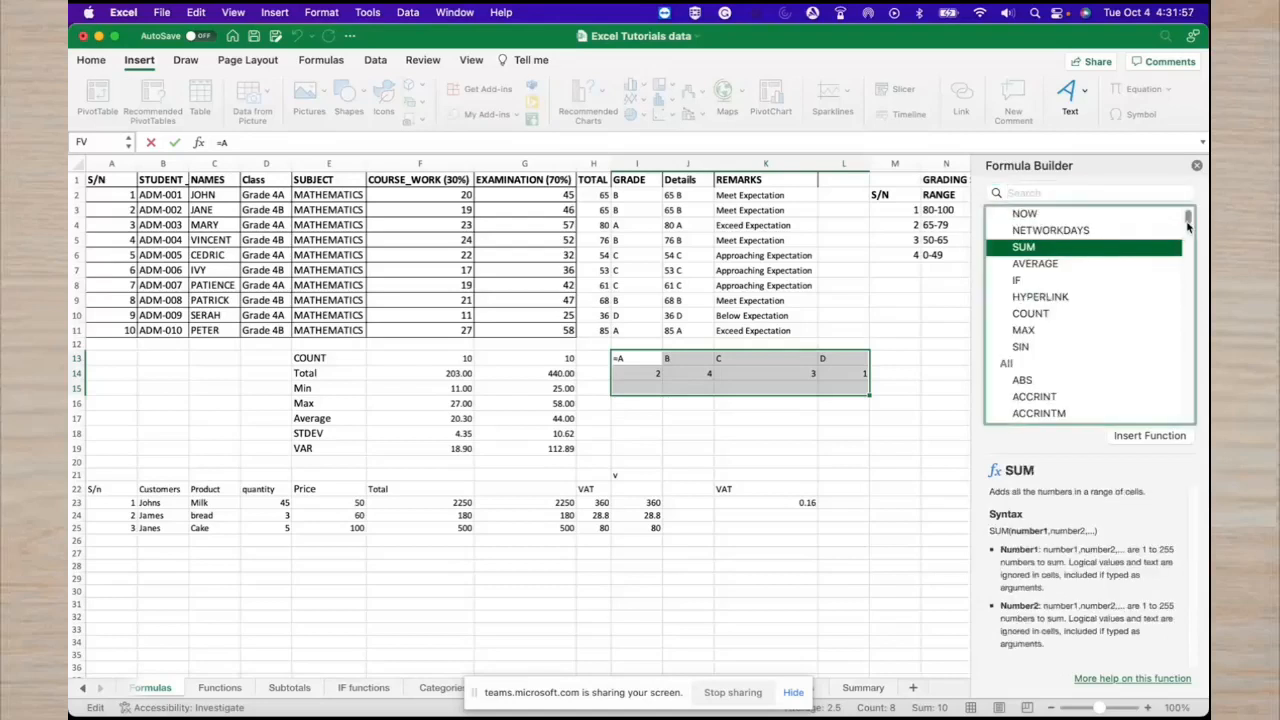
Look through the rest of the function list, viewing the descriptions of NORM.DIST, SKEW, TRANSPOSE and TREND.
left_click_drag(1187, 215, 1186, 286)
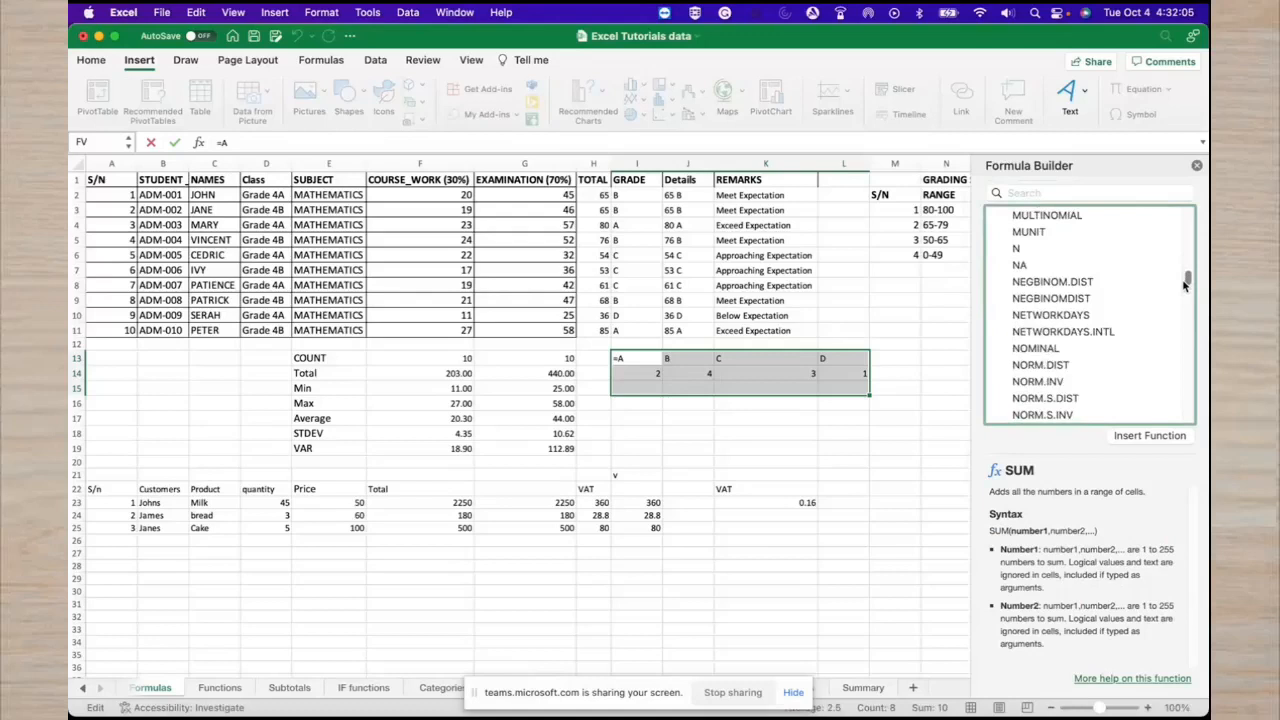
left_click(1042, 366)
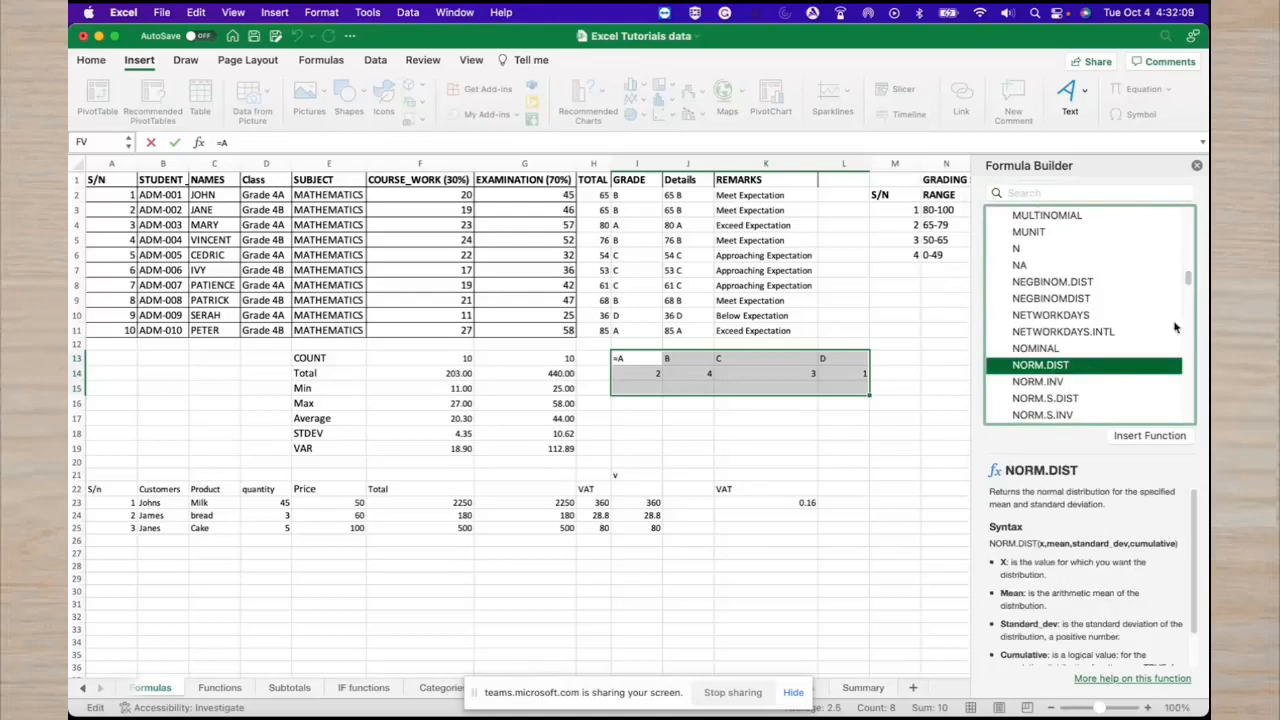
left_click_drag(1189, 277, 1191, 299)
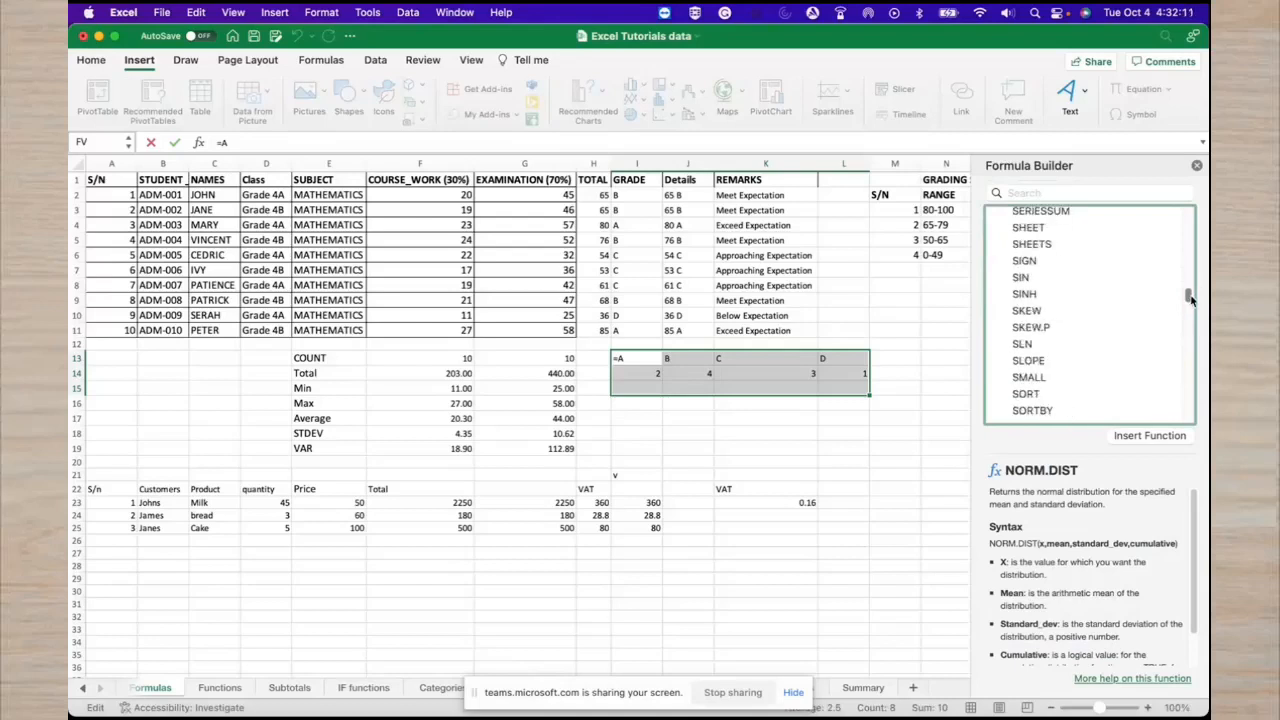
left_click(1030, 312)
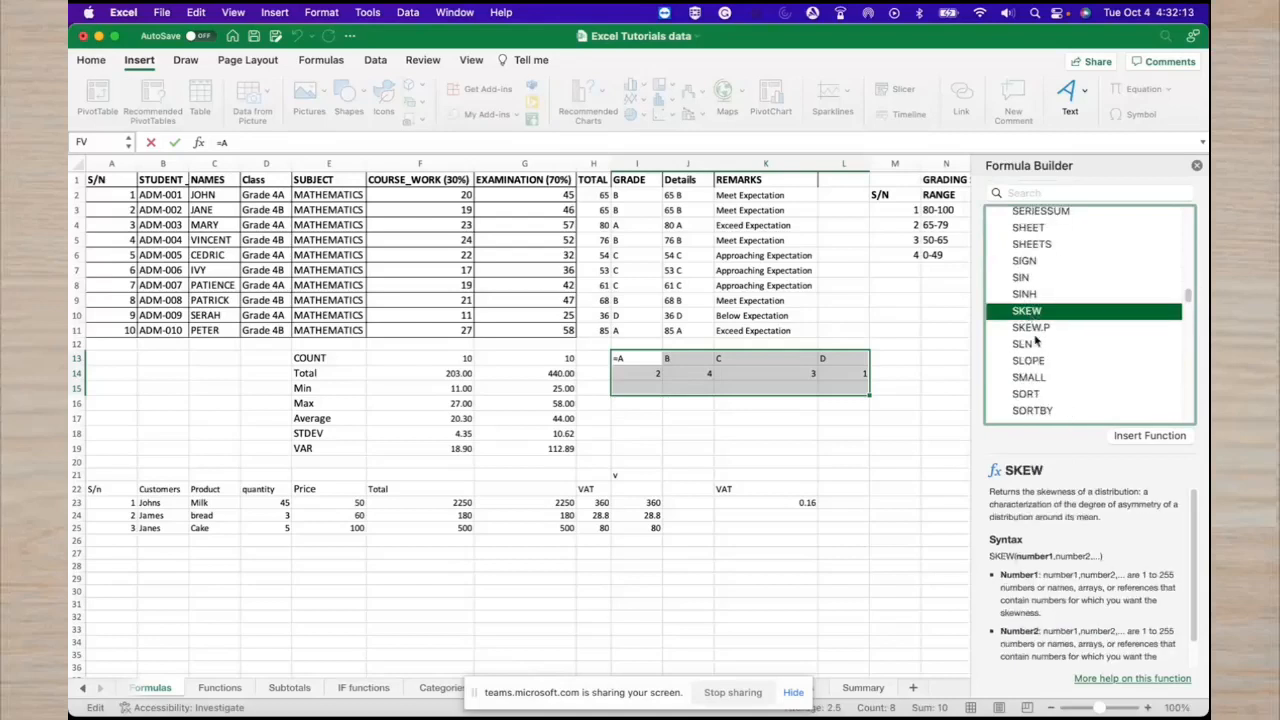
left_click_drag(1189, 303, 1189, 312)
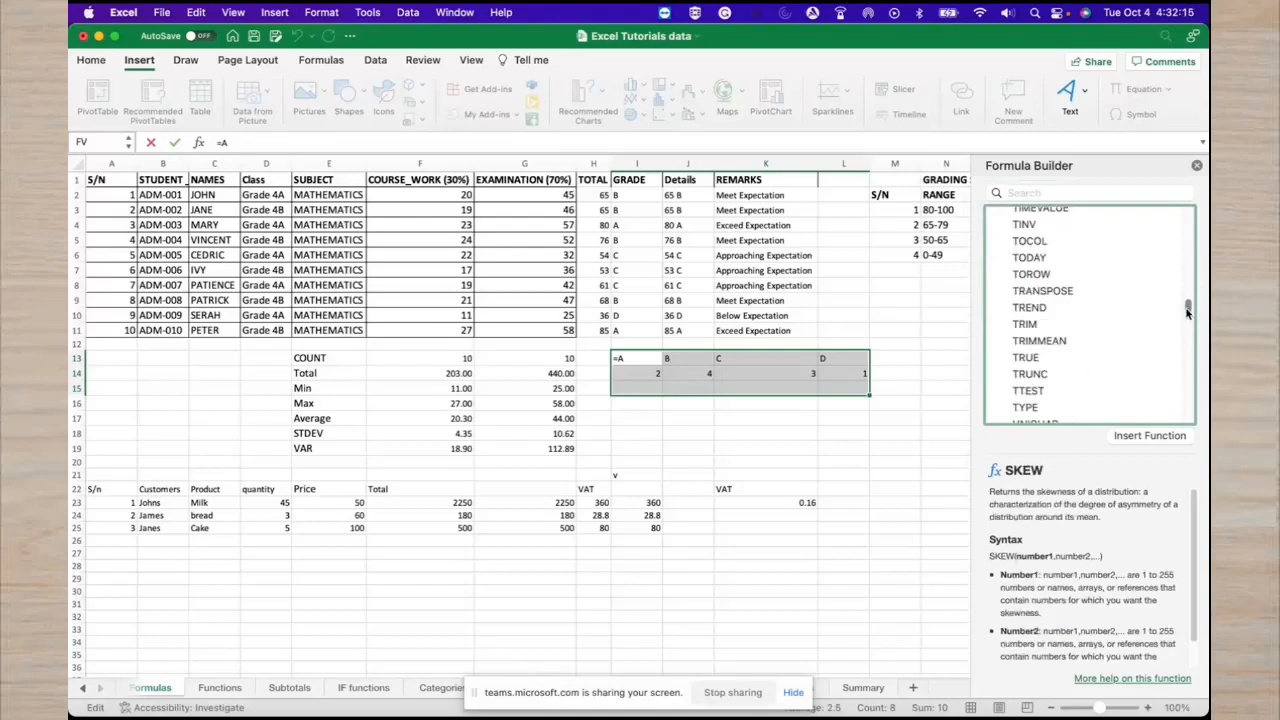
left_click(1046, 292)
left_click(1043, 310)
type("+")
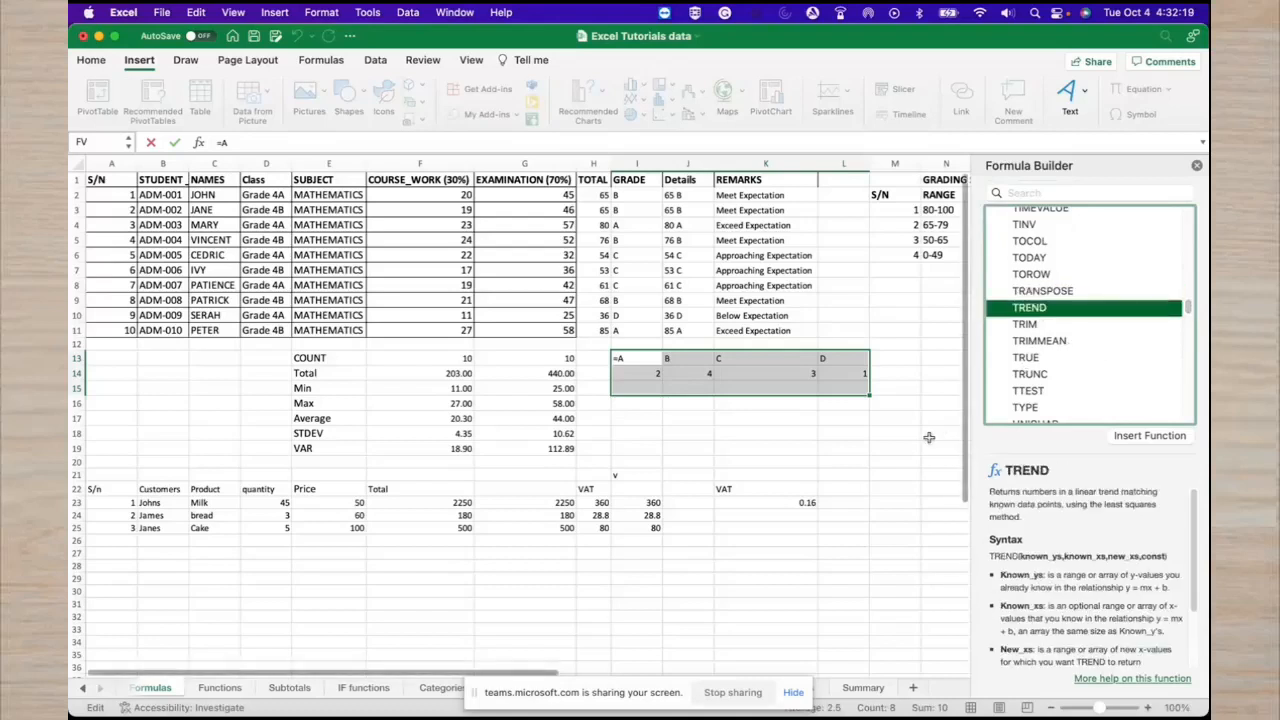
Discard the pending formula in I13 and close the Formula Builder.
left_click(915, 449)
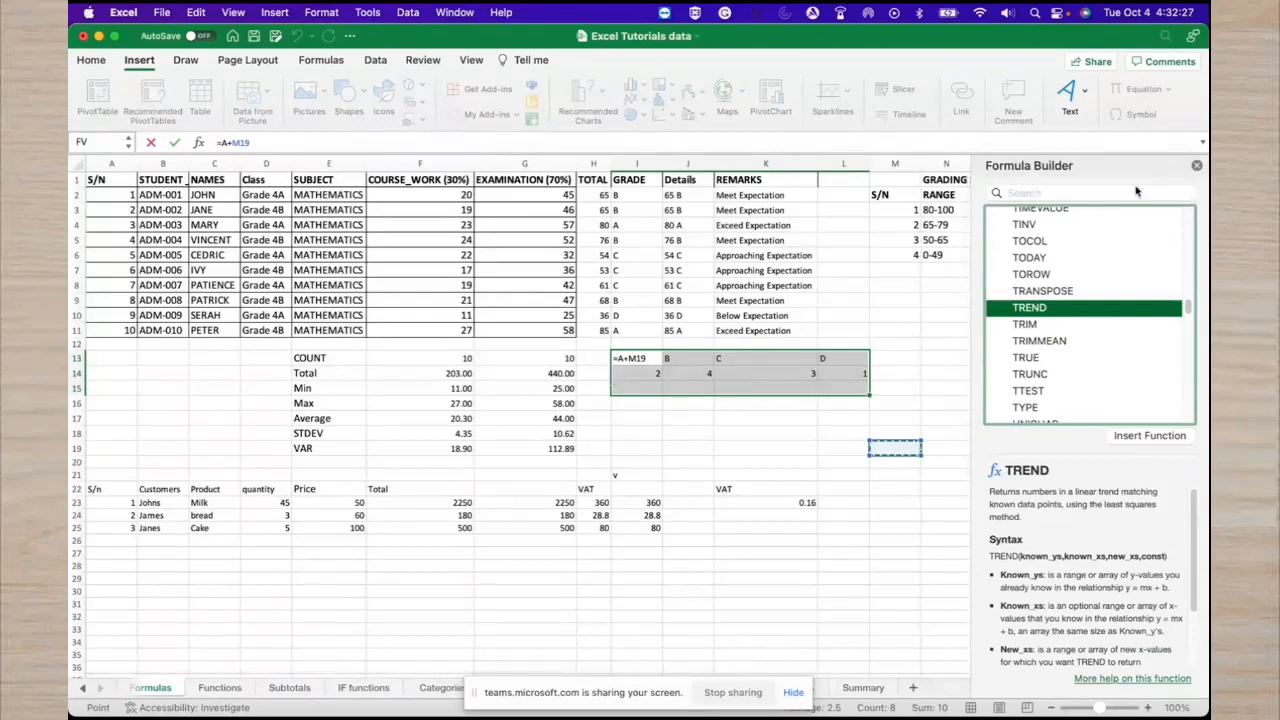
left_click(1195, 166)
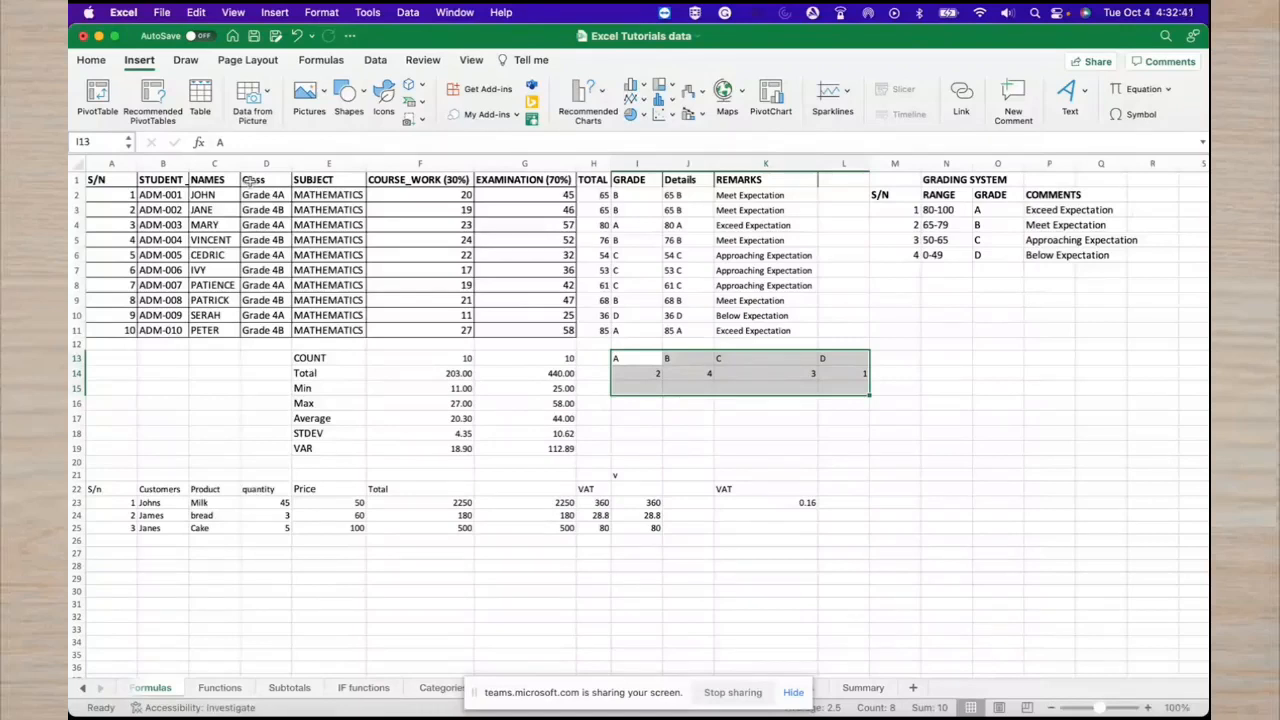
Reopen the Formula Builder to view the description of SUM, cancel the pending entry in I13, close the builder and select J18.
left_click(199, 143)
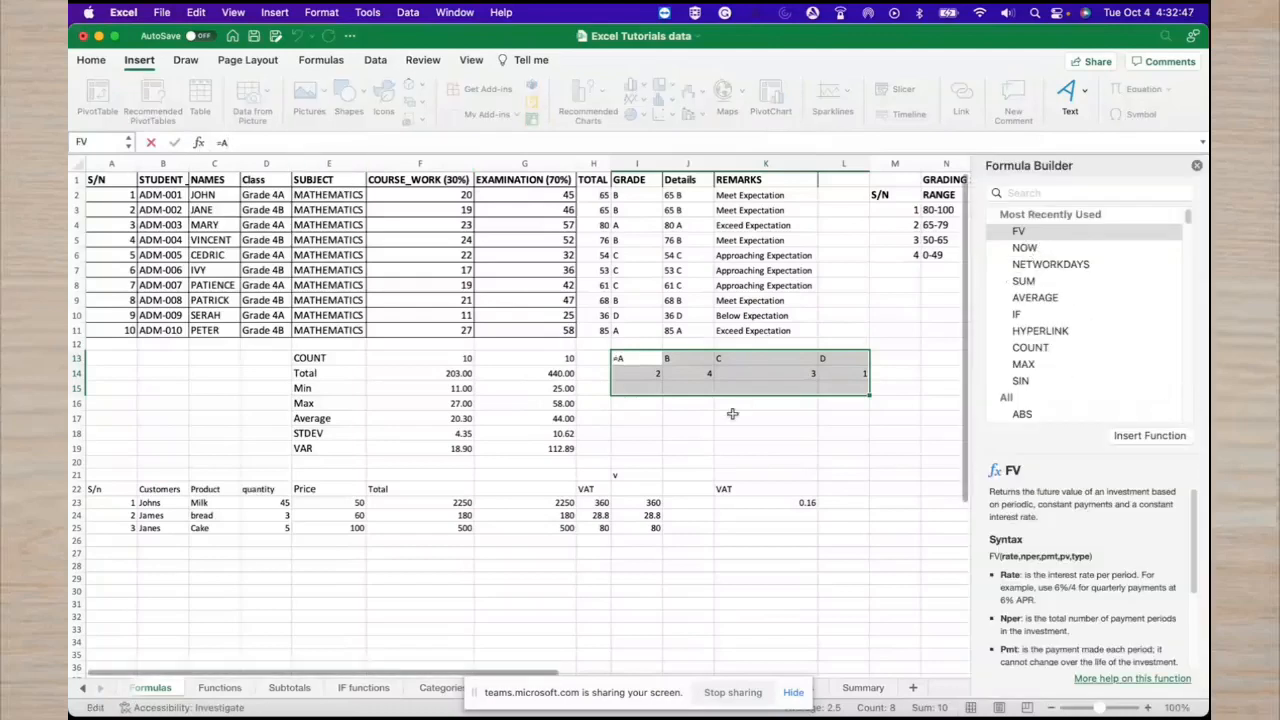
type("+")
left_click(687, 433)
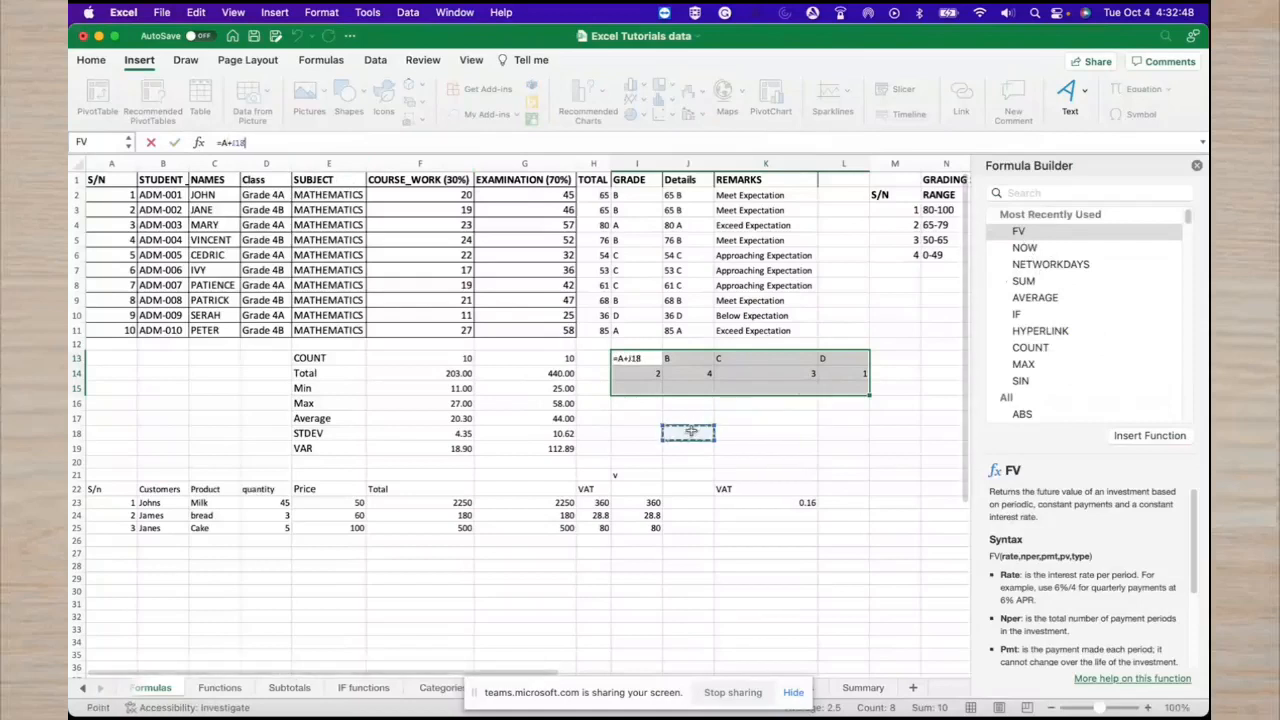
left_click(1025, 284)
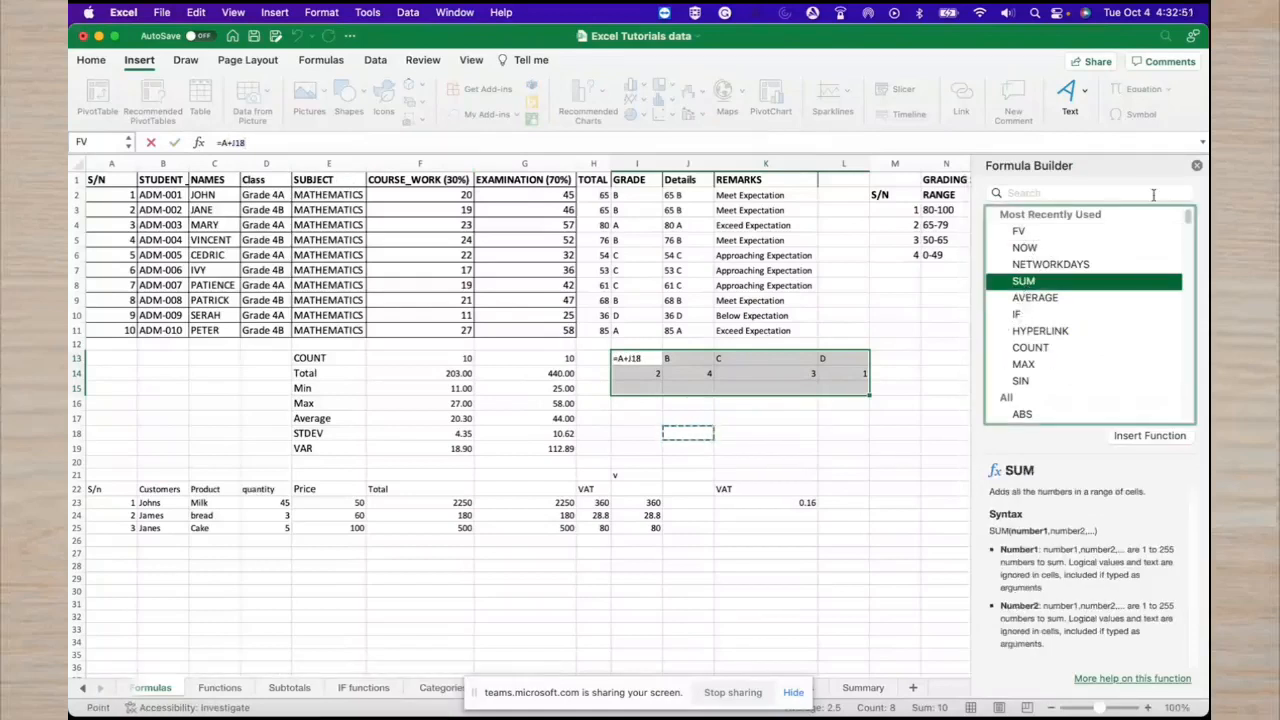
key("Escape")
left_click(1197, 165)
left_click(688, 433)
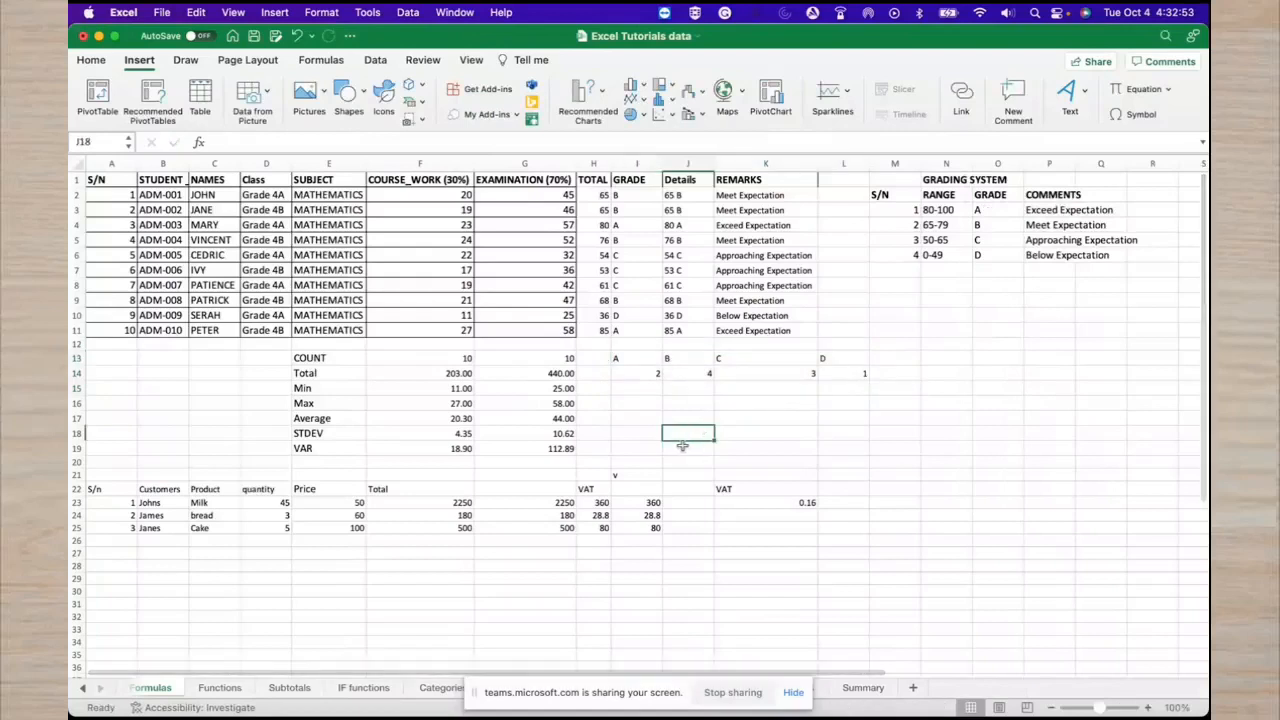
Open the coursework Total formula in F14 for editing and replace its SUM range with a reference to I18.
left_click(466, 374)
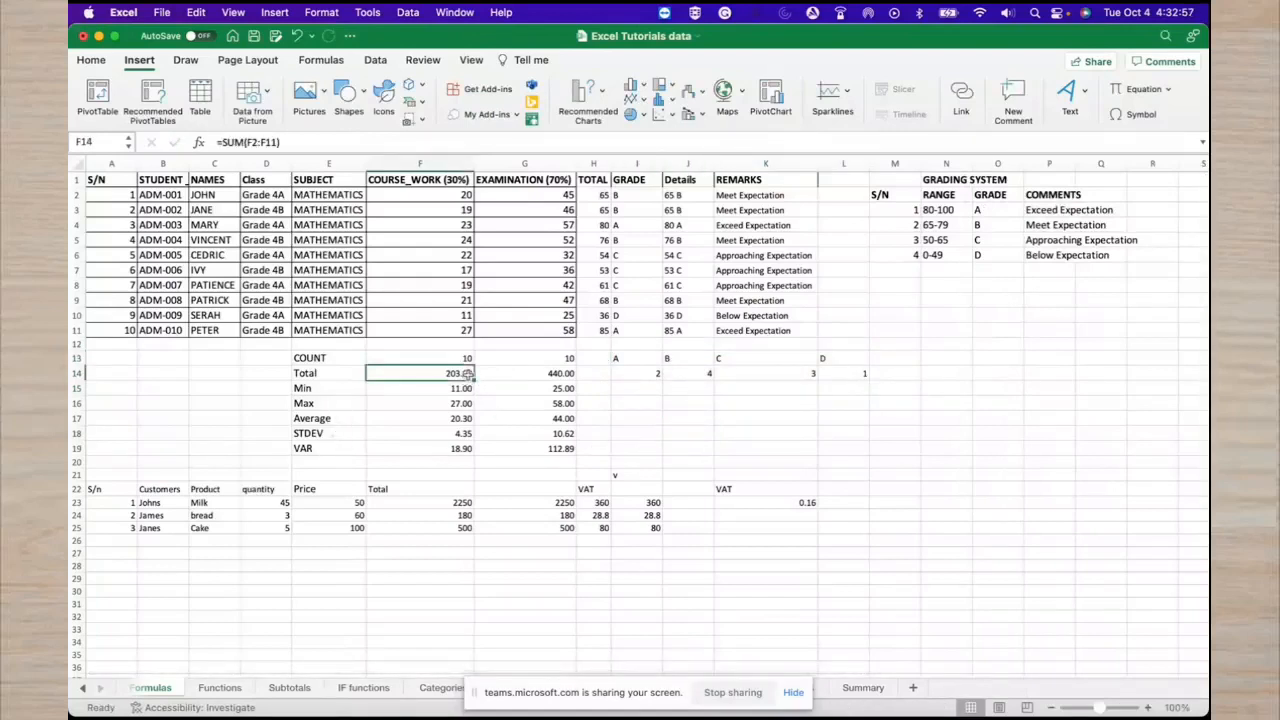
left_click(218, 141)
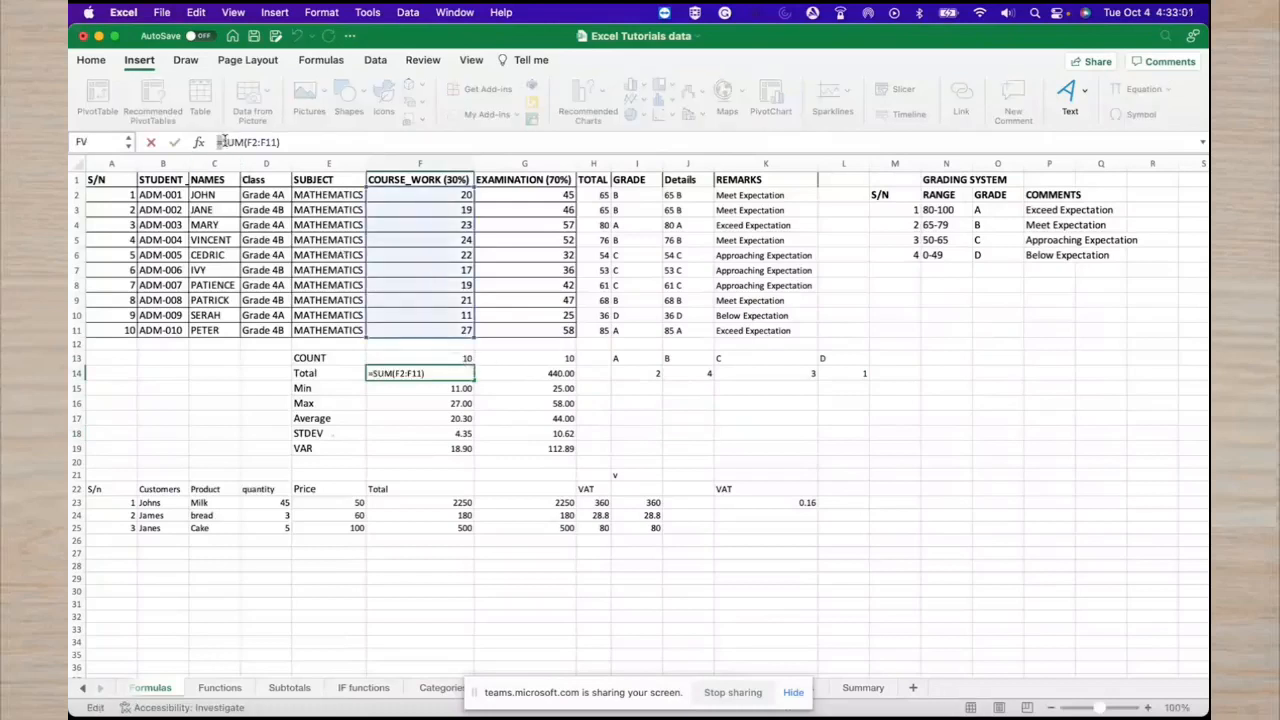
left_click_drag(221, 142, 281, 142)
left_click(636, 433)
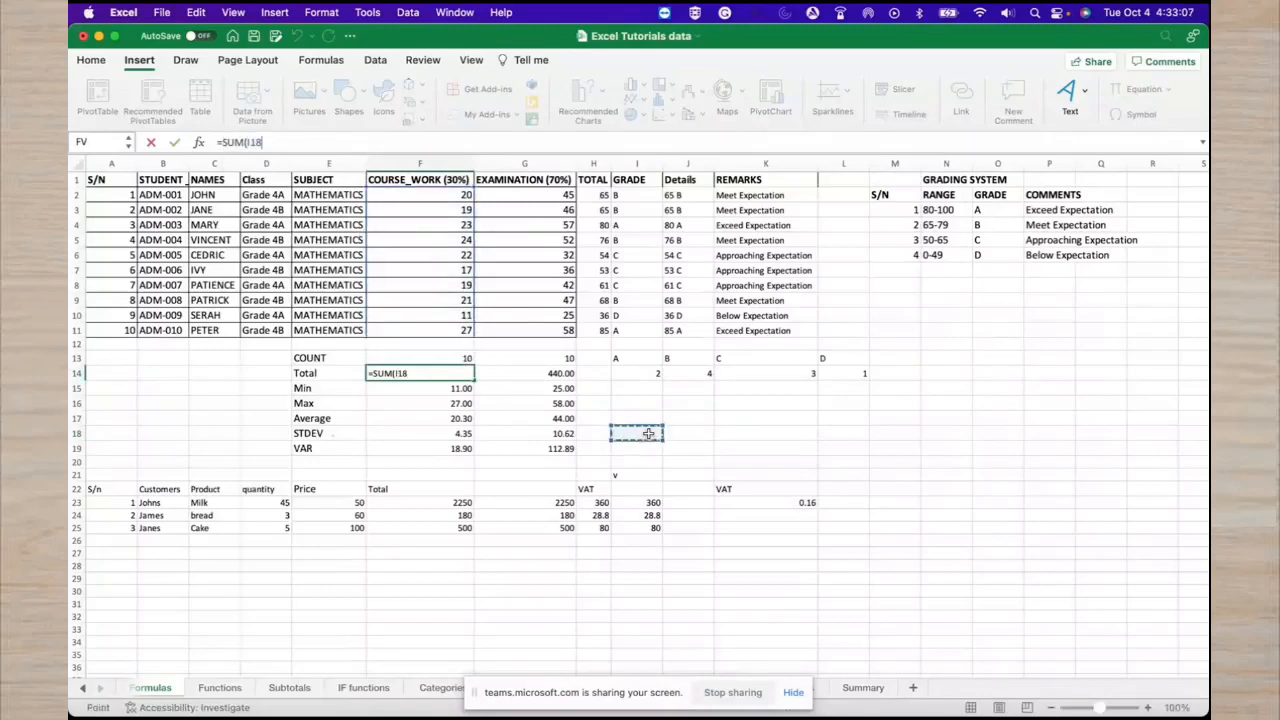